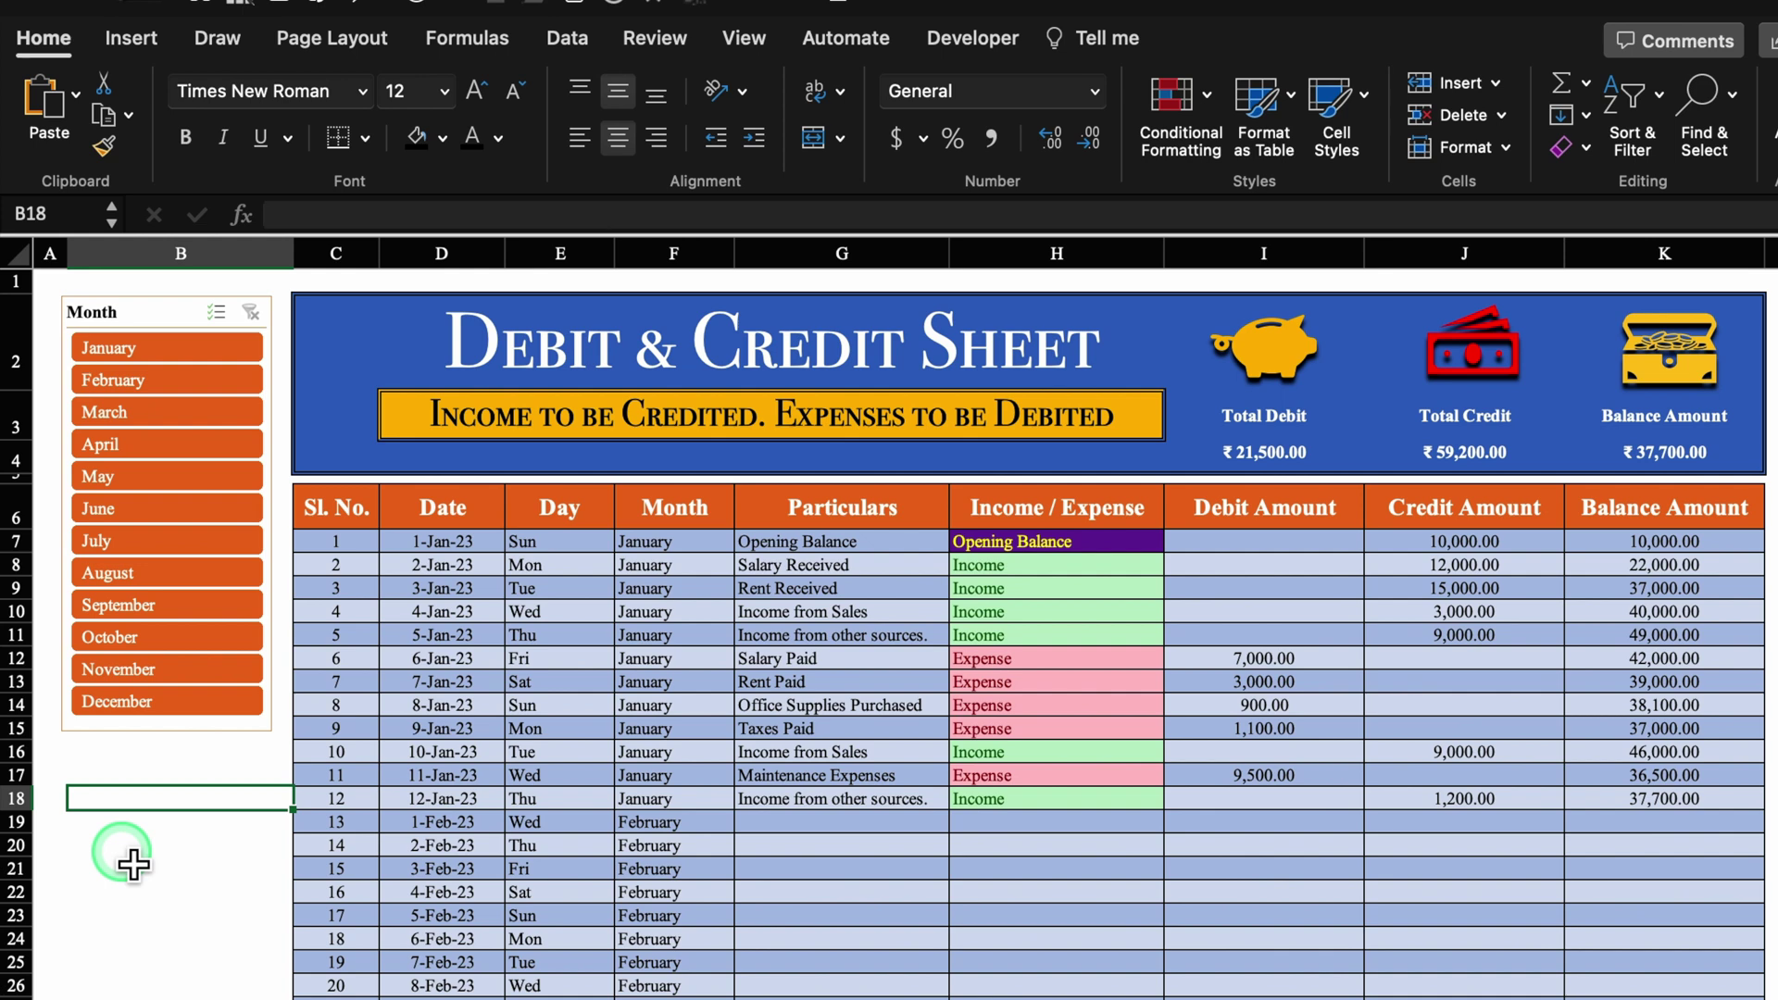
# Preview the finished Debit & Credit Sheet by filtering it with the Month slicer for January, February and January again
pyautogui.click(208, 357)
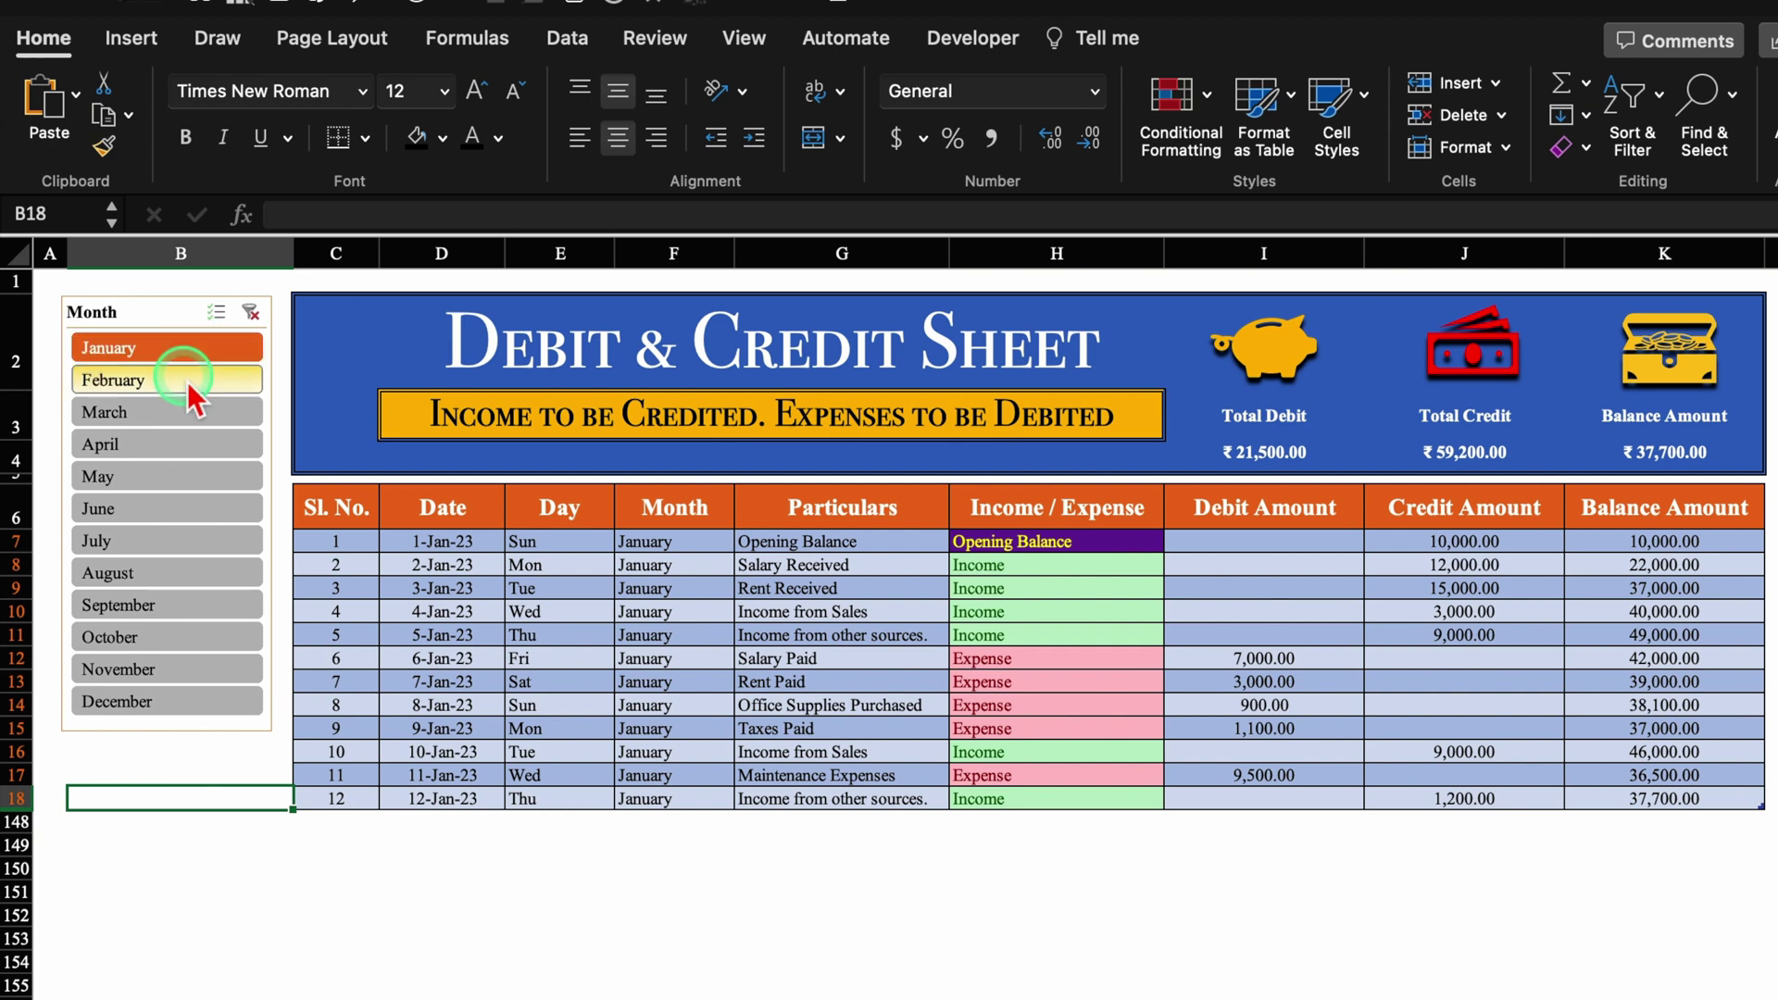
pyautogui.click(188, 381)
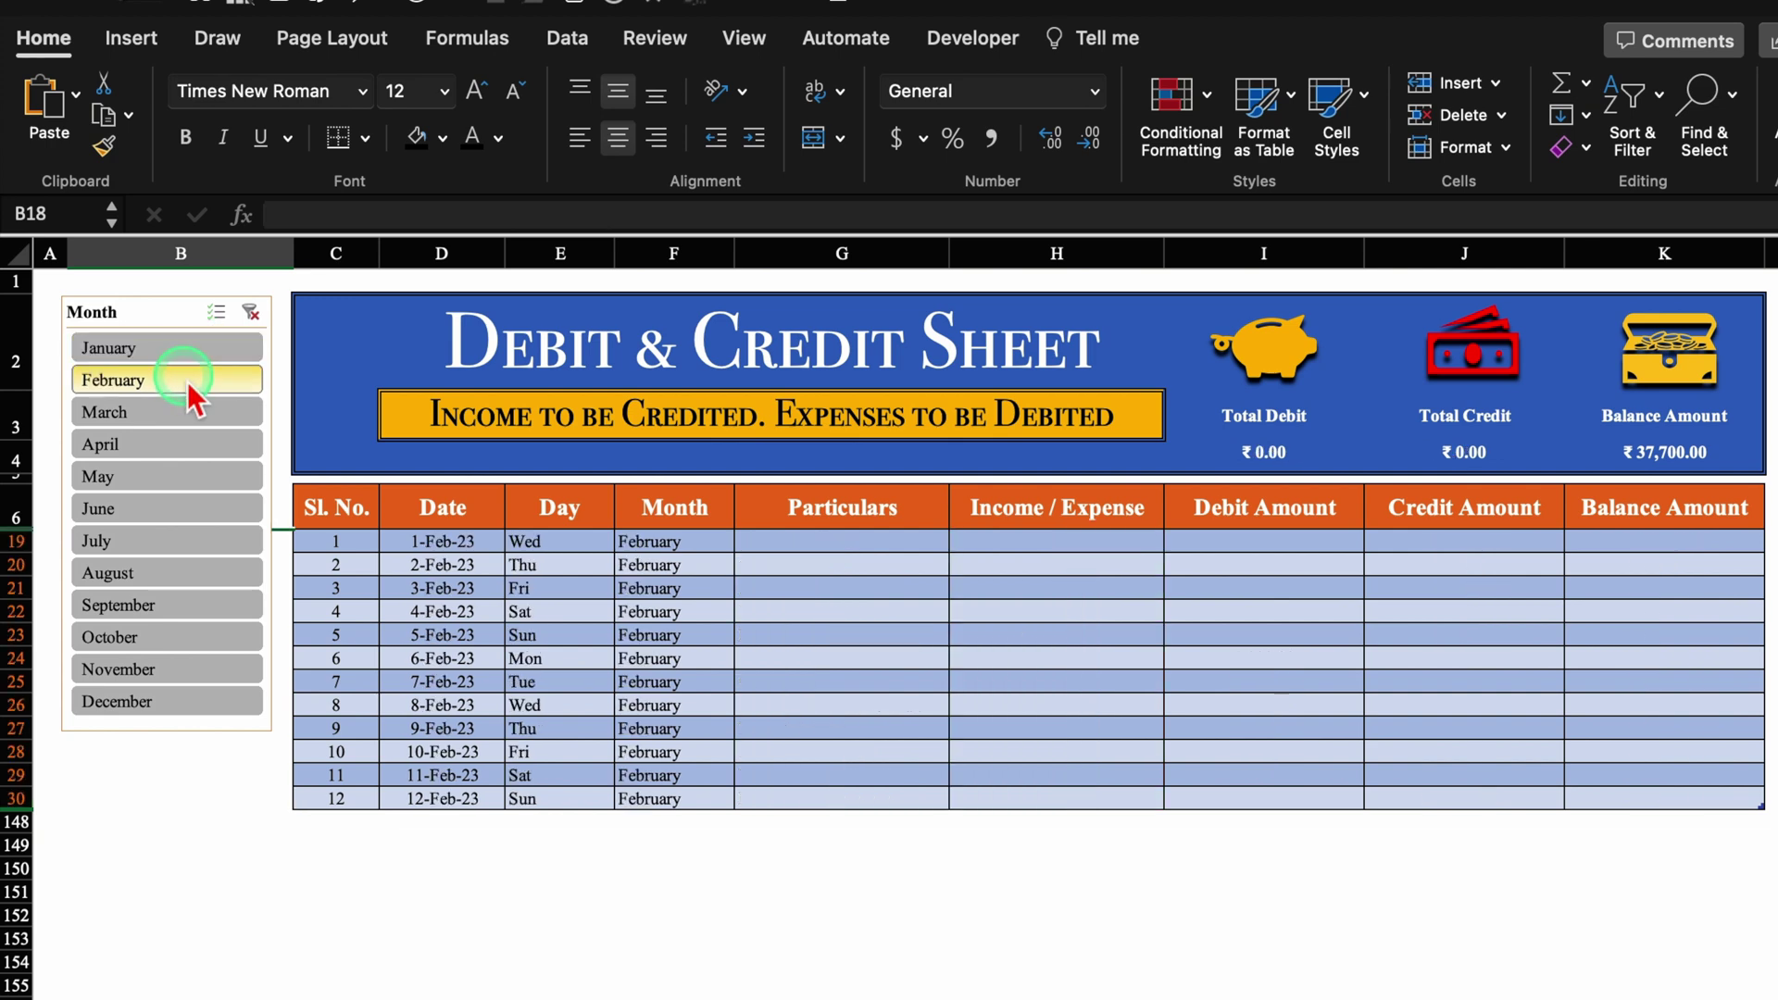
pyautogui.click(176, 350)
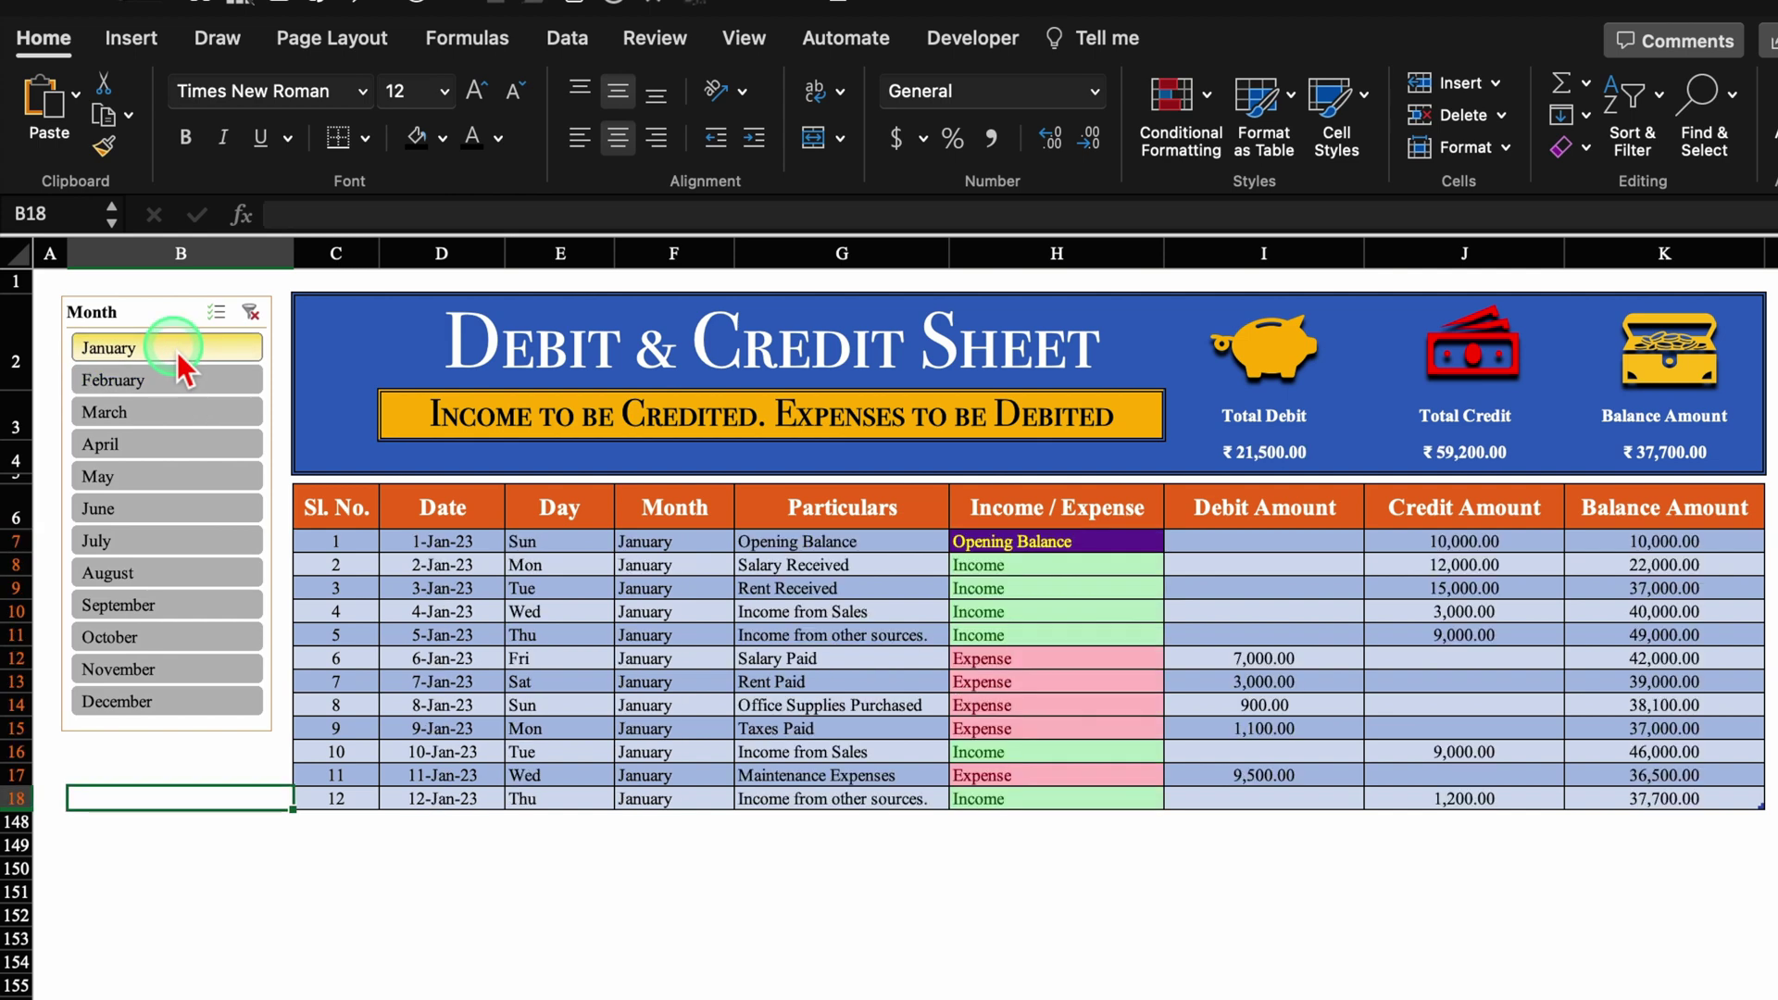
pyautogui.moveTo(180, 382); pyautogui.dragTo(183, 442)
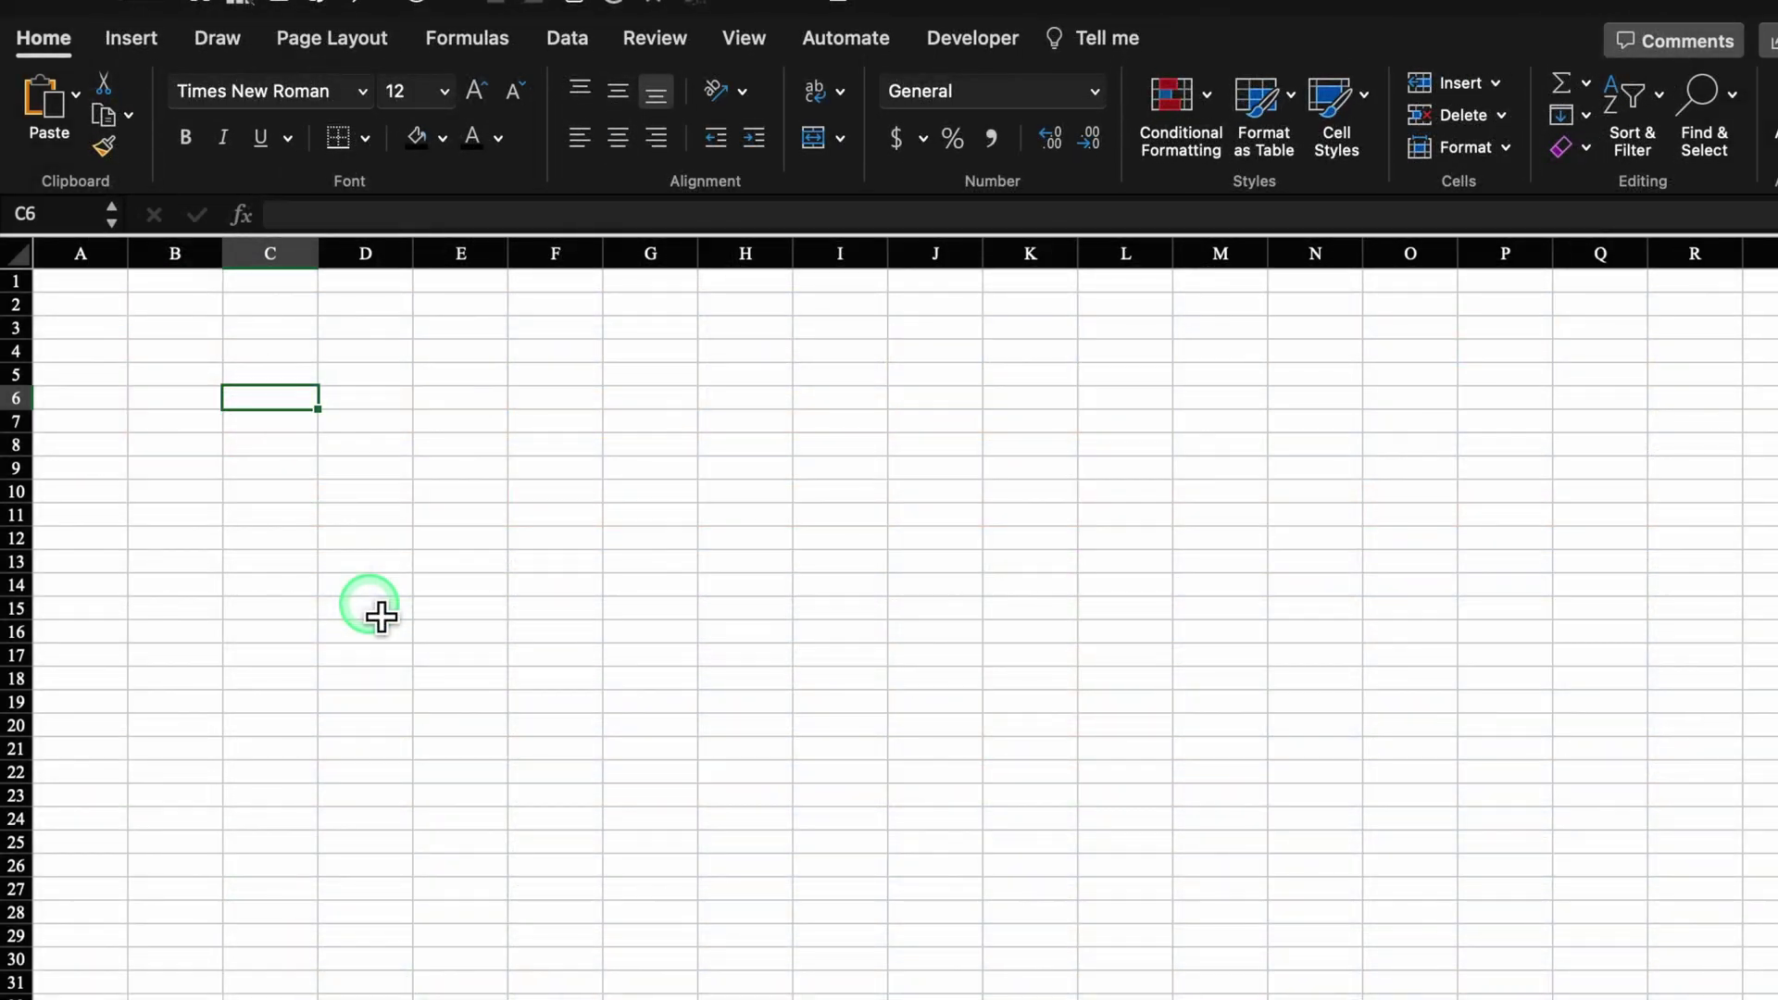
# Enter the headers Sl. No., Date, Day, Month, Particulars, Income / Expenses, Debit Amount, Credit Amount and Balance Amount in C6 to K6
pyautogui.write('Sl. No.')
pyautogui.press('Tab')
pyautogui.write('Date')
pyautogui.press('Tab')
pyautogui.write('Day')
pyautogui.press('Tab')
pyautogui.write('Month')
pyautogui.press('Tab')
pyautogui.write('Particulars')
pyautogui.press('Tab')
pyautogui.write('Income / Expenses')
pyautogui.press('Tab')
pyautogui.write('Debit Amount')
pyautogui.press('Tab')
pyautogui.write('Credit Amount')
pyautogui.press('Tab')
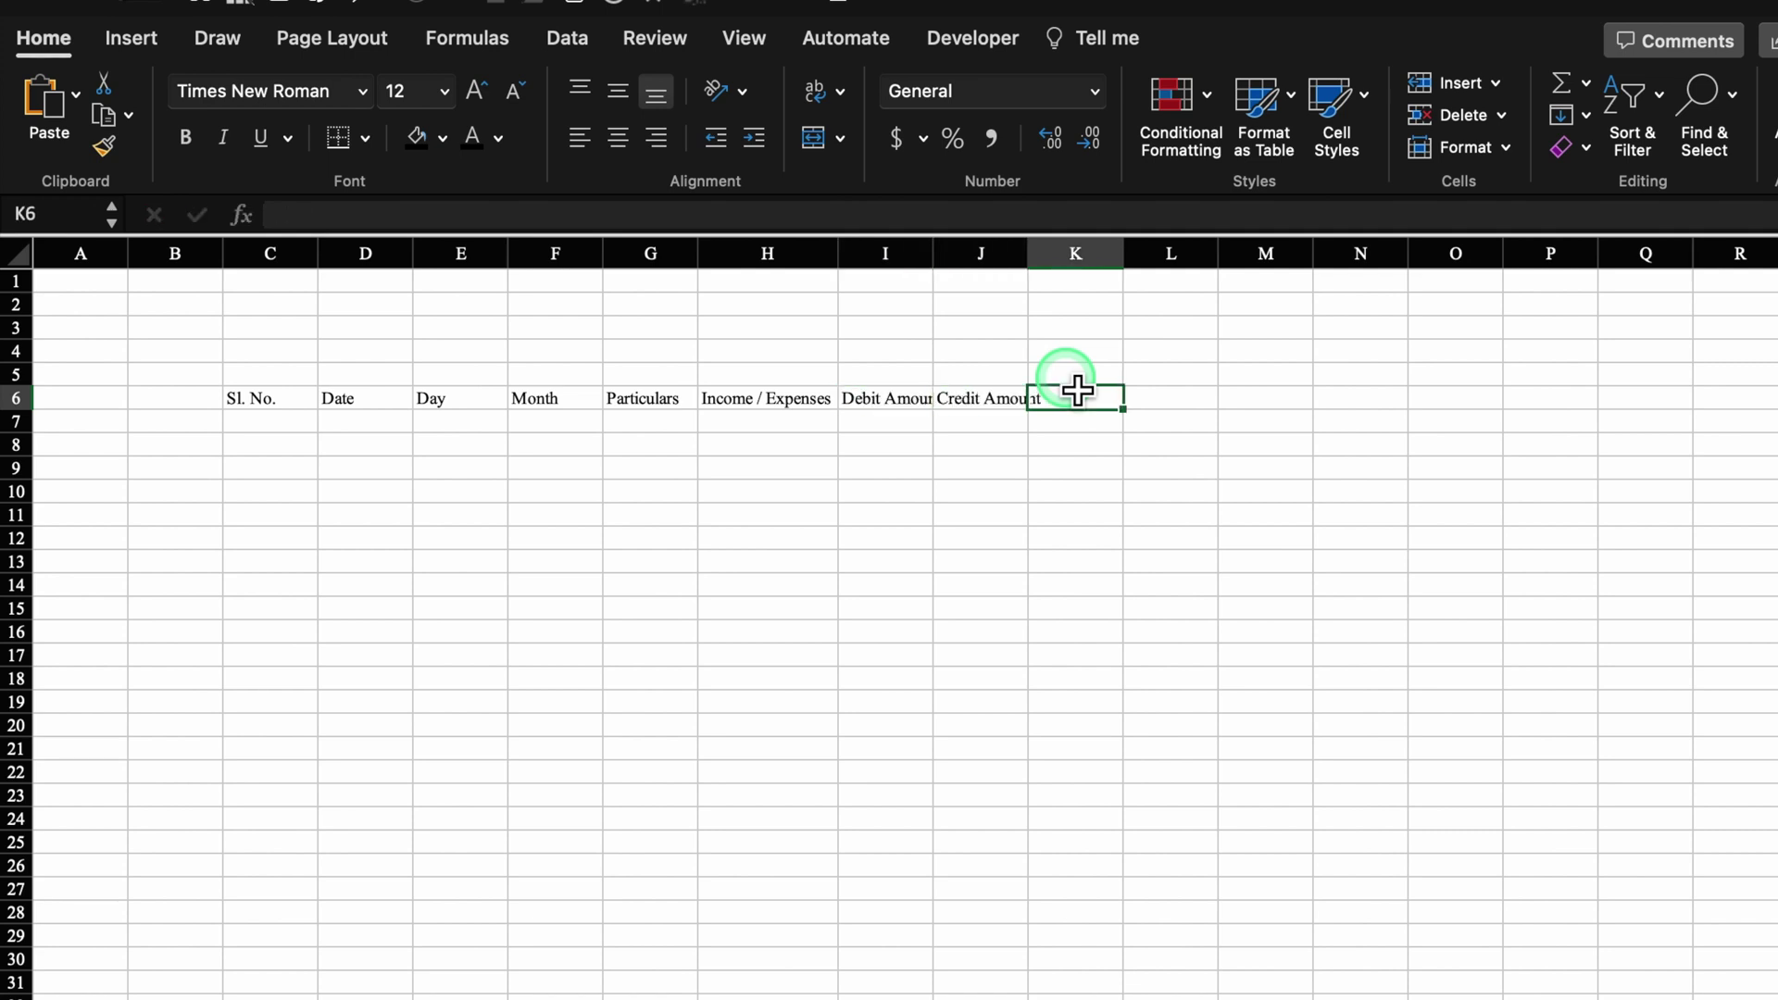
pyautogui.write('Balance Amount')
pyautogui.click(1170, 539)
# Widen the Debit Amount, Credit Amount and Balance Amount columns so their headers fit
pyautogui.click(887, 254)
pyautogui.moveTo(1049, 243); pyautogui.dragTo(1195, 268)
pyautogui.click(1056, 655)
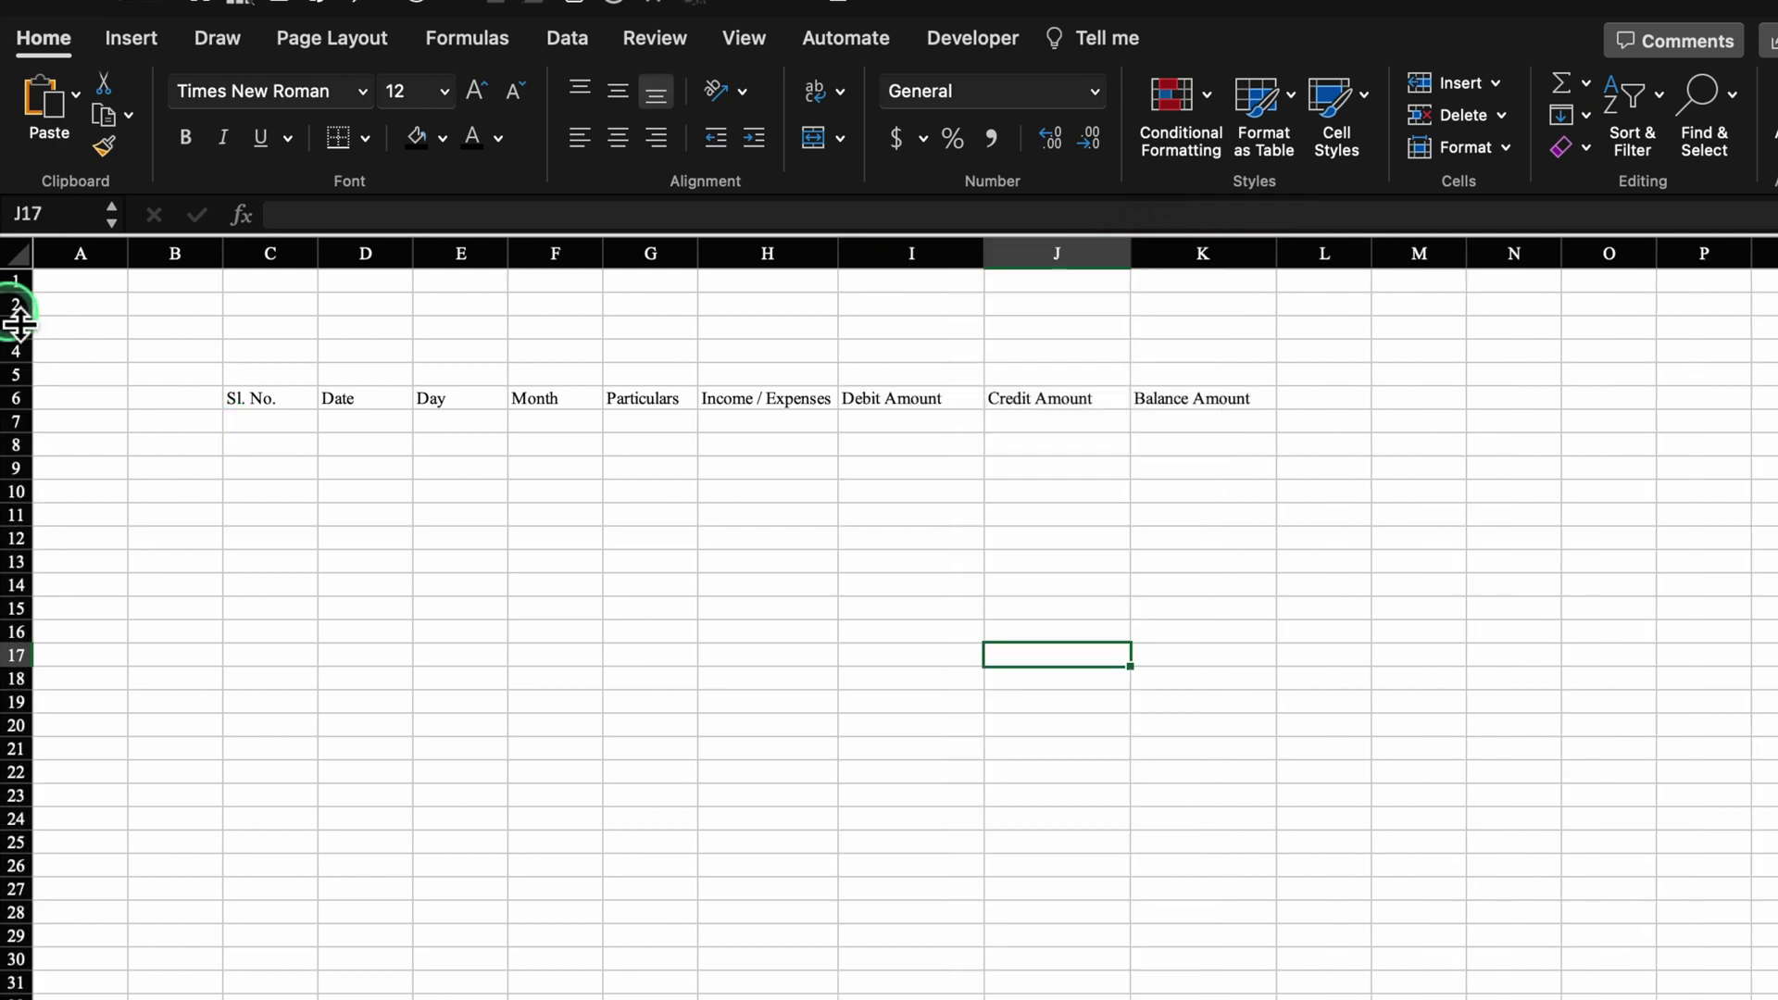
# Centre the whole sheet's contents horizontally and vertically, and apply All Borders to the table range from C6 downward through column K
pyautogui.click(18, 253)
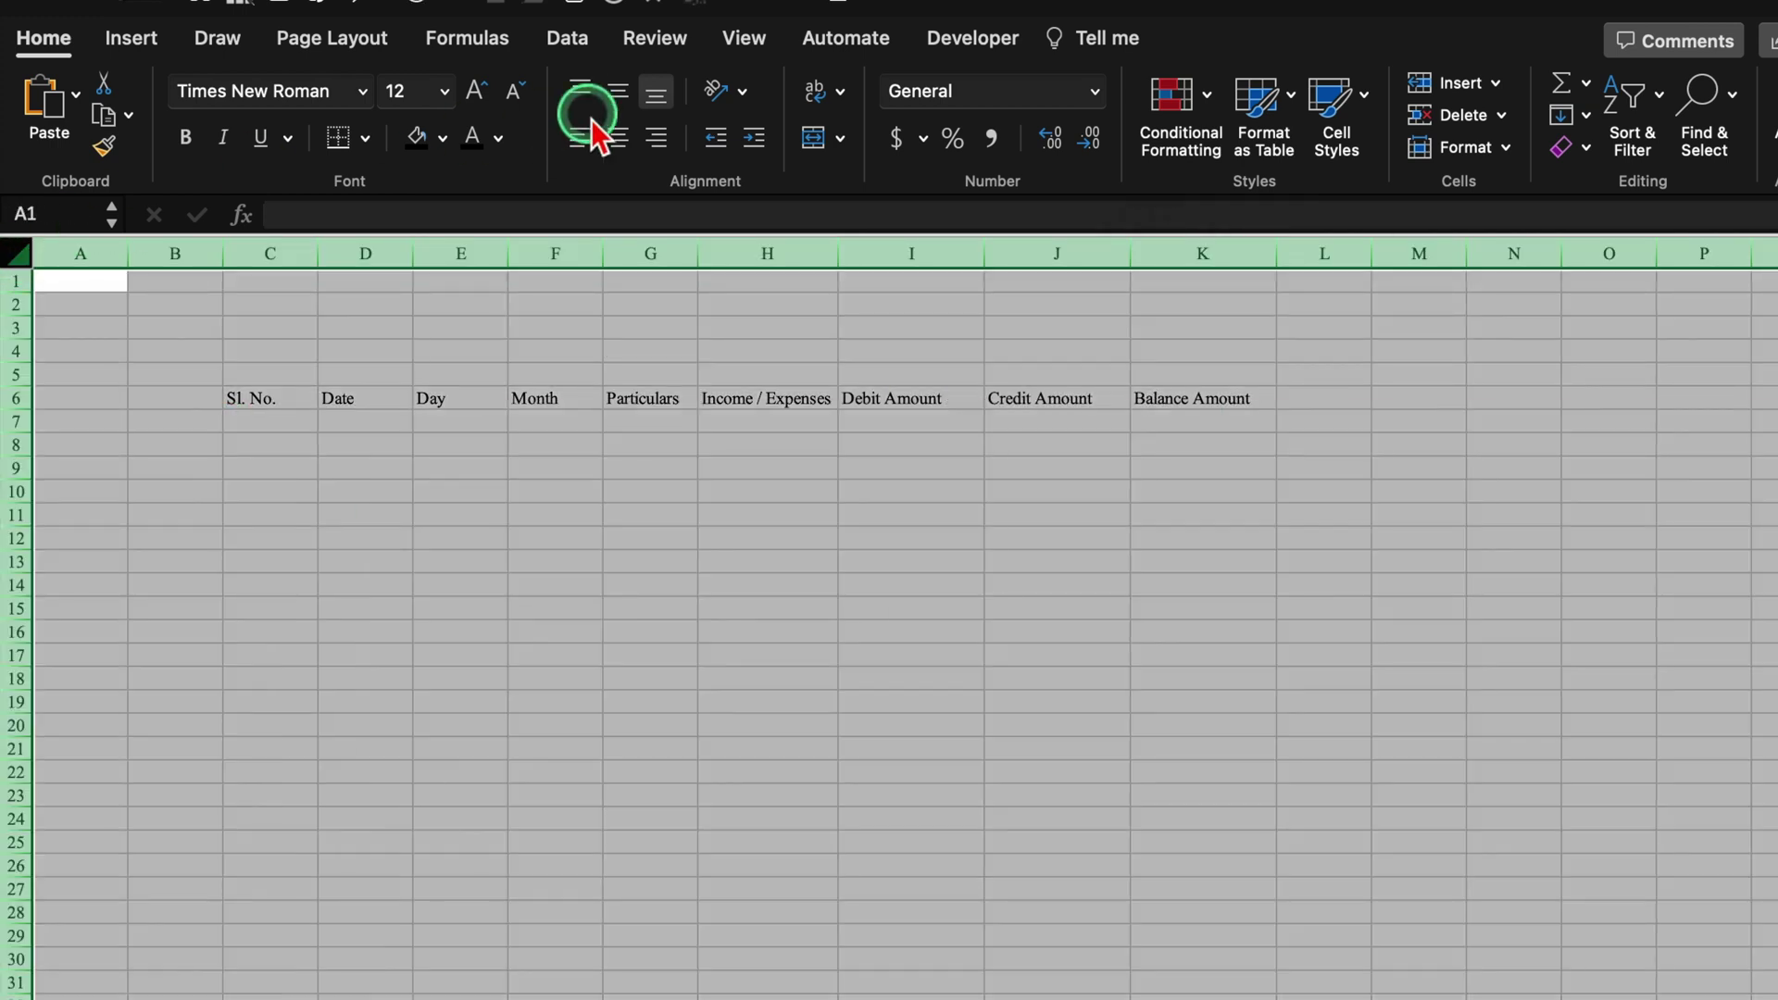
pyautogui.click(617, 91)
pyautogui.moveTo(269, 398); pyautogui.dragTo(1171, 973)
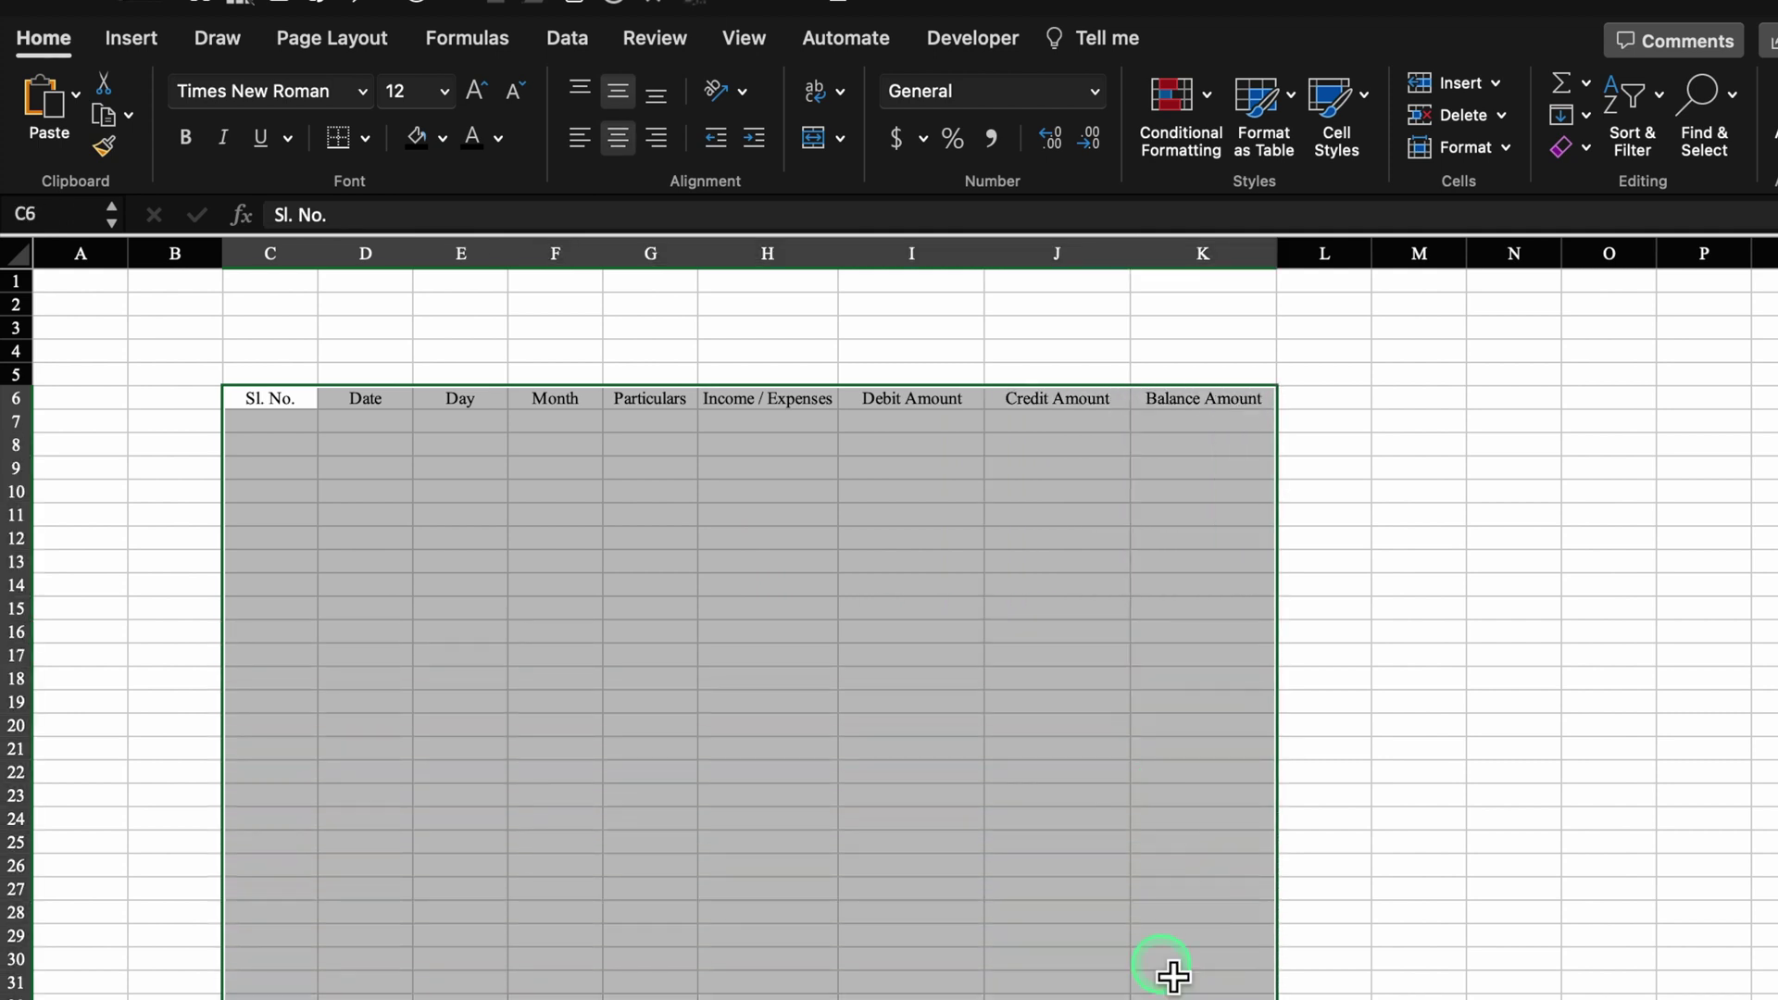
pyautogui.click(365, 138)
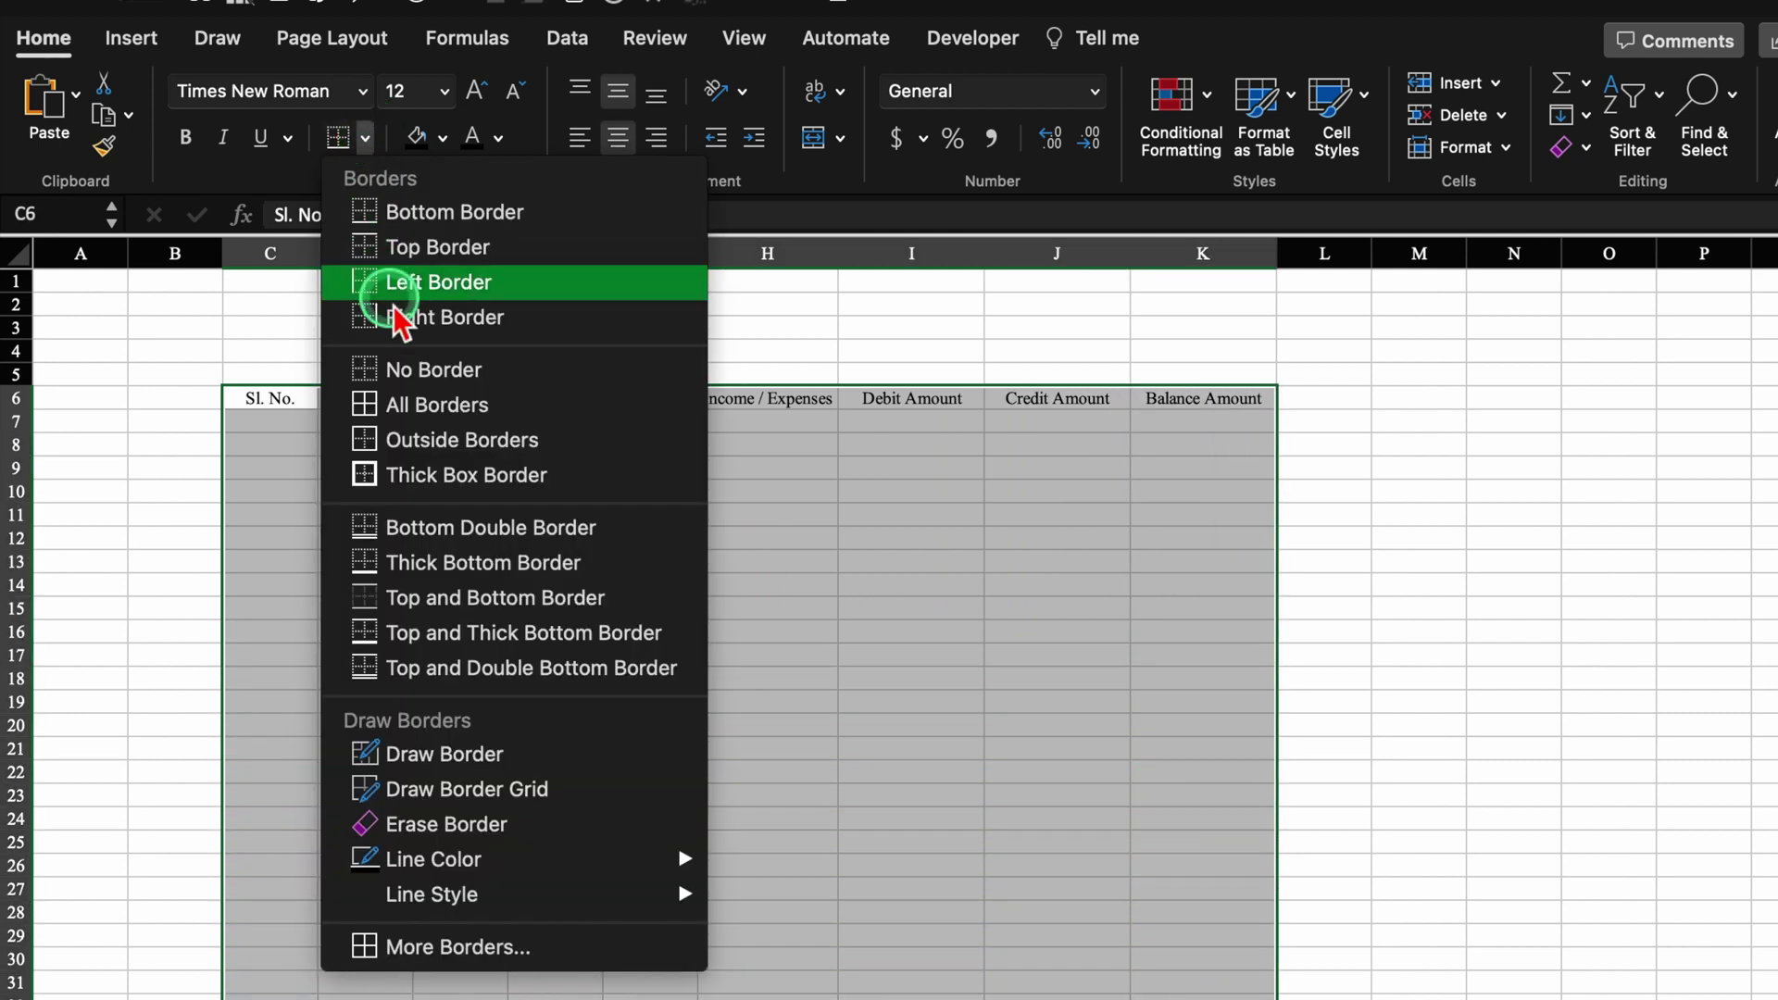
pyautogui.click(431, 408)
# Enter the serial number formula =SUBTOTAL(3,$D$7:D7) in C7
pyautogui.click(269, 421)
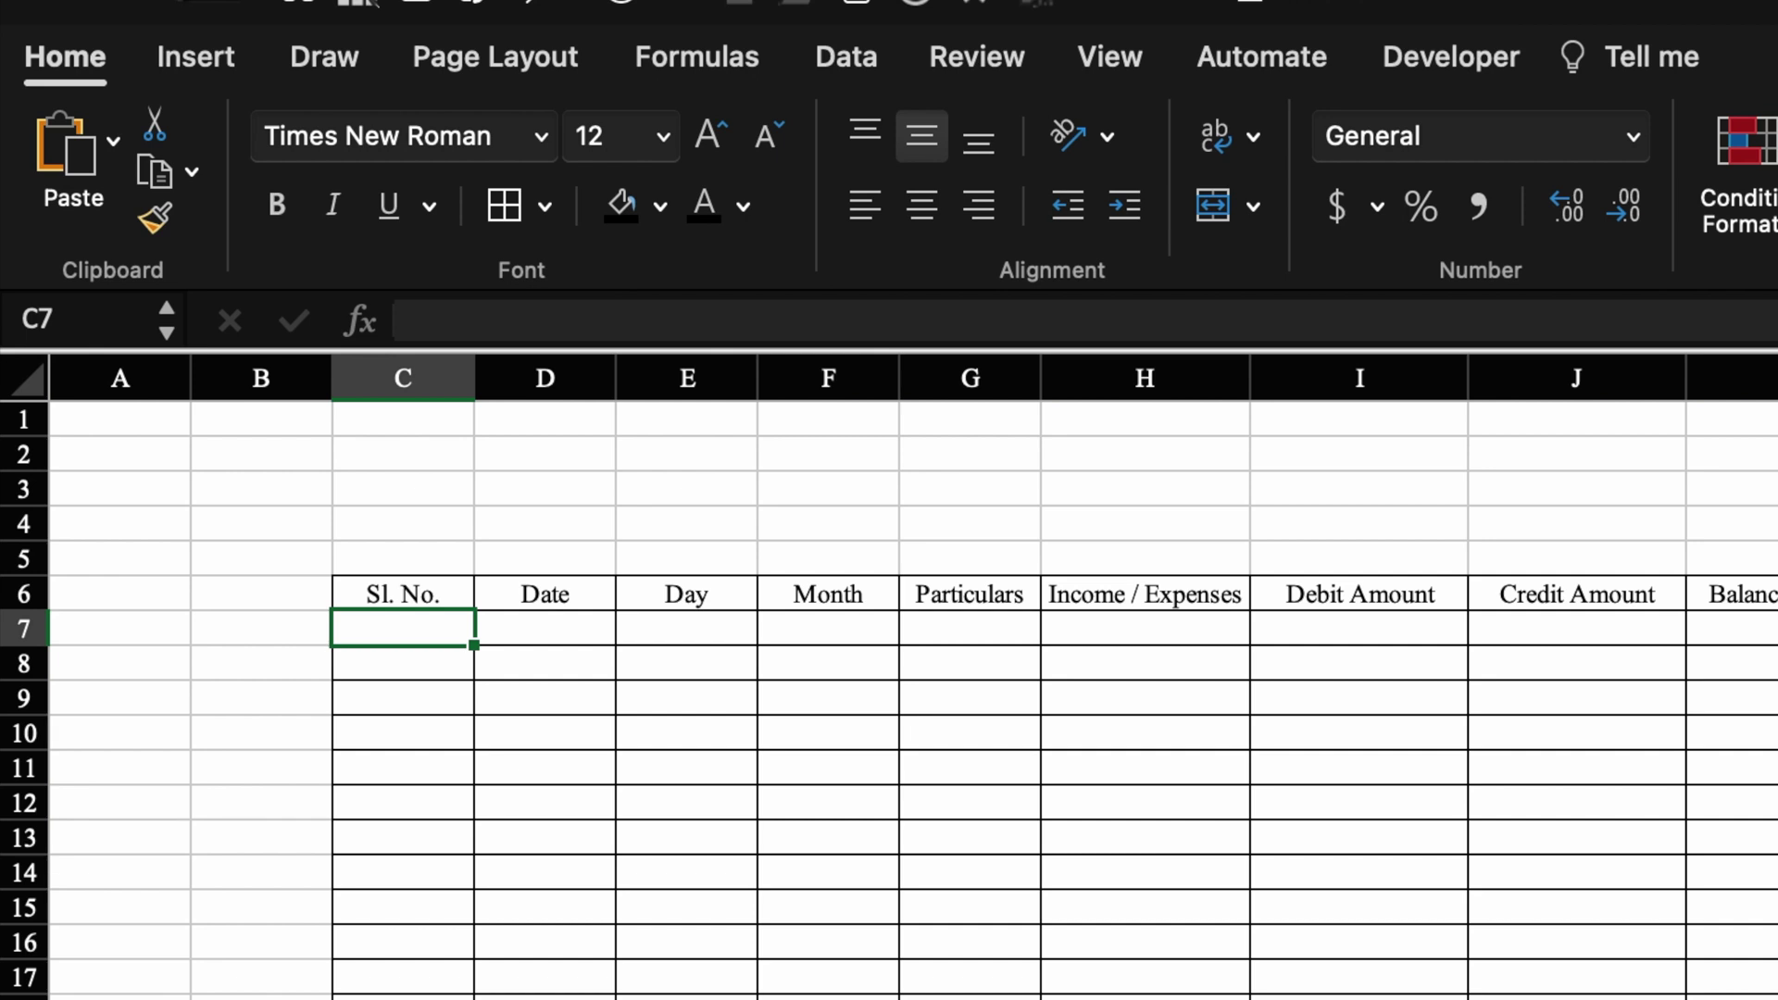
pyautogui.write('=sub')
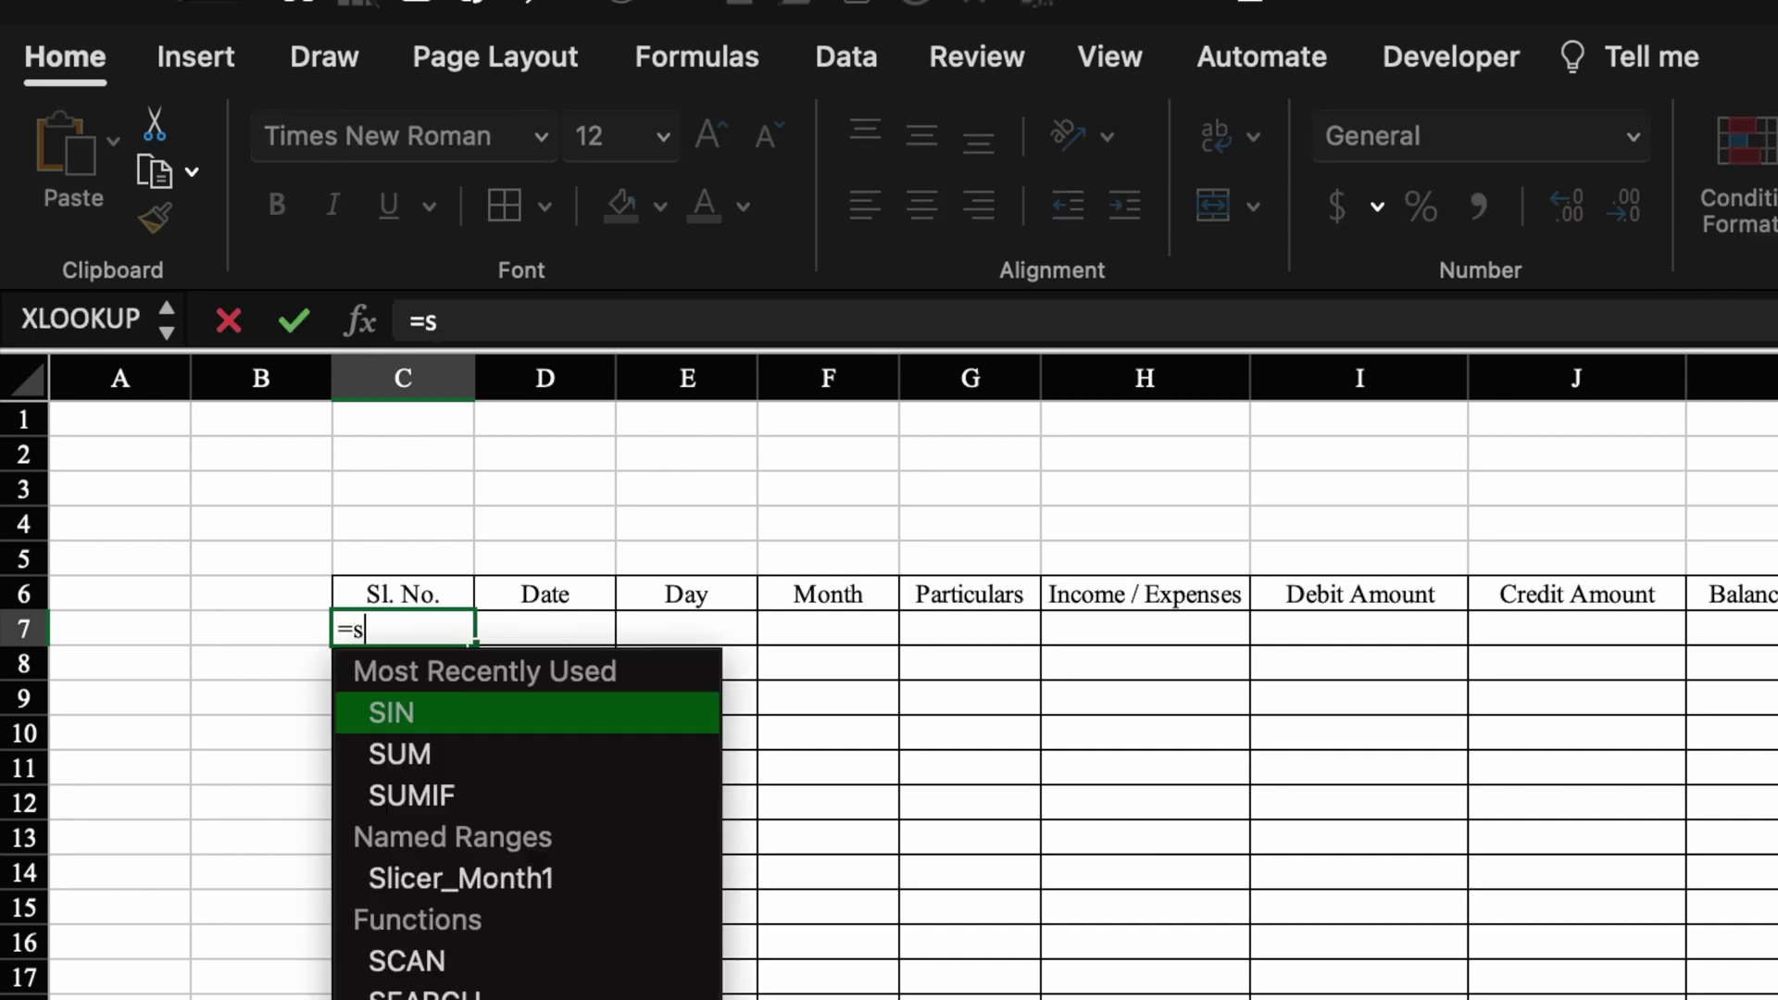
pyautogui.doubleClick(514, 769)
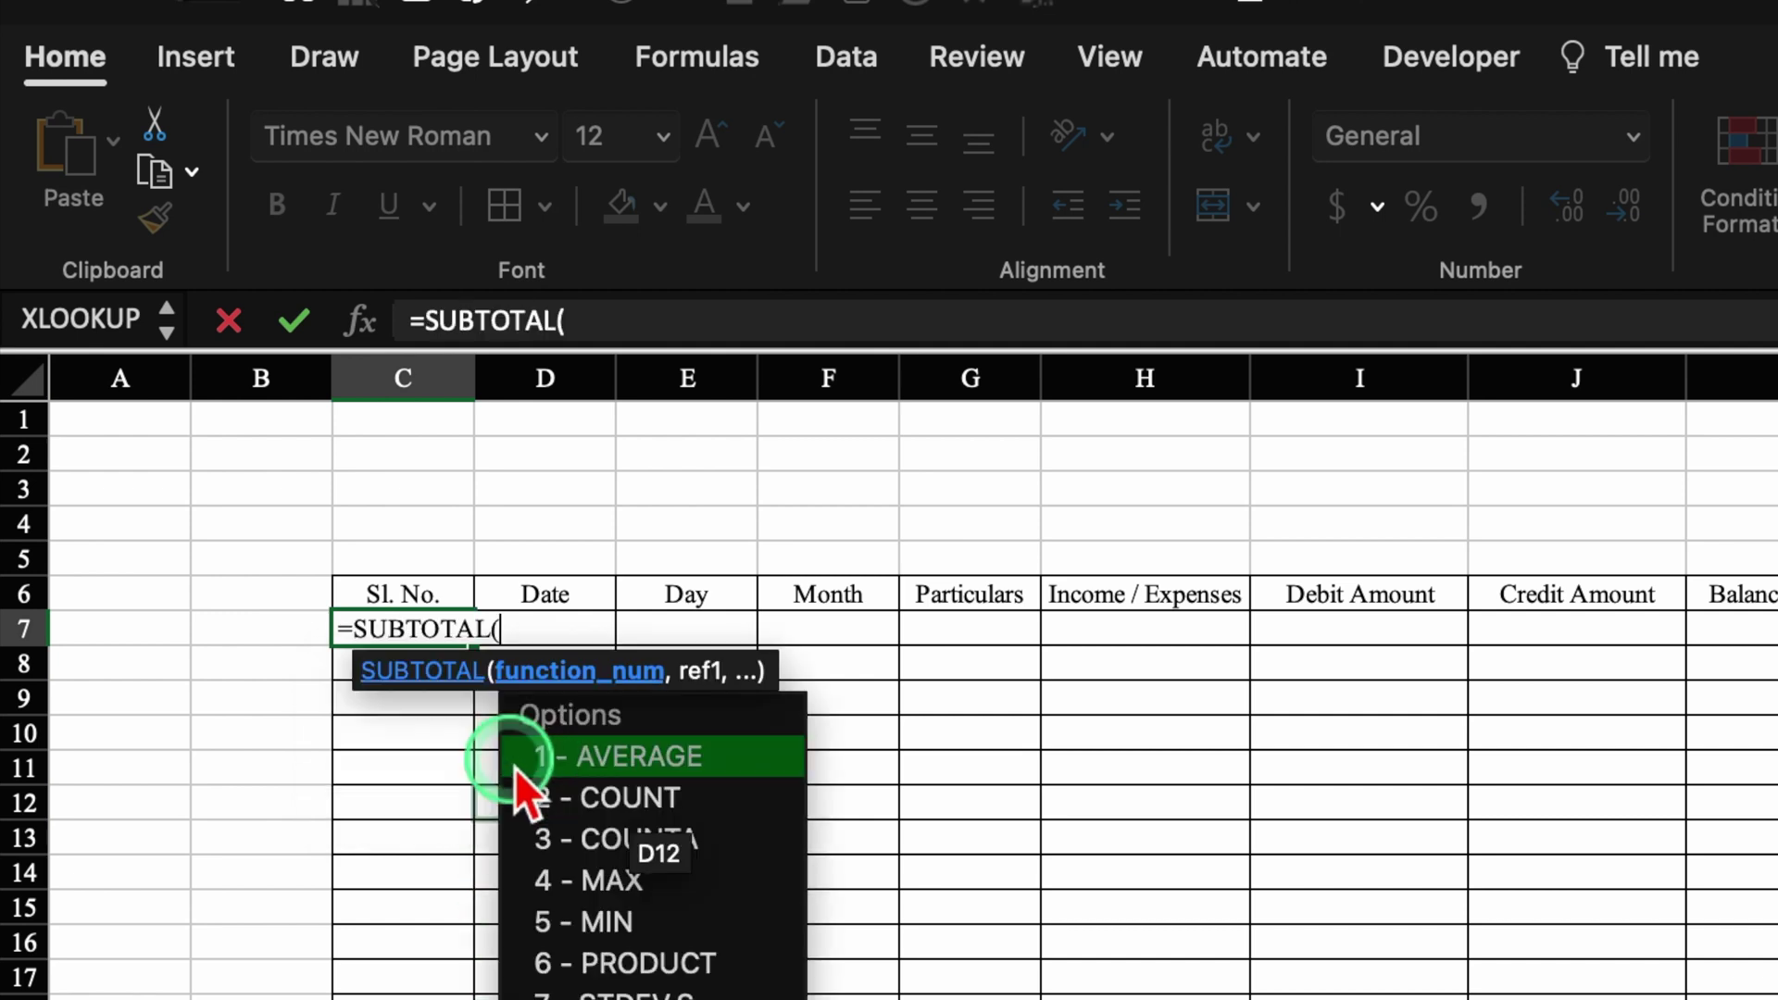
pyautogui.click(591, 854)
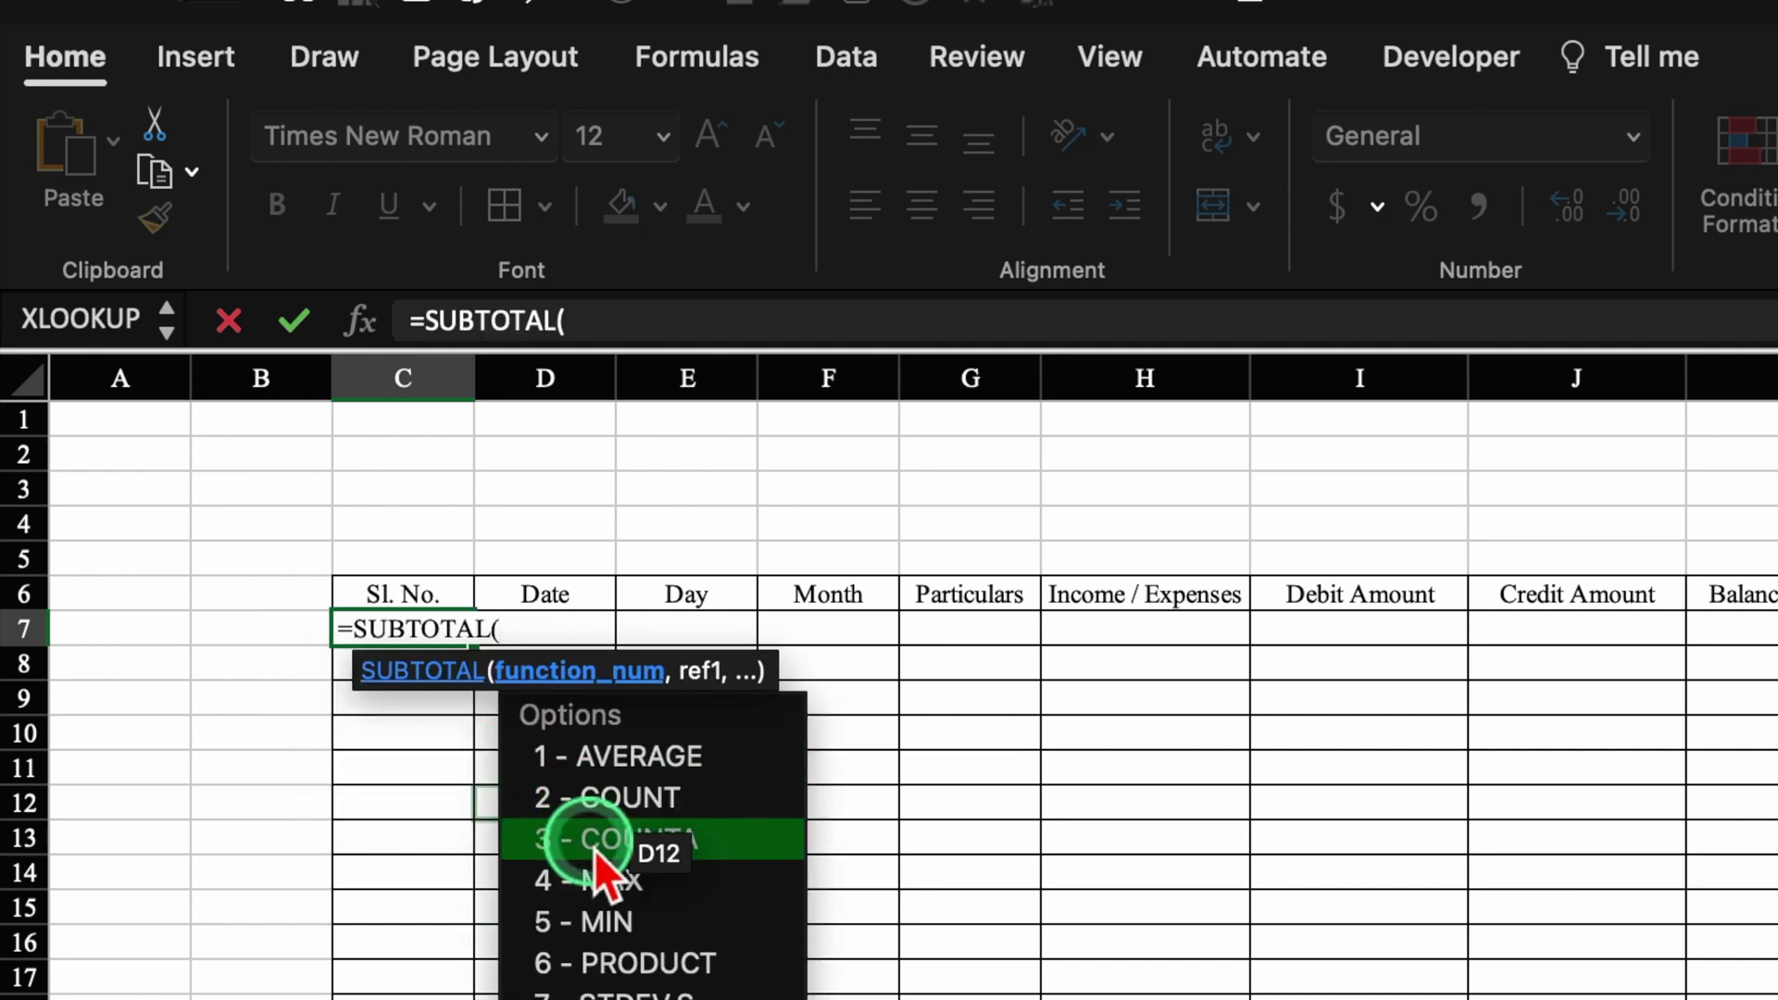
pyautogui.doubleClick(593, 839)
pyautogui.write(',')
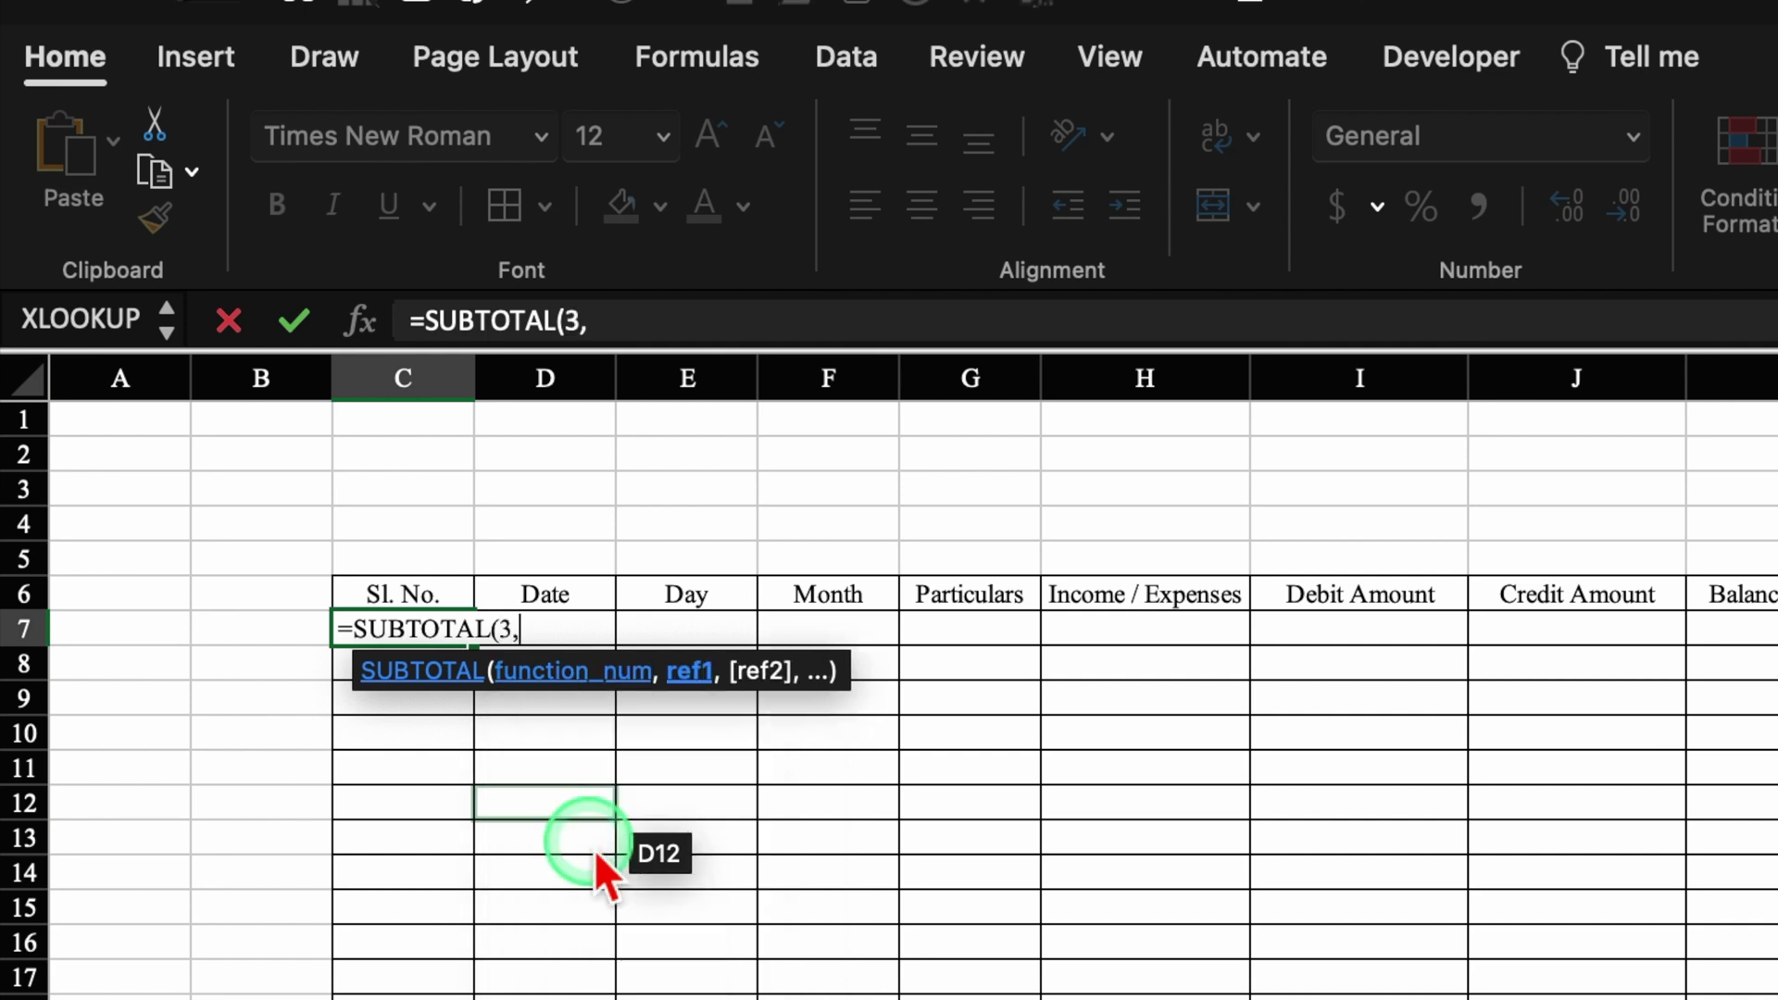
pyautogui.click(598, 585)
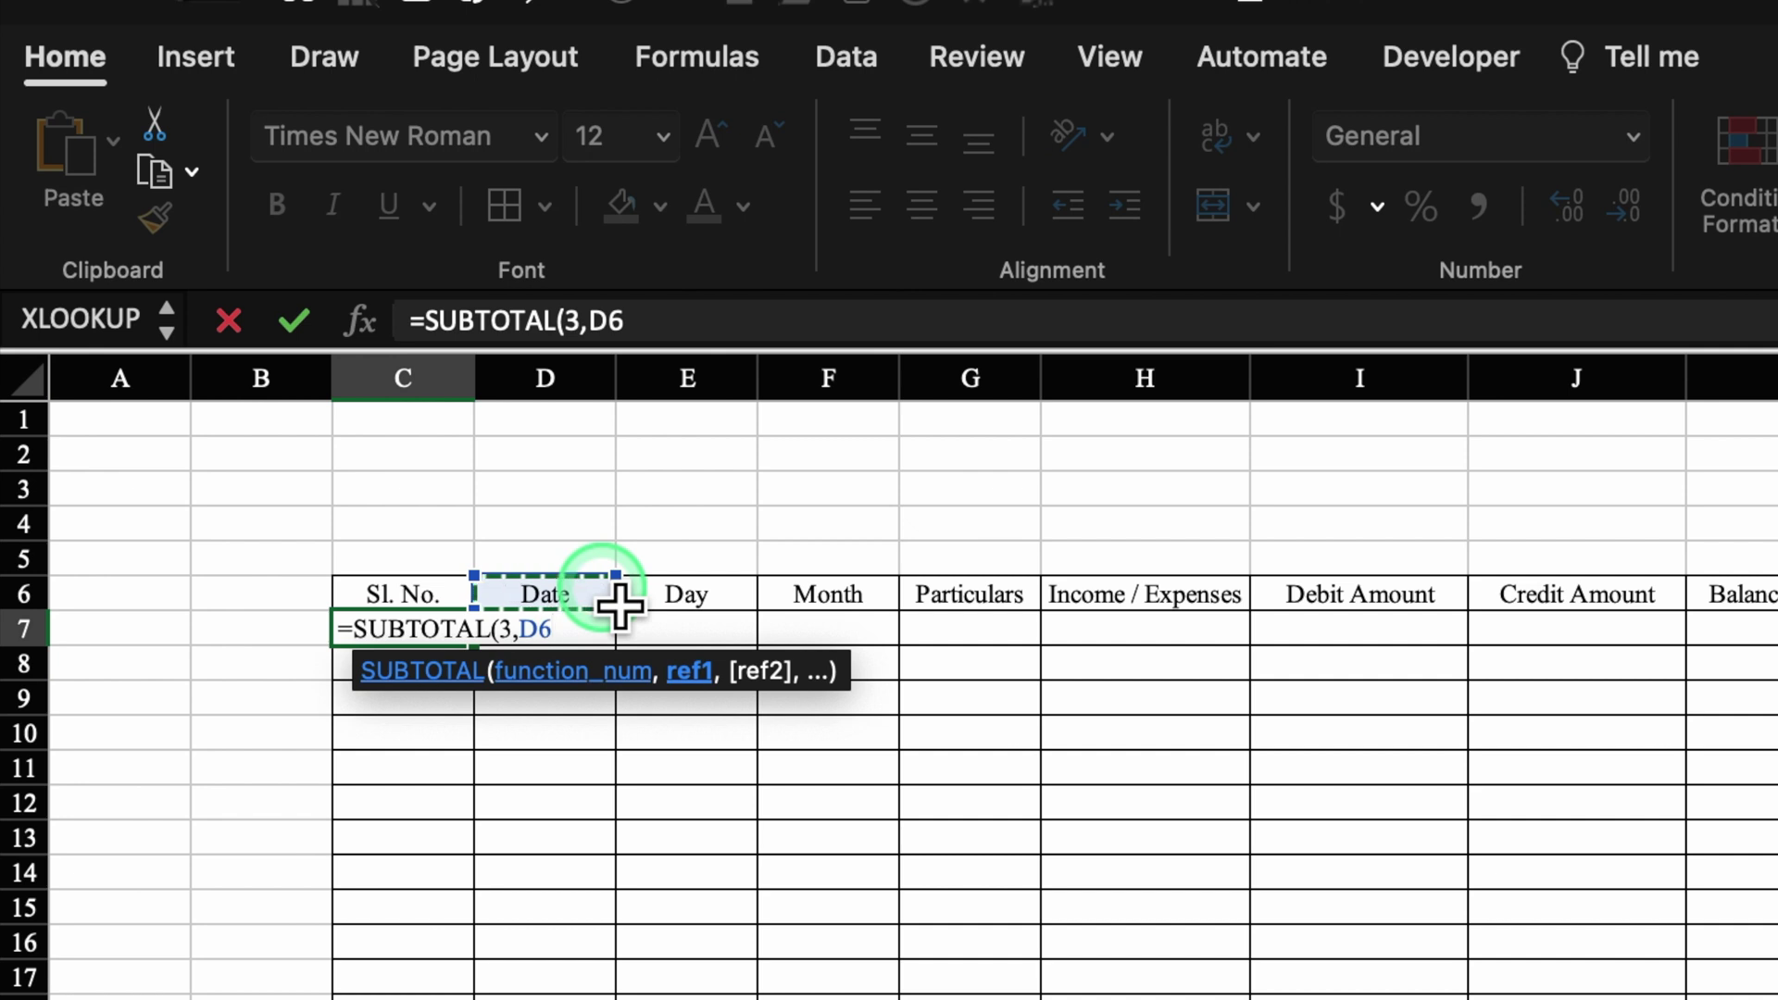
pyautogui.press('Down')
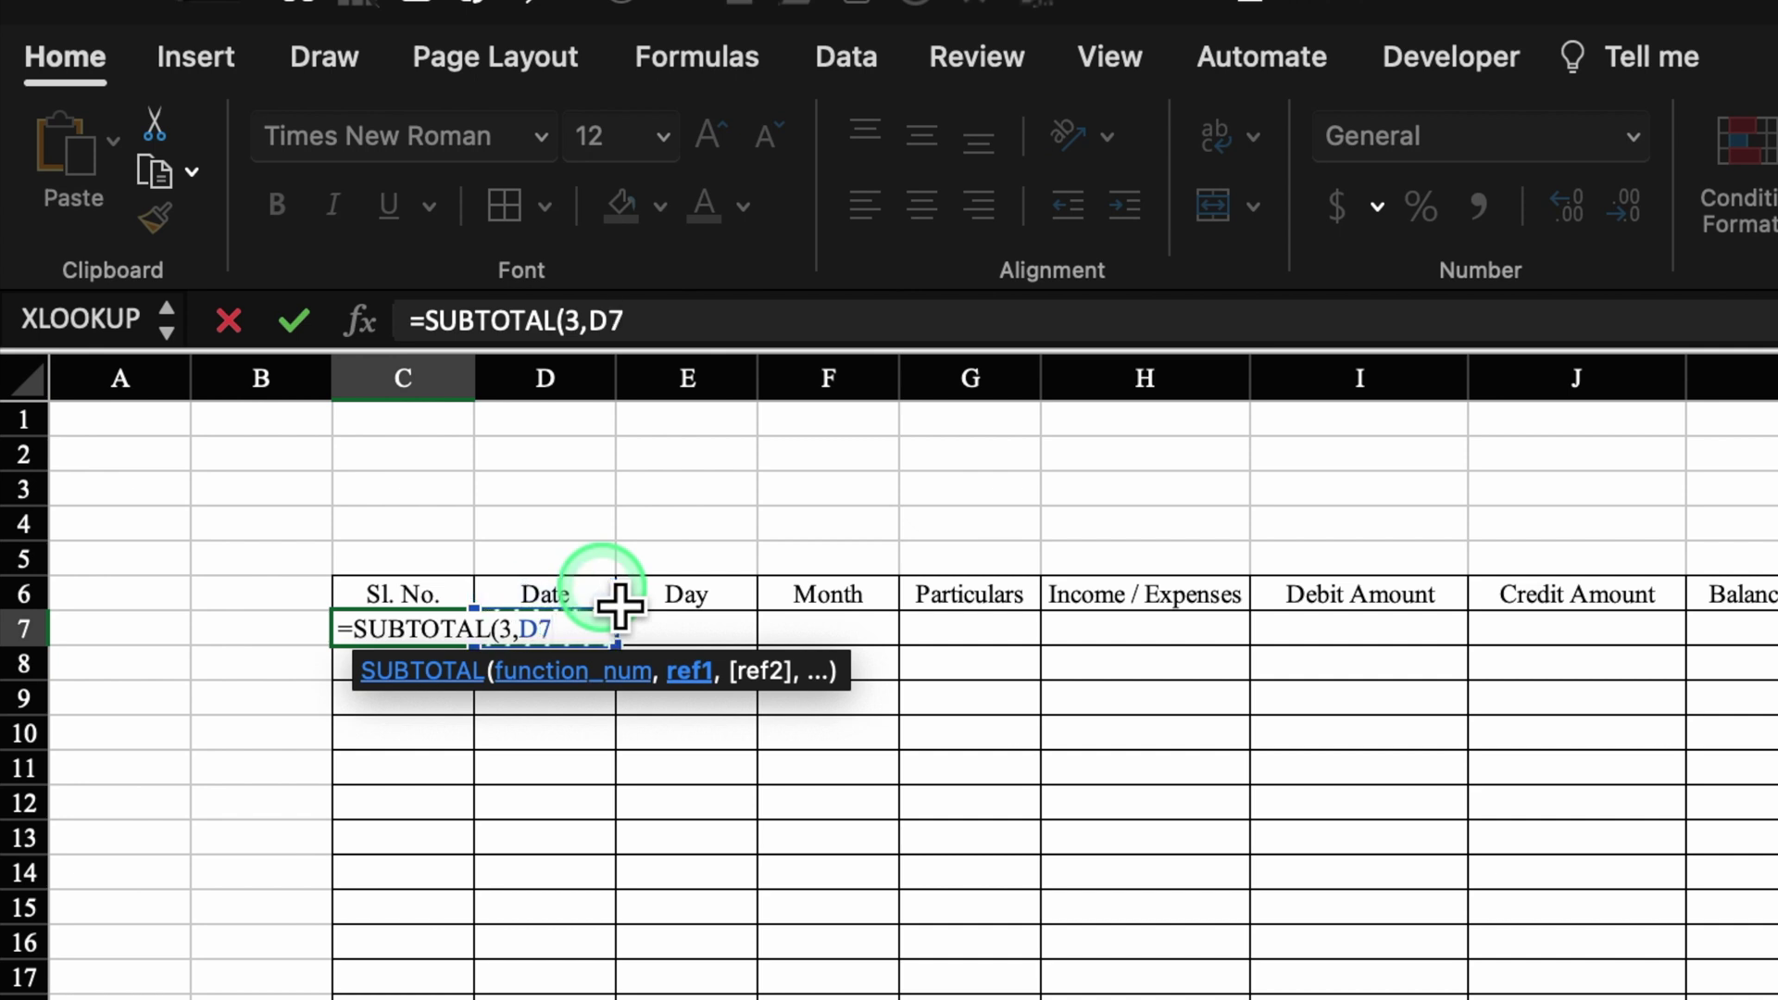
pyautogui.press('F4')
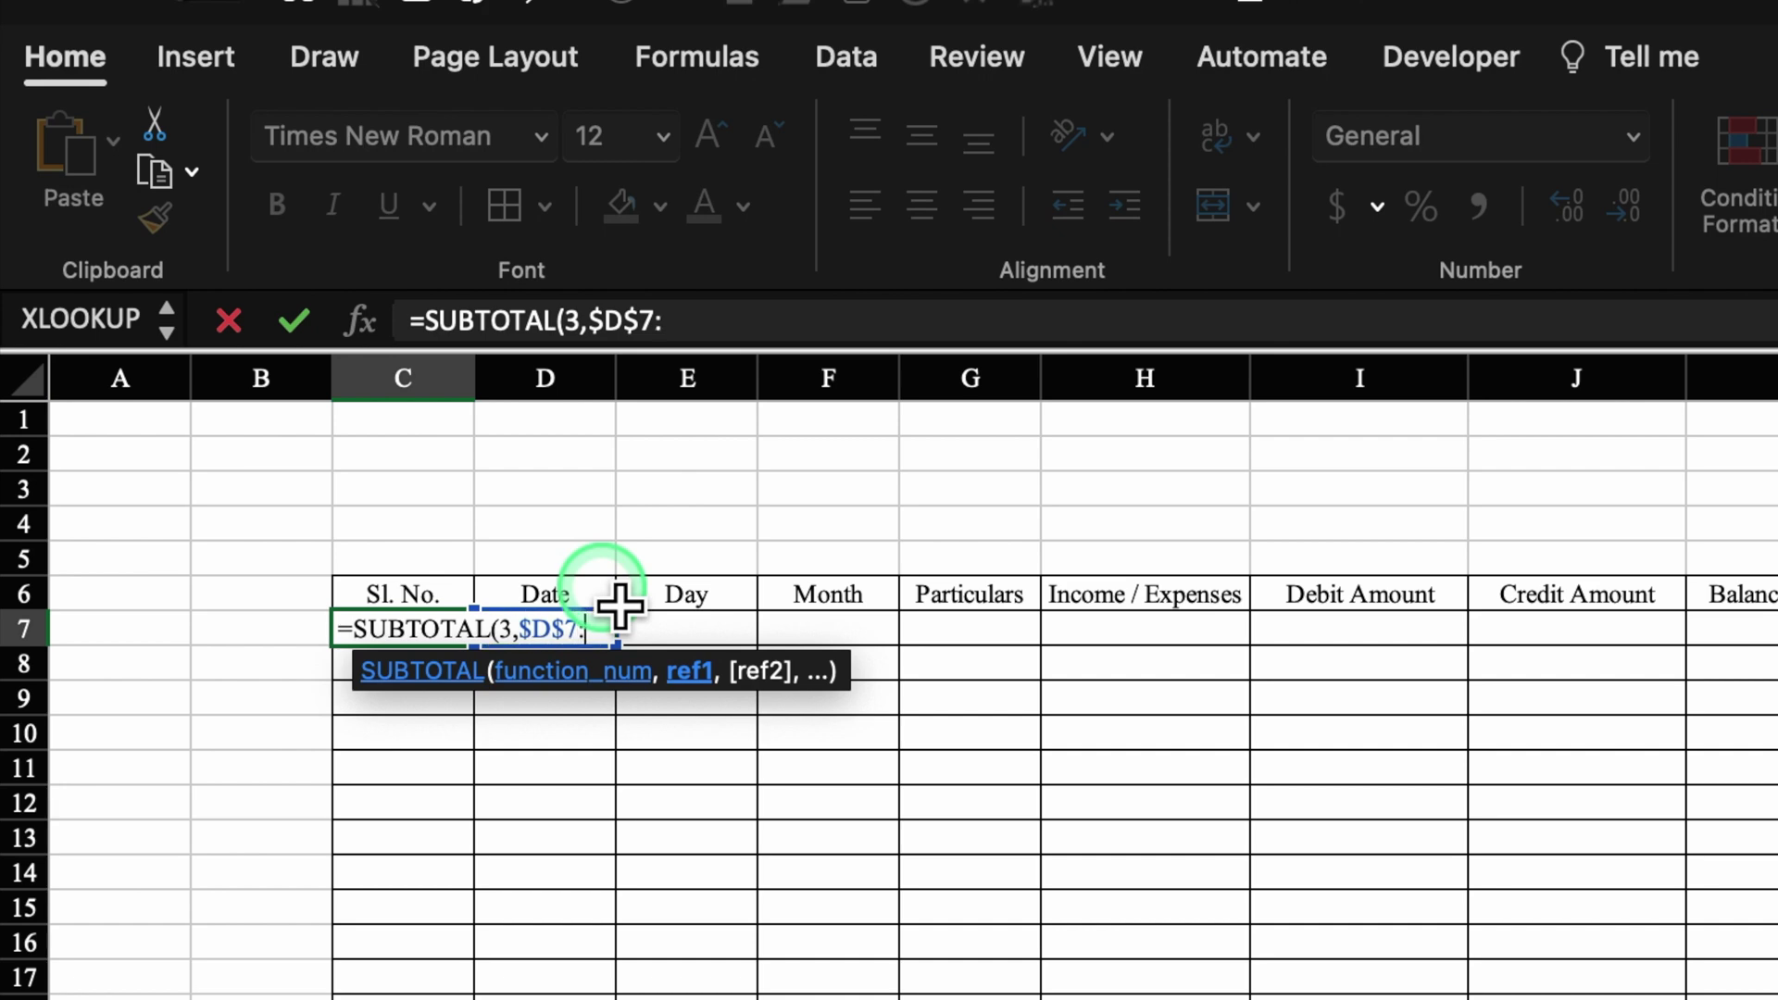
pyautogui.write(':')
pyautogui.click(597, 593)
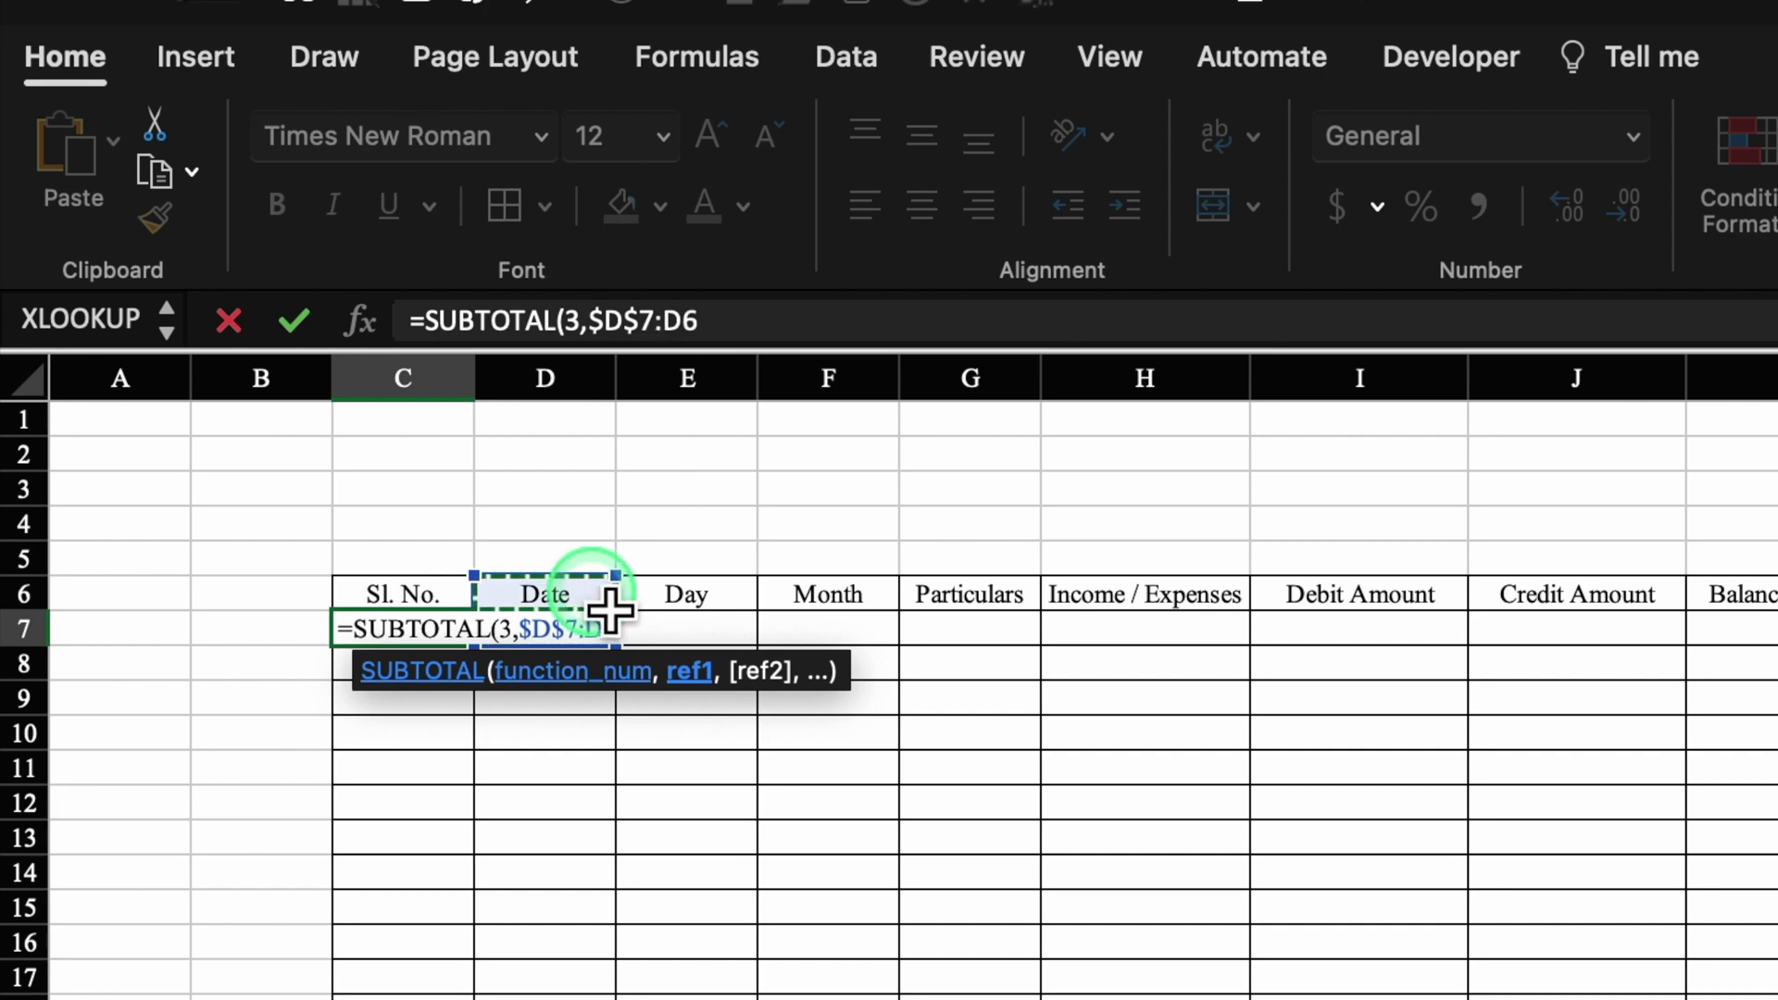
pyautogui.press('Down')
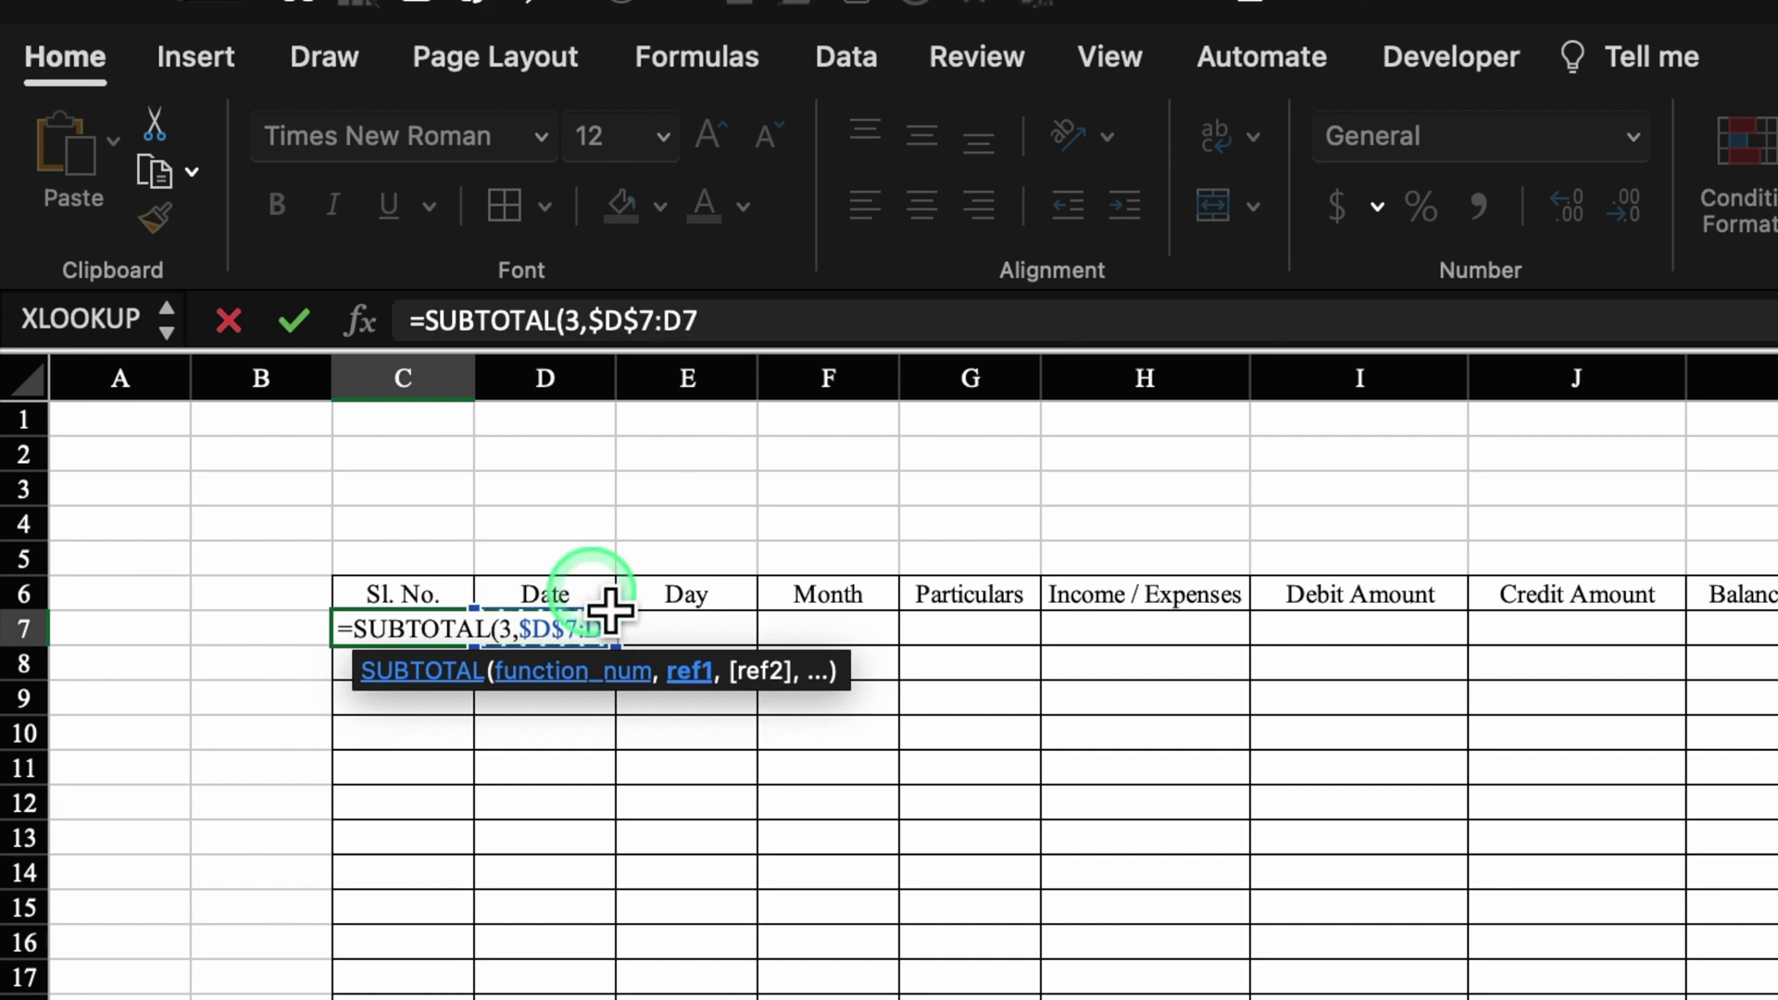
pyautogui.write(')')
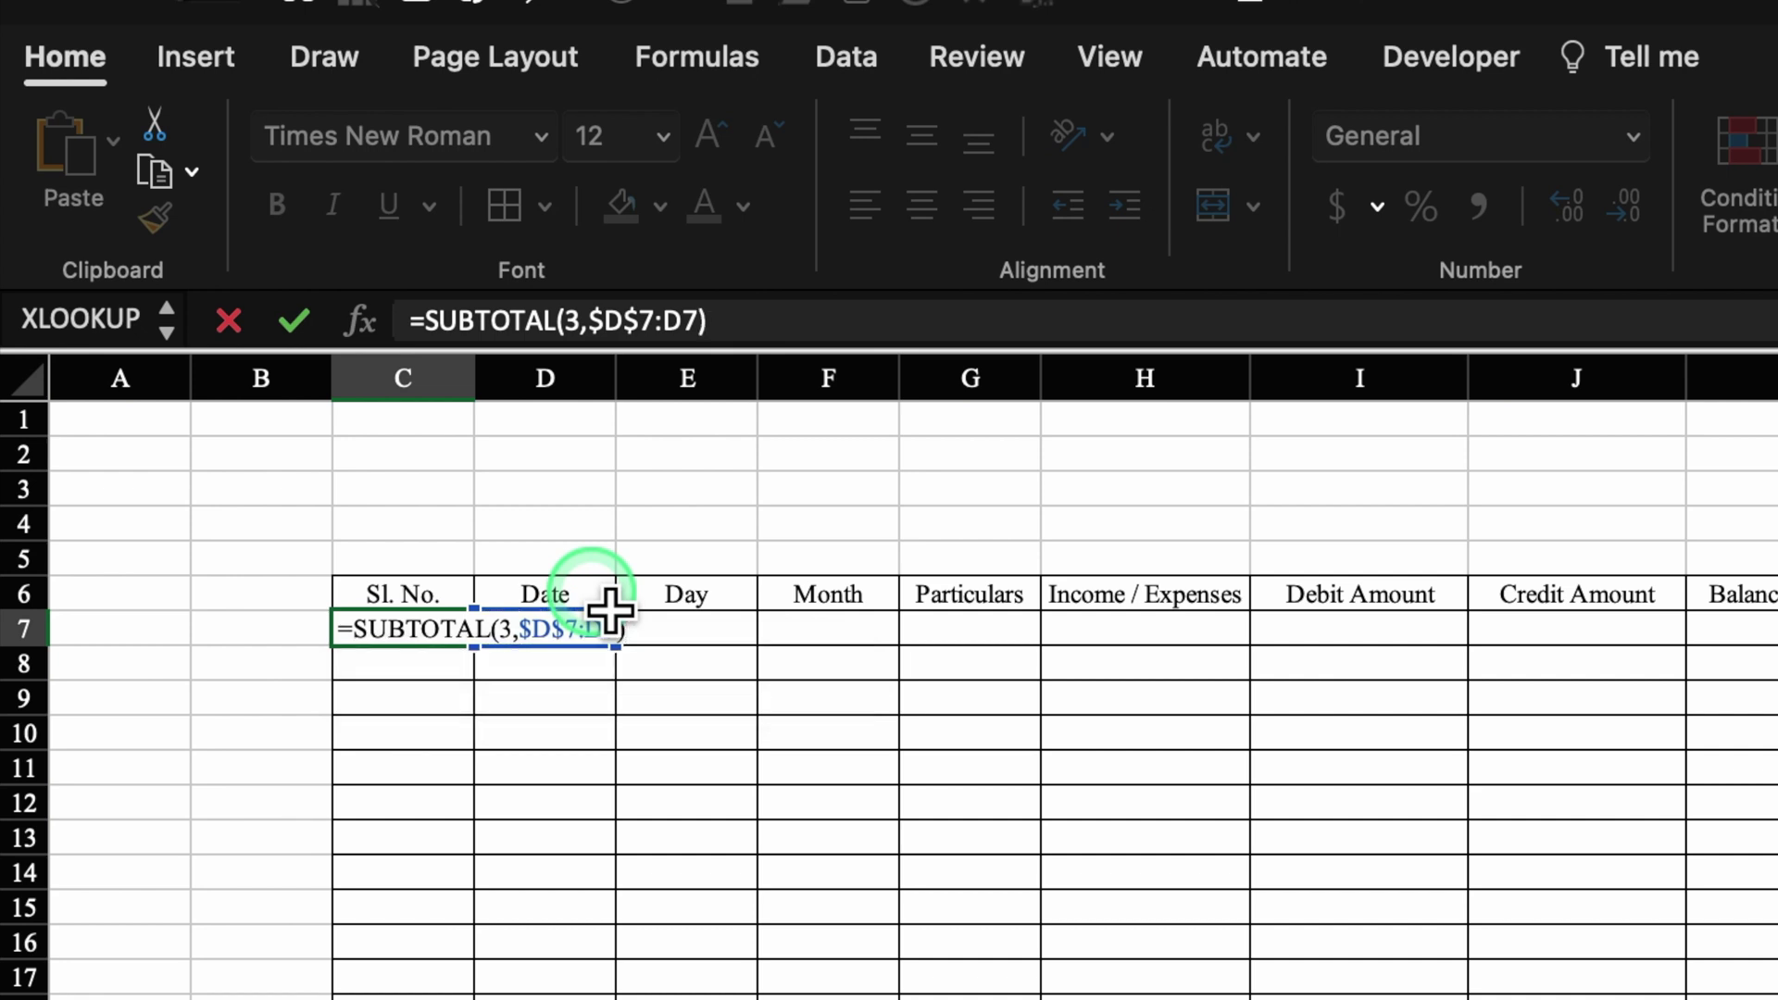
pyautogui.press('Return')
# Centre the serial number in C7 horizontally and enter the date 1/1/23 in D7
pyautogui.click(435, 633)
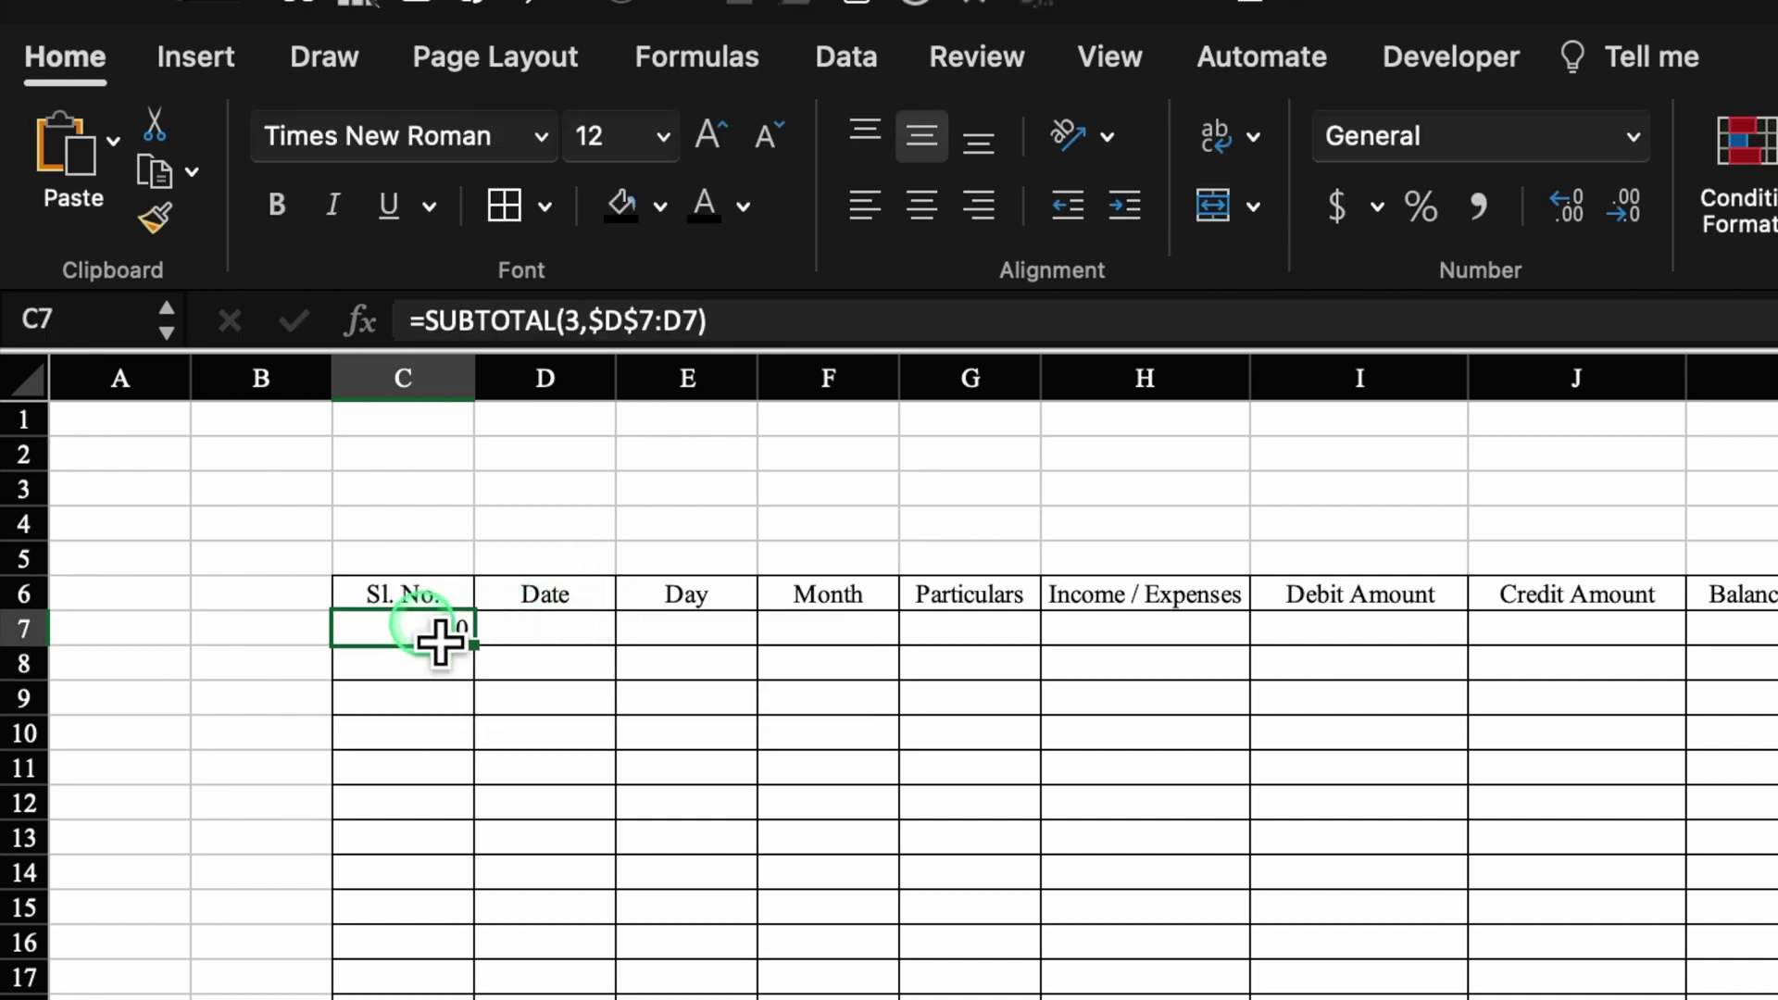
pyautogui.click(922, 204)
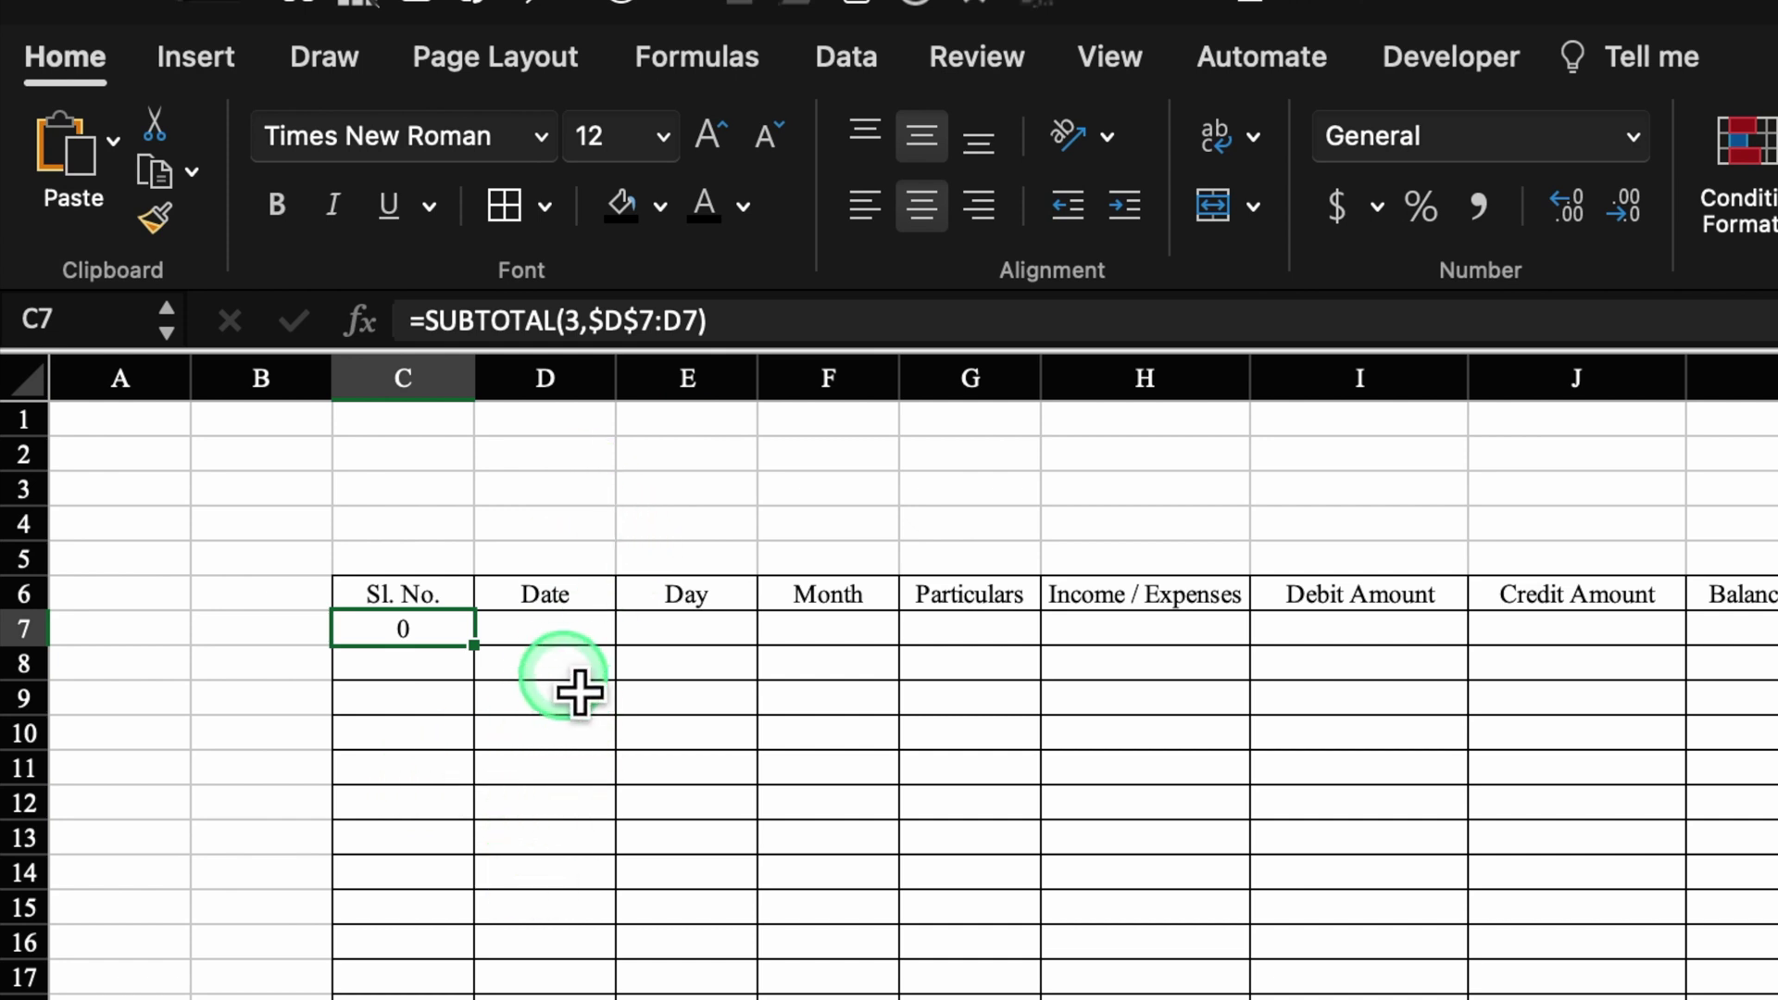
pyautogui.click(568, 647)
pyautogui.write('1/1/23')
# Format column D as a date in the 14-Mar-12 style and centre it horizontally
pyautogui.click(572, 380)
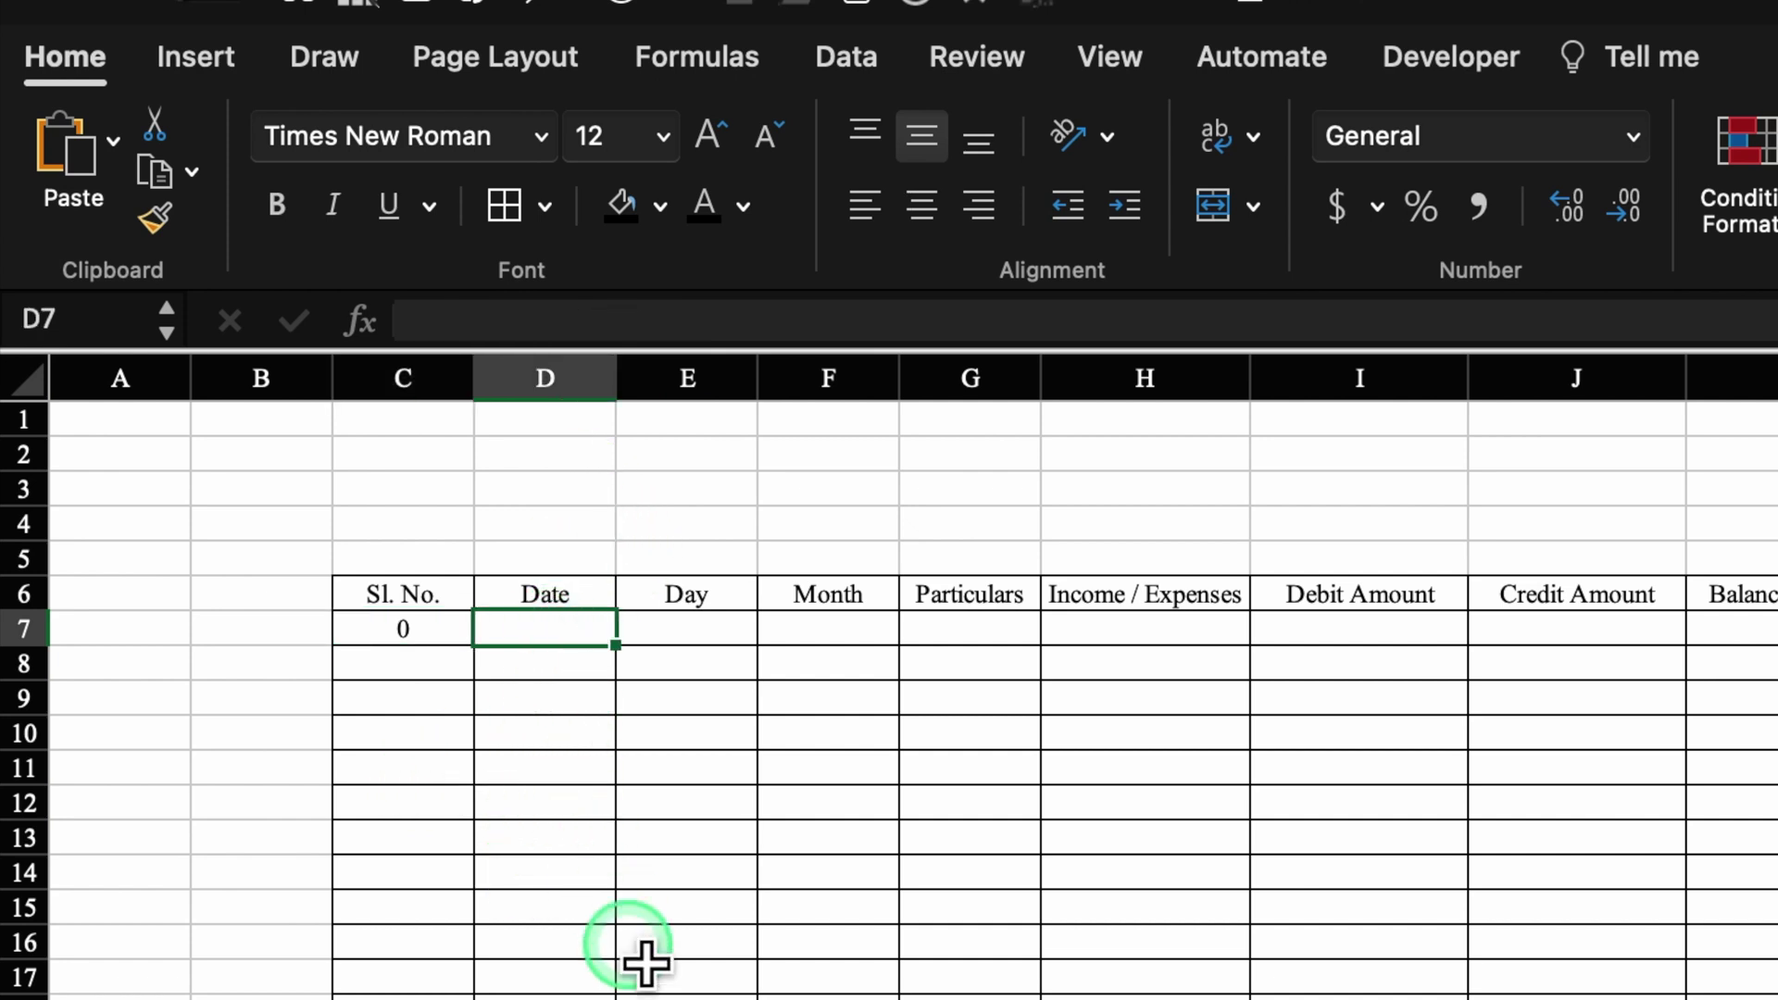
pyautogui.rightClick(386, 272)
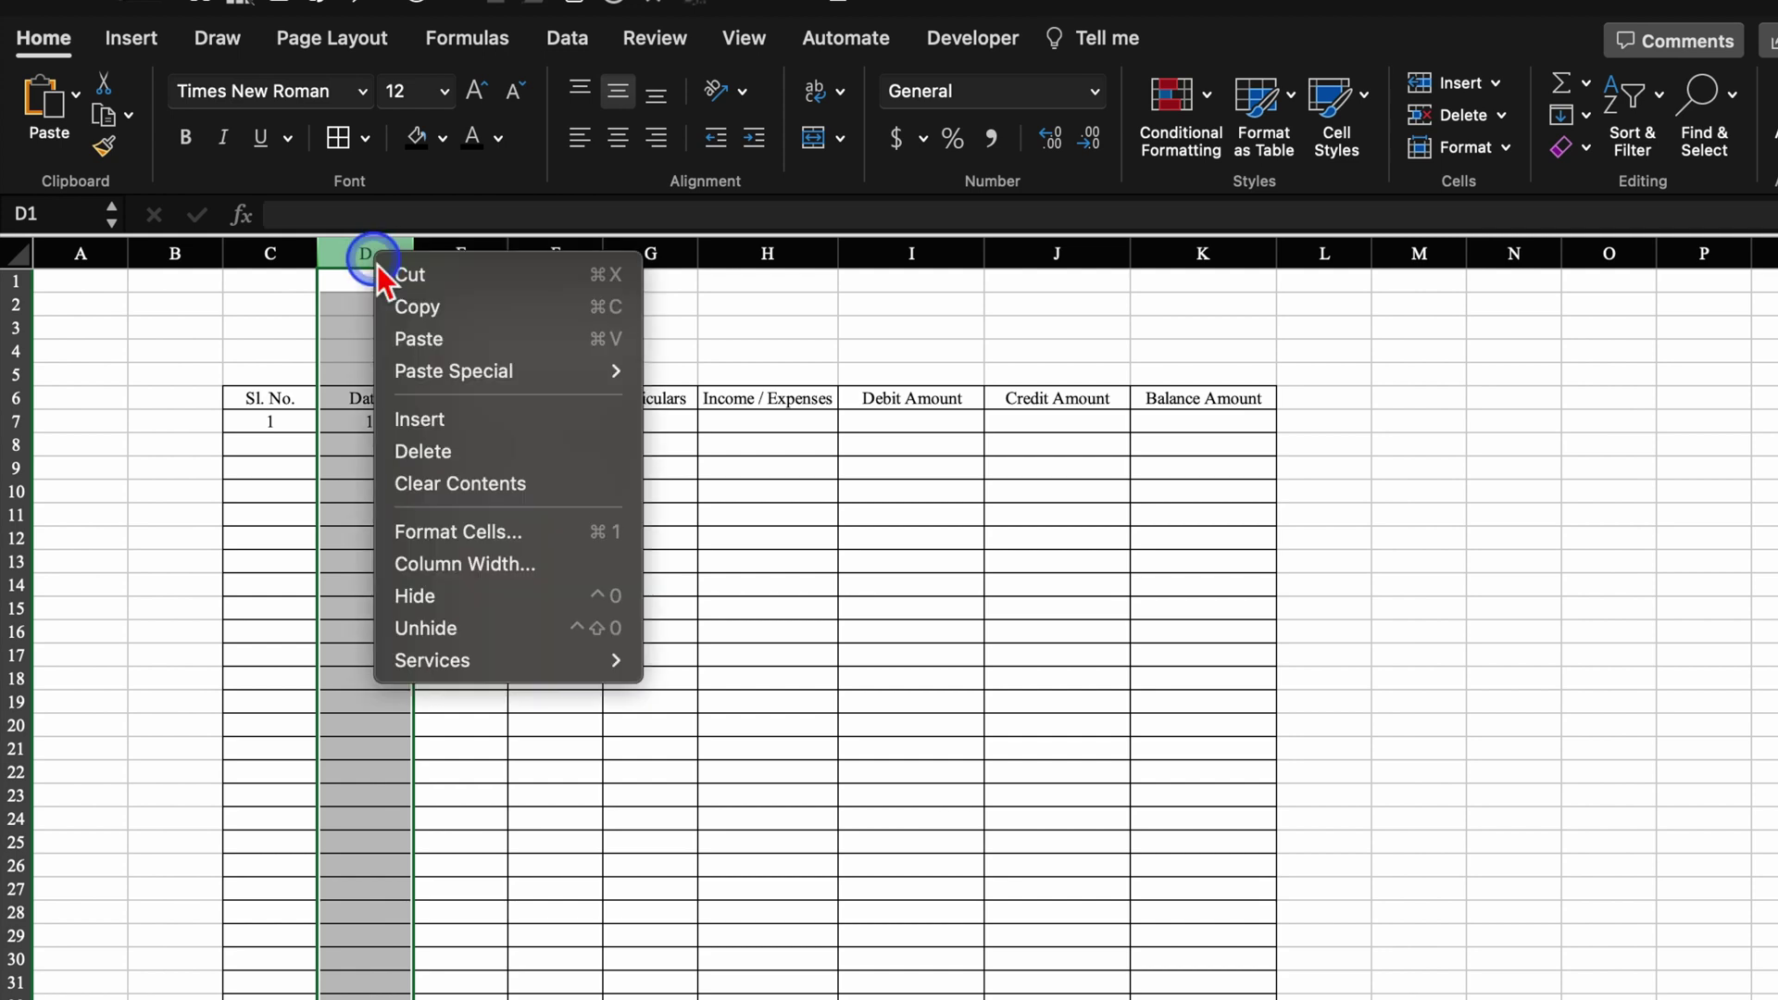
pyautogui.click(500, 531)
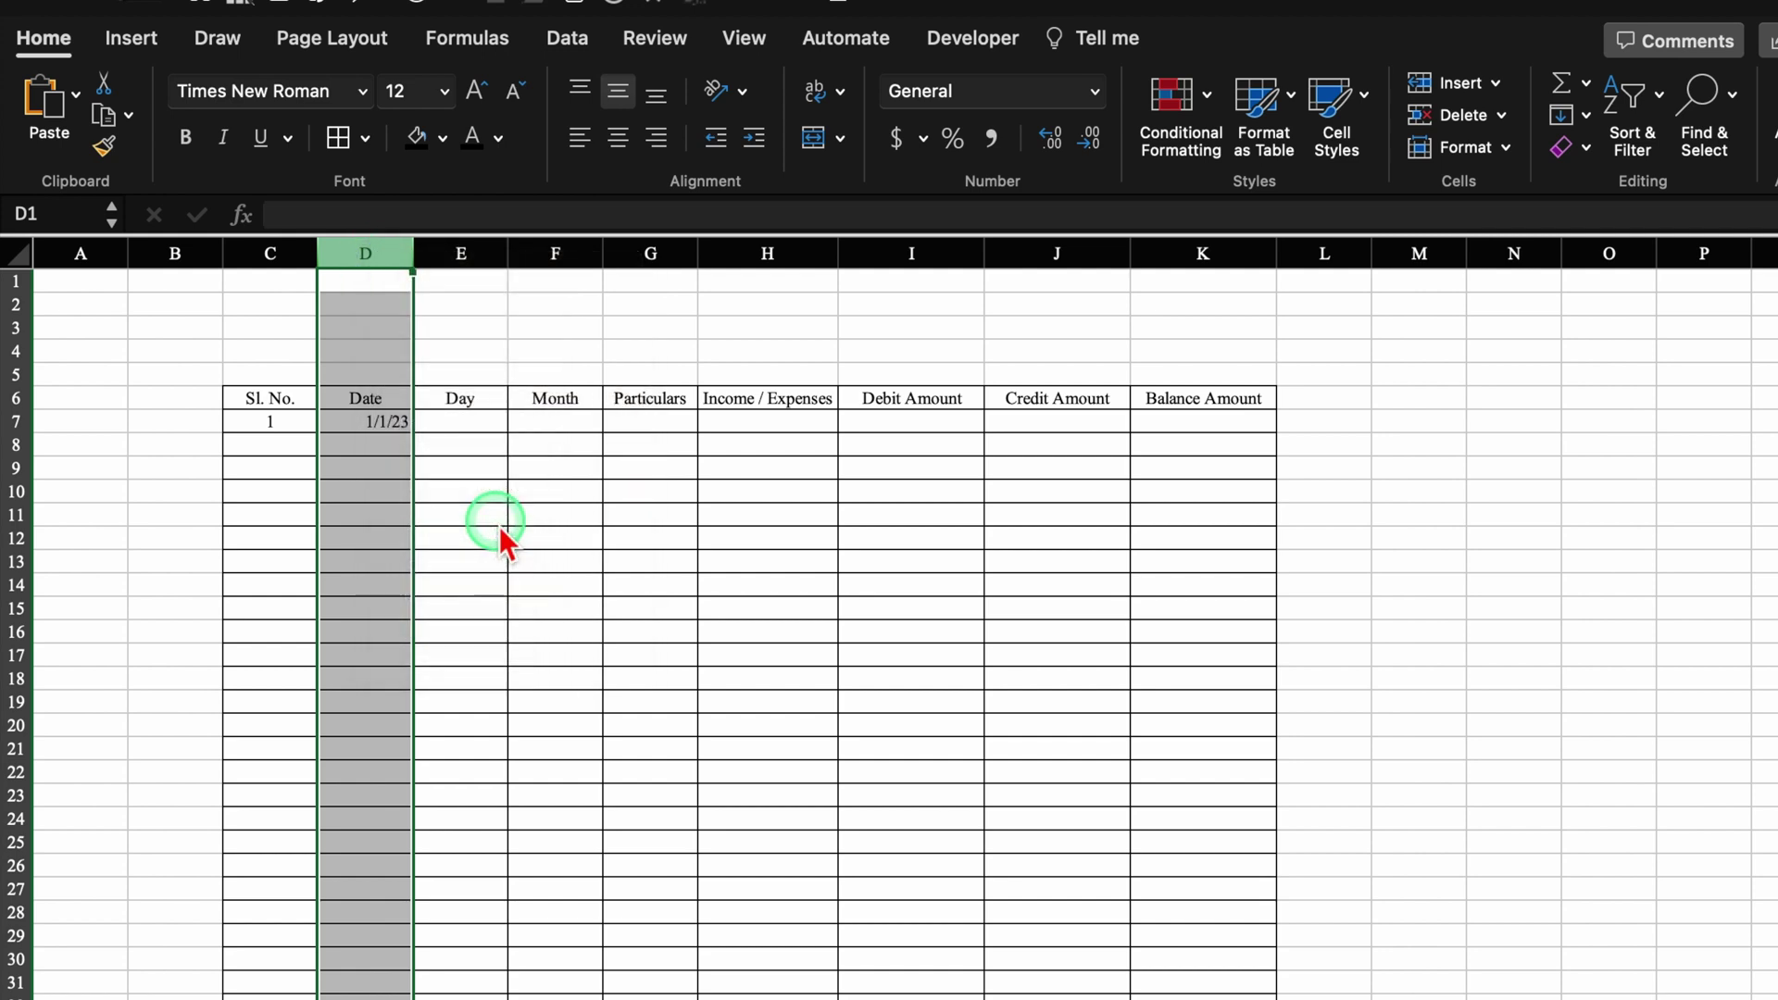
pyautogui.click(153, 344)
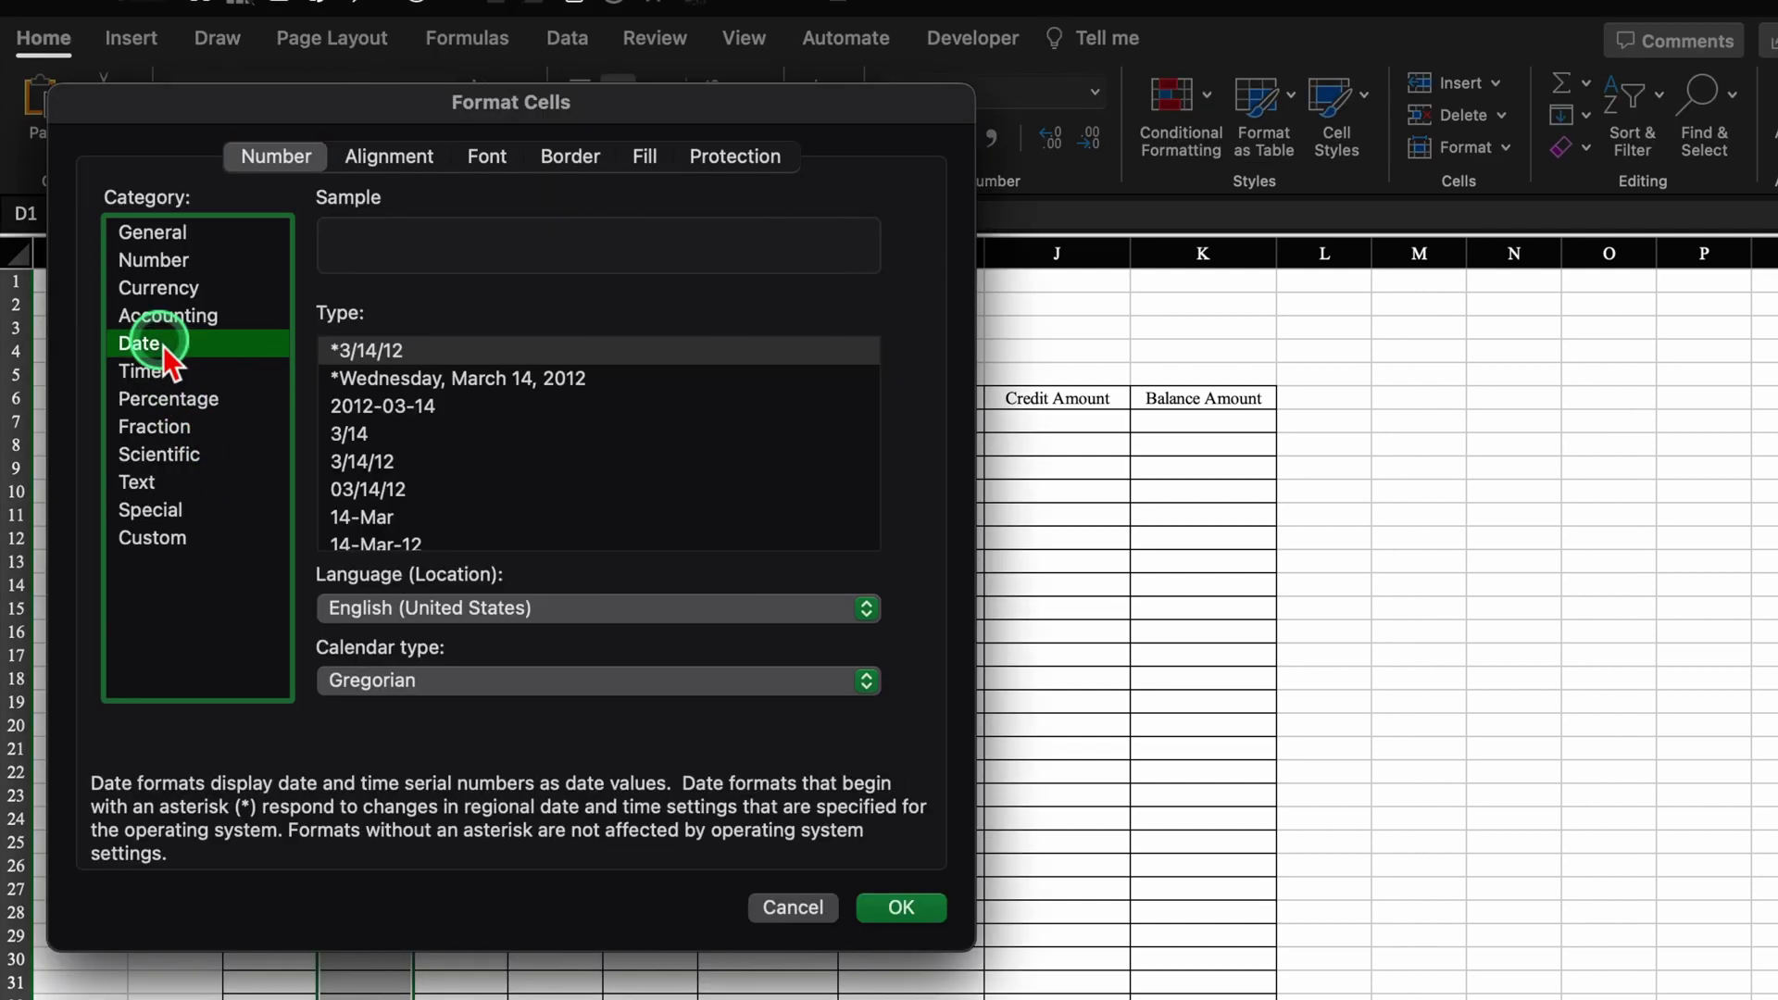
pyautogui.click(408, 548)
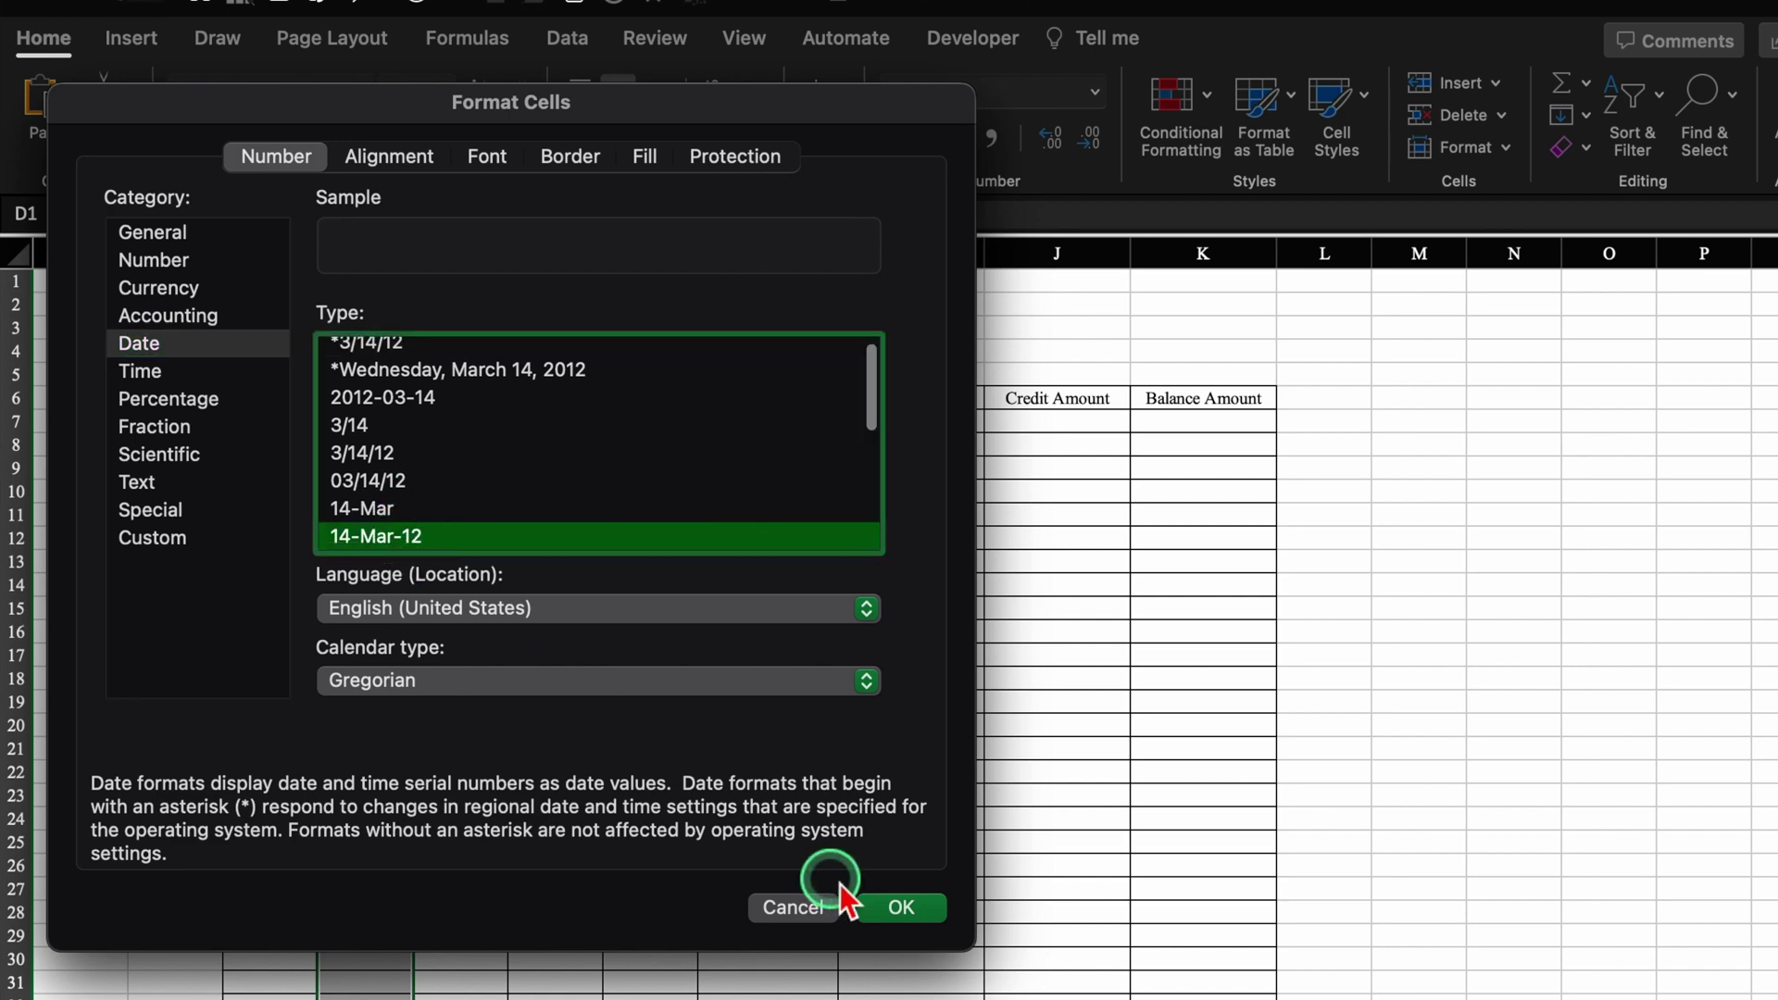
pyautogui.click(901, 908)
pyautogui.click(619, 141)
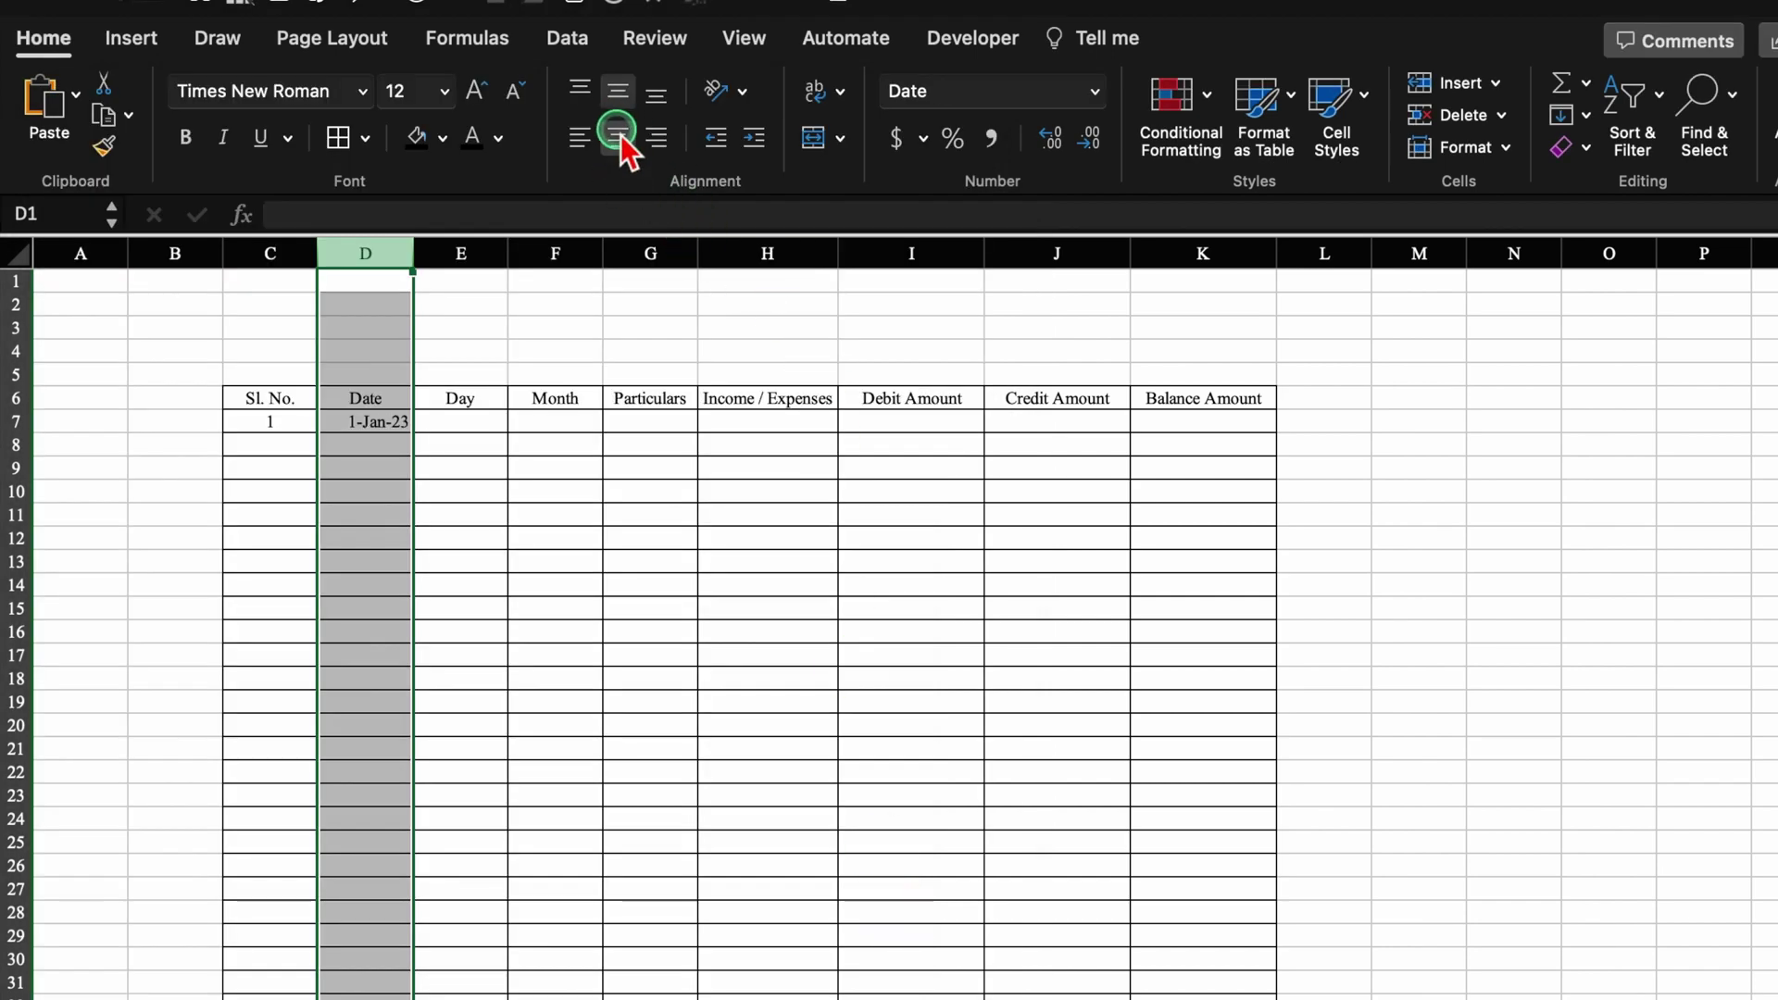
# Fill the serial number formula from C7 down to C15
pyautogui.click(294, 428)
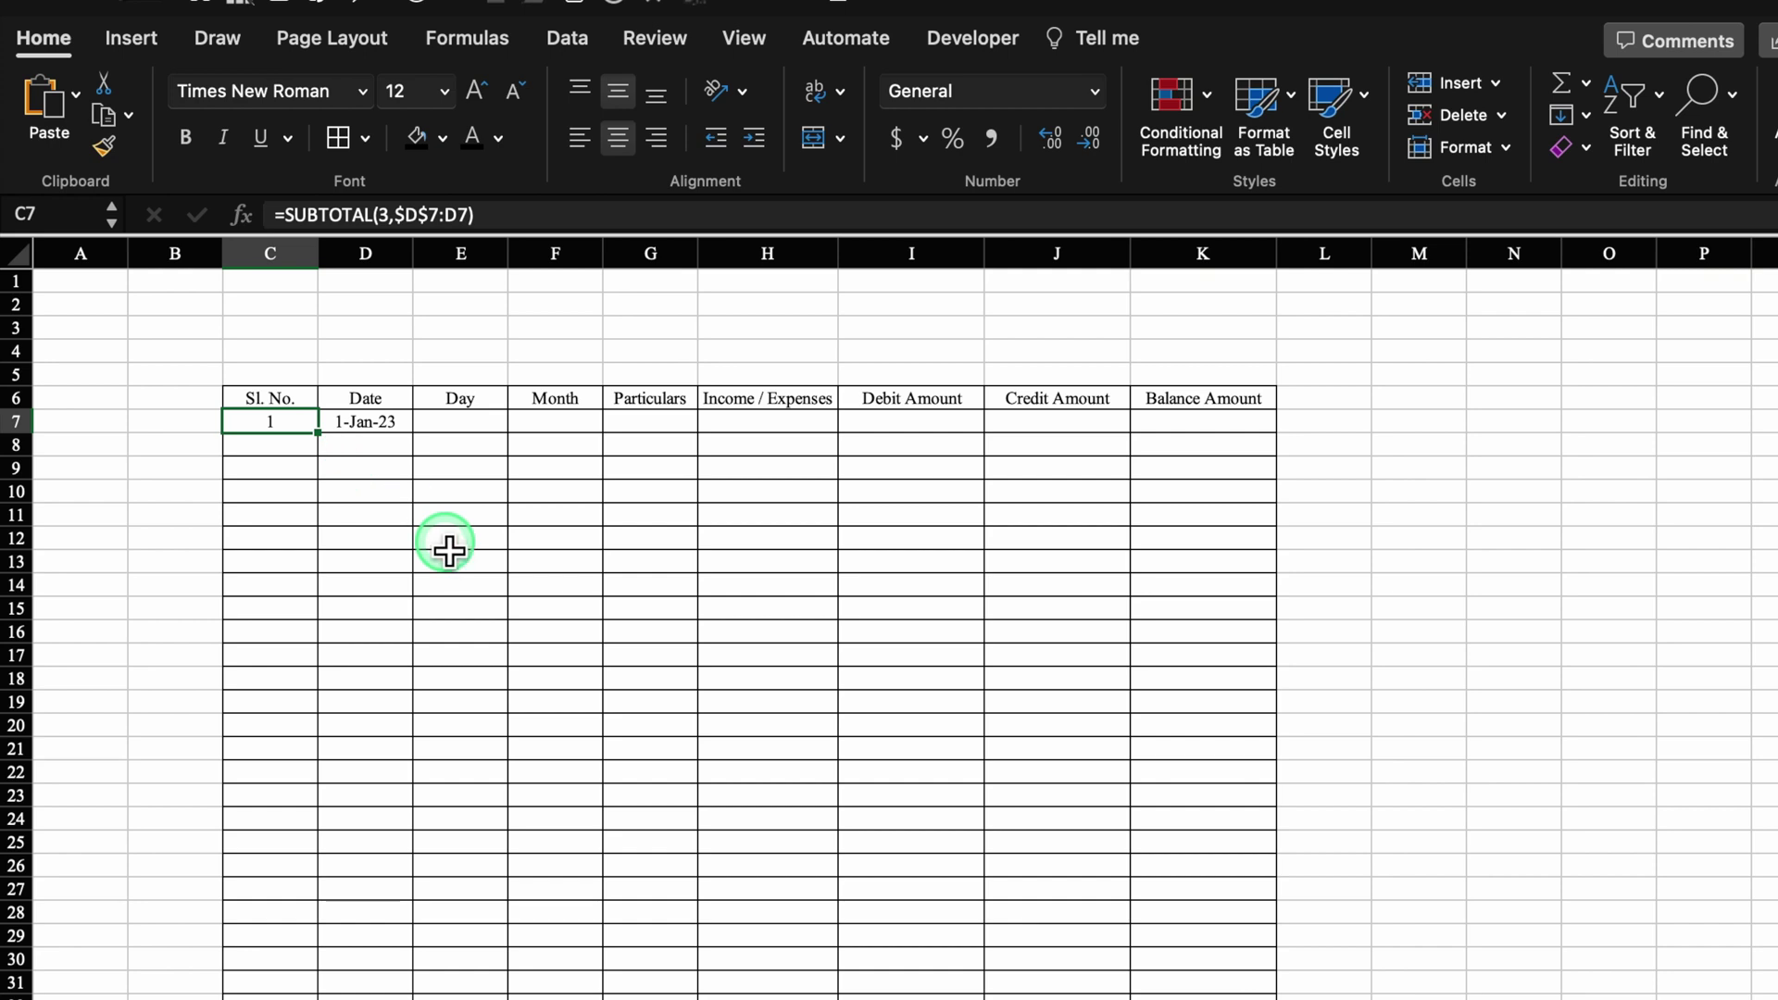
pyautogui.moveTo(318, 433); pyautogui.dragTo(334, 626)
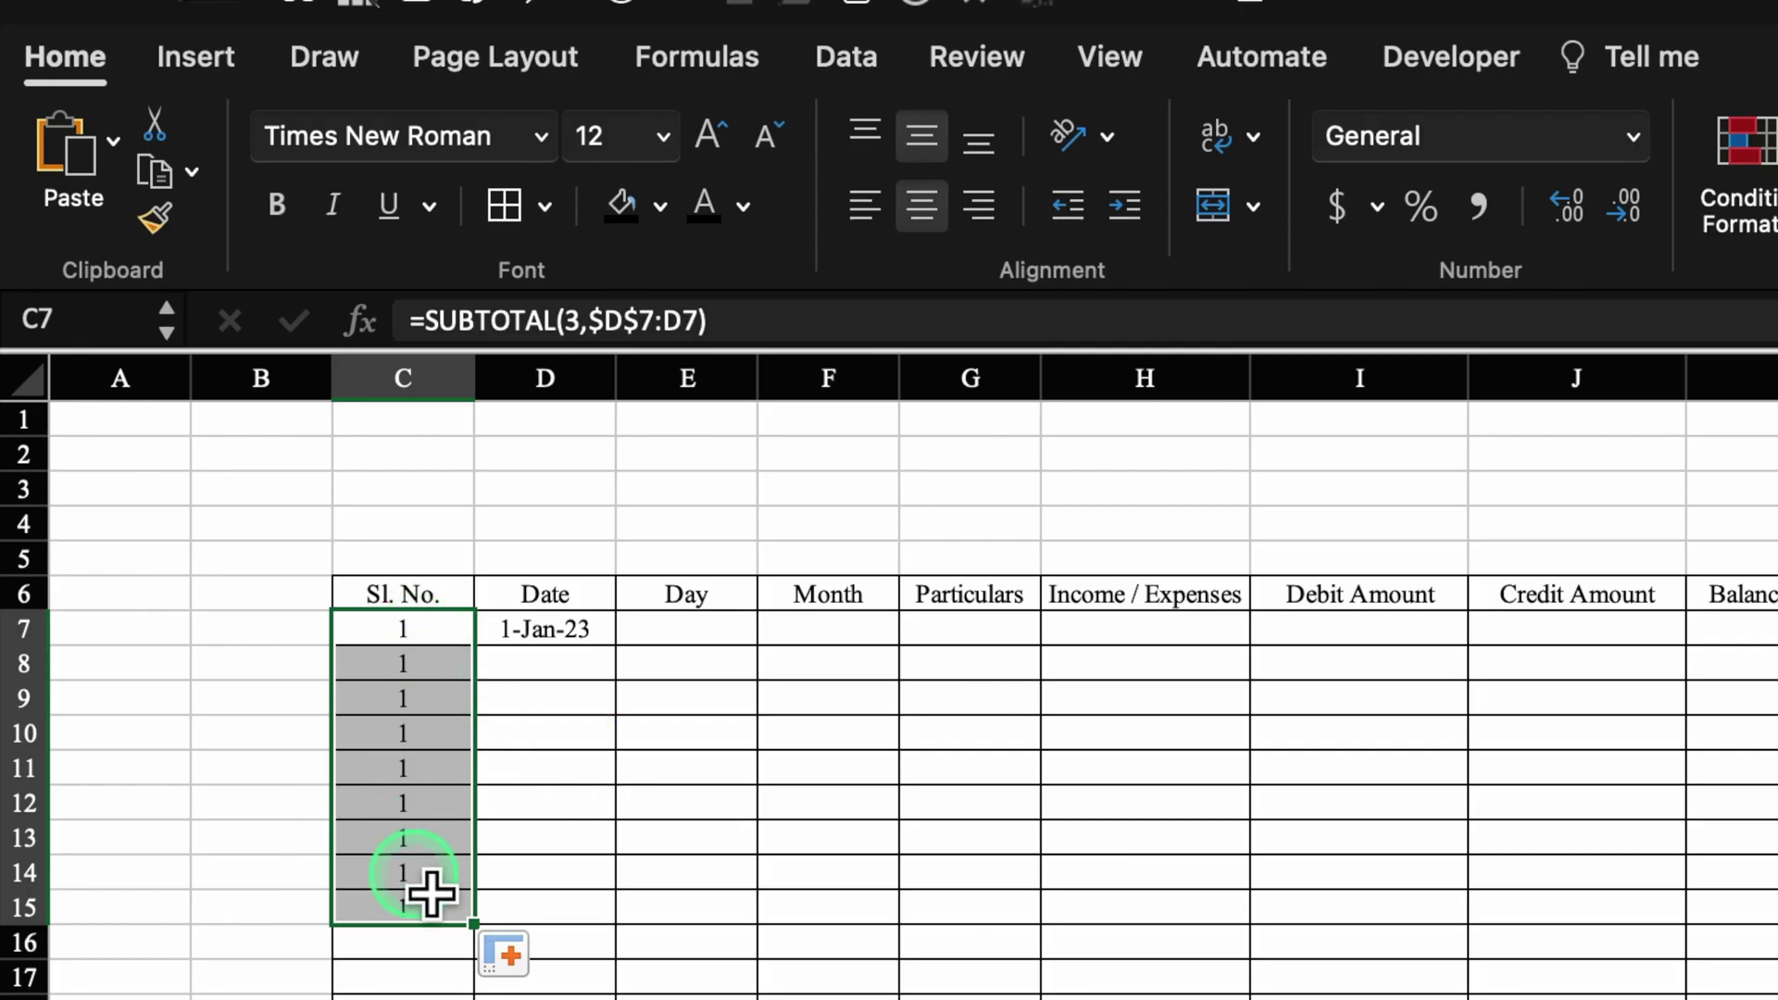
# Change the serial number formula in C7 to =IF(D7=0,"",SUBTOTAL(3,$D$7:D7)) and fill it down the Sl. No. column
pyautogui.click(448, 633)
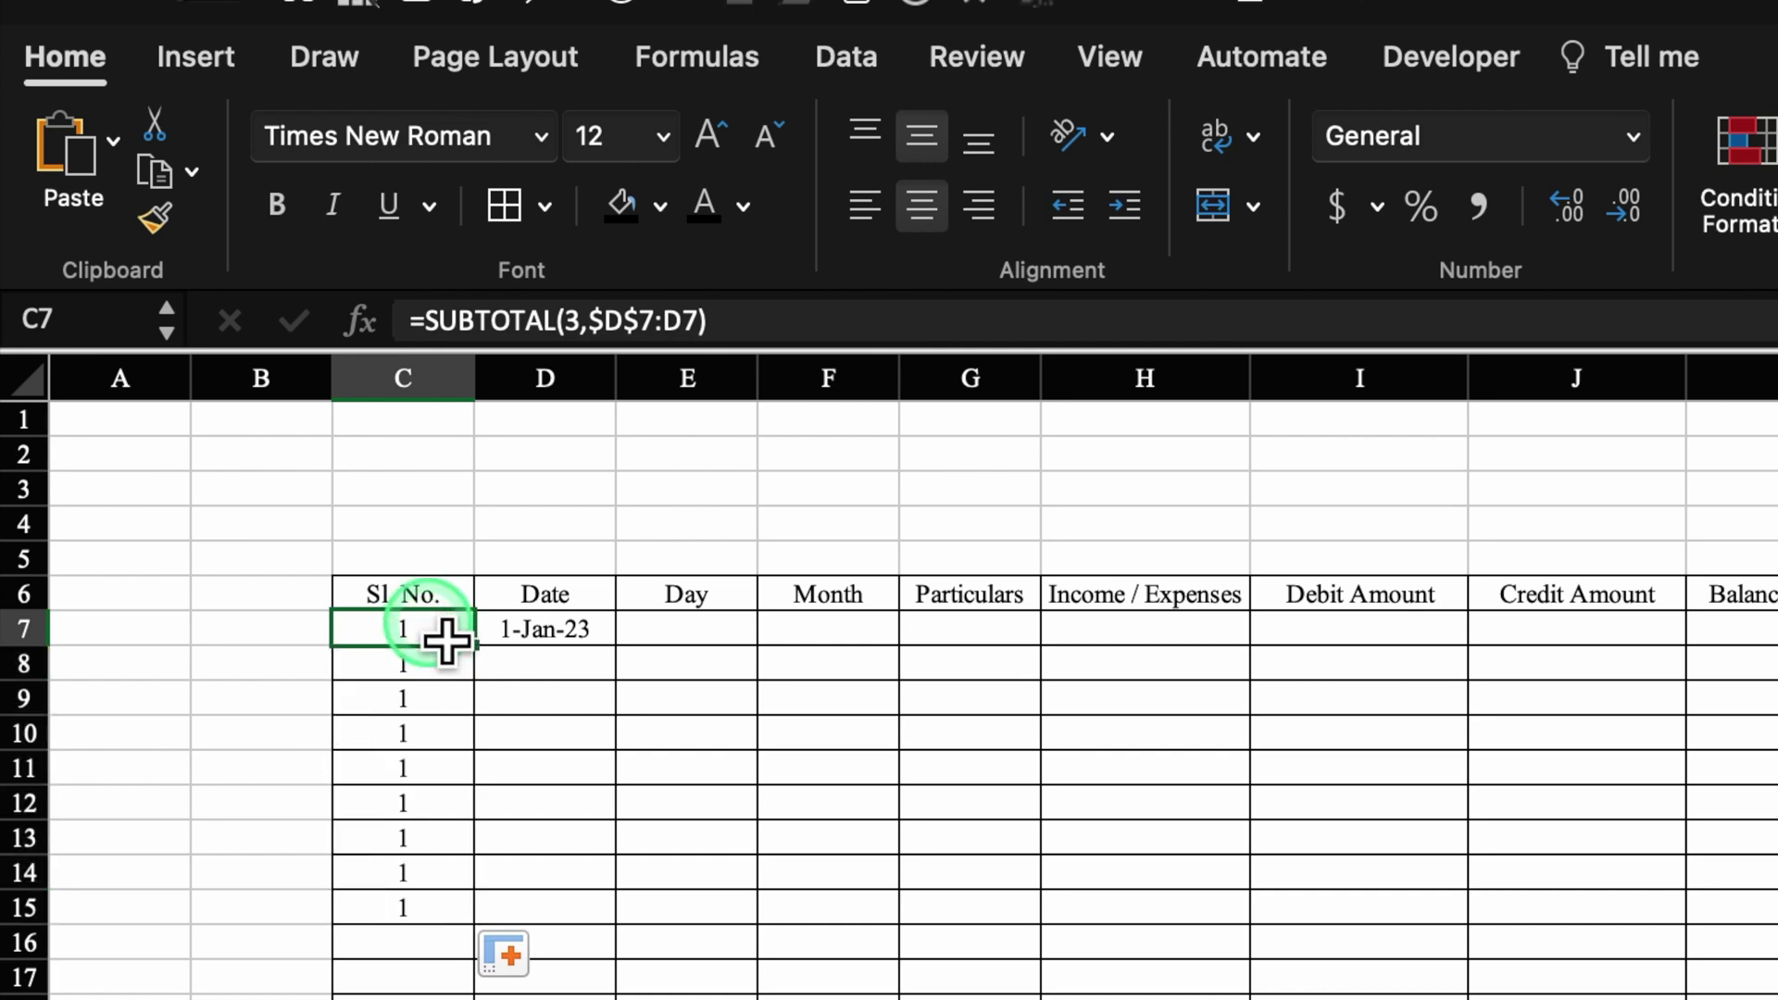
pyautogui.click(429, 322)
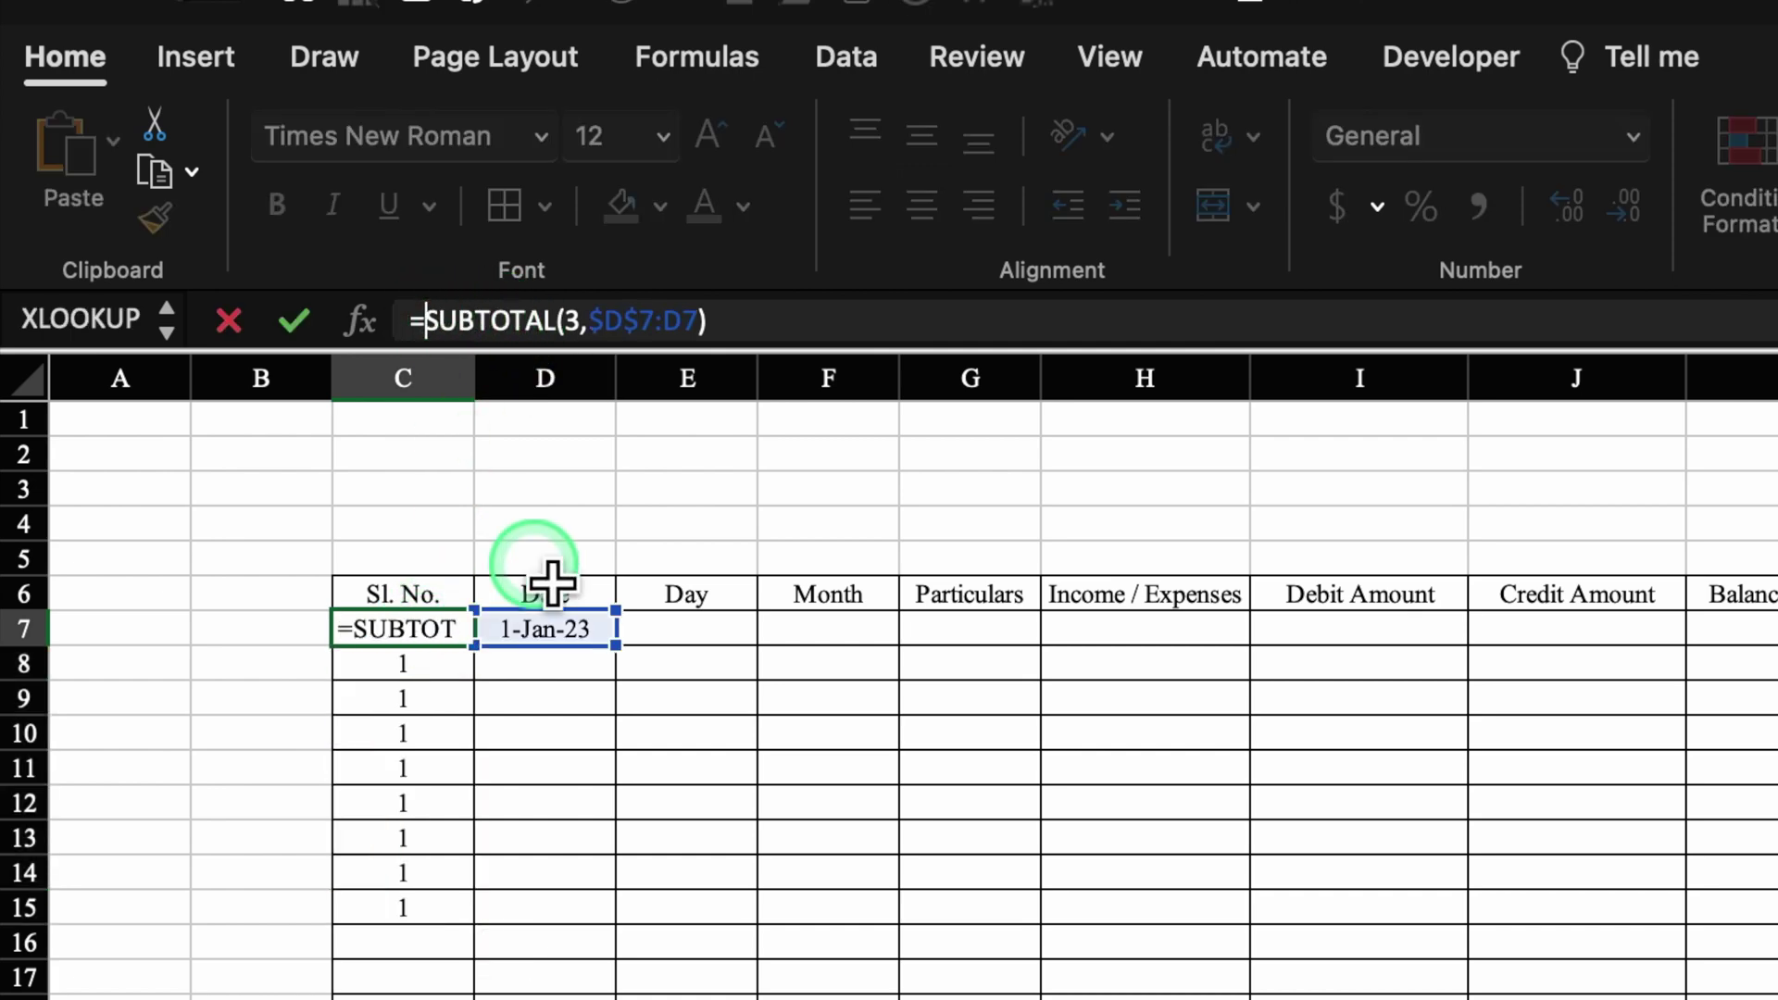
pyautogui.write('if')
pyautogui.doubleClick(593, 407)
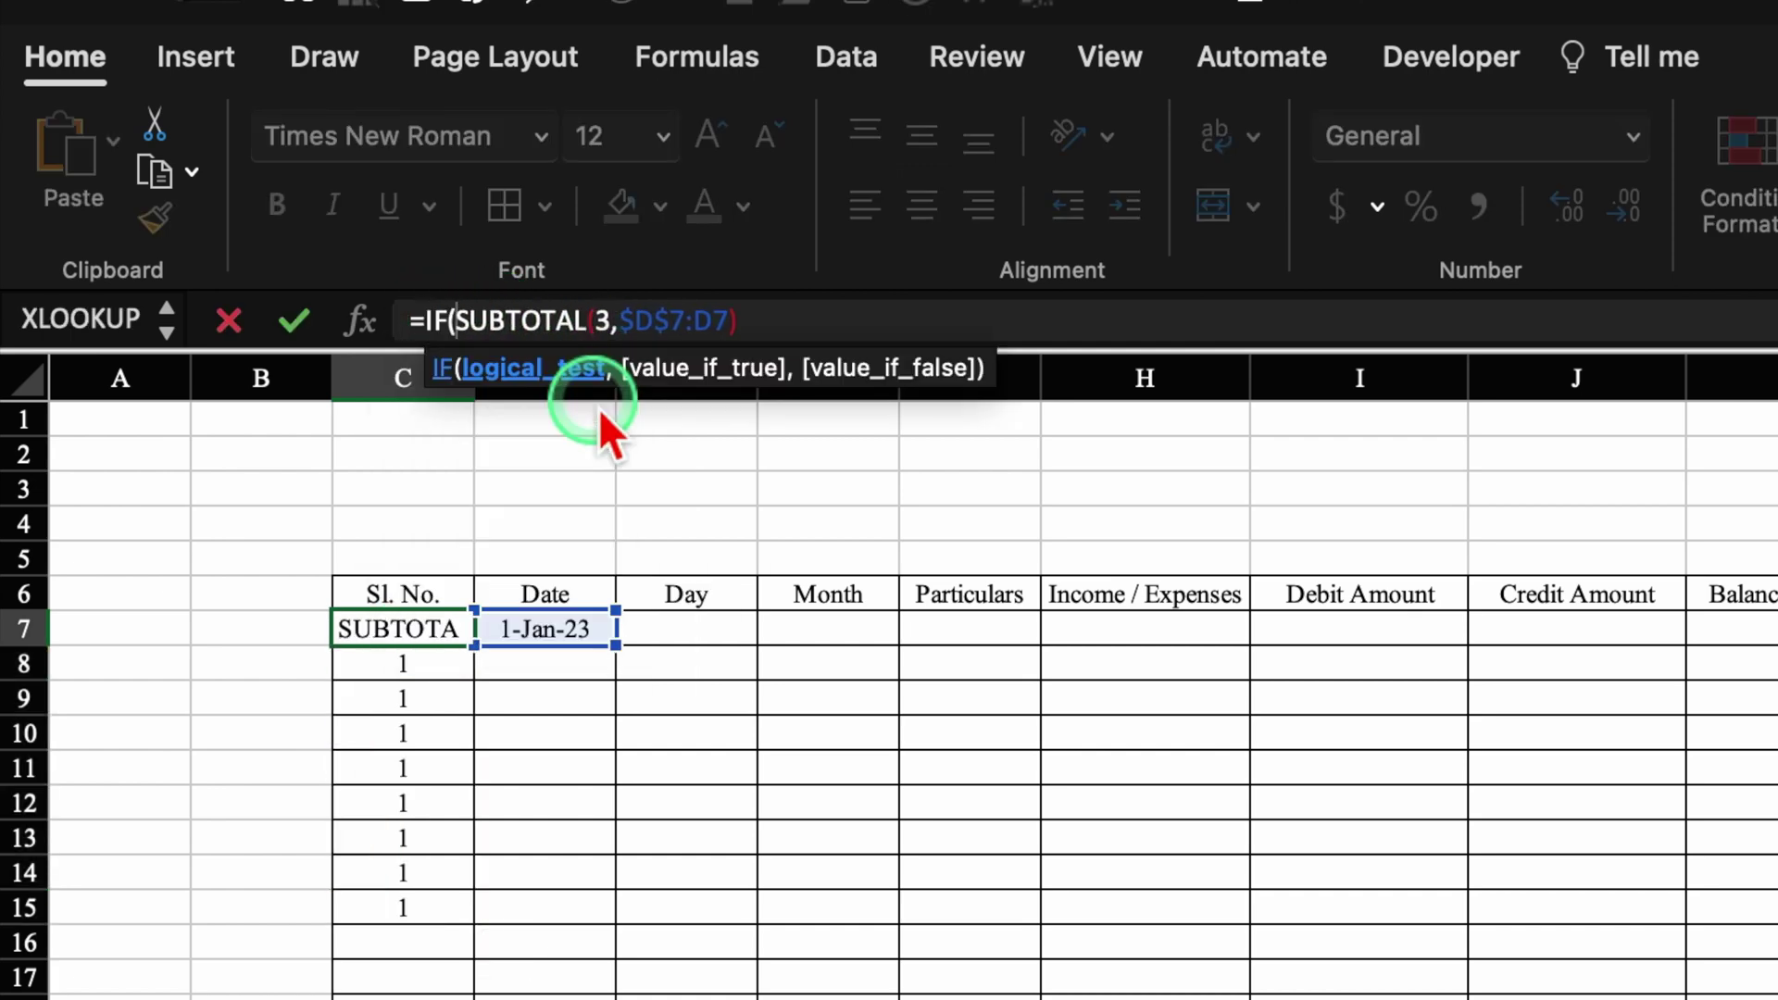
pyautogui.click(576, 644)
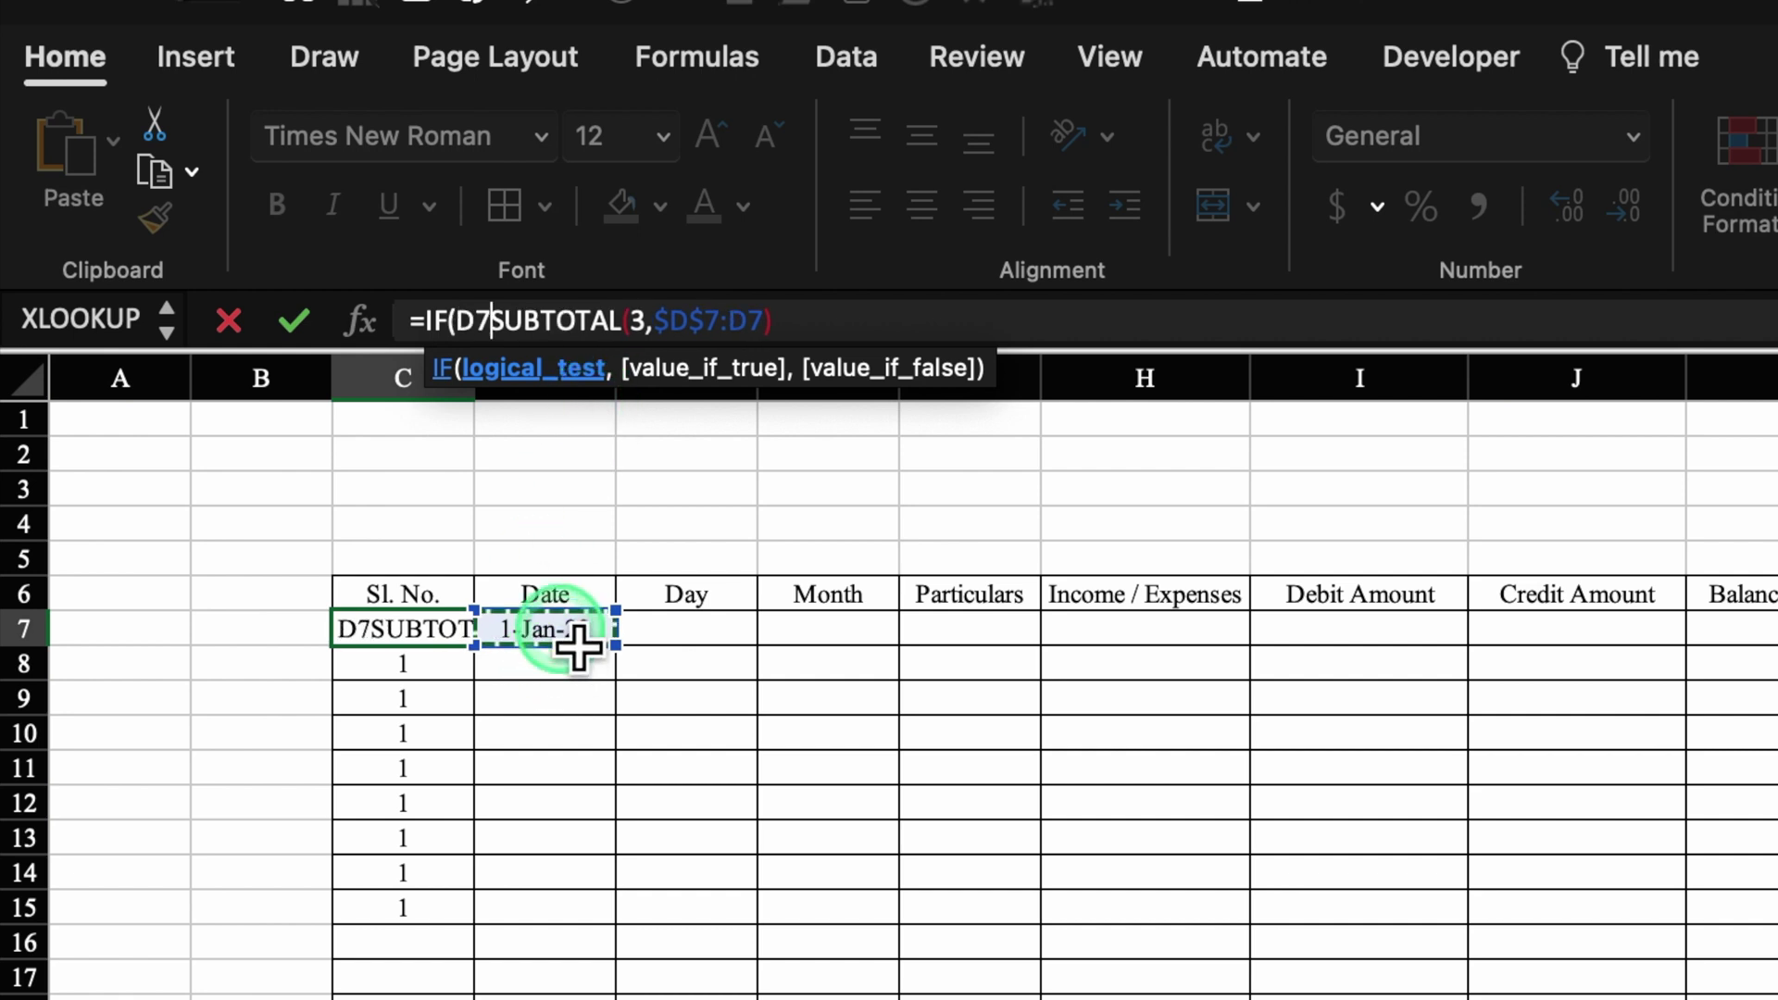
pyautogui.write('=')
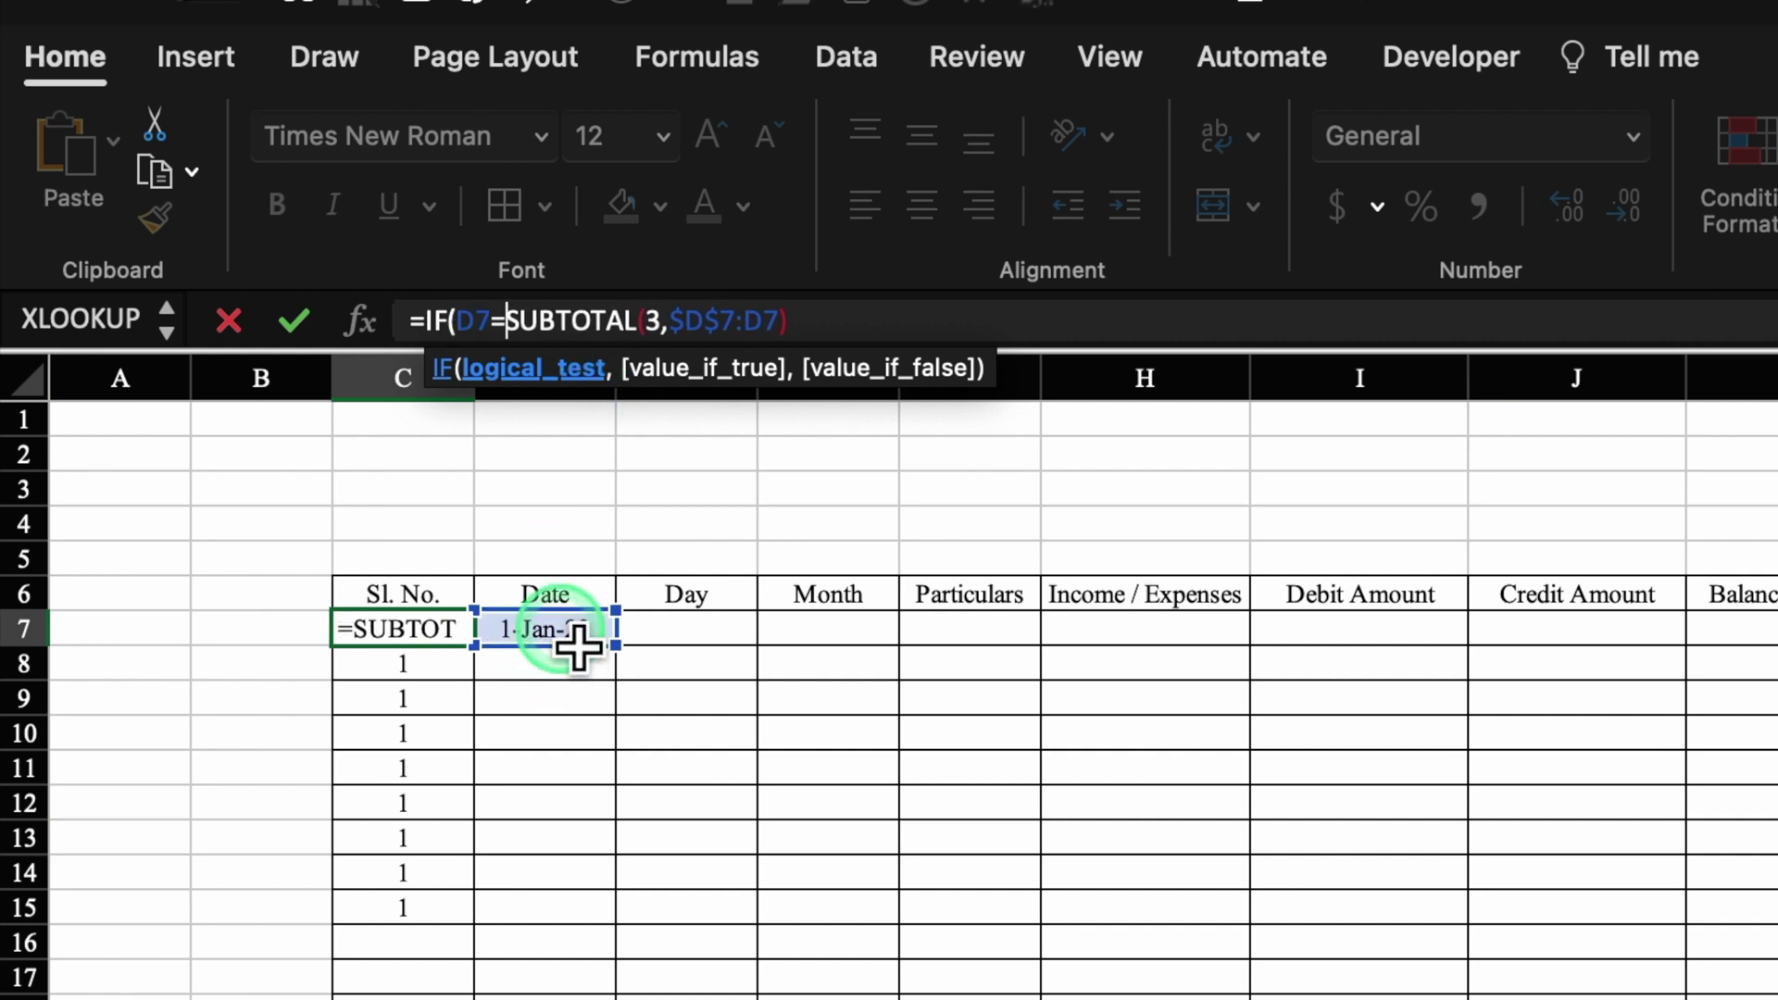
pyautogui.write('0,')
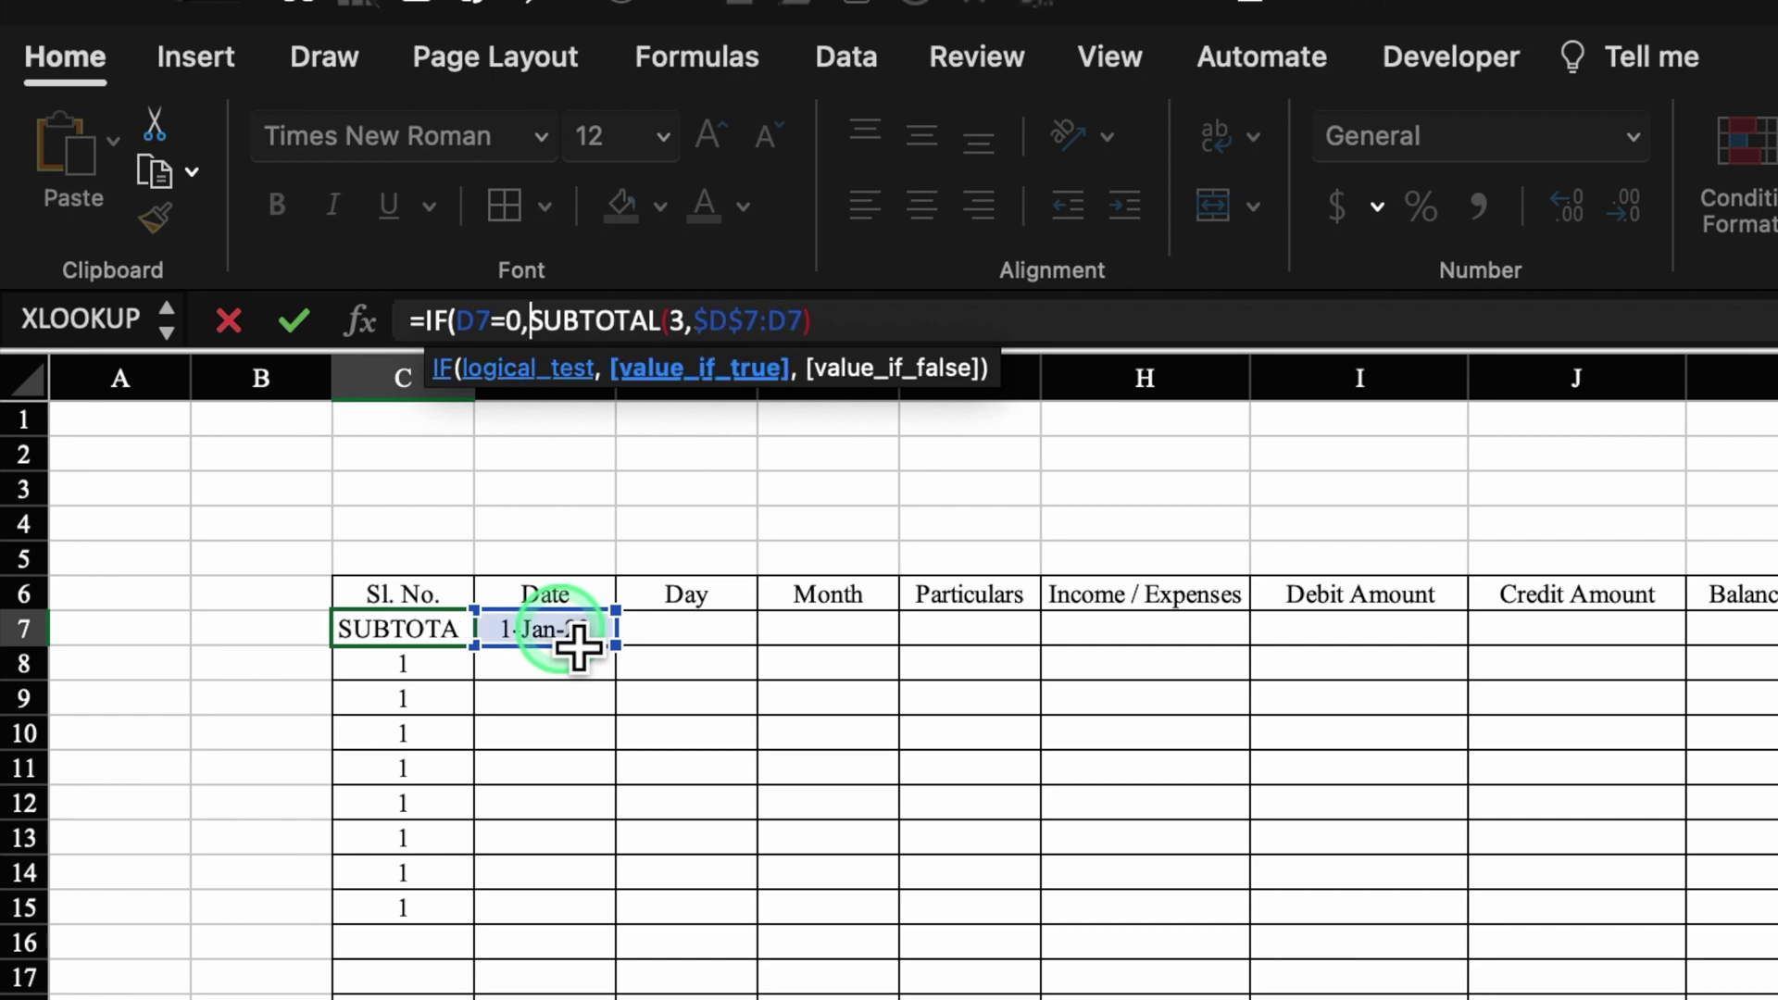
pyautogui.write('""')
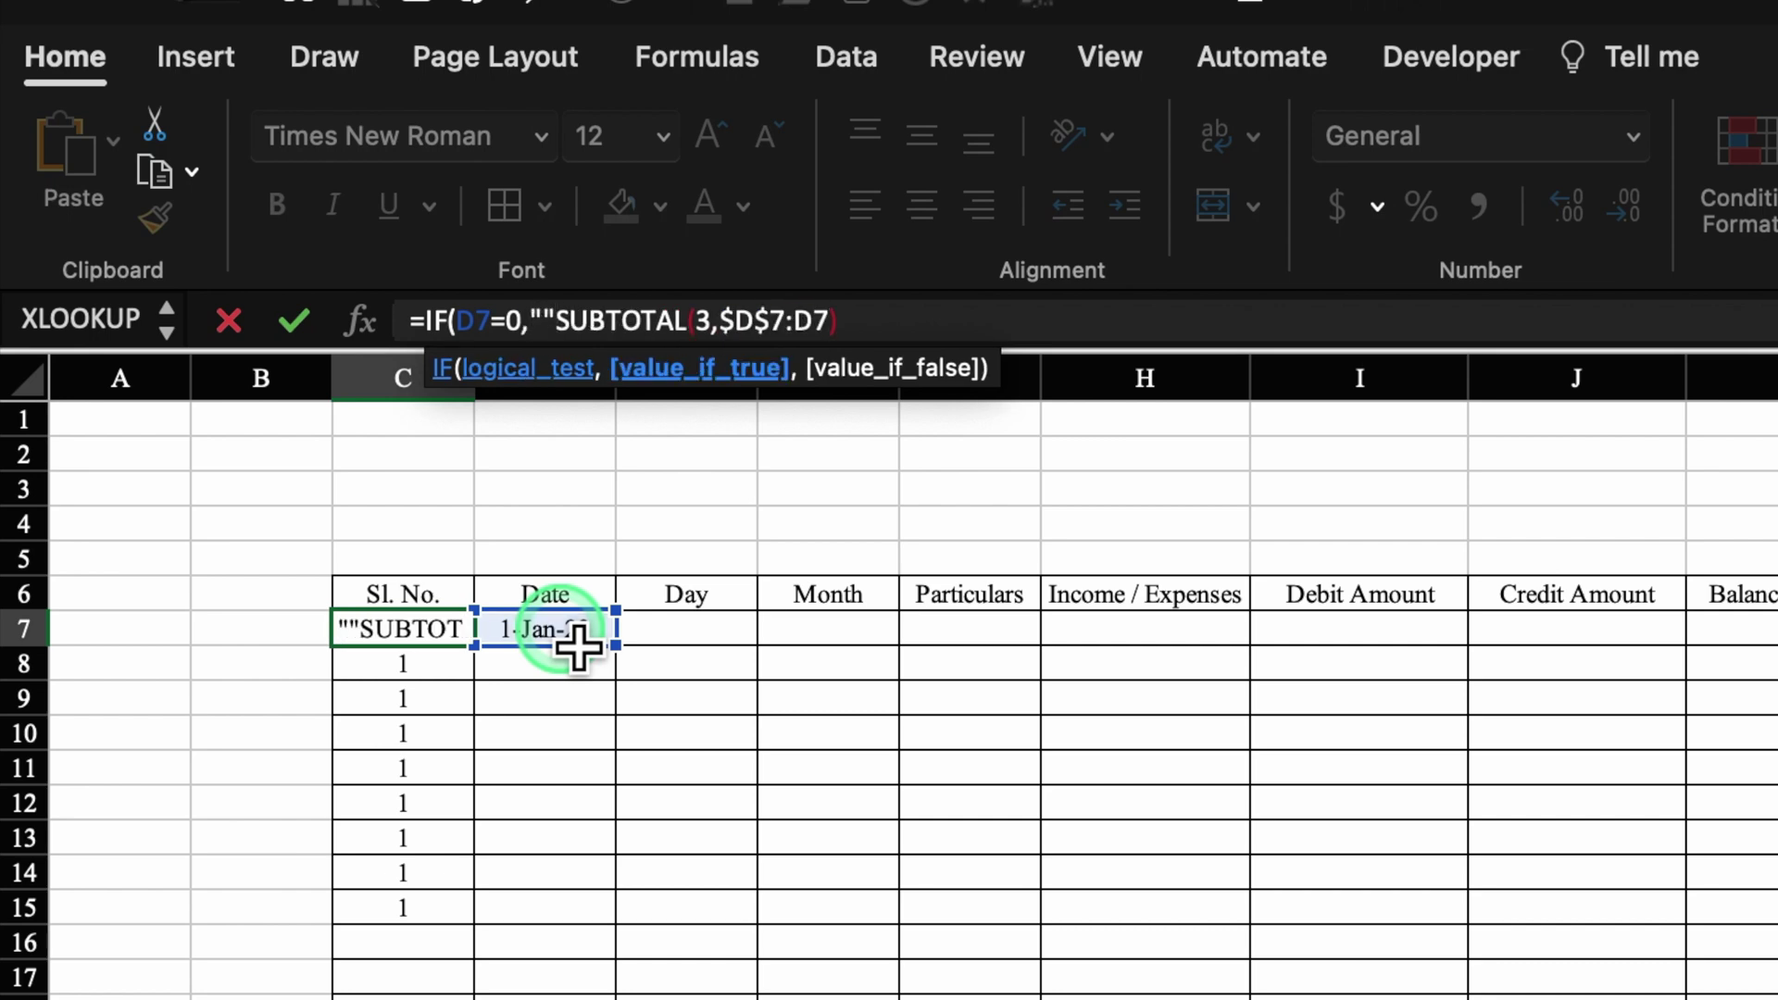
pyautogui.write(',')
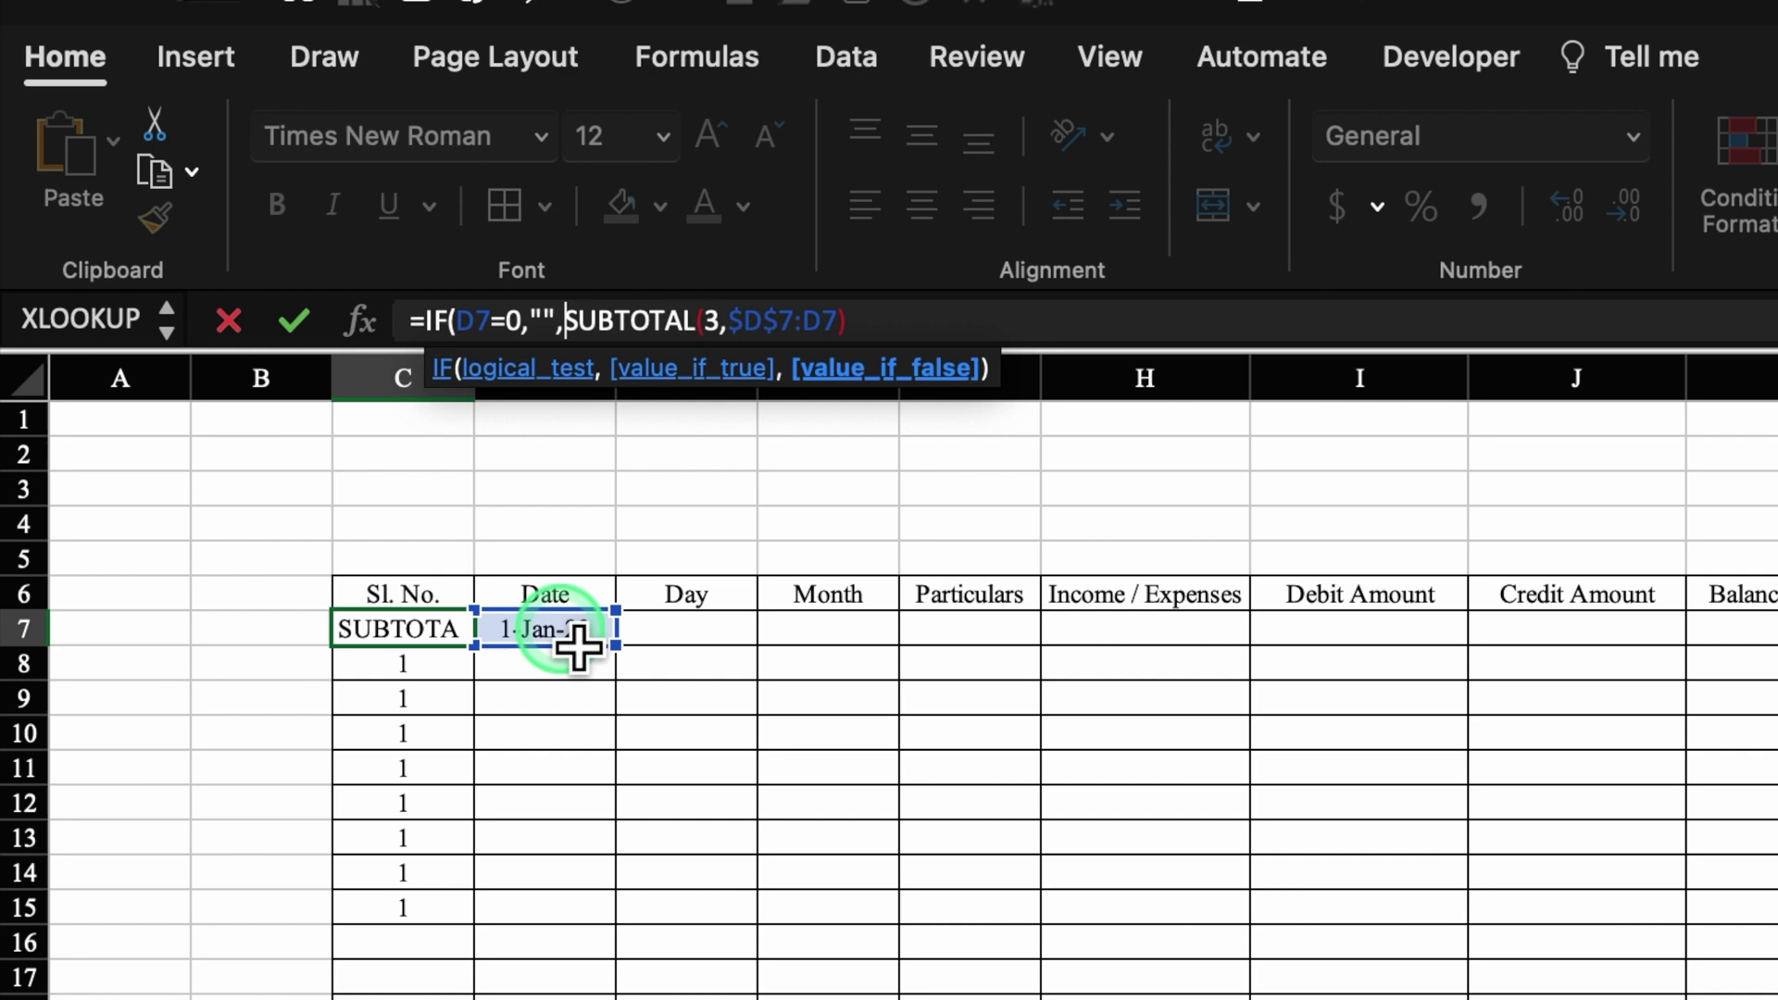
pyautogui.click(934, 310)
pyautogui.write(')')
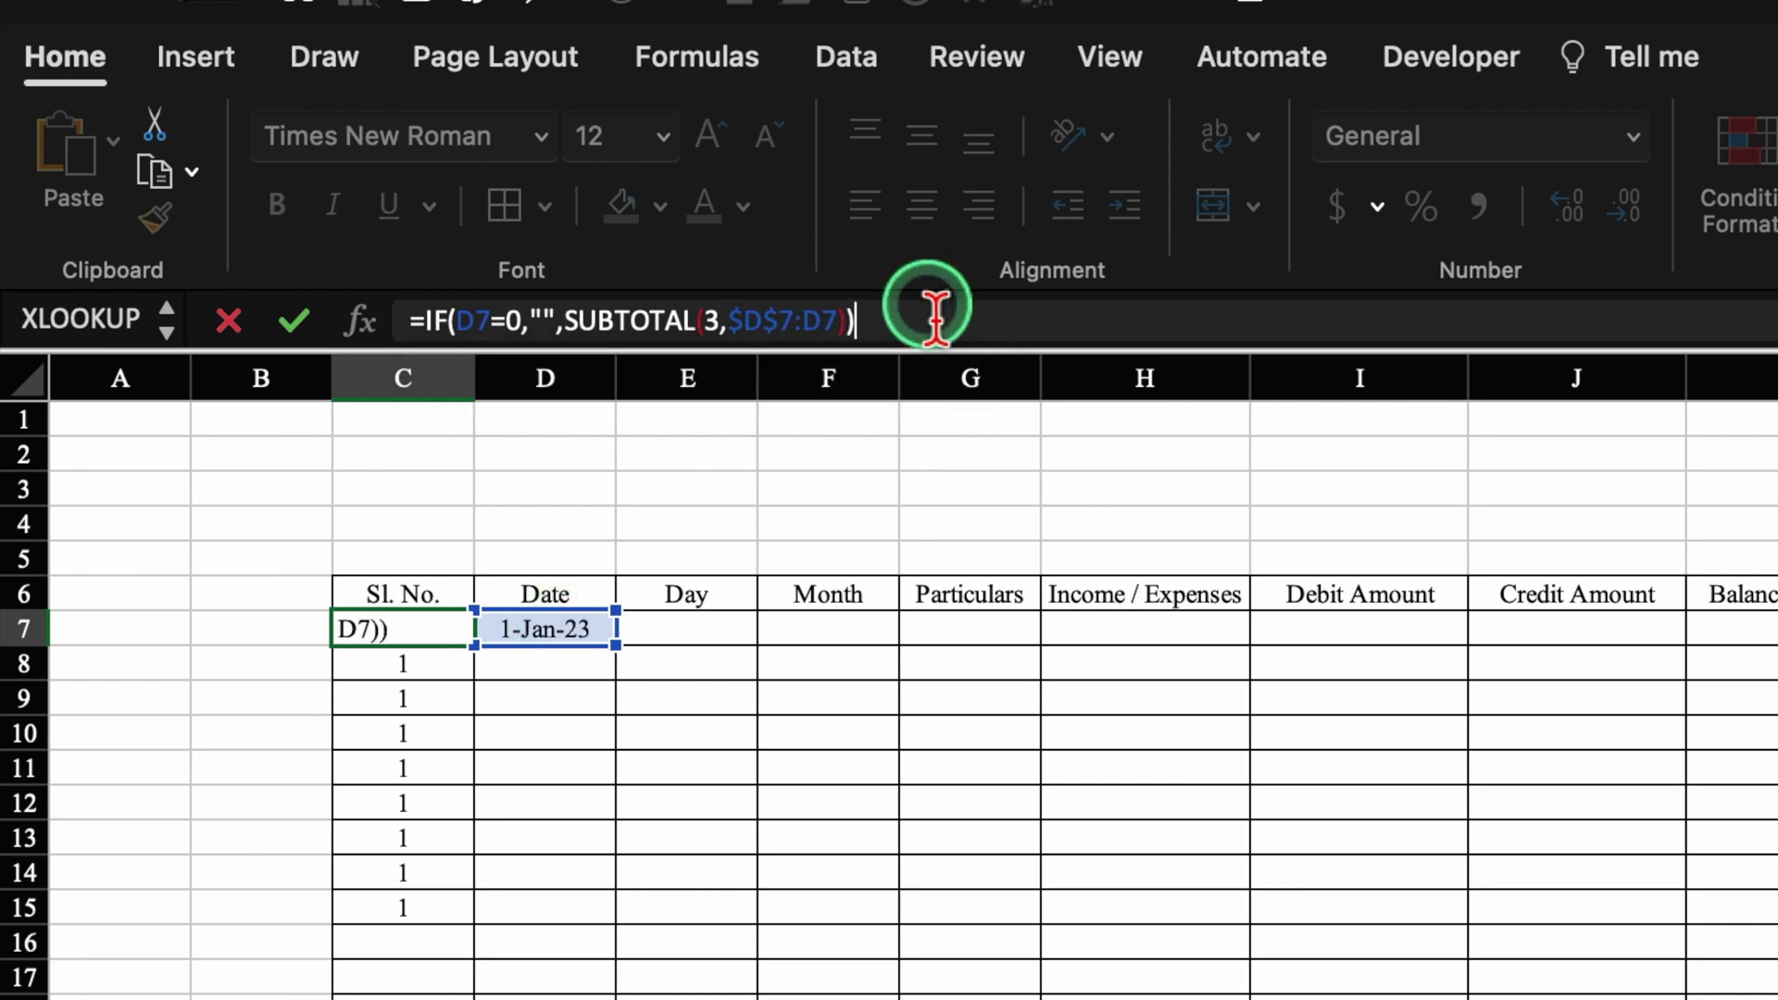
pyautogui.press('Return')
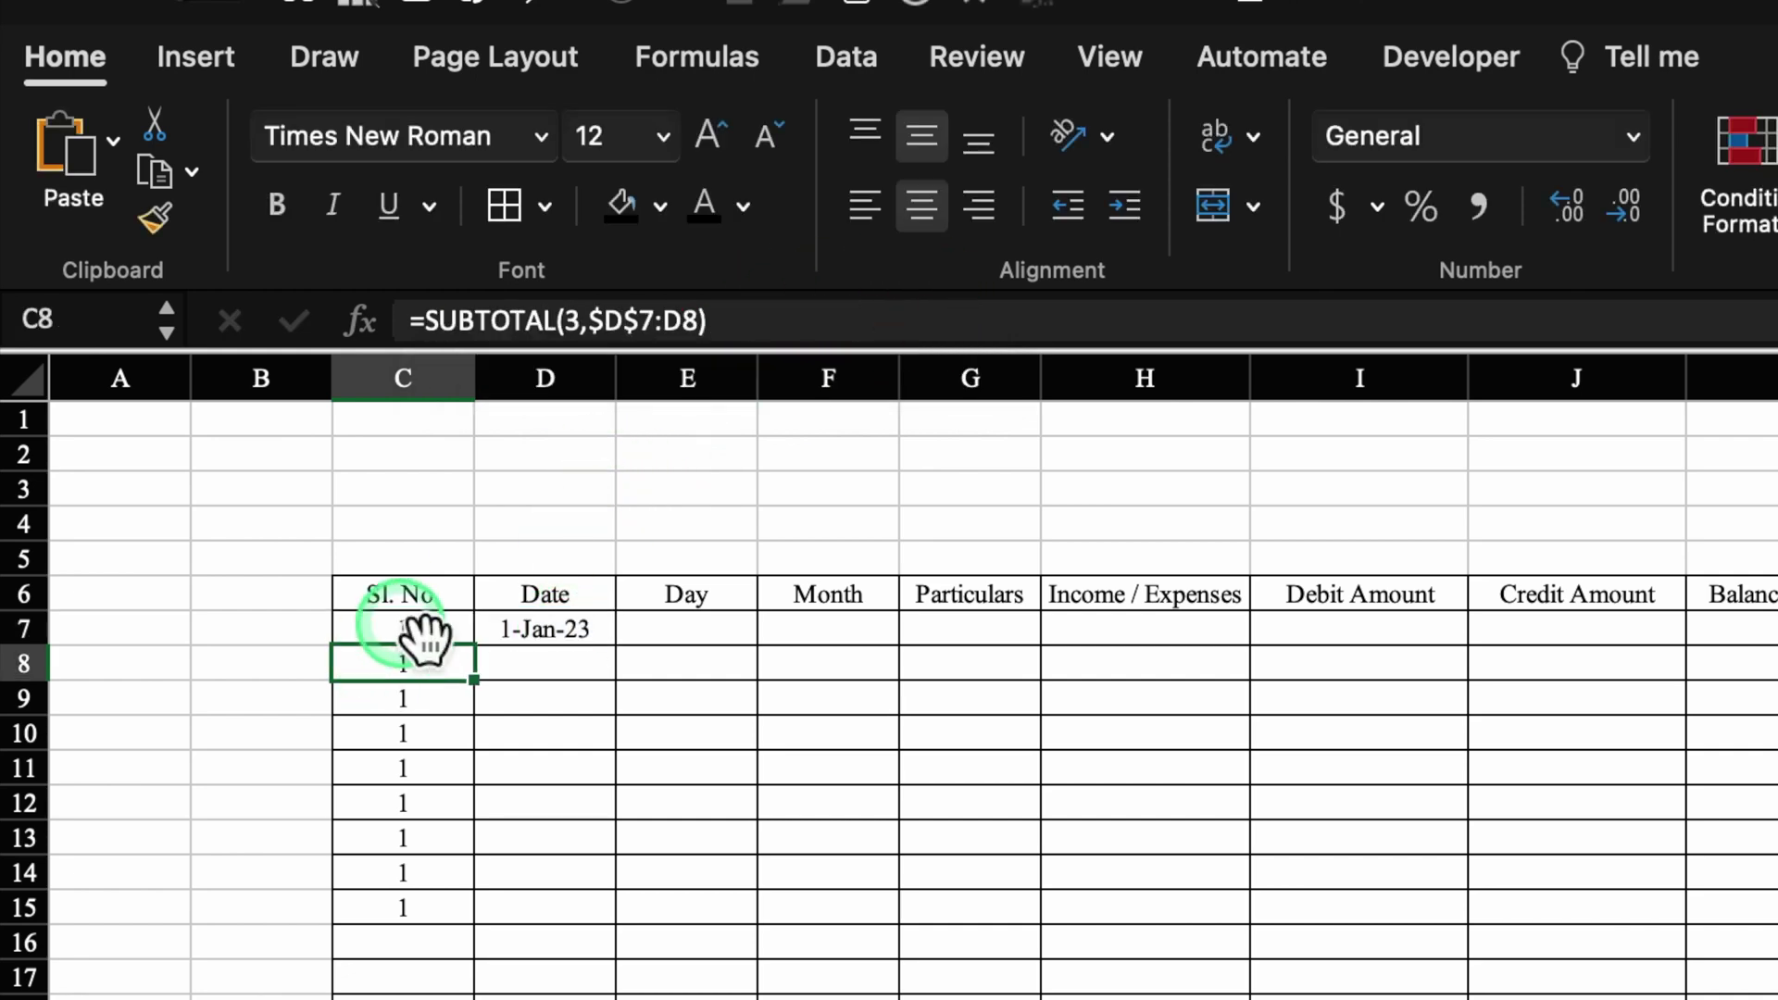
pyautogui.click(407, 637)
pyautogui.moveTo(474, 646); pyautogui.dragTo(474, 998)
# Check the serial number formulas in the filled cells below C7, down past row 17
pyautogui.click(435, 698)
pyautogui.click(445, 806)
pyautogui.click(444, 973)
pyautogui.press('Down')
pyautogui.press('Down')
pyautogui.press('Down')
pyautogui.press('Down')
pyautogui.press('Down')
pyautogui.press('Down')
pyautogui.press('Down')
pyautogui.press('Down')
pyautogui.press('Up')
pyautogui.press('Up')
pyautogui.press('Up')
pyautogui.press('Up')
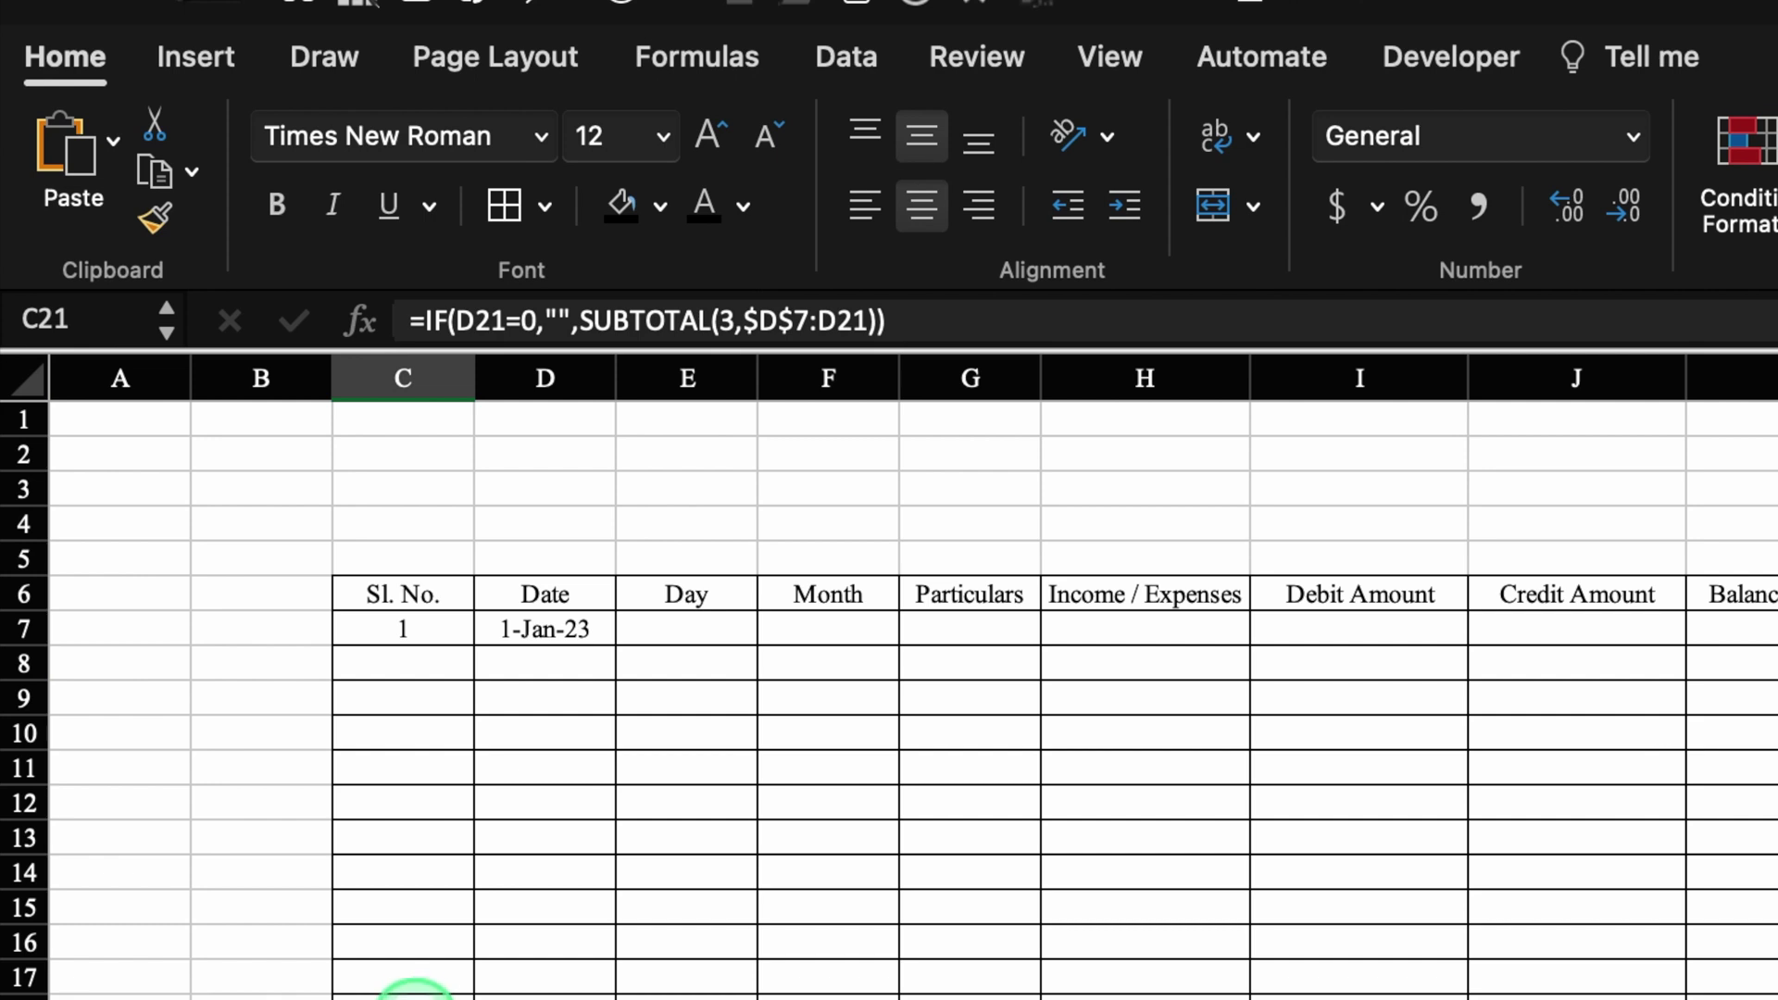
pyautogui.click(417, 977)
# Enter the day-name formula =TEXT(D7,"DDDD") in E7 and fill it down to E11
pyautogui.click(680, 629)
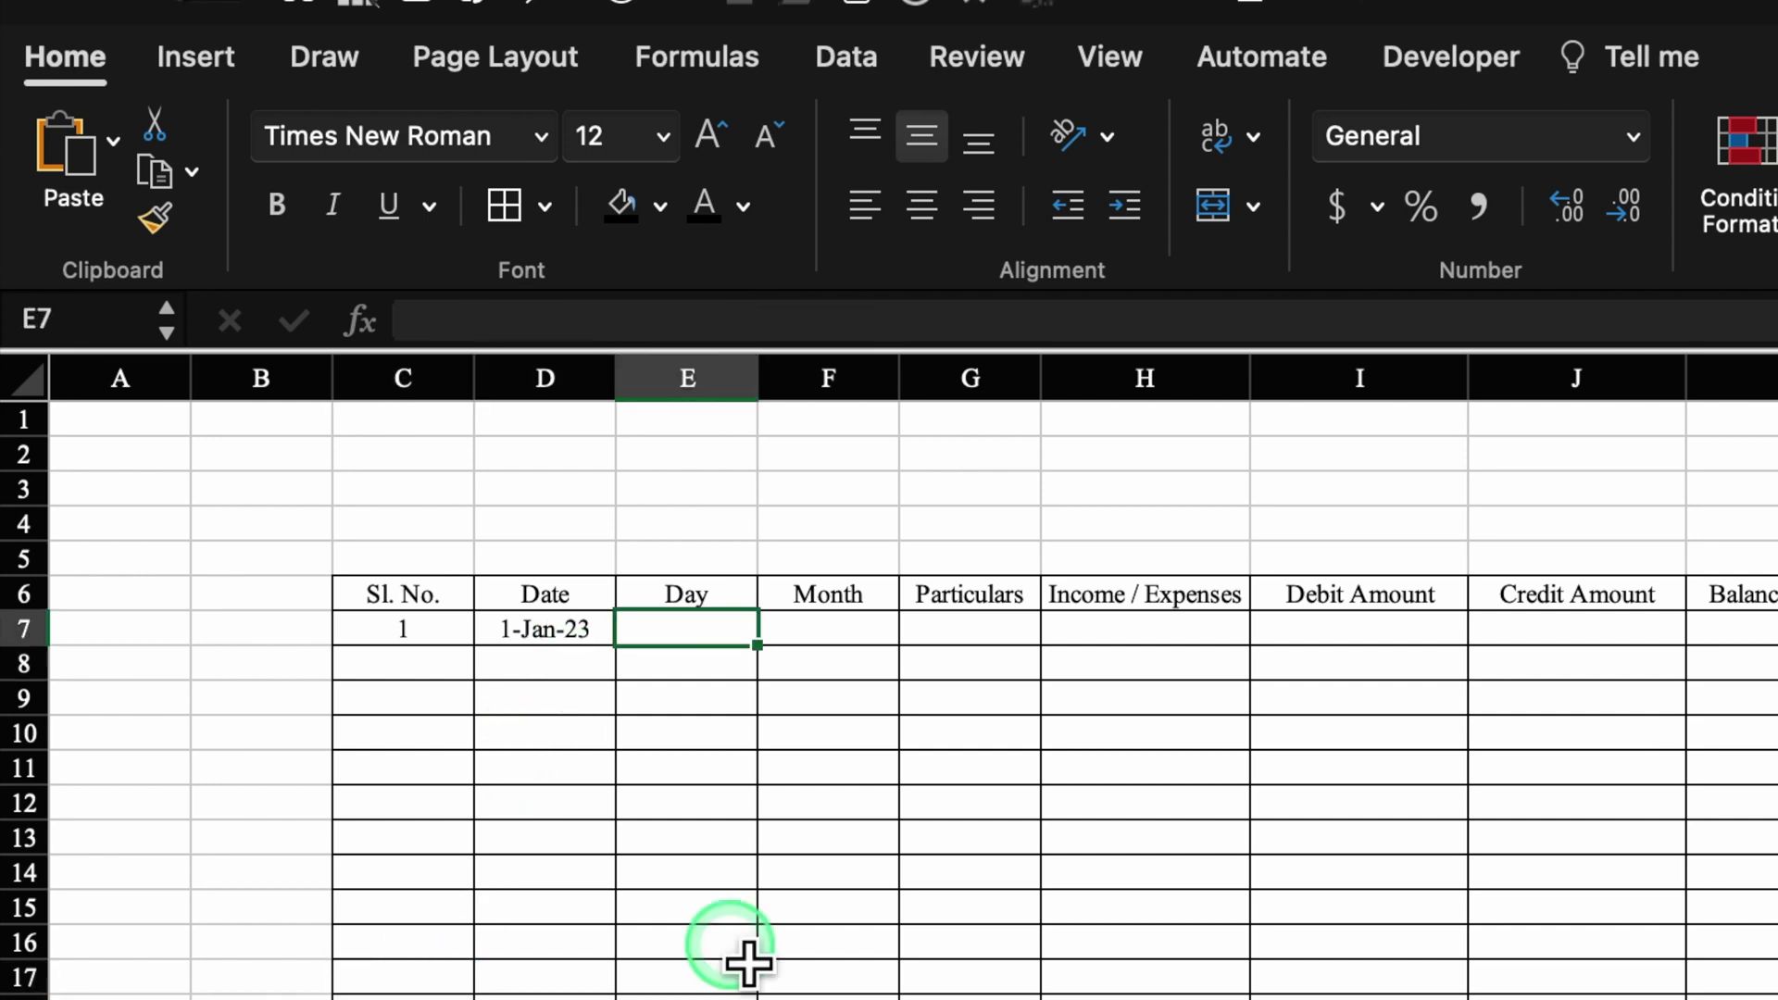
pyautogui.write('=text')
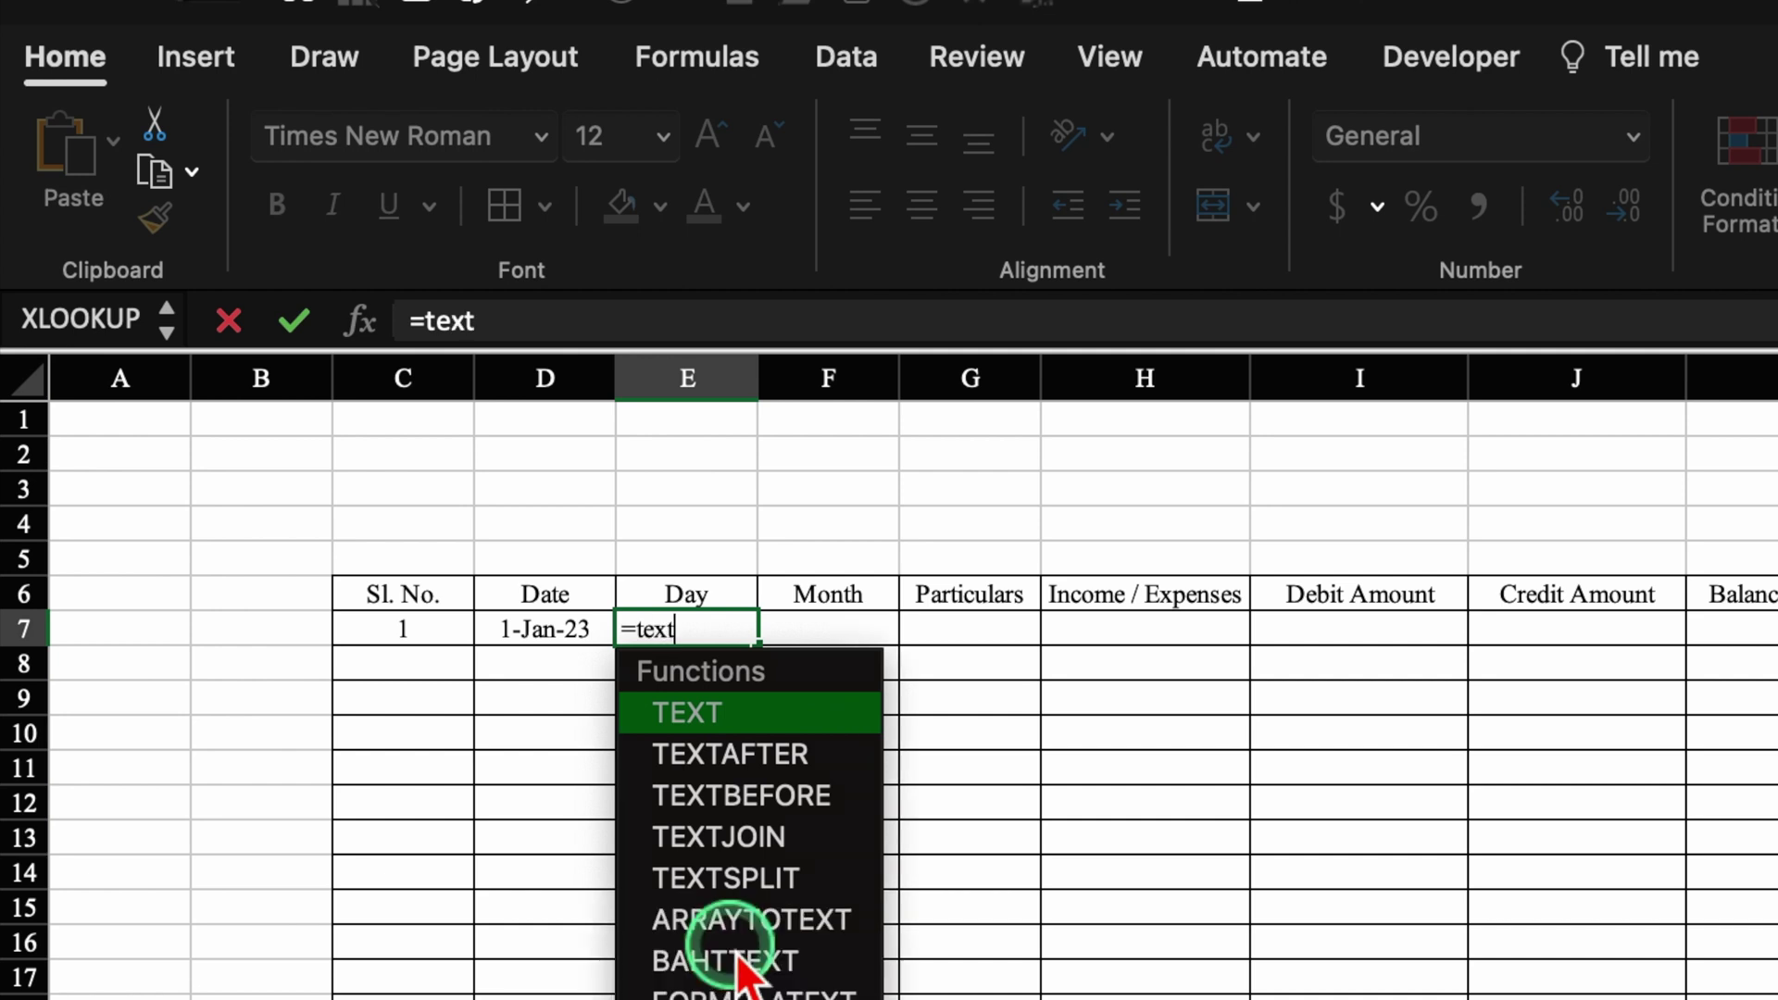
pyautogui.doubleClick(759, 721)
pyautogui.click(585, 651)
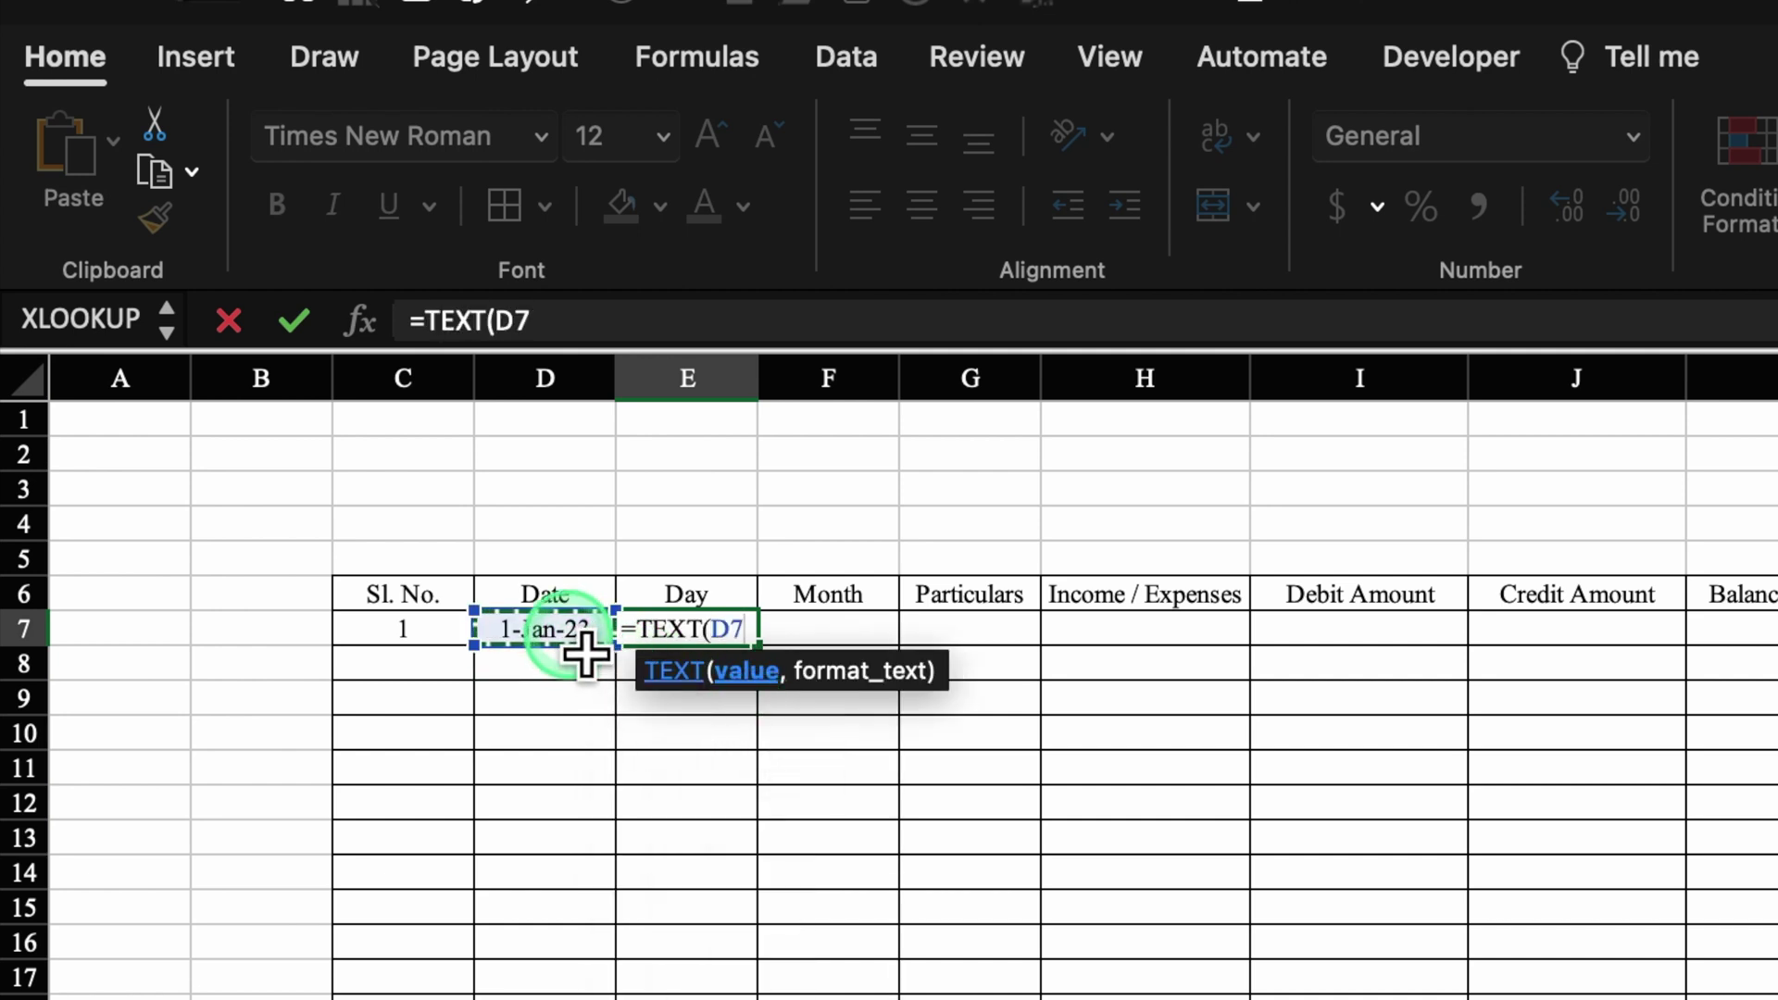
pyautogui.write(',"DDDD')
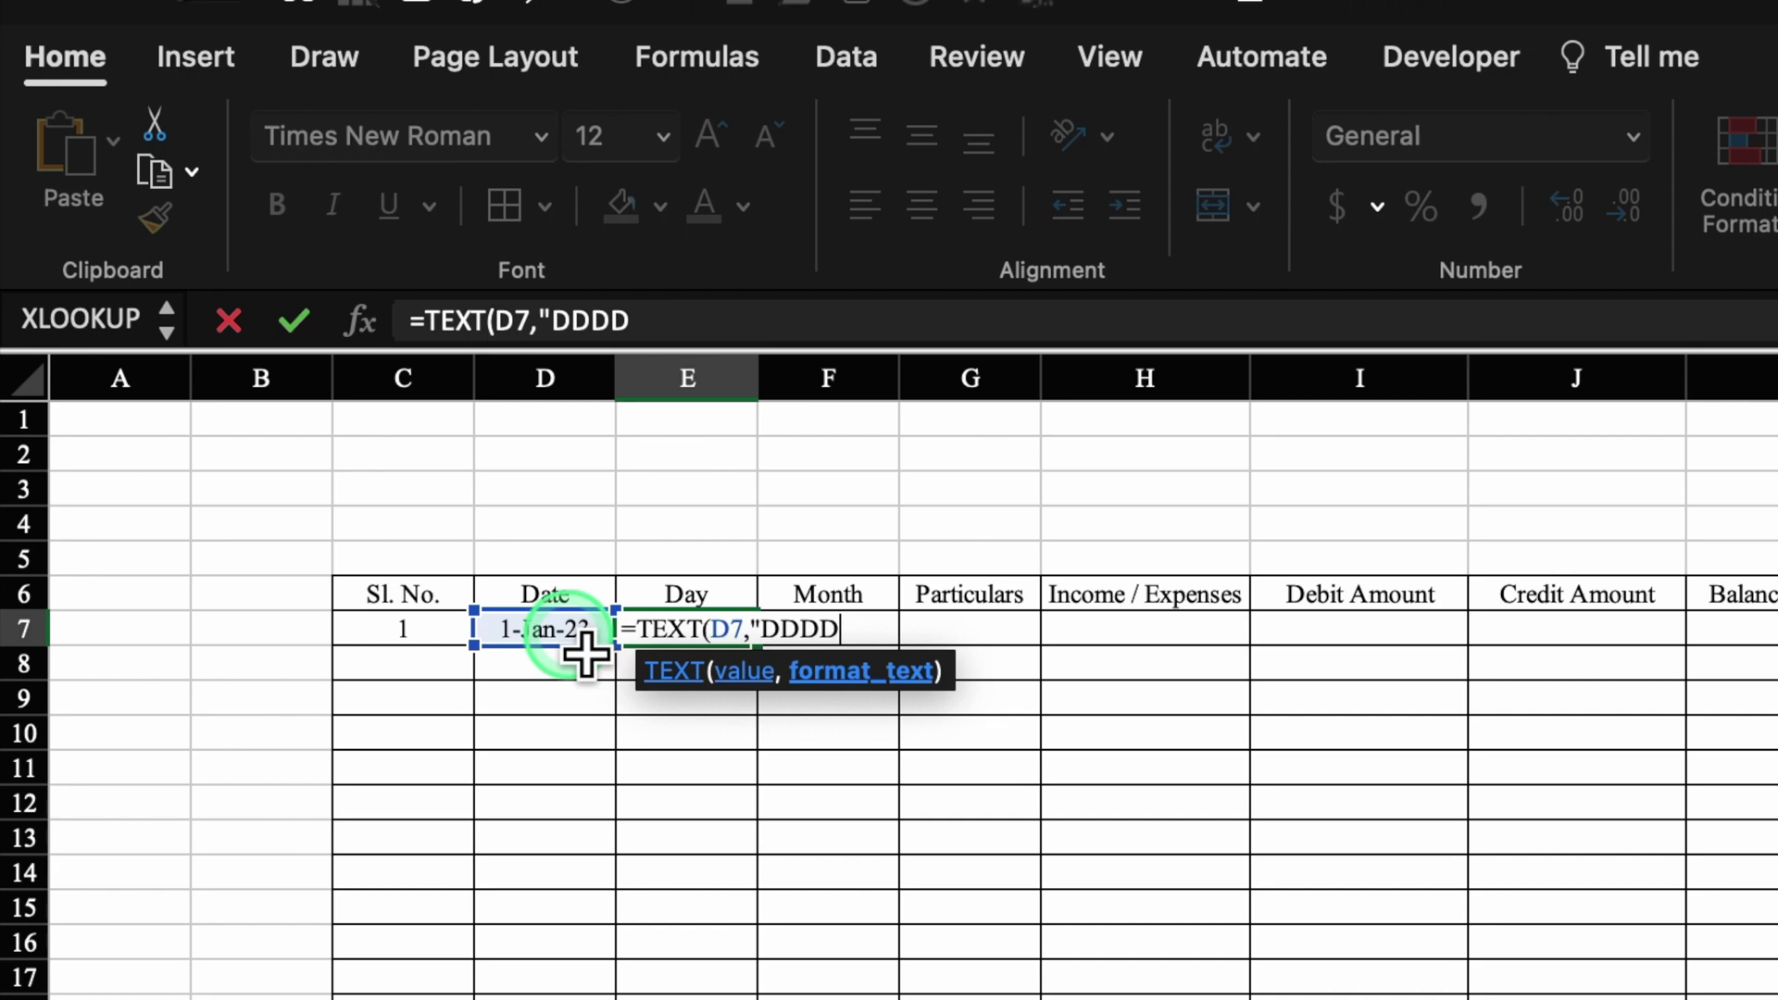
pyautogui.write('")')
pyautogui.press('Return')
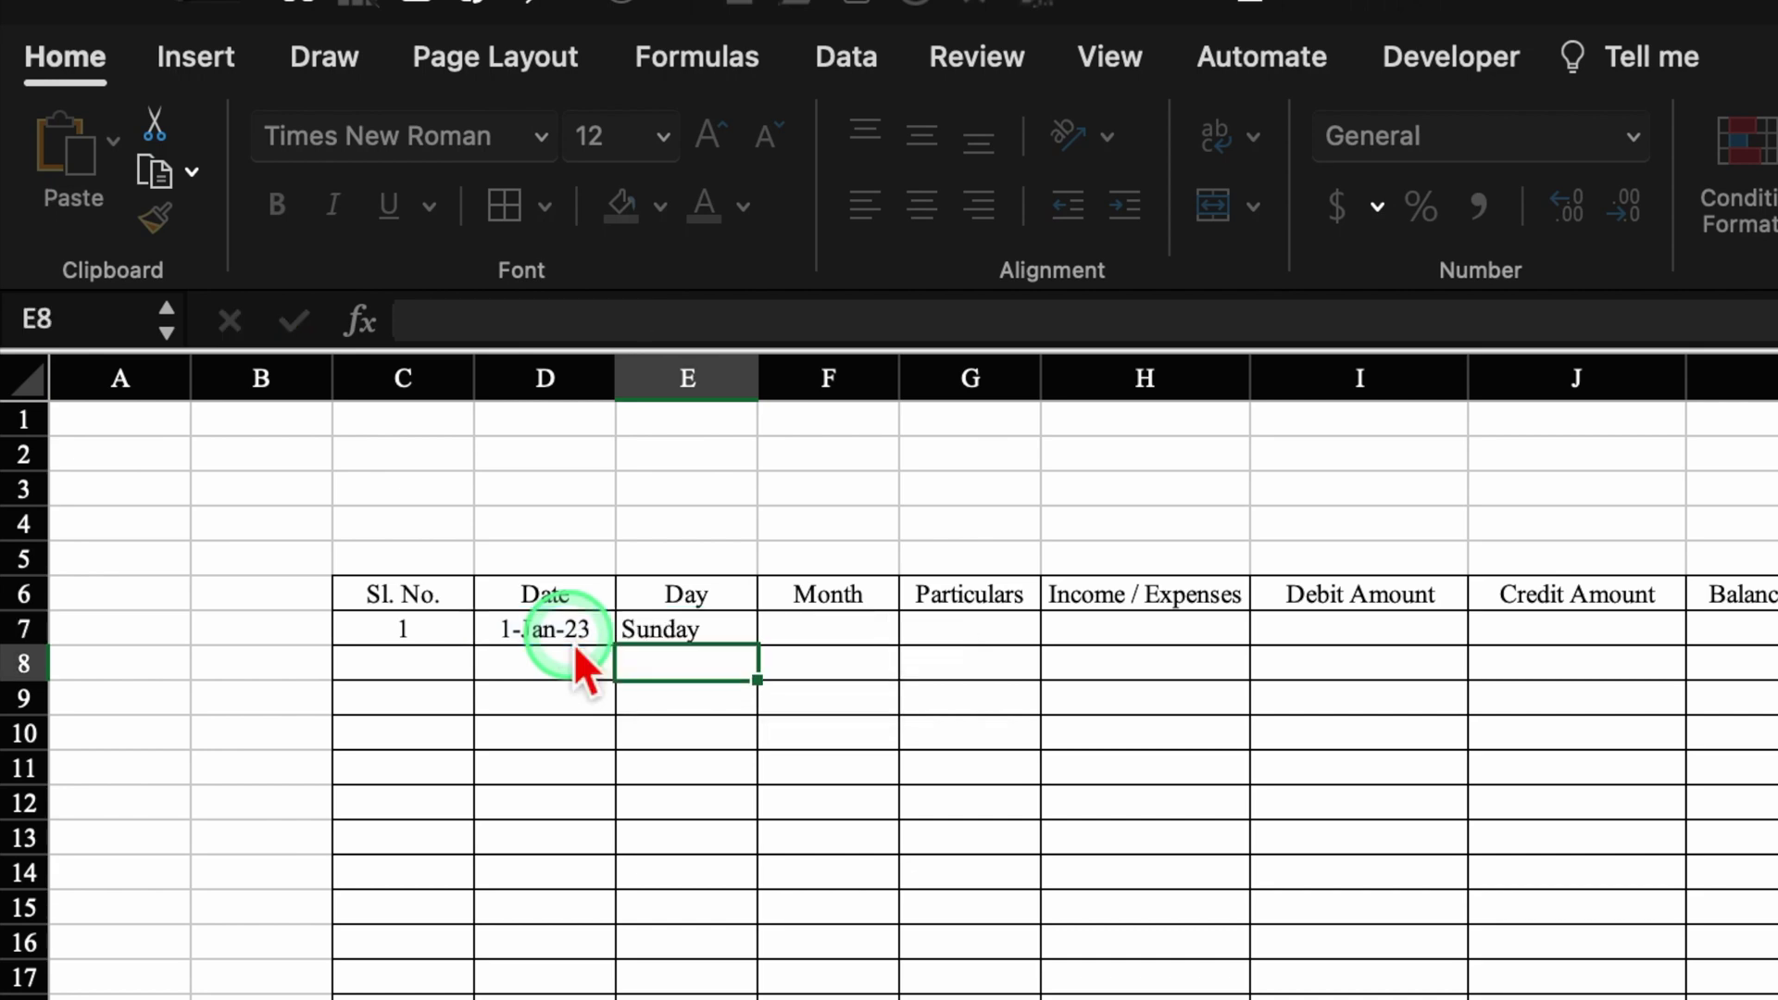
pyautogui.click(723, 635)
pyautogui.moveTo(758, 645); pyautogui.dragTo(790, 806)
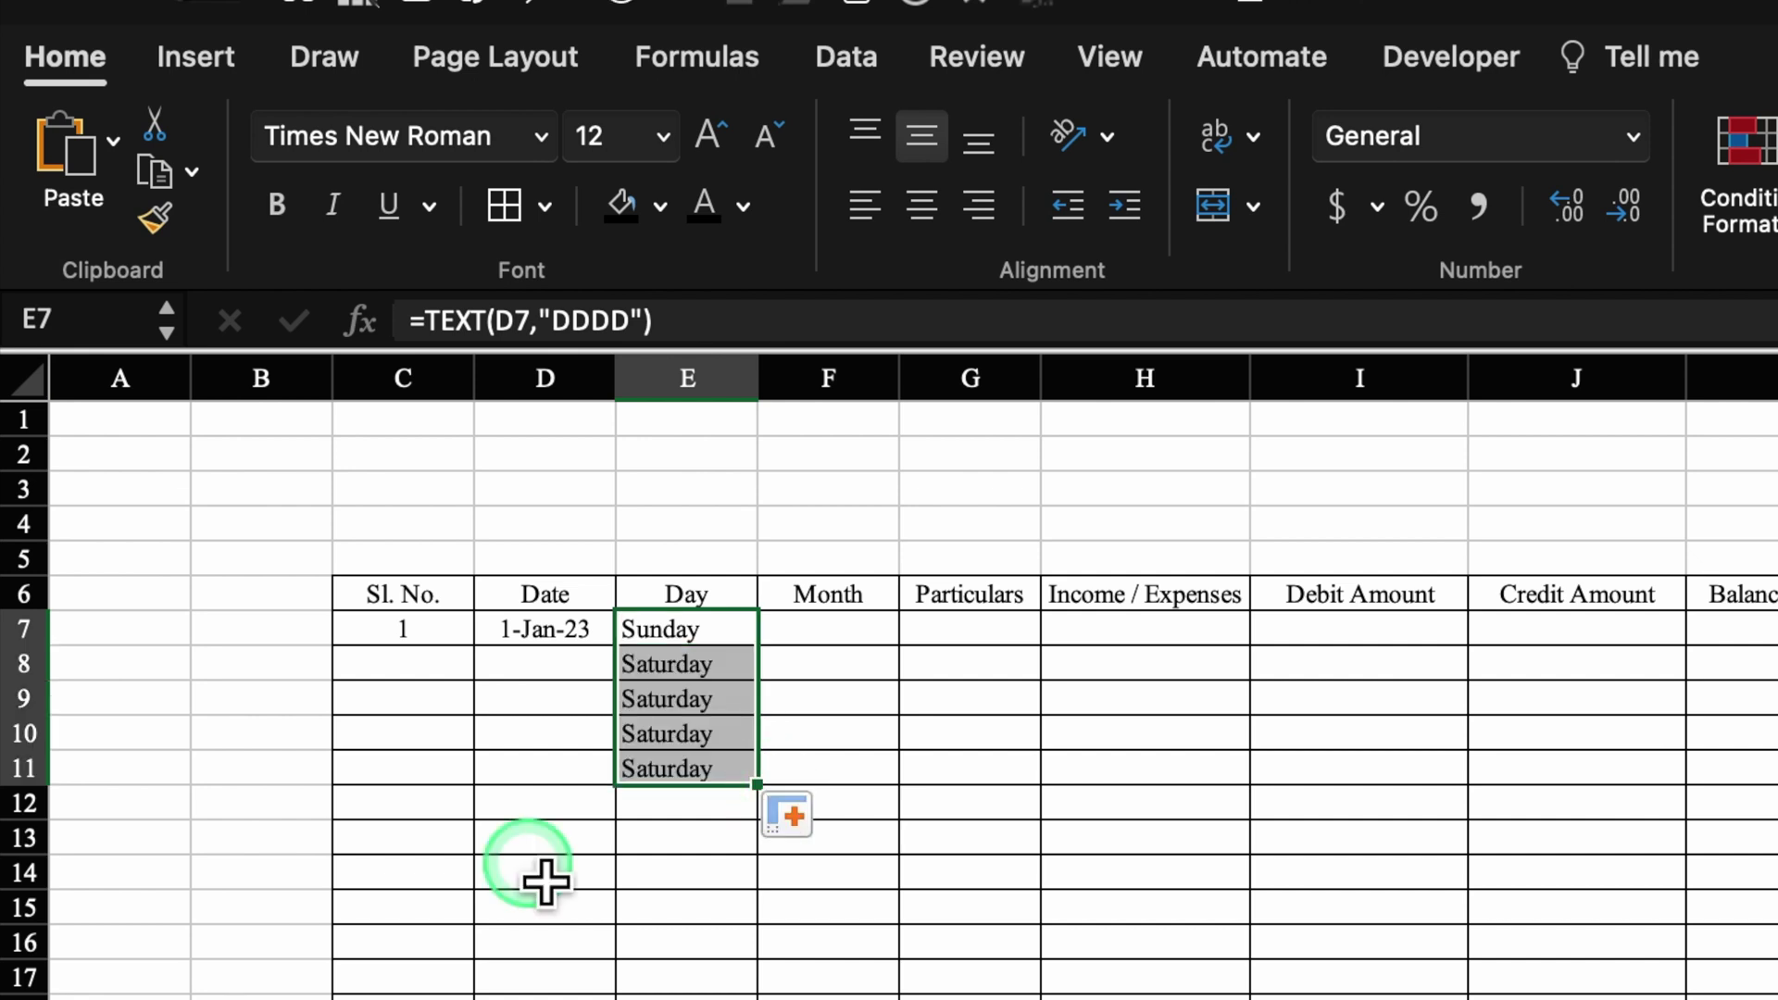
pyautogui.click(585, 648)
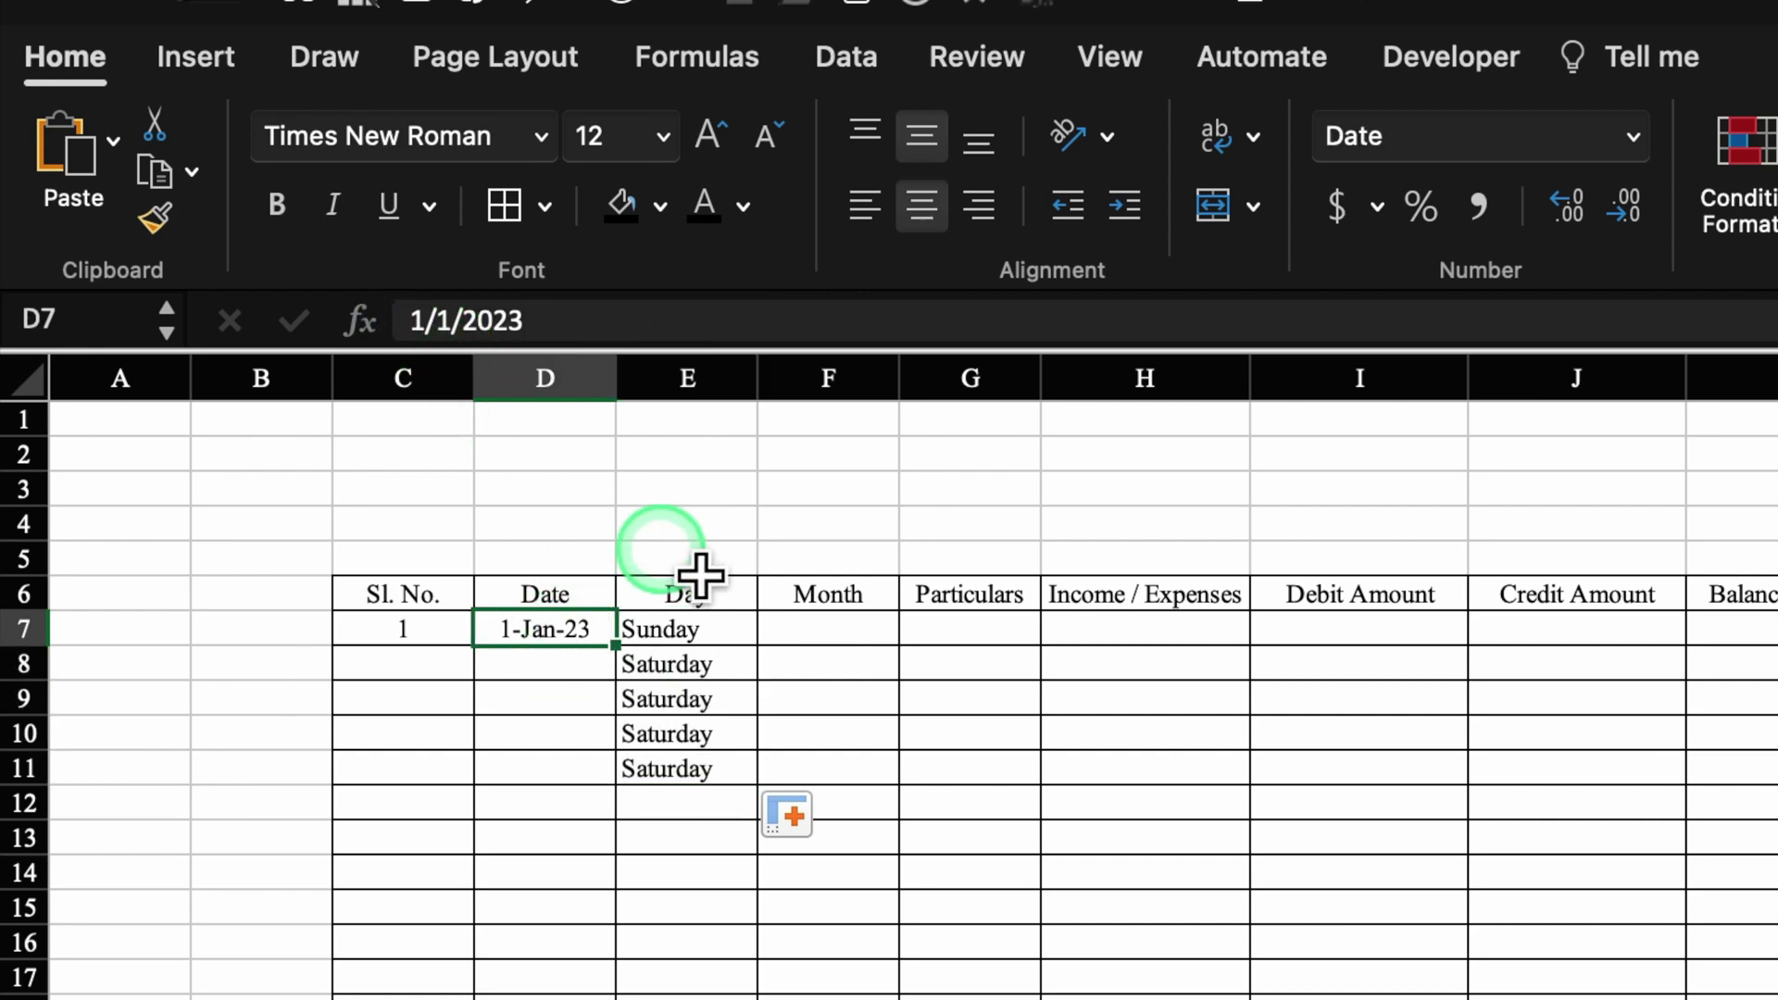
# Change the day formula in E7 to =IF(D7=0,"",TEXT(D7,"DDDD")) and fill it down the Day column
pyautogui.doubleClick(731, 639)
pyautogui.write('ifTEXT(D7,"DDDD')
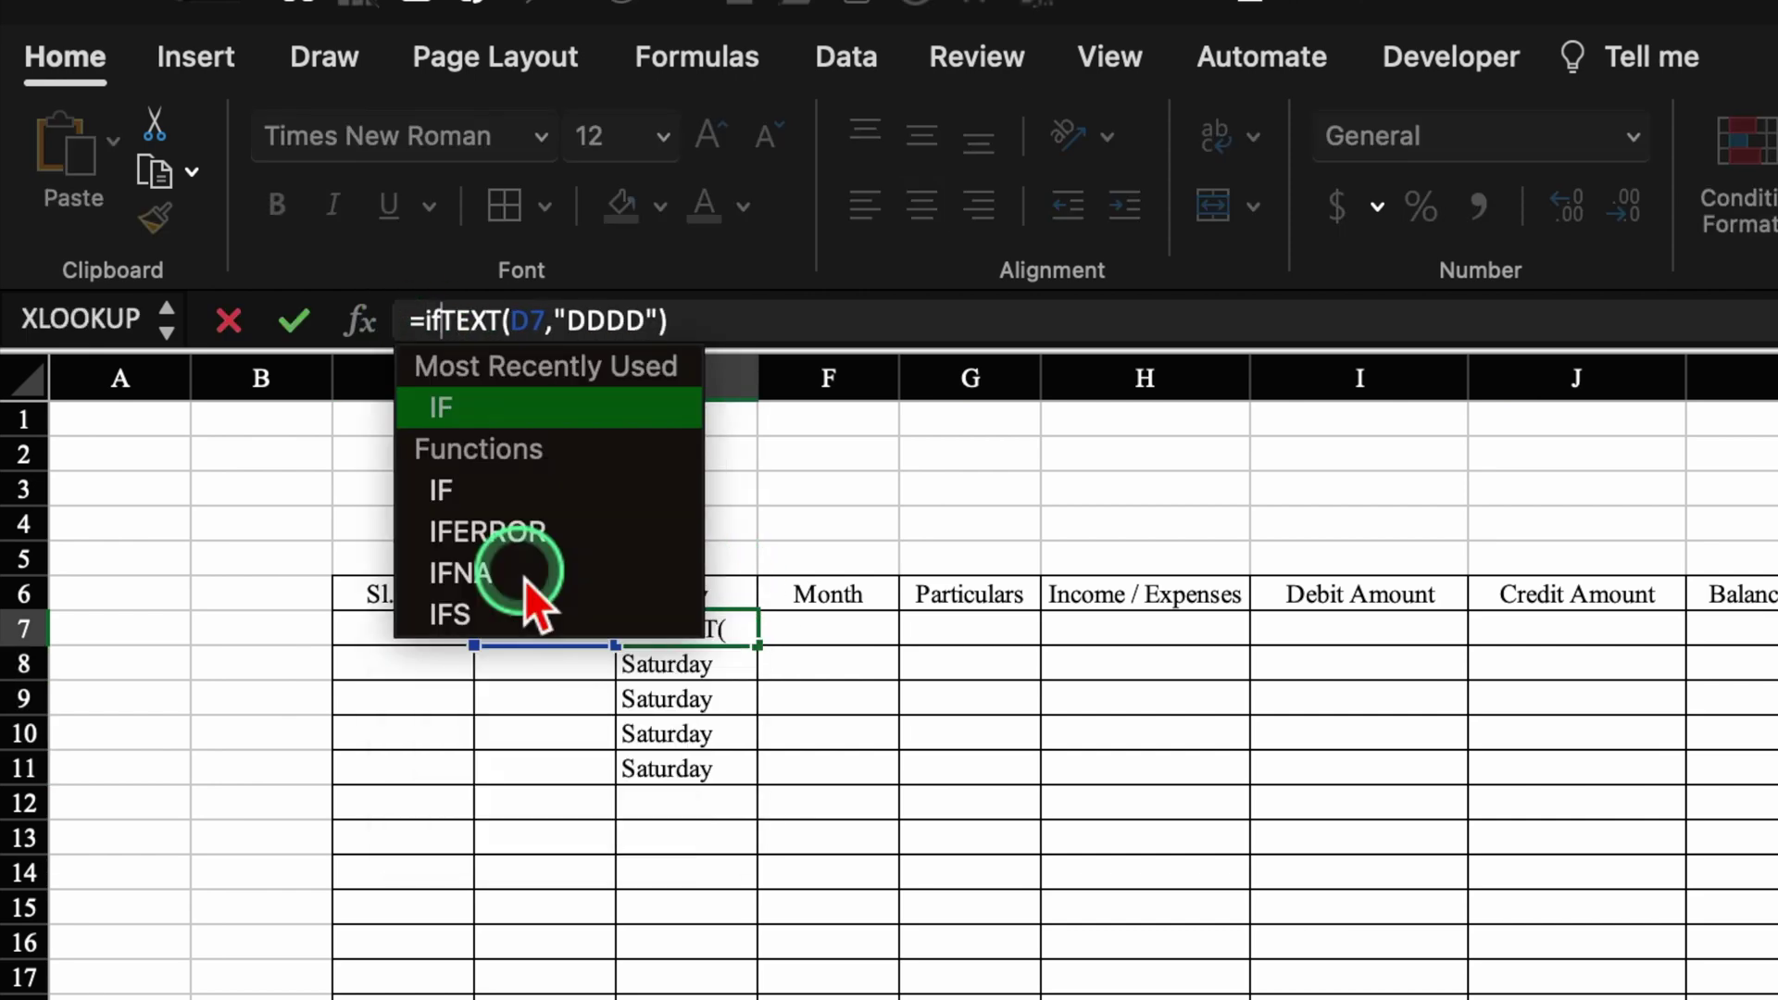
pyautogui.doubleClick(546, 491)
pyautogui.click(556, 656)
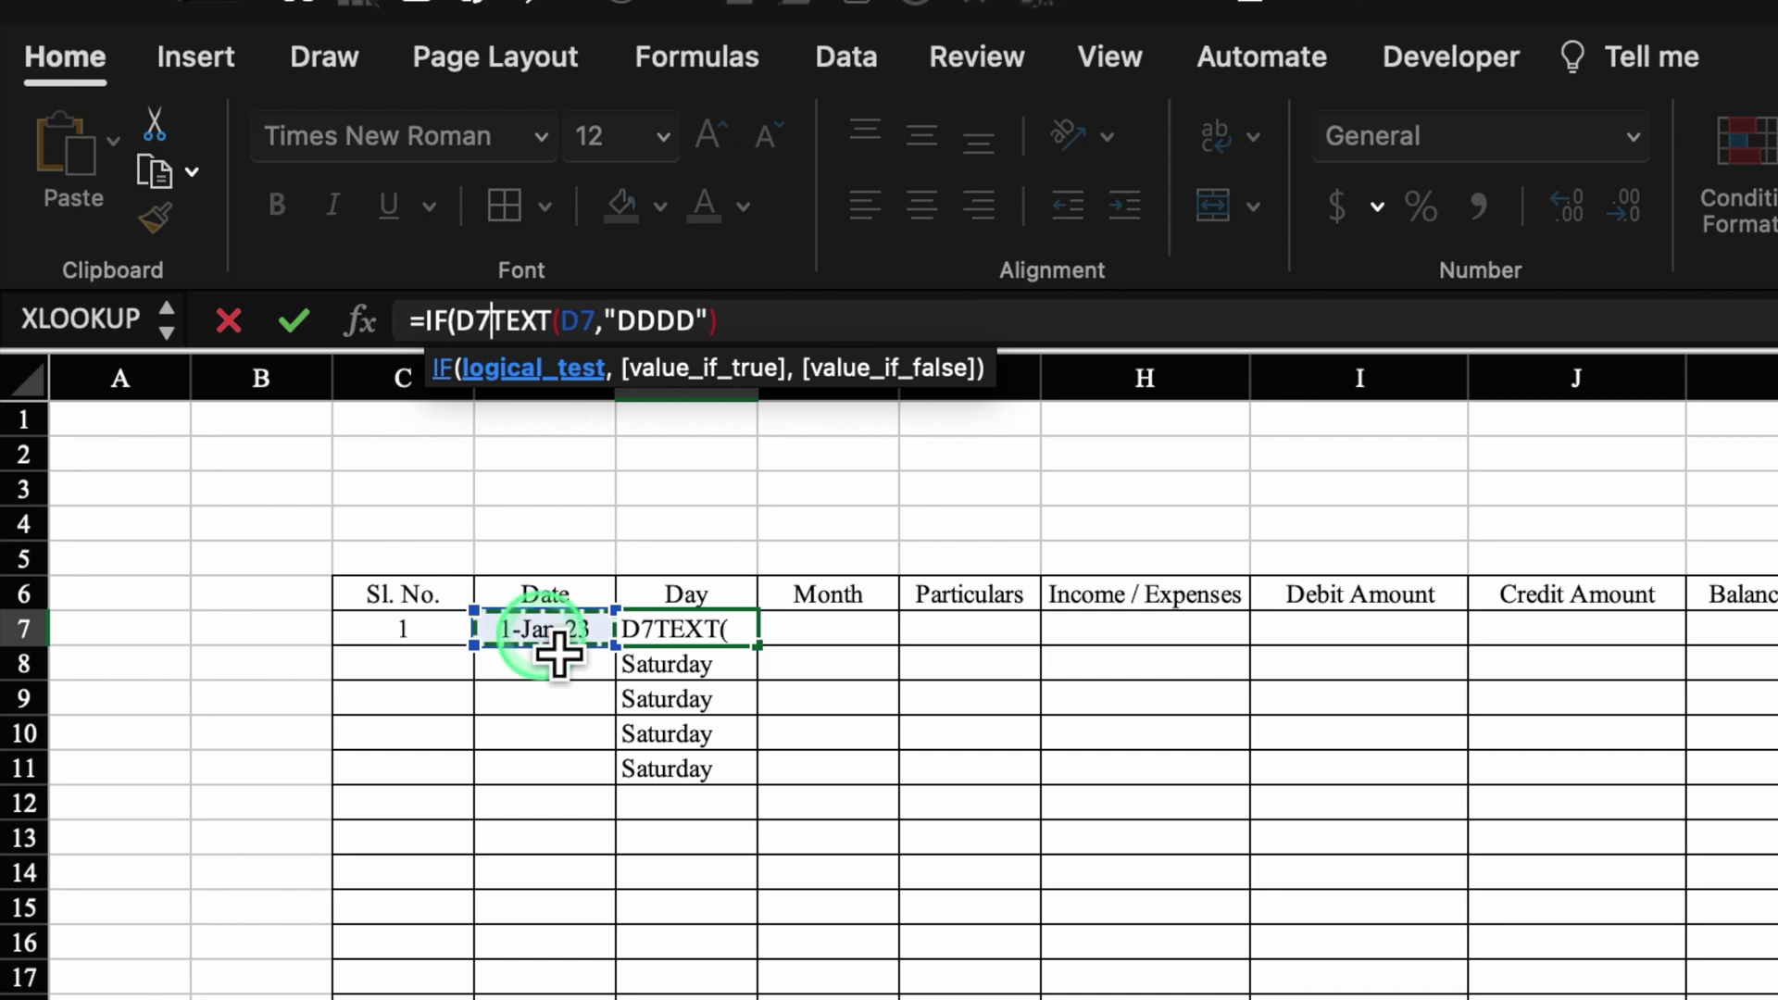
pyautogui.write('=')
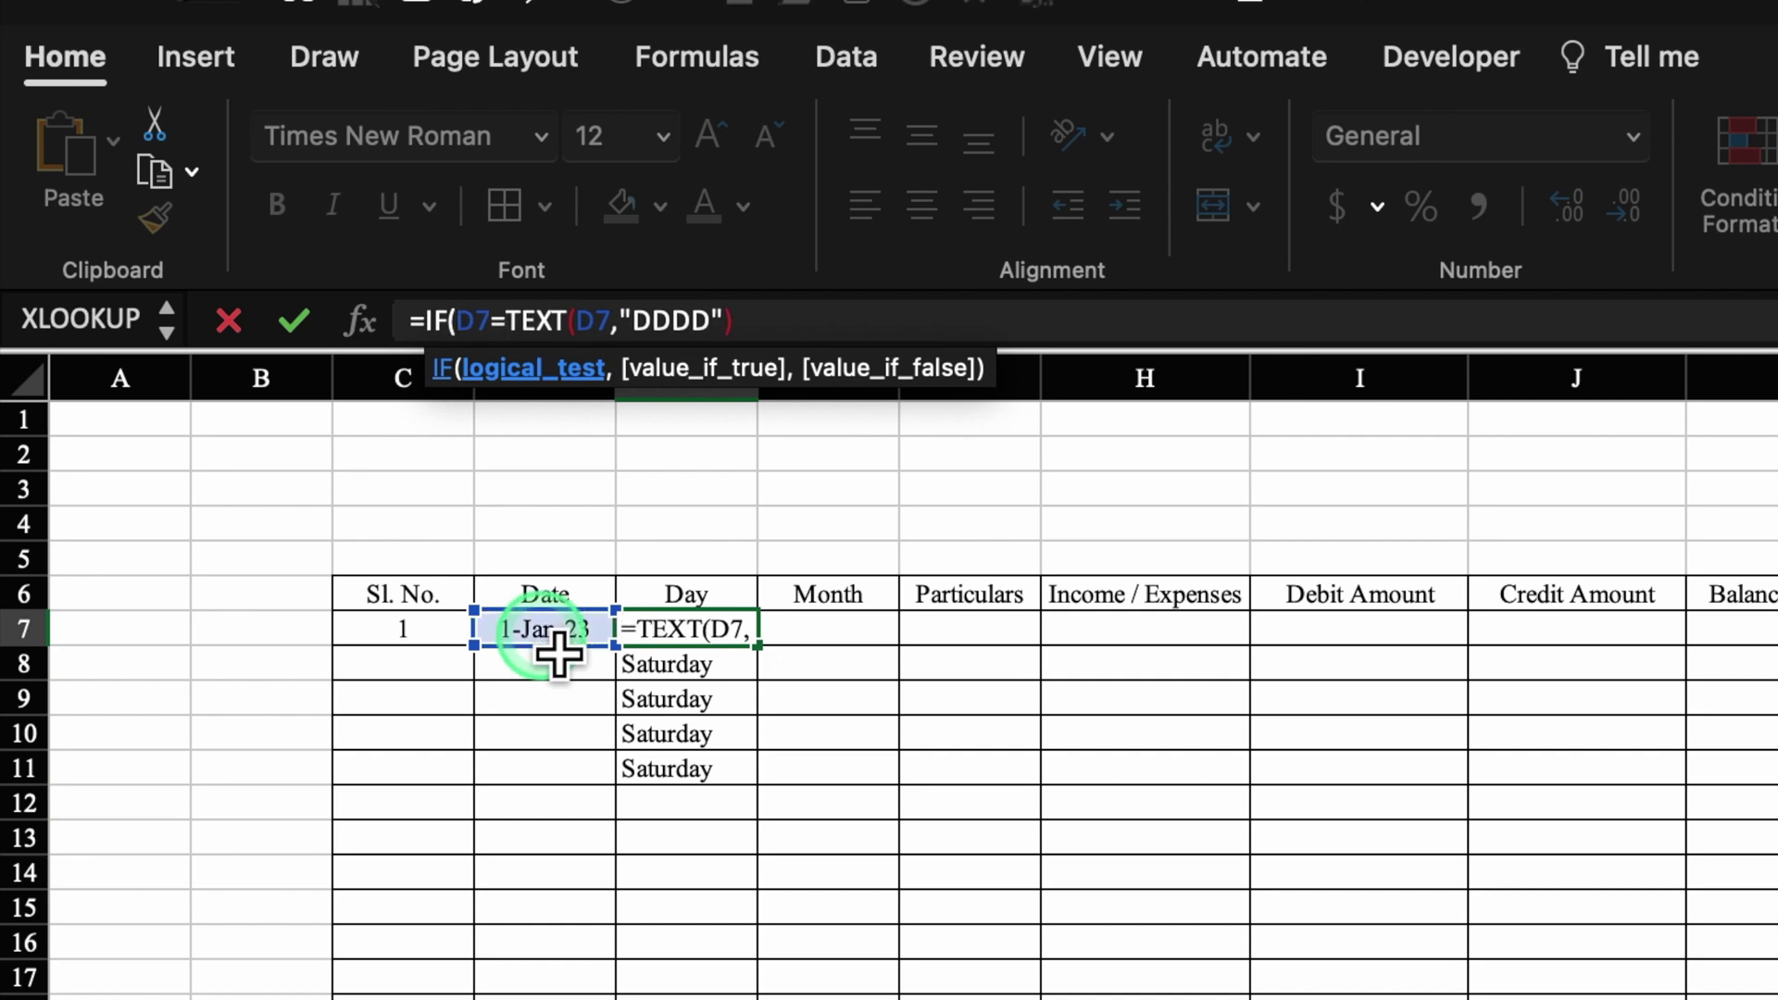
pyautogui.write('0')
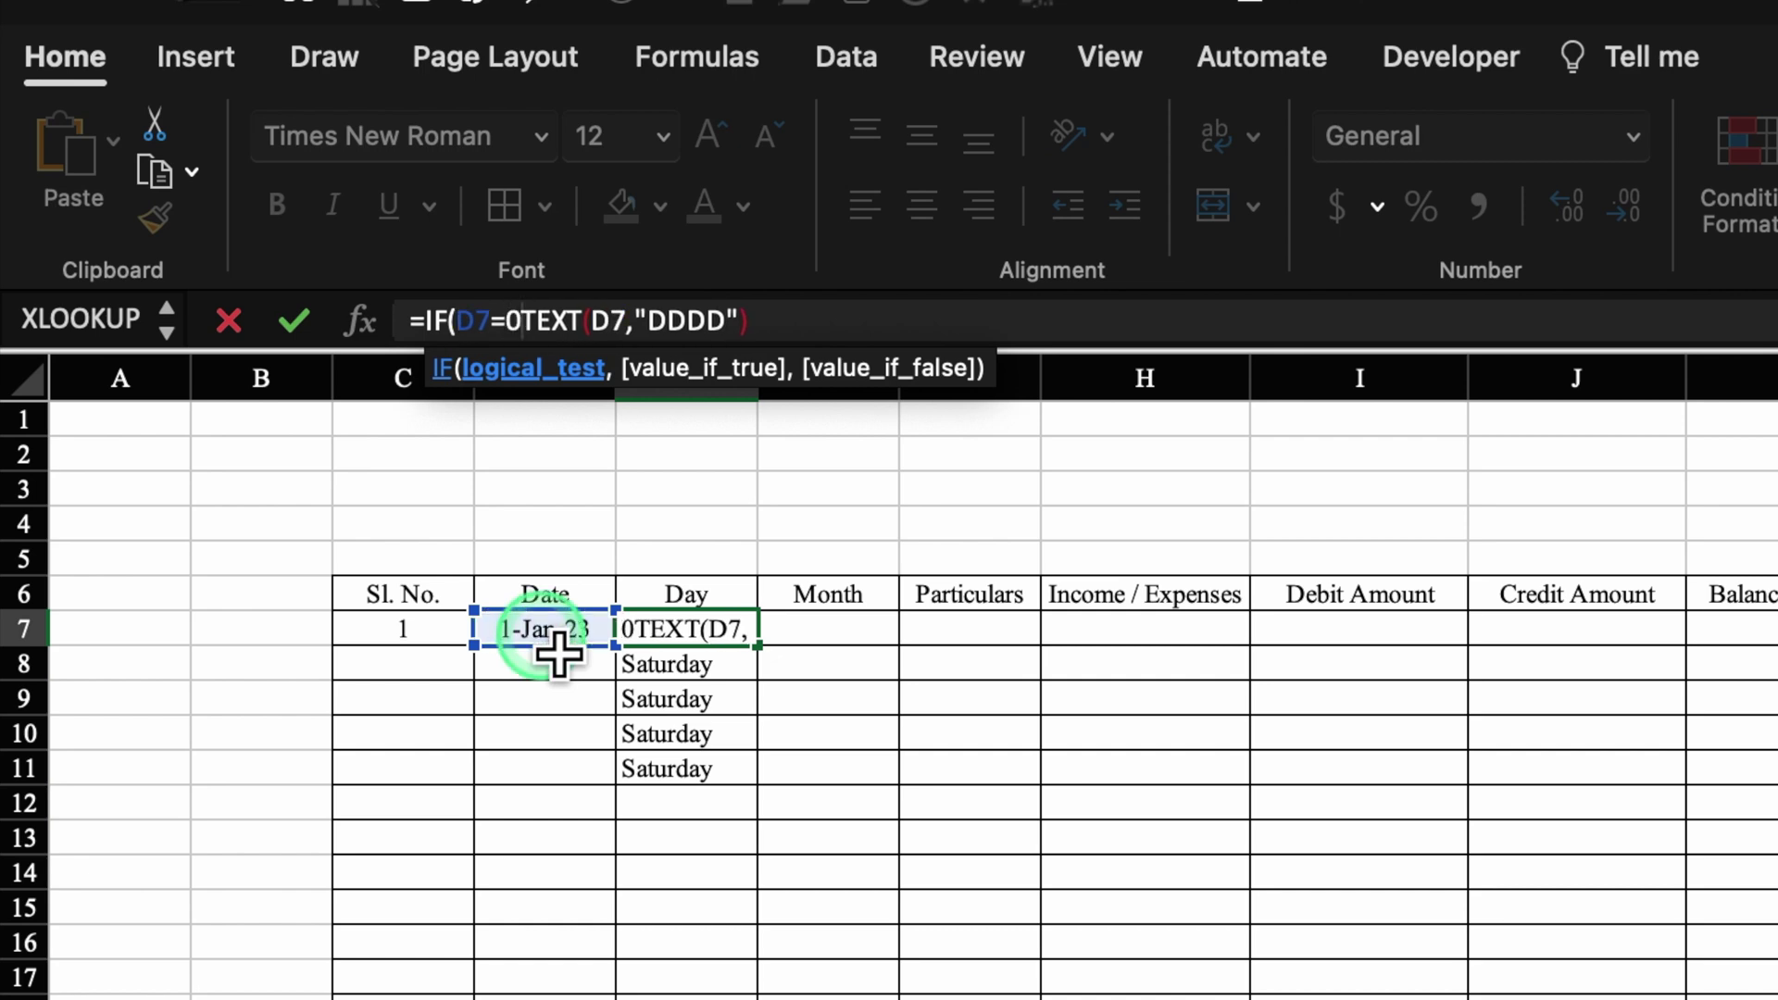
pyautogui.write(',""')
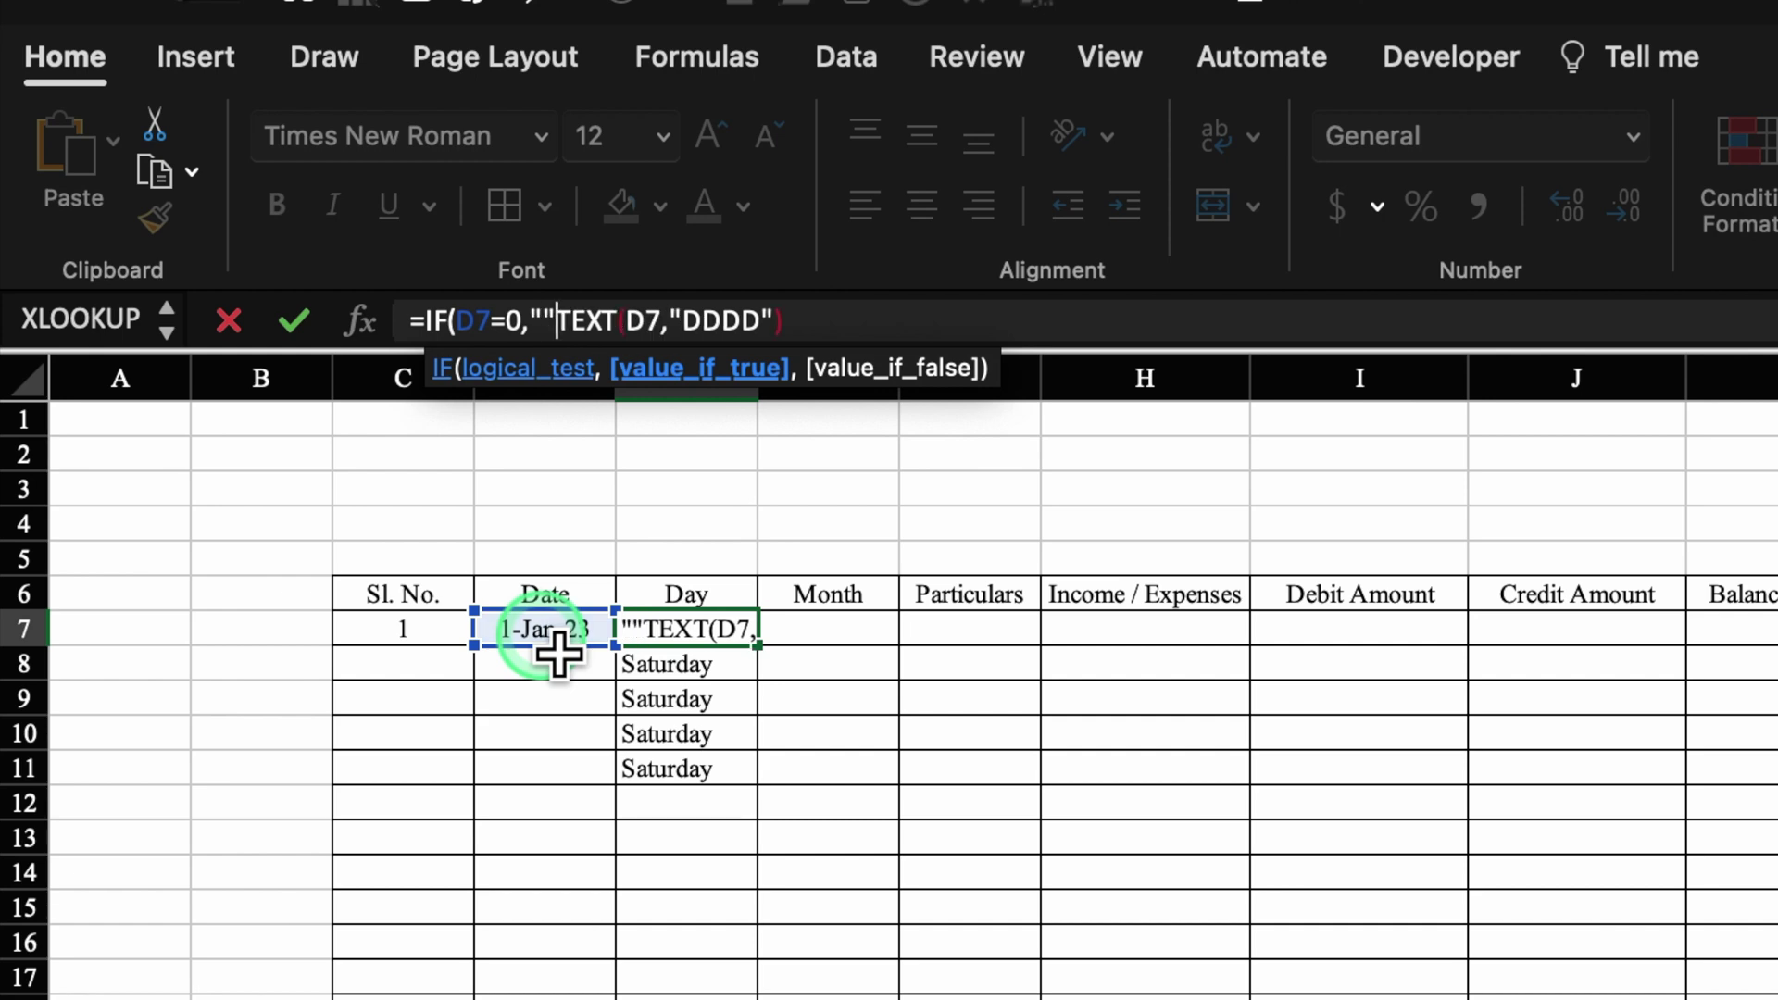
pyautogui.write(',')
pyautogui.click(852, 320)
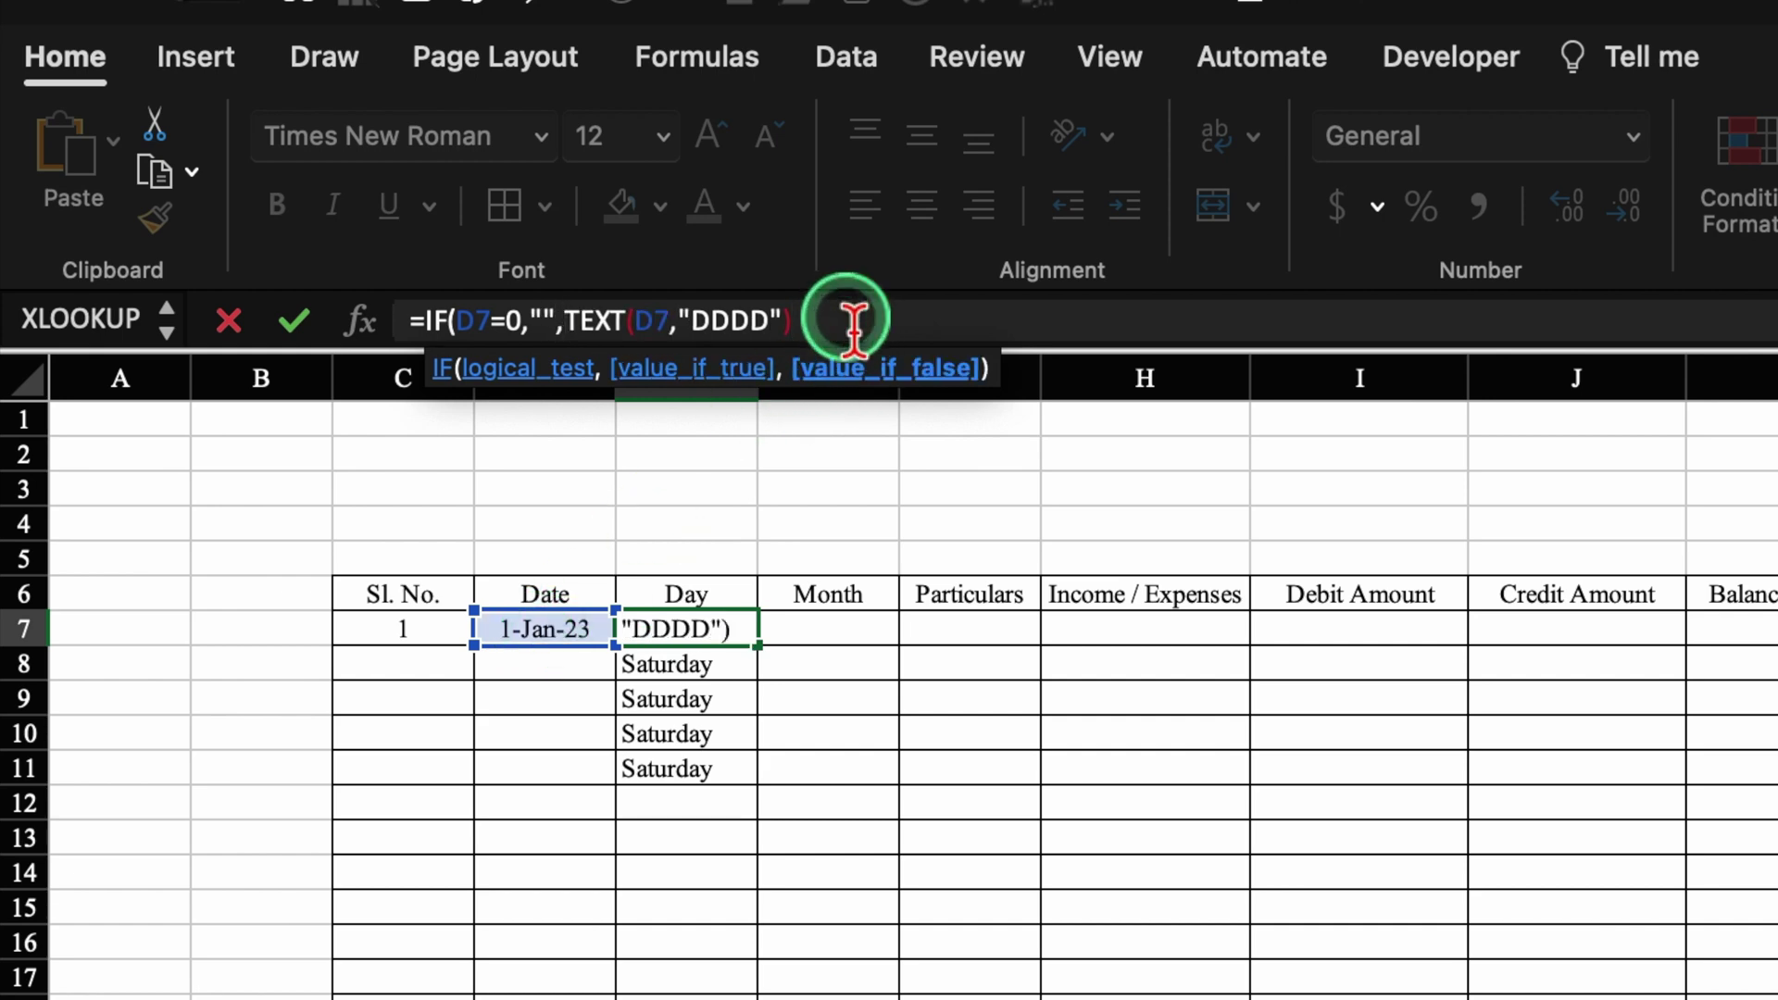
pyautogui.write(')')
pyautogui.press('Return')
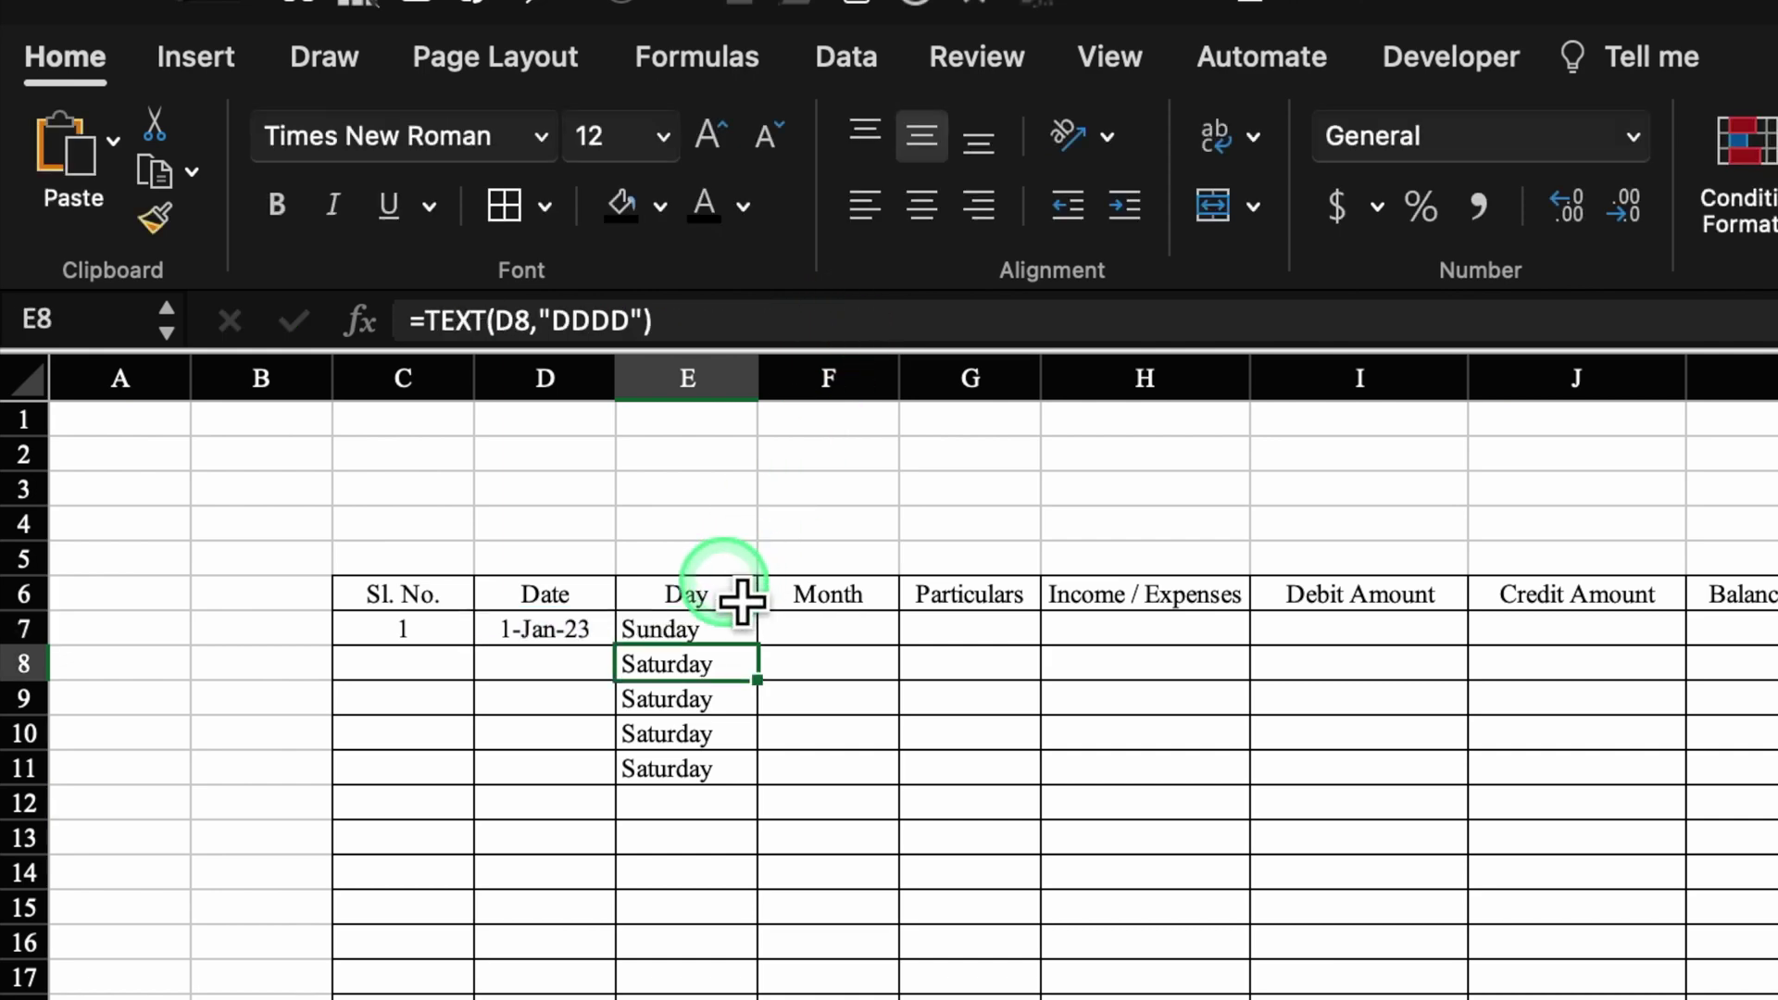
pyautogui.click(730, 634)
pyautogui.moveTo(773, 674); pyautogui.dragTo(774, 999)
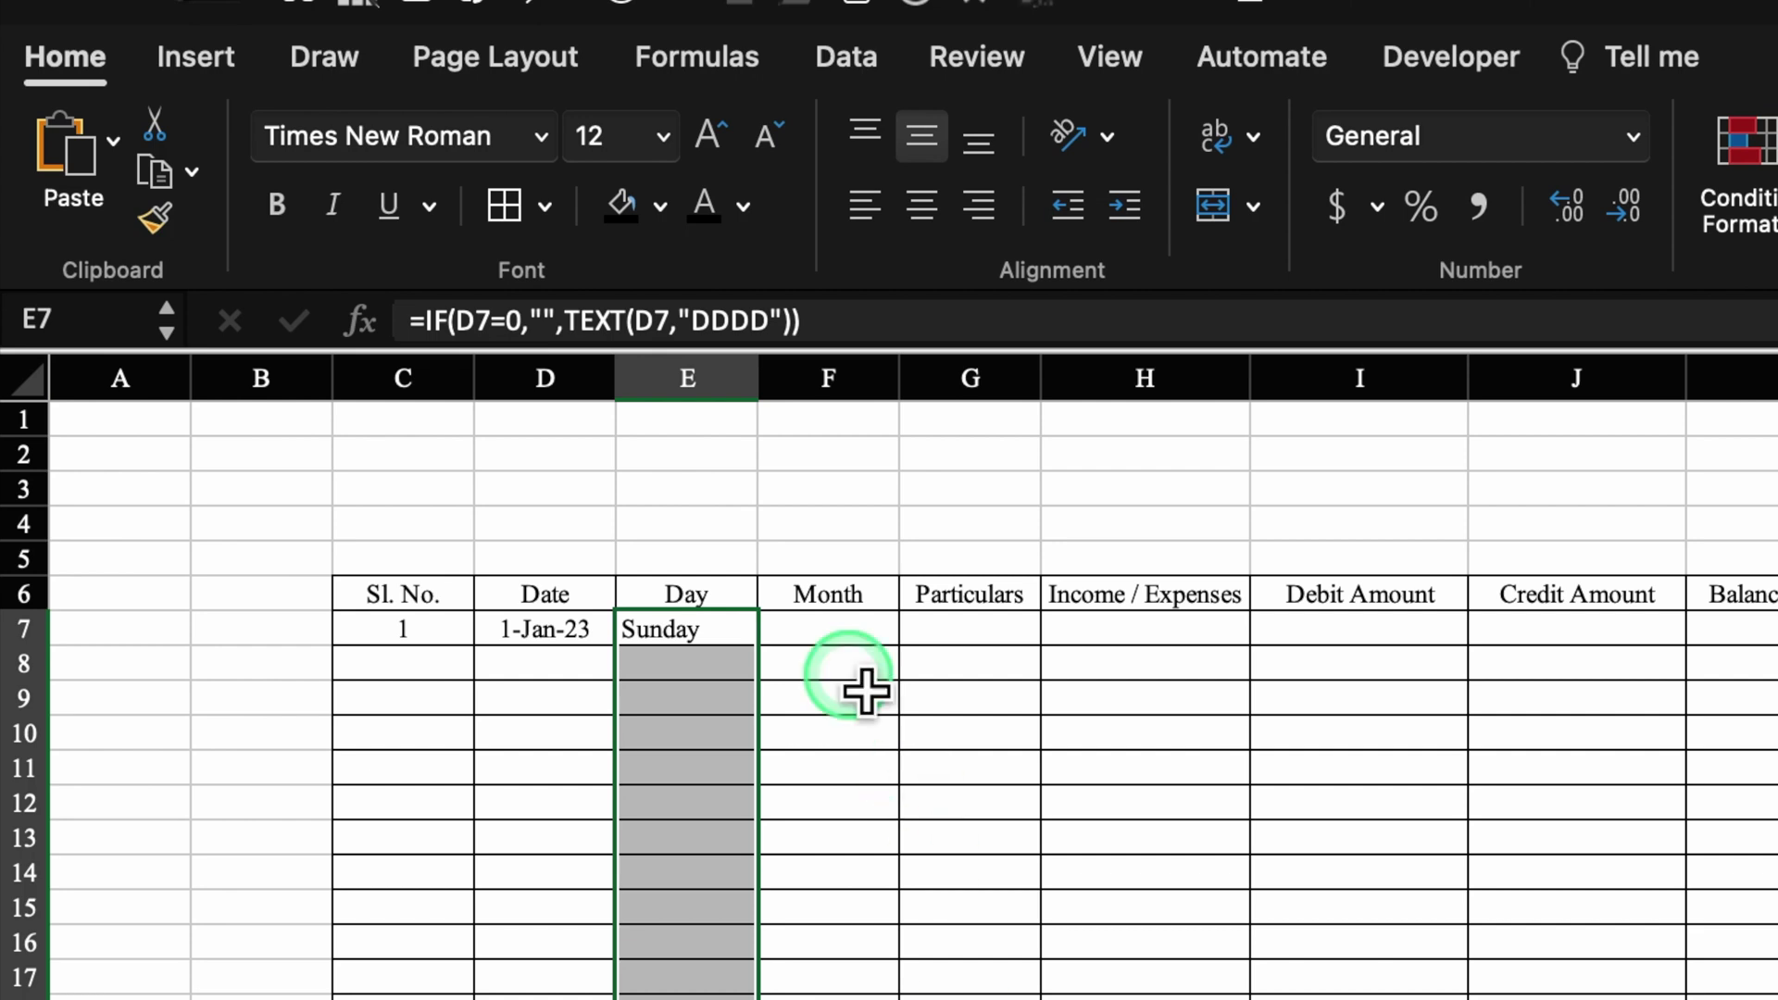
# Apply list data validation to the Month column from F7 down, with the comma-separated full month names January to December as source
pyautogui.click(843, 630)
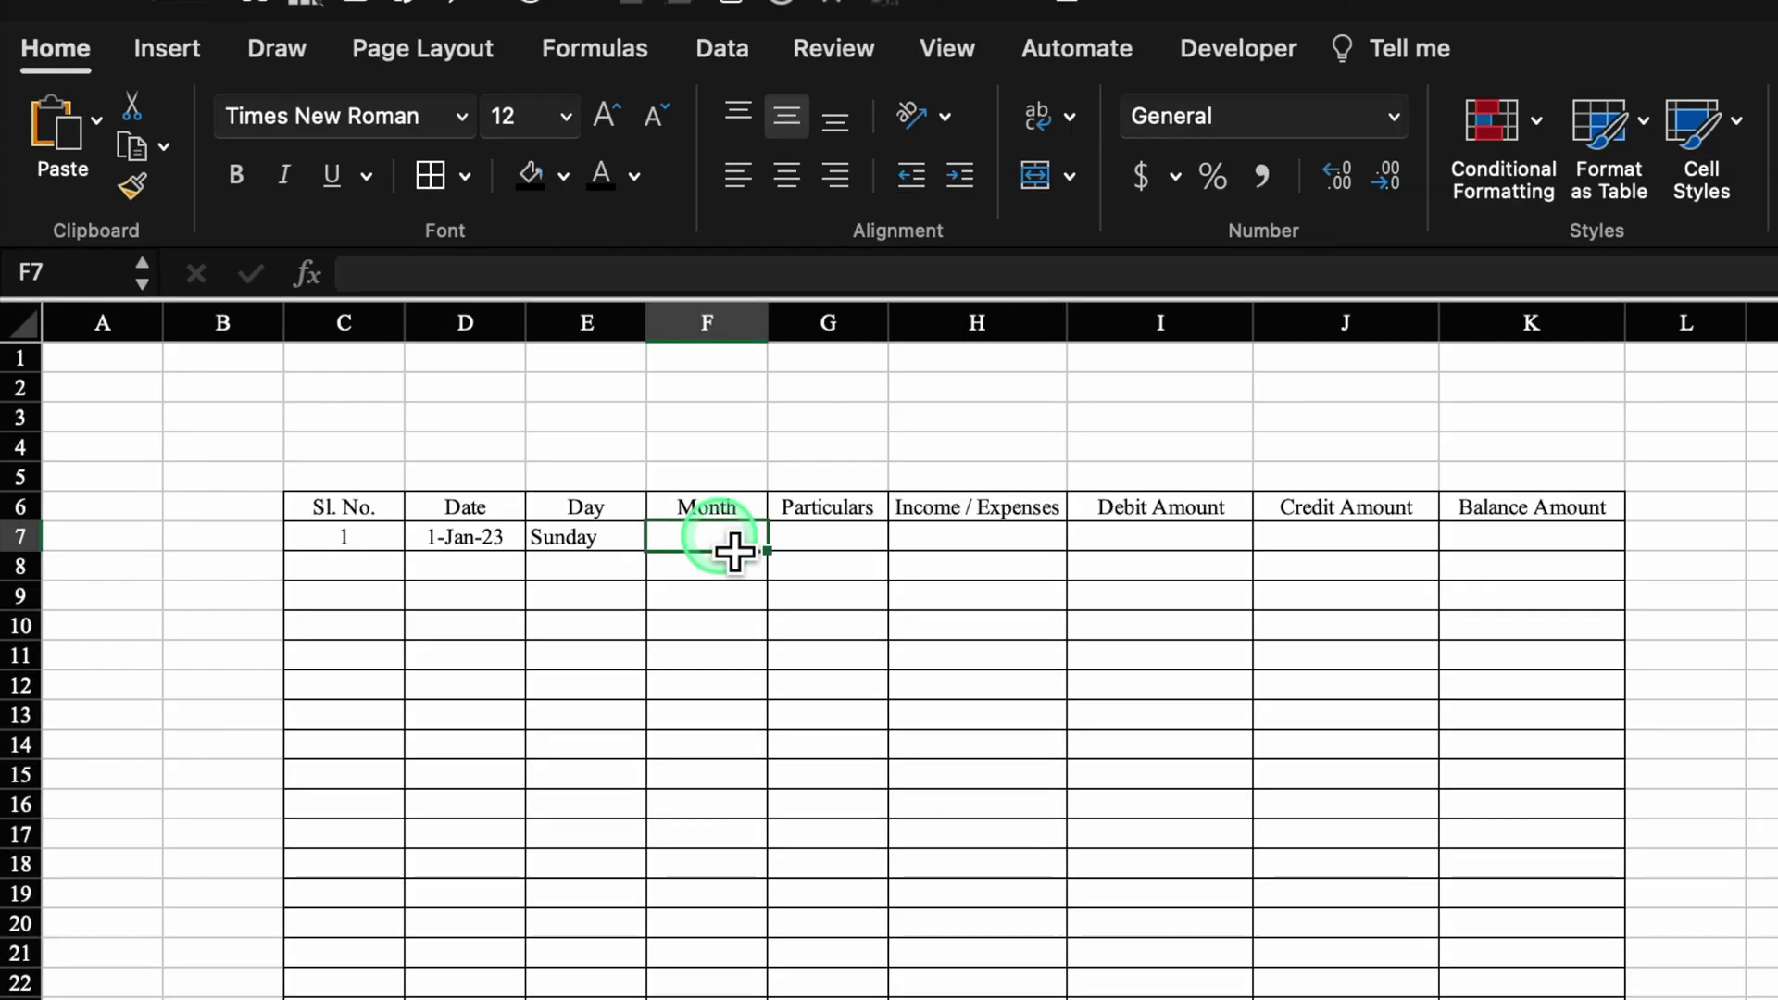
pyautogui.moveTo(734, 553); pyautogui.dragTo(747, 999)
pyautogui.click(723, 48)
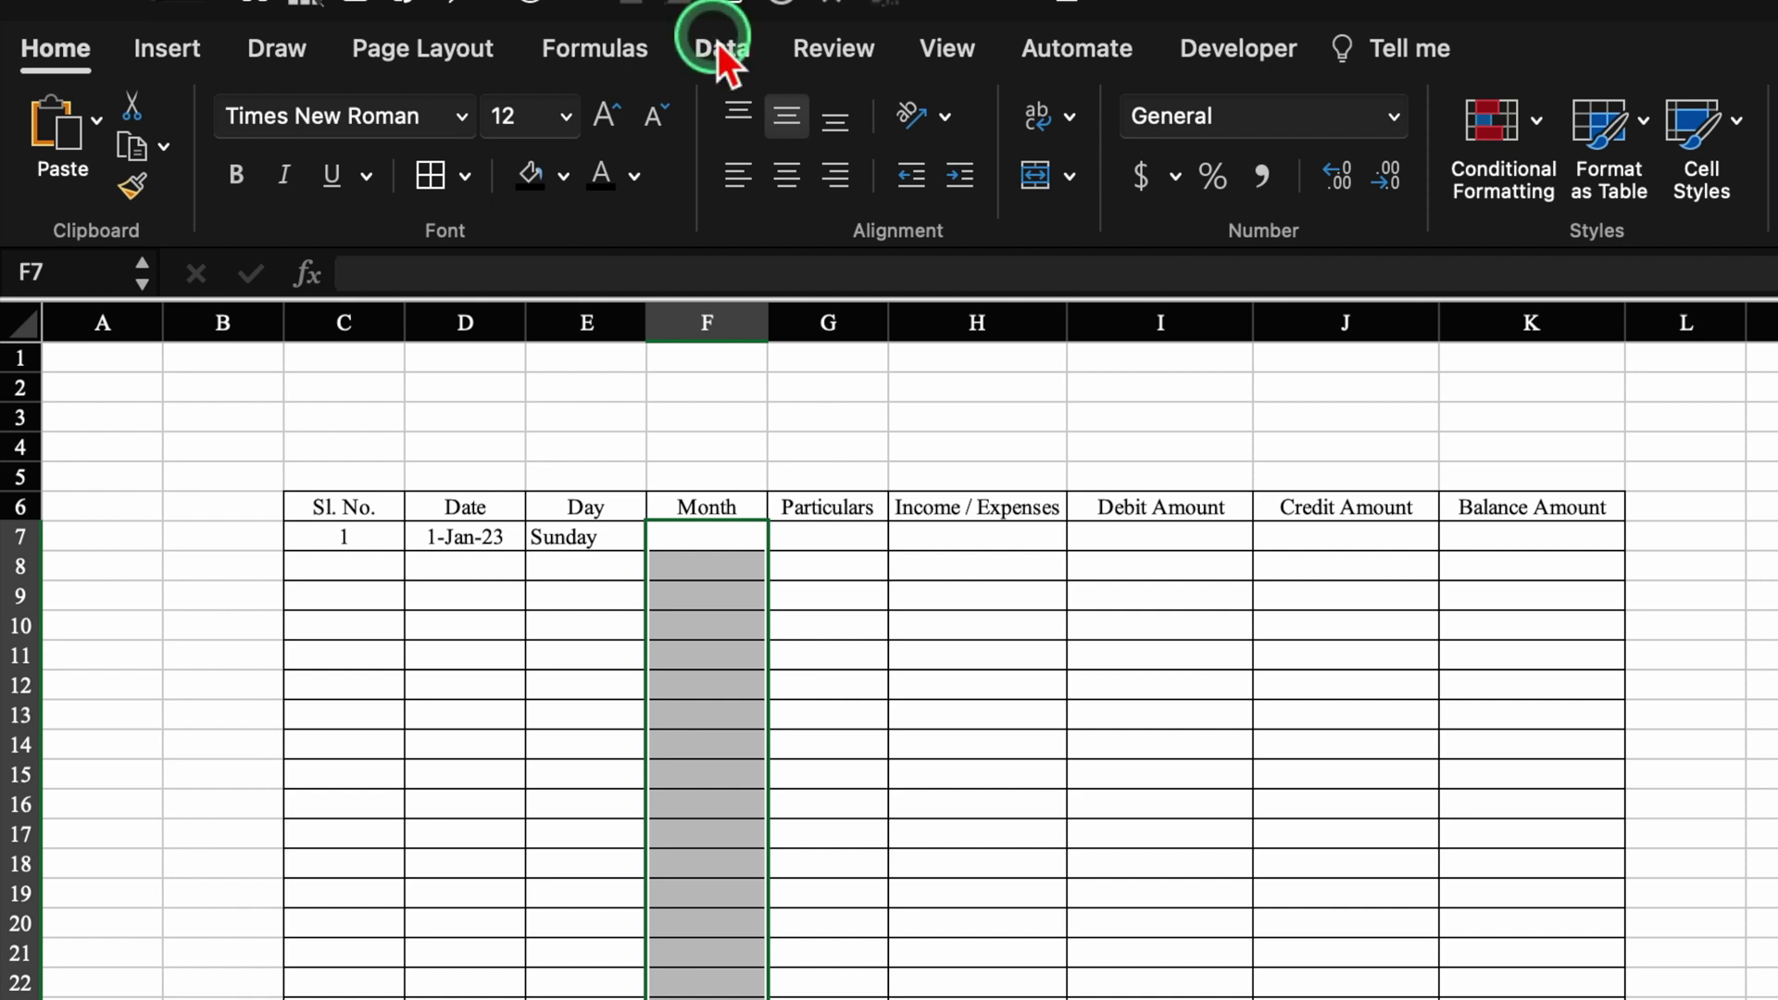
pyautogui.click(1741, 120)
pyautogui.click(1687, 124)
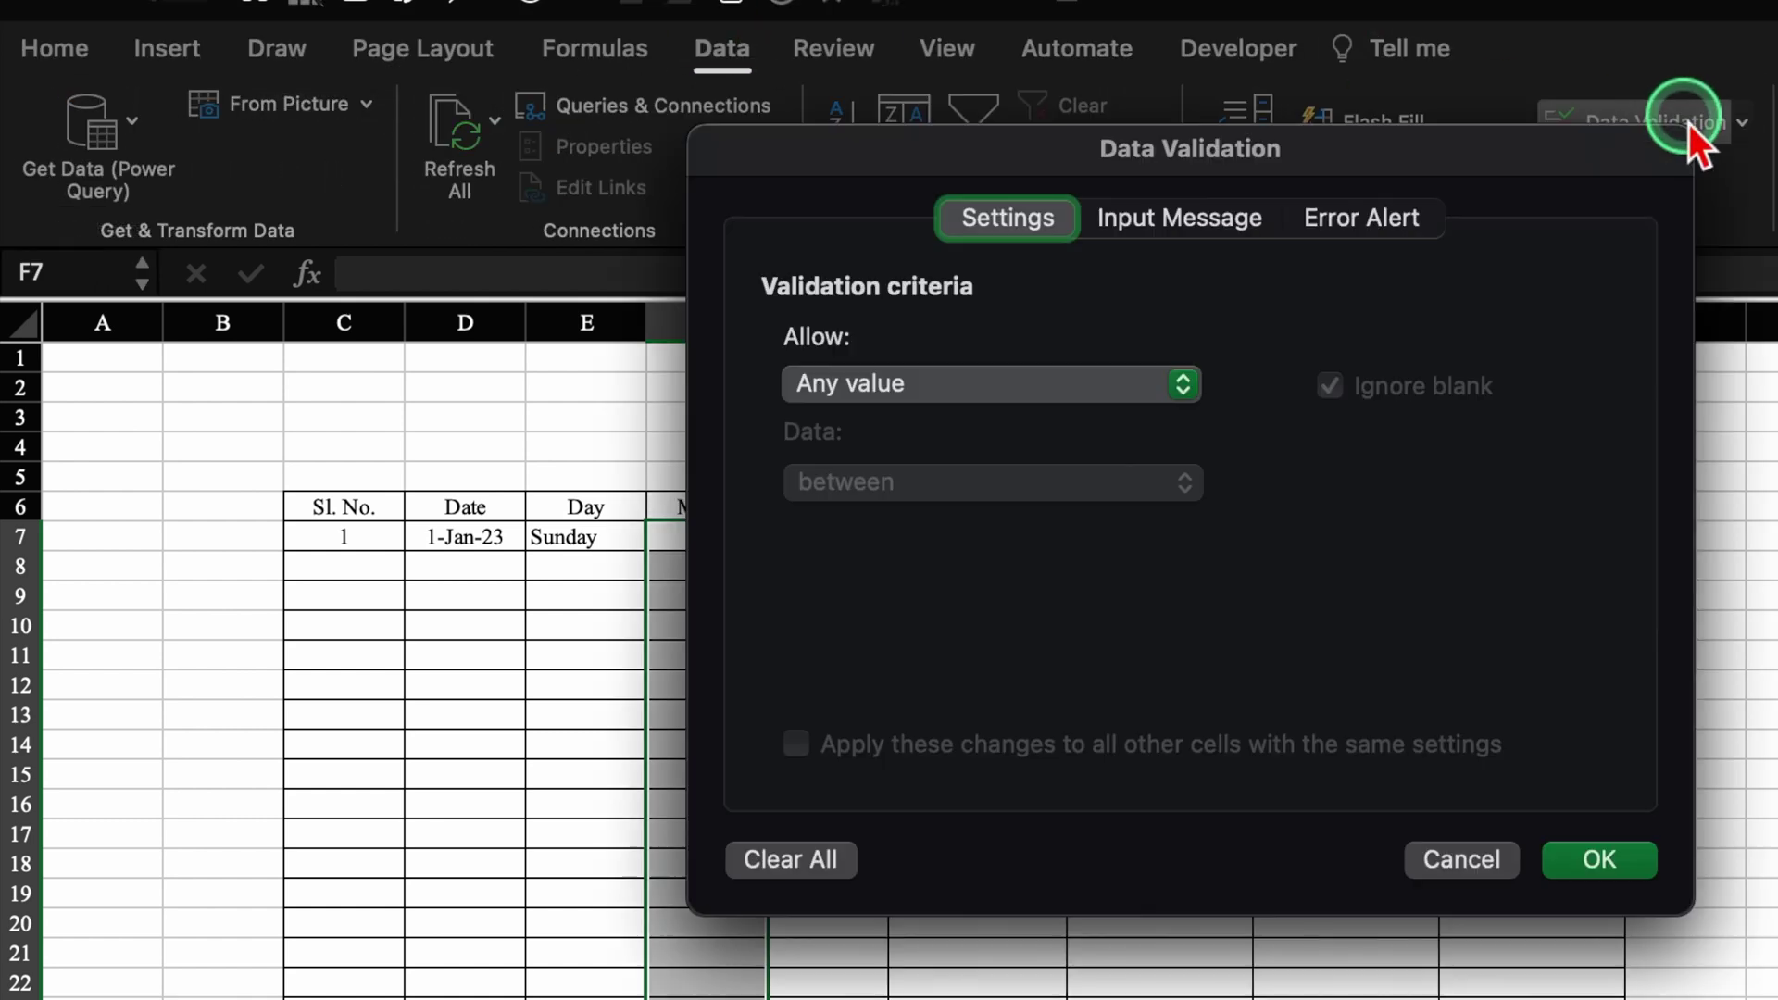
pyautogui.click(1191, 385)
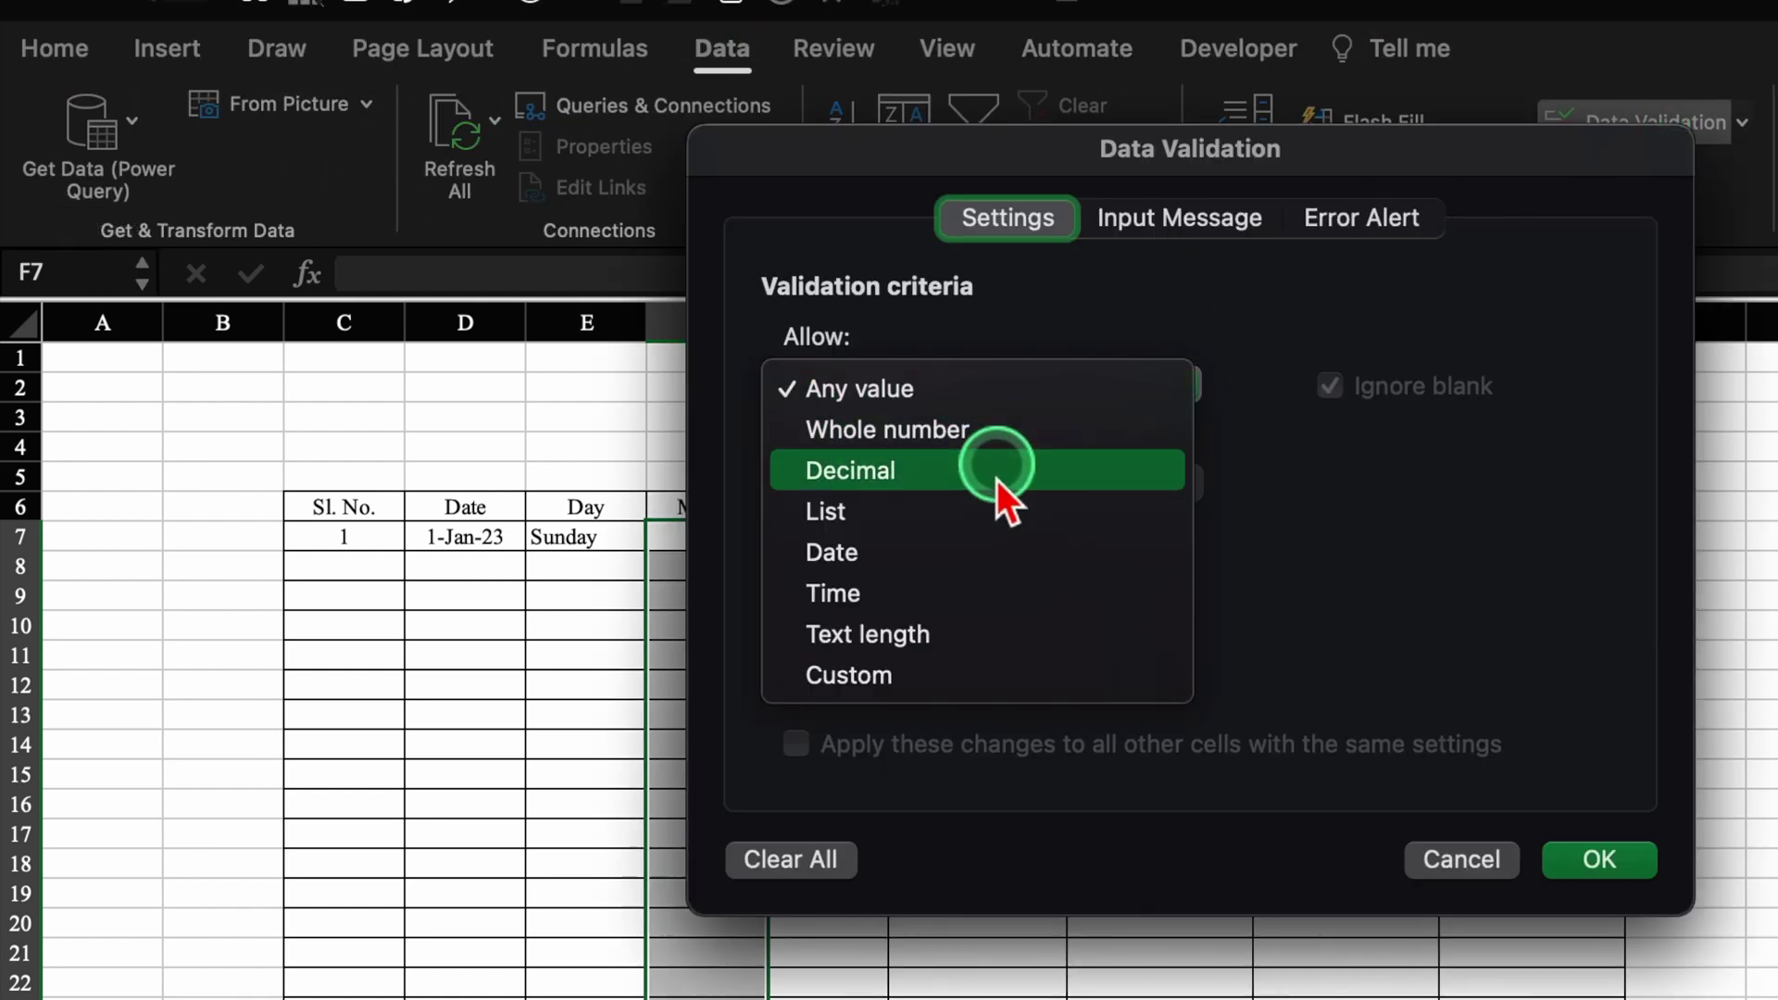
pyautogui.click(970, 526)
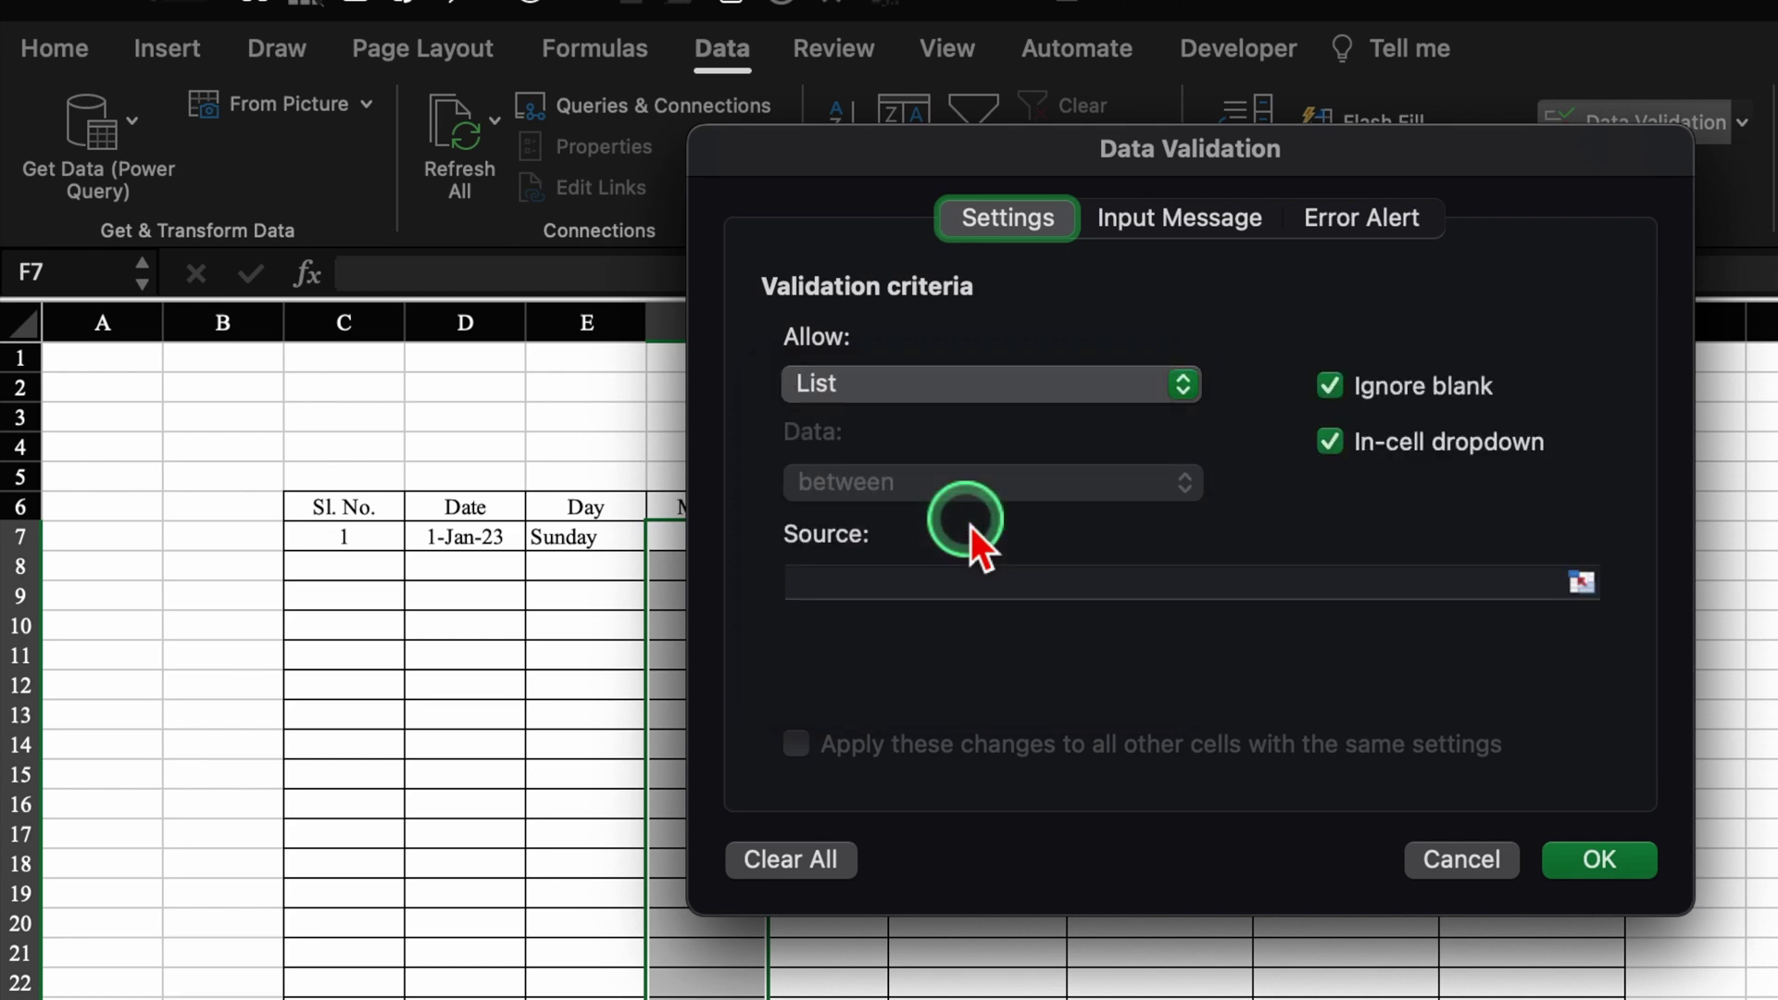
pyautogui.click(969, 584)
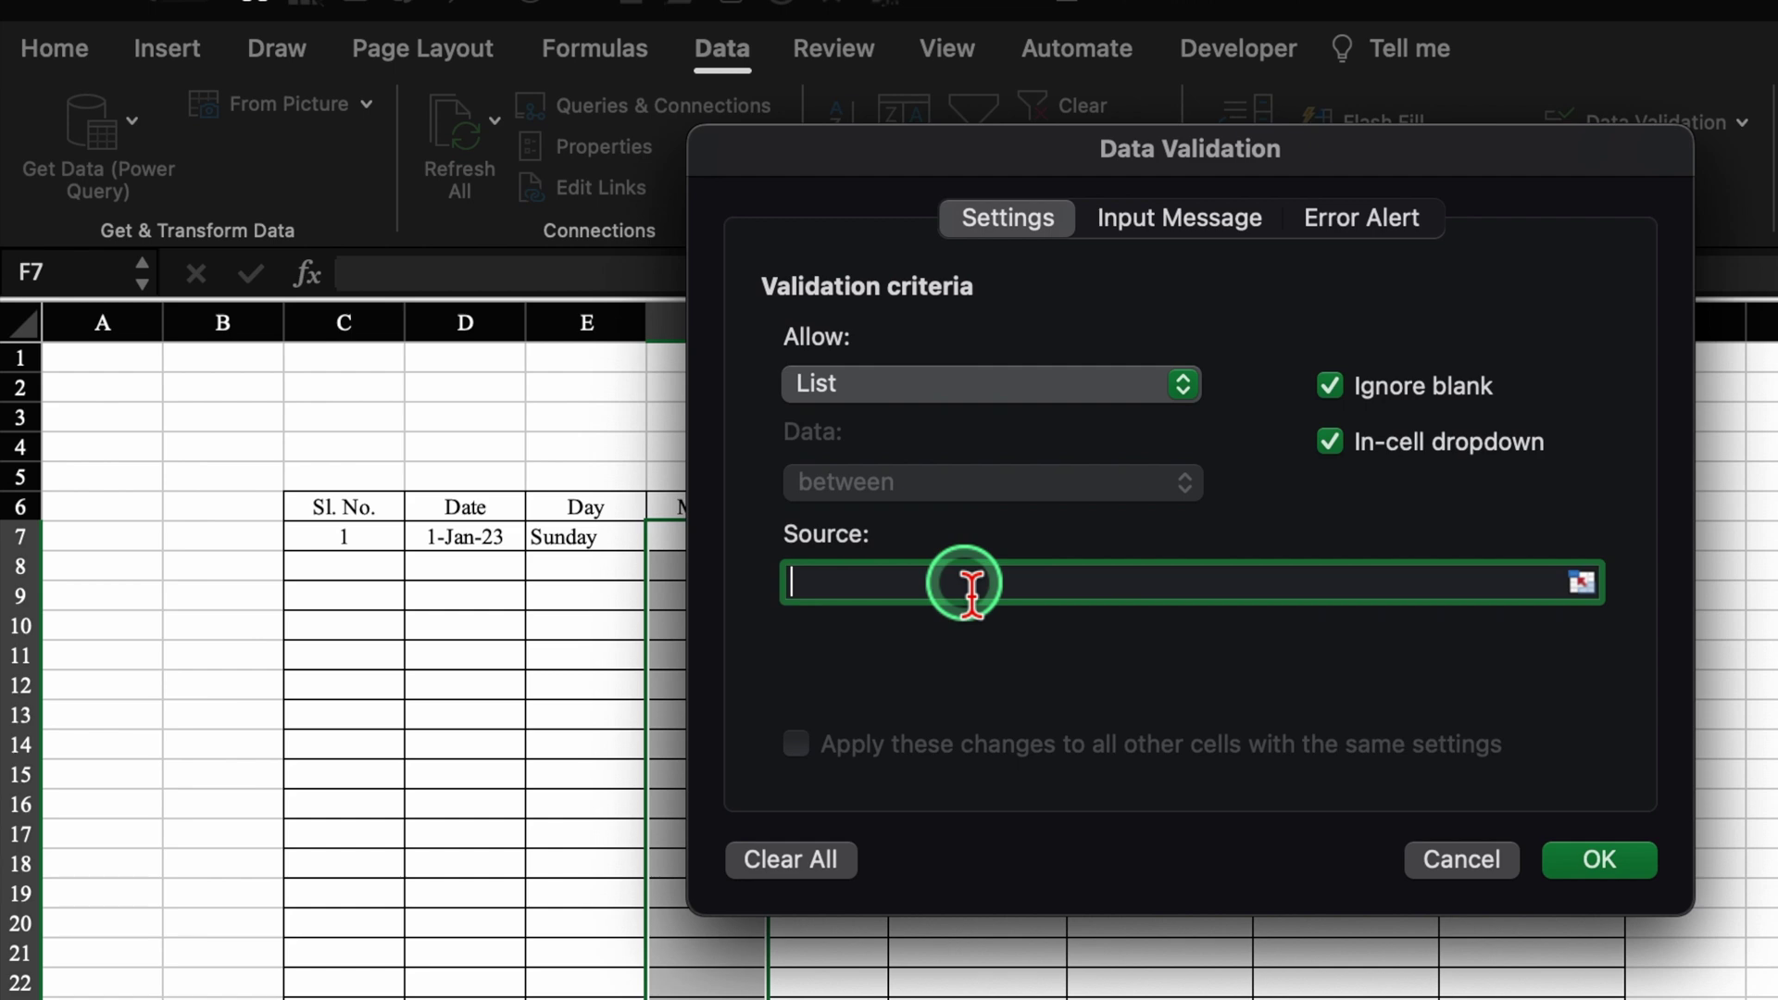
pyautogui.write('January,February,March')
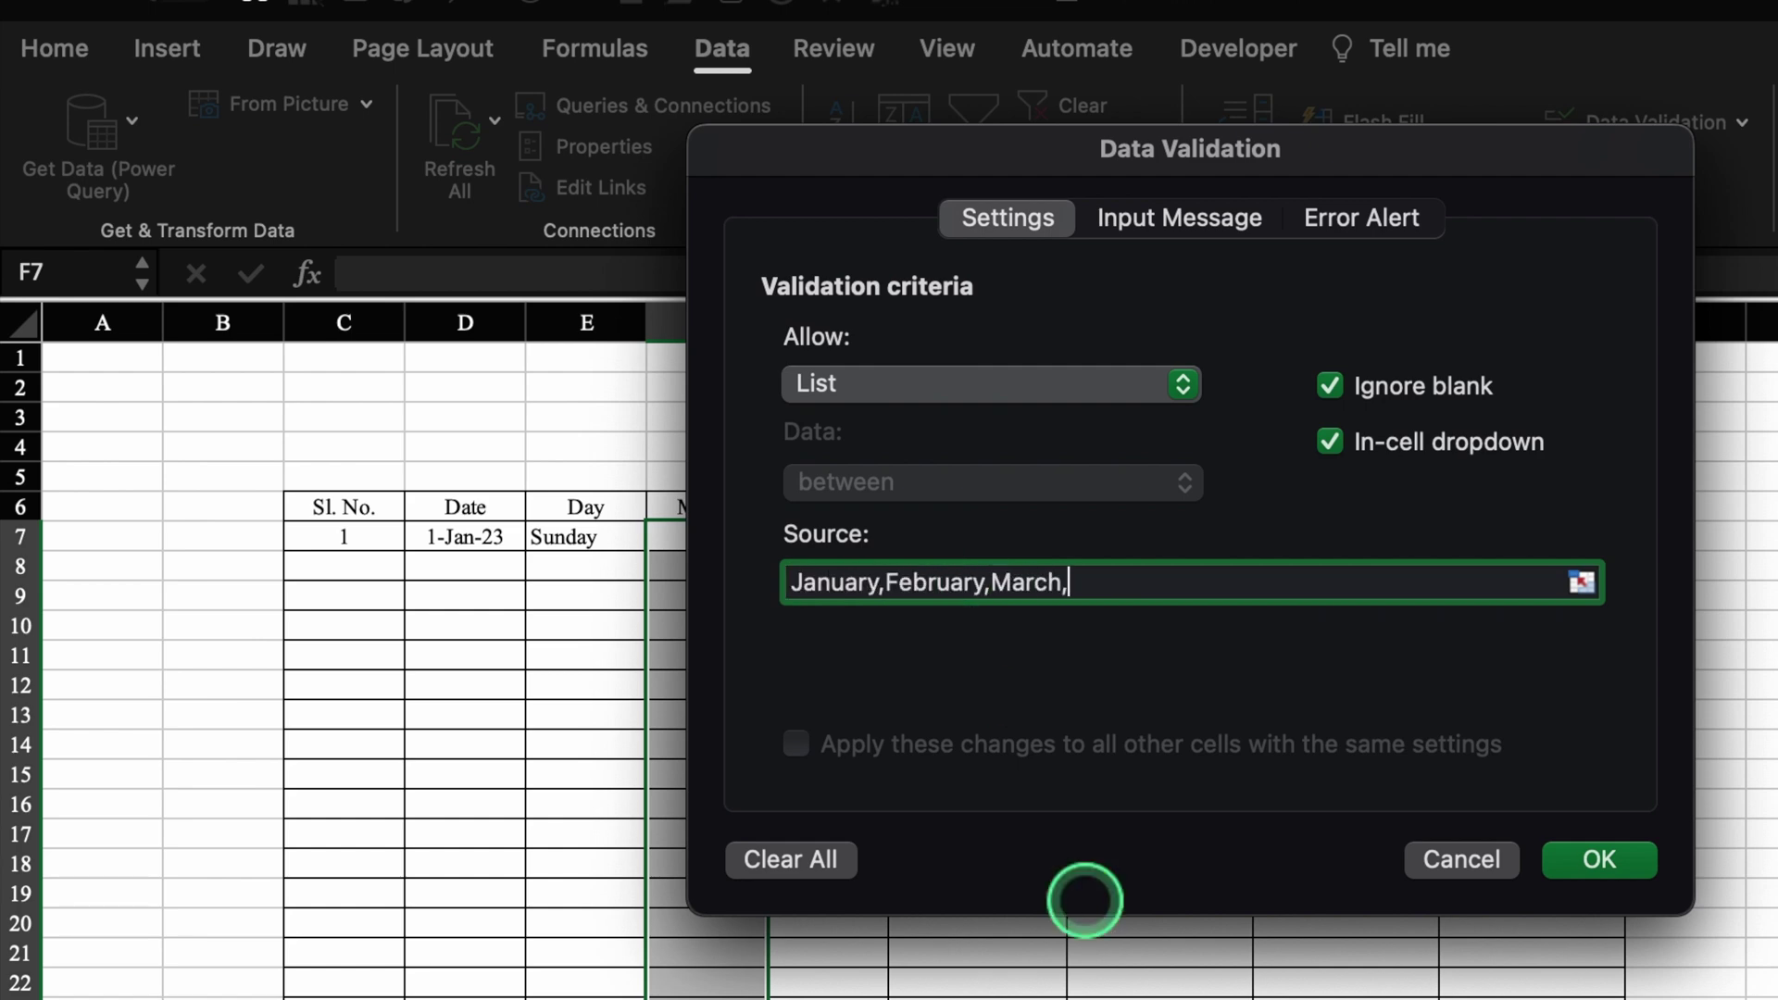
pyautogui.write(',April,May,June,July,August,September,October,November,December')
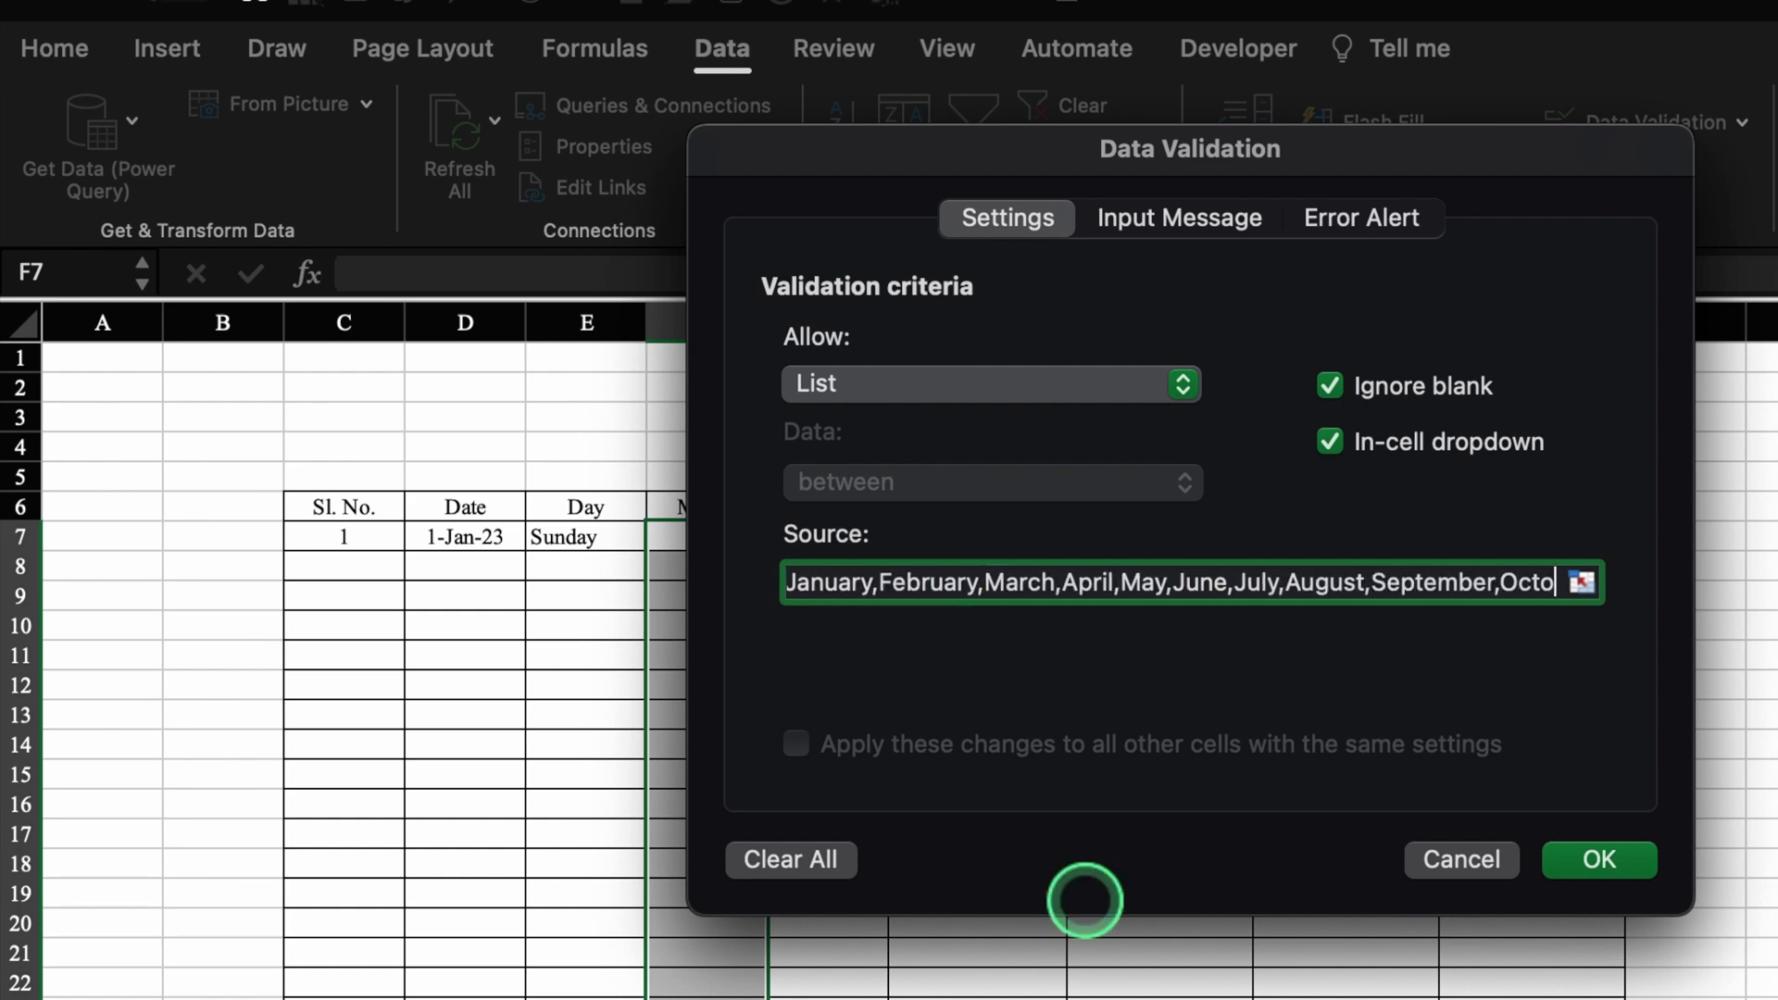
pyautogui.click(1599, 860)
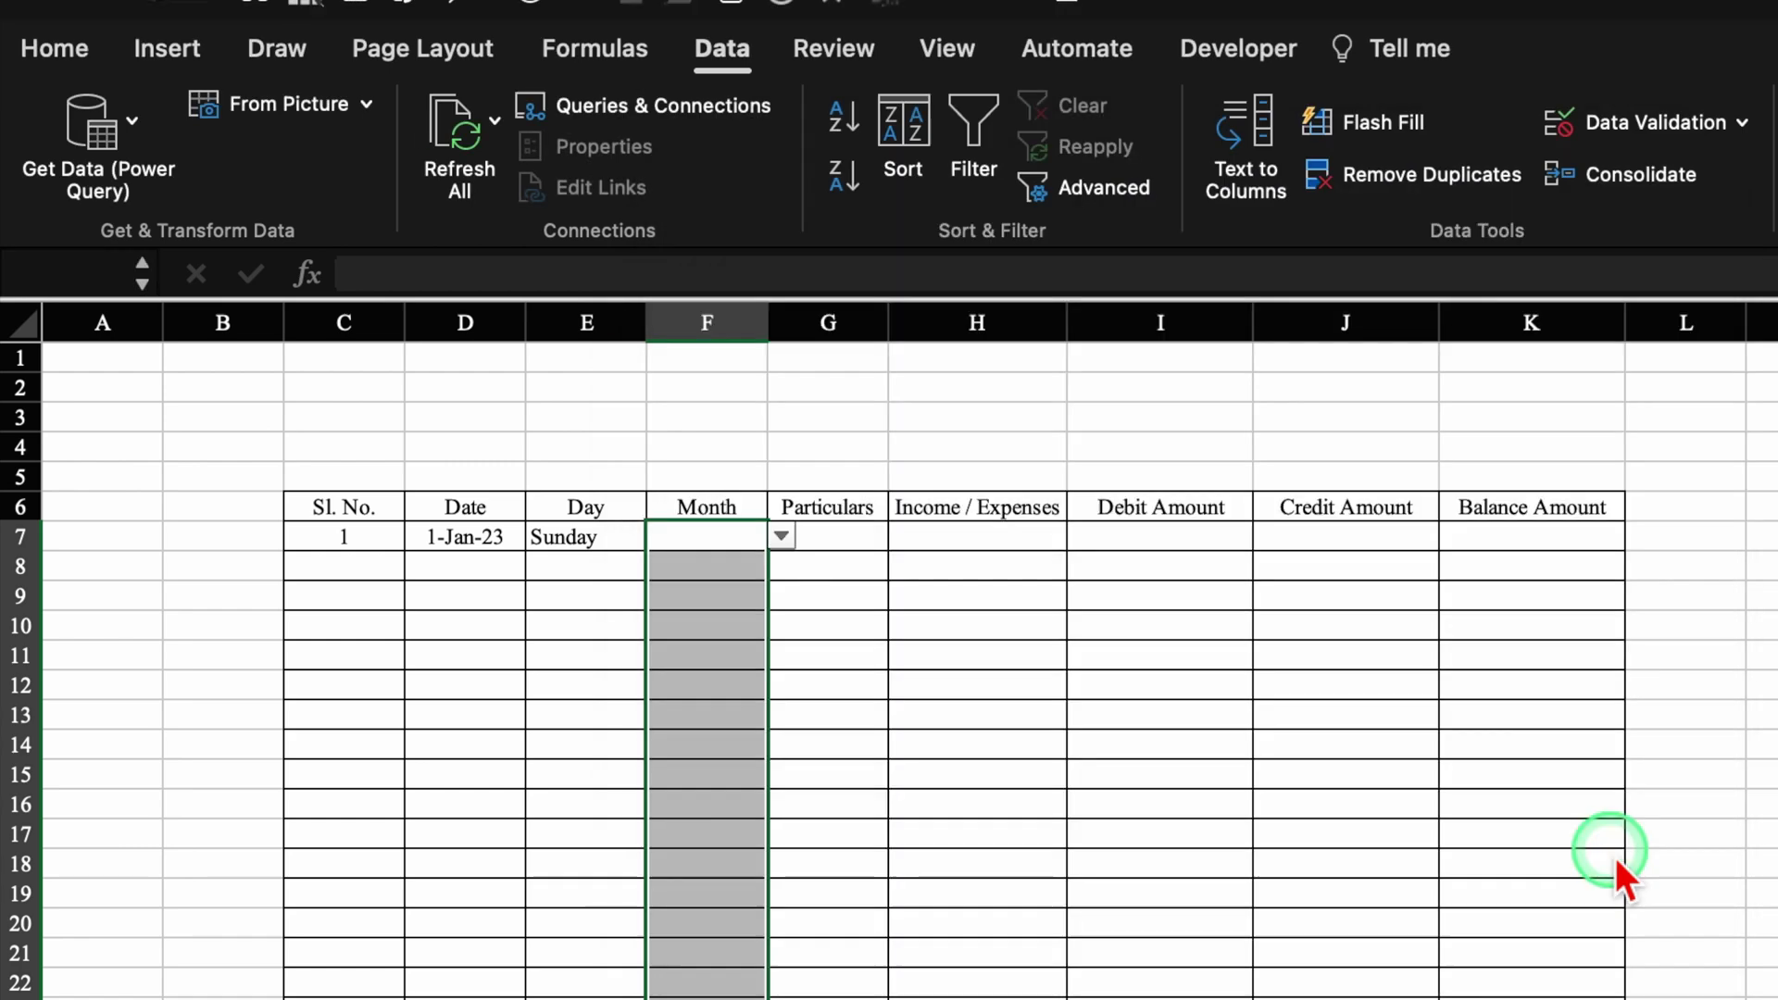
# Choose January from the month dropdown in F7 and check a dropdown cell further down the Month column
pyautogui.click(730, 569)
pyautogui.click(741, 541)
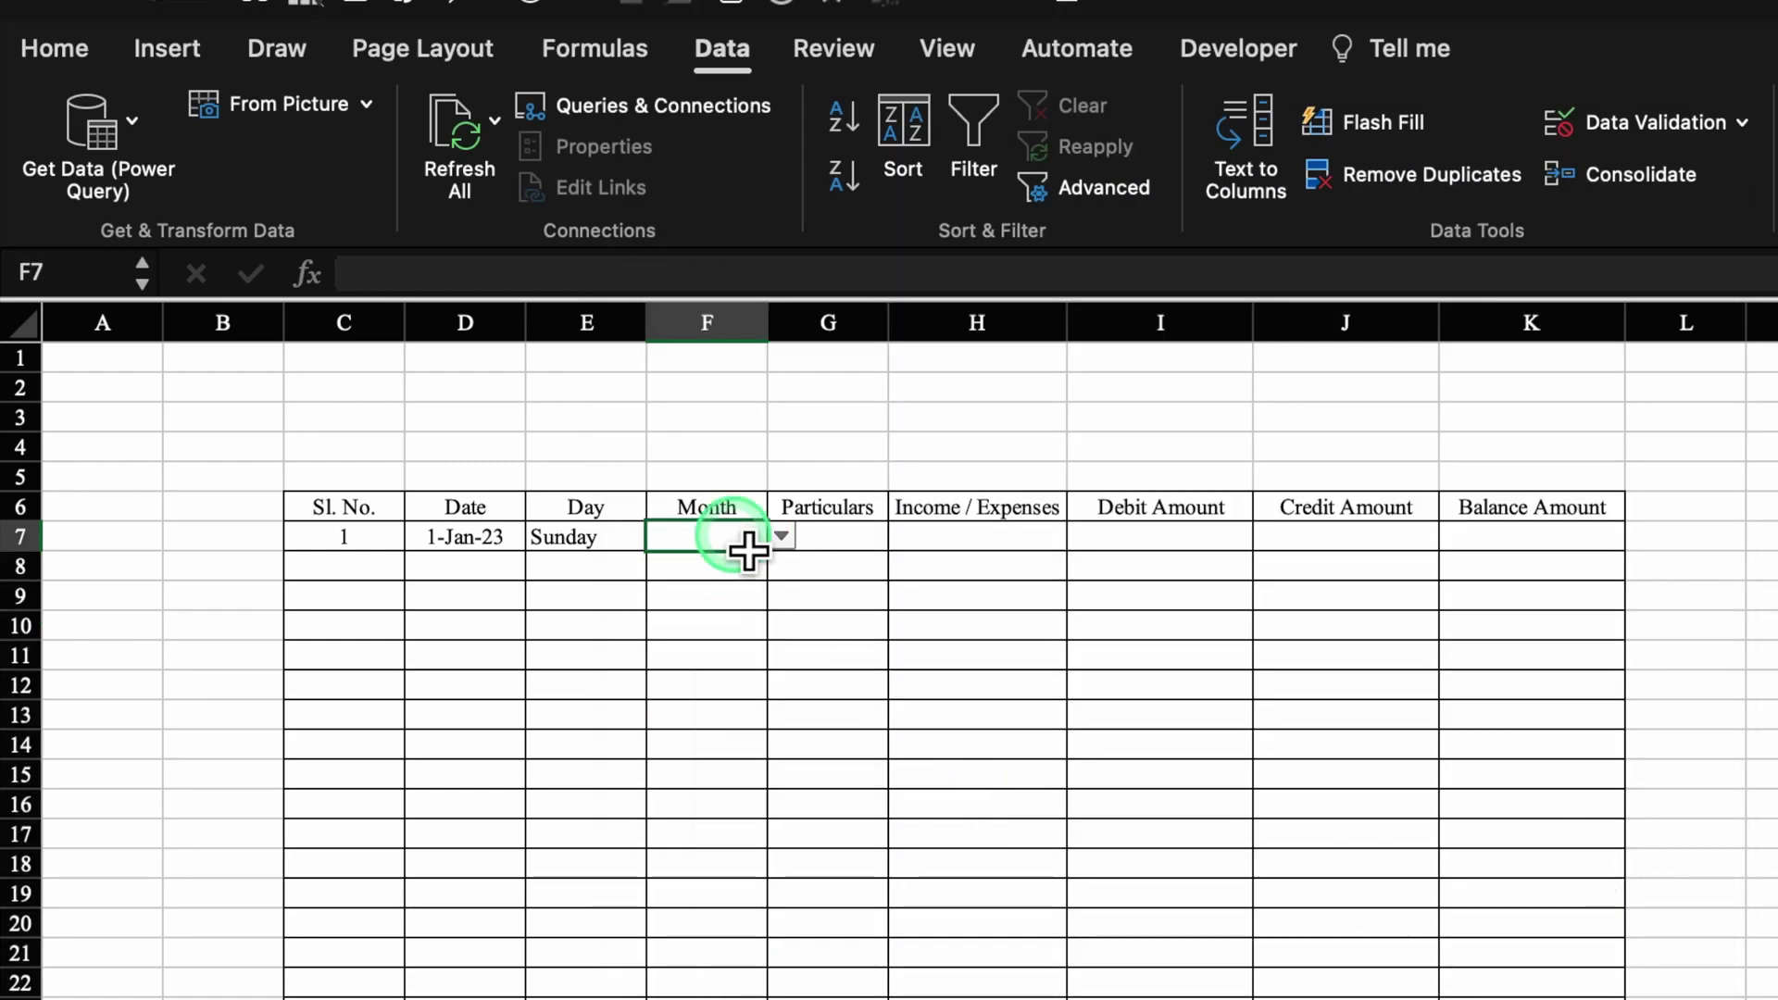
pyautogui.click(784, 537)
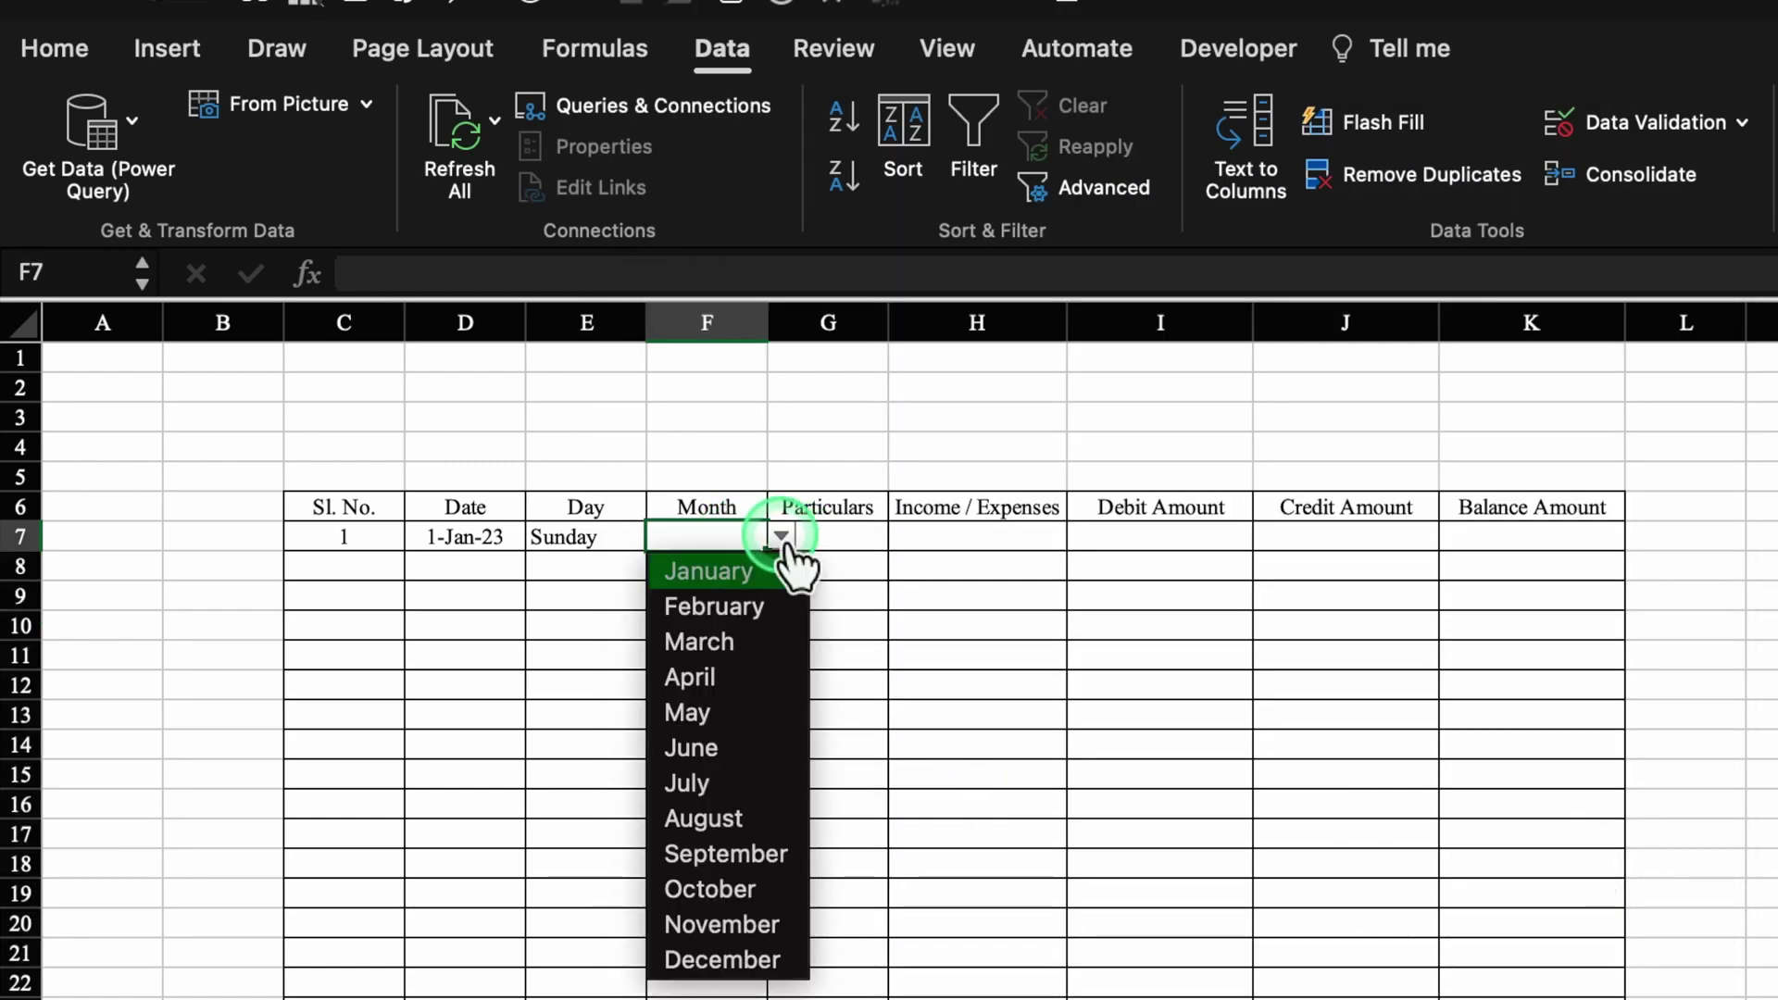
pyautogui.click(738, 576)
pyautogui.click(731, 655)
# Widen the Particulars column and fill the dates from D7 down to 18-Jan-23
pyautogui.click(846, 320)
pyautogui.moveTo(899, 324); pyautogui.dragTo(1061, 398)
pyautogui.click(464, 537)
pyautogui.moveTo(525, 551); pyautogui.dragTo(540, 993)
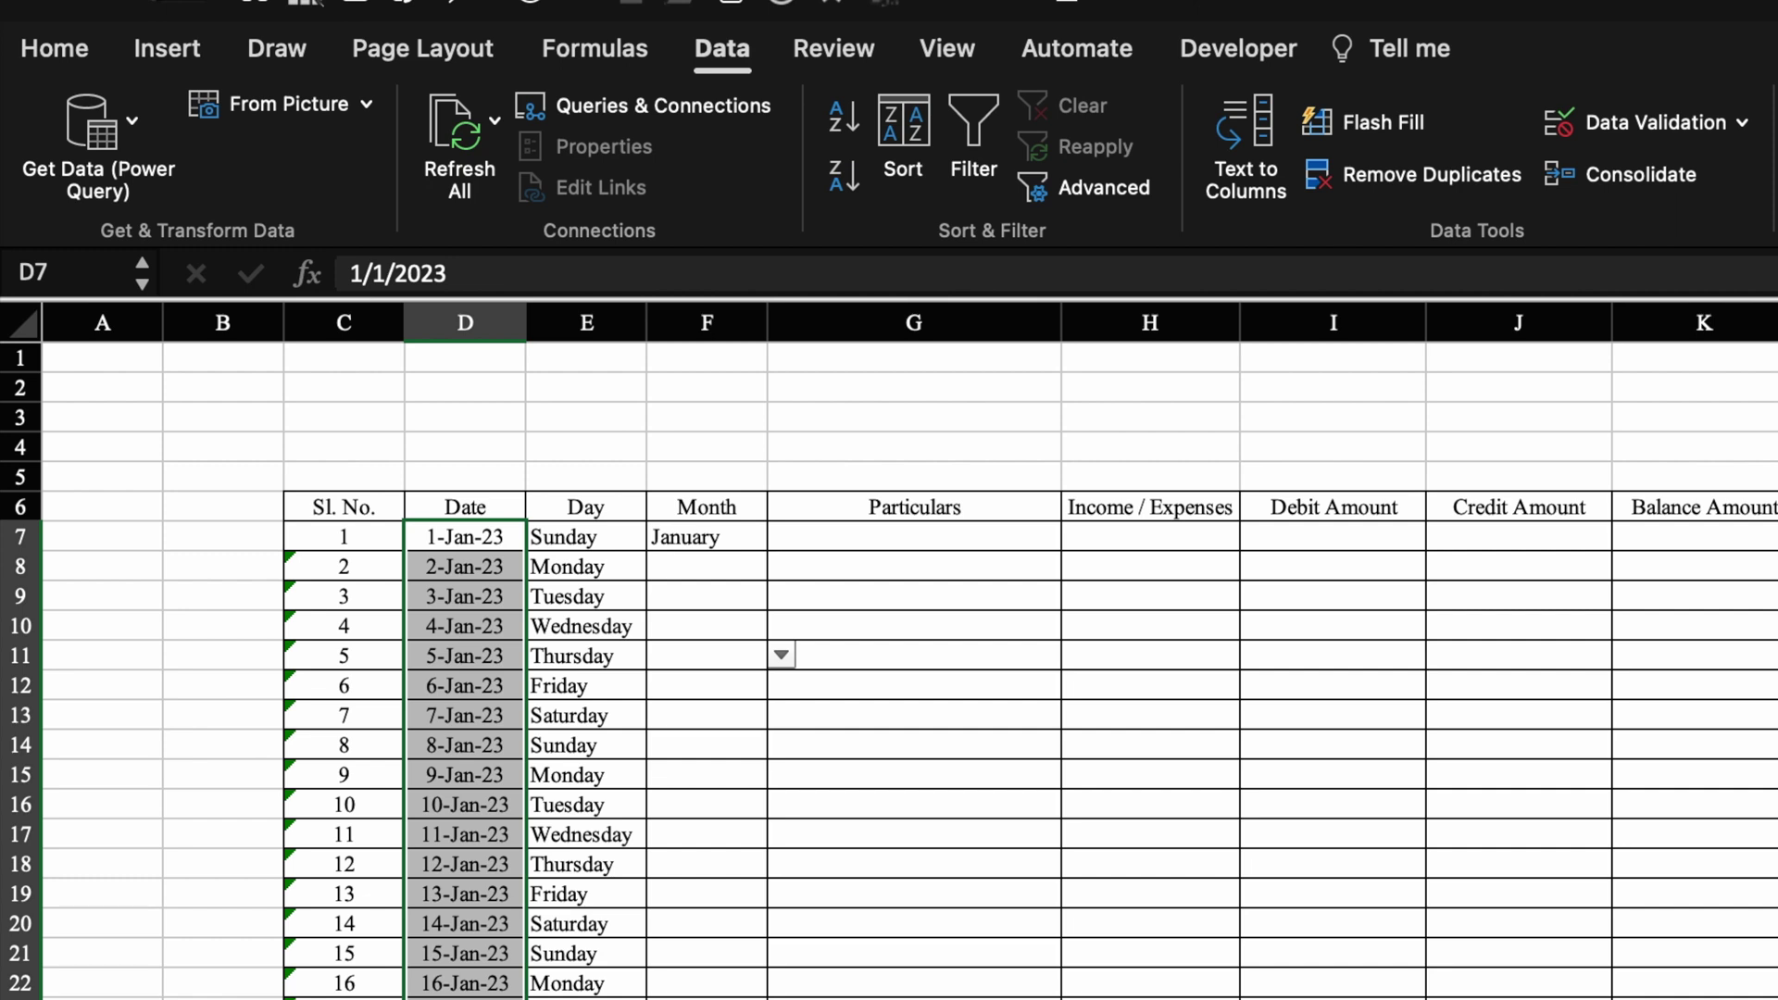
# Ignore the "Formula Omits Adjacent Cells" error for the serial number cells from C8 down
pyautogui.moveTo(347, 567); pyautogui.dragTo(358, 996)
pyautogui.click(244, 579)
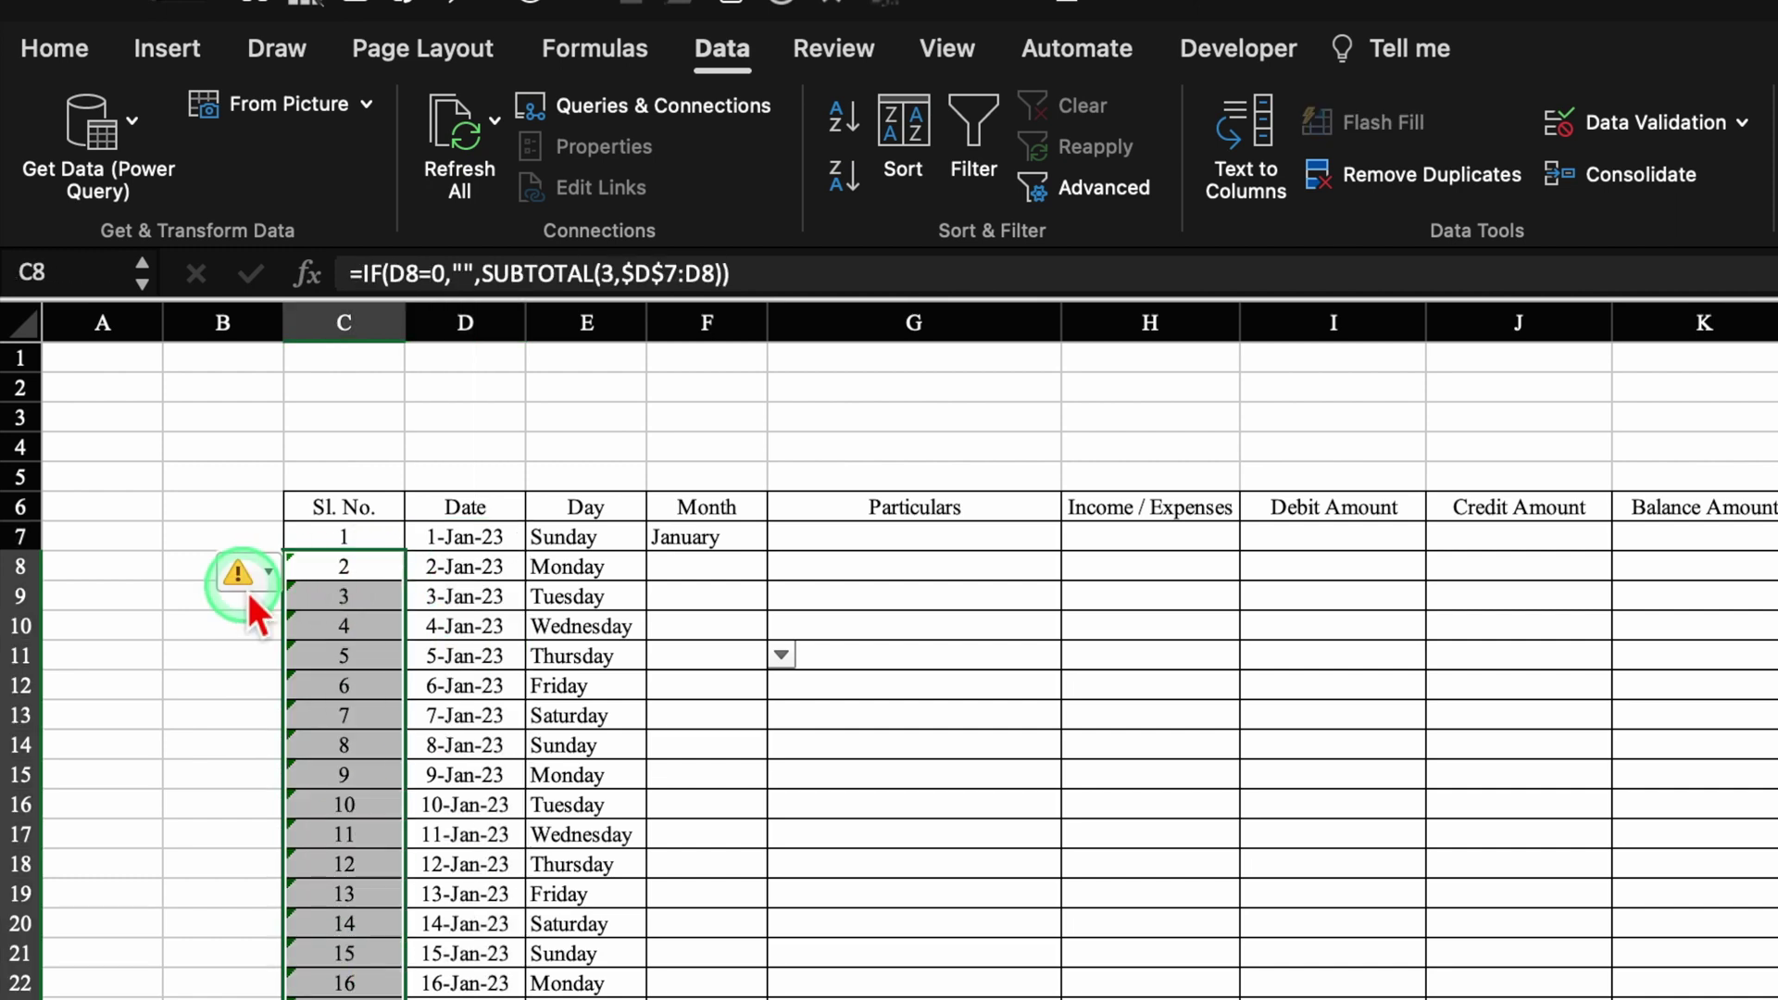
pyautogui.click(270, 570)
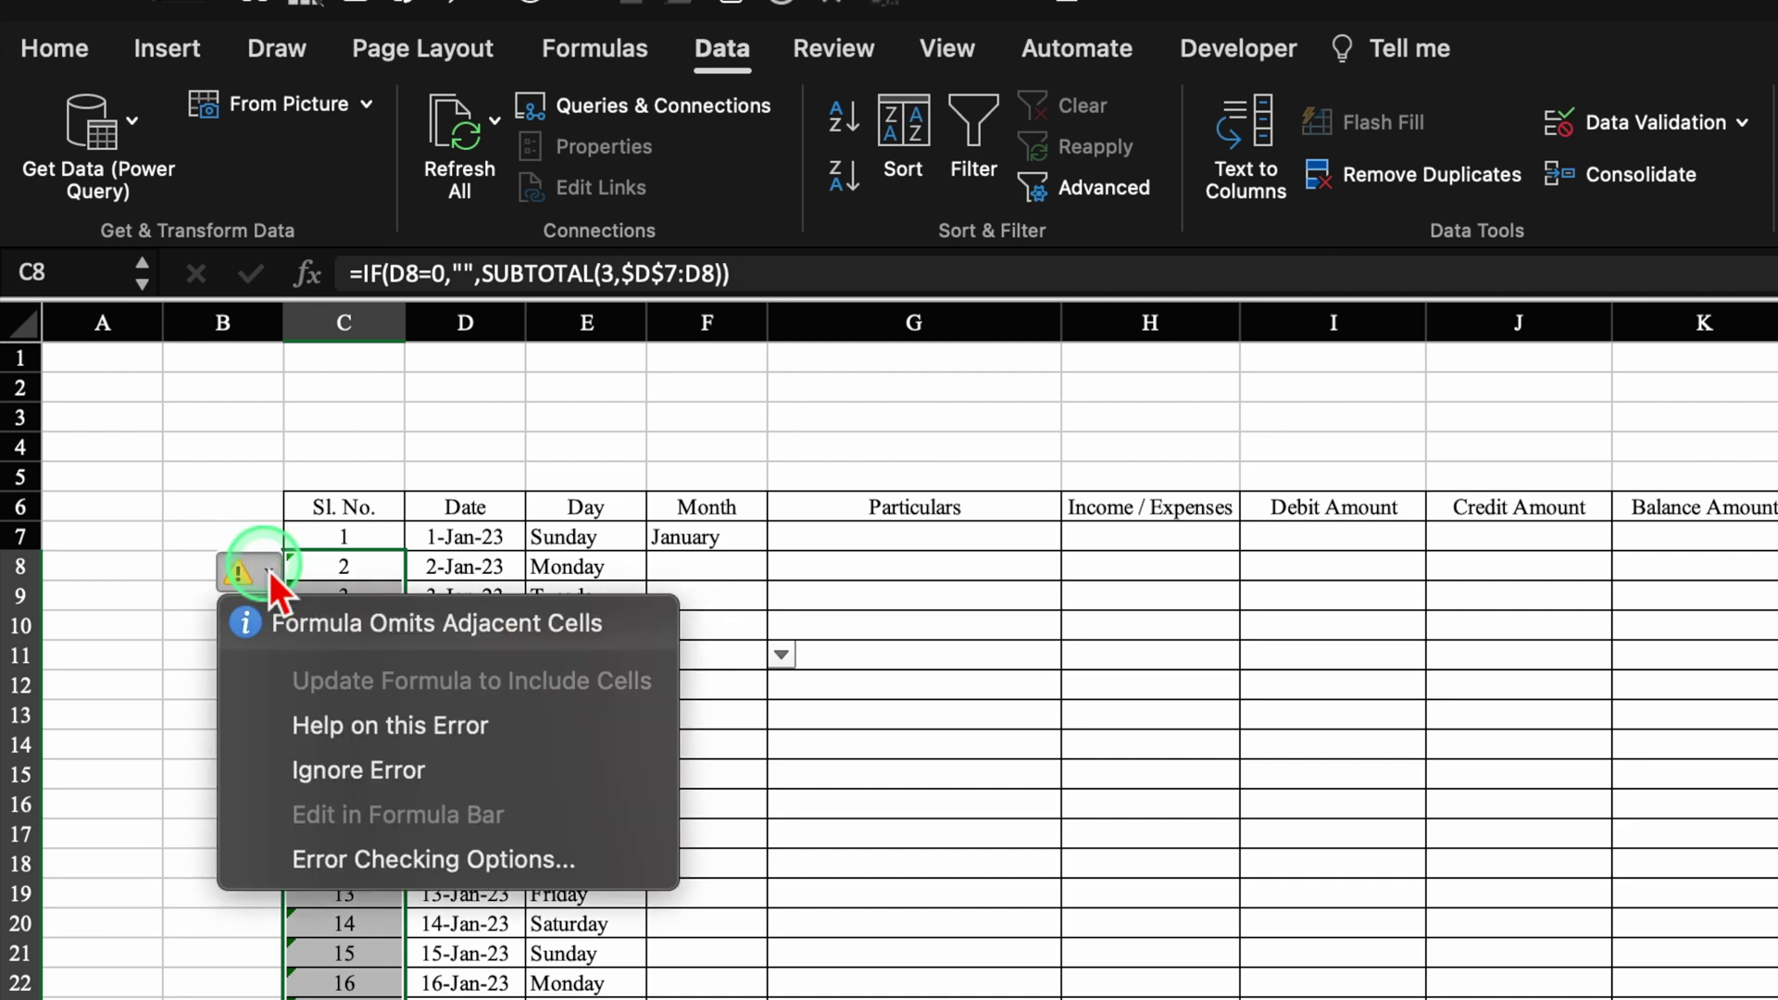
pyautogui.click(402, 777)
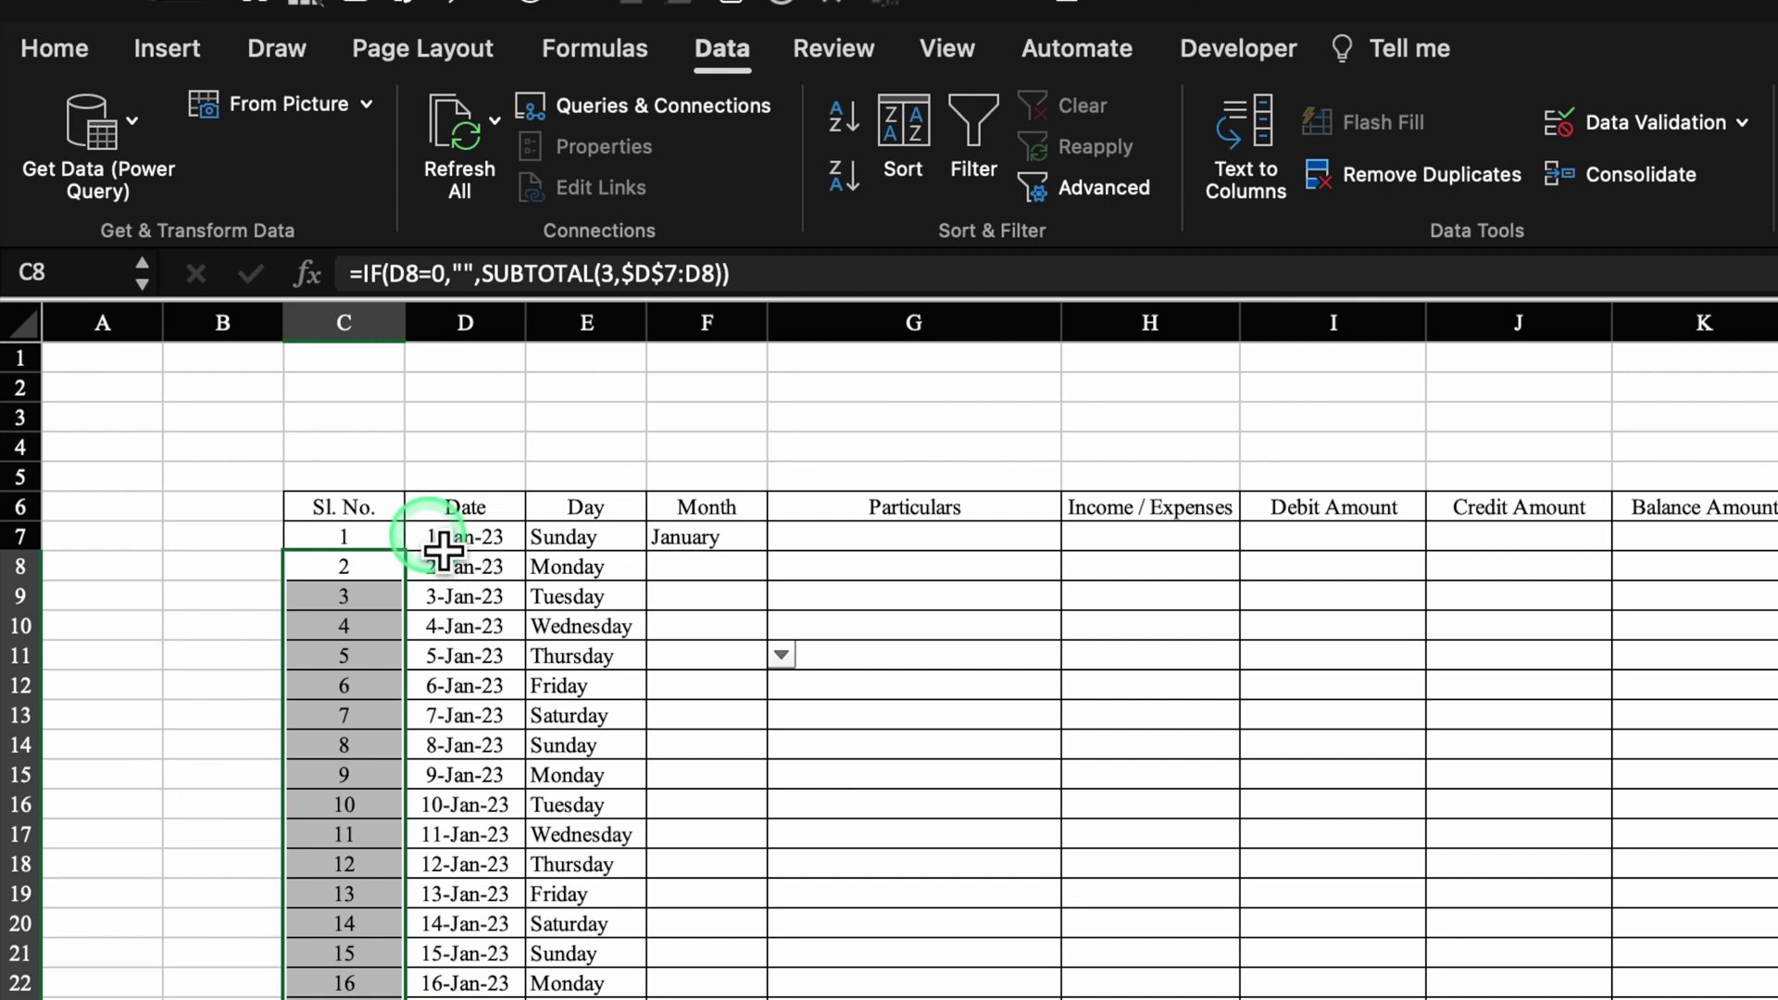
pyautogui.click(206, 889)
# Copy January from F7 down to F24 so every dated row has the same month
pyautogui.click(746, 602)
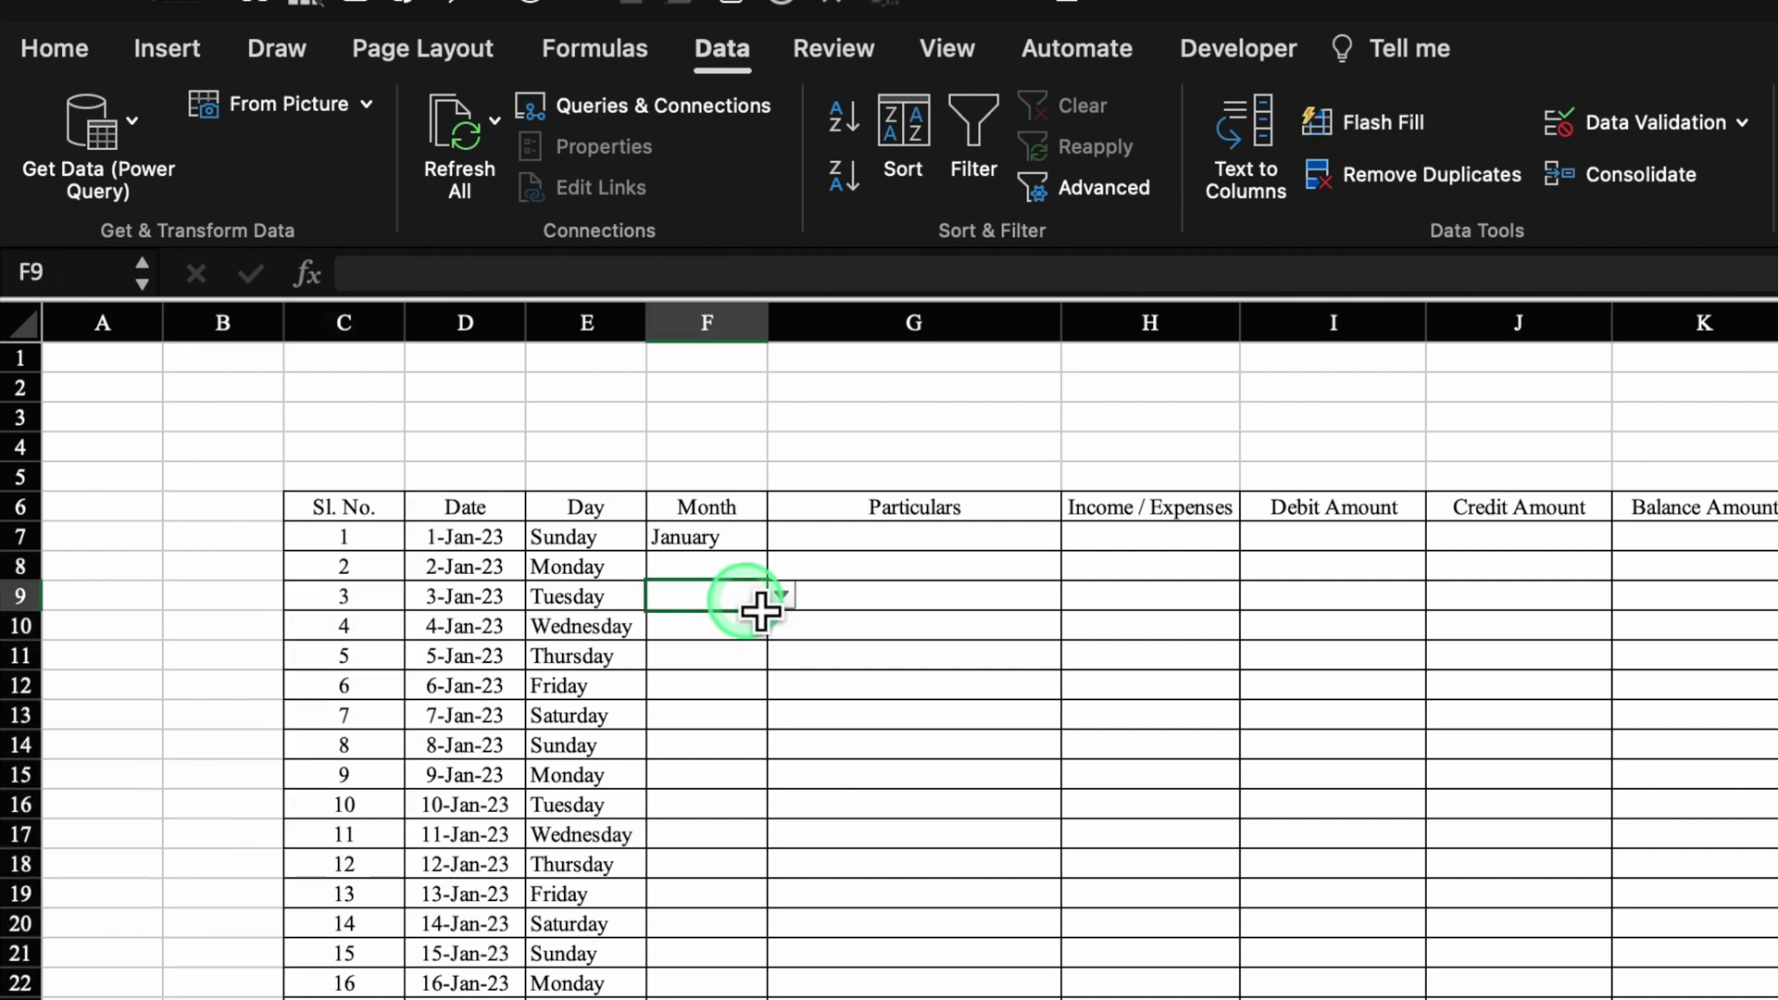
pyautogui.click(751, 545)
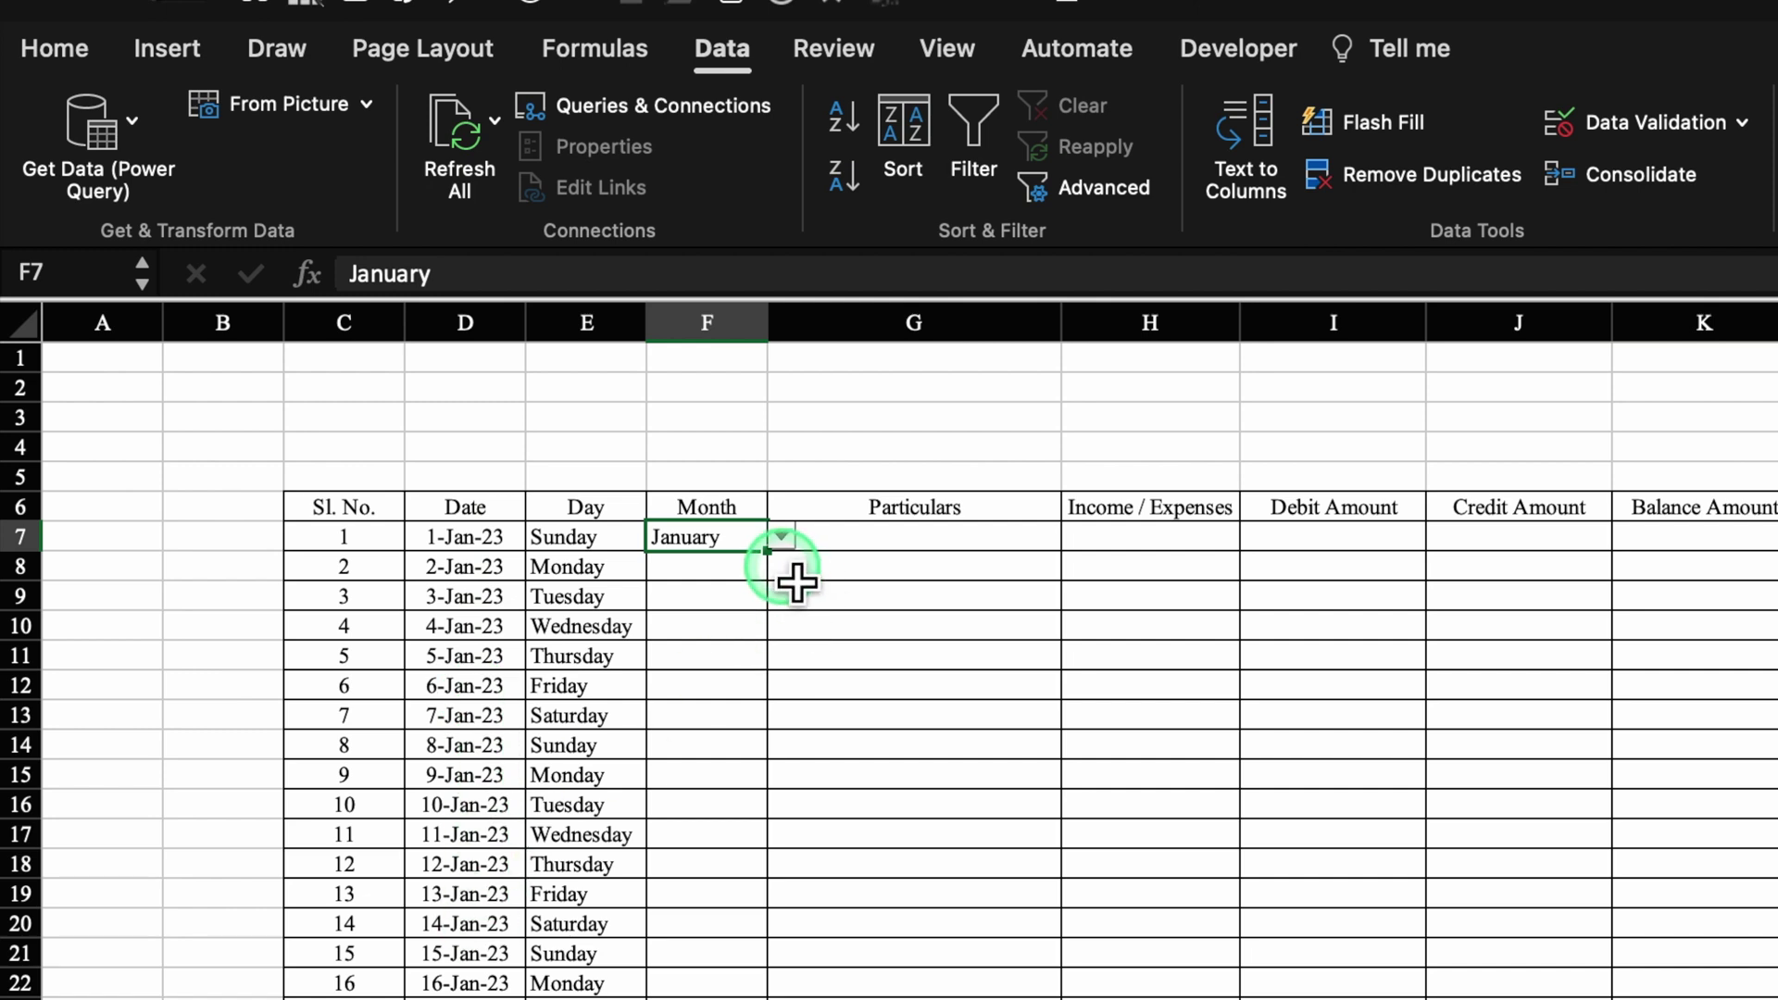
pyautogui.moveTo(778, 559); pyautogui.dragTo(761, 999)
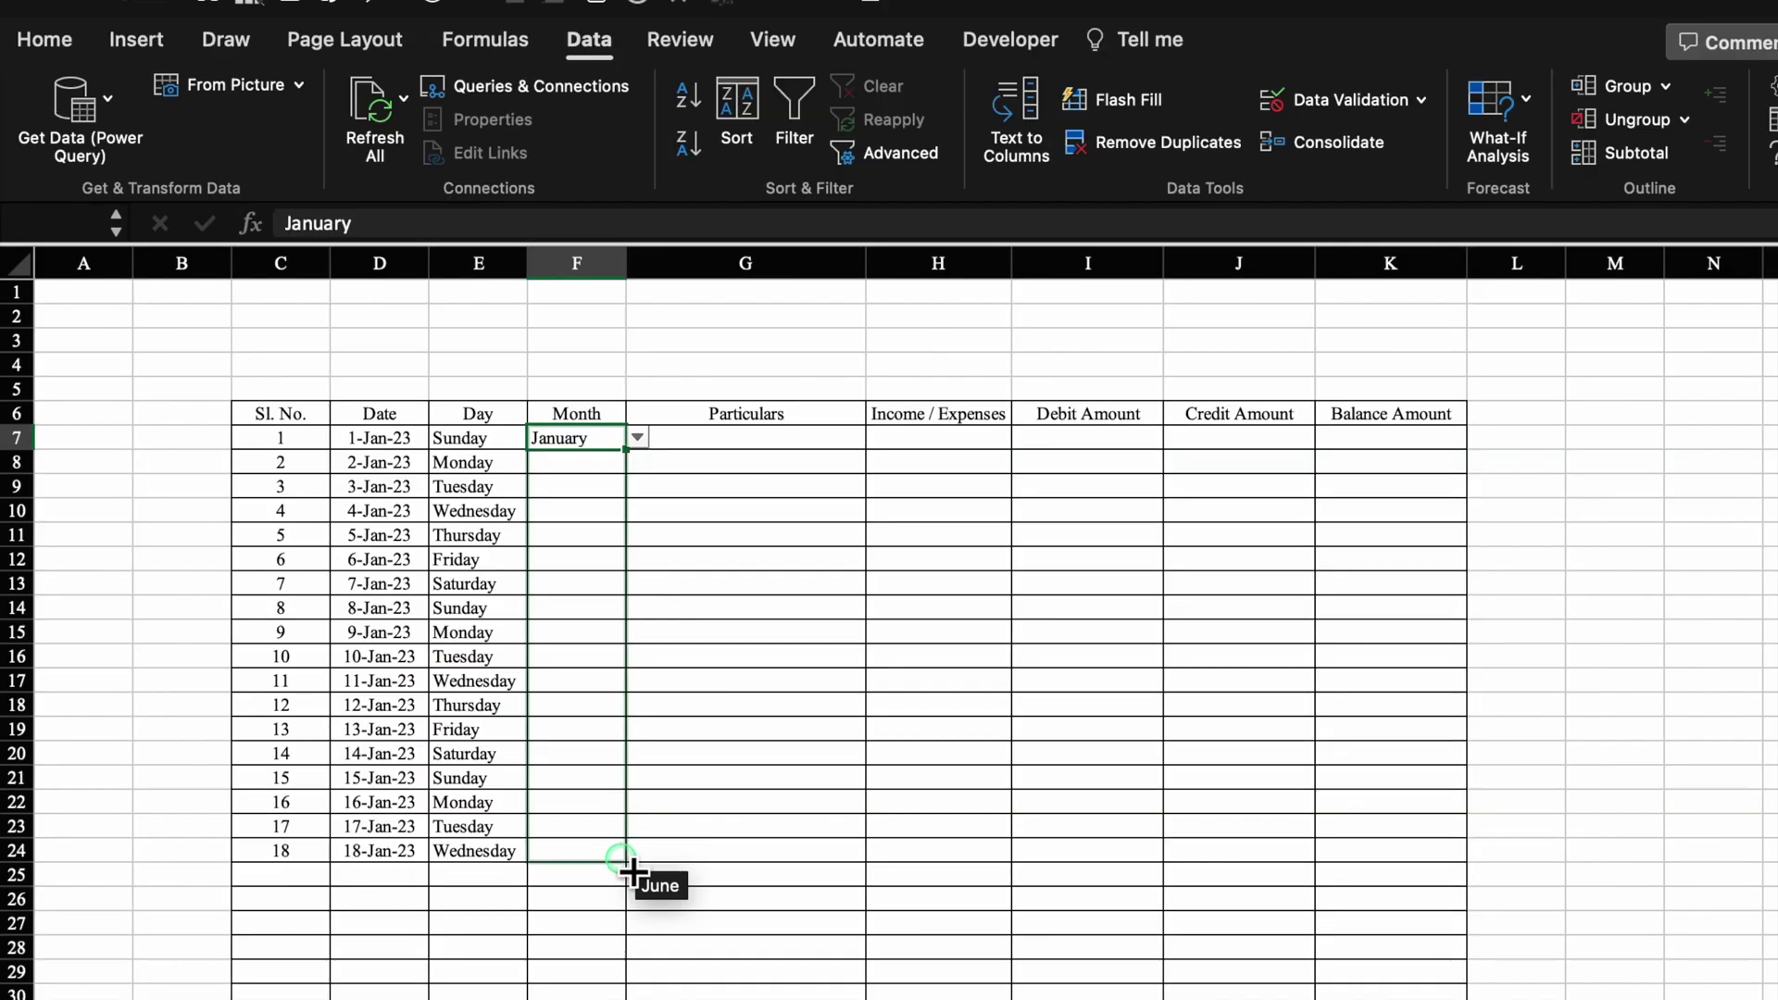
pyautogui.moveTo(626, 871); pyautogui.dragTo(607, 879)
pyautogui.click(598, 889)
pyautogui.click(639, 920)
# Enter the particulars Salary Received, Rent Received, Slary Given to staff and Rent given to shop owner in G7 to G10
pyautogui.click(761, 439)
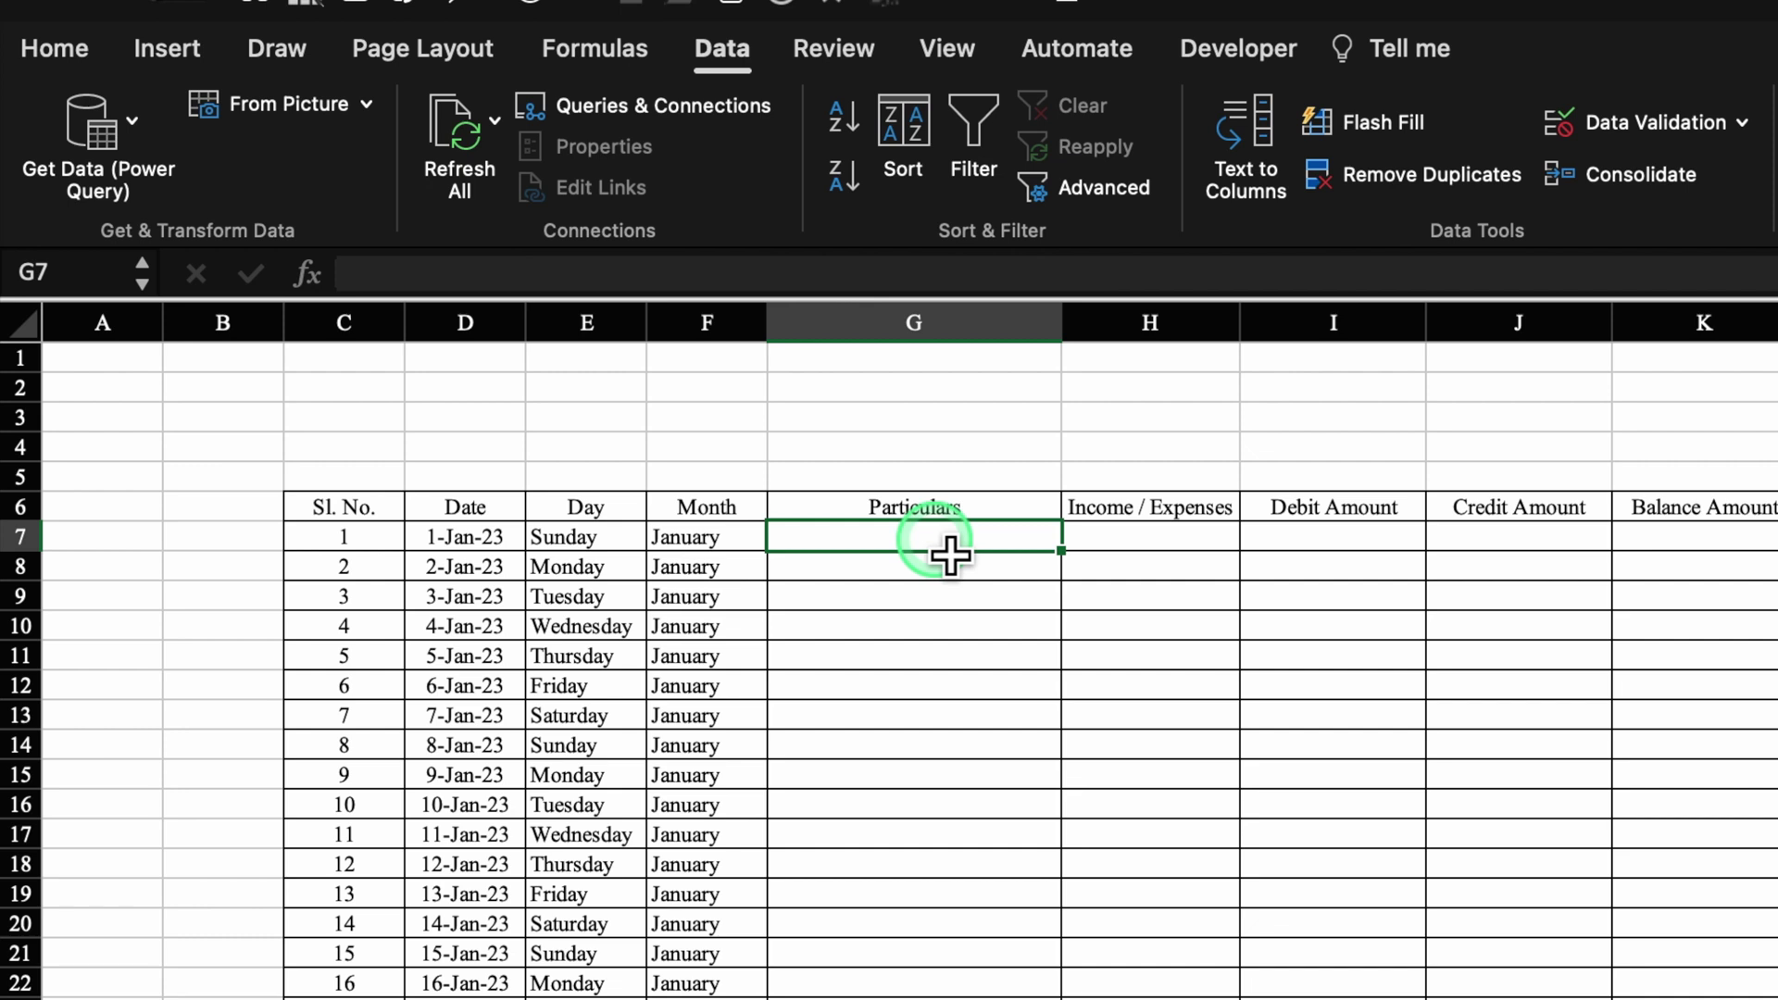
pyautogui.write('Salary Received')
pyautogui.press('Return')
pyautogui.write('Rent ')
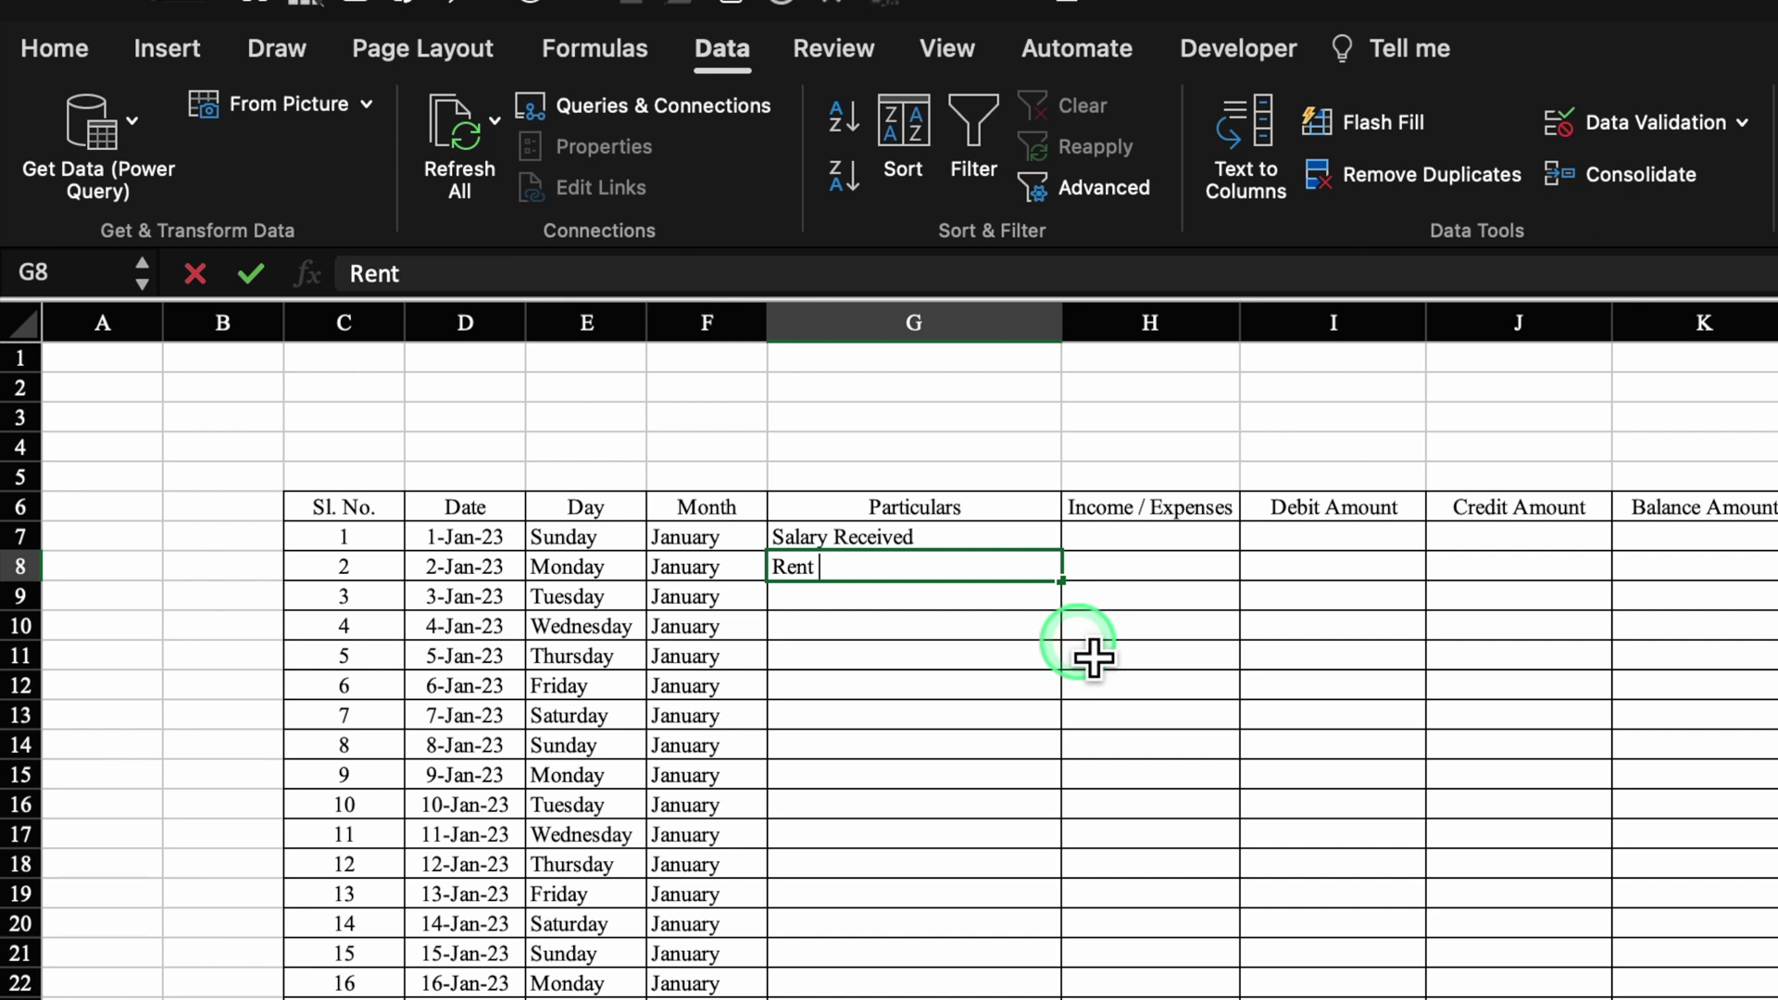
pyautogui.write('Received')
pyautogui.press('Return')
pyautogui.write('Slary Given to staff')
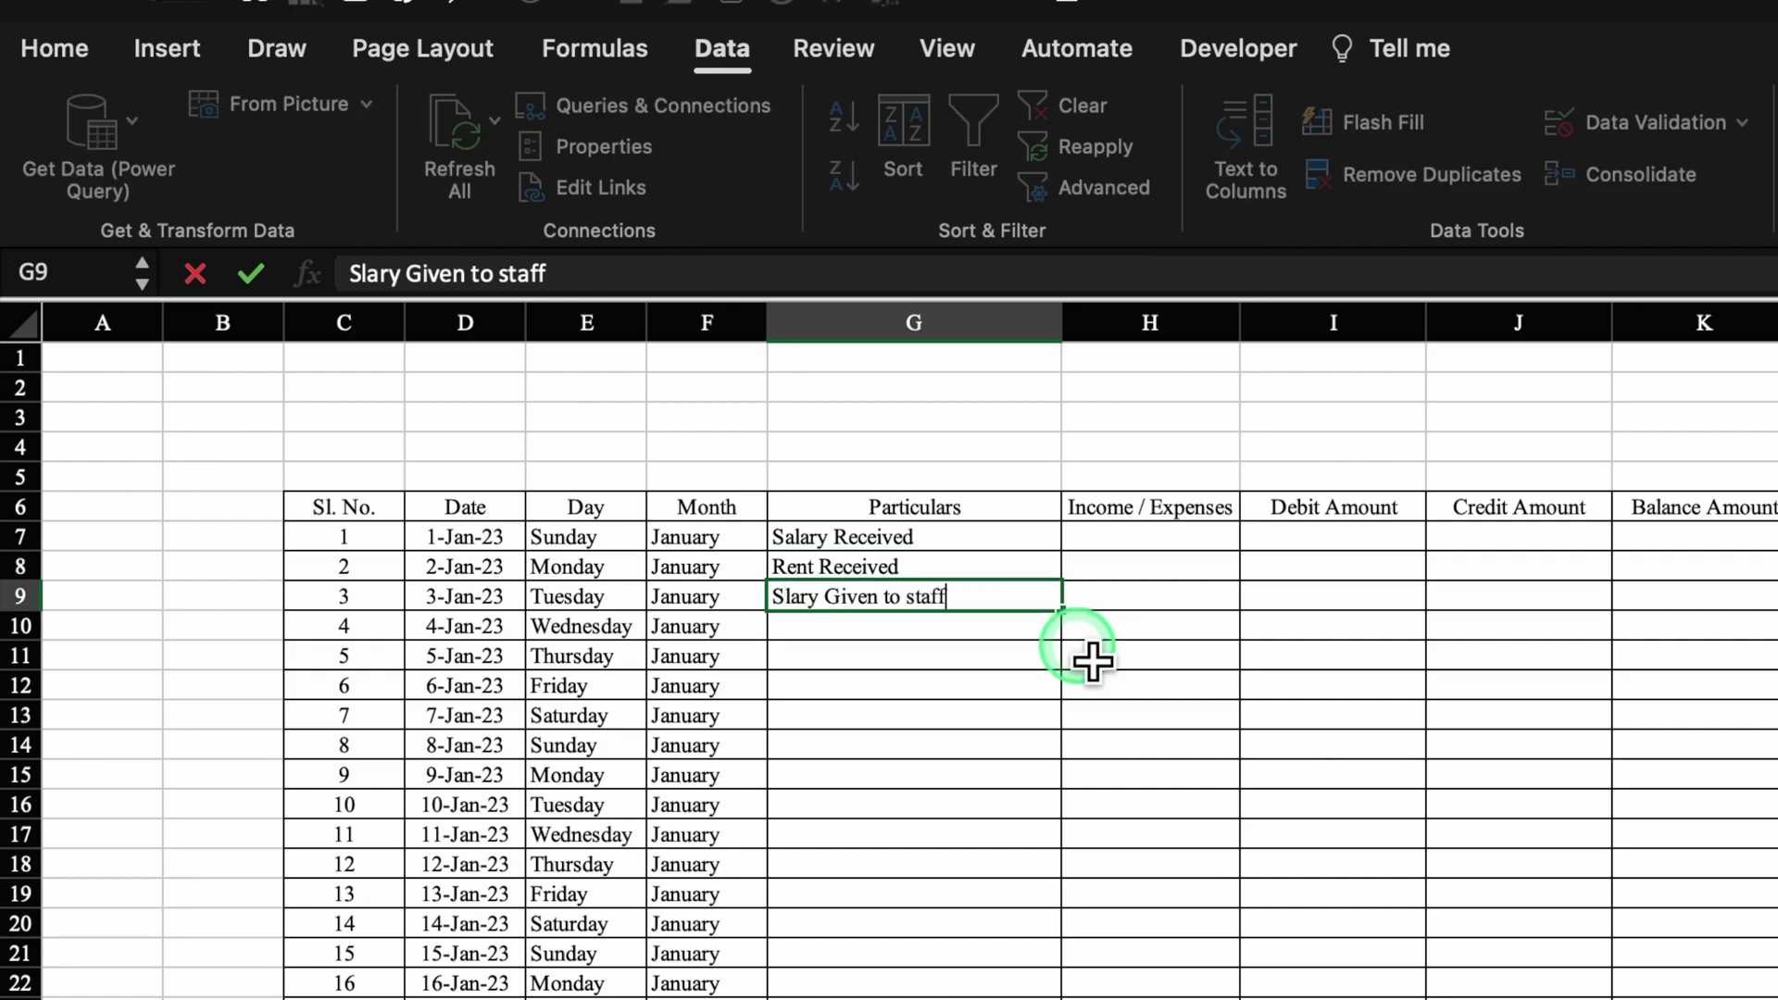
pyautogui.press('Return')
pyautogui.write('Rent ')
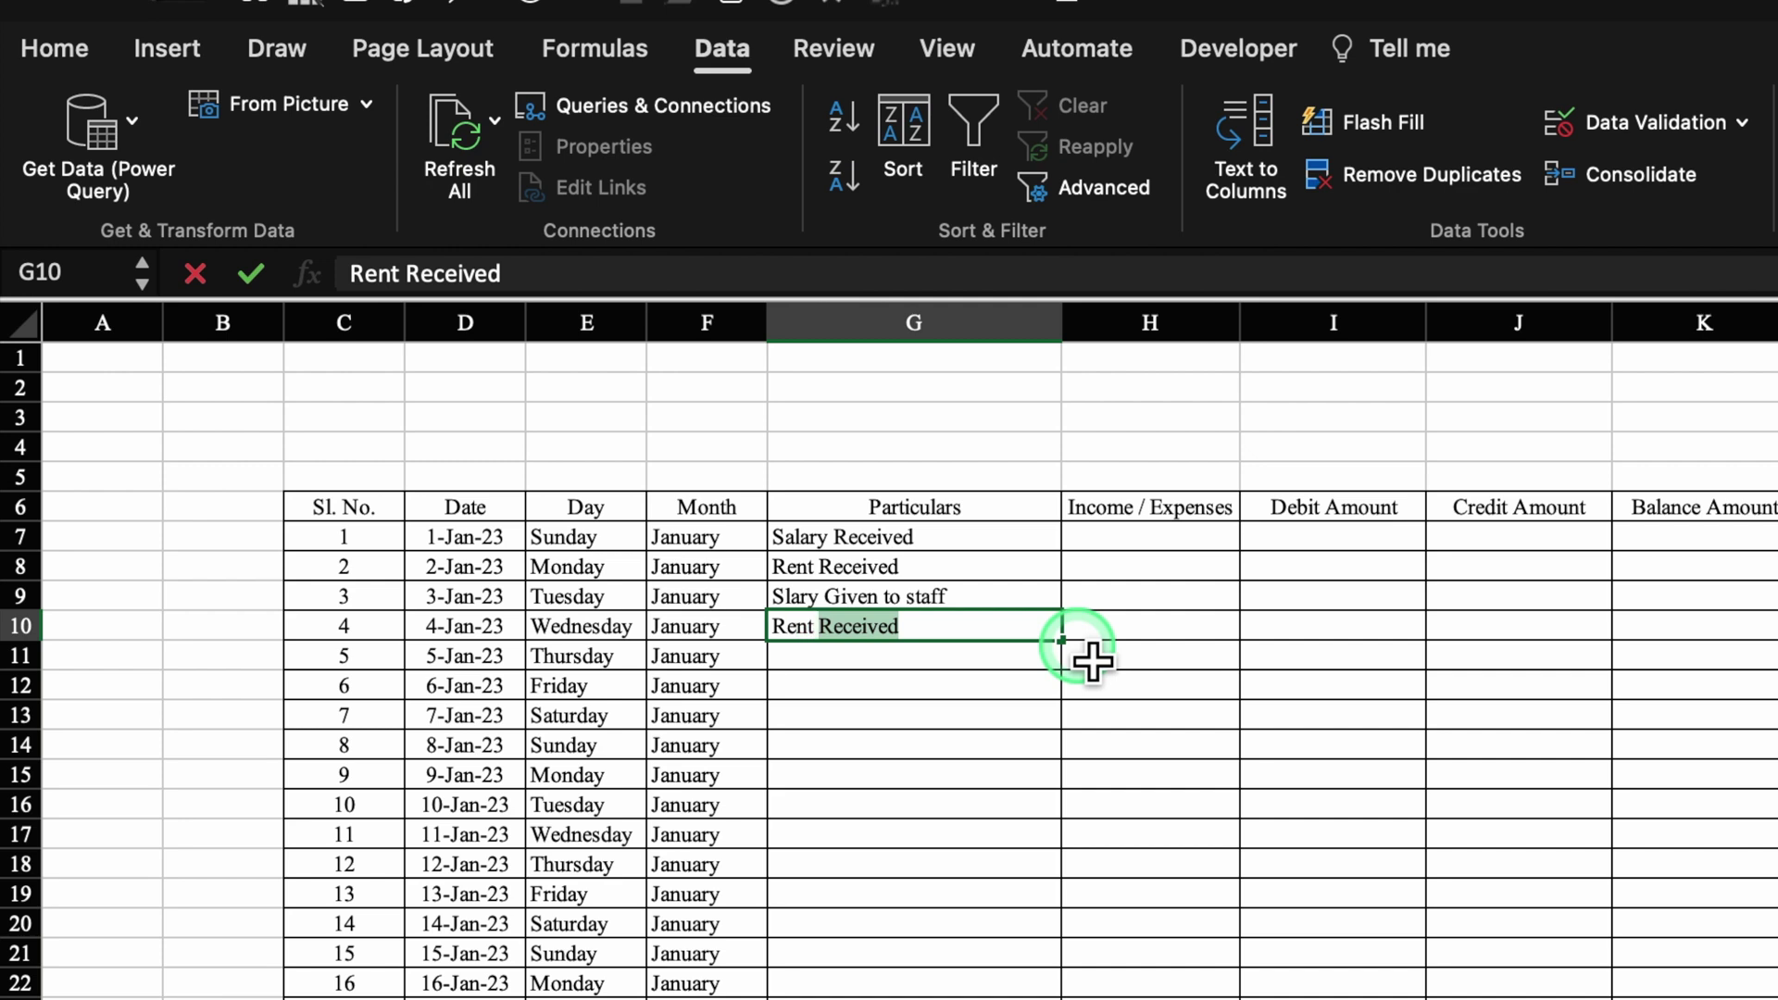
pyautogui.write('given to shop owner')
pyautogui.click(1195, 774)
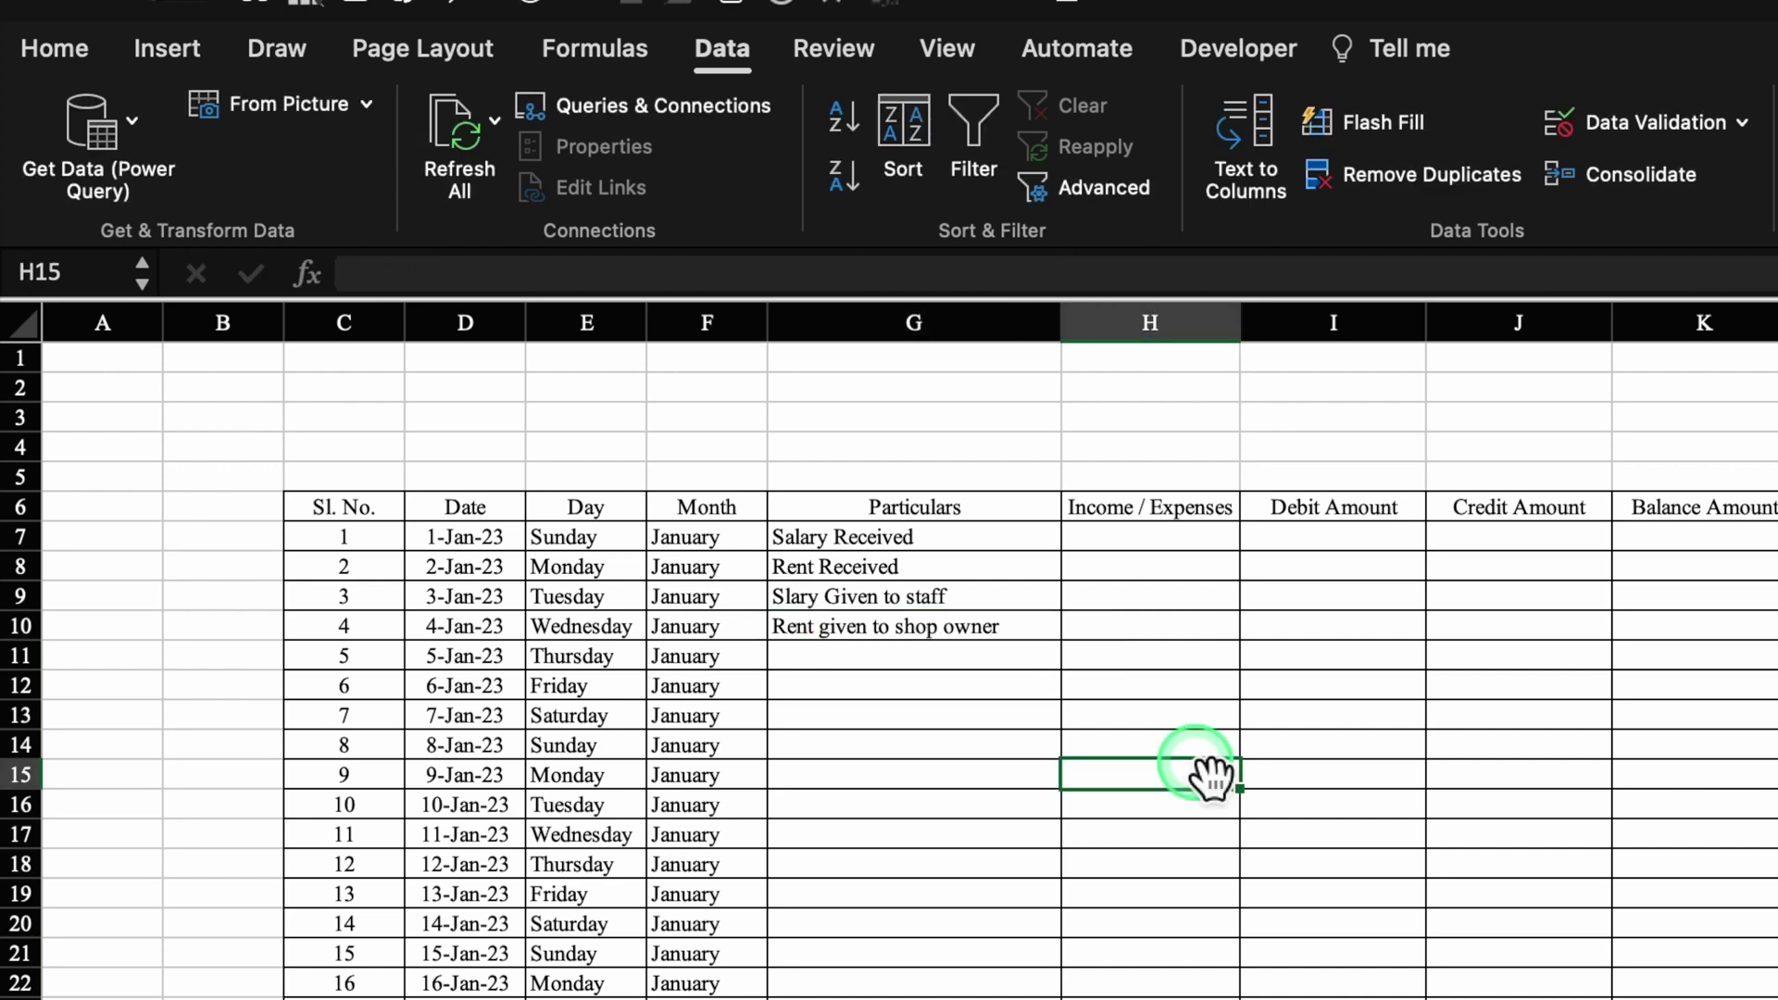
# Enter 15000 in J7 as the credit amount for Salary Received
pyautogui.click(1572, 546)
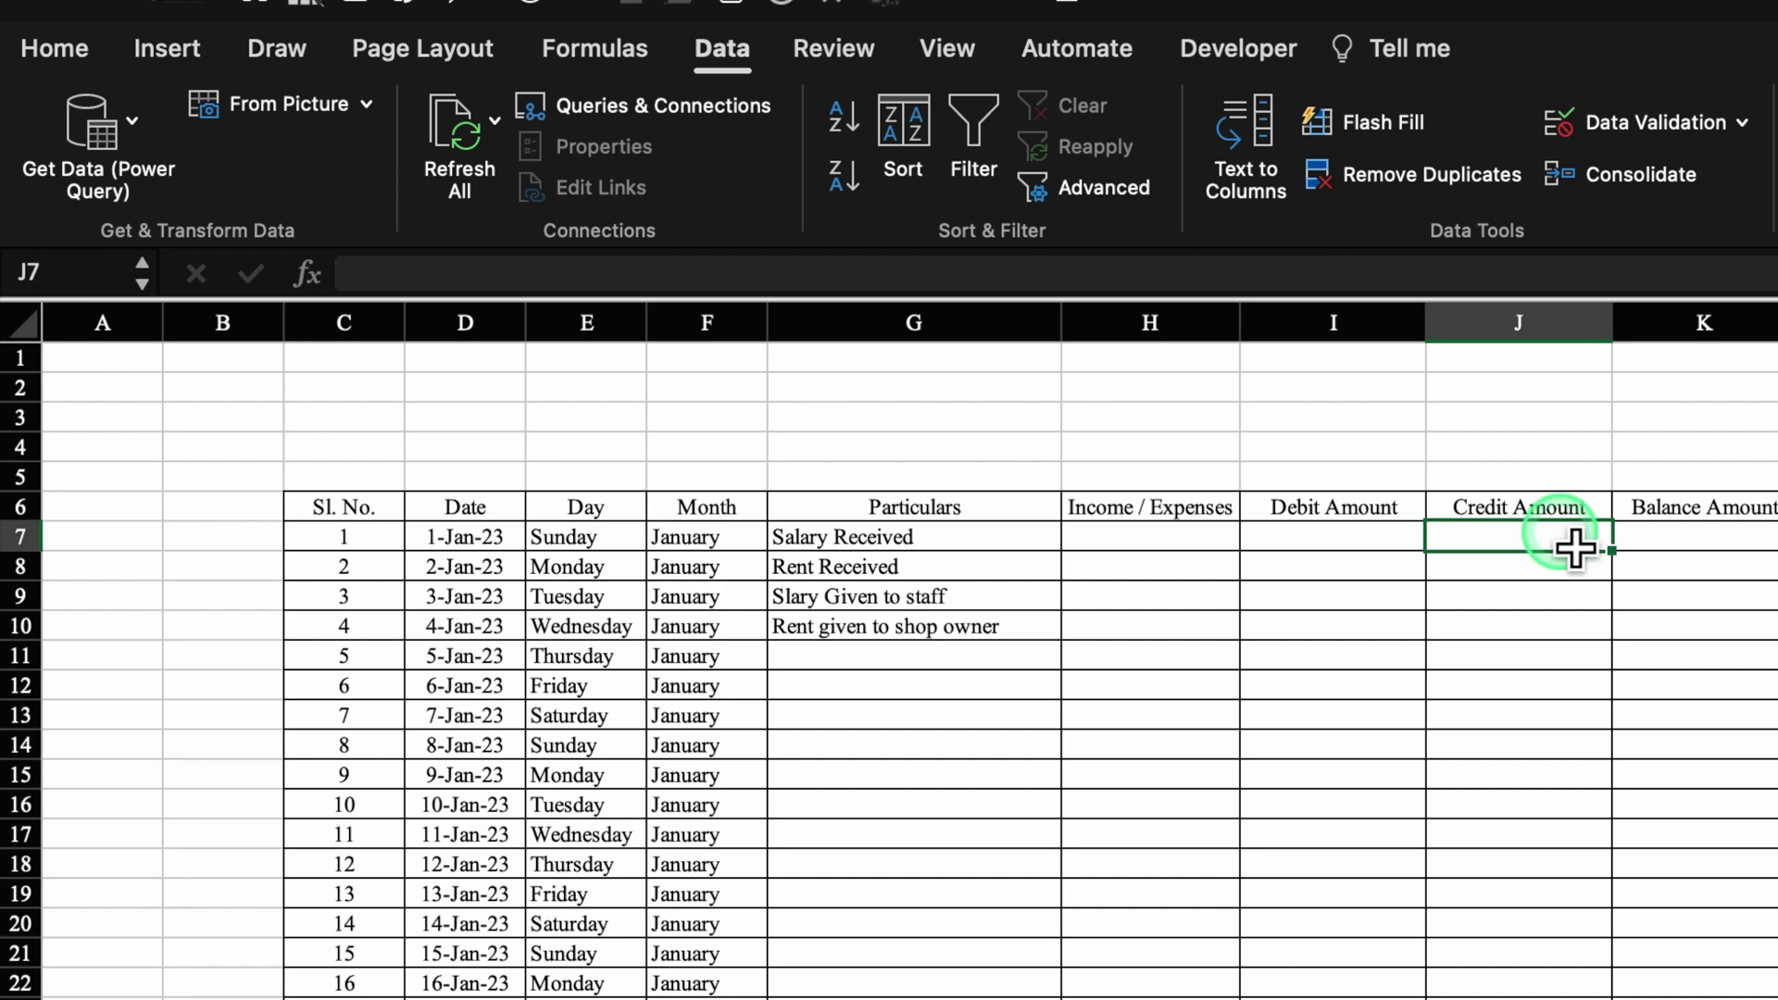
pyautogui.click(1359, 548)
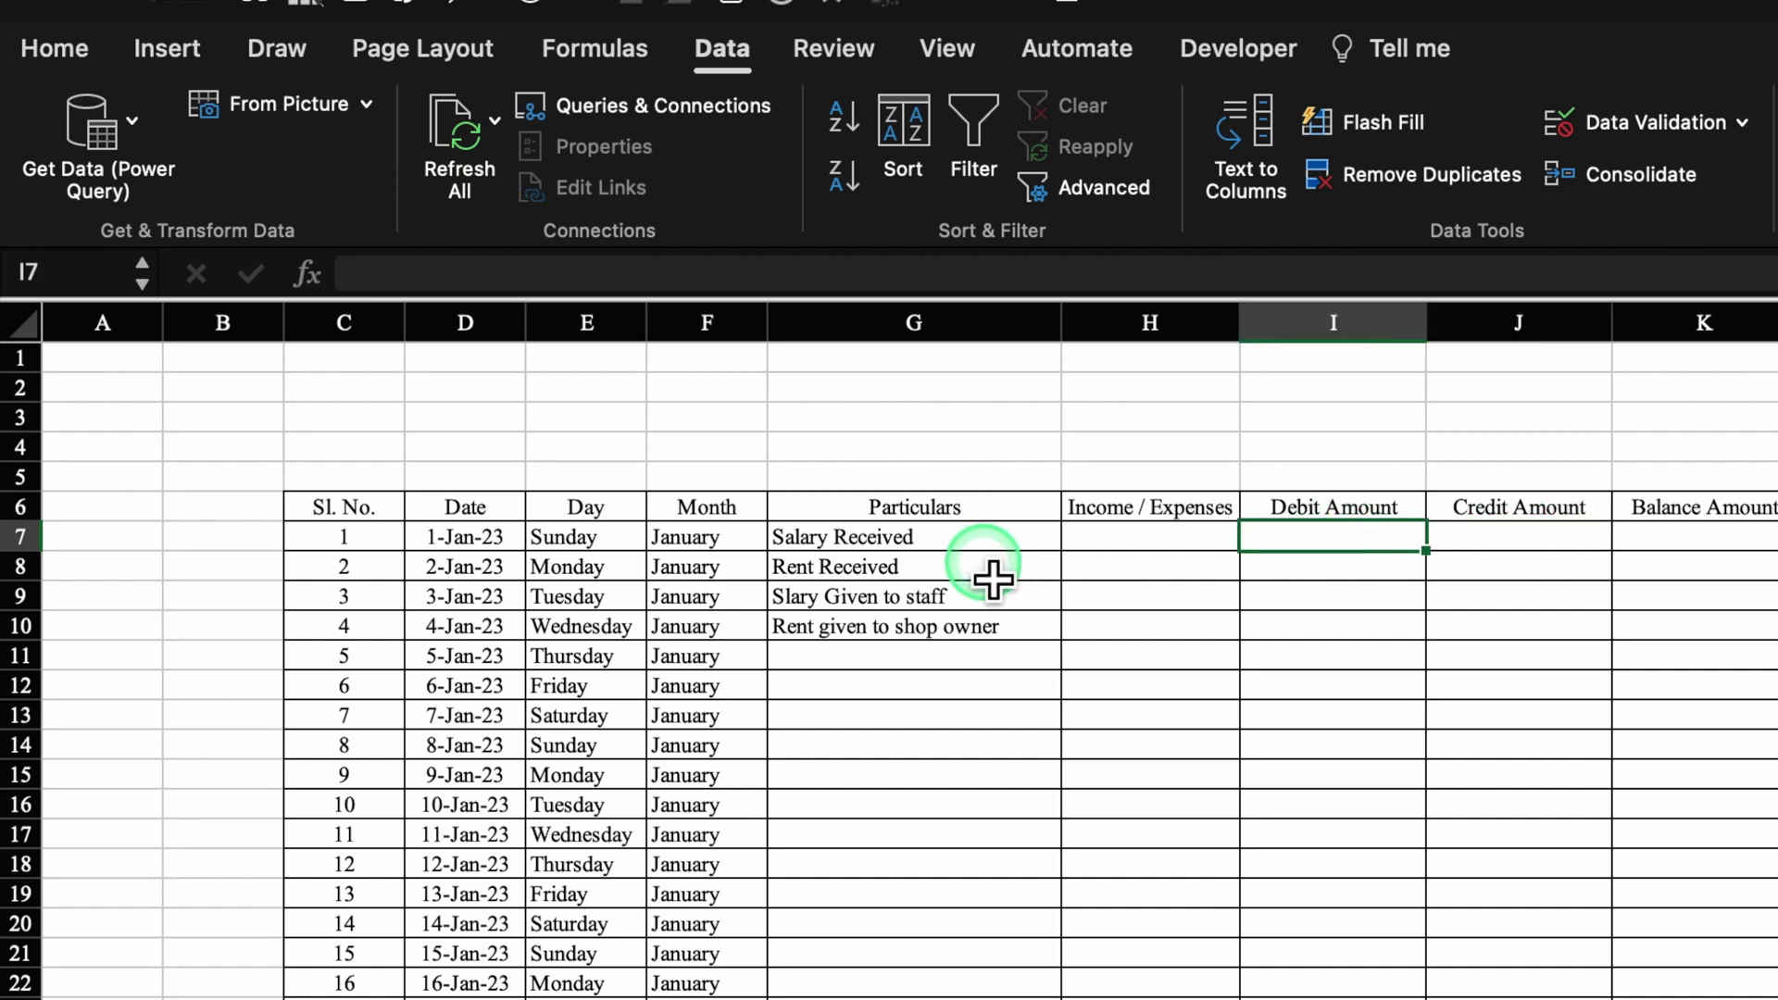
pyautogui.click(963, 546)
pyautogui.click(970, 574)
pyautogui.click(1524, 545)
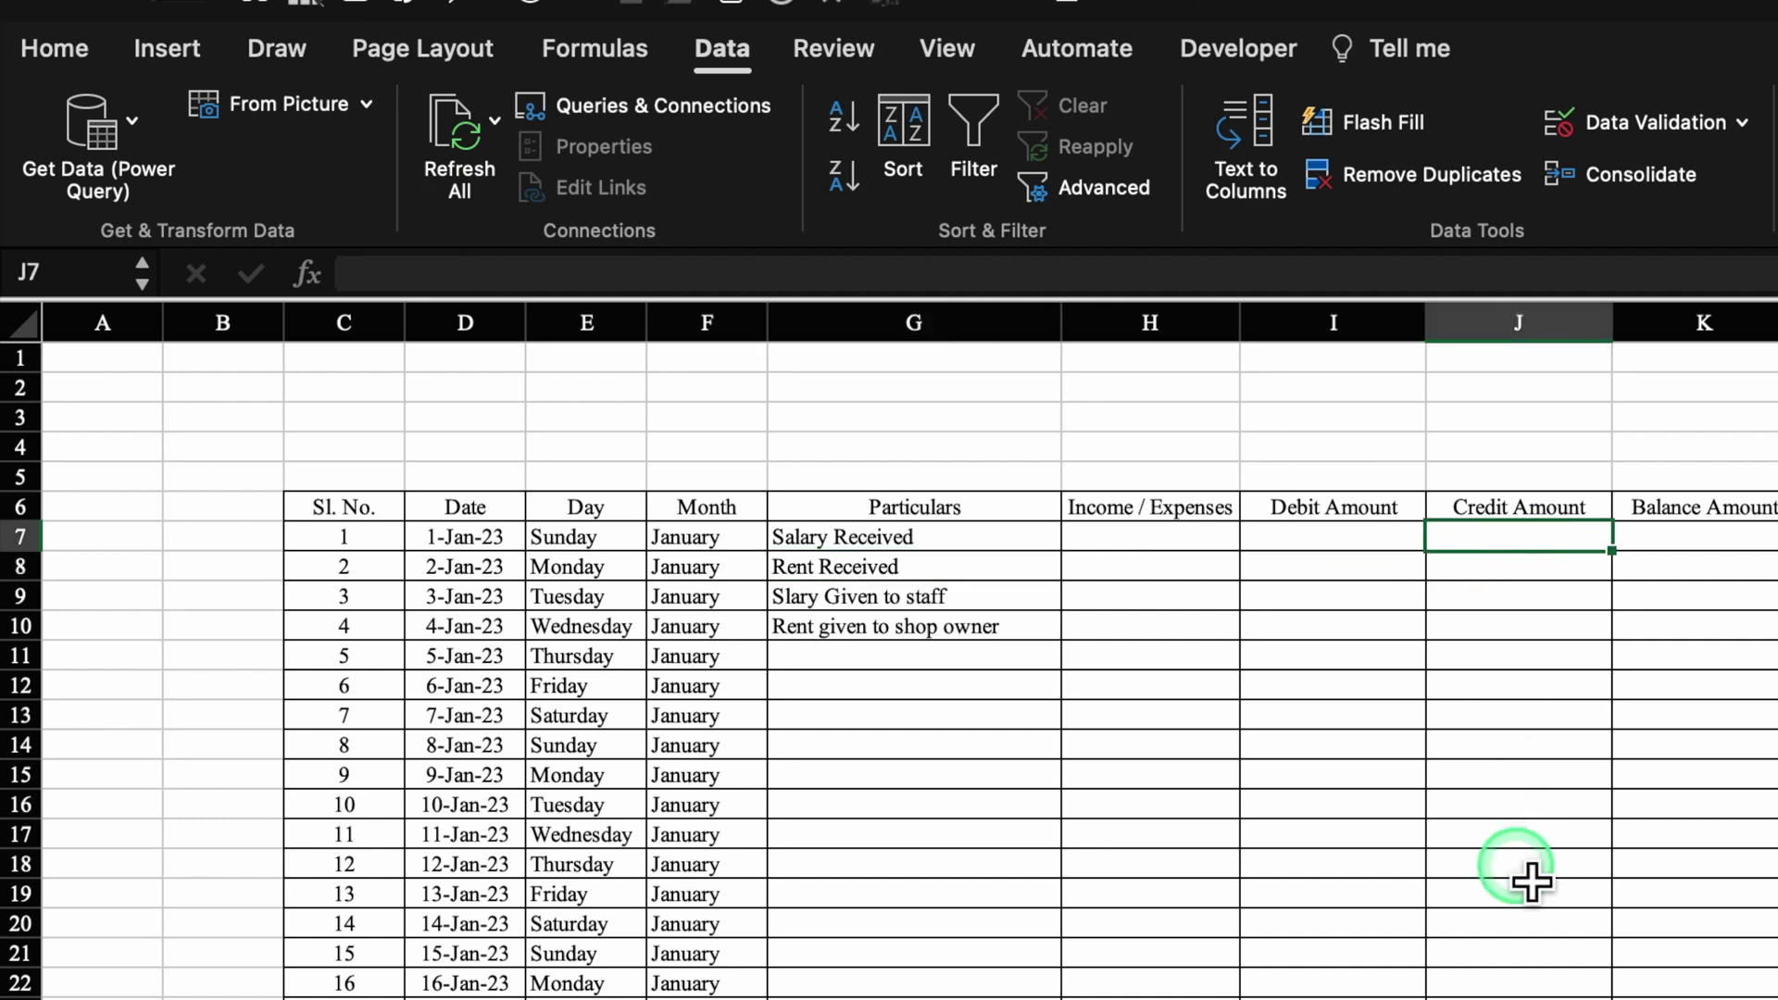
pyautogui.write('15000')
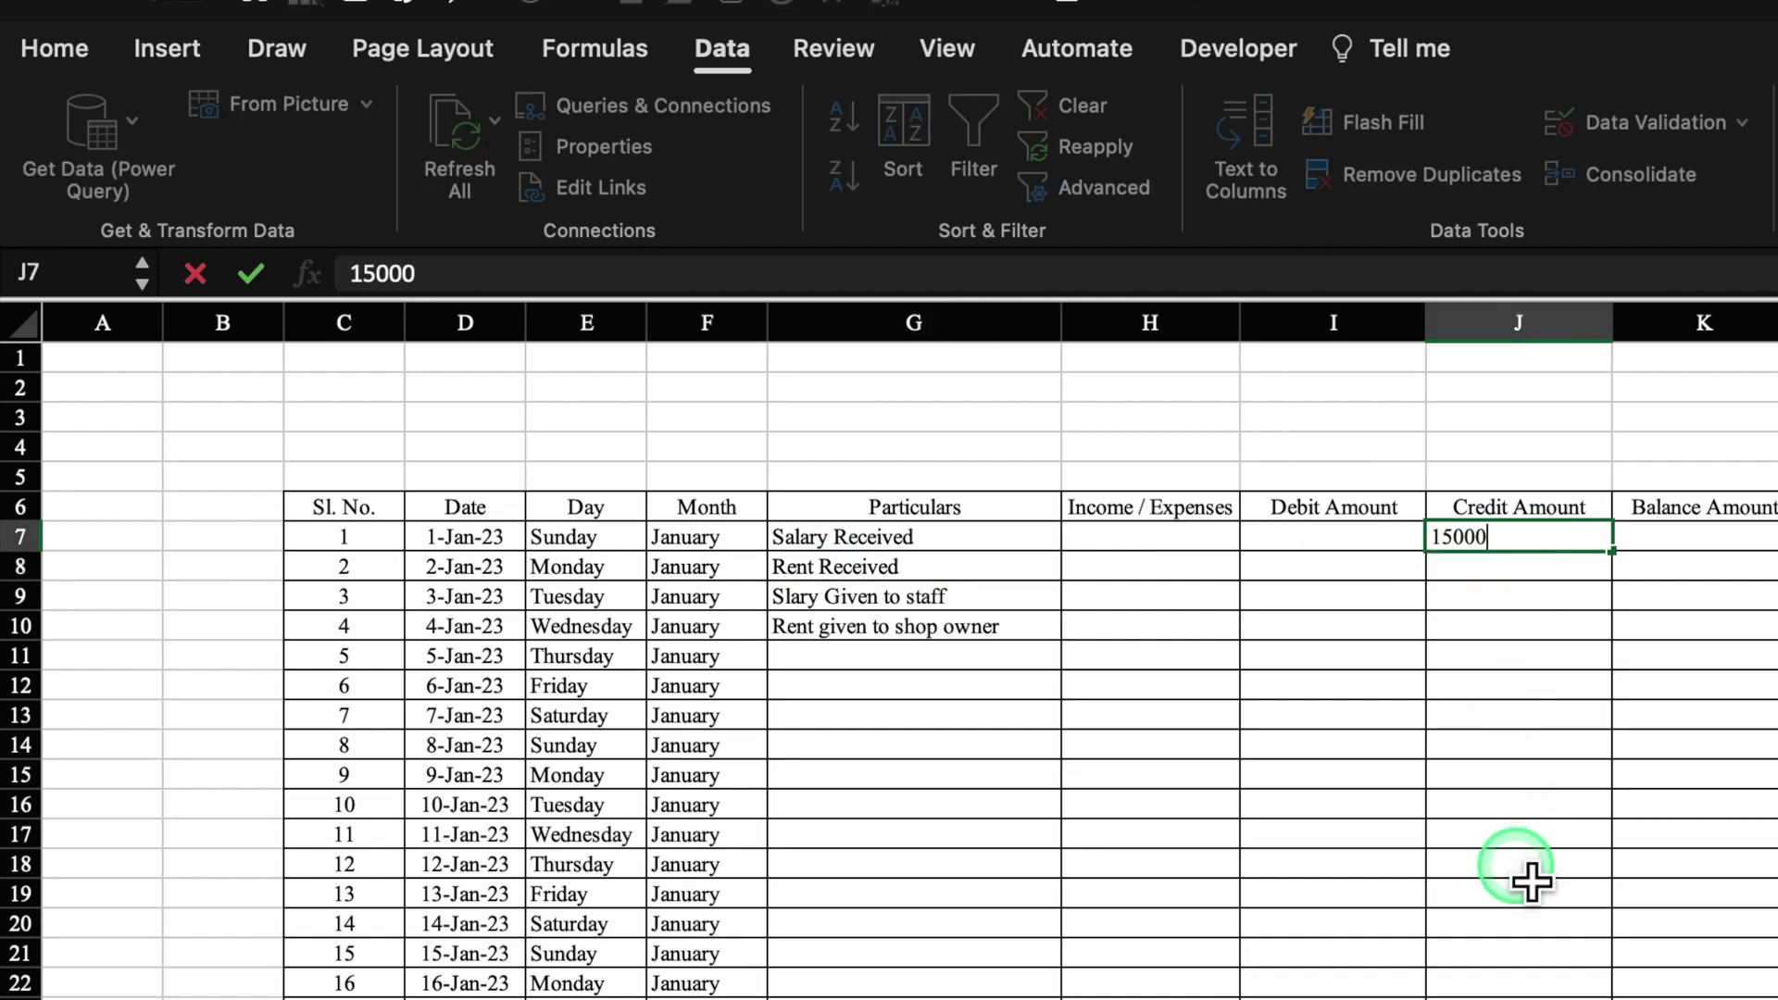
# Center the Credit Amount column and enter 10000 in J8 for Rent Received
pyautogui.click(1465, 322)
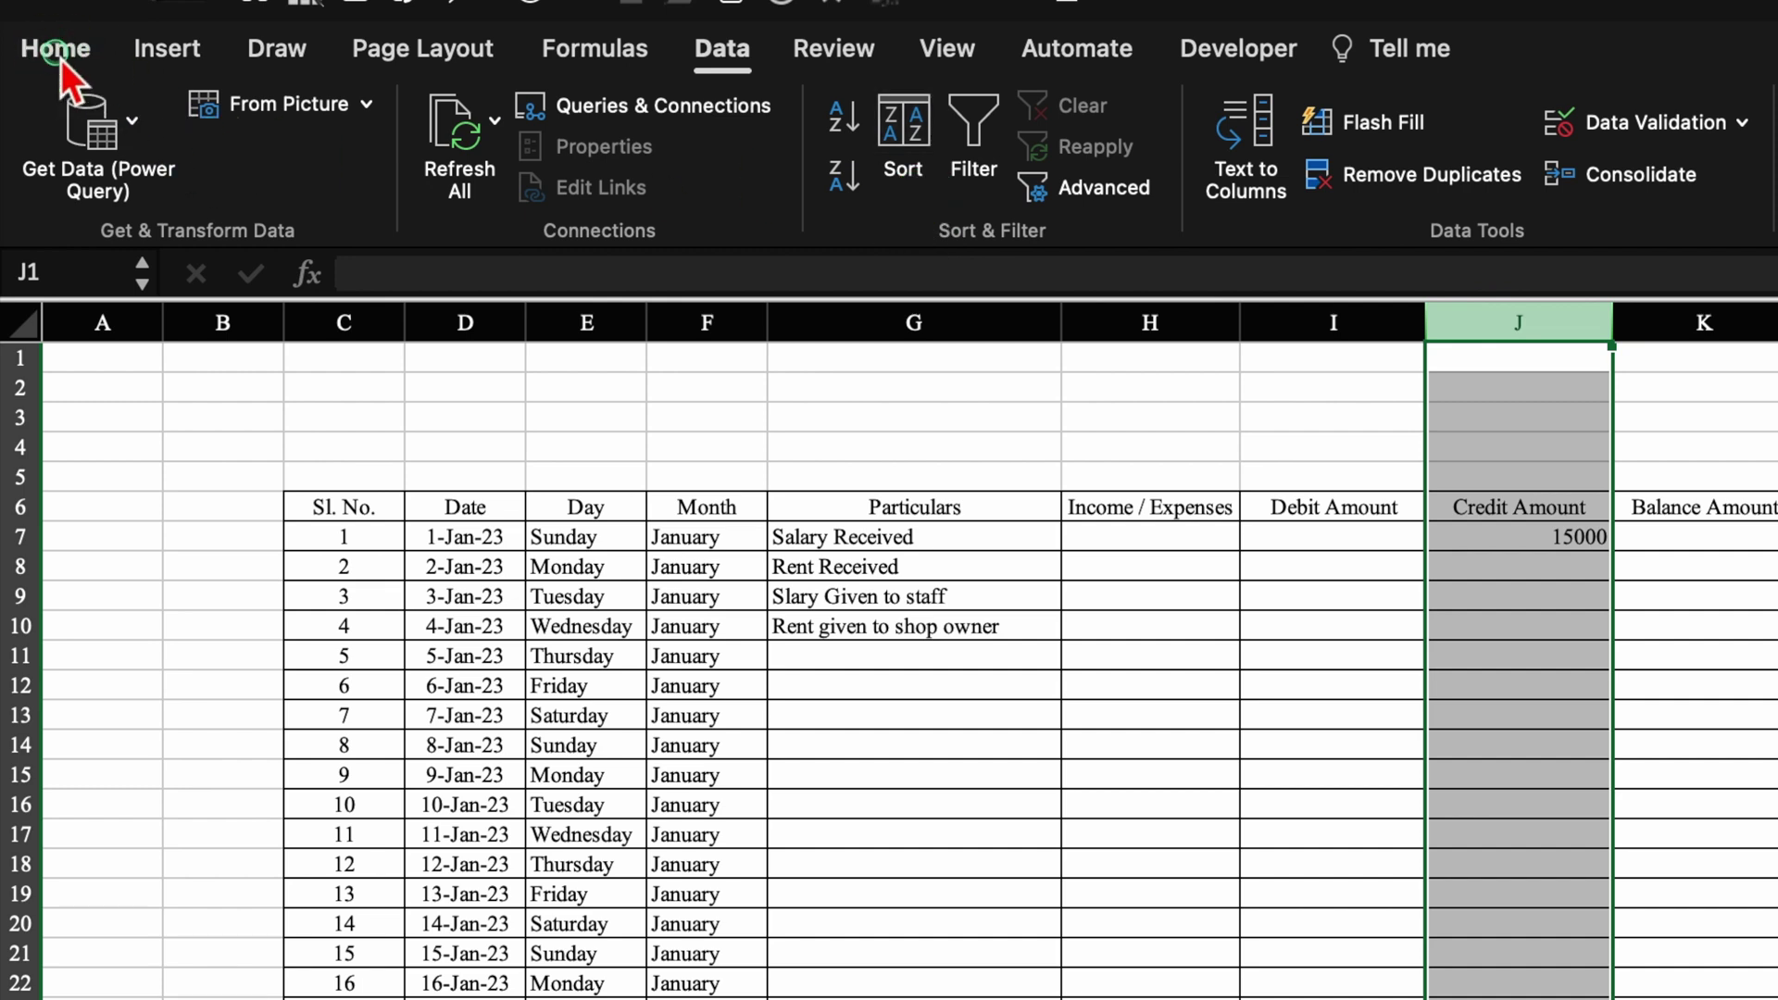
pyautogui.click(789, 176)
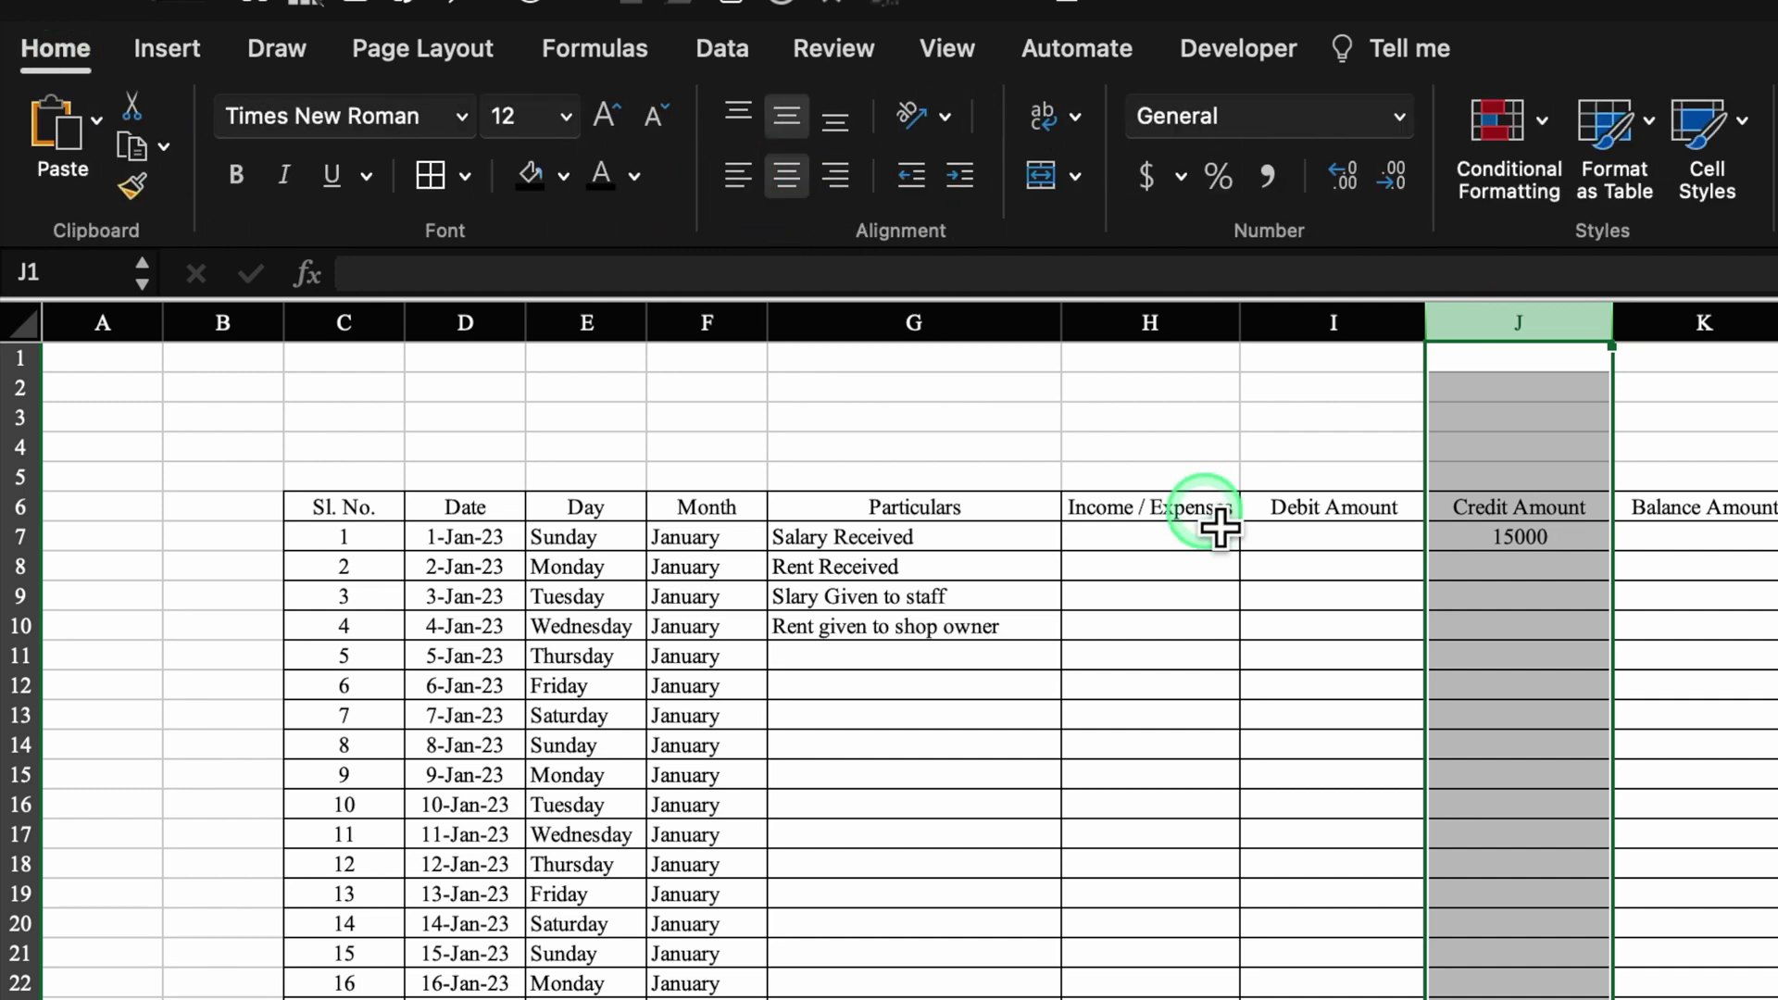
pyautogui.click(1496, 574)
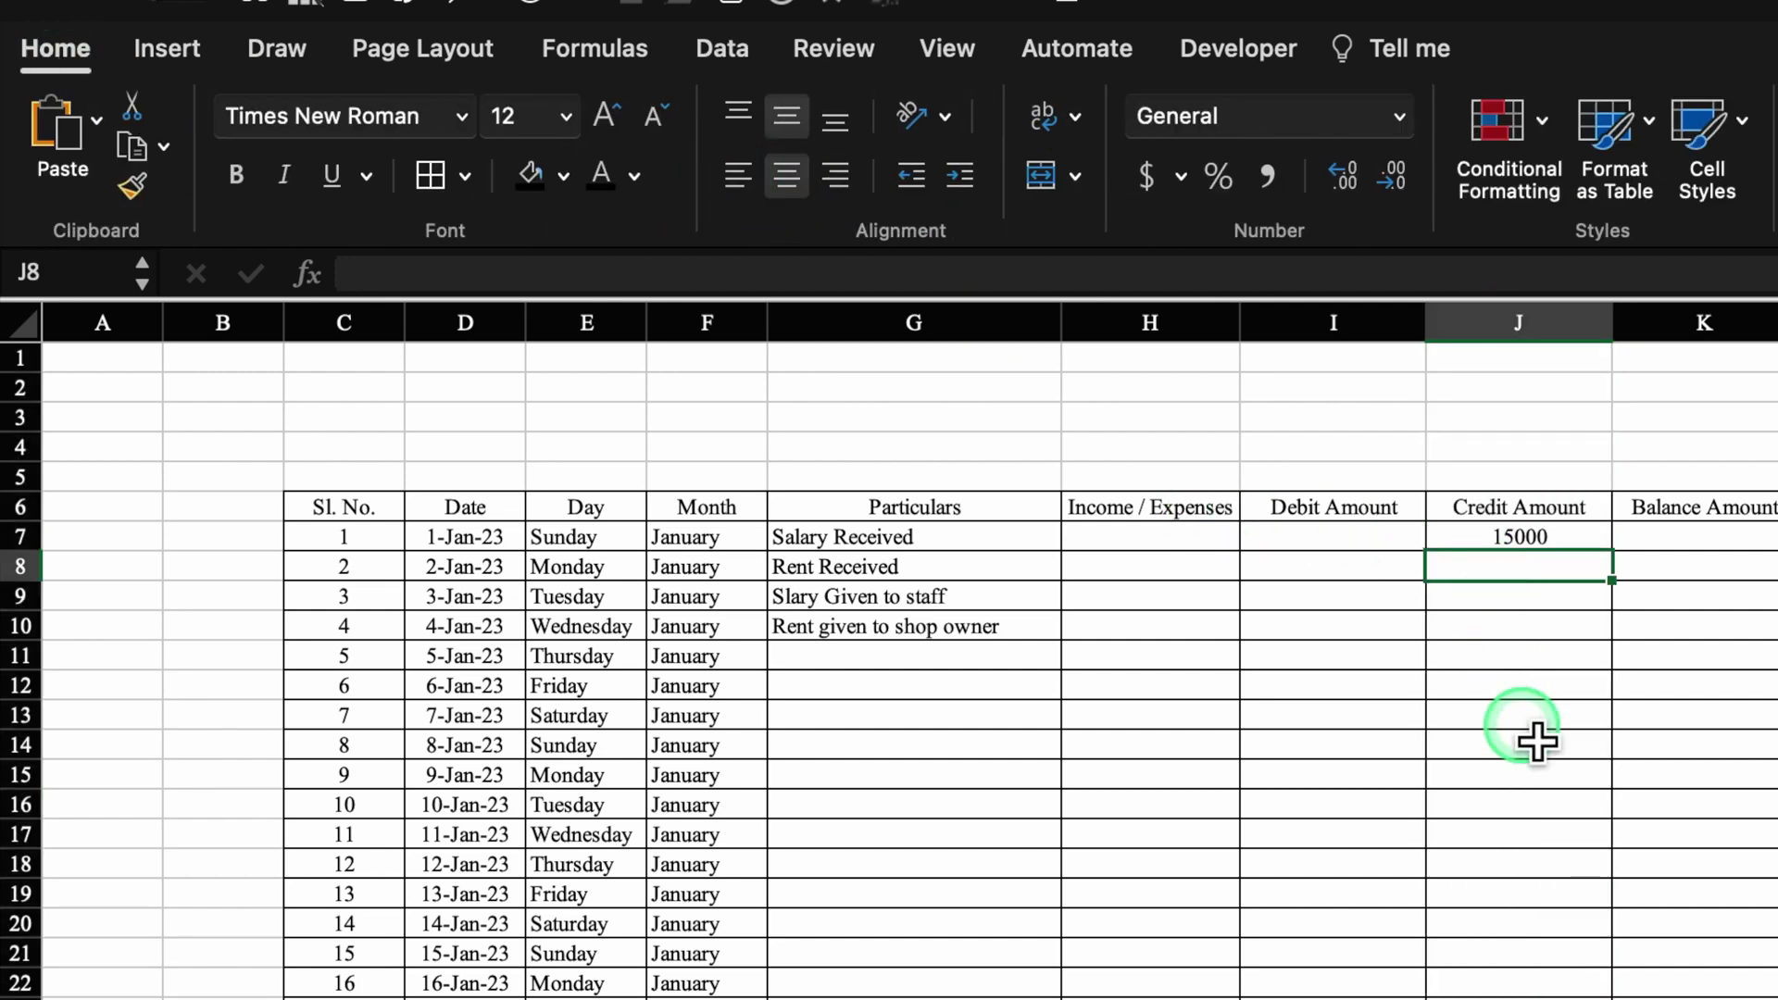
pyautogui.write('10000')
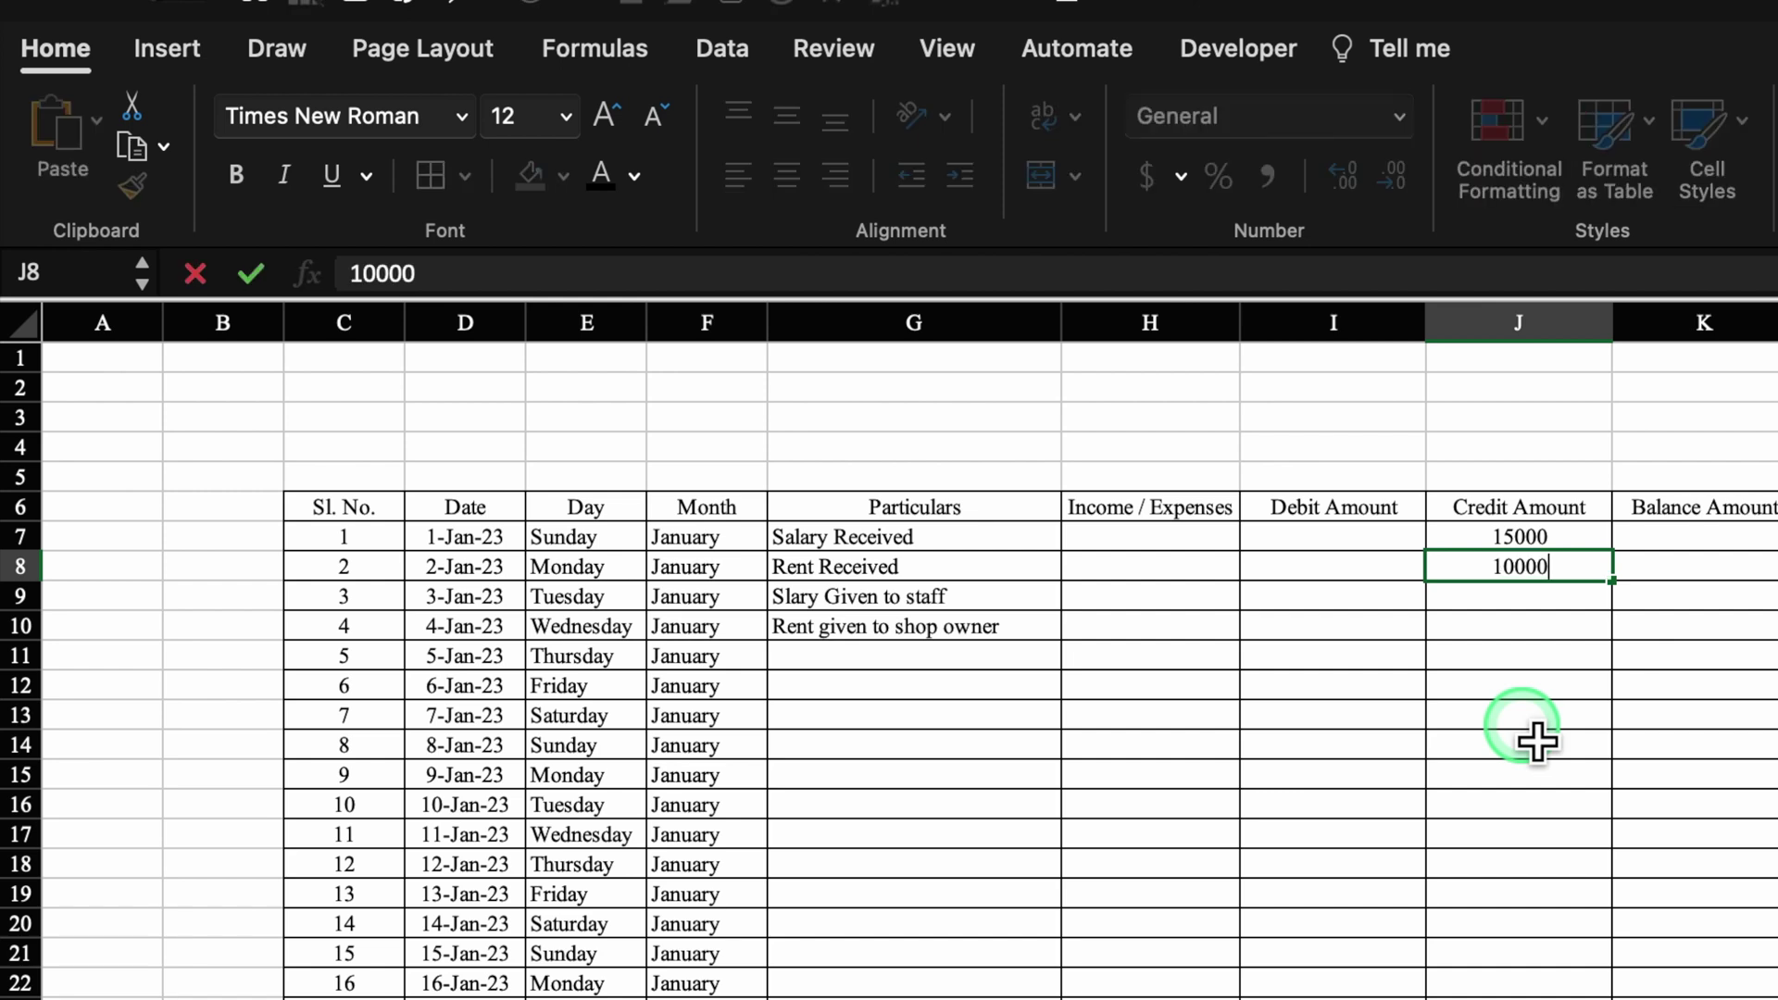
pyautogui.press('Return')
# Enter the debit amounts 9500 in I9 for the staff salary and 5000 in I10 for the shop rent
pyautogui.press('Left')
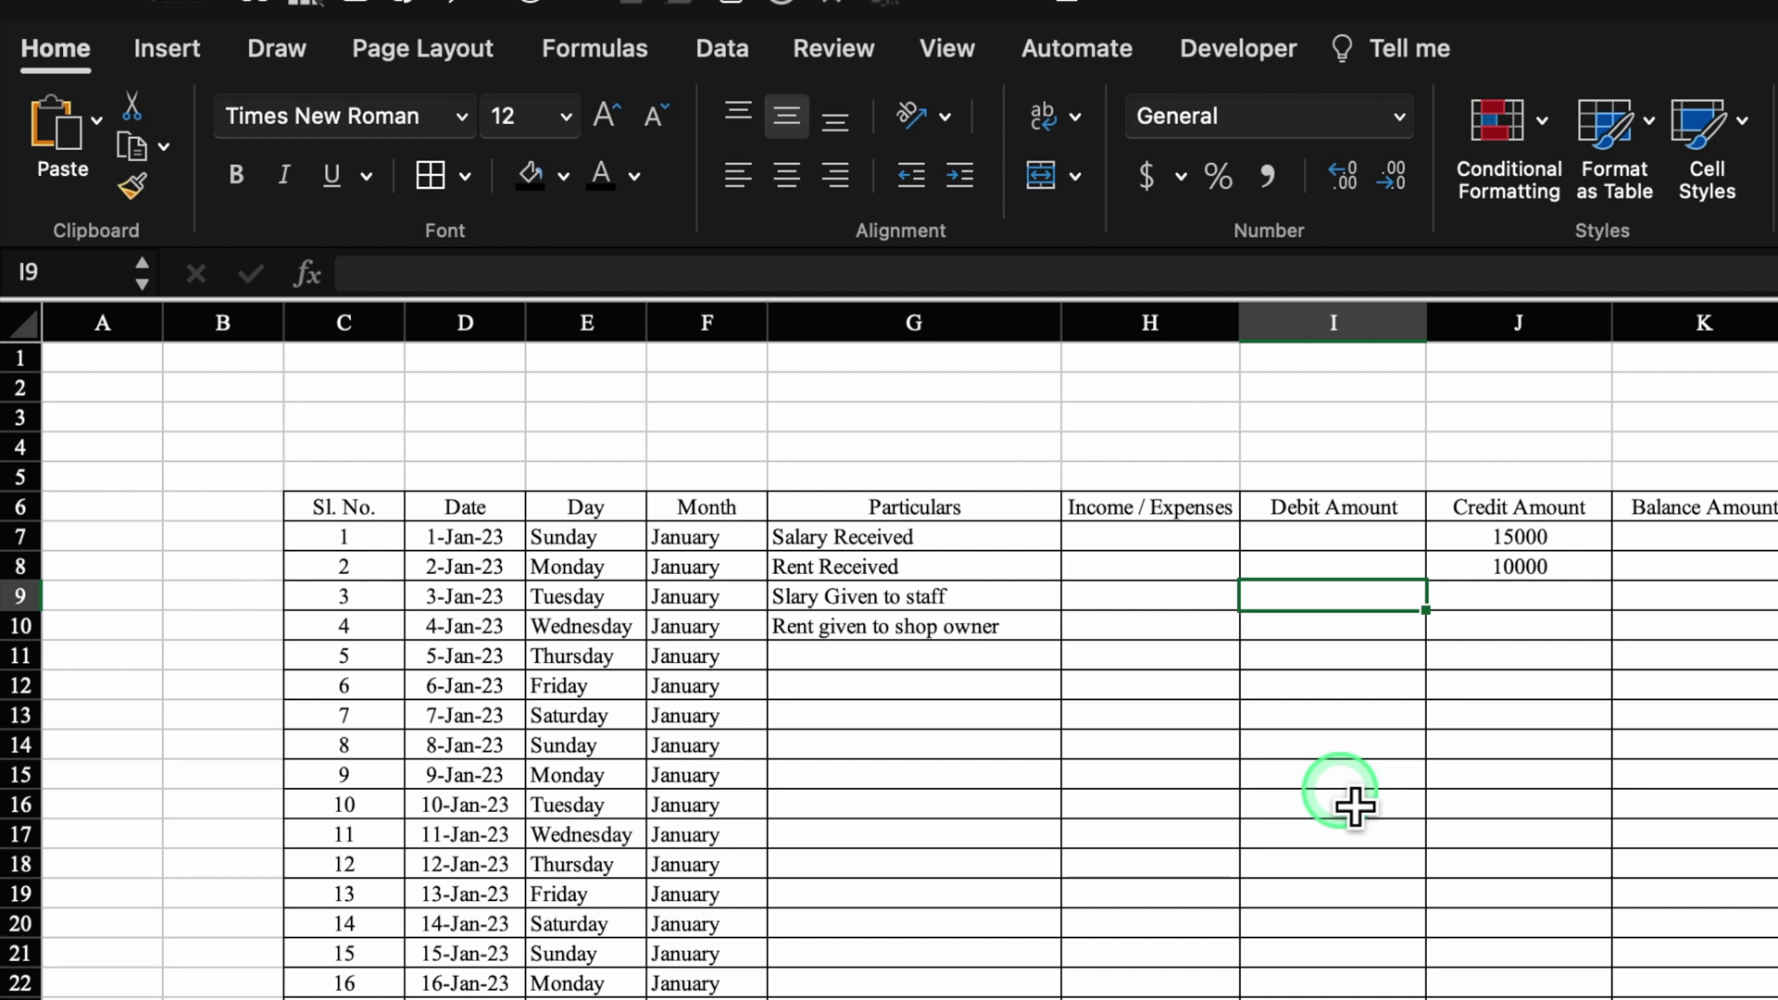
pyautogui.write('9500')
pyautogui.press('Return')
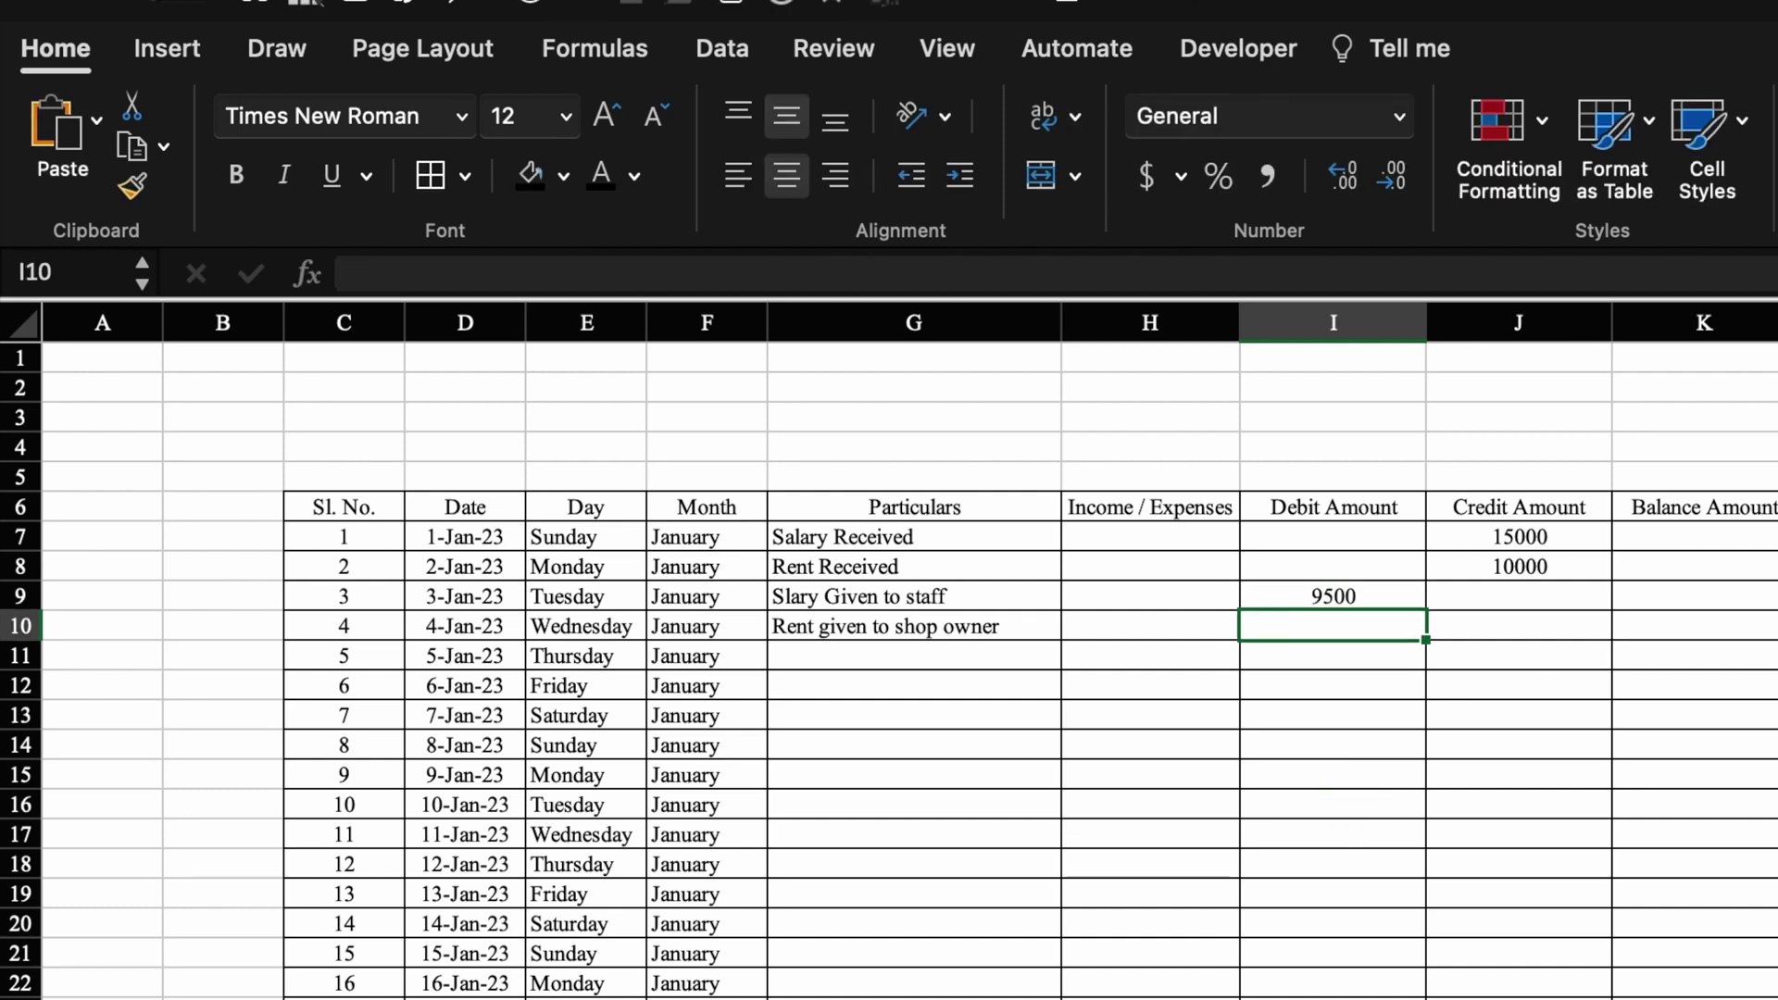
pyautogui.write('5000')
pyautogui.press('Return')
# Format the Debit, Credit and Balance Amount columns as Number with two decimal places and the 1000 separator
pyautogui.moveTo(1381, 332); pyautogui.dragTo(1575, 382)
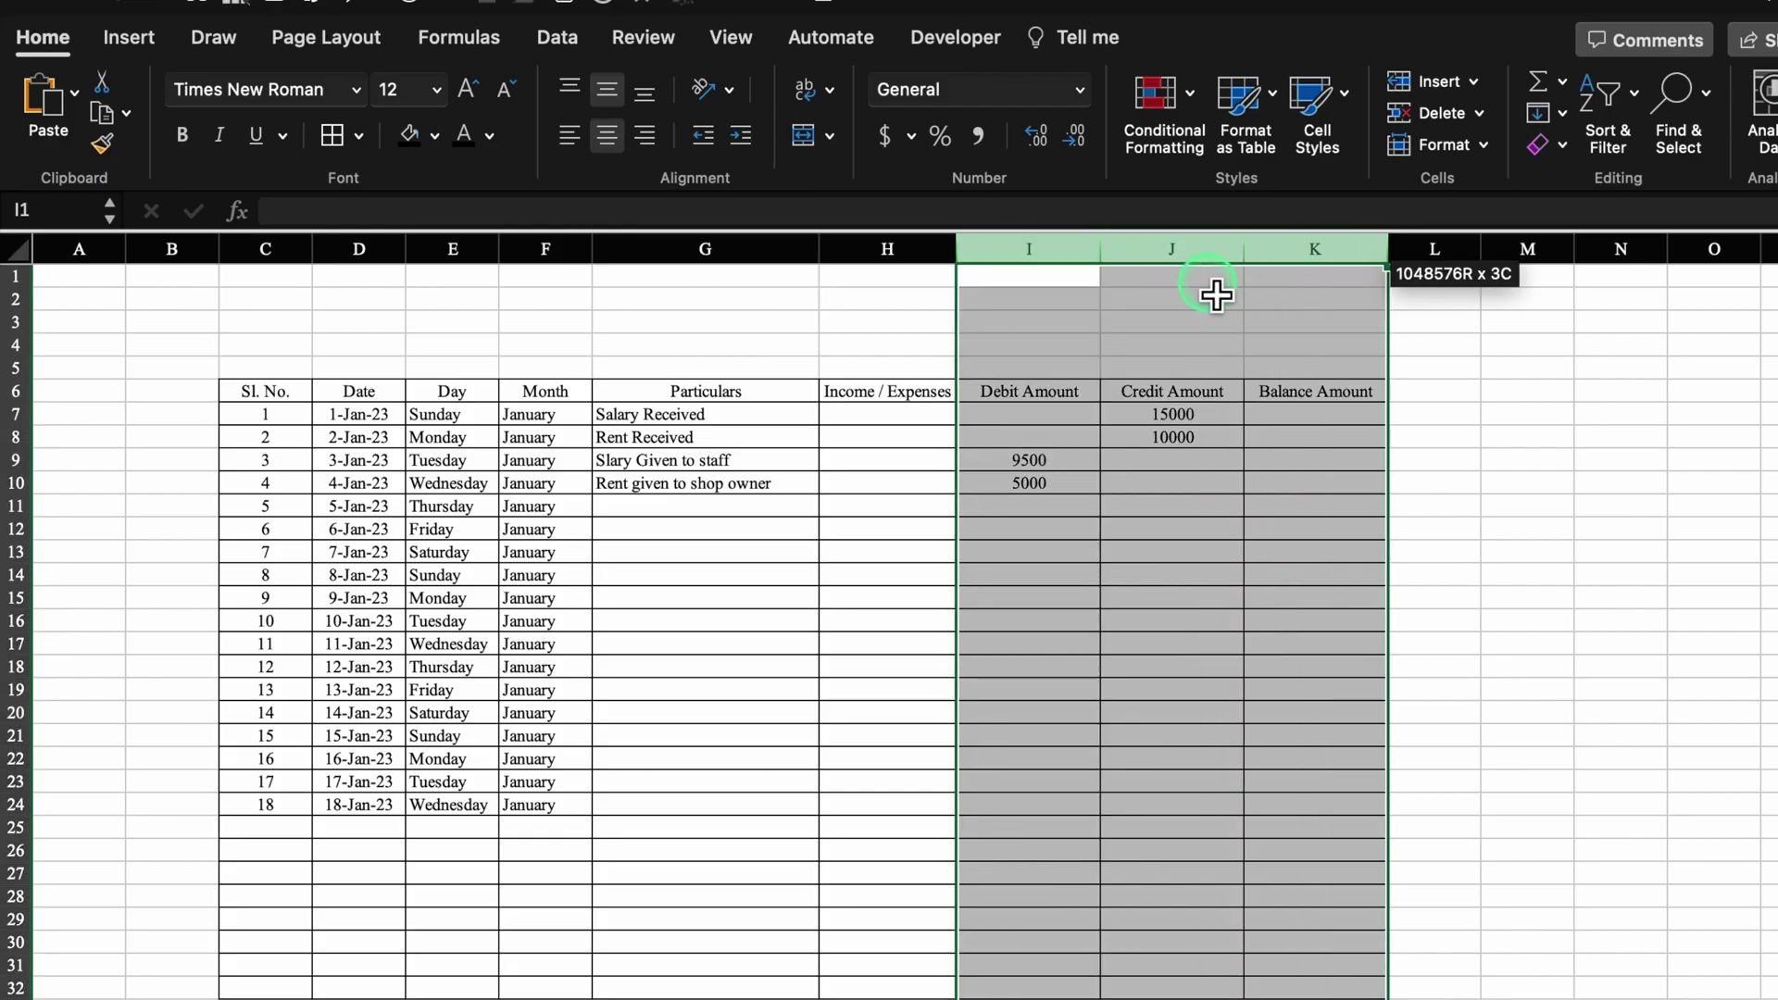
pyautogui.rightClick(1181, 313)
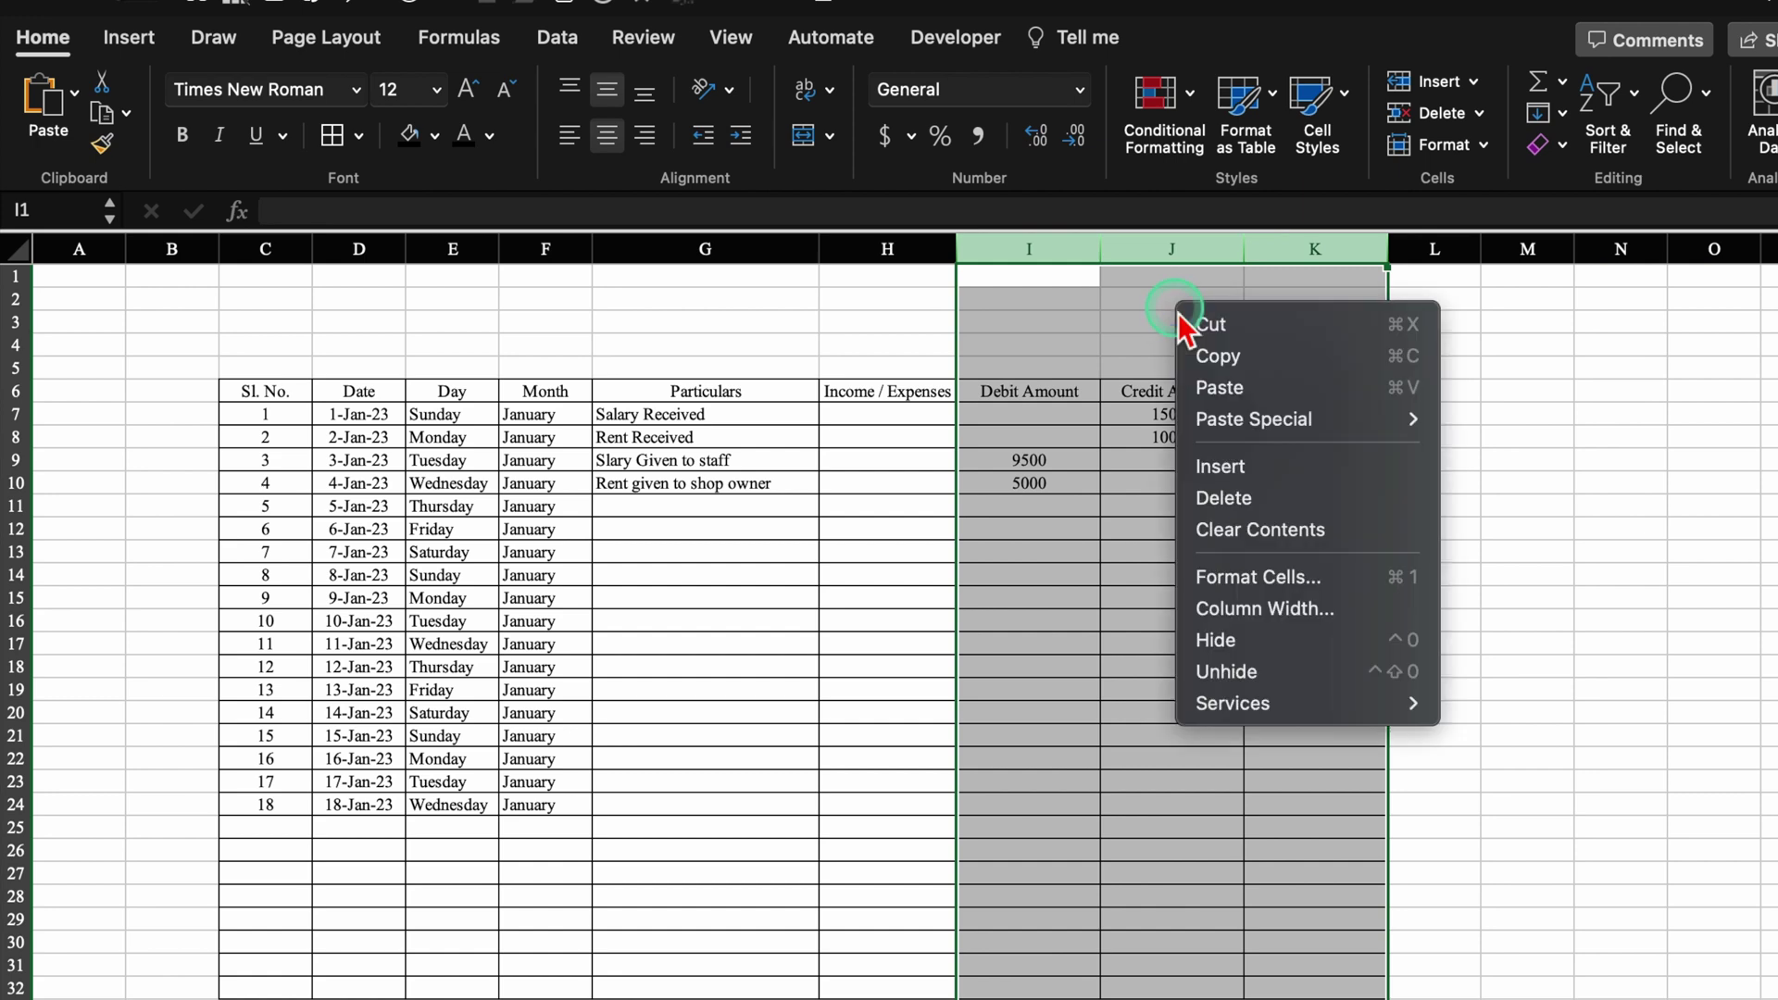
pyautogui.click(1283, 579)
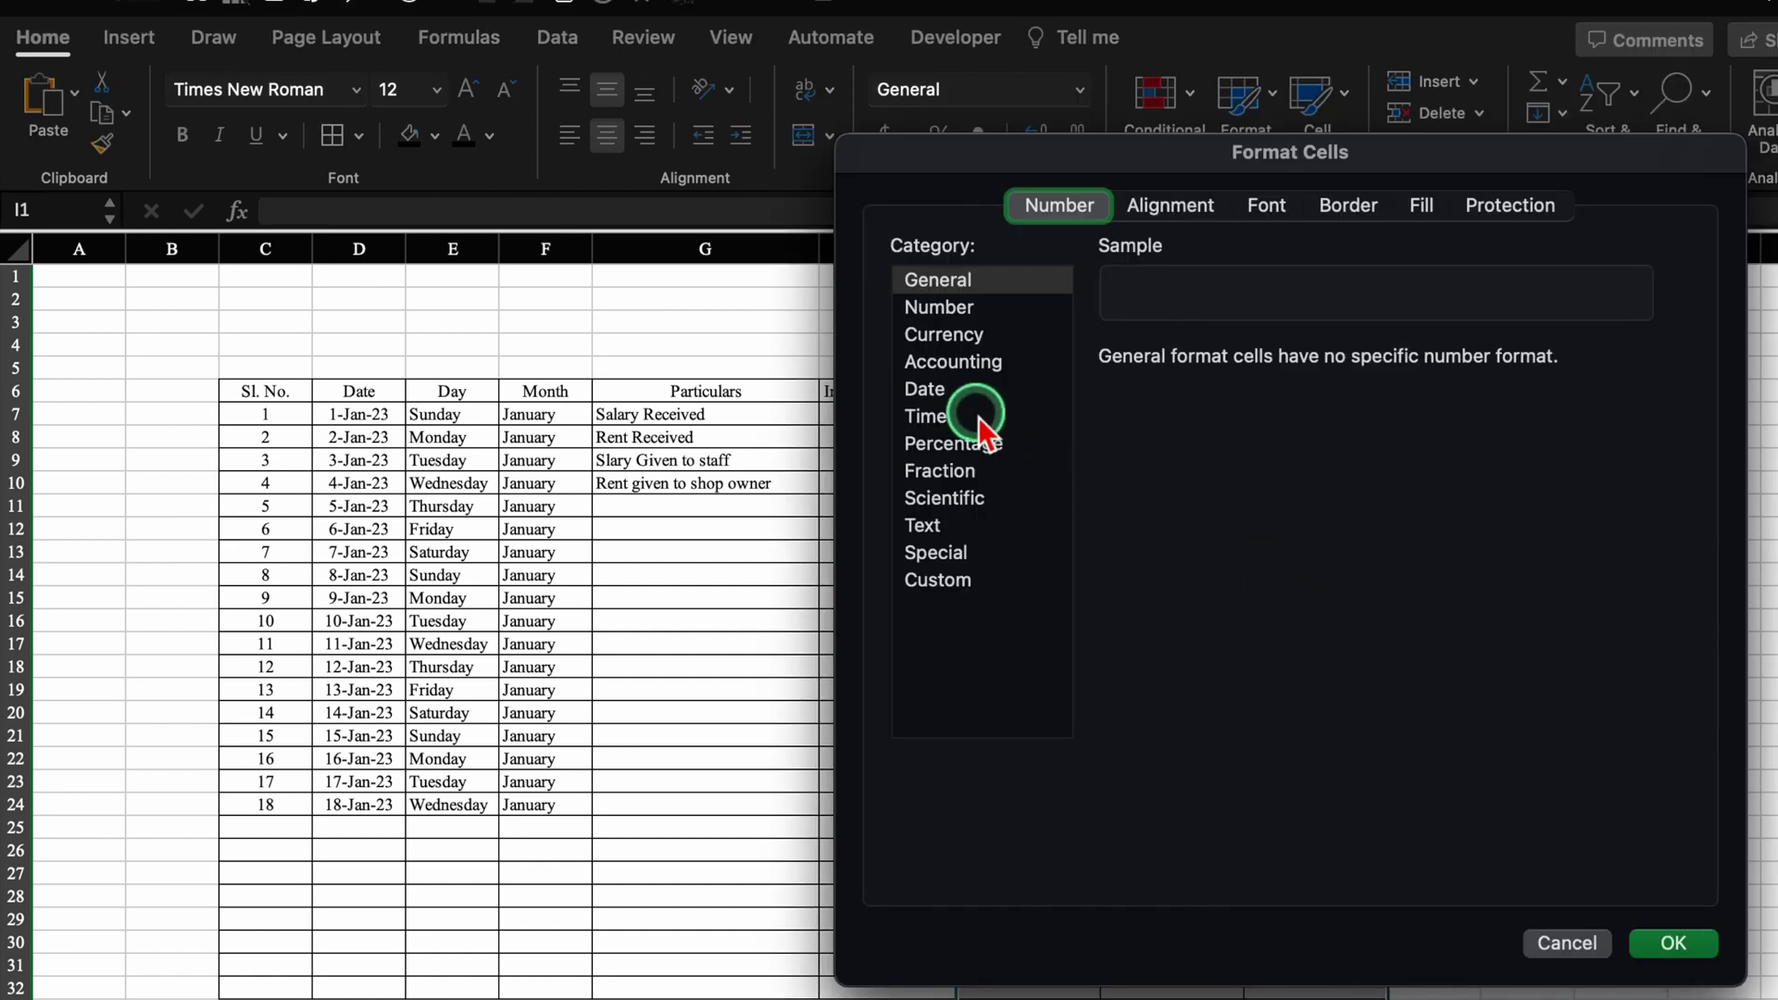
pyautogui.click(959, 306)
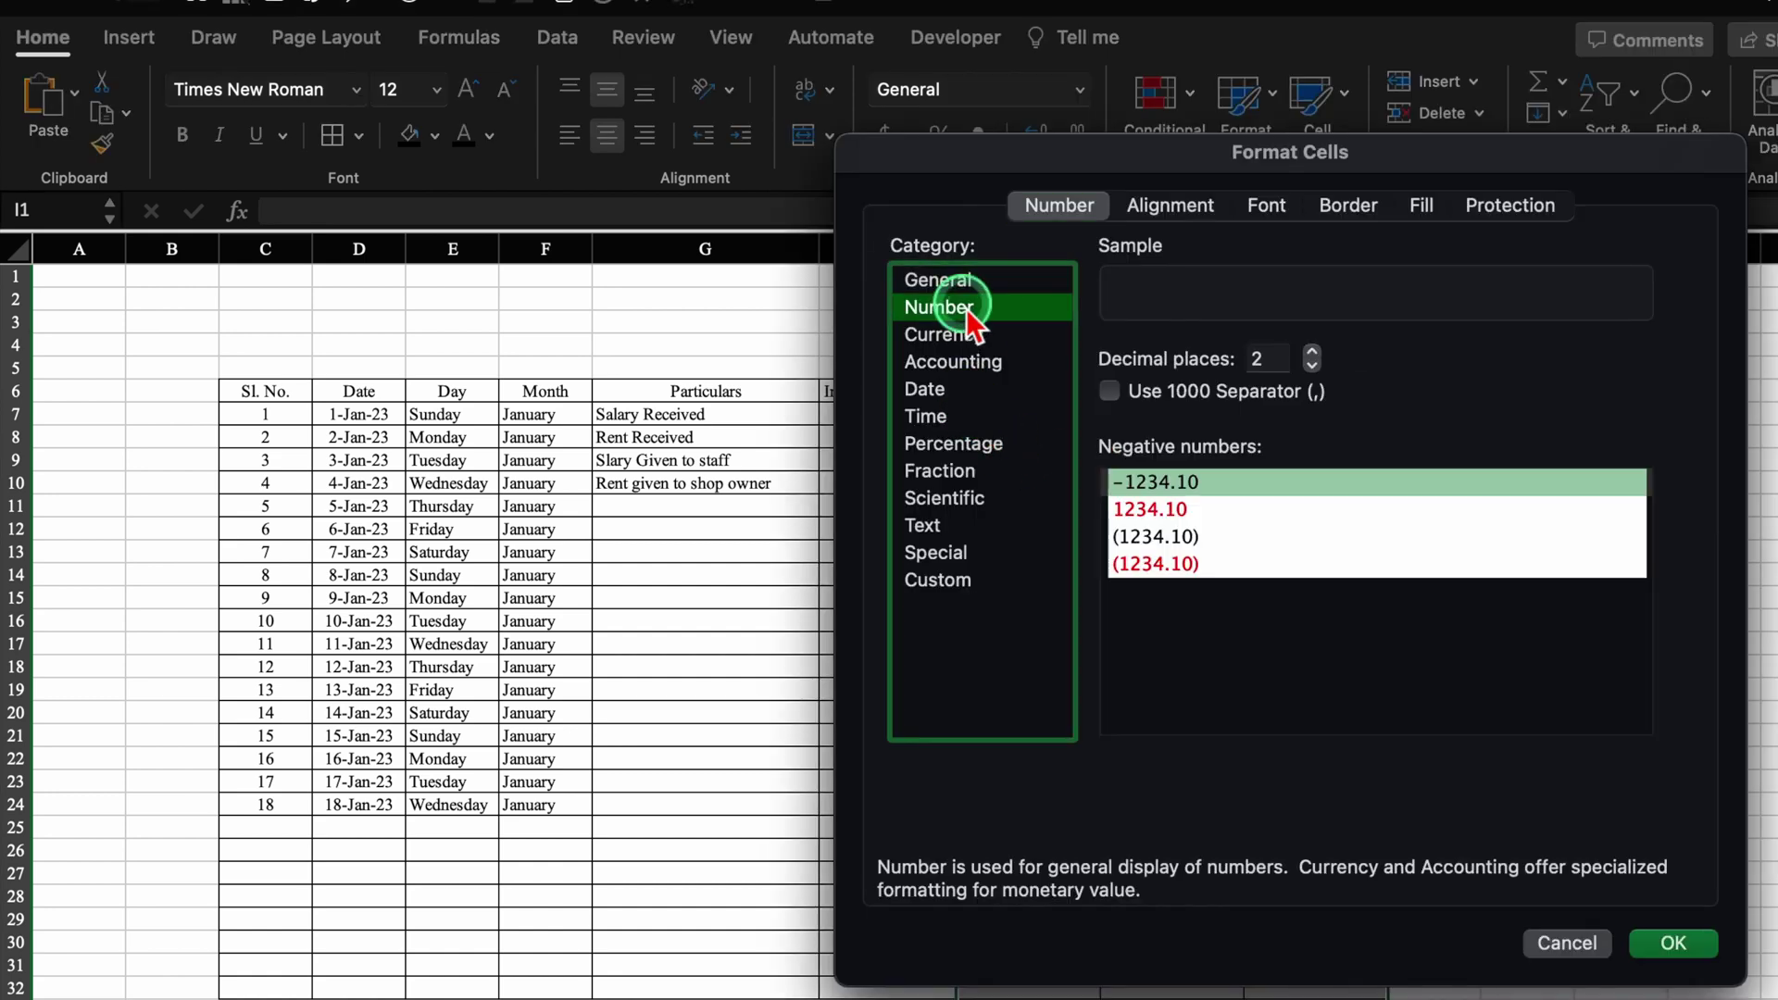
pyautogui.click(1111, 392)
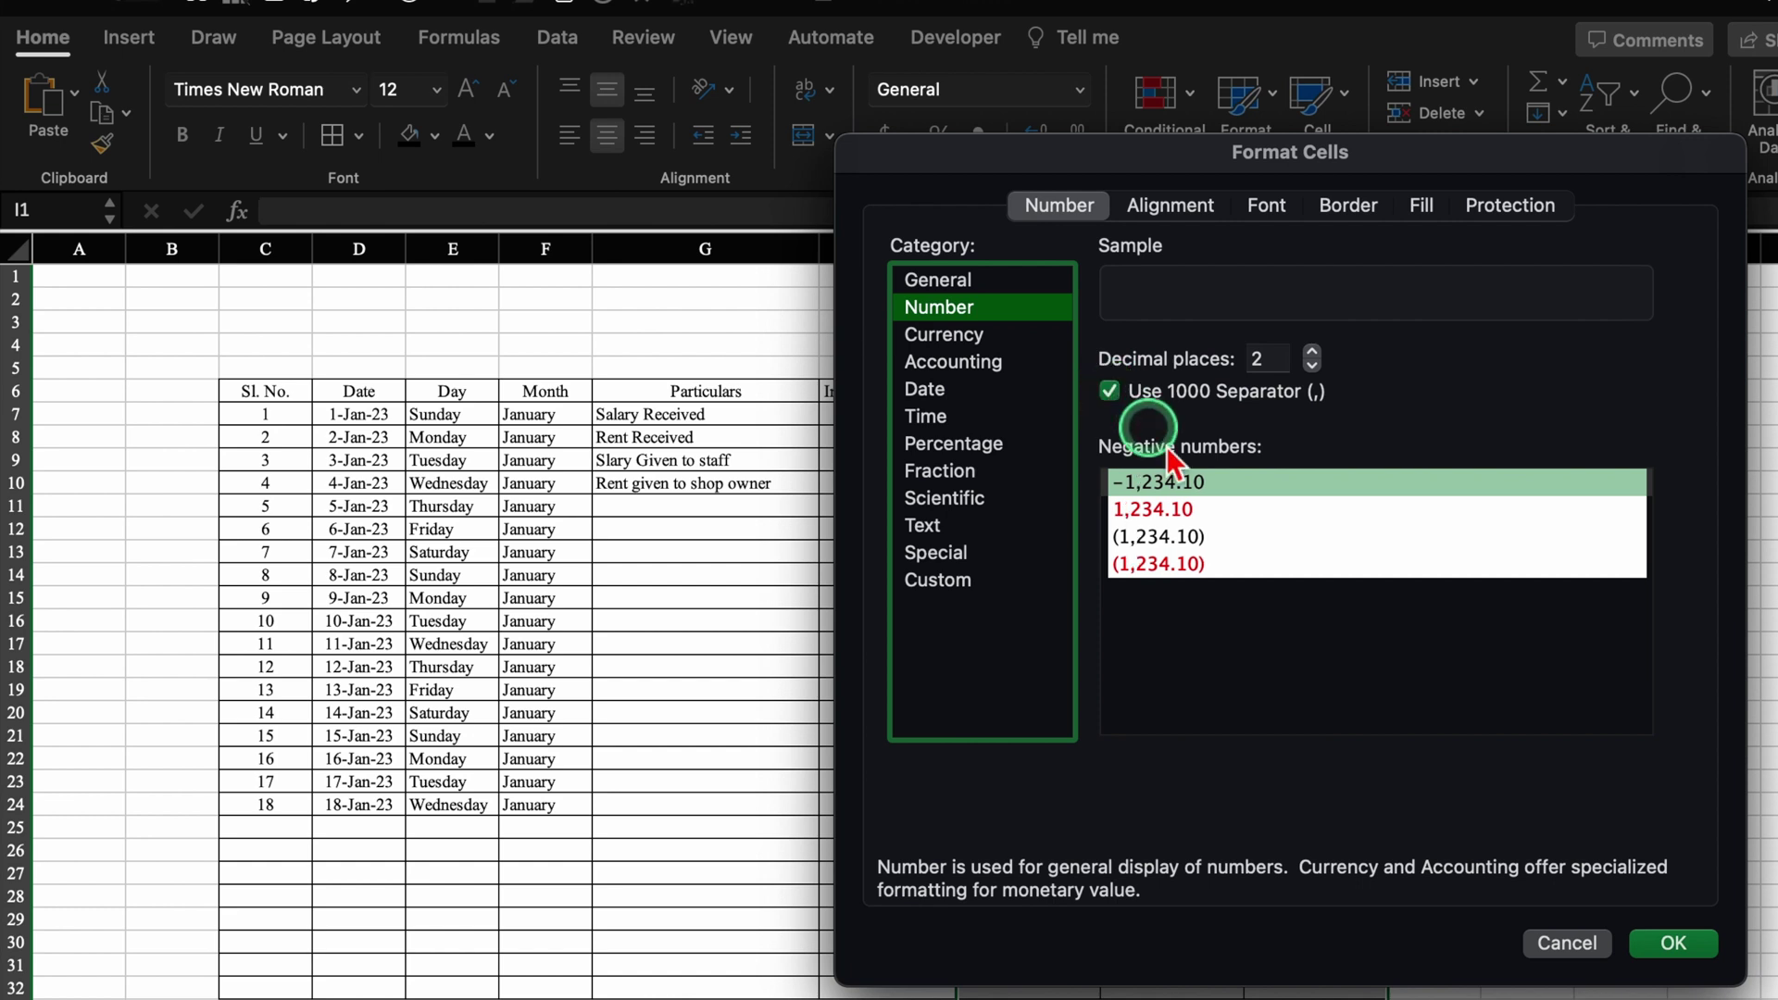
pyautogui.click(1670, 943)
# Insert a blank row above the first entry, directly below the table headers
pyautogui.click(1315, 414)
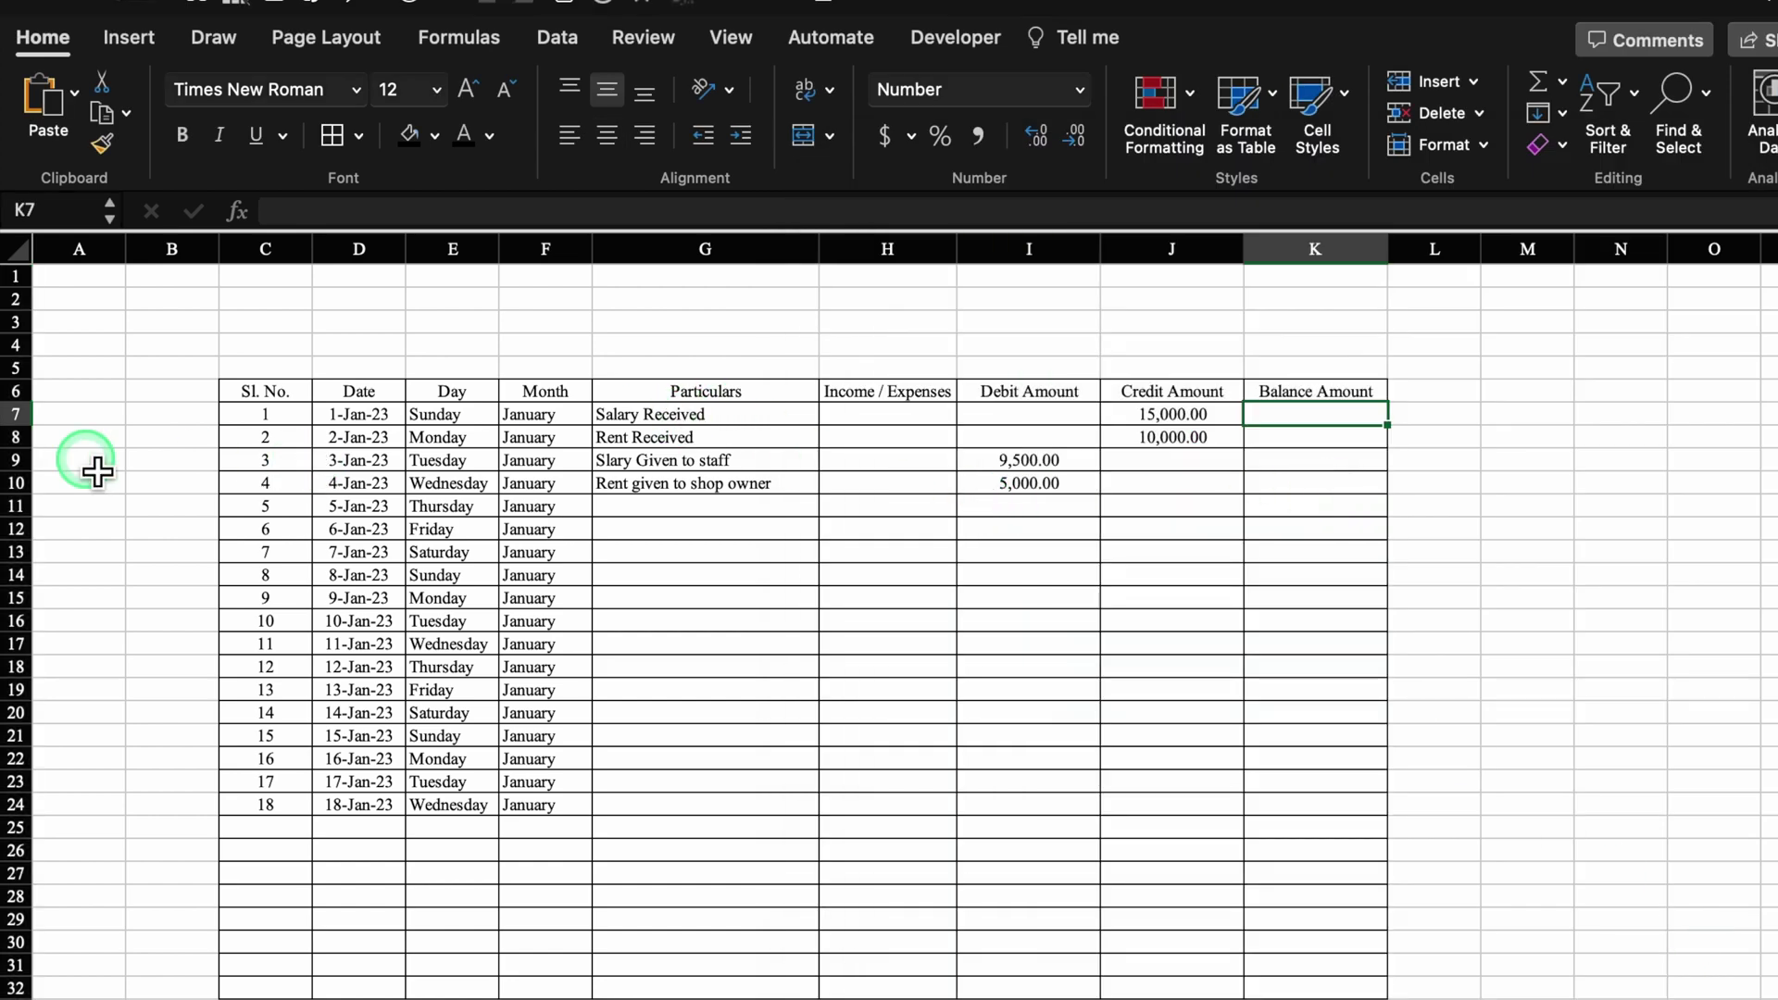
pyautogui.click(15, 414)
pyautogui.rightClick(16, 416)
pyautogui.click(144, 576)
pyautogui.click(883, 603)
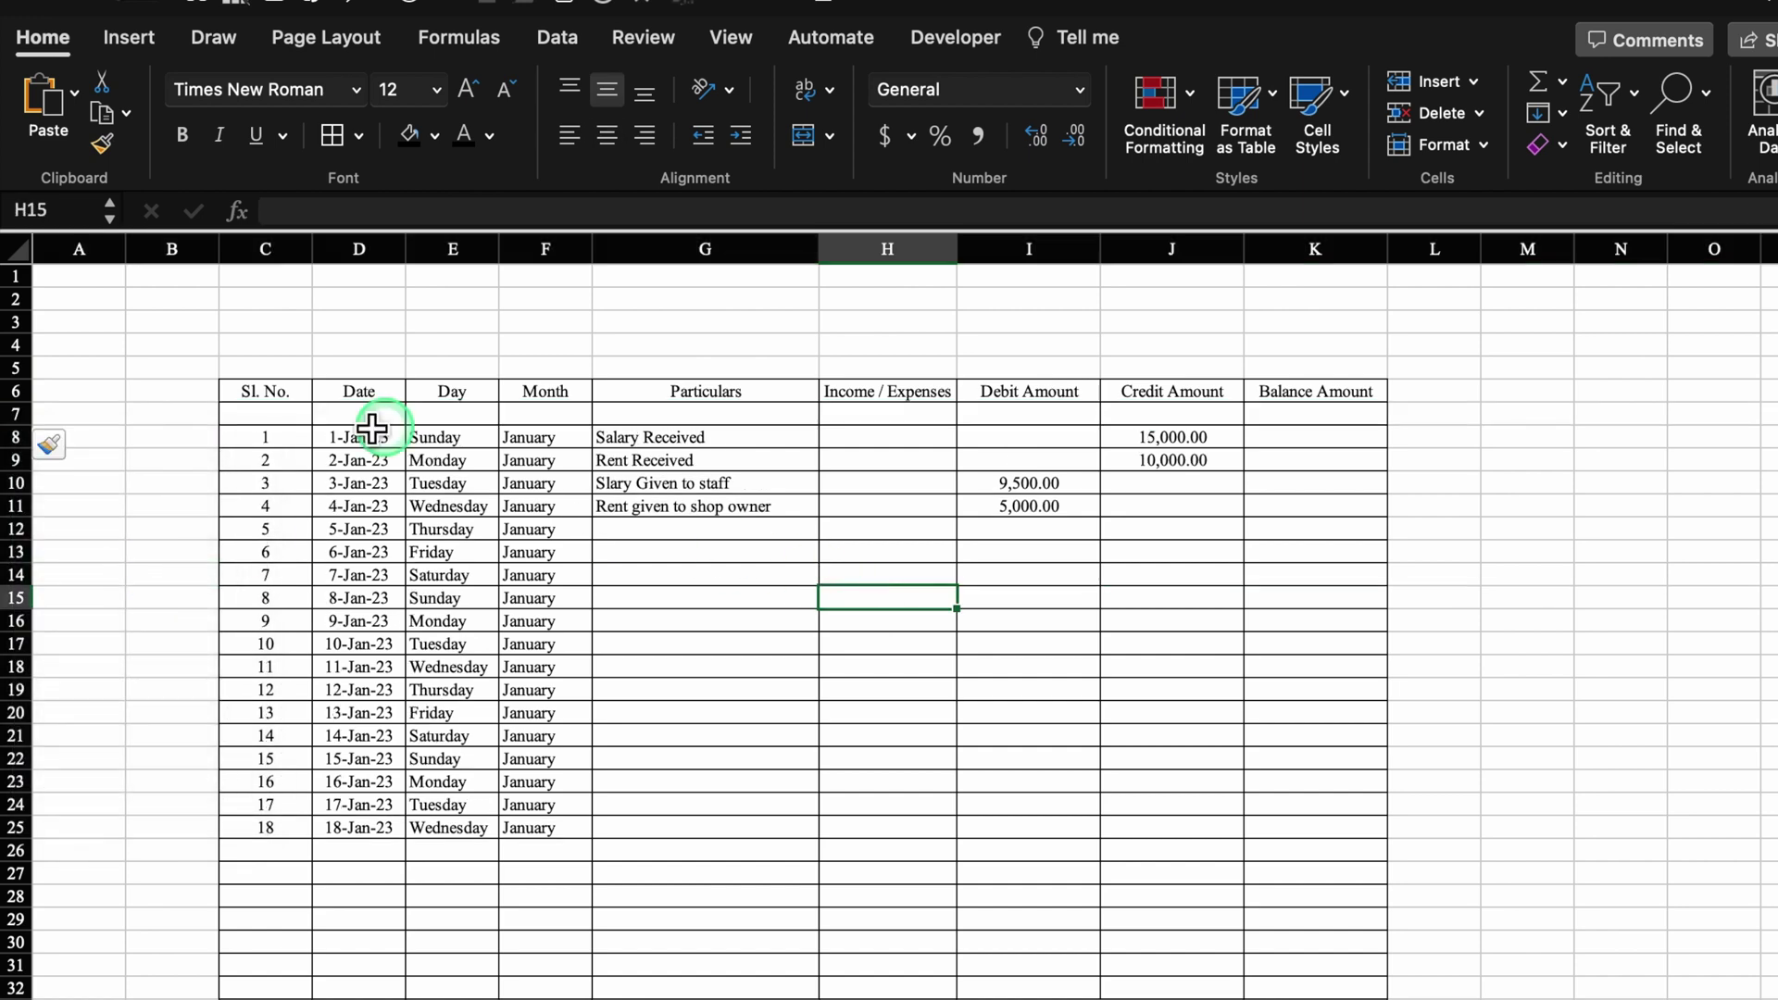
# Fill the serial number, date, day and month up into the new row 7 and set its date to 1/1/2023
pyautogui.click(269, 437)
pyautogui.moveTo(321, 422); pyautogui.dragTo(415, 423)
pyautogui.click(359, 437)
pyautogui.click(359, 414)
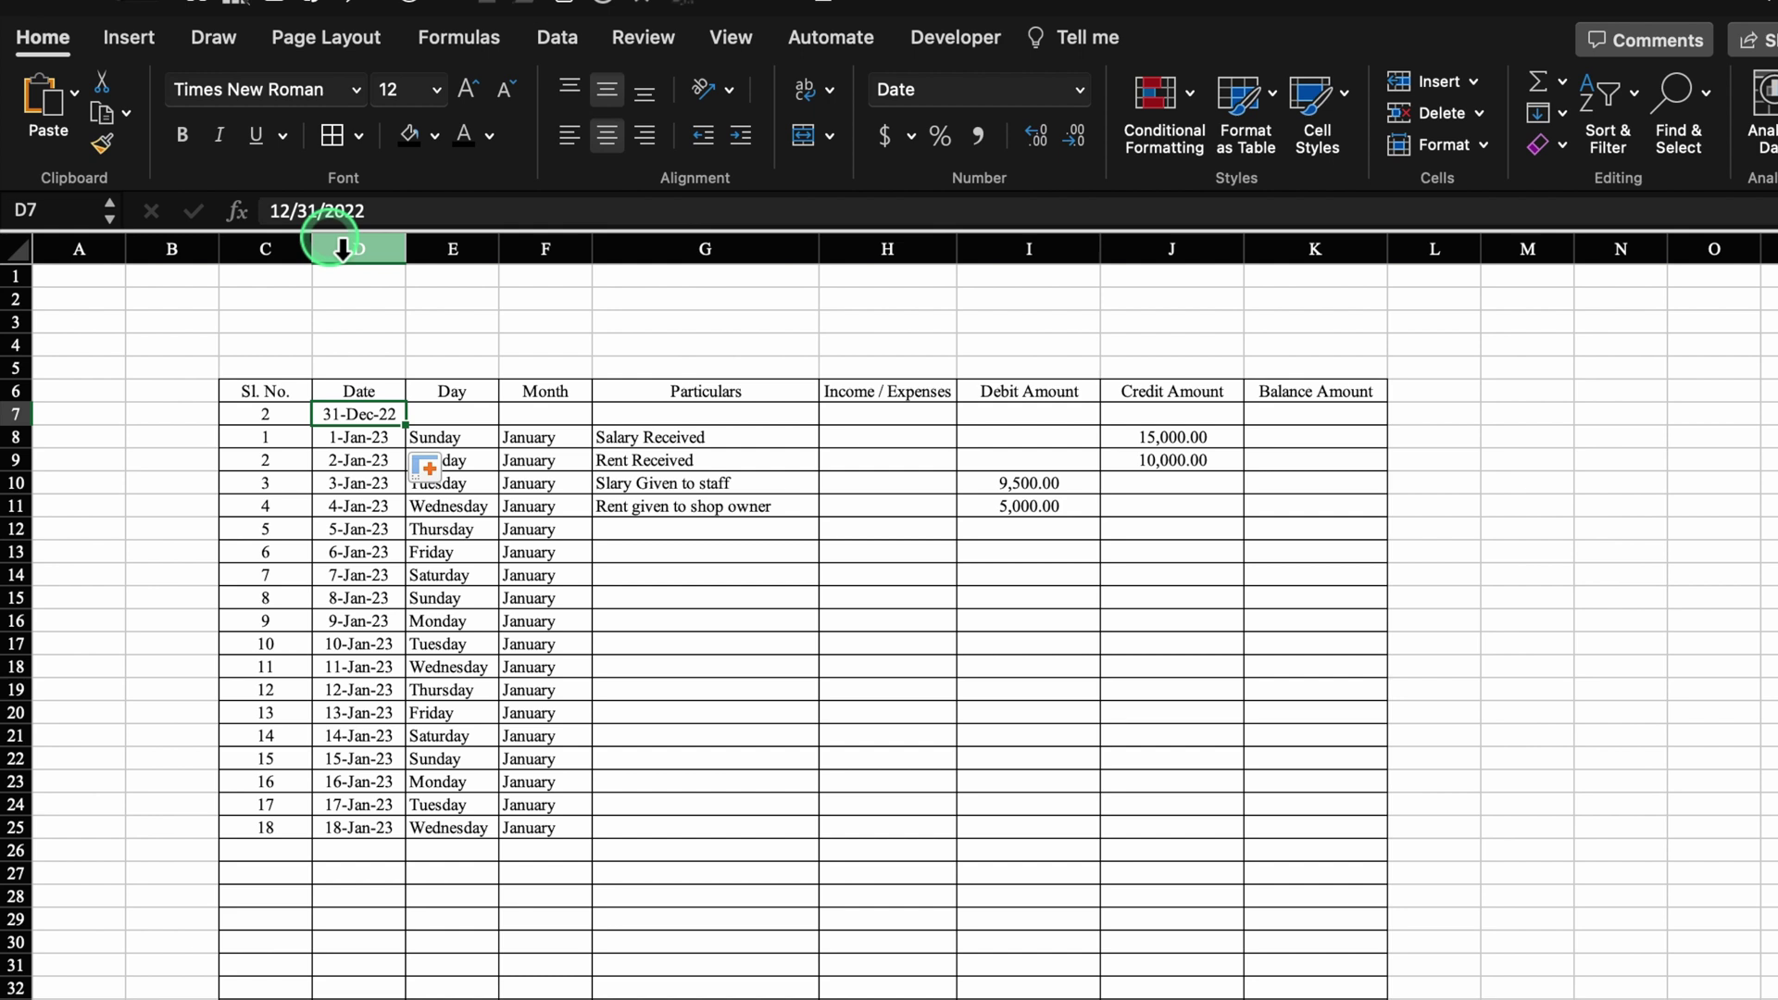
pyautogui.tripleClick(315, 211)
pyautogui.write('1/1/2023')
# Enter Opening Balance in G7, left-aligned, and 10000 as its credit amount in J7
pyautogui.click(676, 414)
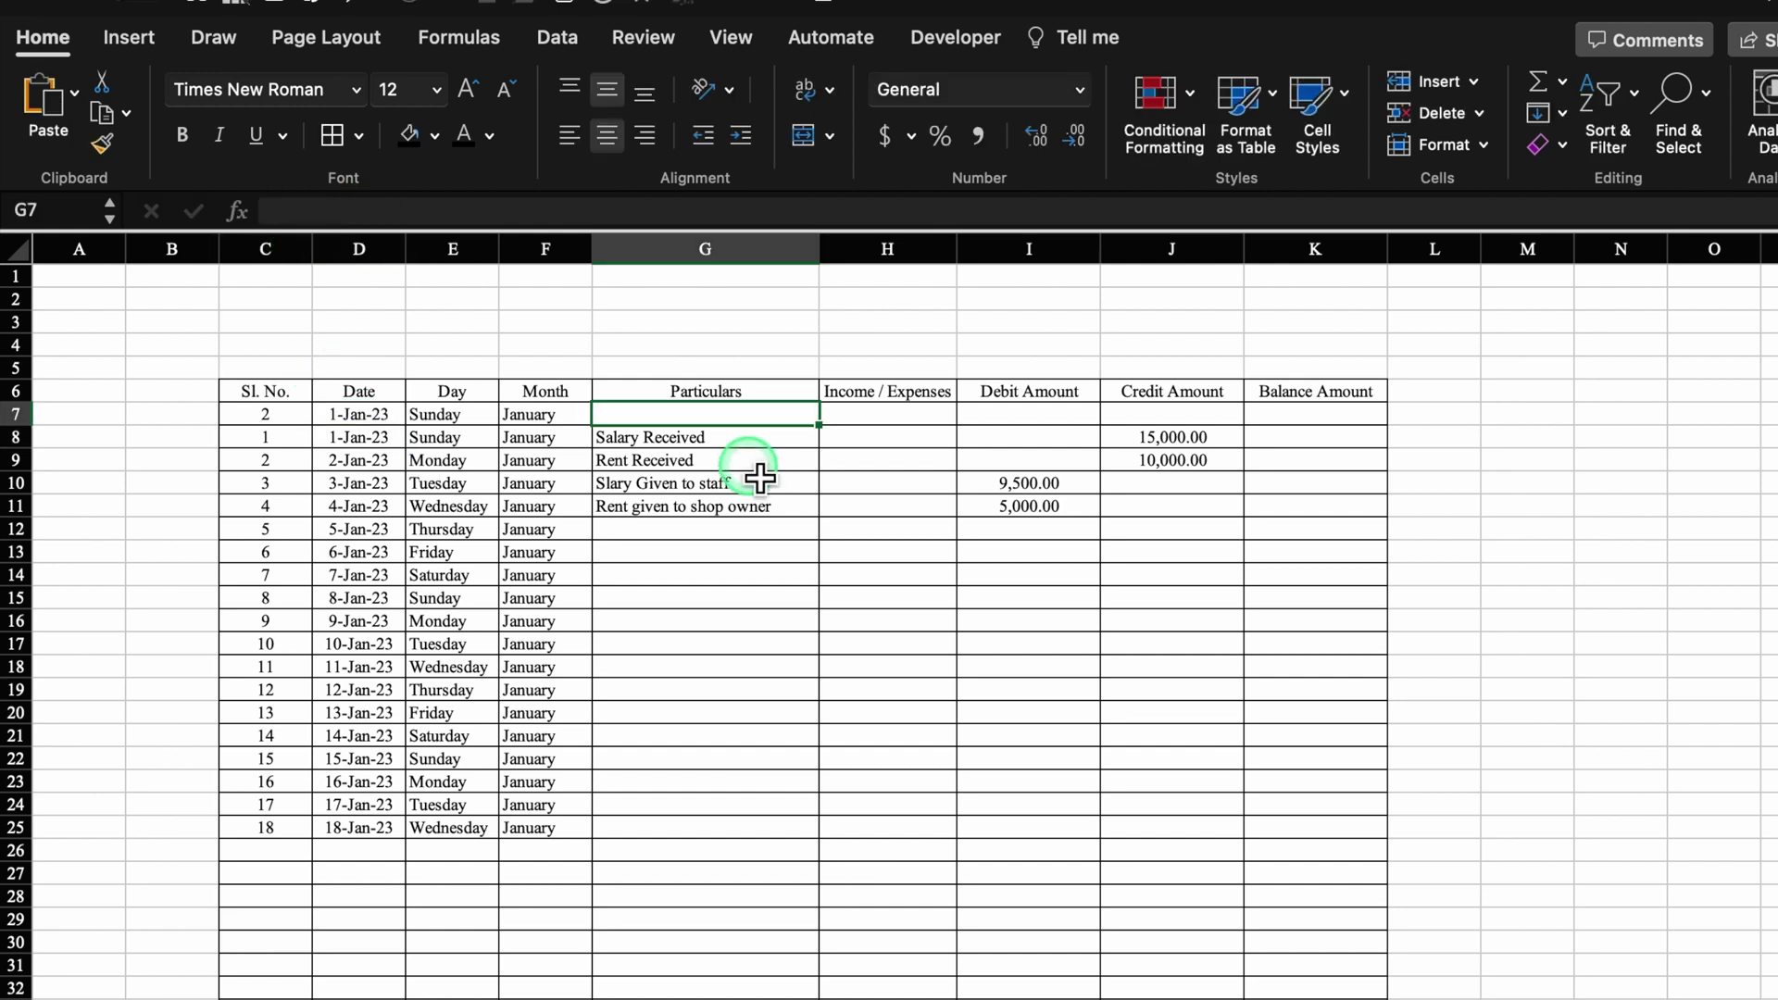
pyautogui.write('Opening Balance')
pyautogui.click(568, 135)
pyautogui.click(1028, 414)
pyautogui.click(1157, 419)
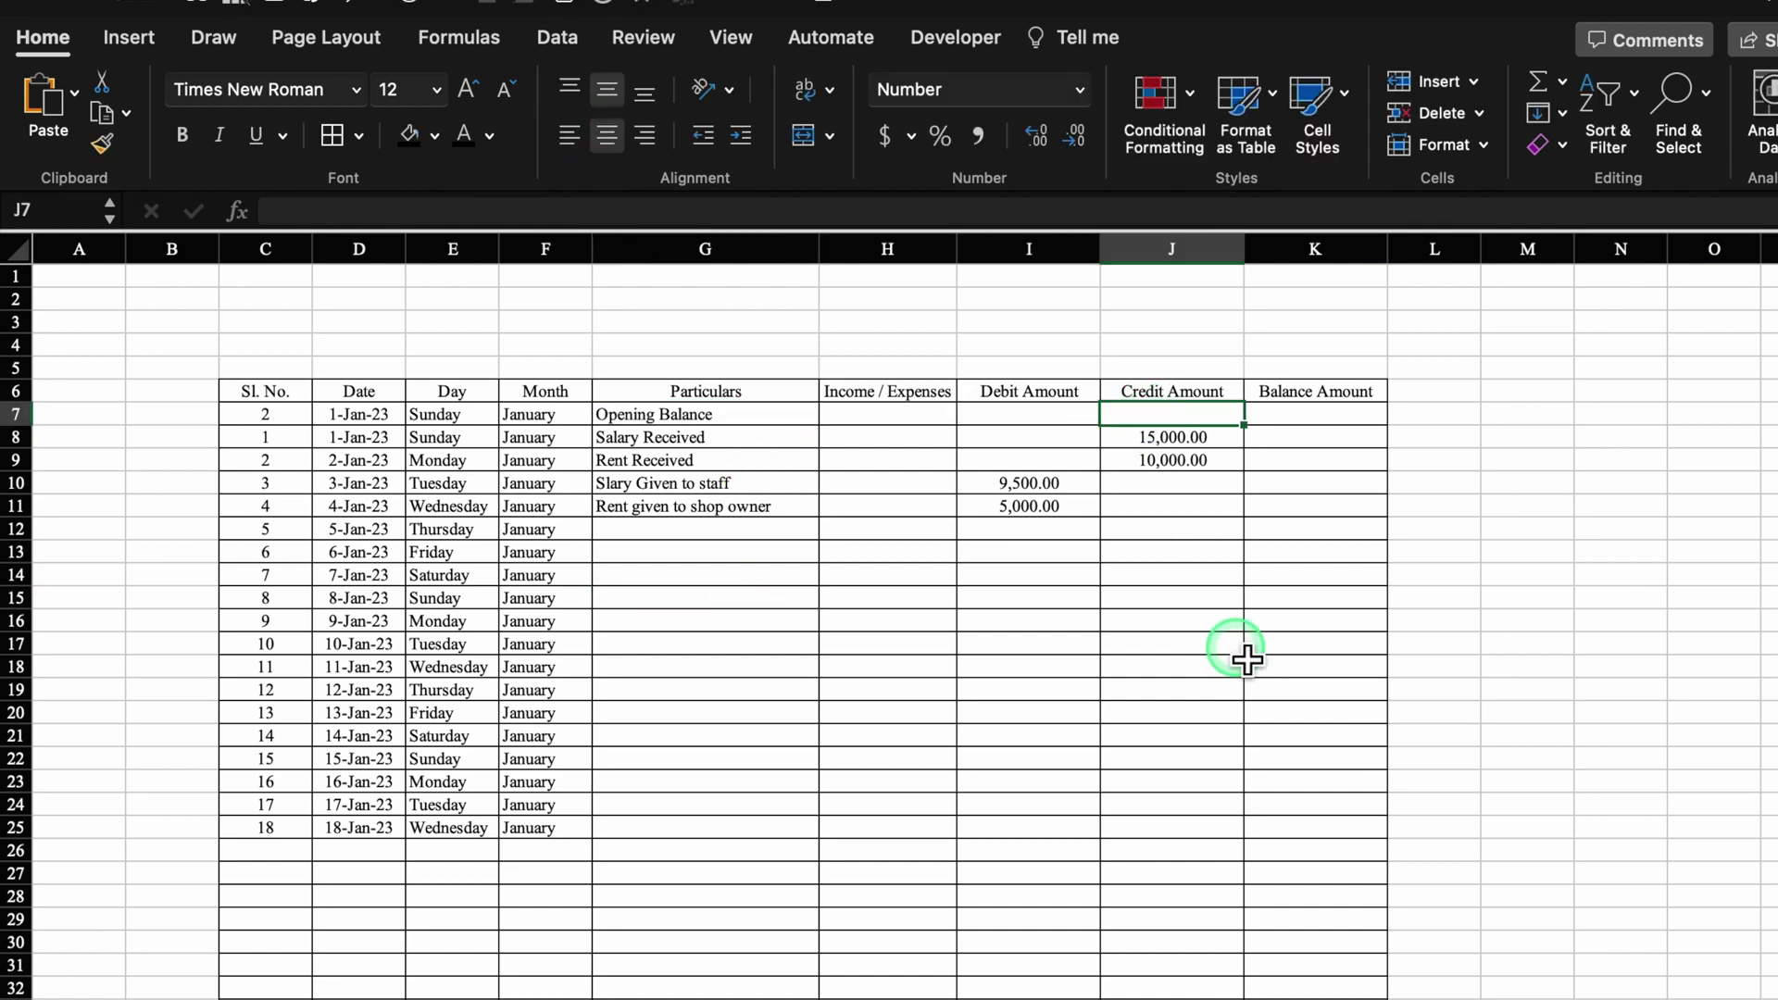
pyautogui.write('10,')
pyautogui.write('0000')
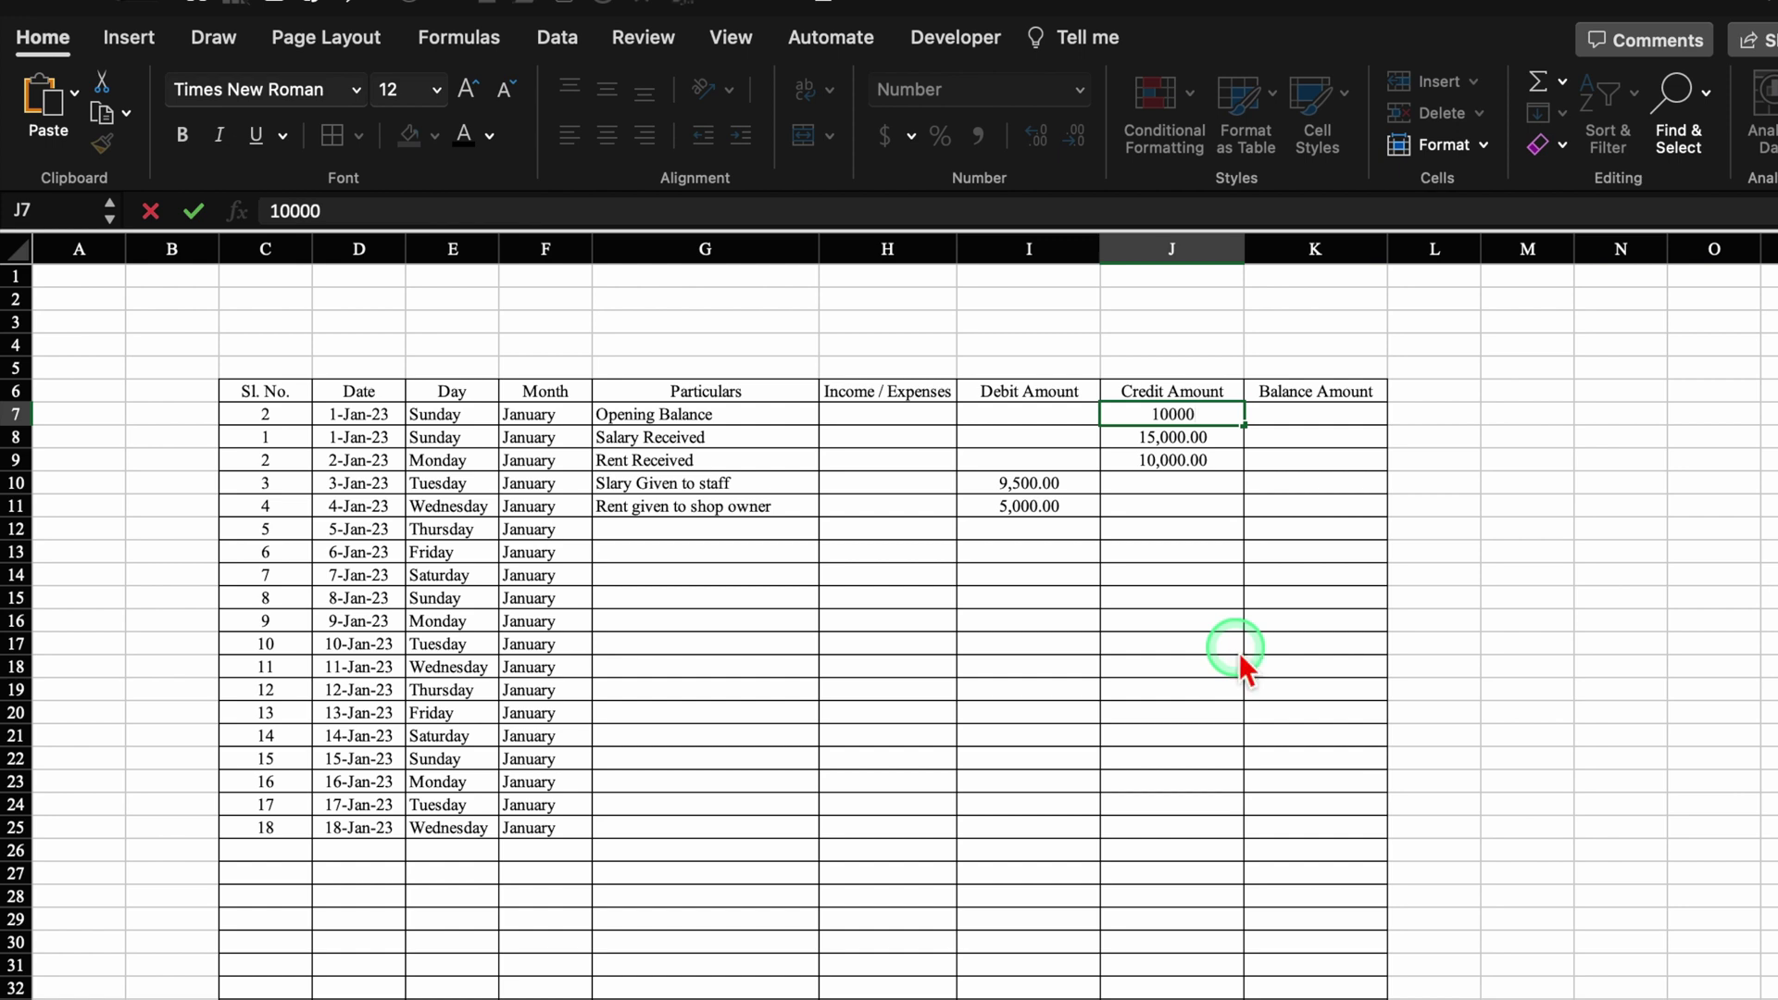
# Make the opening balance in K7 equal to the credit amount with =J7
pyautogui.press('Tab')
pyautogui.write('=')
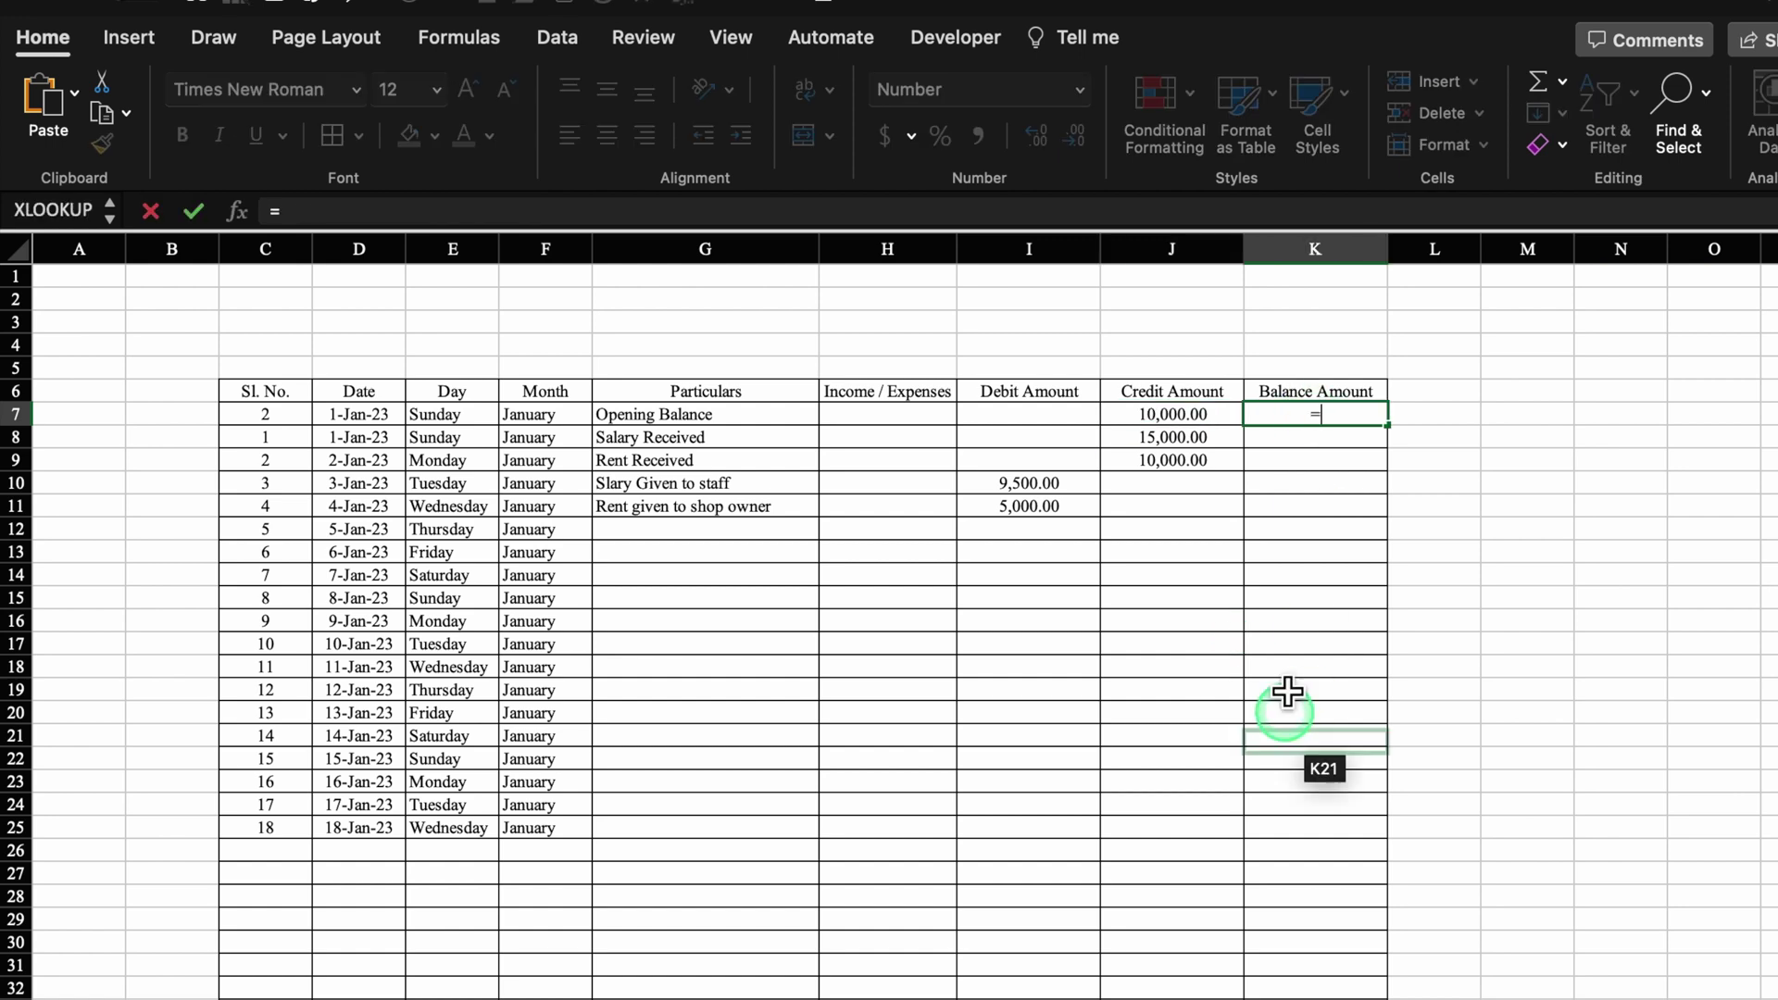
pyautogui.click(1201, 431)
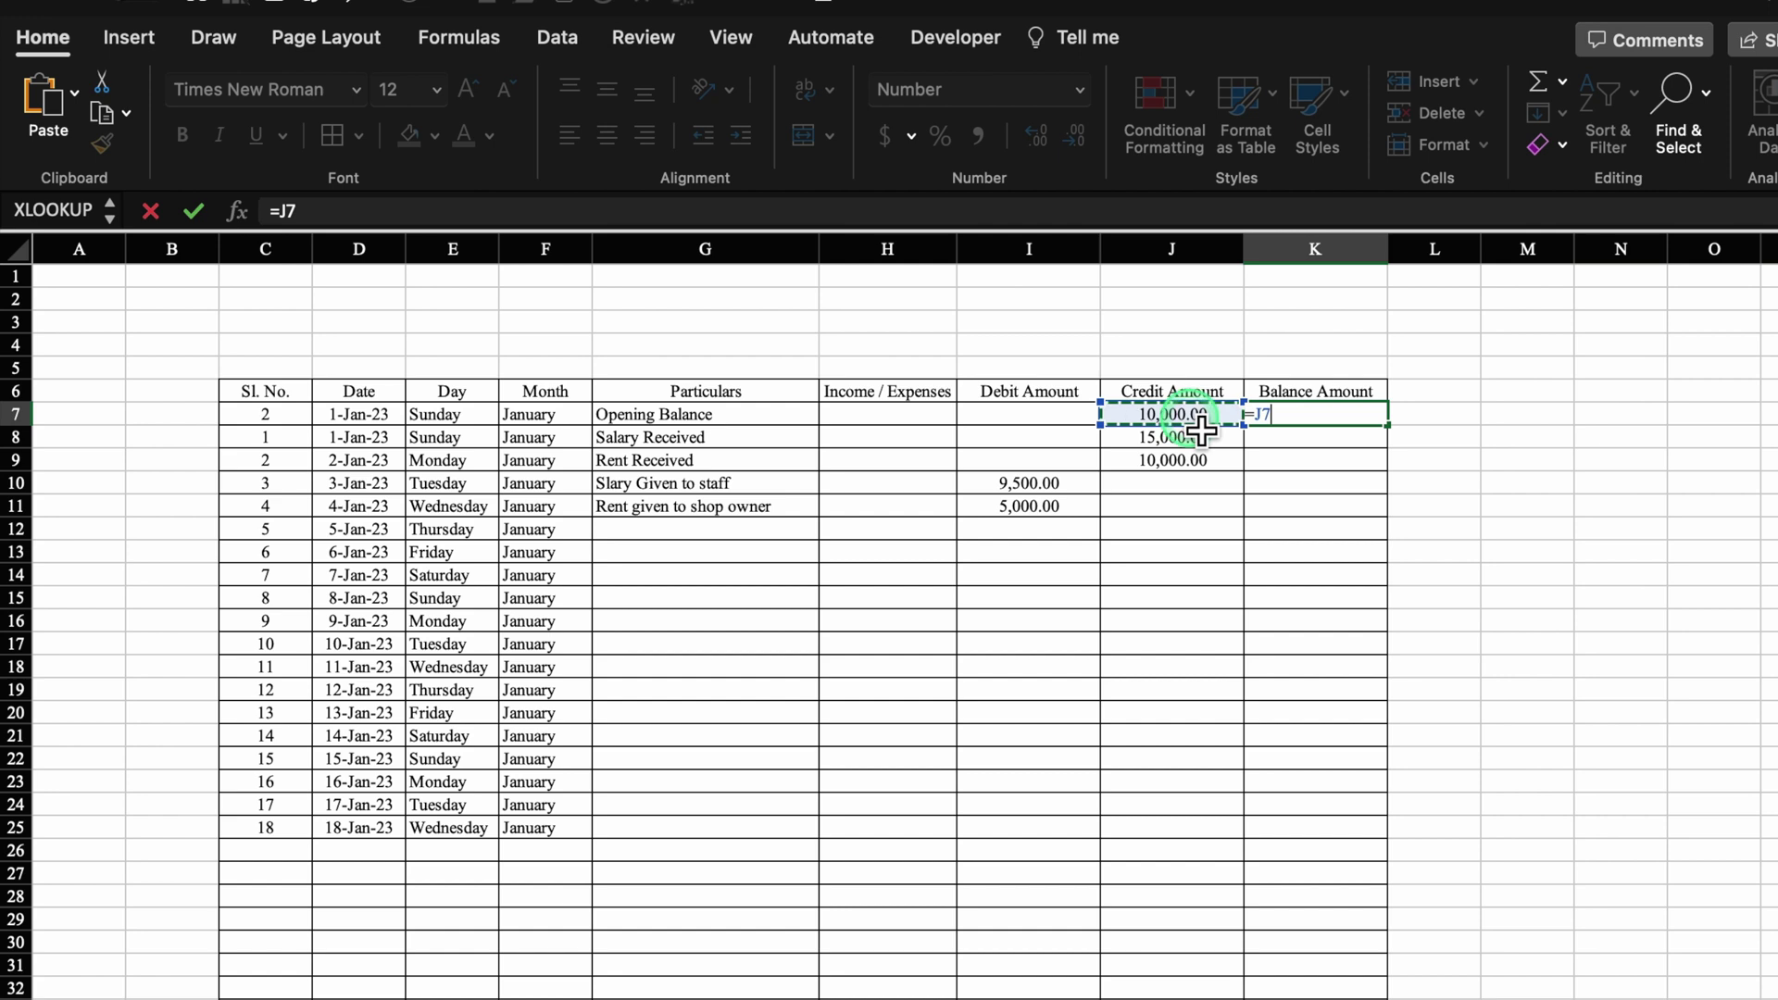
pyautogui.press('Return')
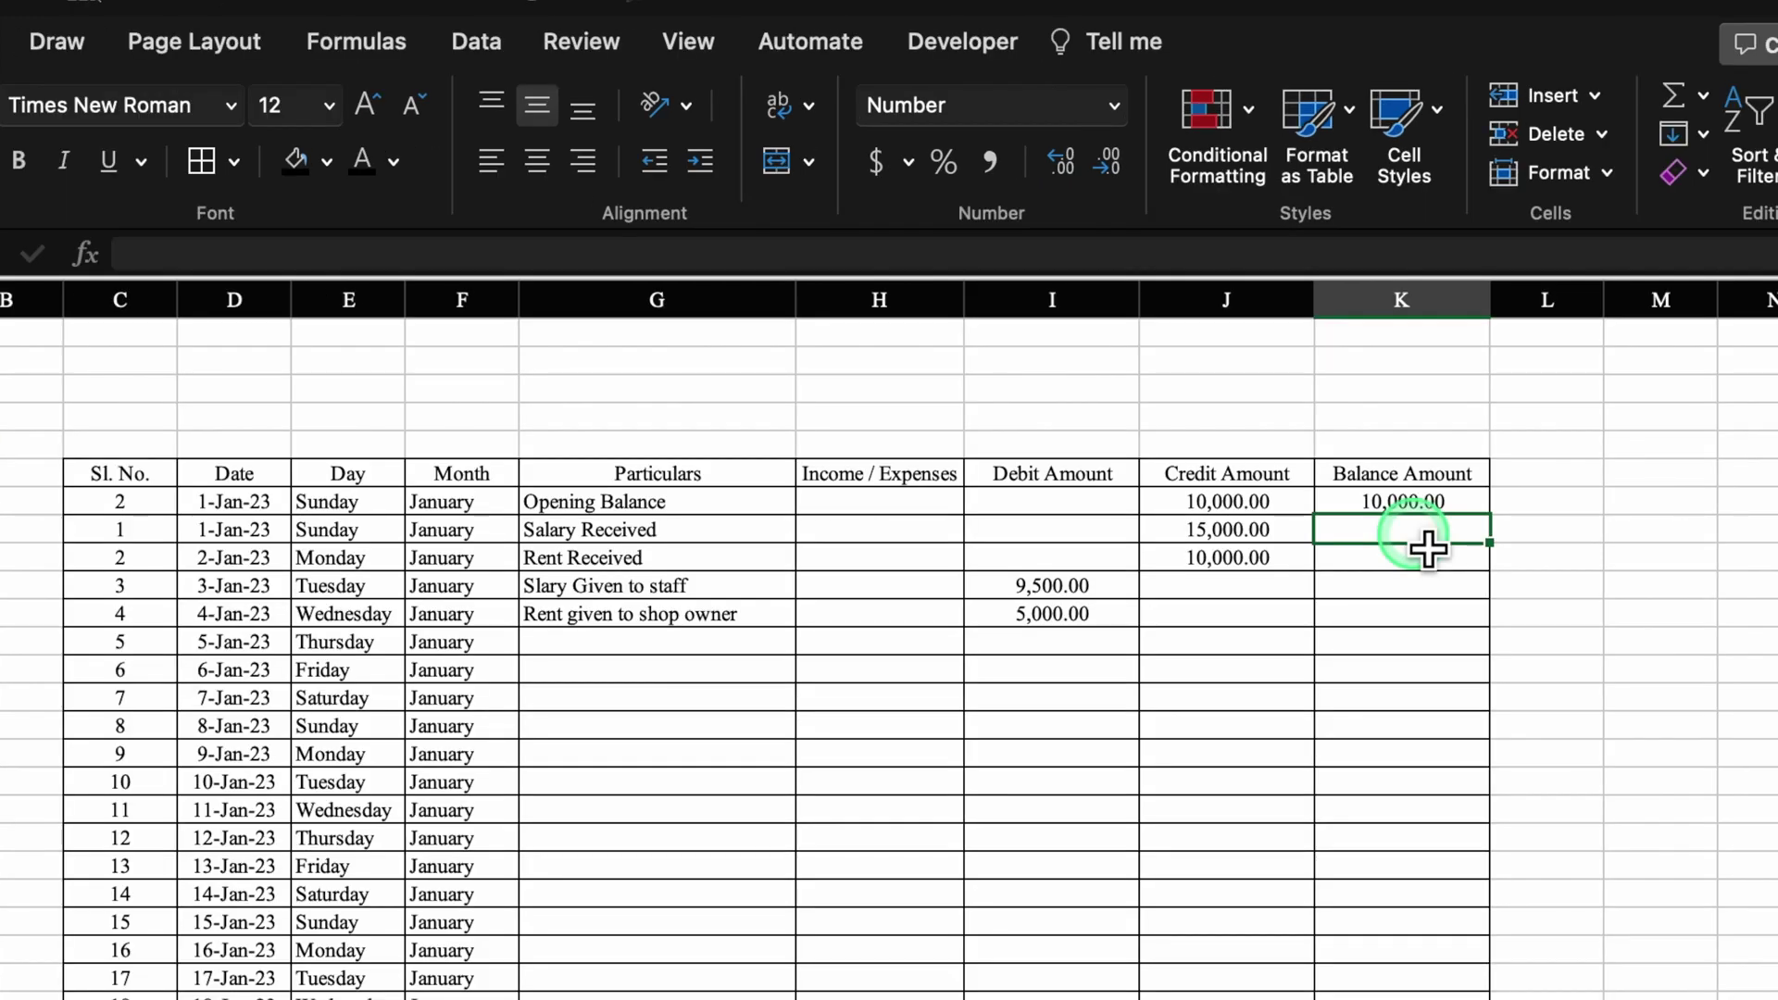
# Enter the running balance formula =K7-I8+J8 in K8
pyautogui.write('=')
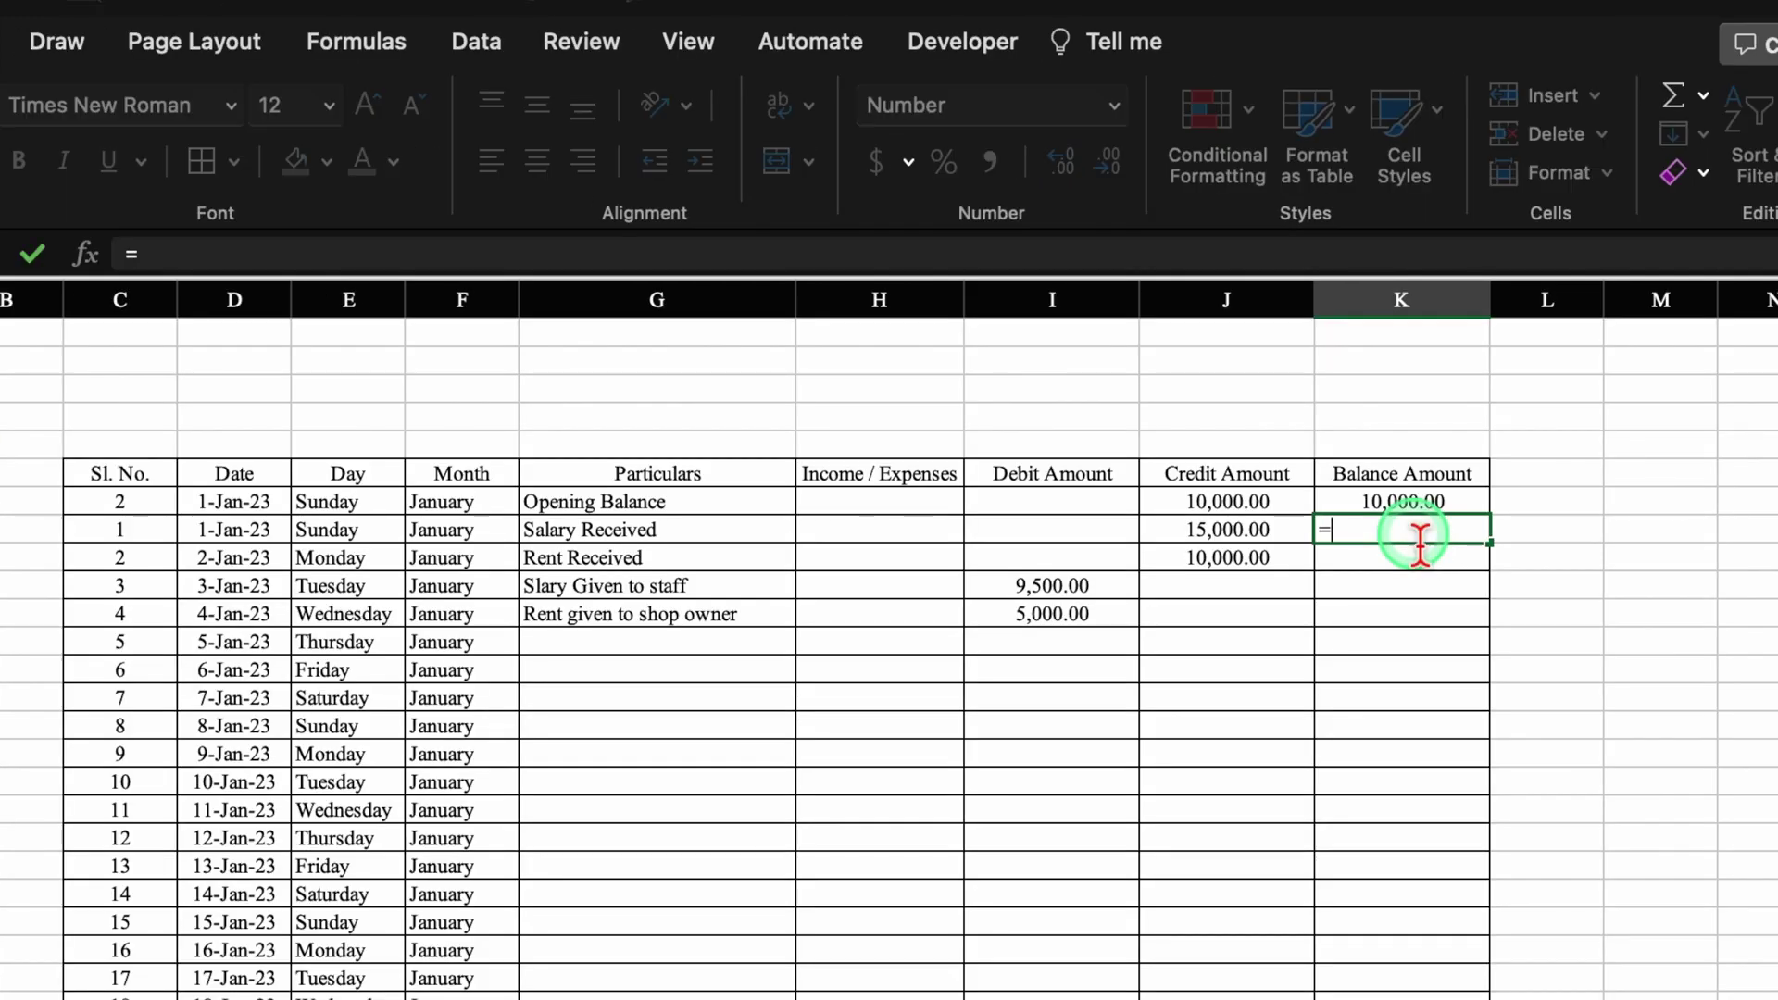
pyautogui.click(1441, 507)
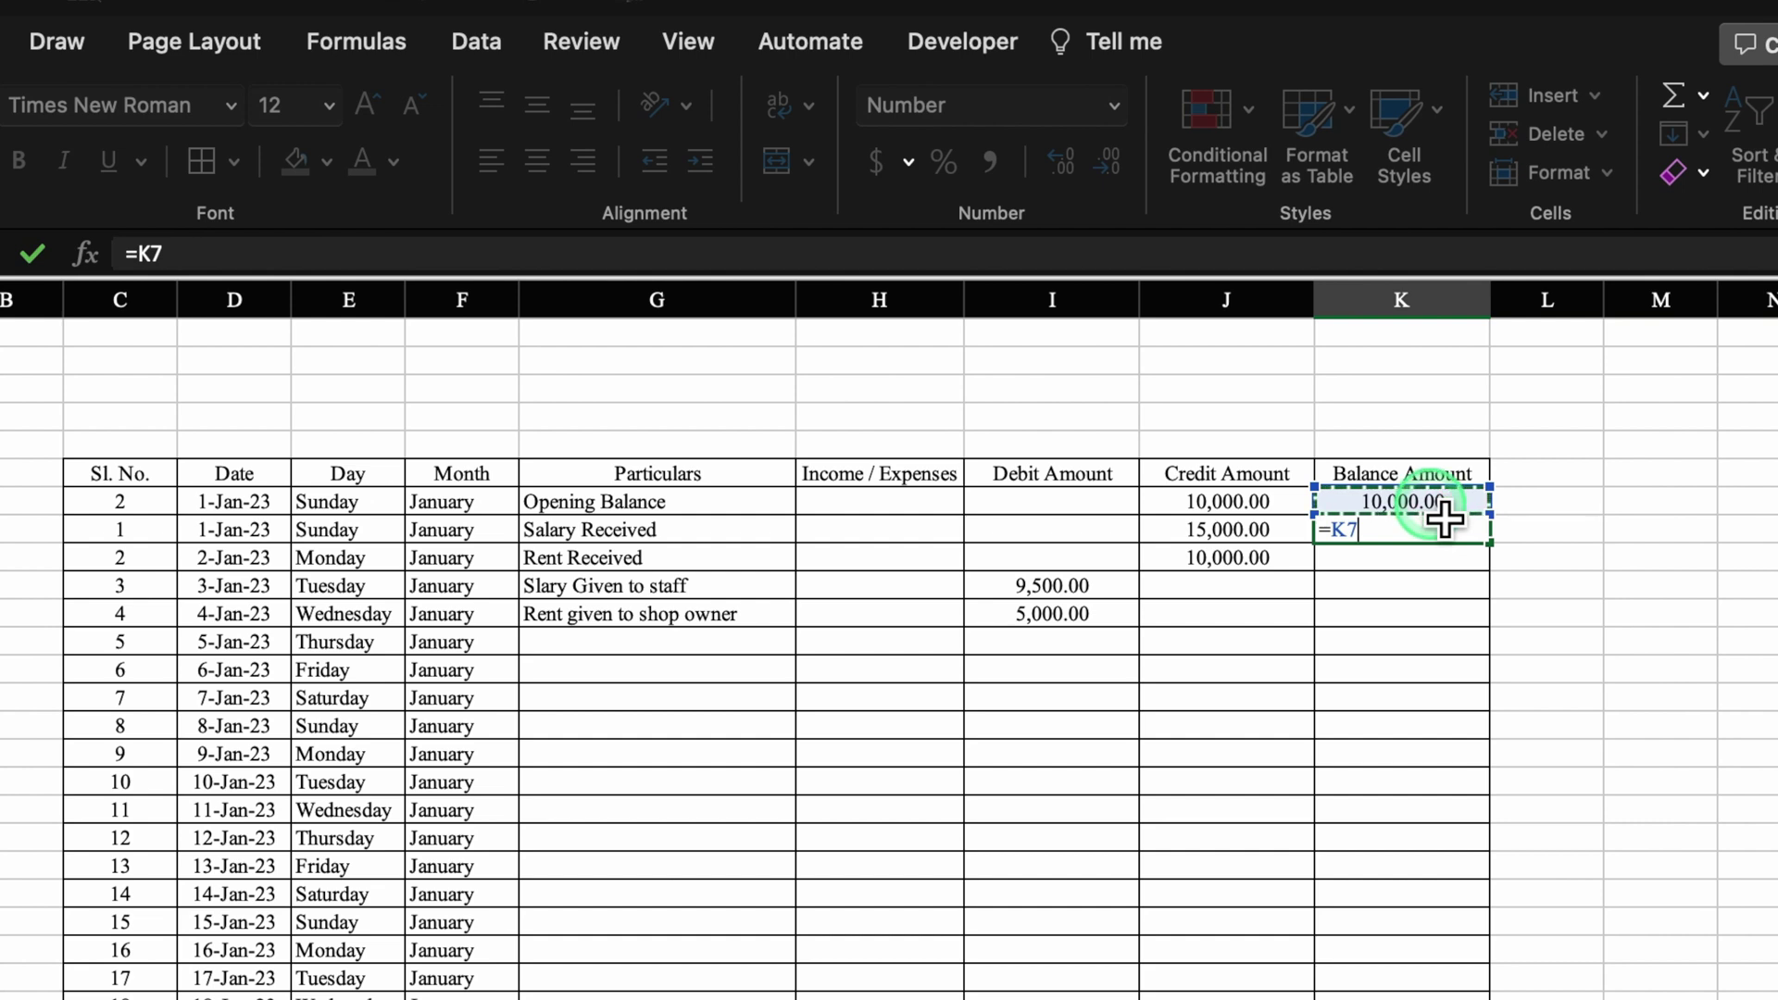
pyautogui.write('-')
pyautogui.click(1112, 547)
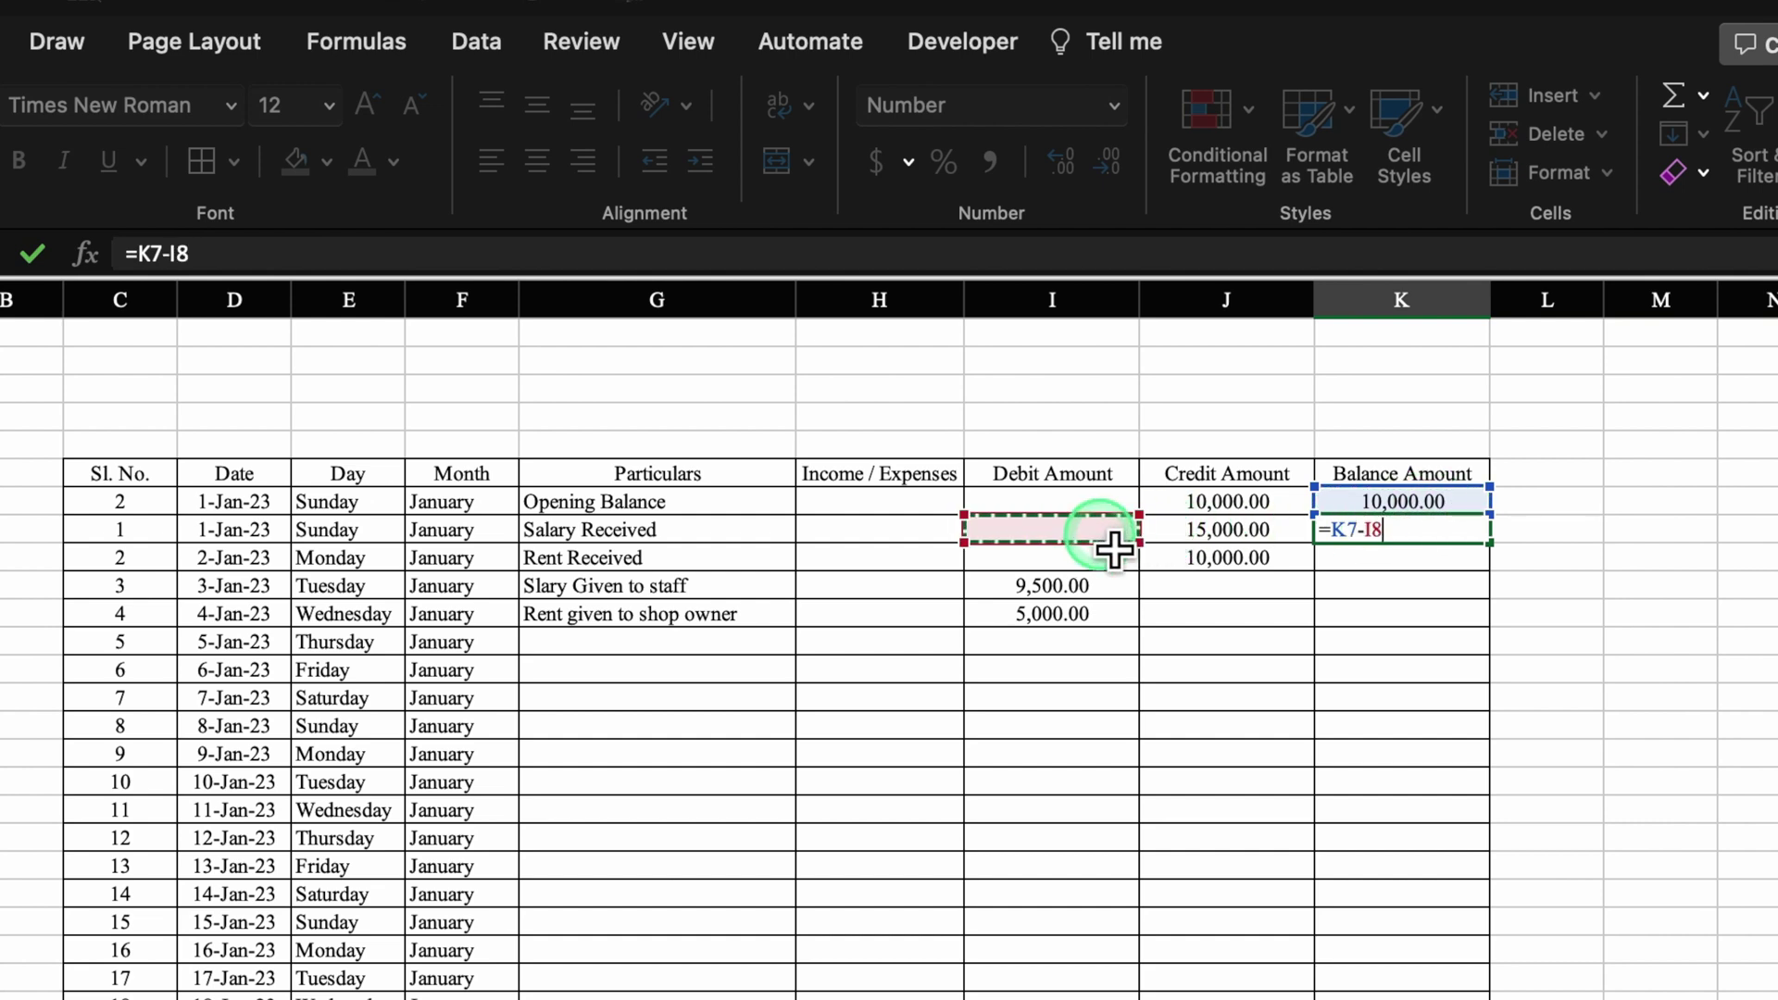
pyautogui.write('+')
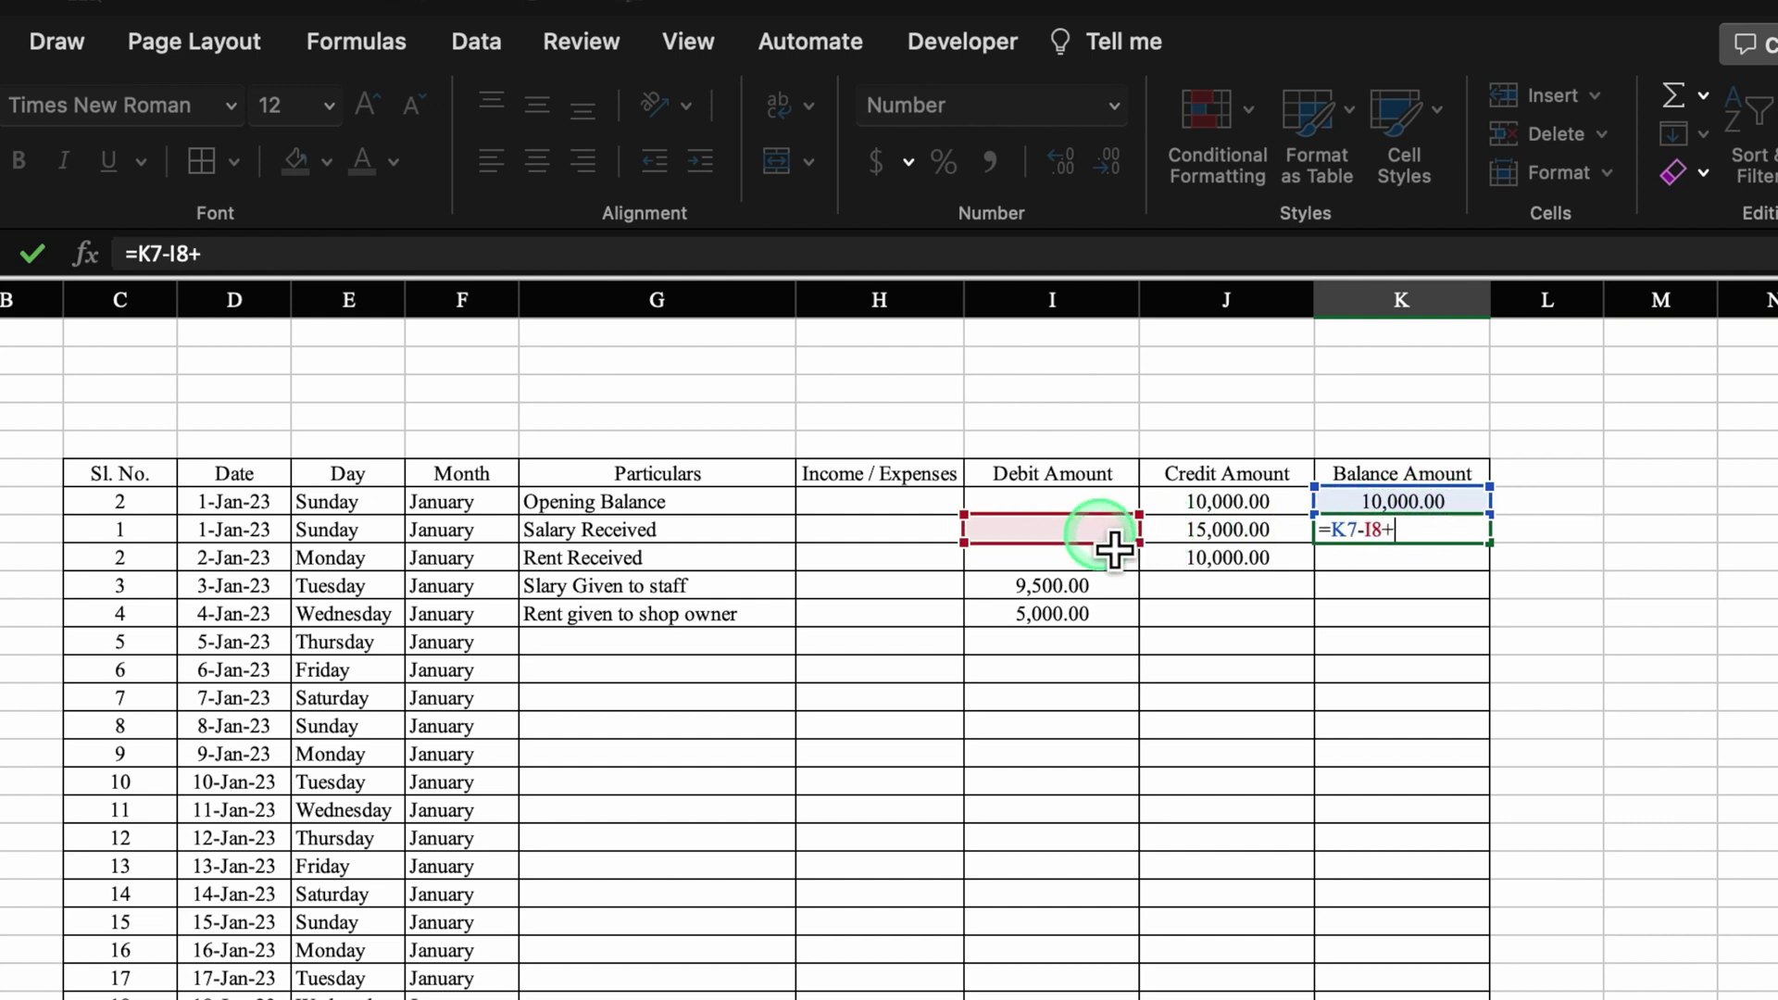
pyautogui.click(1237, 547)
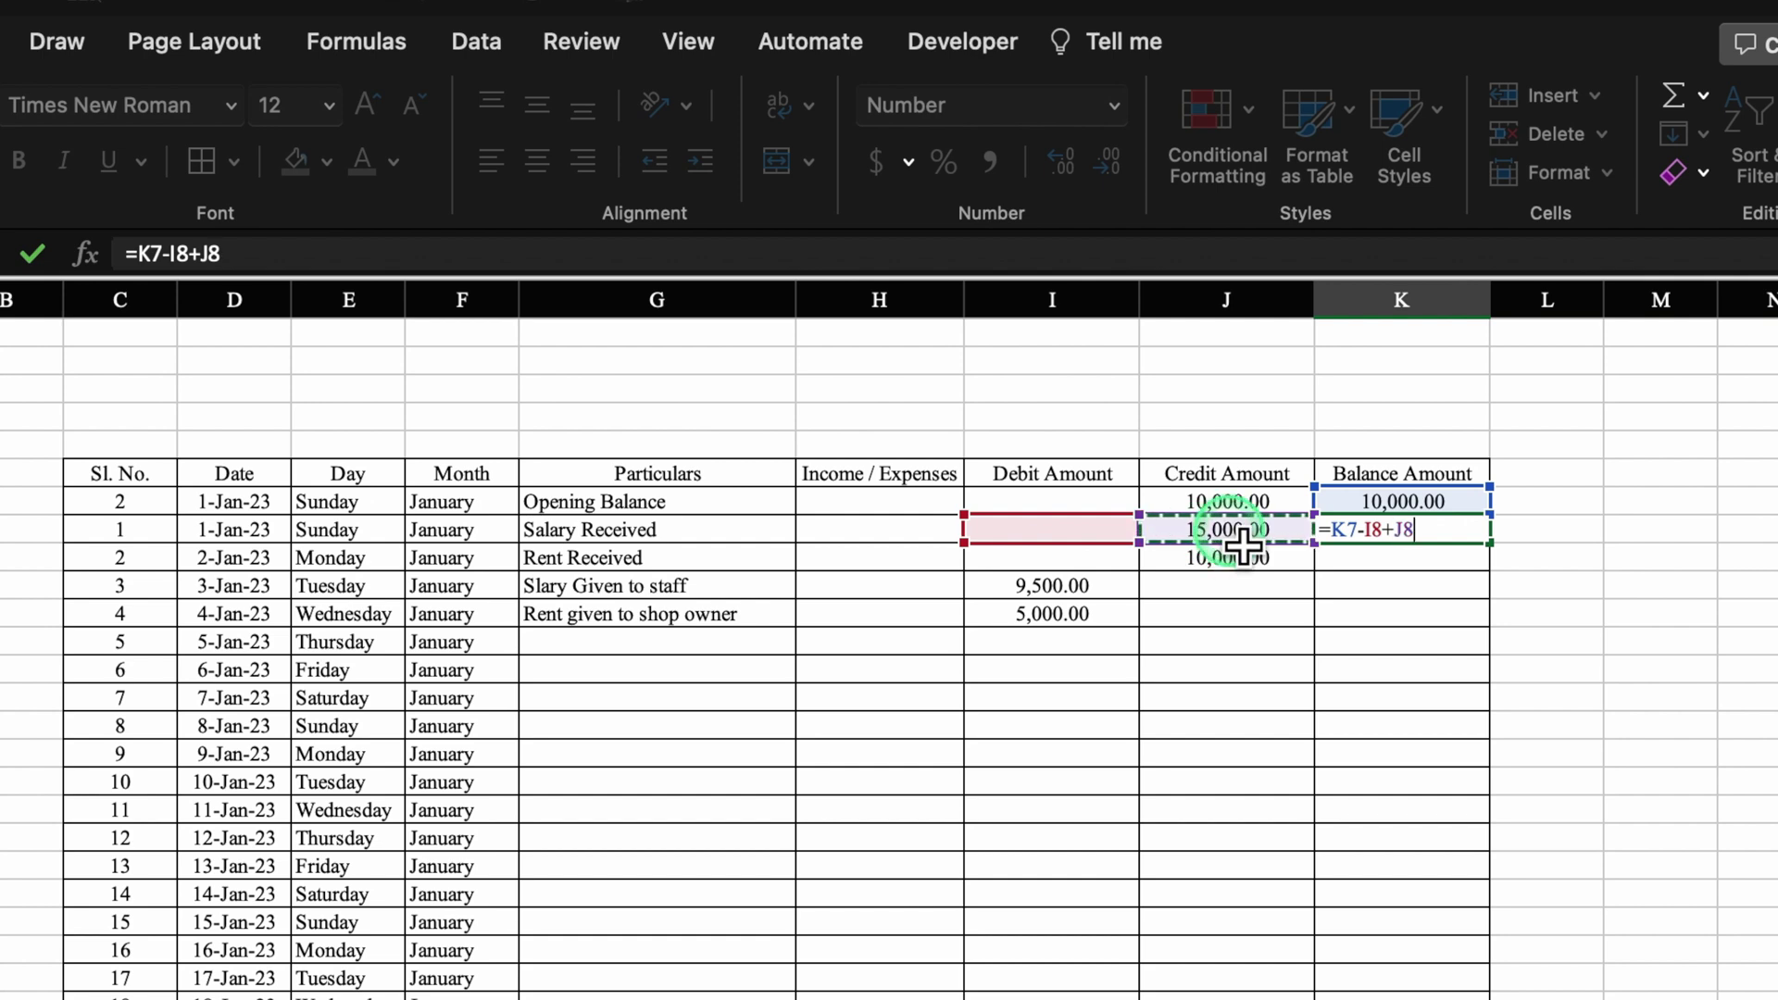
pyautogui.press('Return')
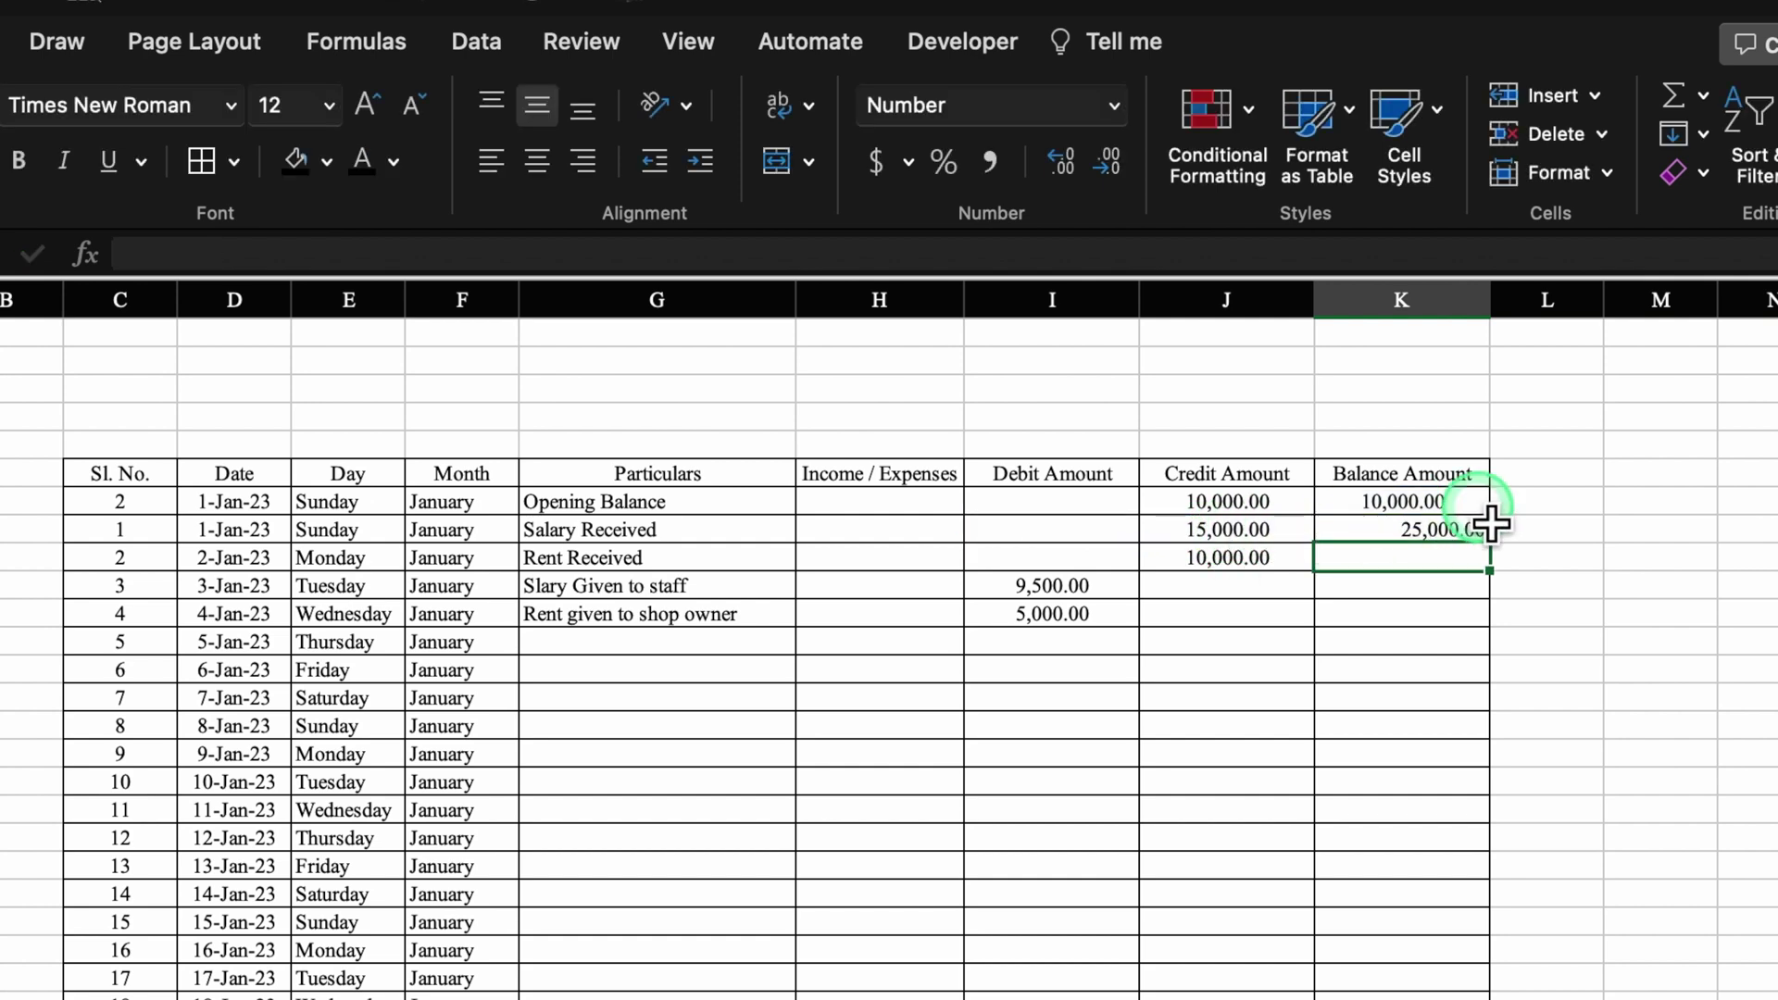
# Centre the Balance Amount column and fill the K8 formula down to row 17
pyautogui.click(1407, 305)
pyautogui.click(530, 159)
pyautogui.click(1460, 532)
pyautogui.moveTo(1489, 543); pyautogui.dragTo(1495, 808)
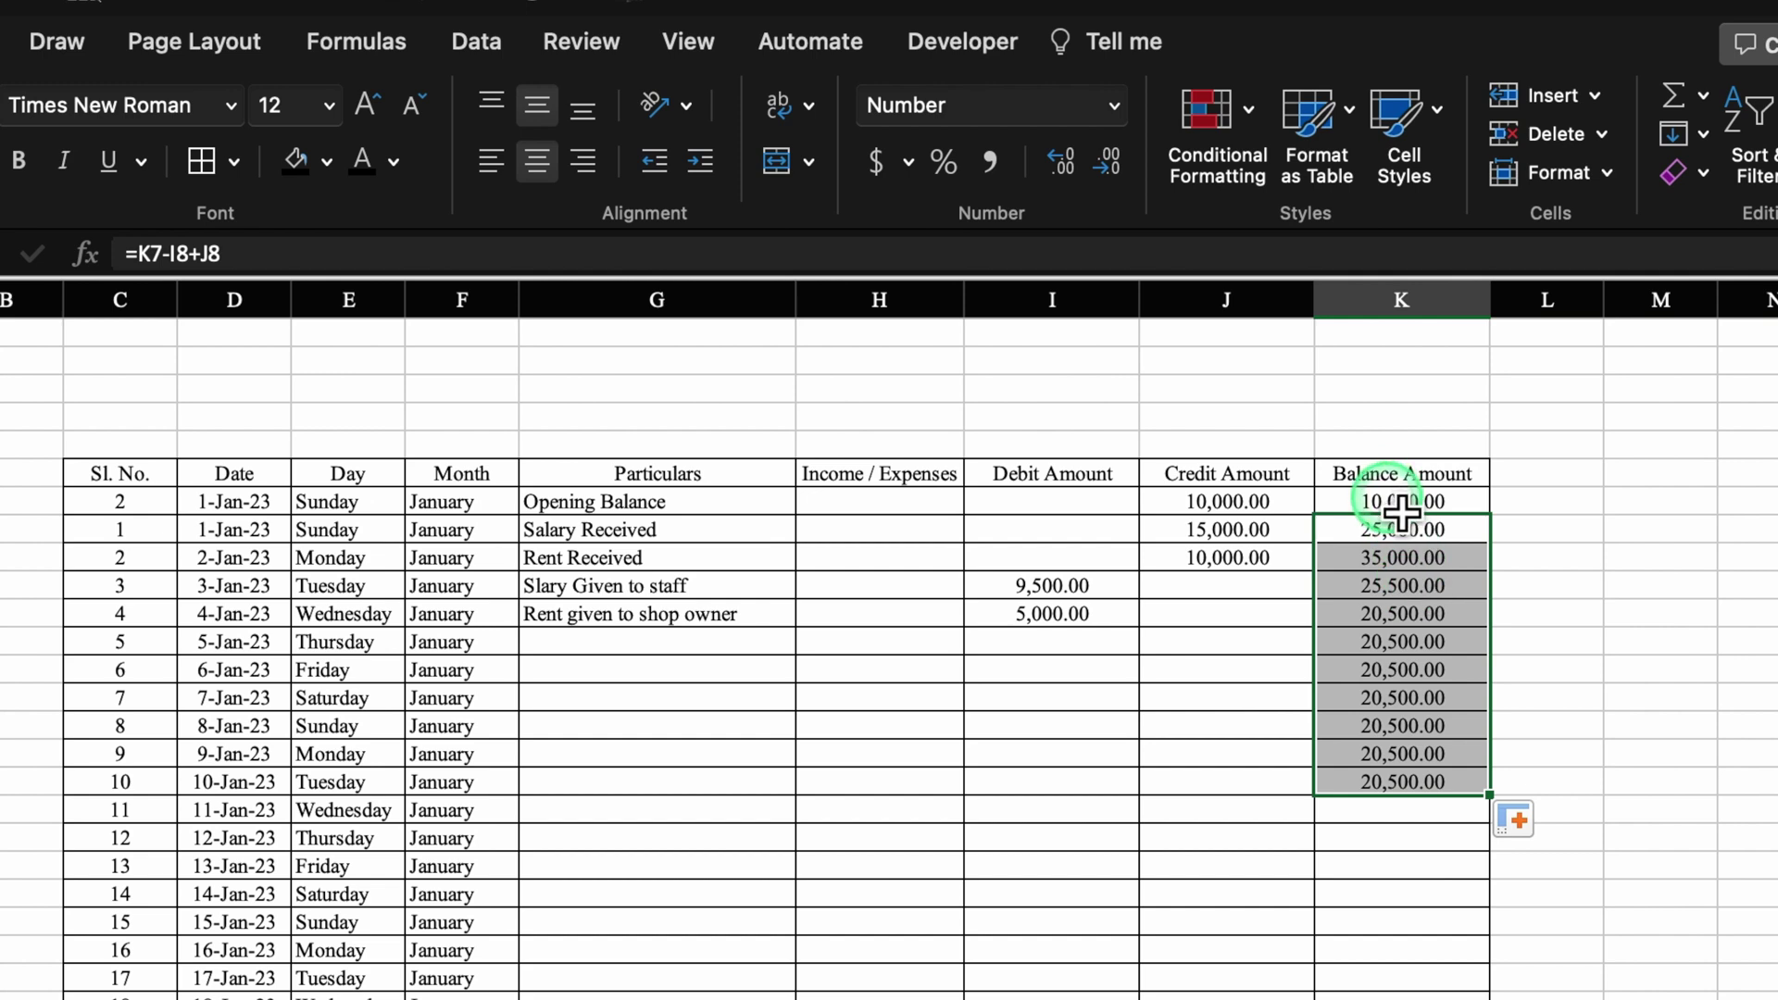
# Insert an IF with the test AND(I8="",J8="") in front of the existing balance calculation in K8
pyautogui.click(1470, 542)
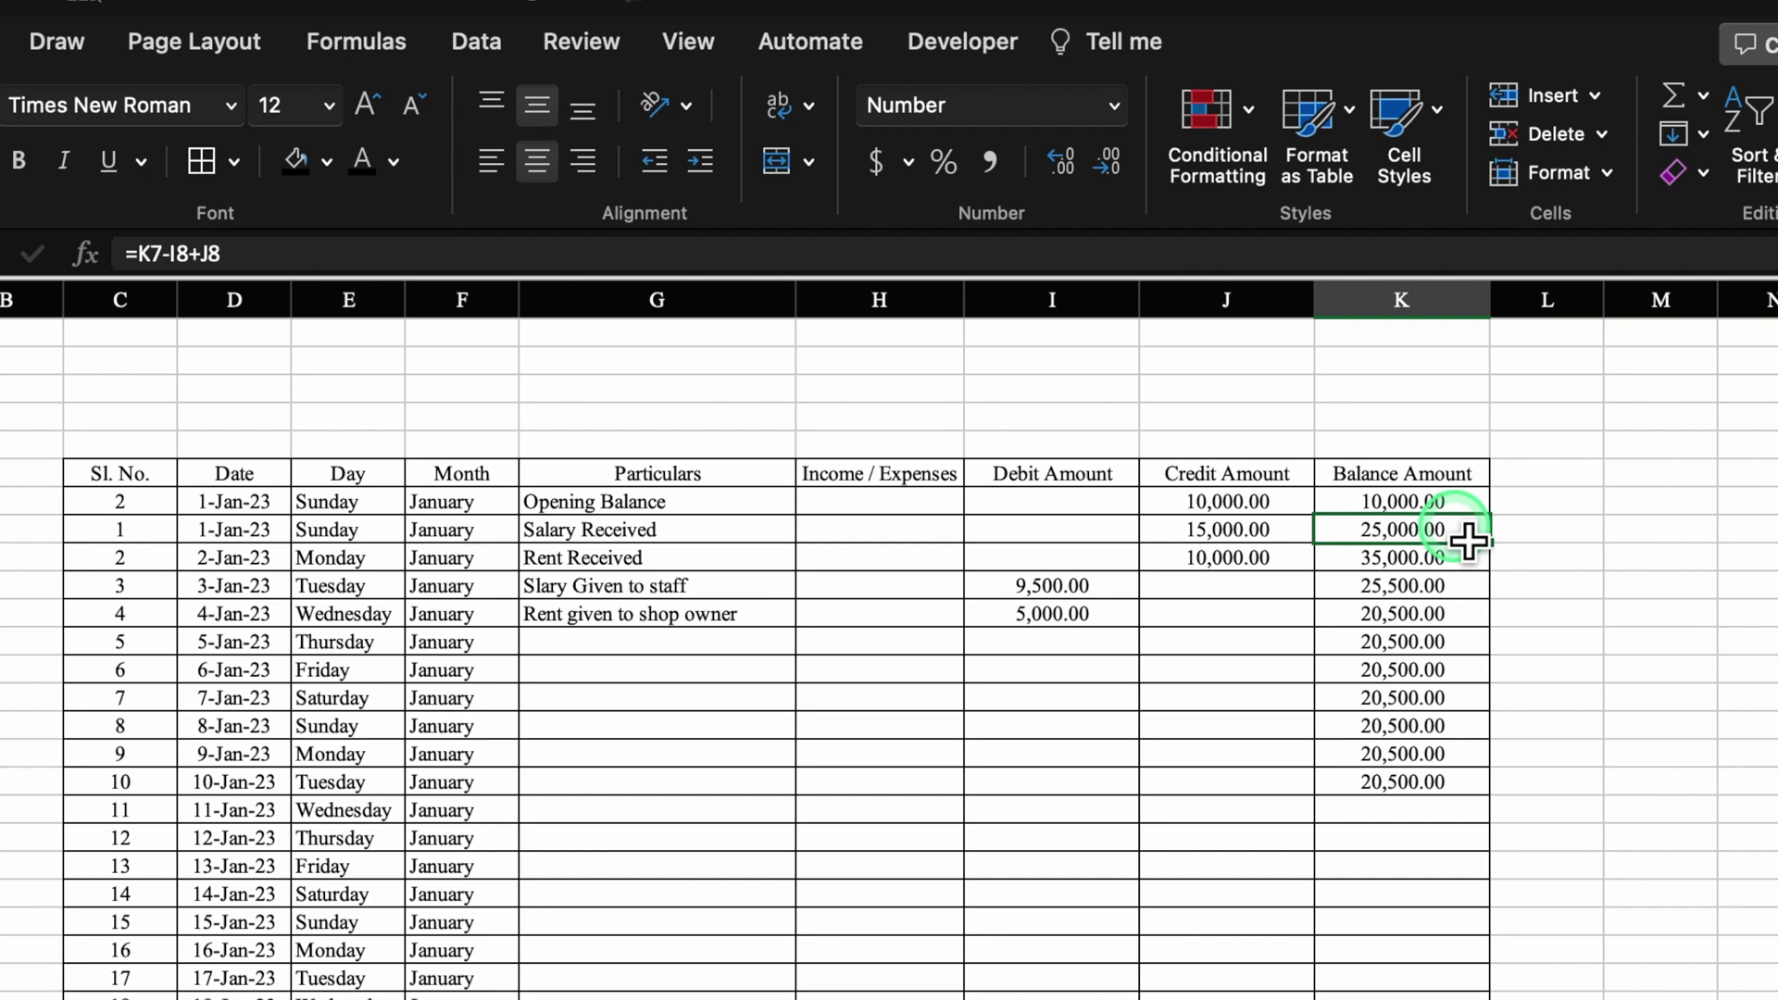
pyautogui.doubleClick(1354, 530)
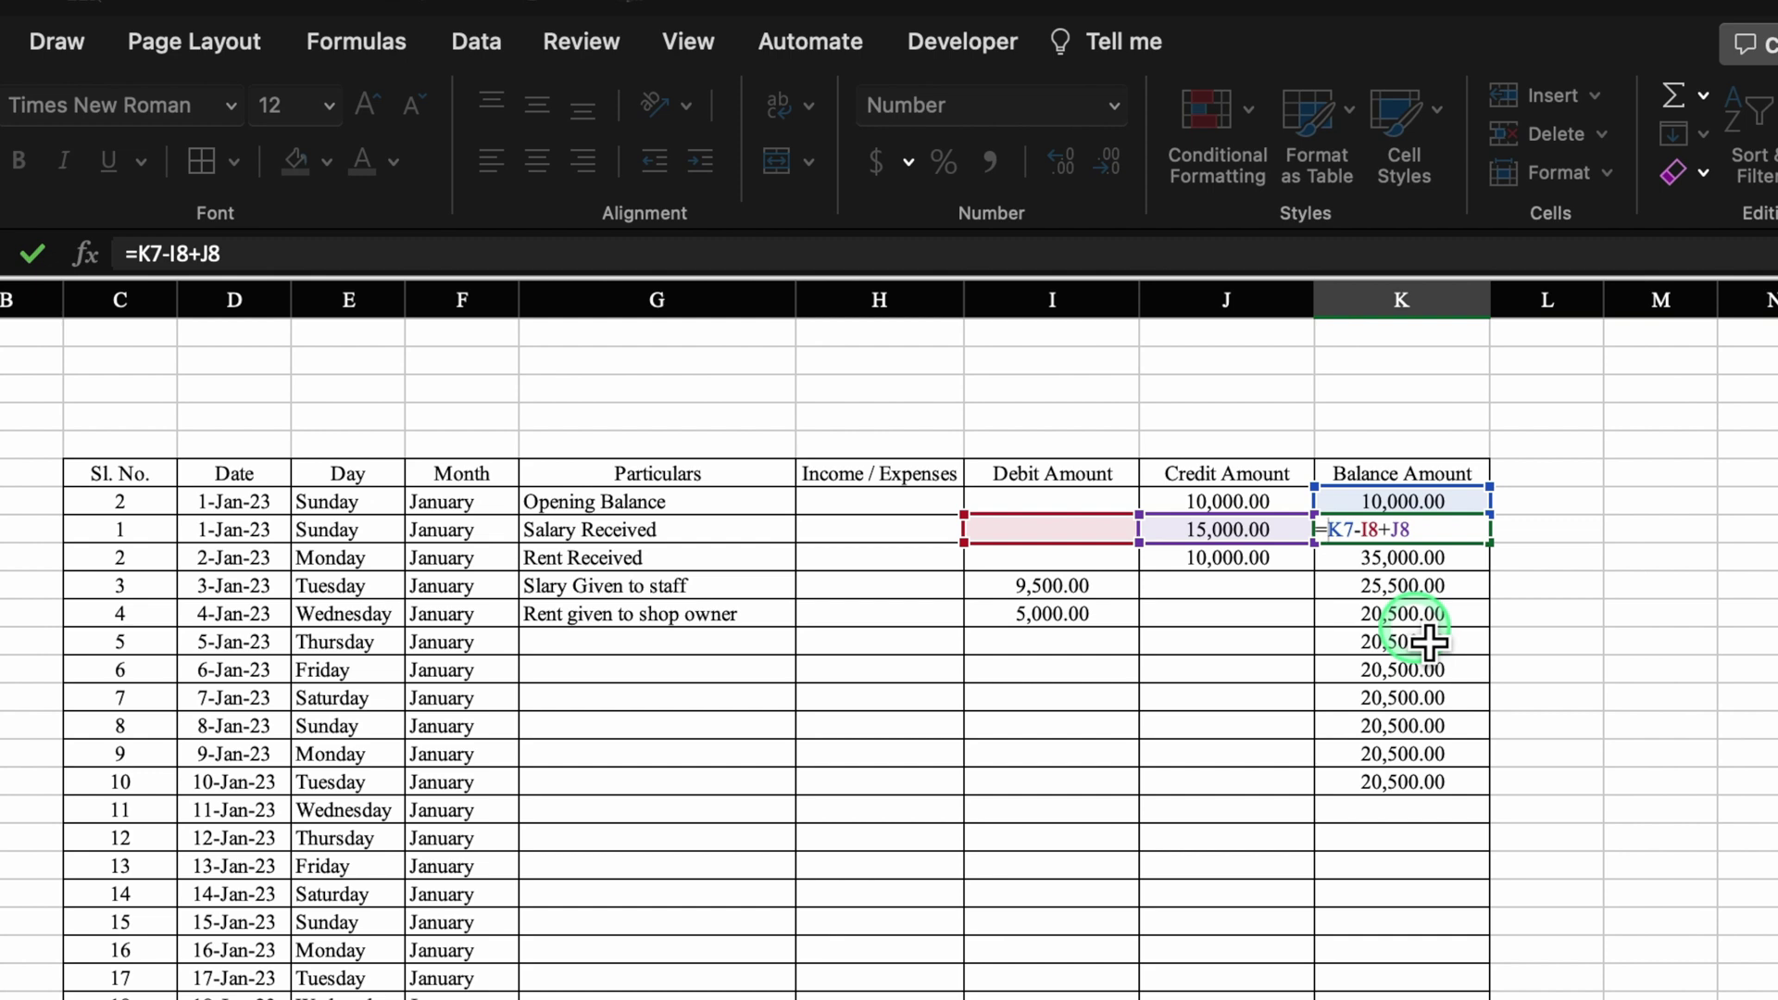
pyautogui.write('IF')
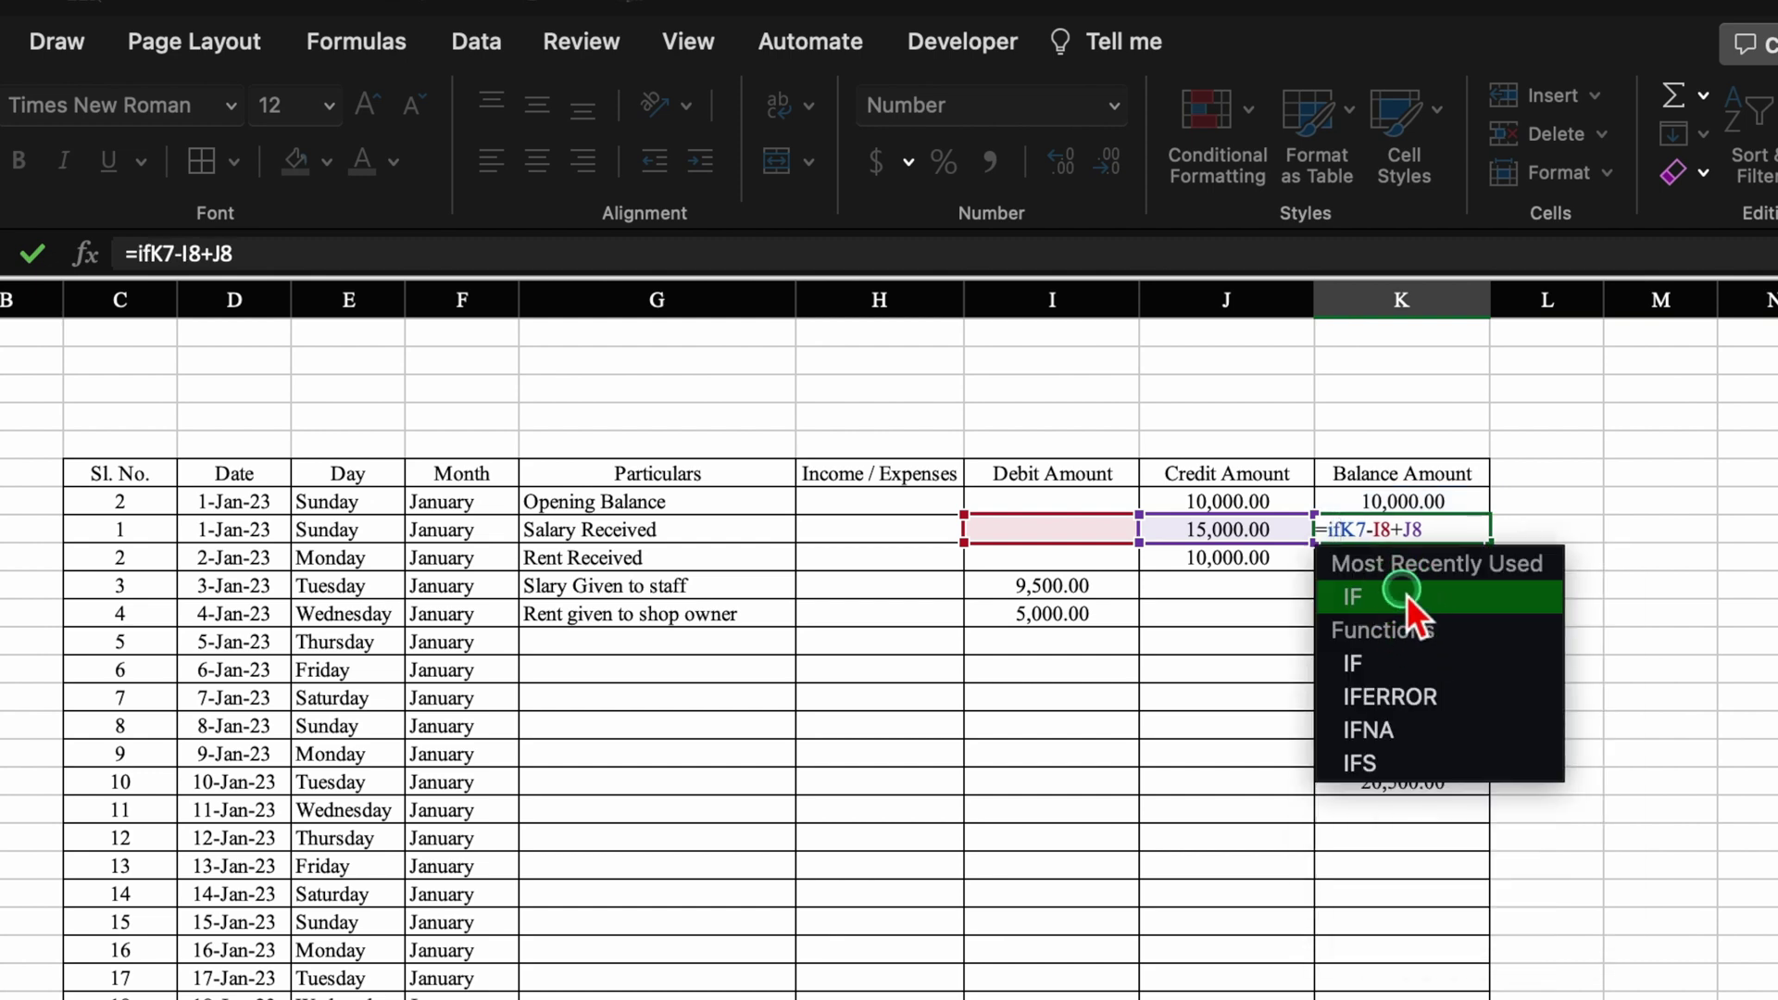
pyautogui.doubleClick(1409, 600)
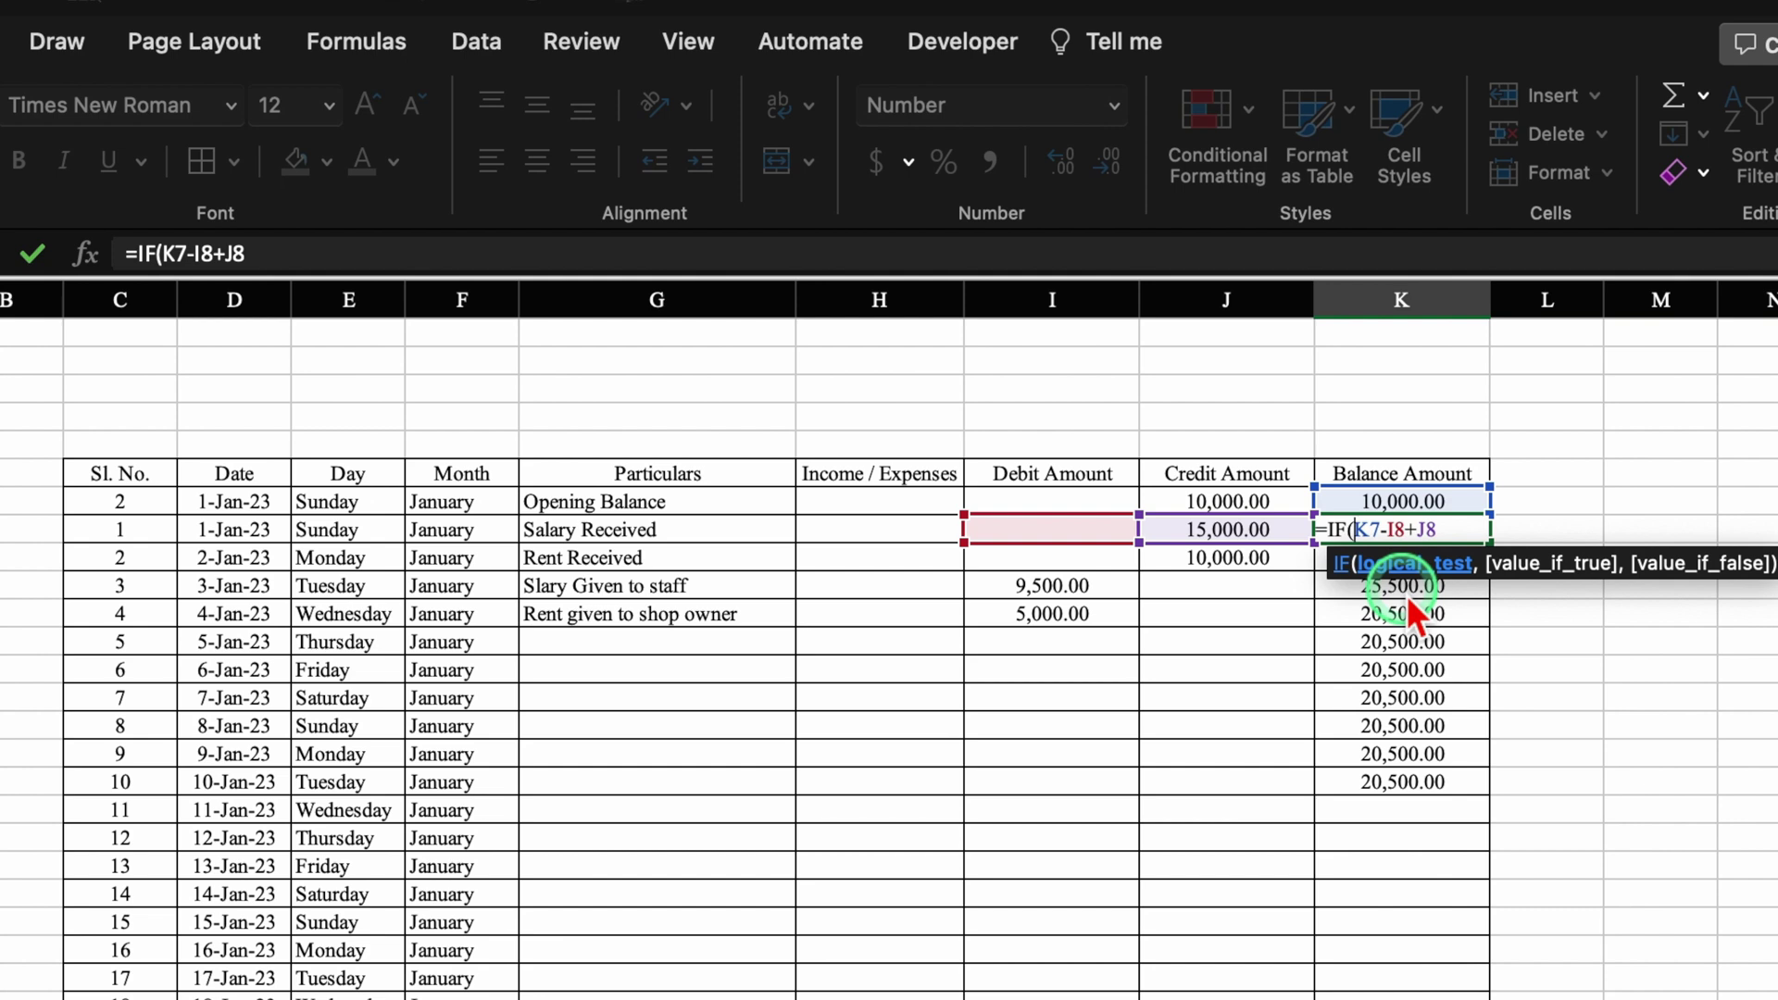
pyautogui.write('AN')
pyautogui.doubleClick(1408, 598)
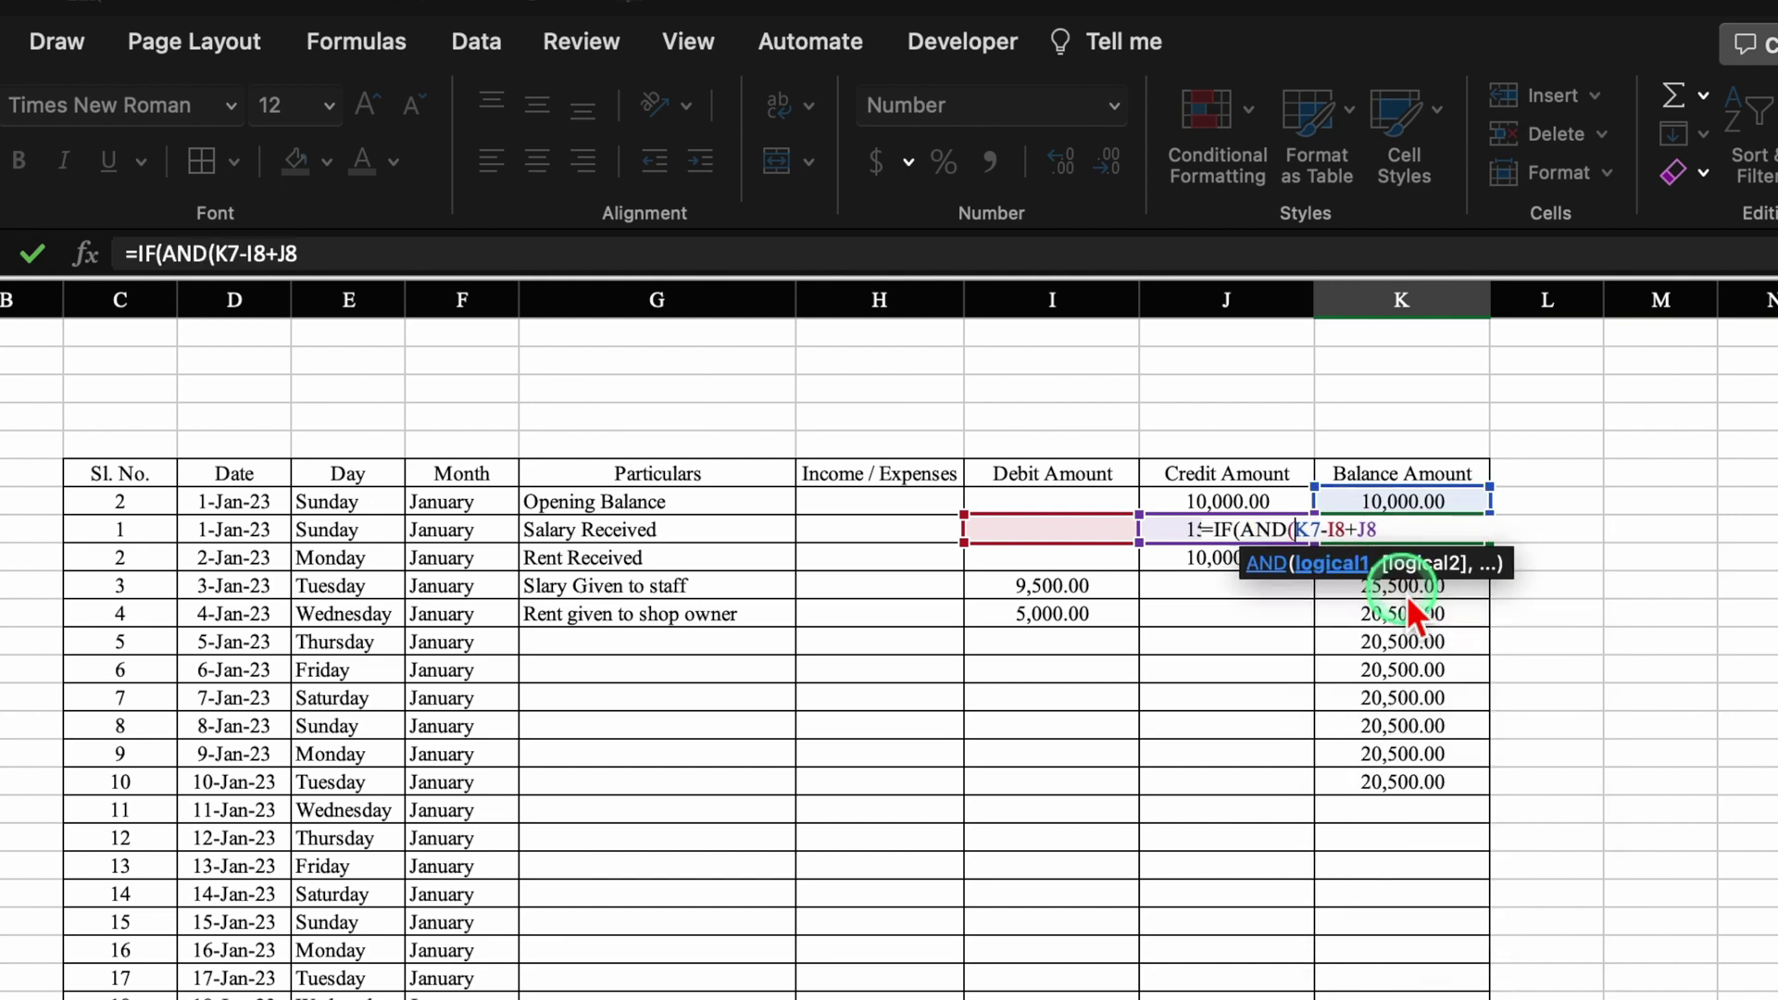
pyautogui.click(1082, 530)
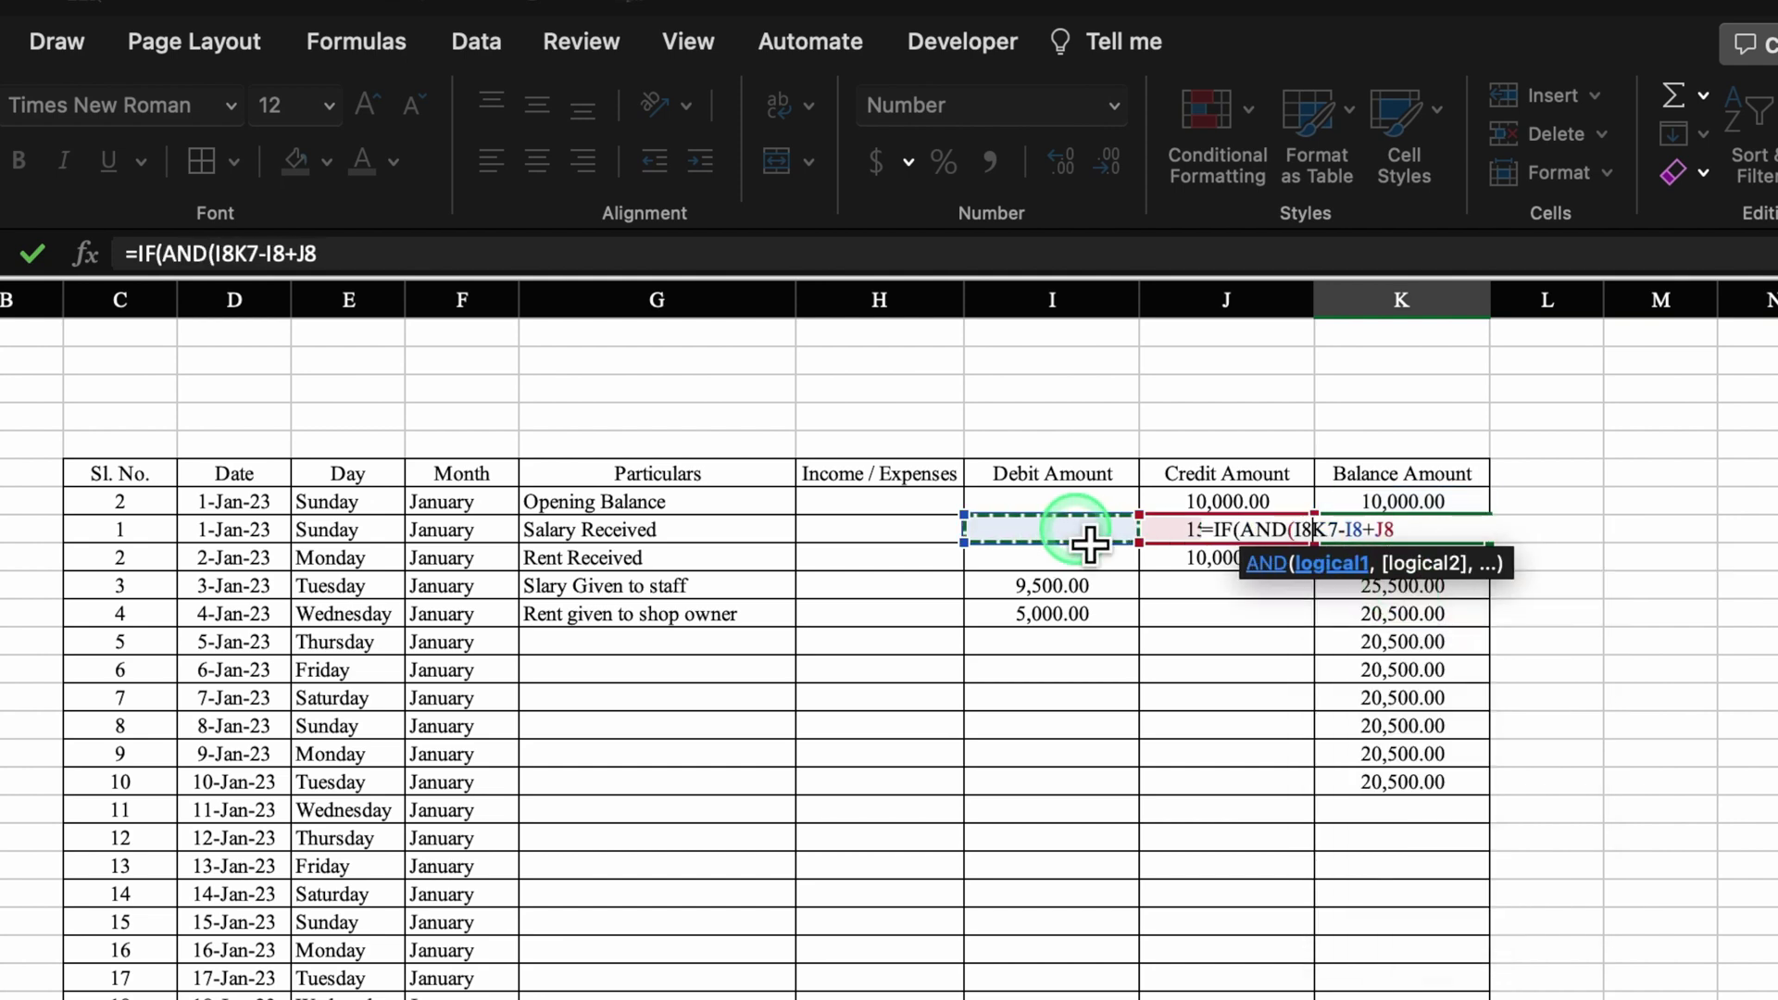
pyautogui.write('=')
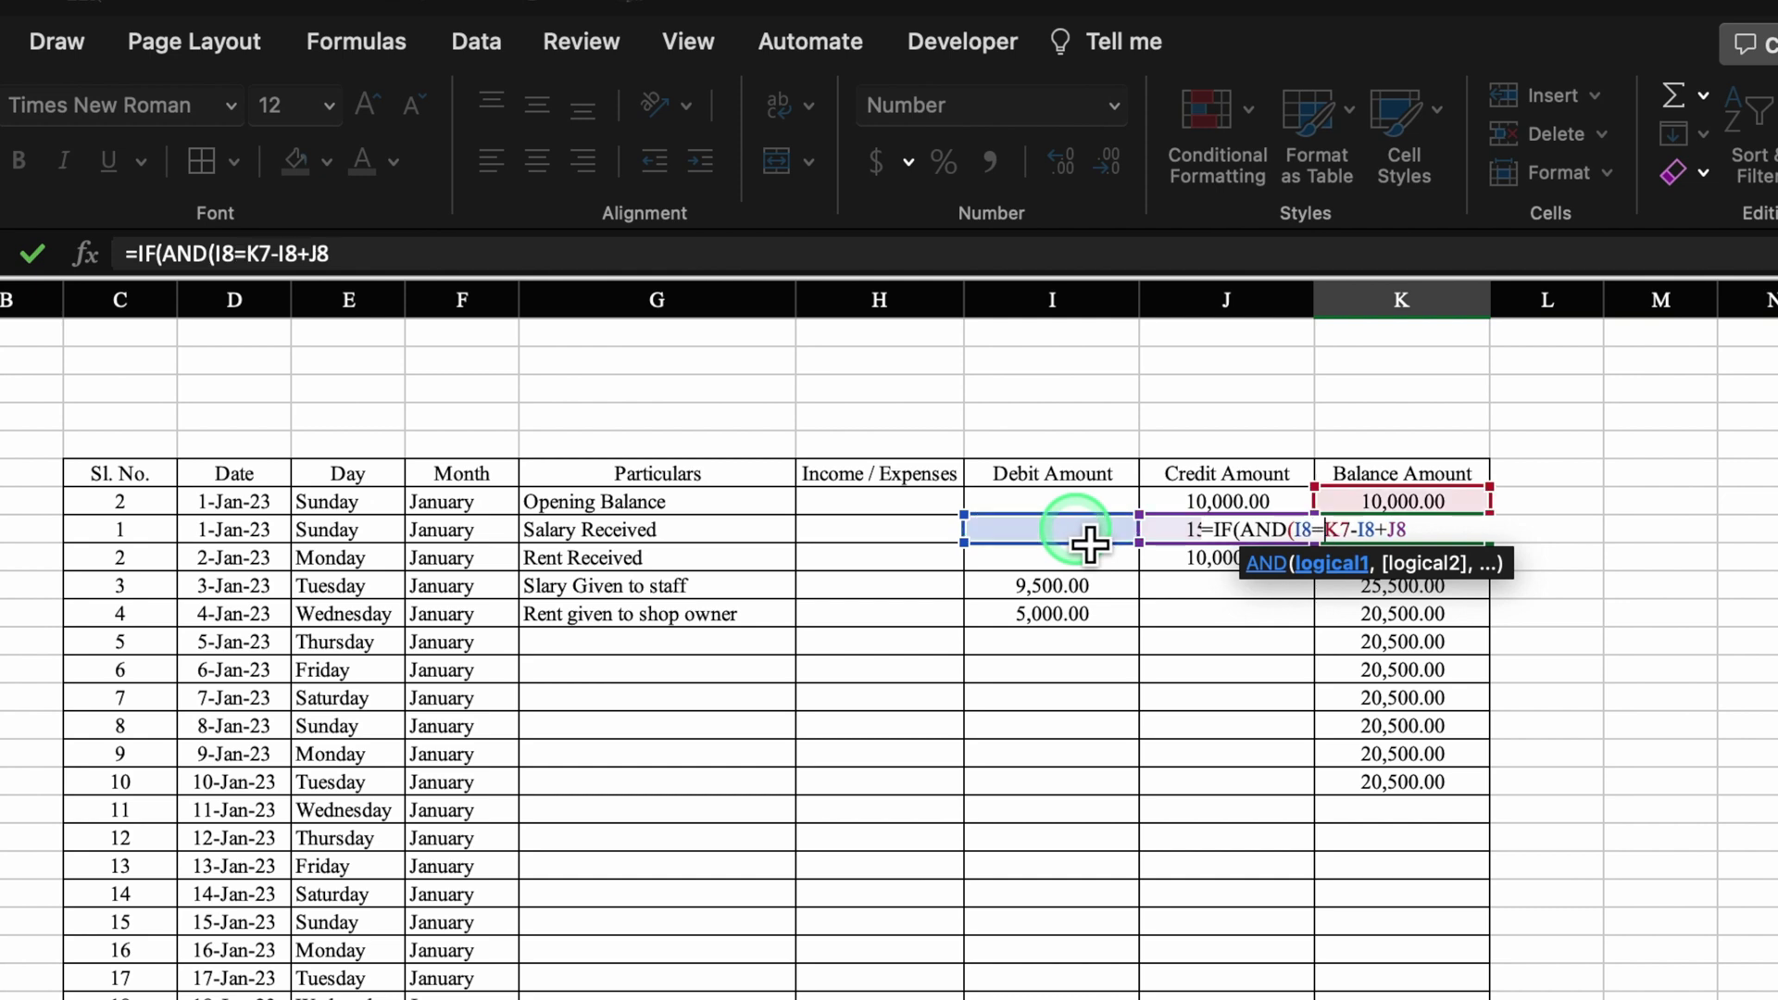
pyautogui.write('"""')
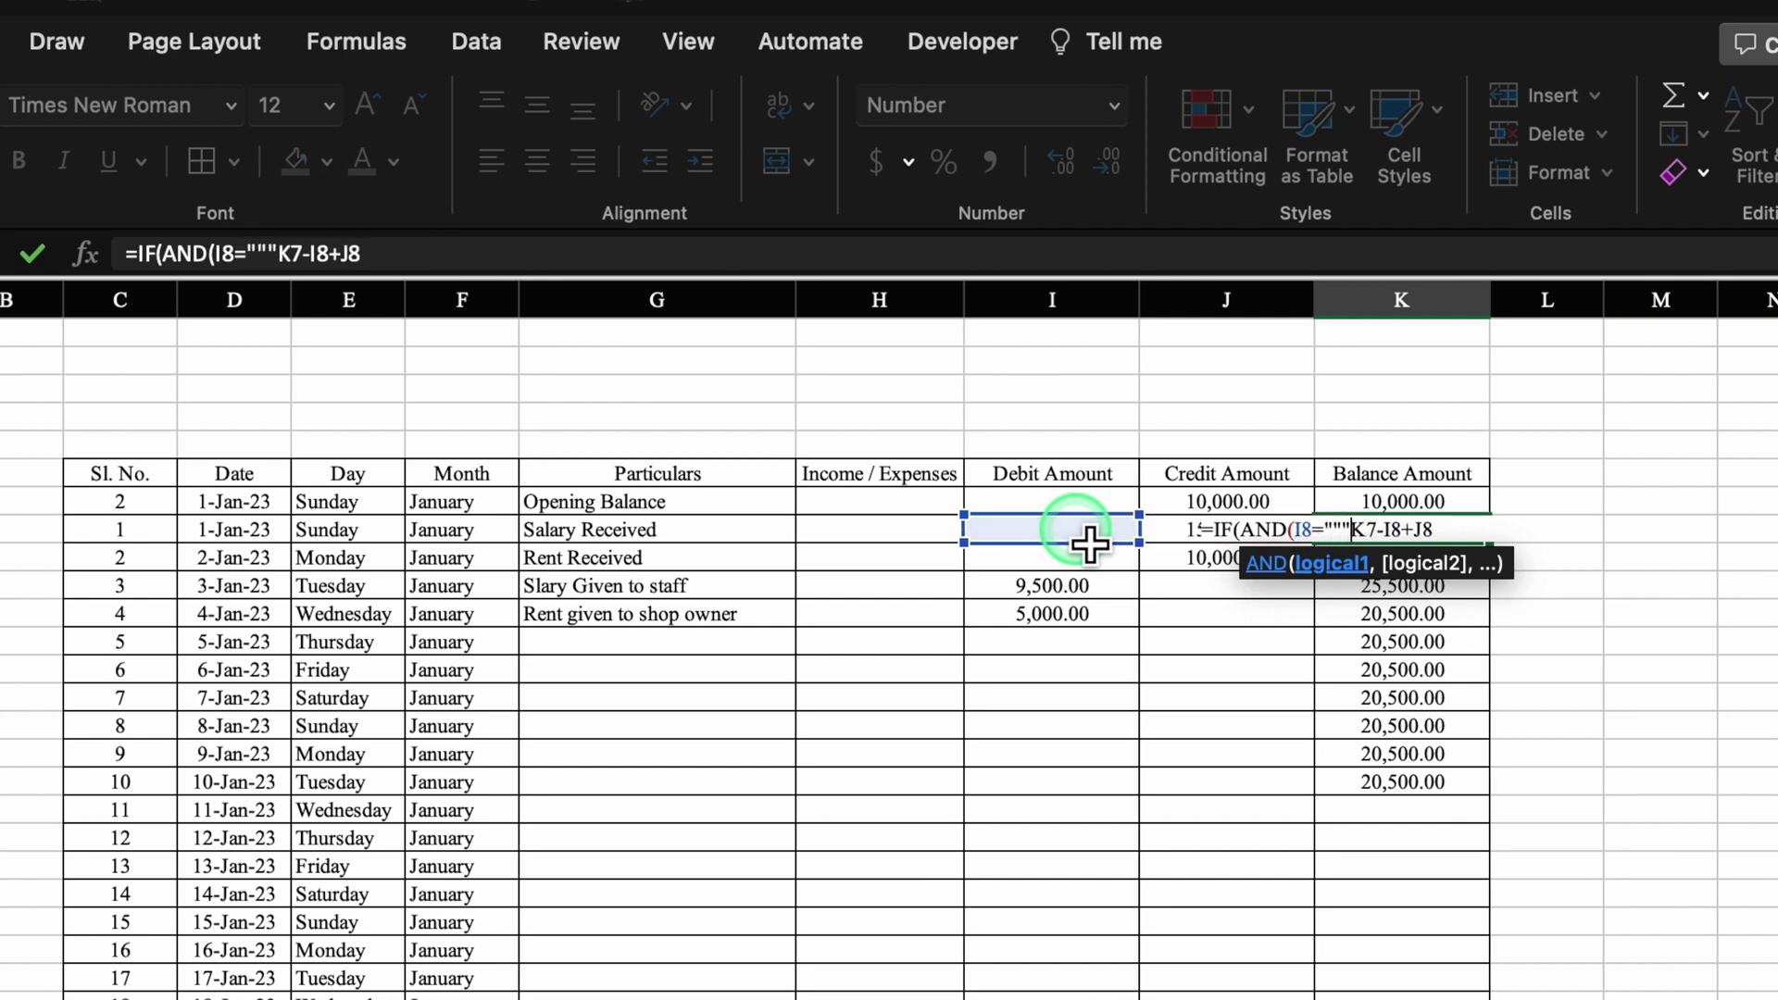
pyautogui.press('BackSpace')
pyautogui.write(',')
pyautogui.click(1165, 533)
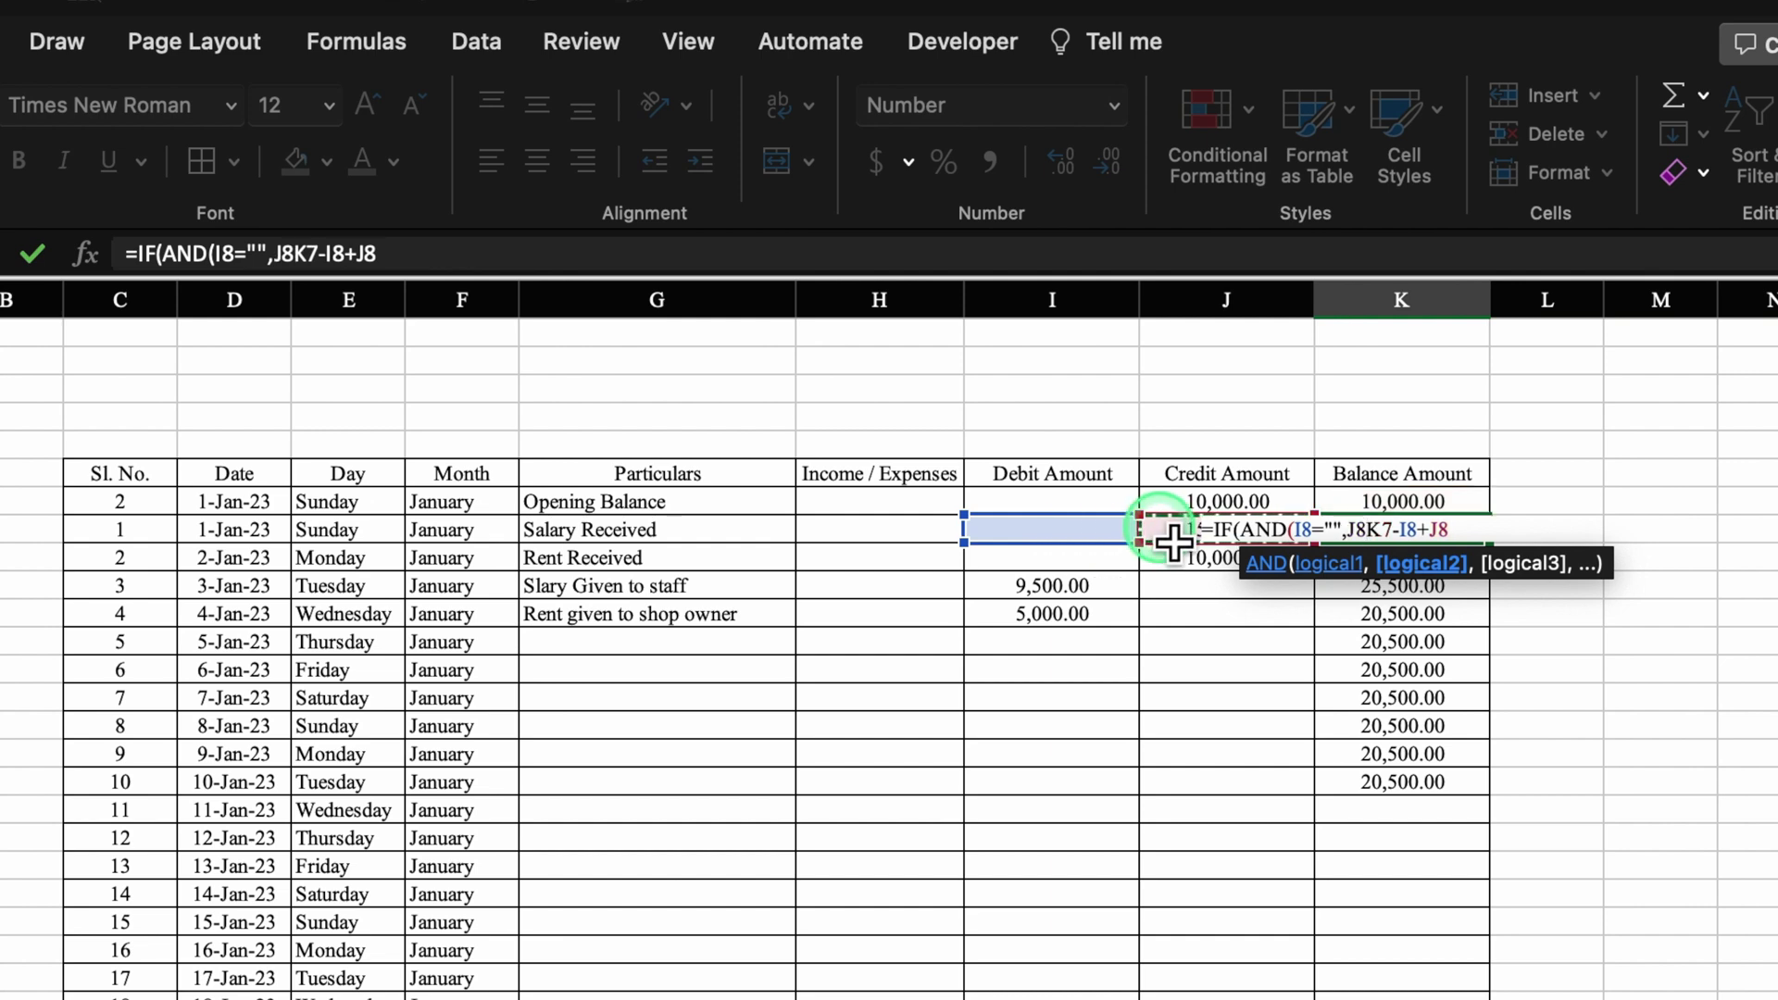
pyautogui.write('="')
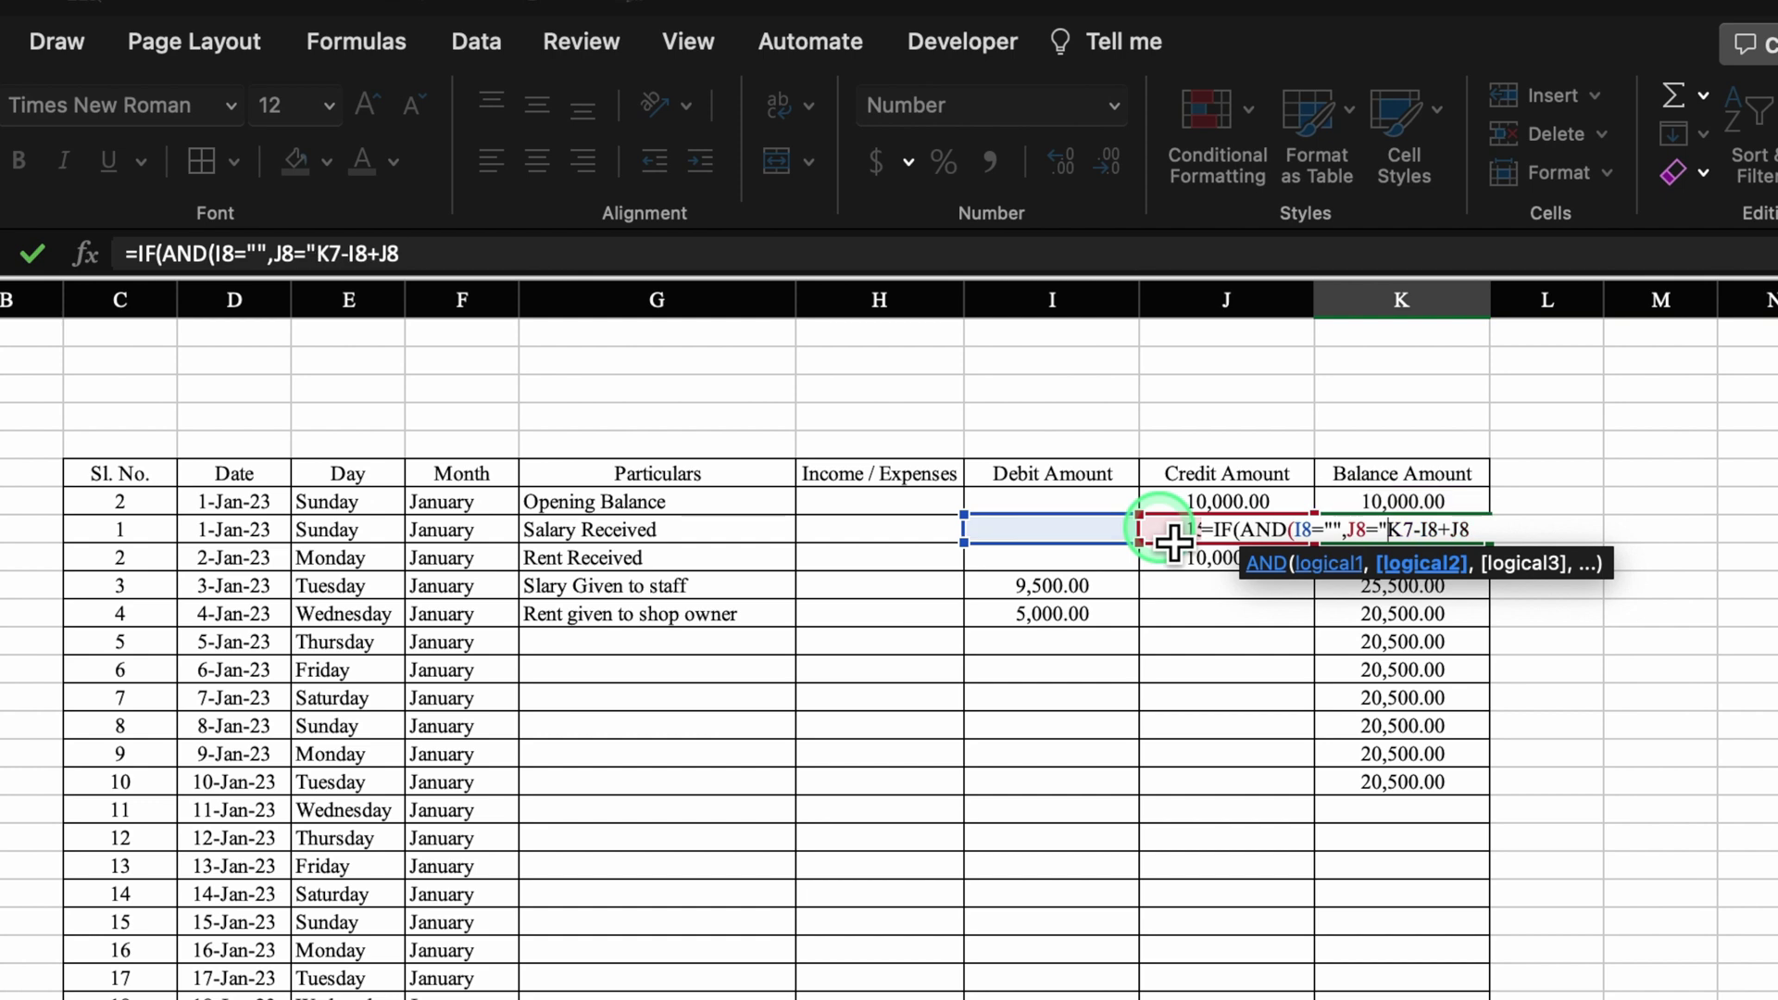
pyautogui.write('"')
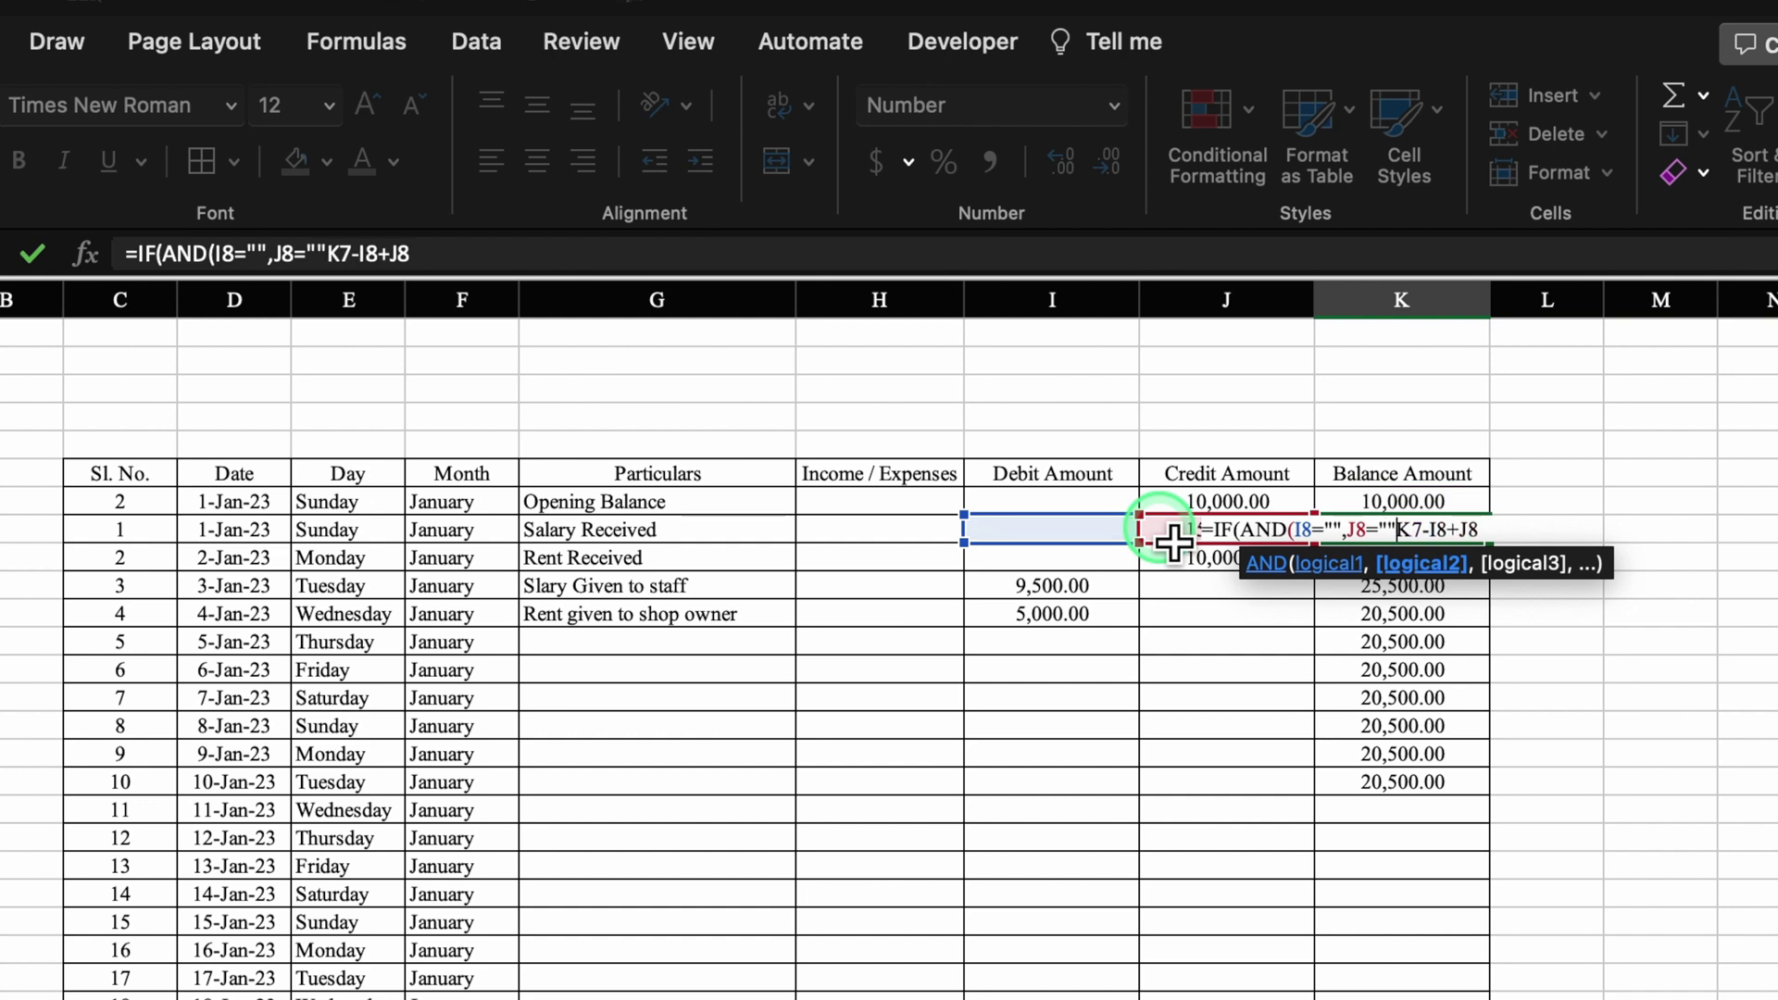
pyautogui.write(')')
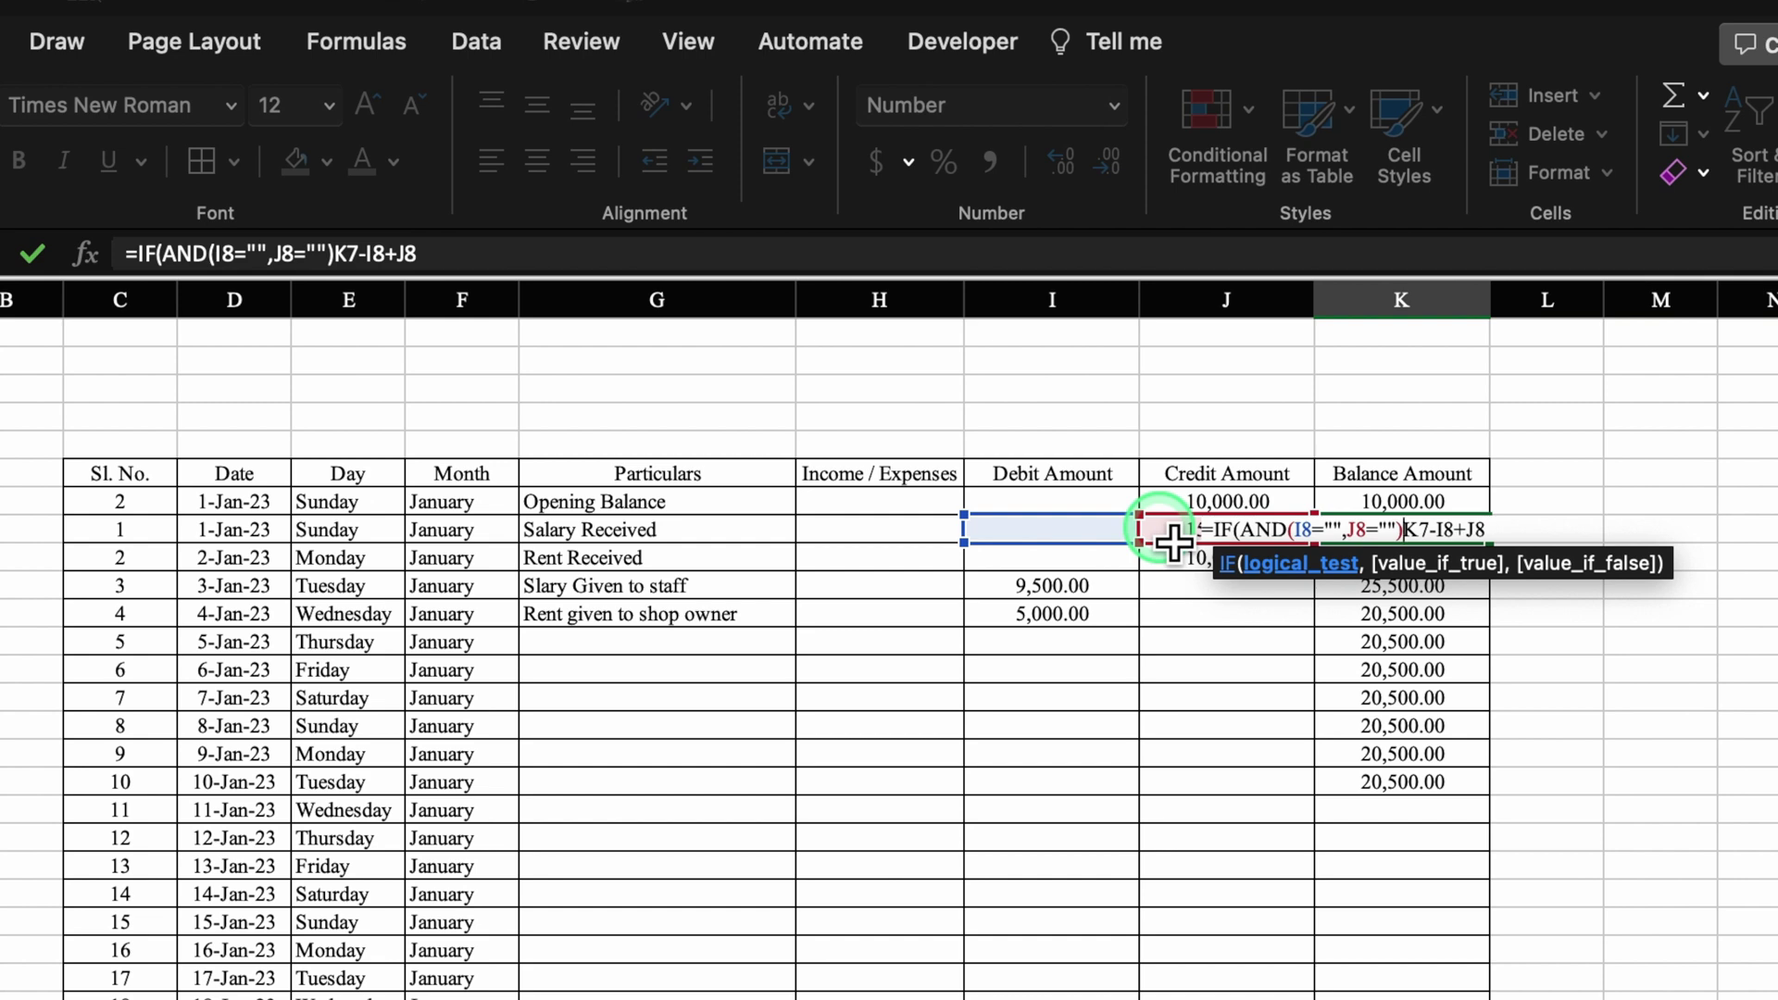
# Complete K8's IF so it returns "" when the test is true and K7-I8+J8 otherwise
pyautogui.write(',"')
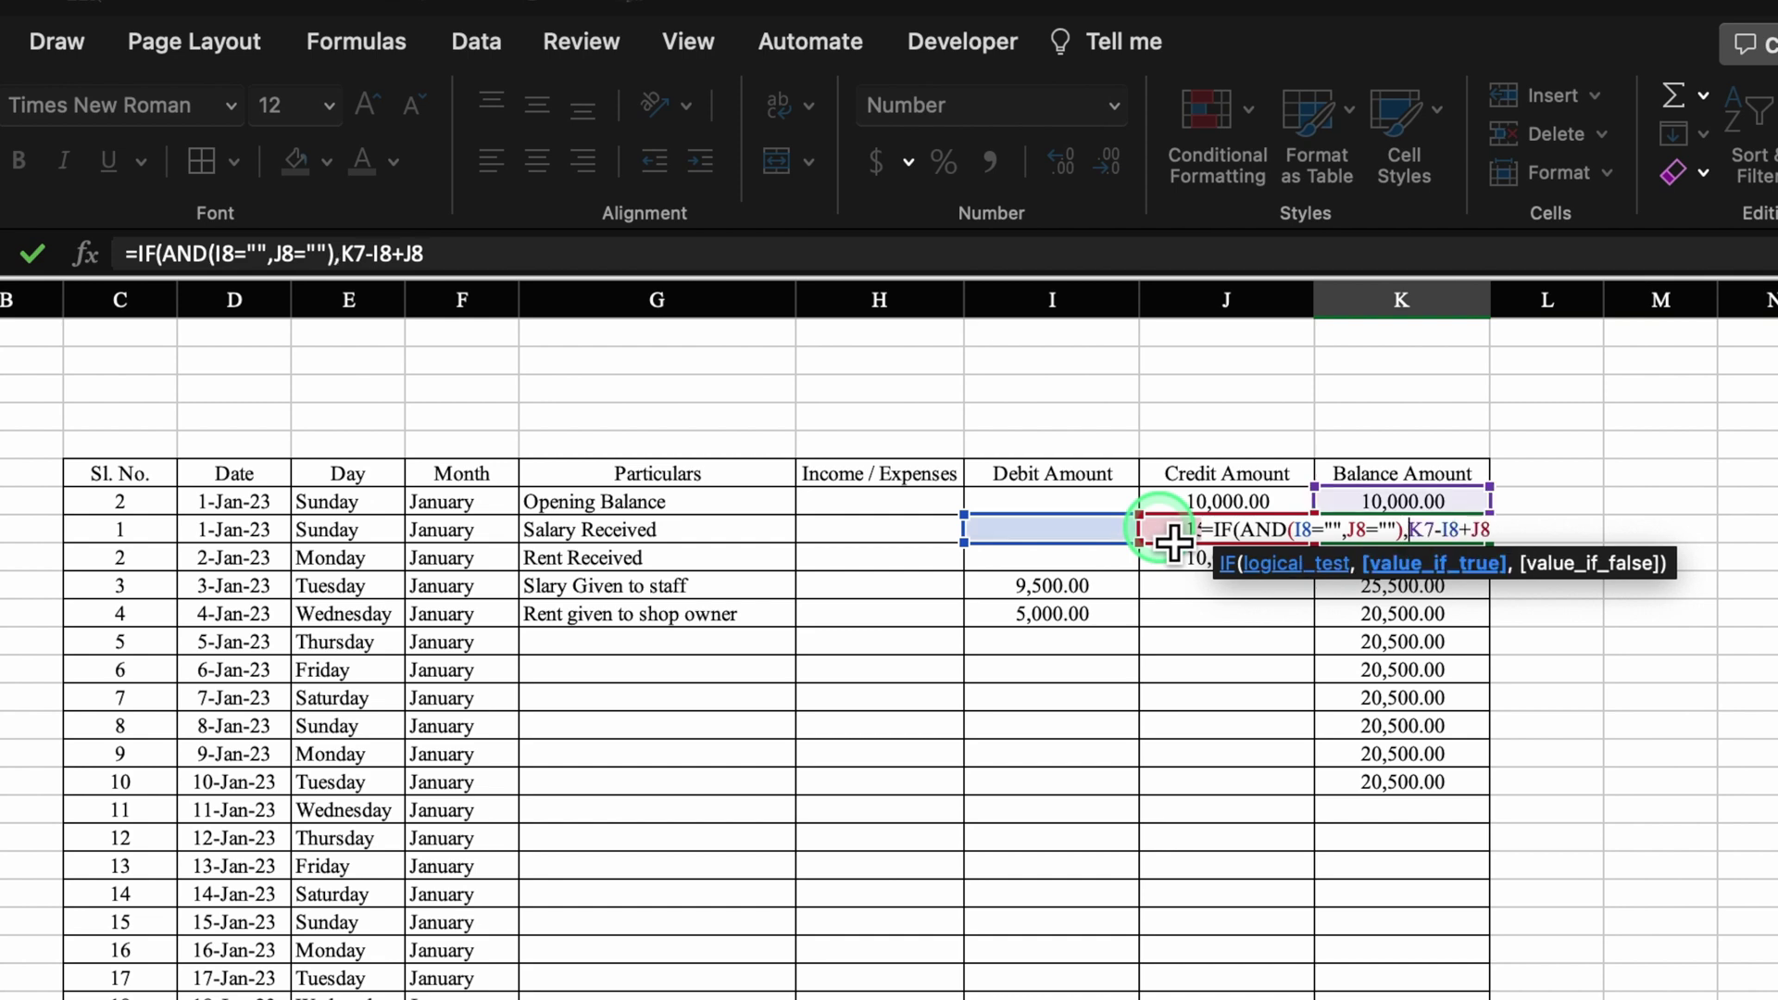
pyautogui.write('"')
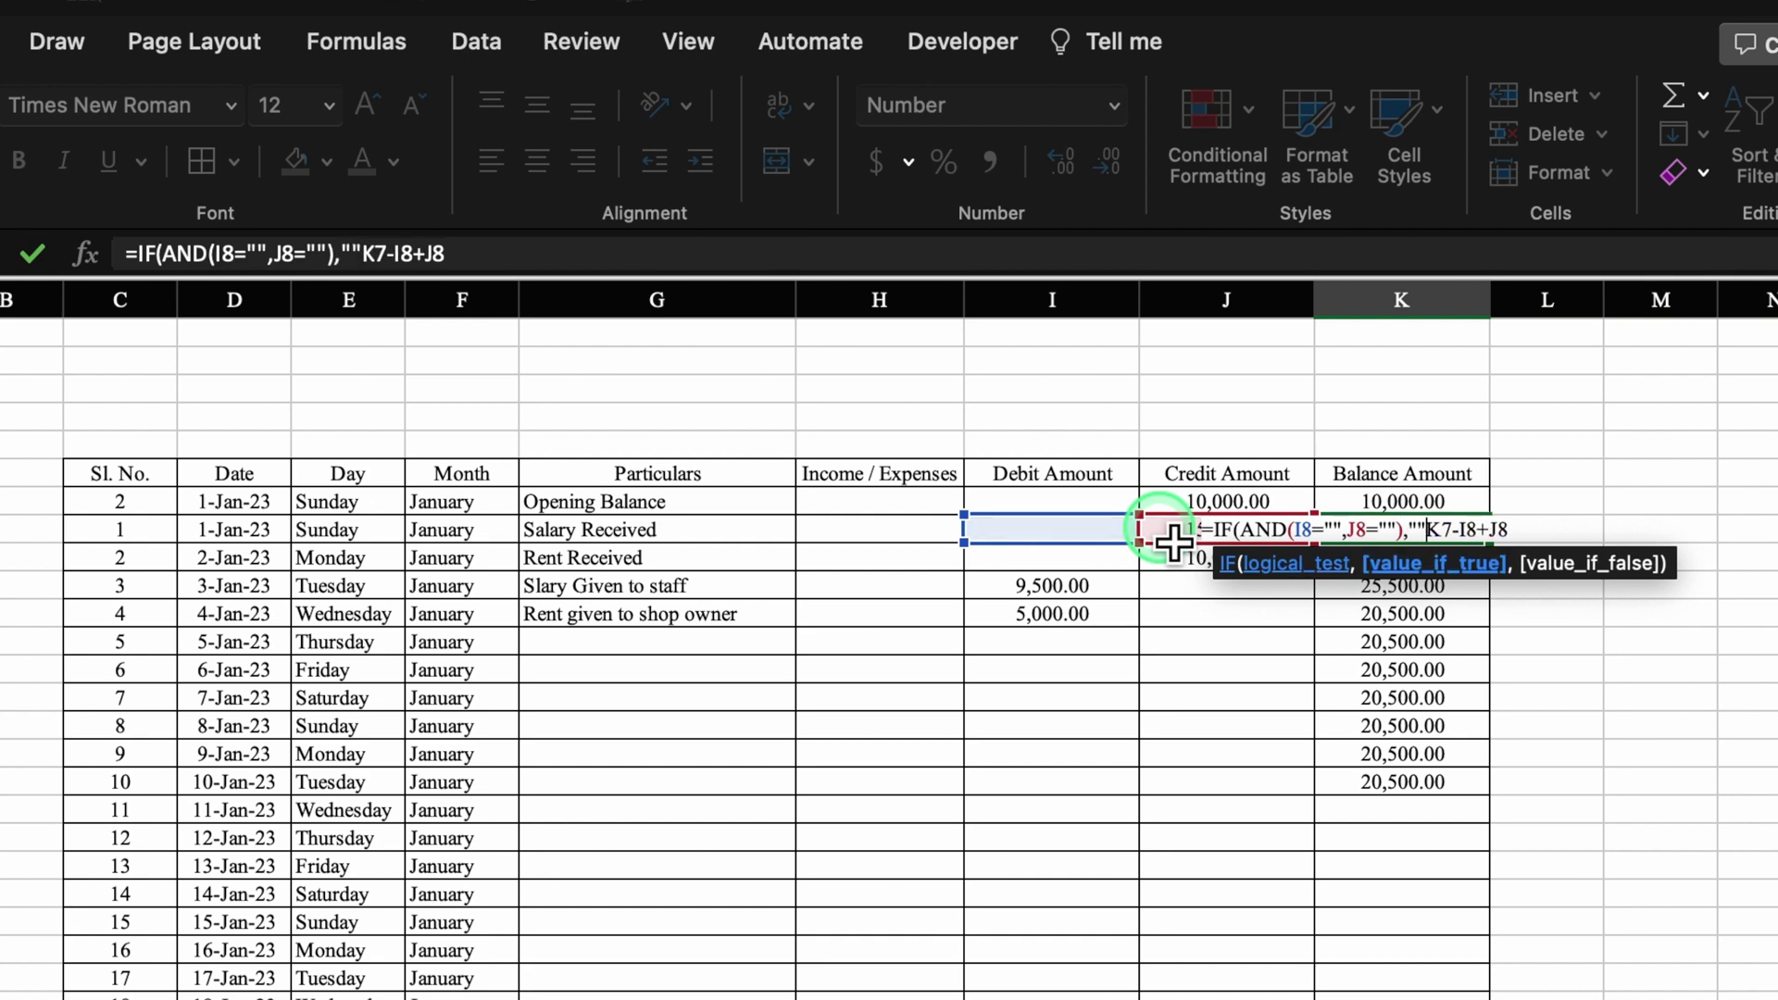
pyautogui.write(',')
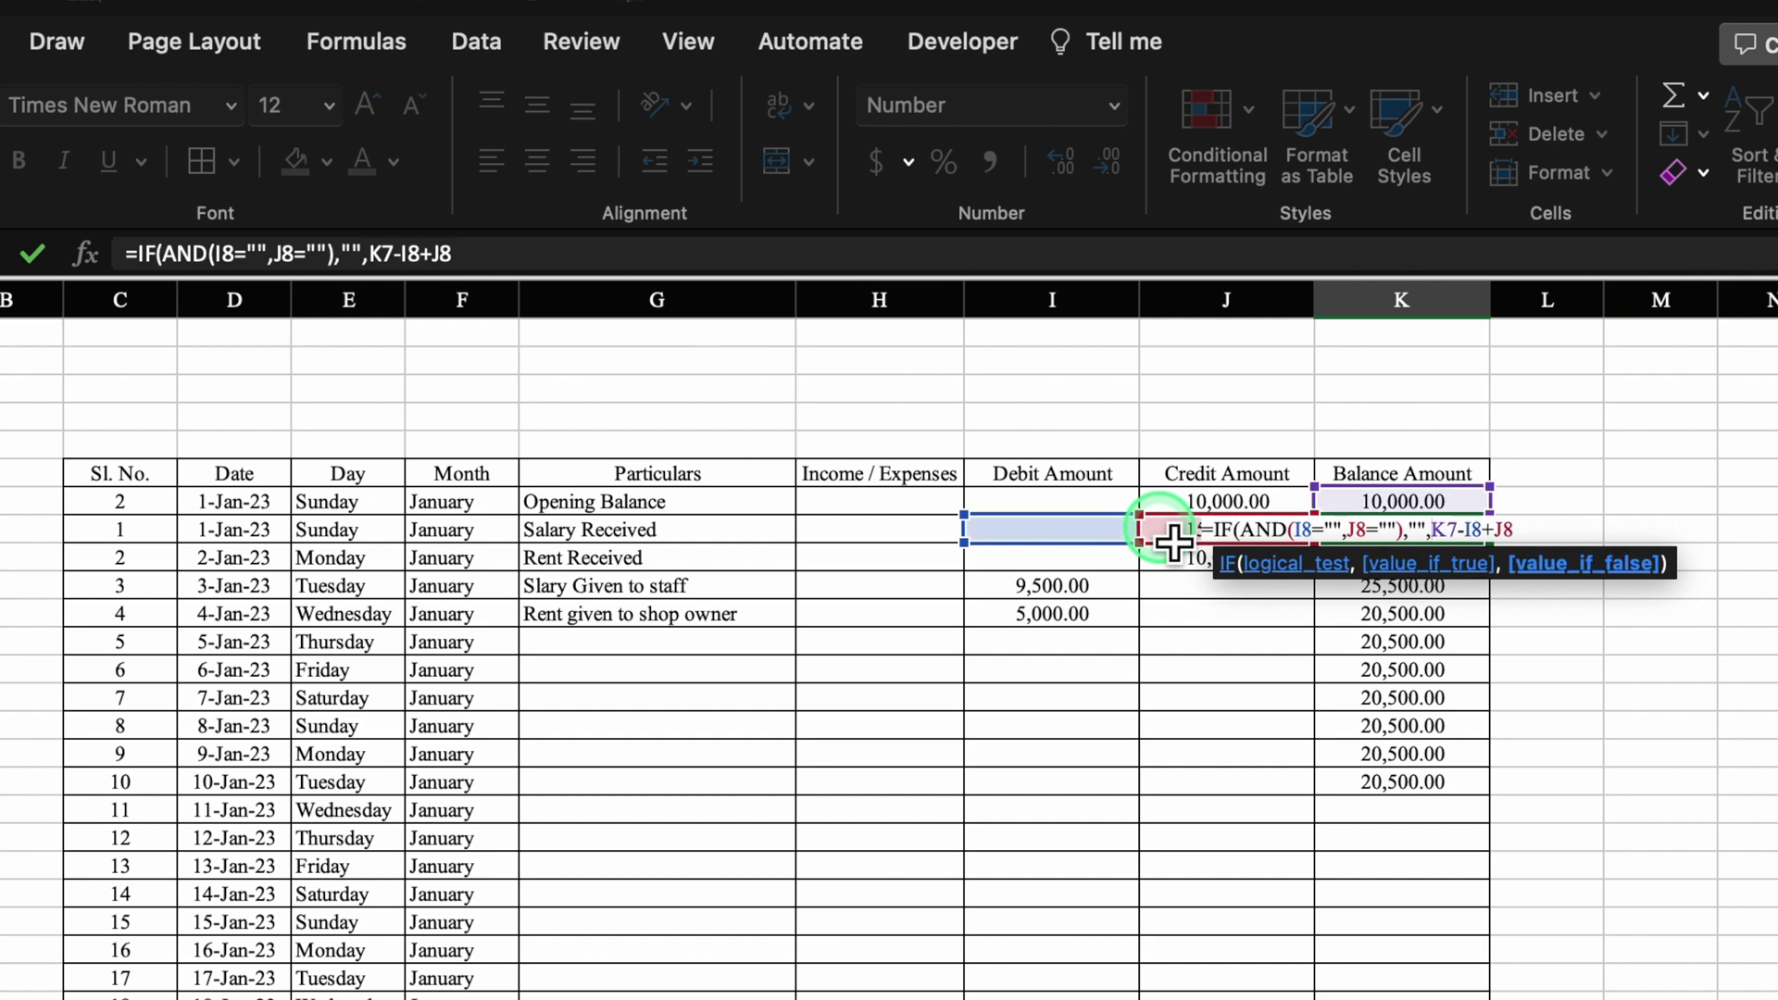
pyautogui.click(589, 269)
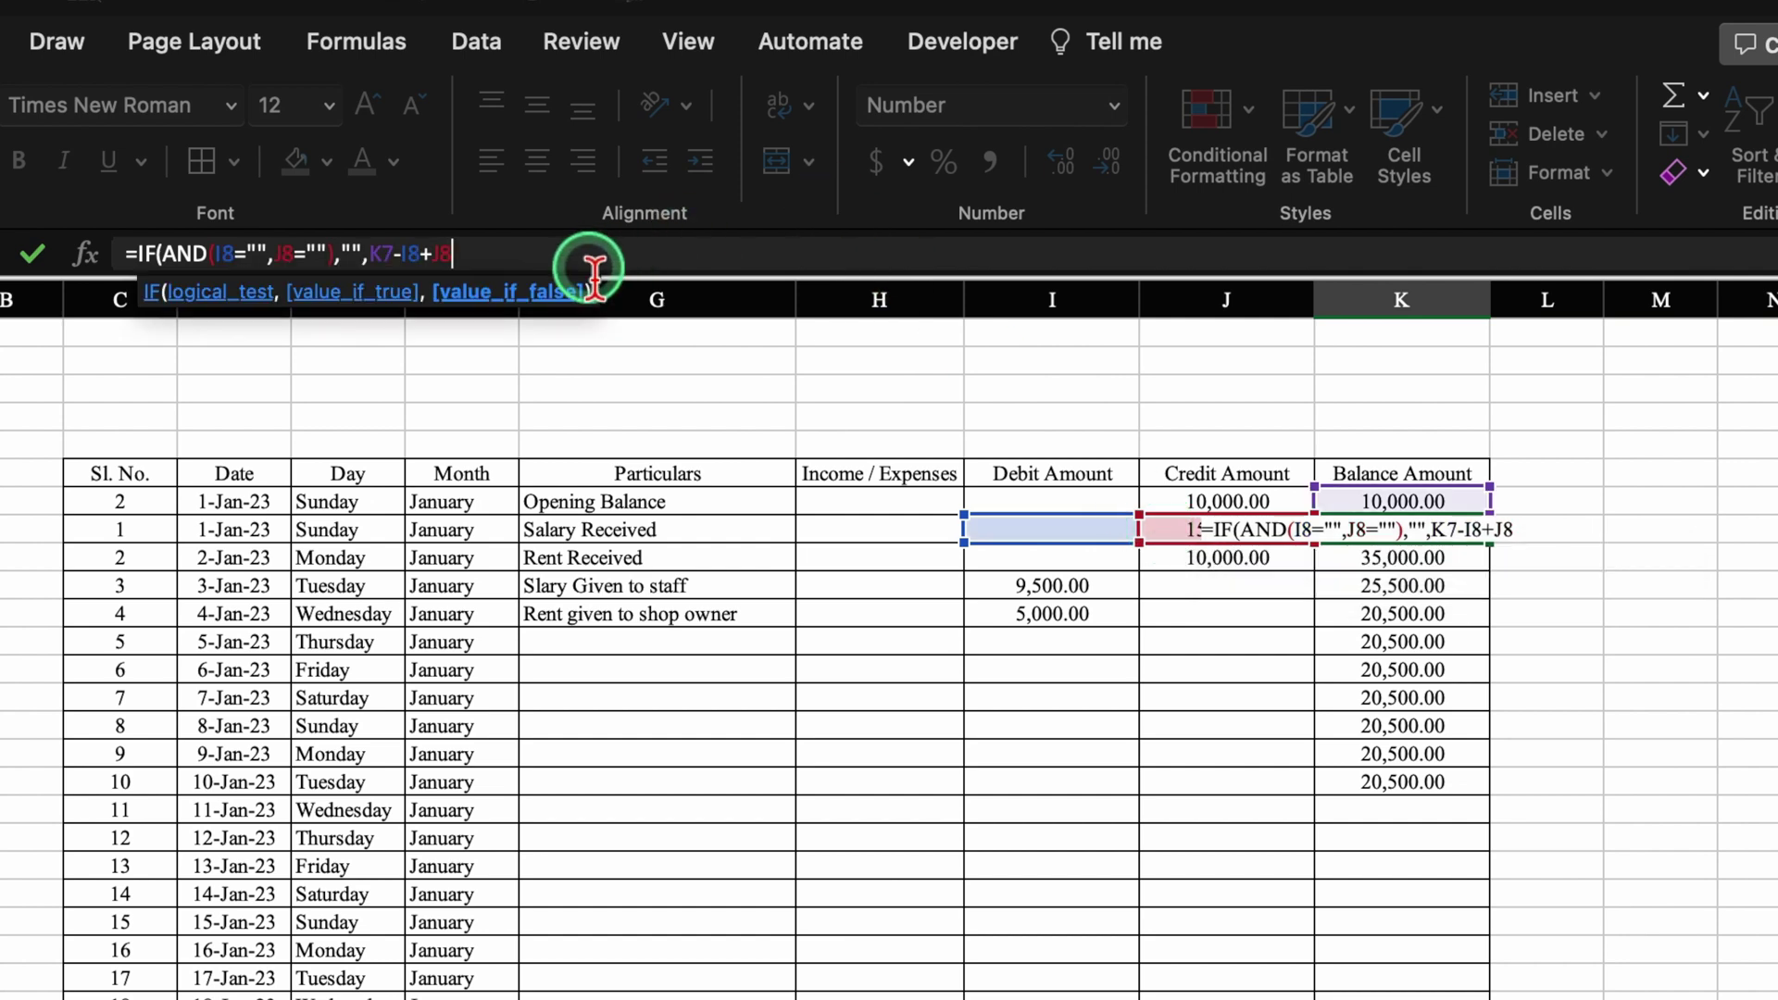
pyautogui.press('Return')
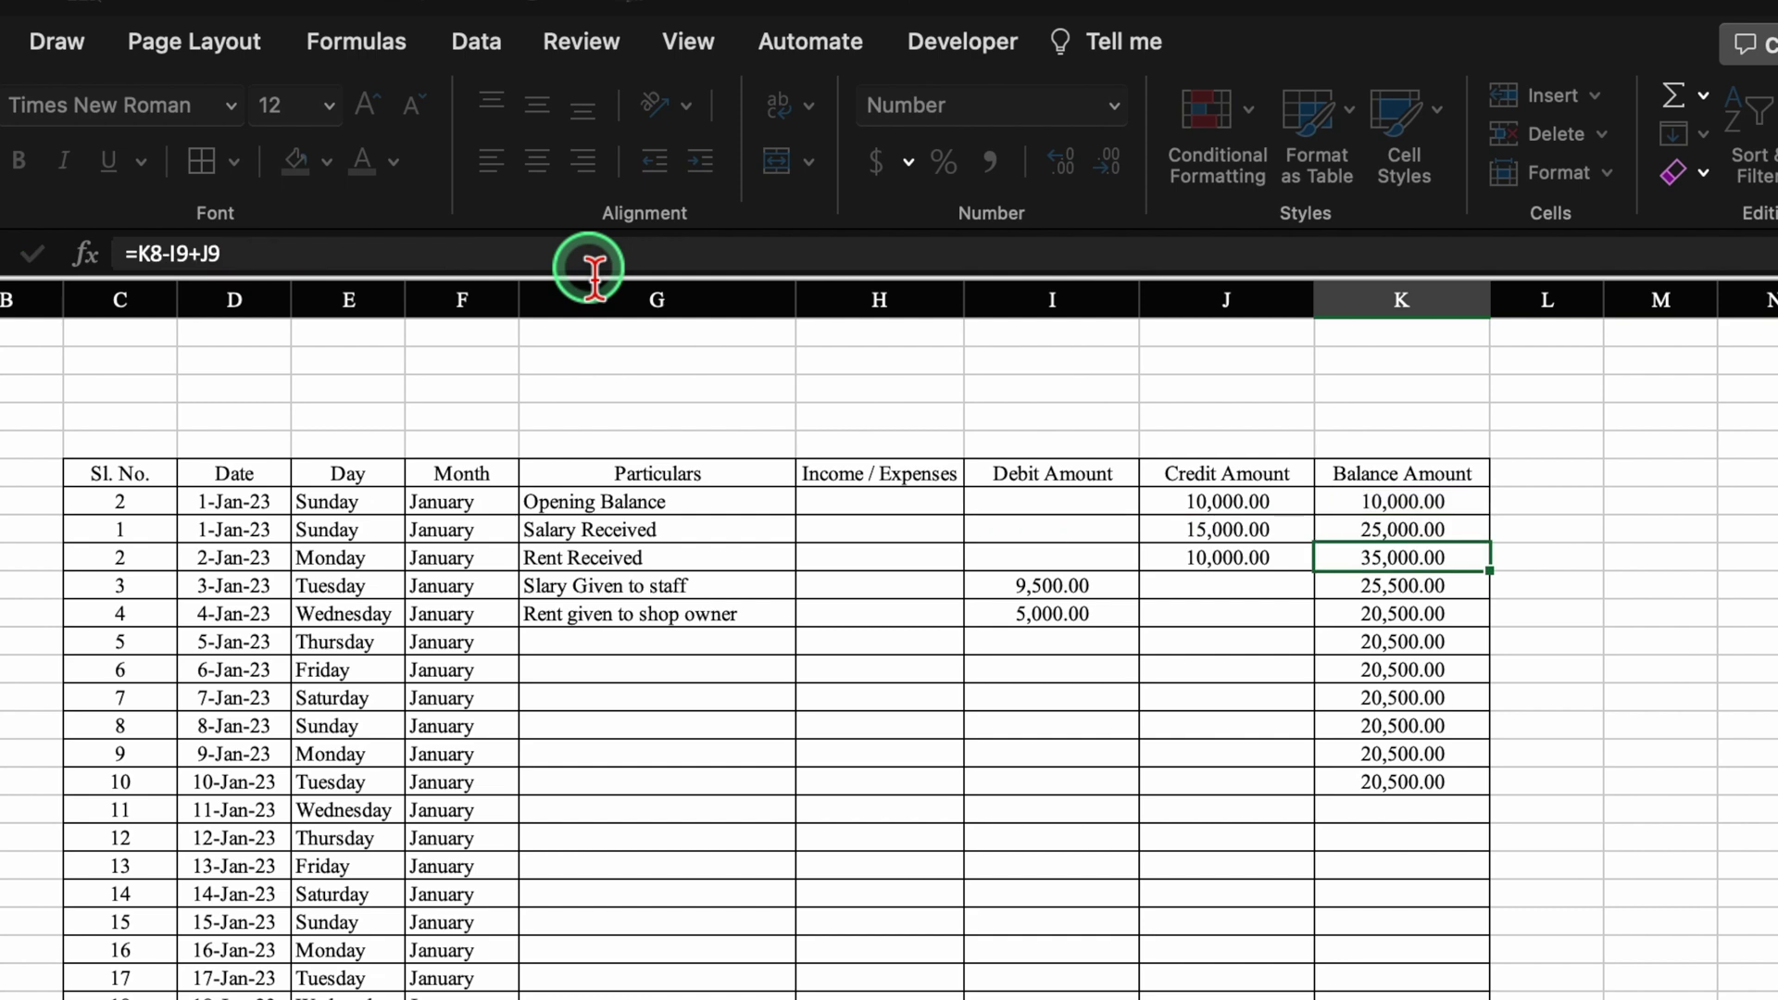
# Fill the IF balance formula from K8 down the Balance Amount column to row 23
pyautogui.click(1480, 535)
pyautogui.moveTo(1490, 542); pyautogui.dragTo(1497, 957)
pyautogui.click(1421, 648)
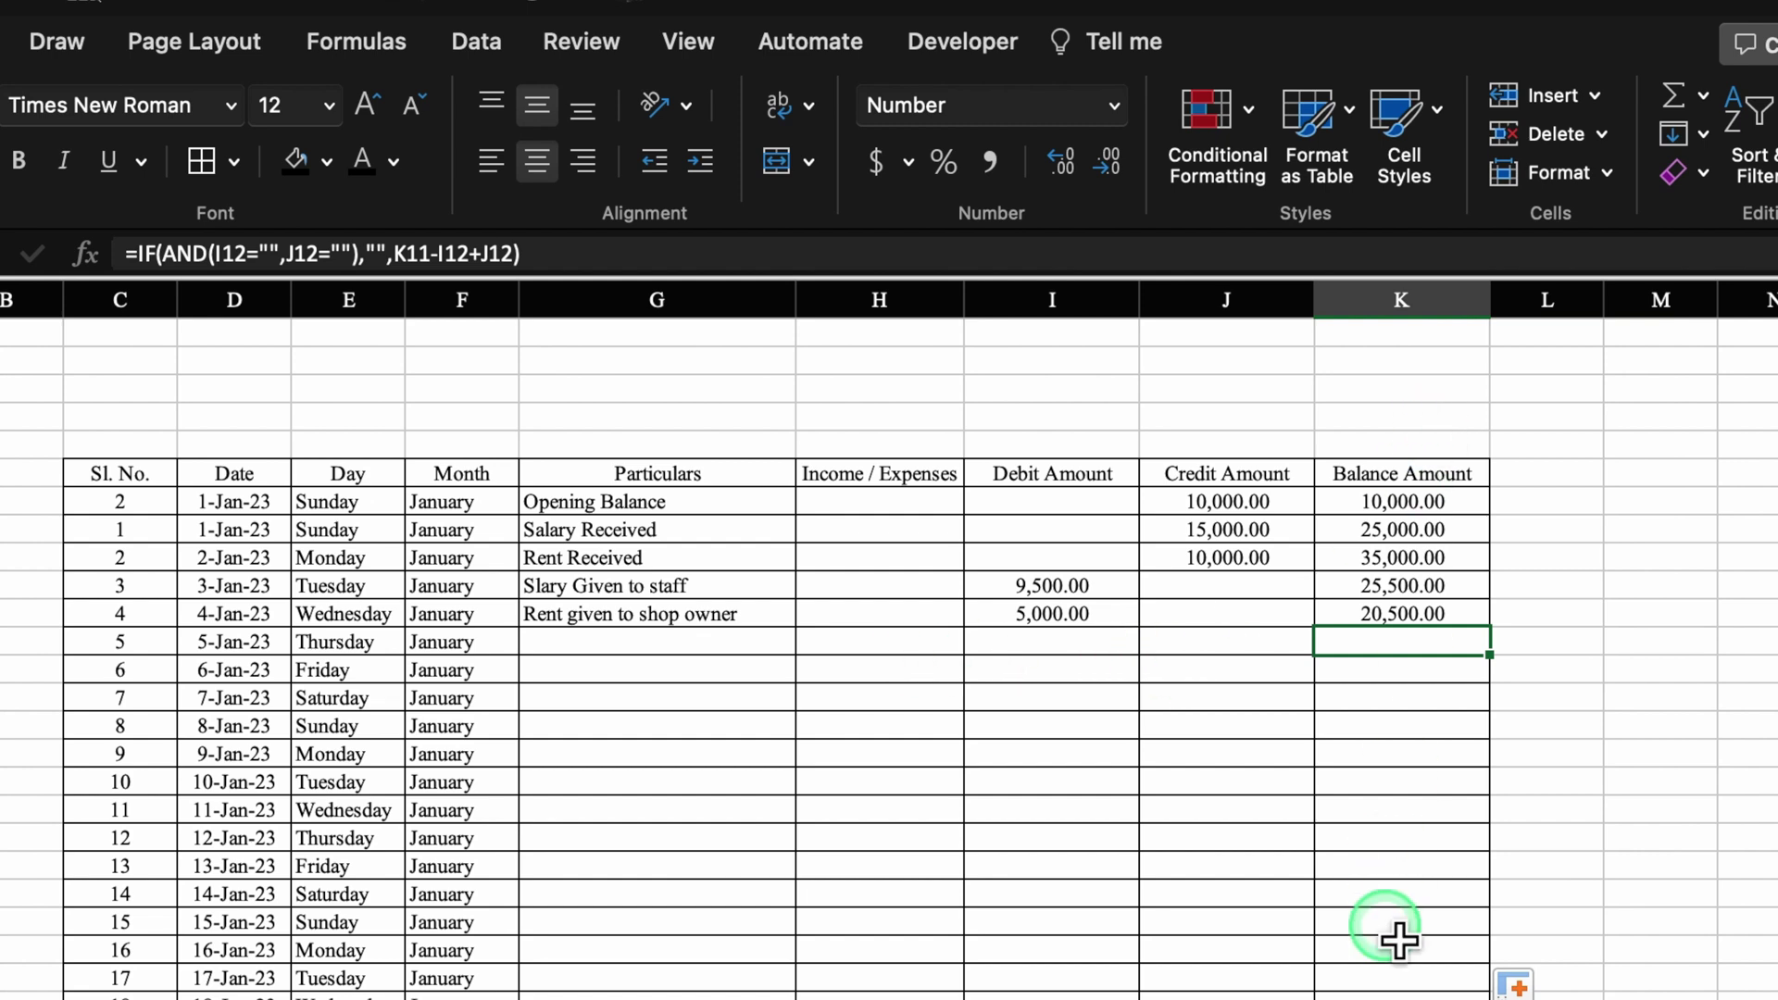
# Correct the serial number formula in C7 to =IF(D7=0,"",SUBTOTAL(3,$D$7:D7))
pyautogui.click(146, 528)
pyautogui.click(147, 509)
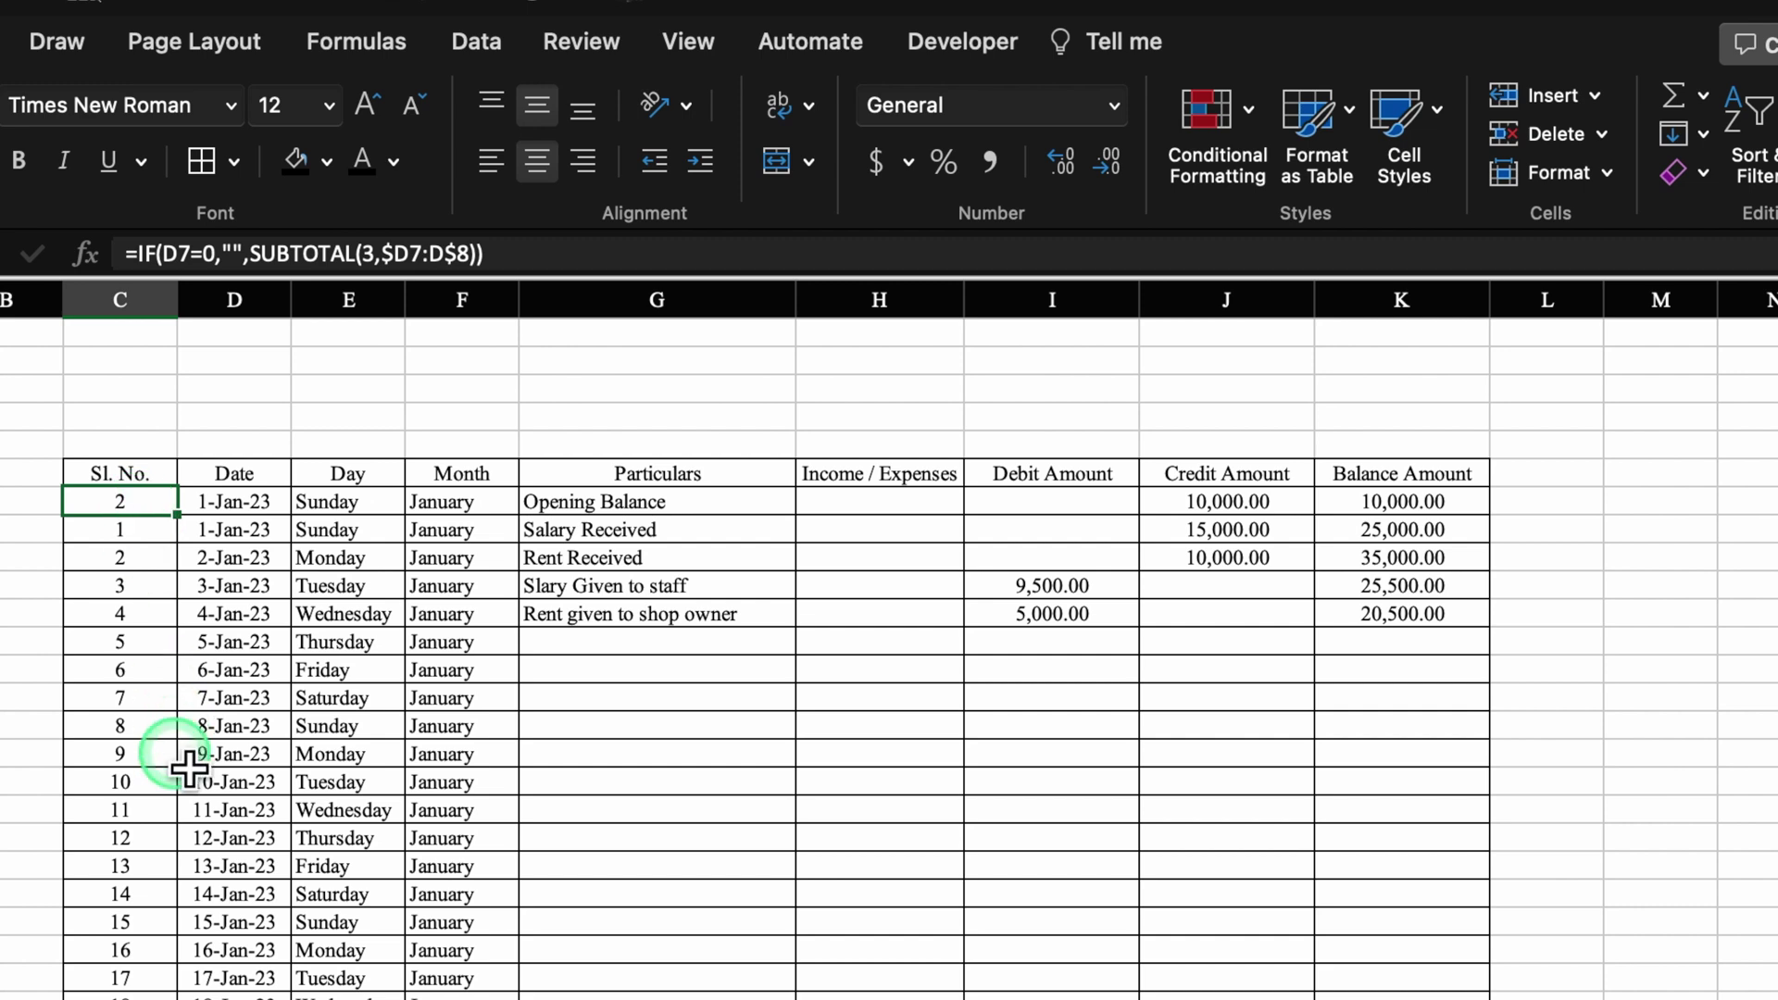
pyautogui.click(482, 254)
pyautogui.press('BackSpace')
pyautogui.press('BackSpace')
pyautogui.press('BackSpace')
pyautogui.press('BackSpace')
pyautogui.press('BackSpace')
pyautogui.press('BackSpace')
pyautogui.press('BackSpace')
pyautogui.press('BackSpace')
pyautogui.press('BackSpace')
pyautogui.click(234, 501)
pyautogui.press('F4')
pyautogui.write(':')
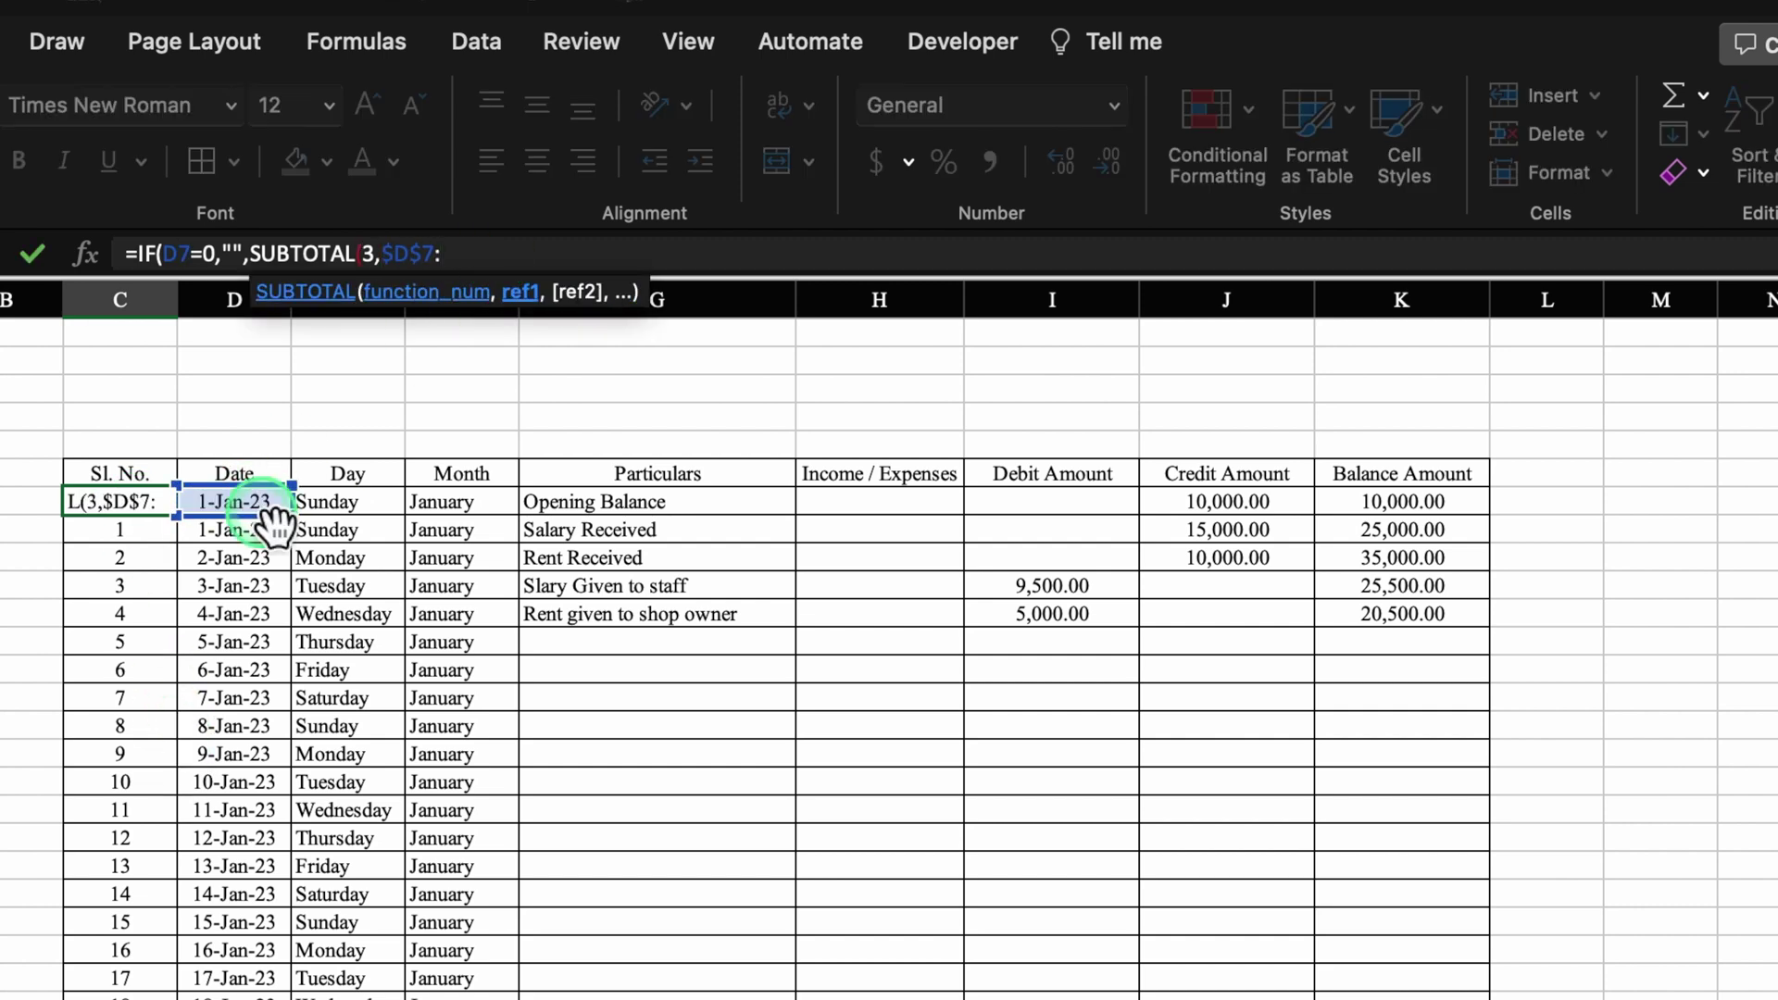
pyautogui.click(235, 501)
pyautogui.press('Return')
# Fill the C7 serial number formula down the whole Sl. No. column
pyautogui.click(148, 503)
pyautogui.hotkey('ctrl', 'shift', 'Down')
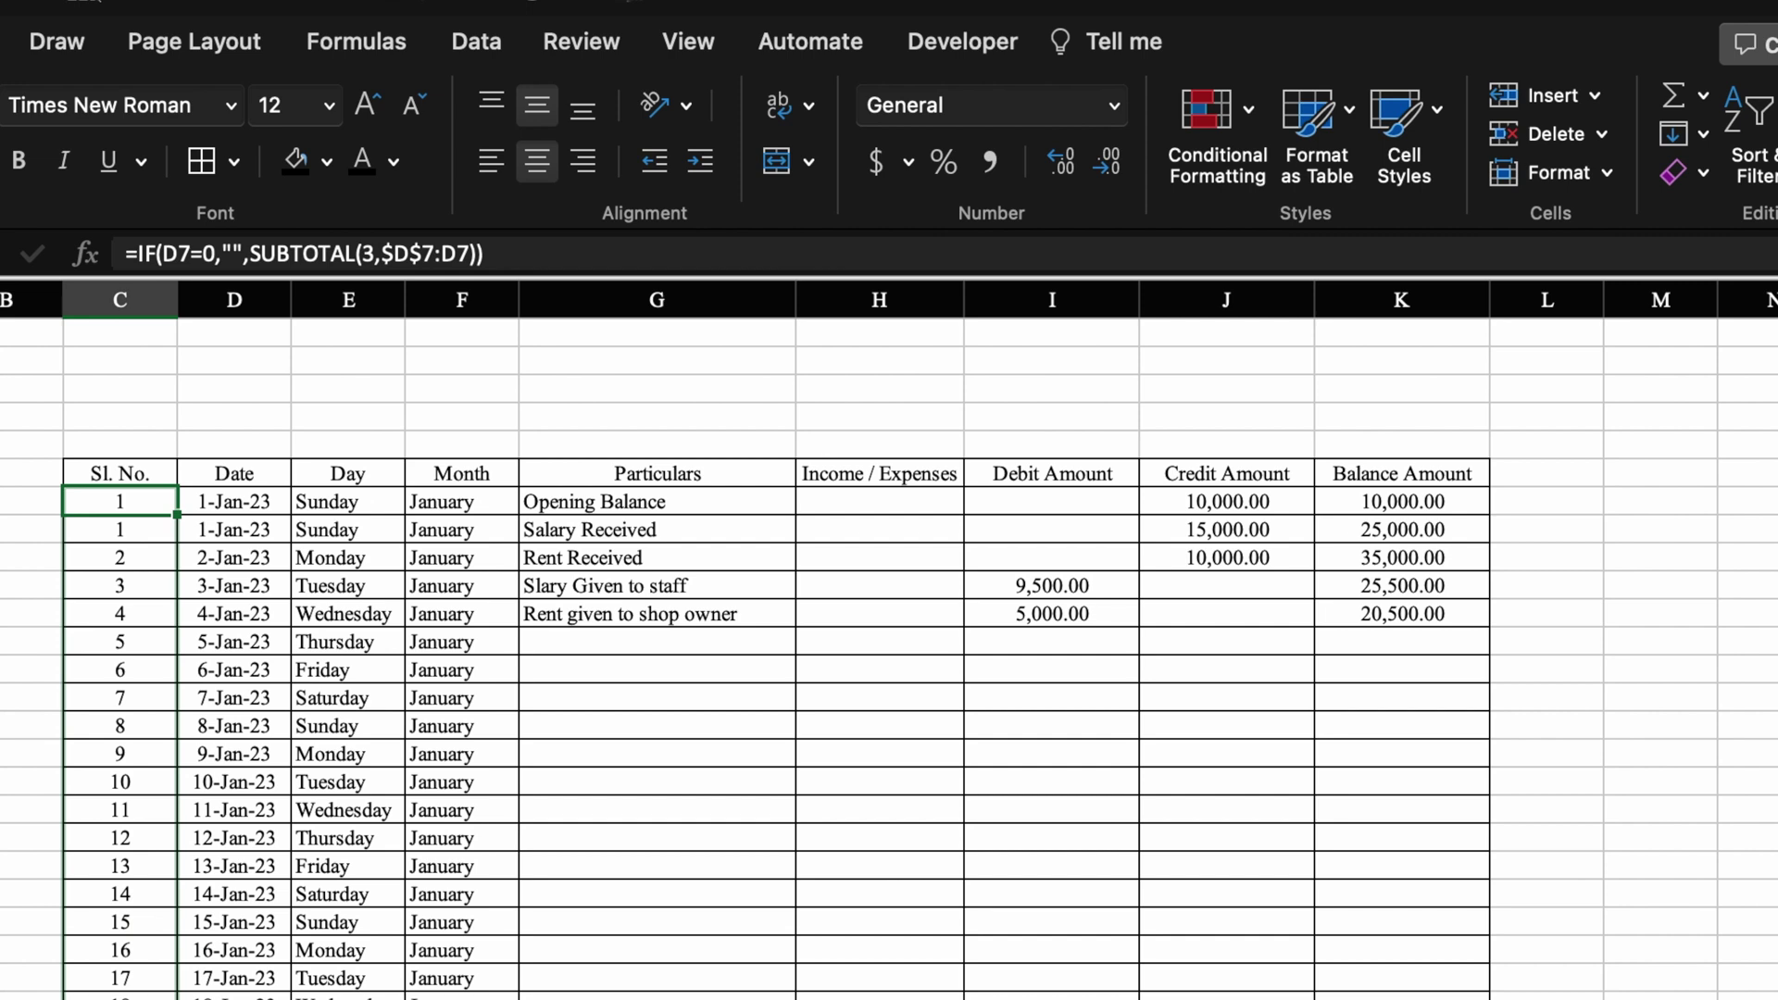
pyautogui.hotkey('ctrl', 'd')
# Enter =IF(I7>0,"Expense","Income") in H7 and fill it down the Income / Expenses column
pyautogui.click(929, 517)
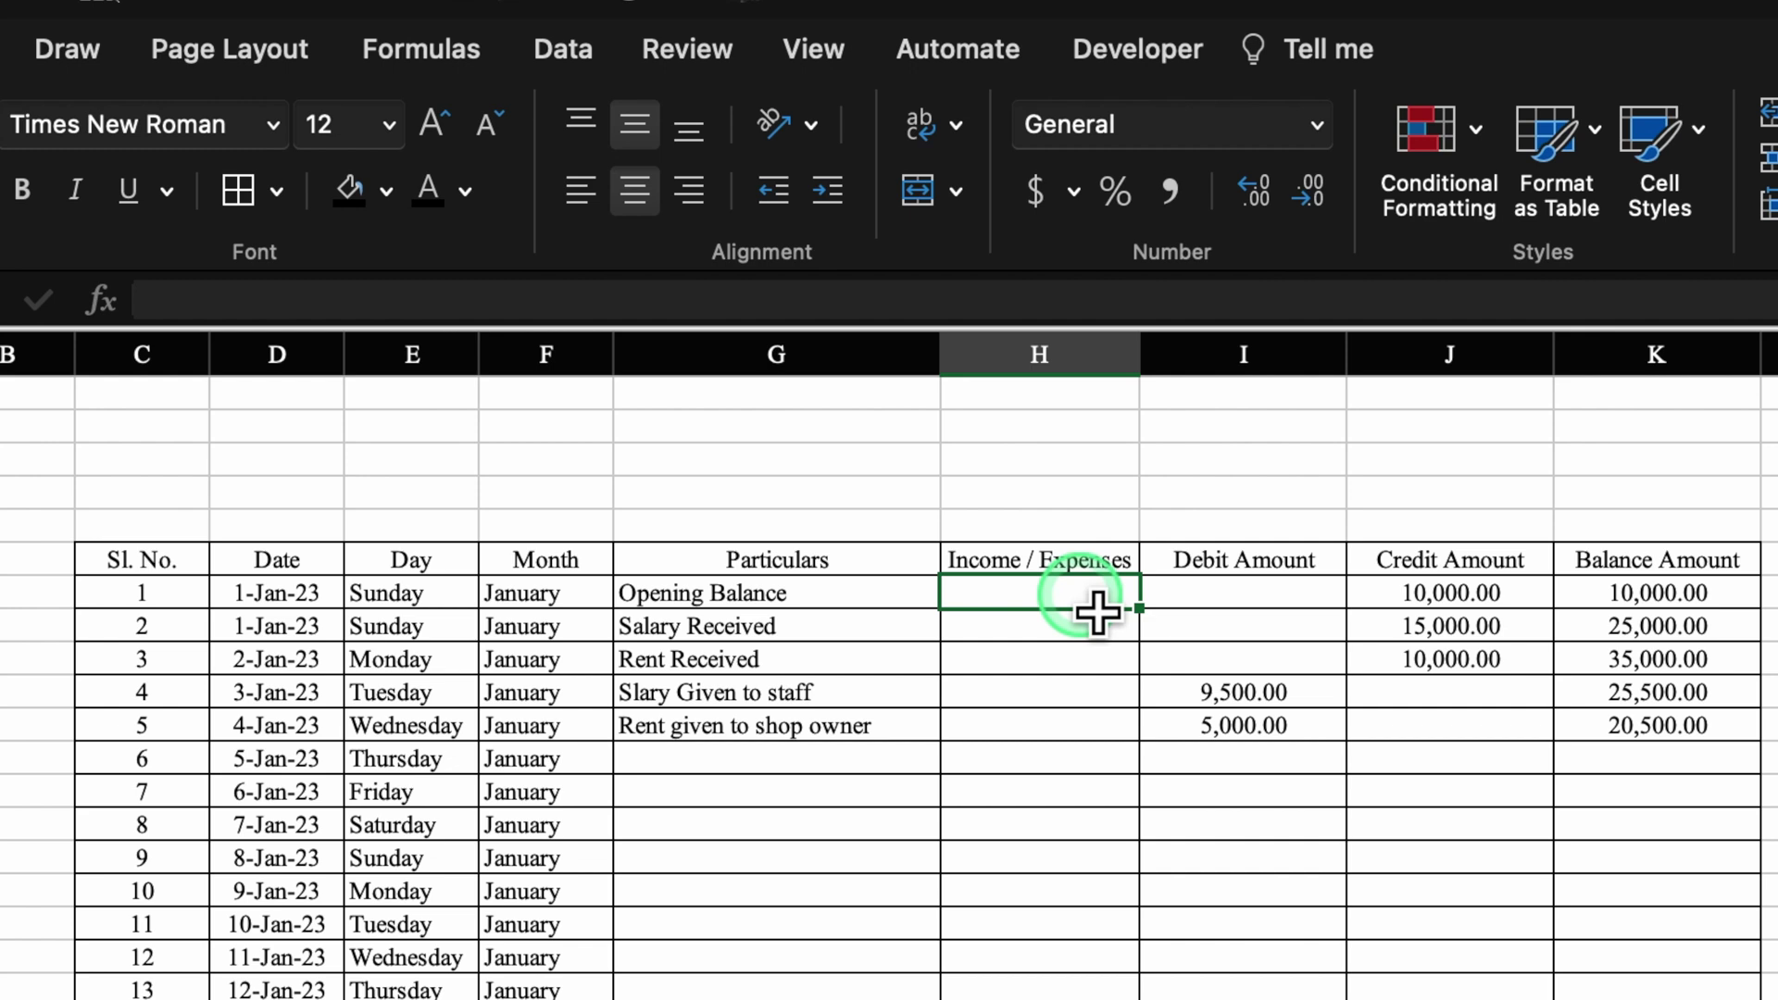
pyautogui.write('=')
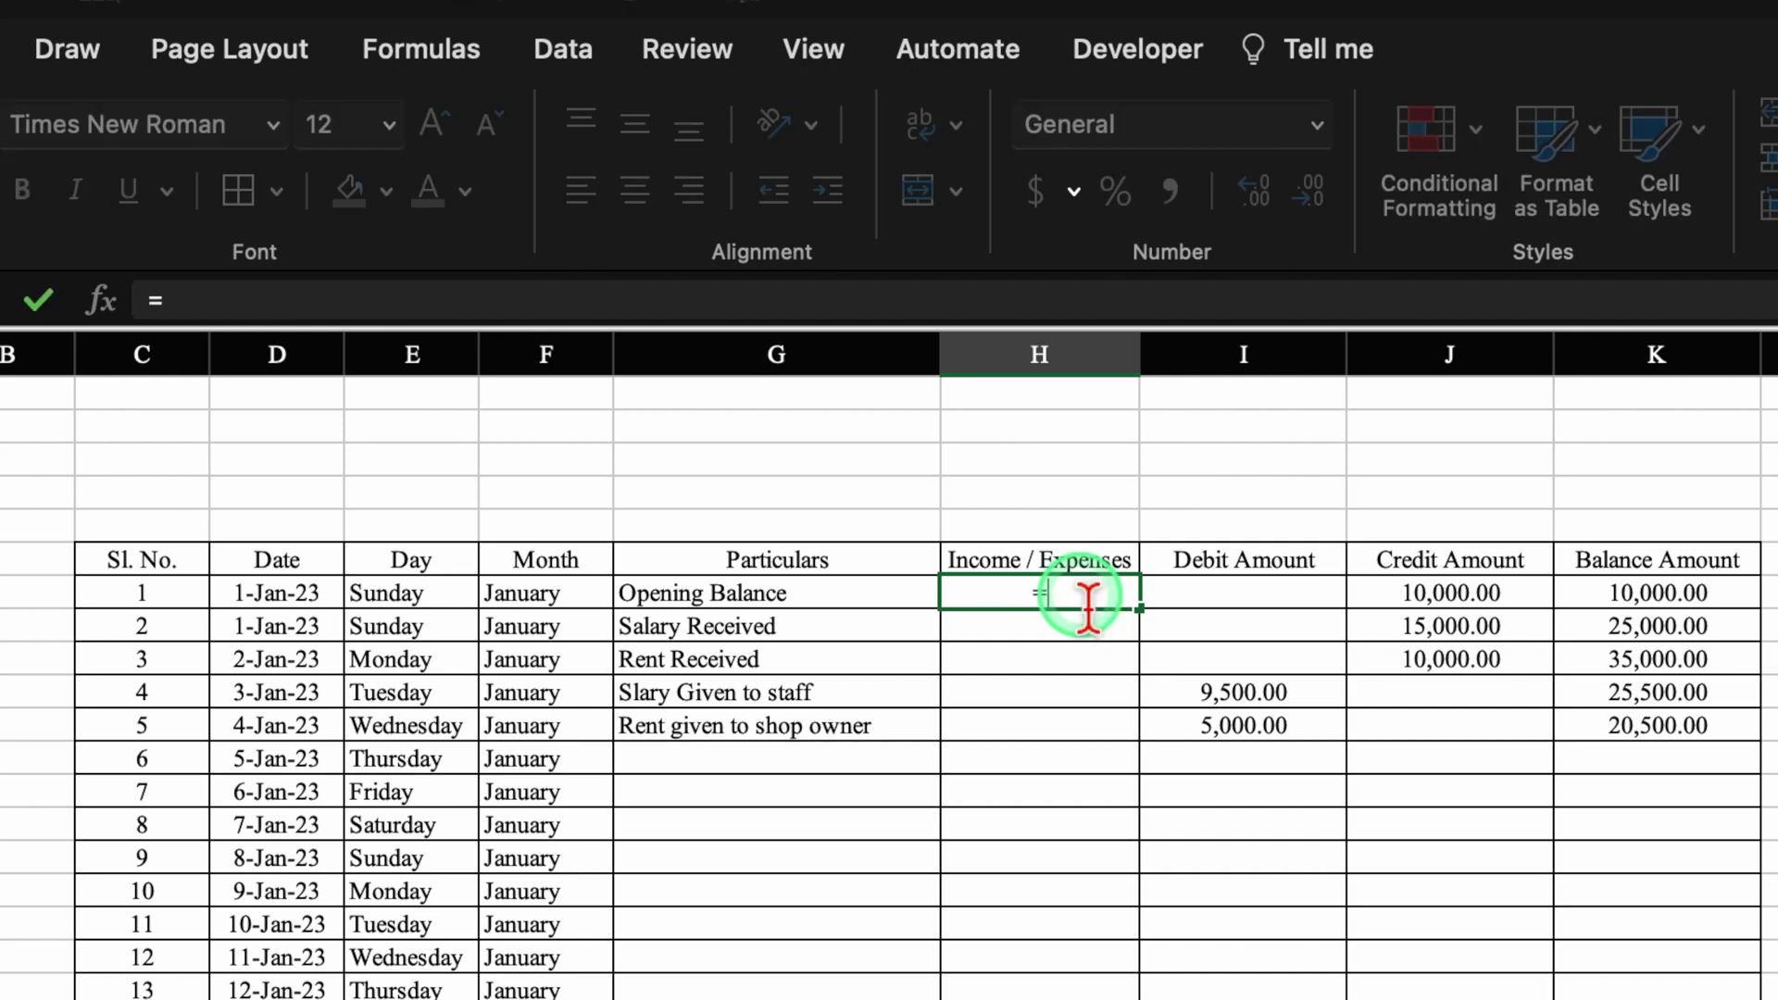
pyautogui.write('if')
pyautogui.doubleClick(1109, 676)
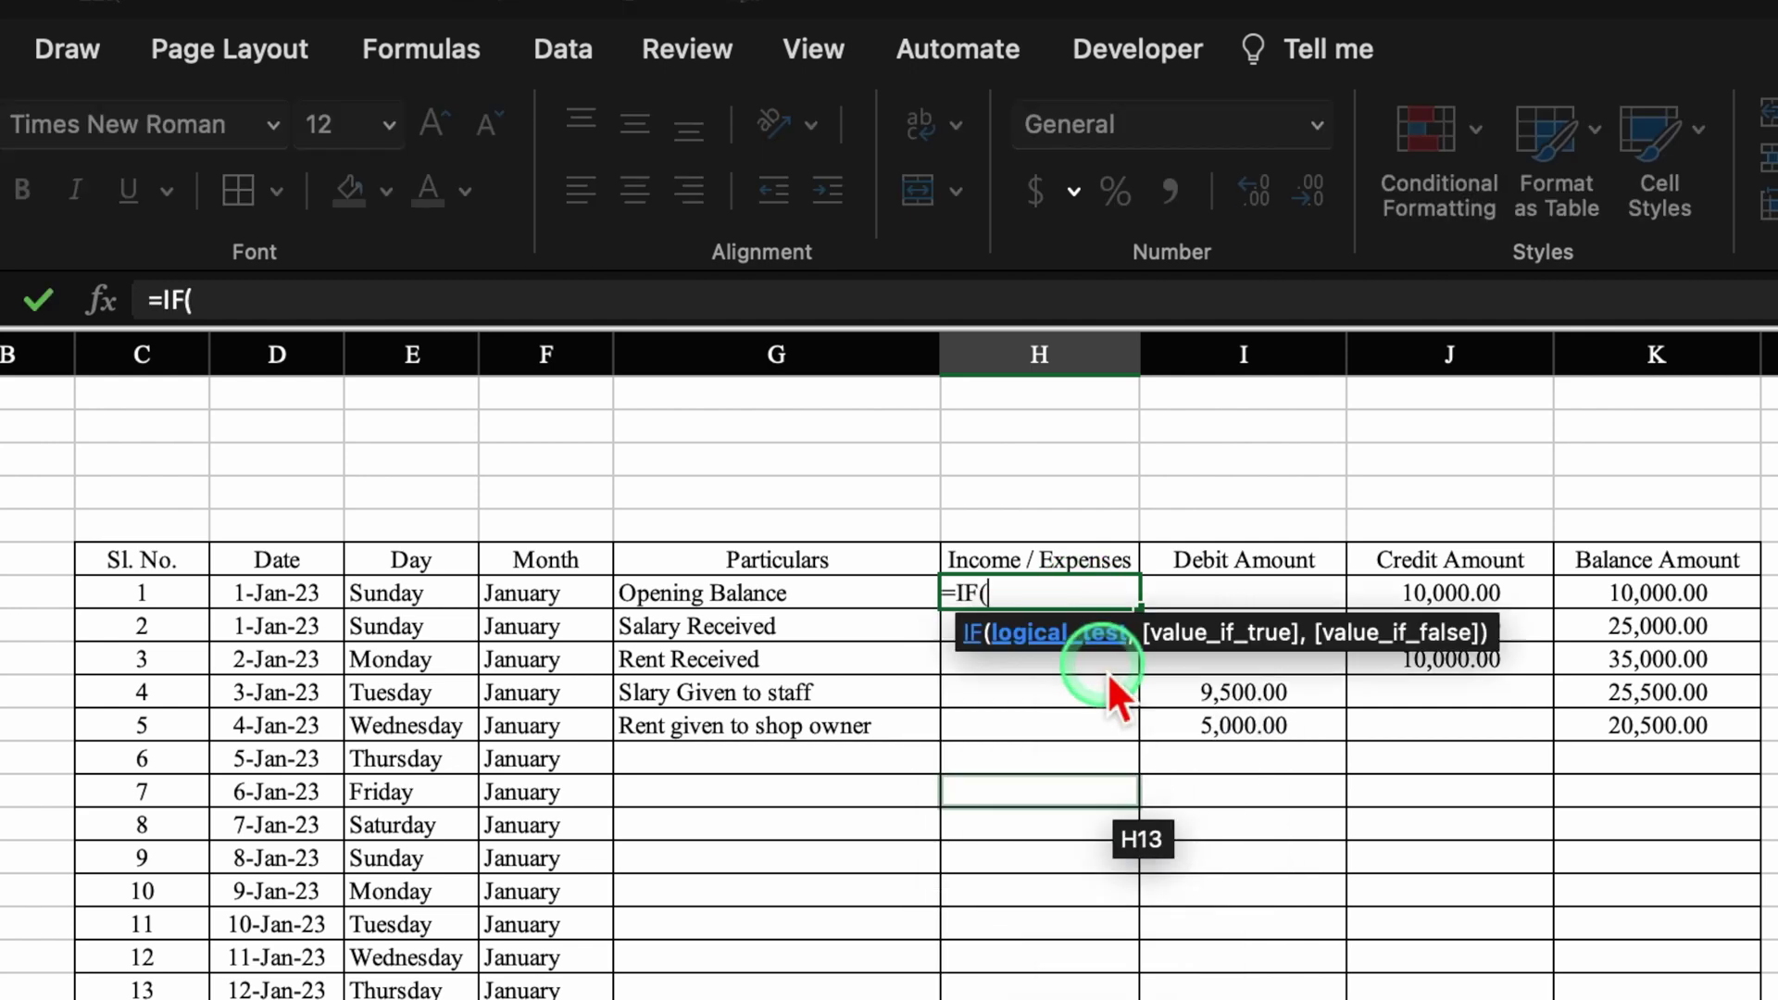
pyautogui.click(1264, 607)
pyautogui.write('>')
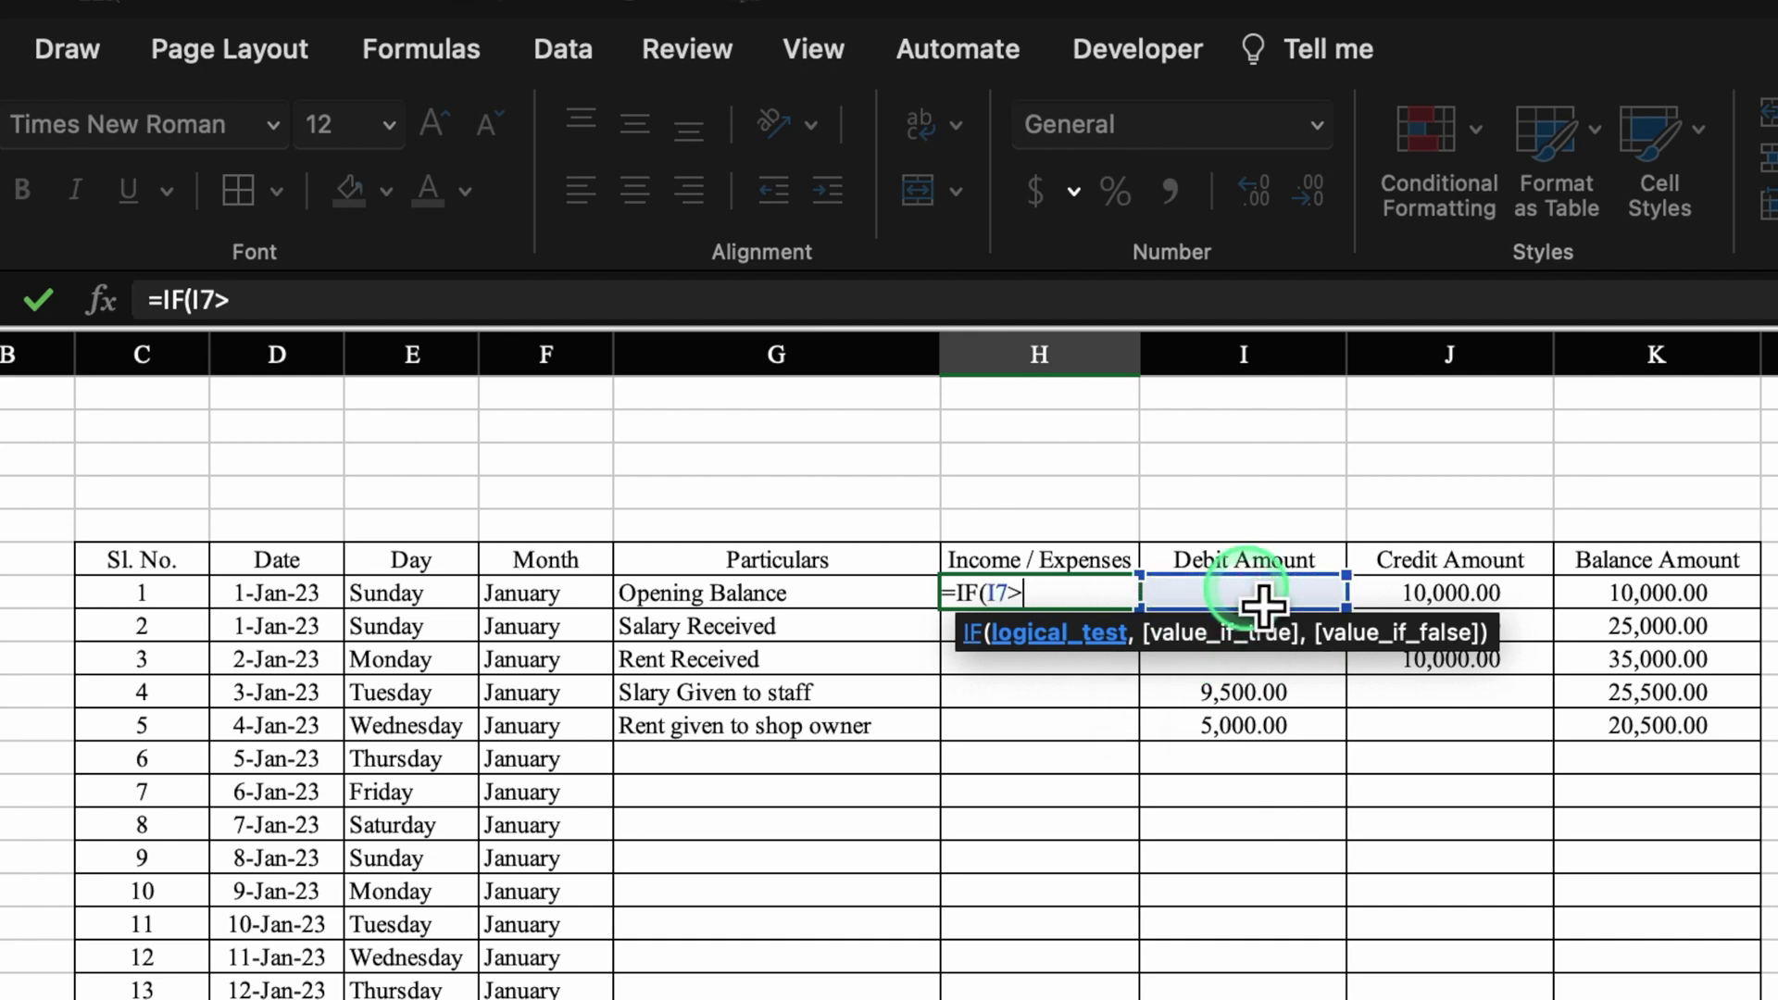
pyautogui.write('0,"')
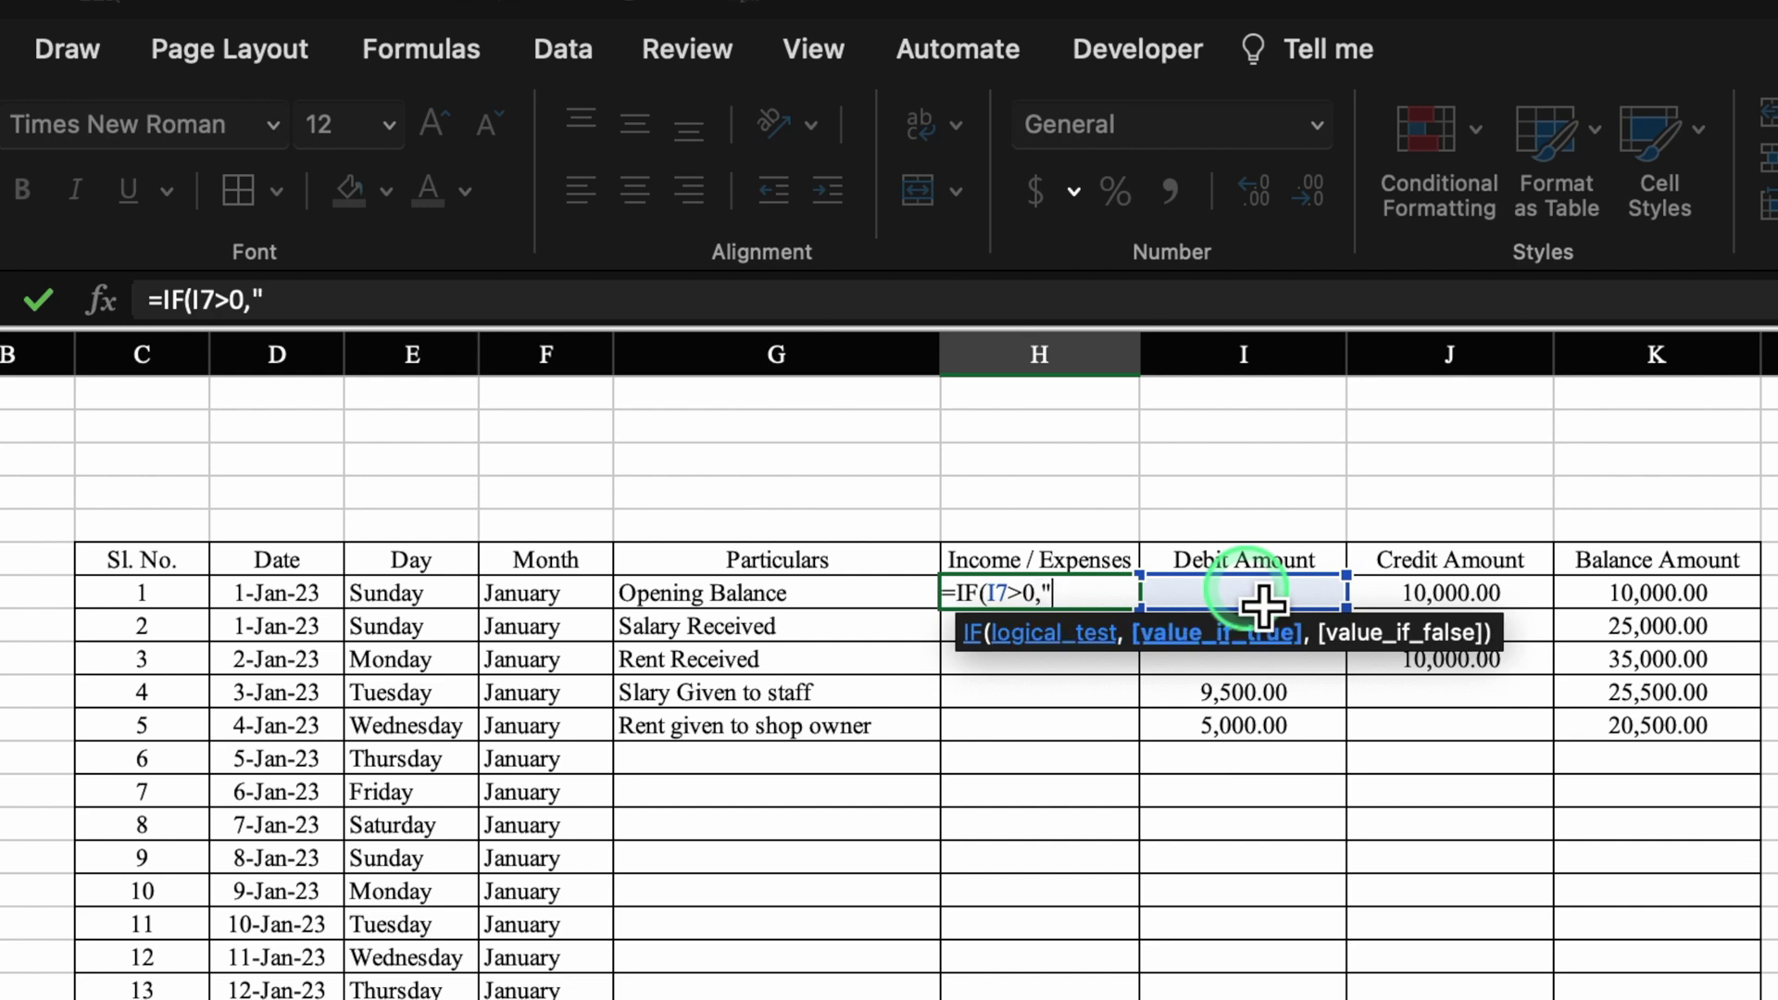
pyautogui.write('Expense')
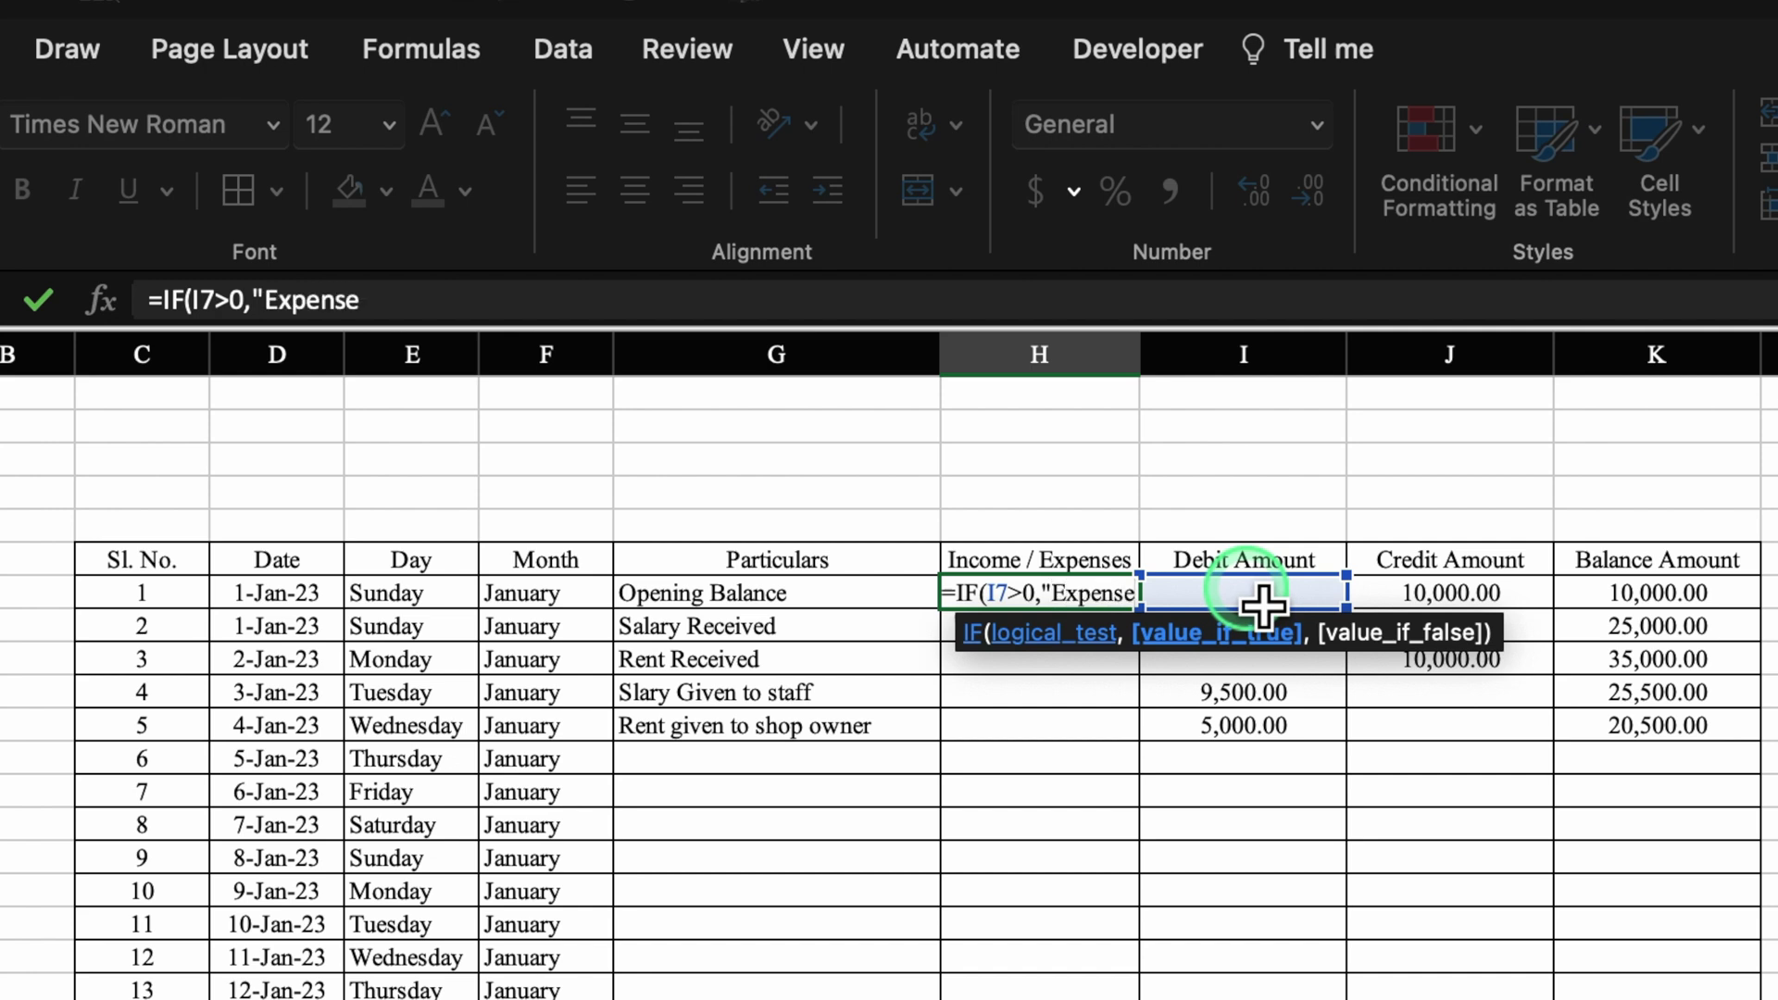
pyautogui.write('"')
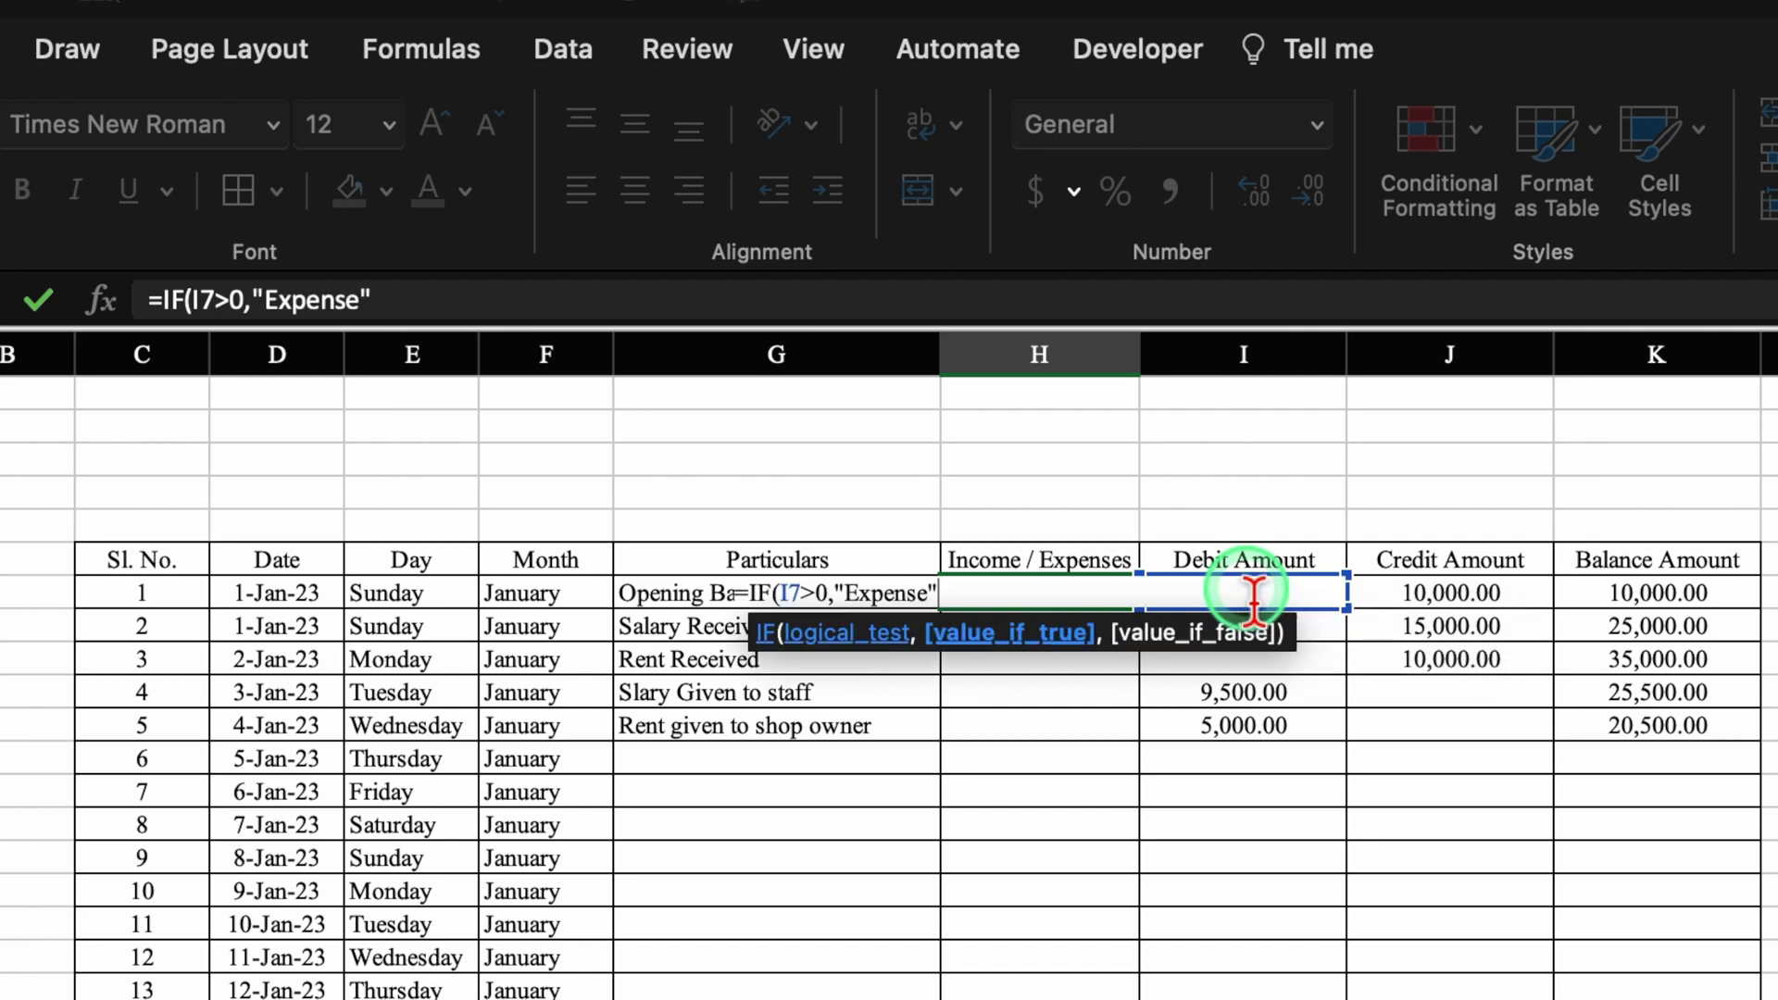
pyautogui.write(',')
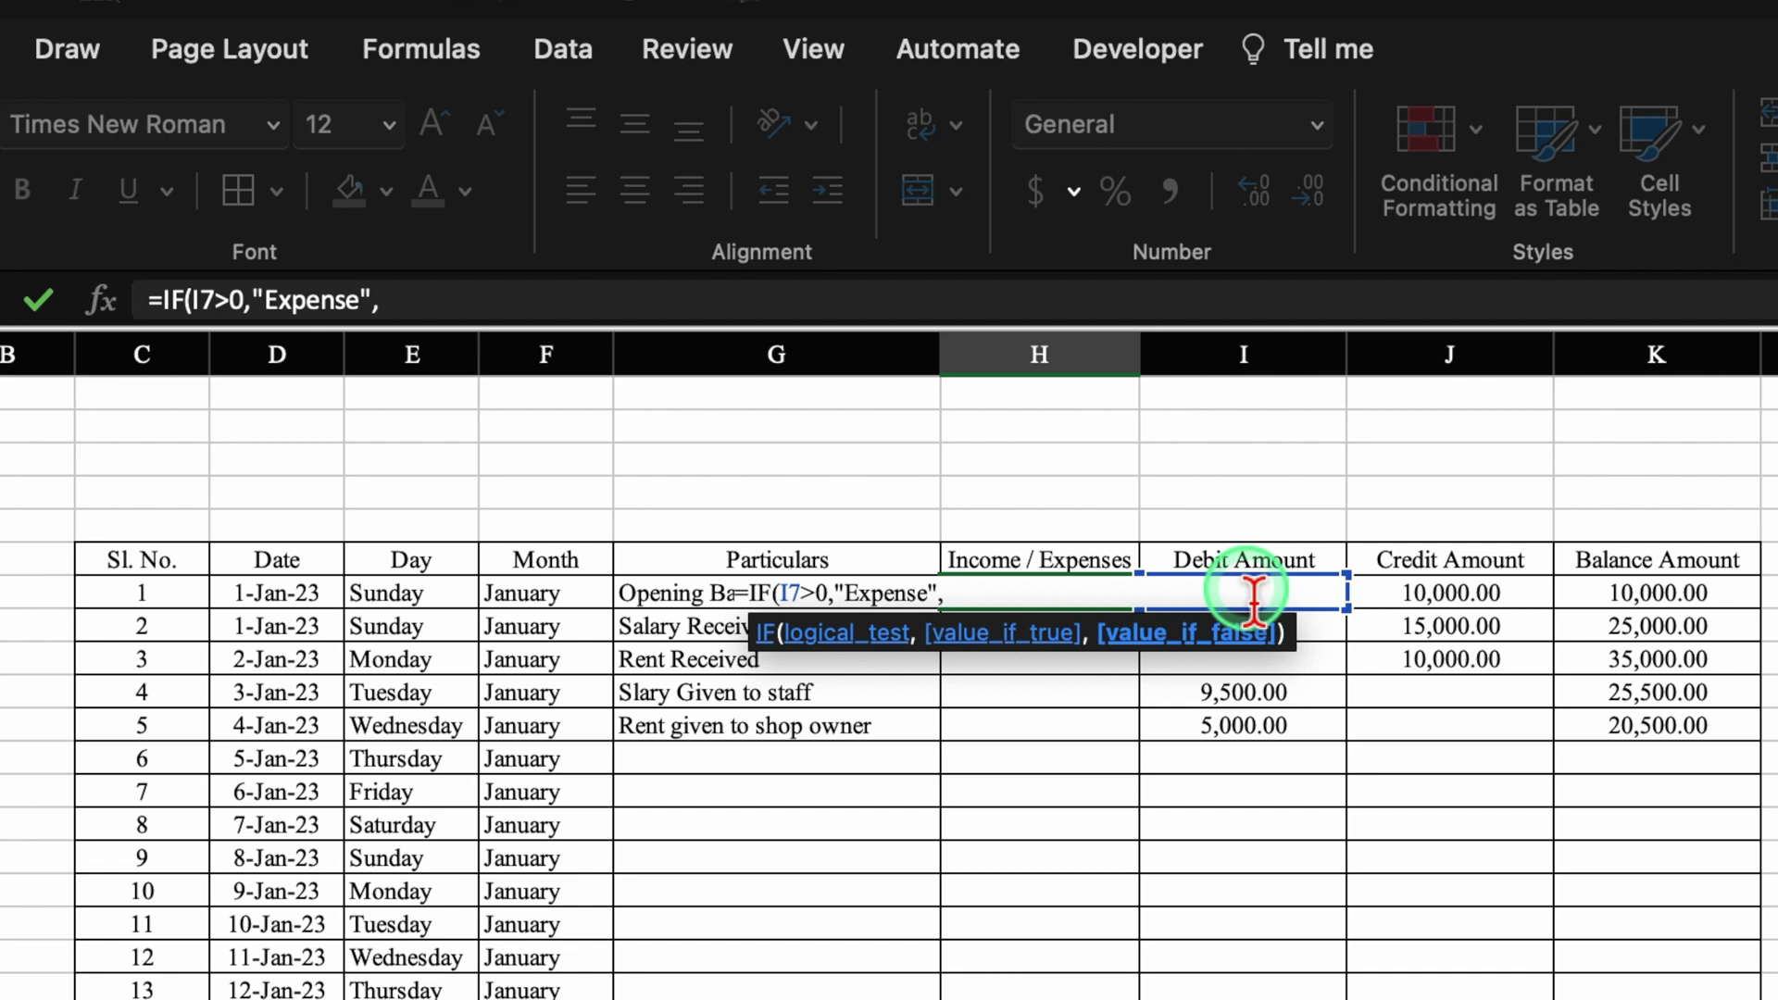
pyautogui.write('"Income"')
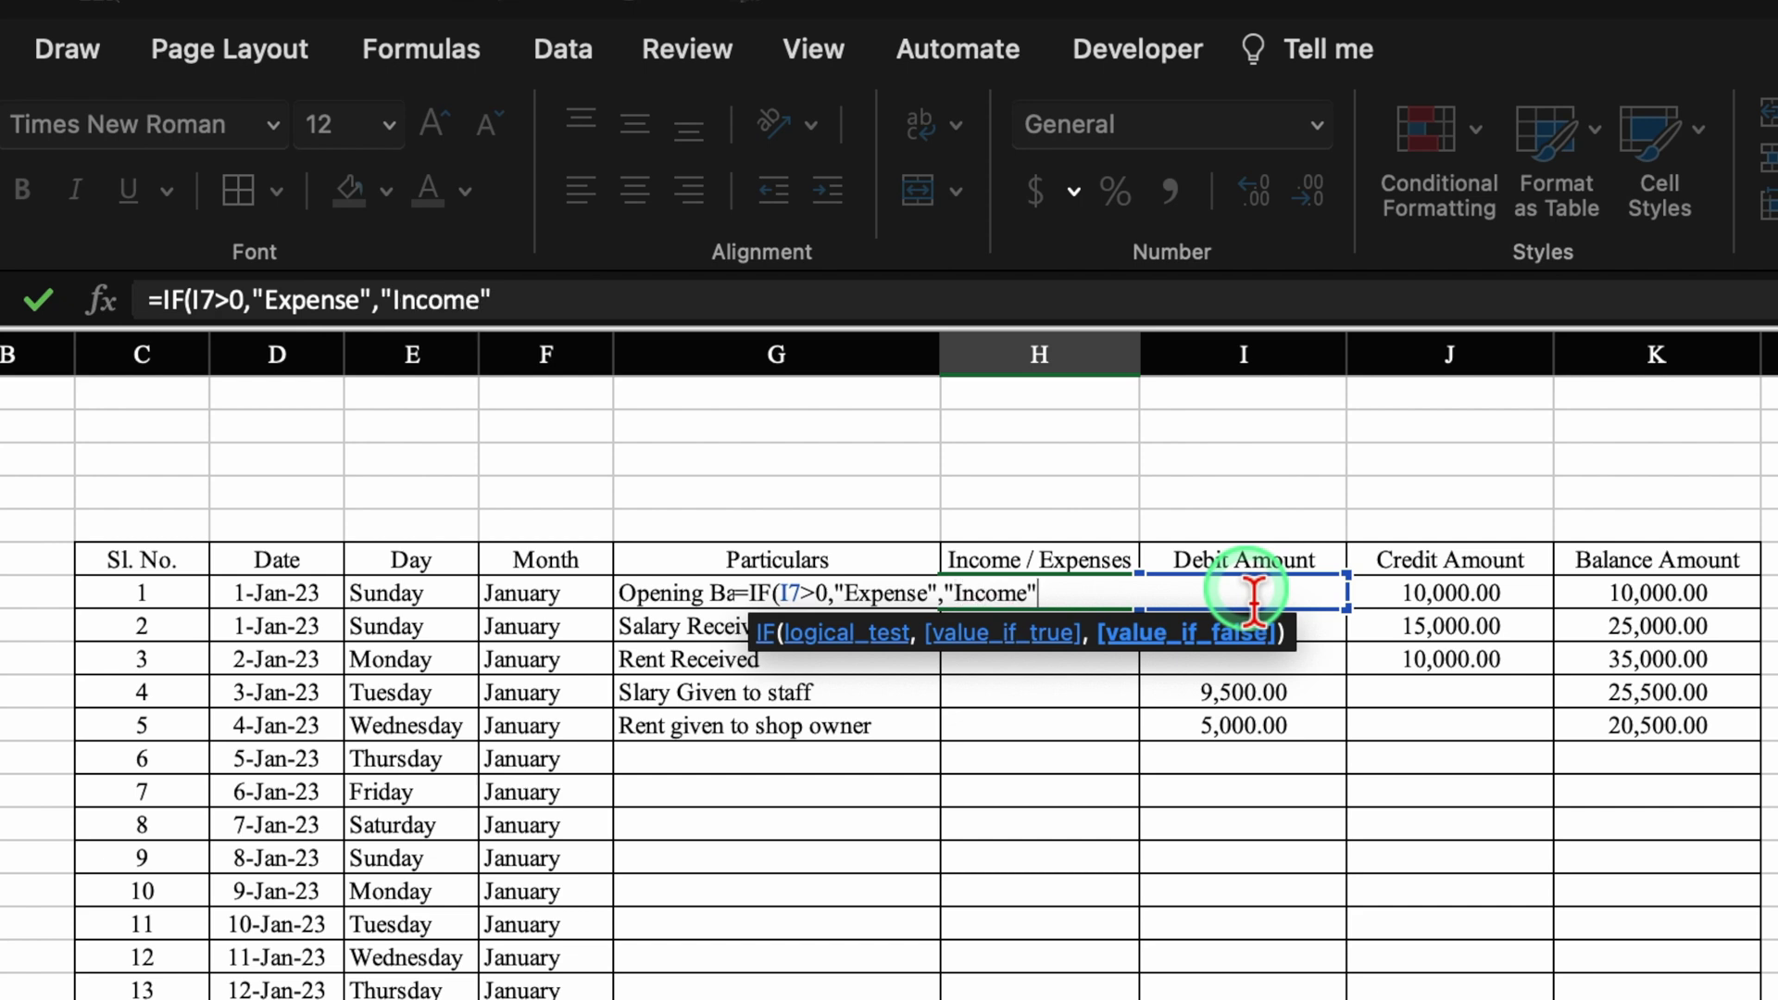
pyautogui.write(')')
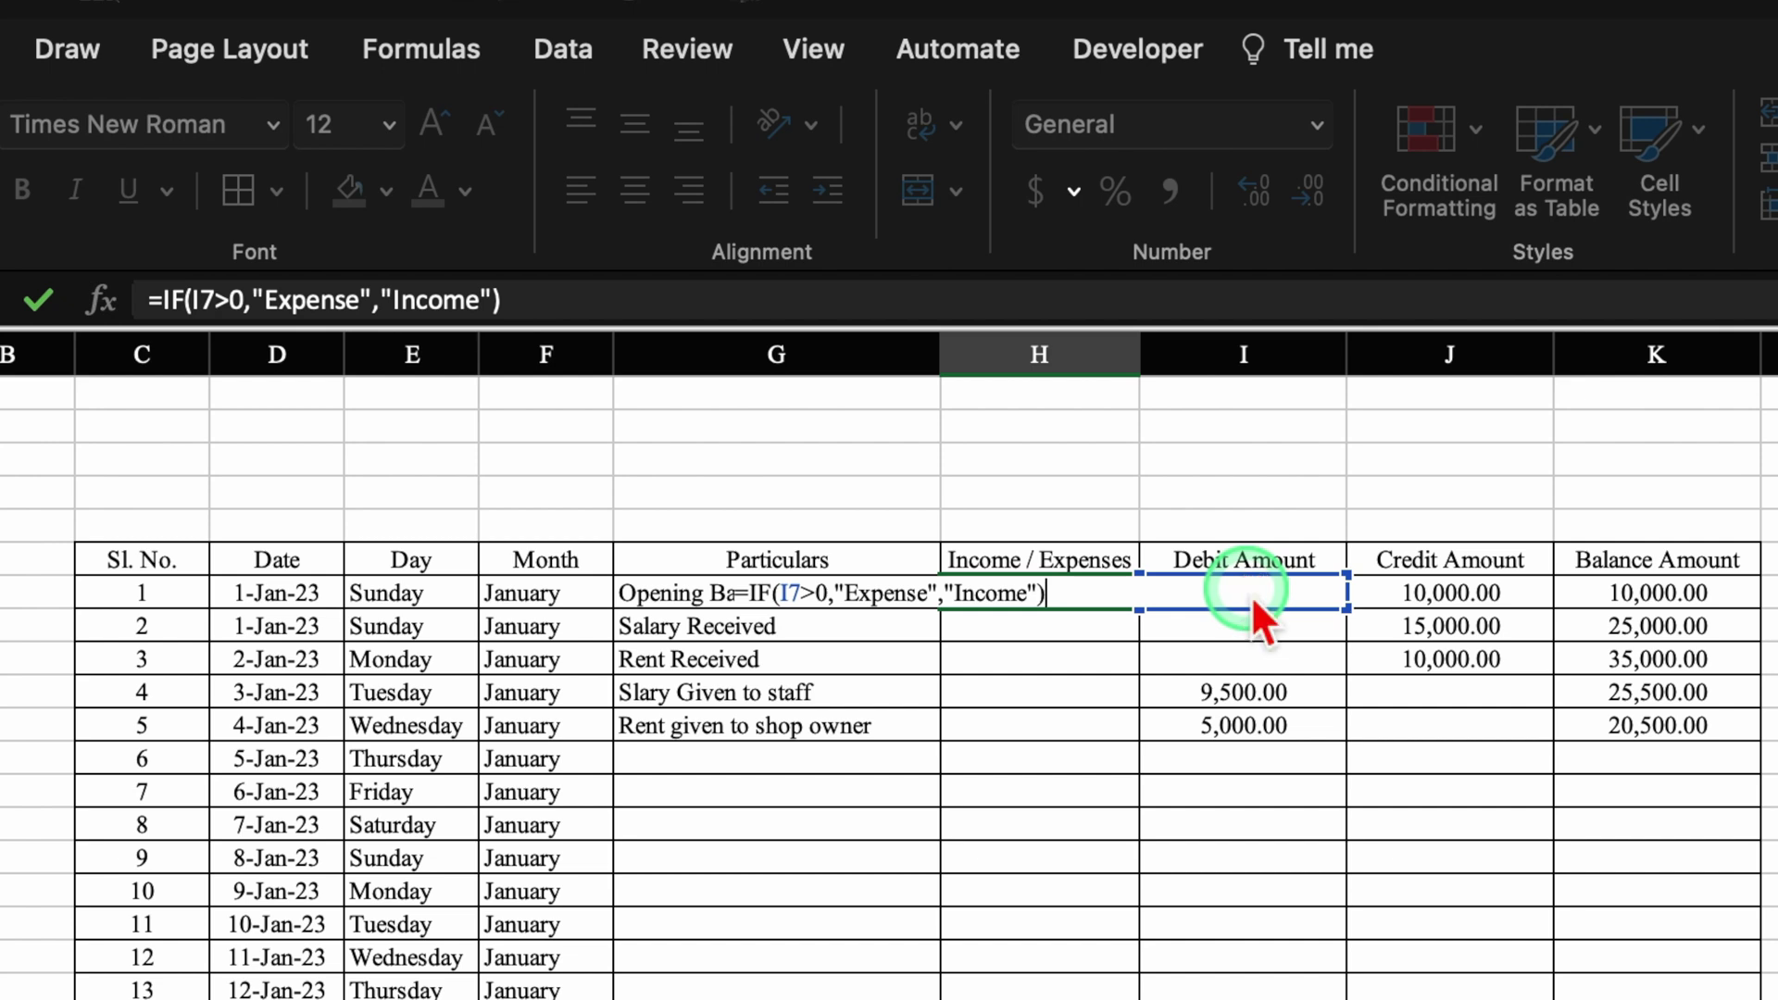
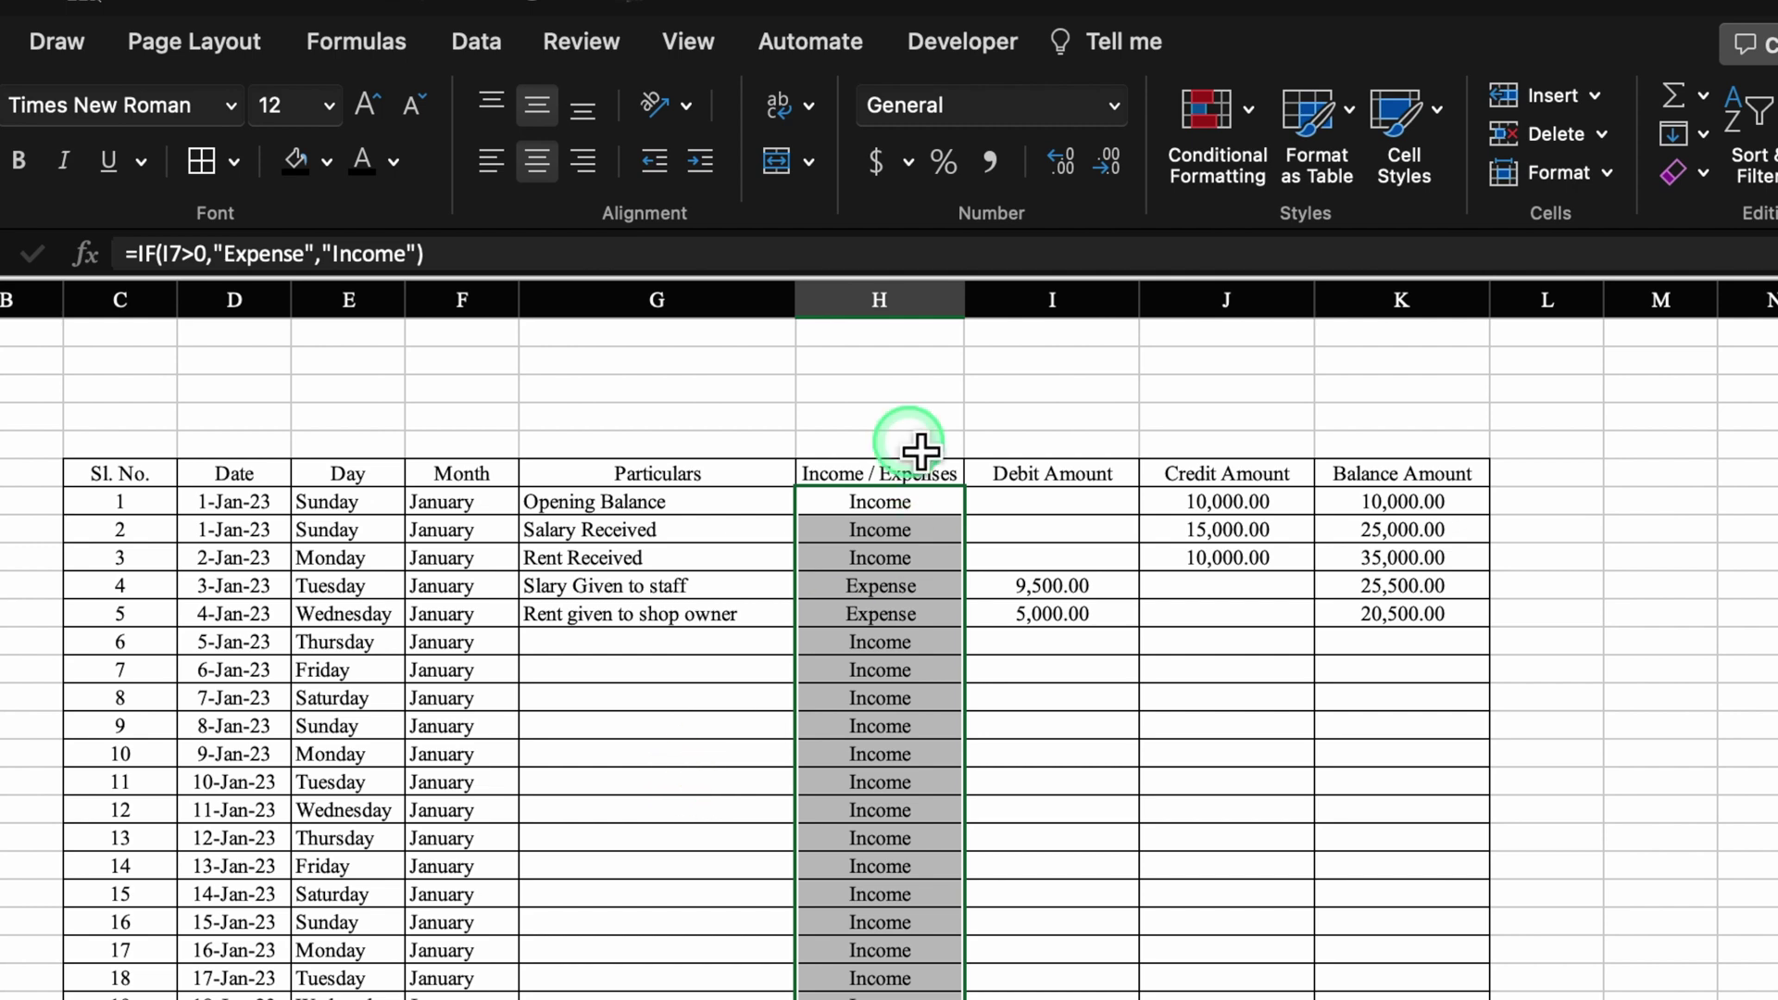
# Insert an outer IF with an AND test in front of the existing IF in H7's formula
pyautogui.click(905, 504)
pyautogui.click(195, 257)
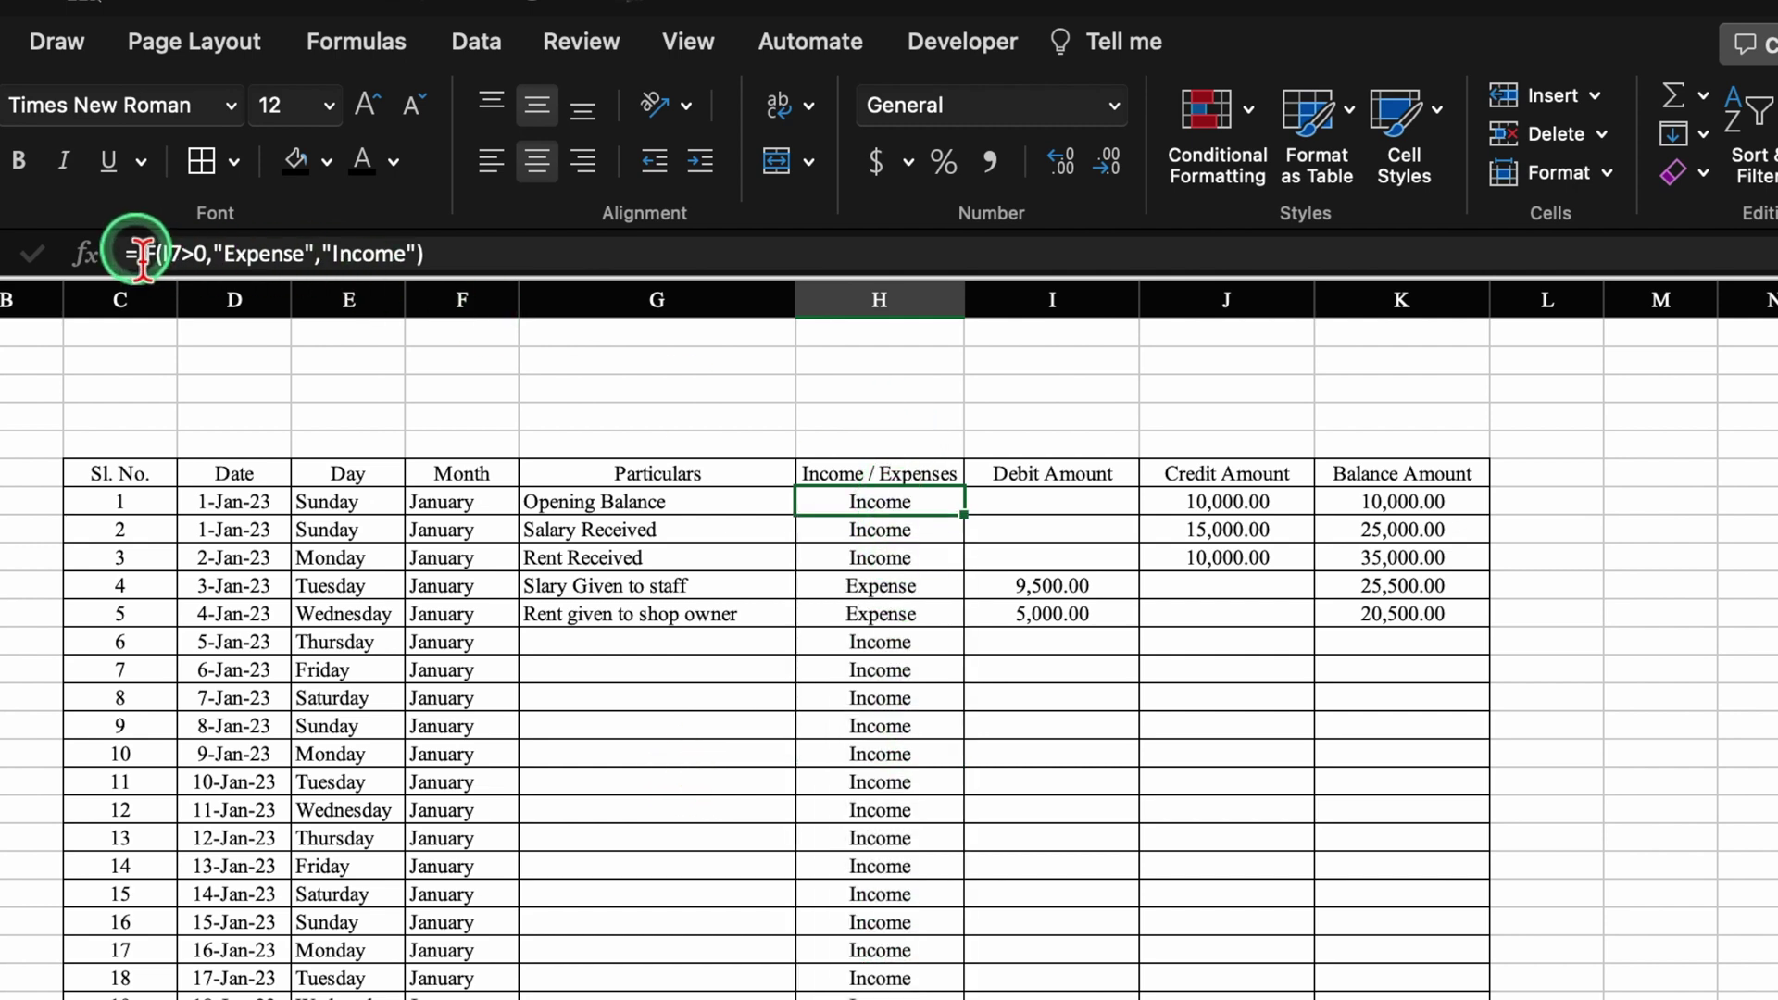
pyautogui.click(141, 253)
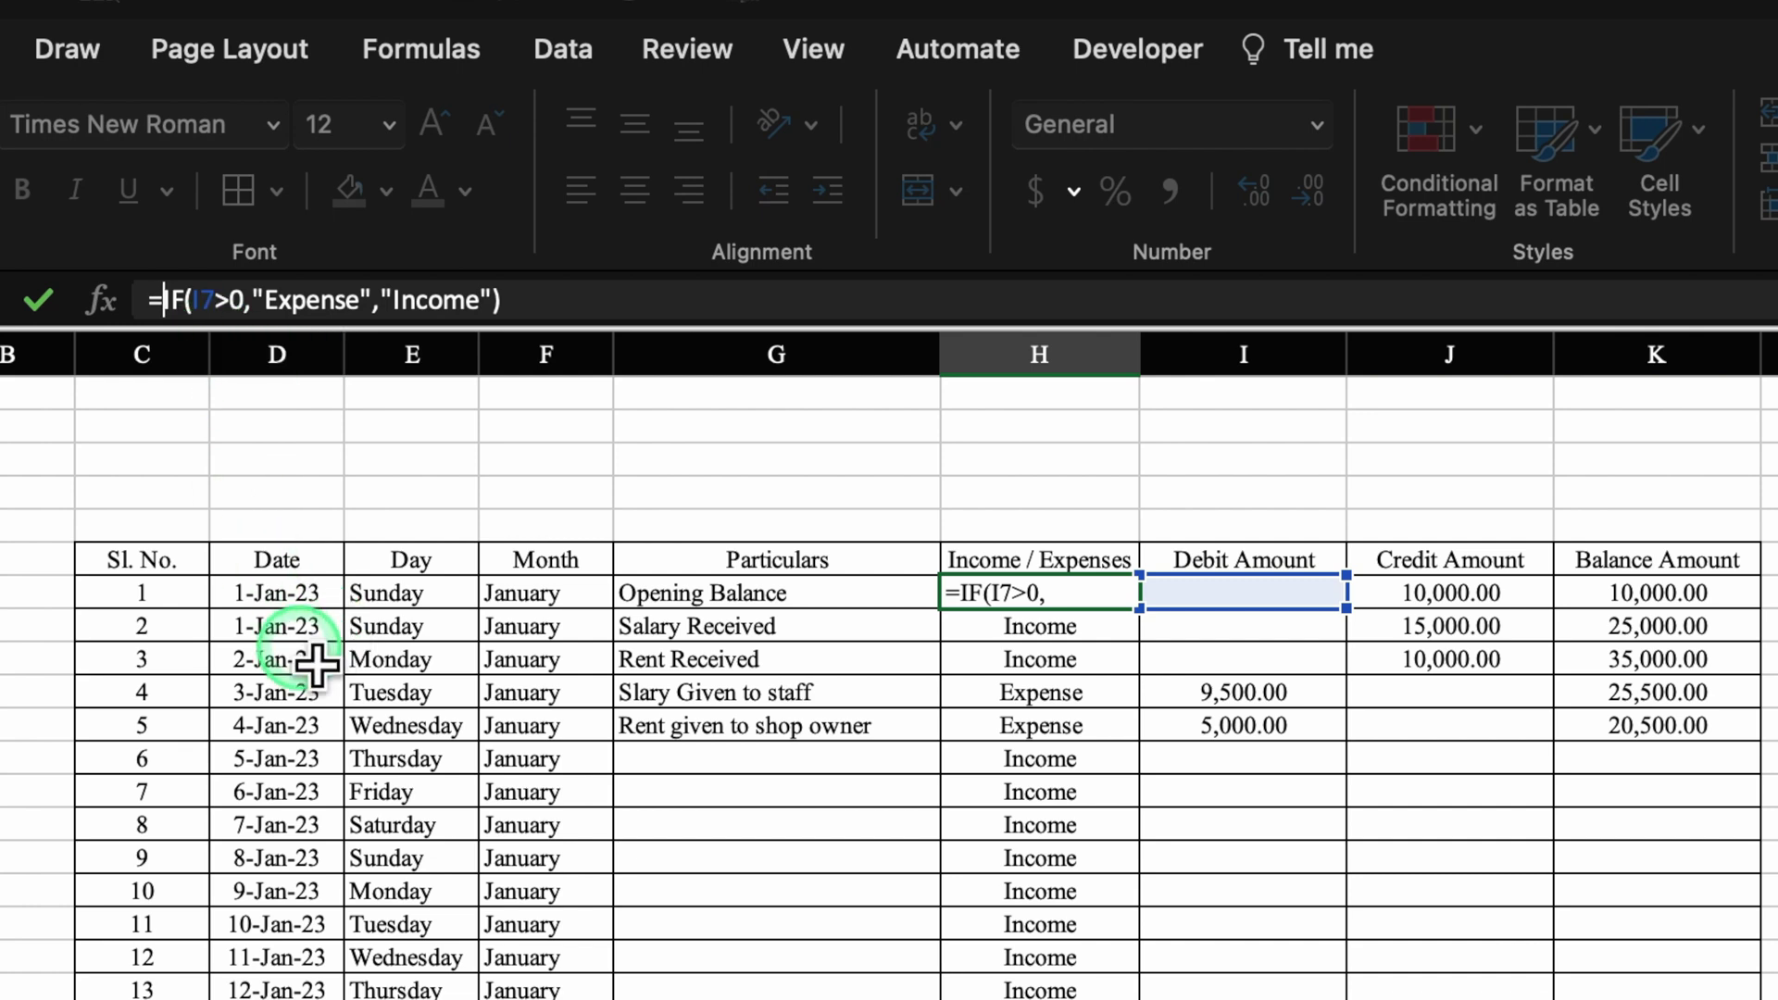
pyautogui.write('if')
pyautogui.doubleClick(248, 387)
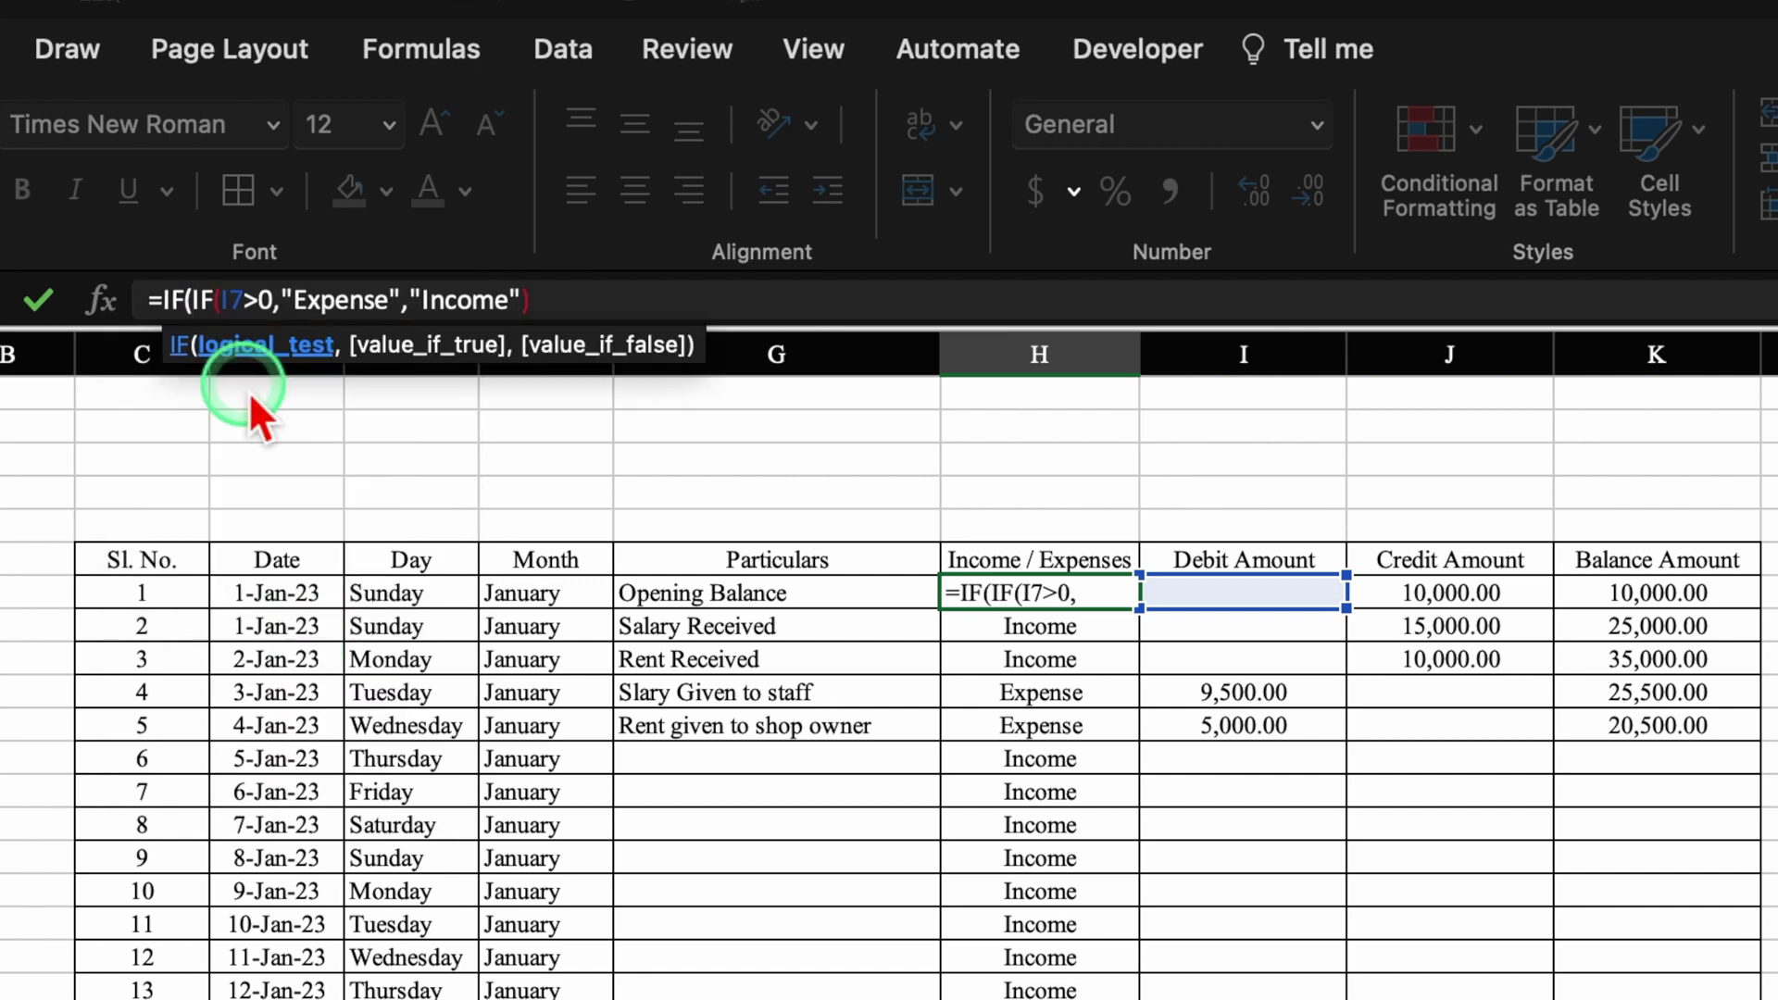
pyautogui.write('an')
pyautogui.doubleClick(247, 390)
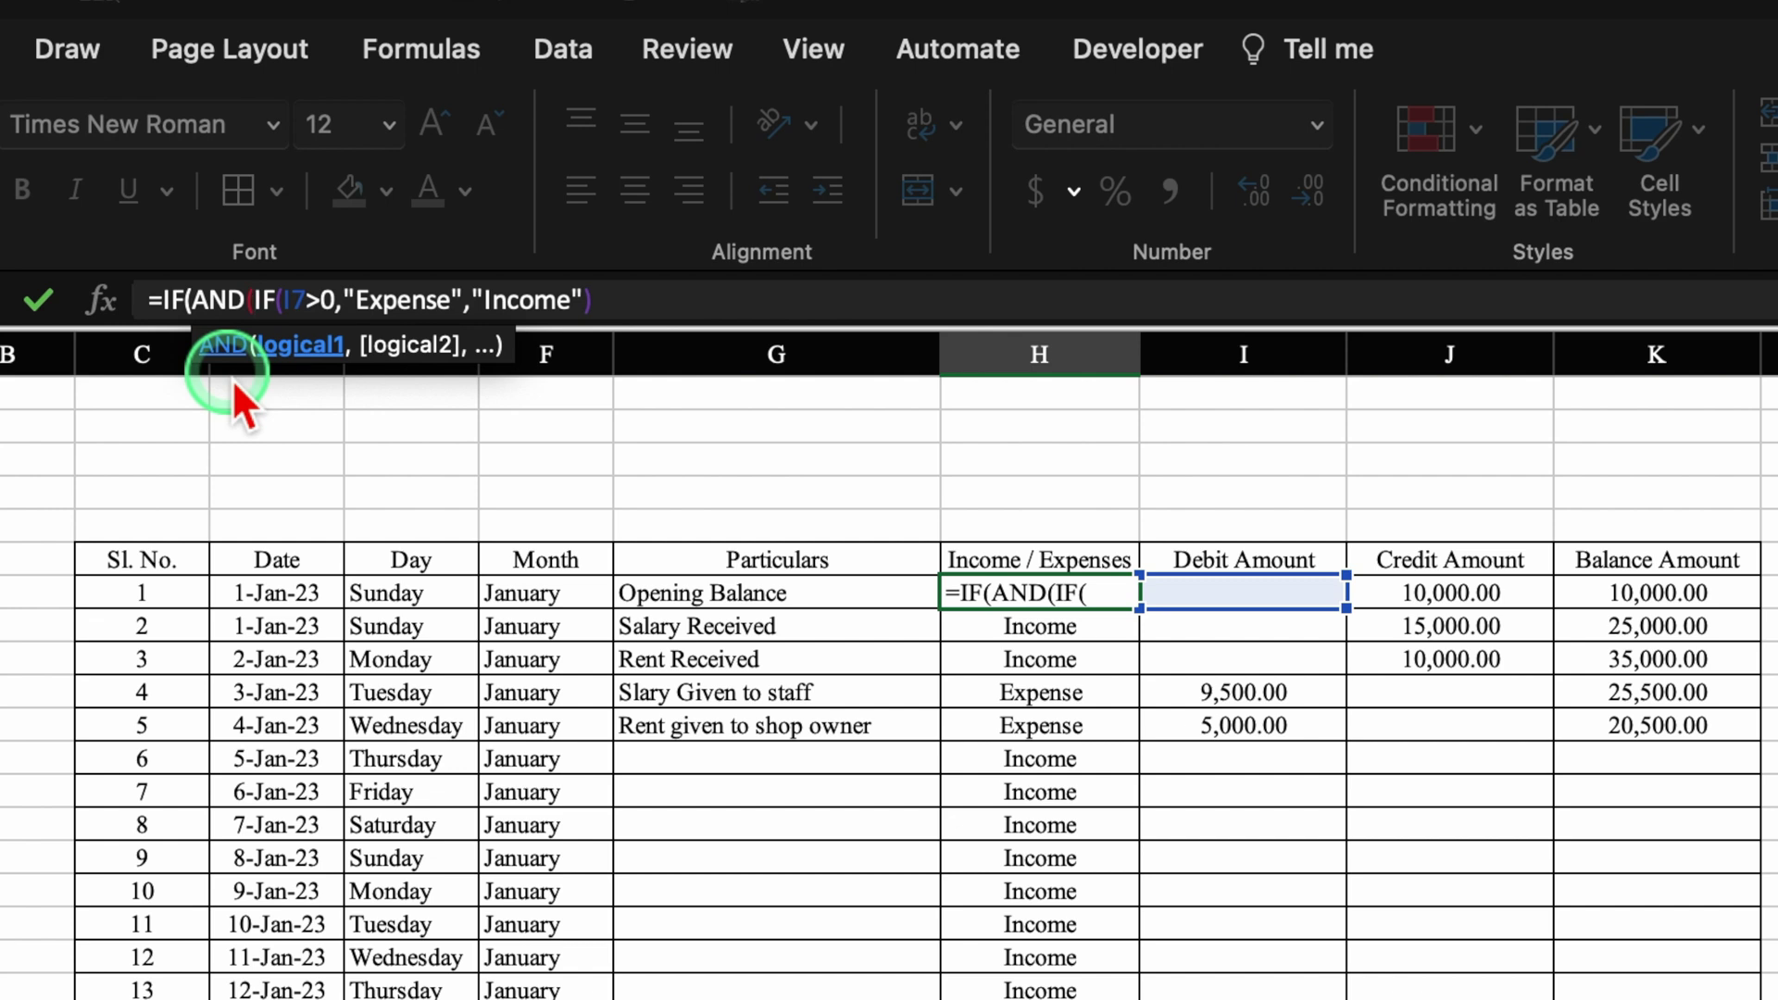
# Give the AND test in H7 the two conditions I7="" and J7="", and close its bracket
pyautogui.click(1265, 606)
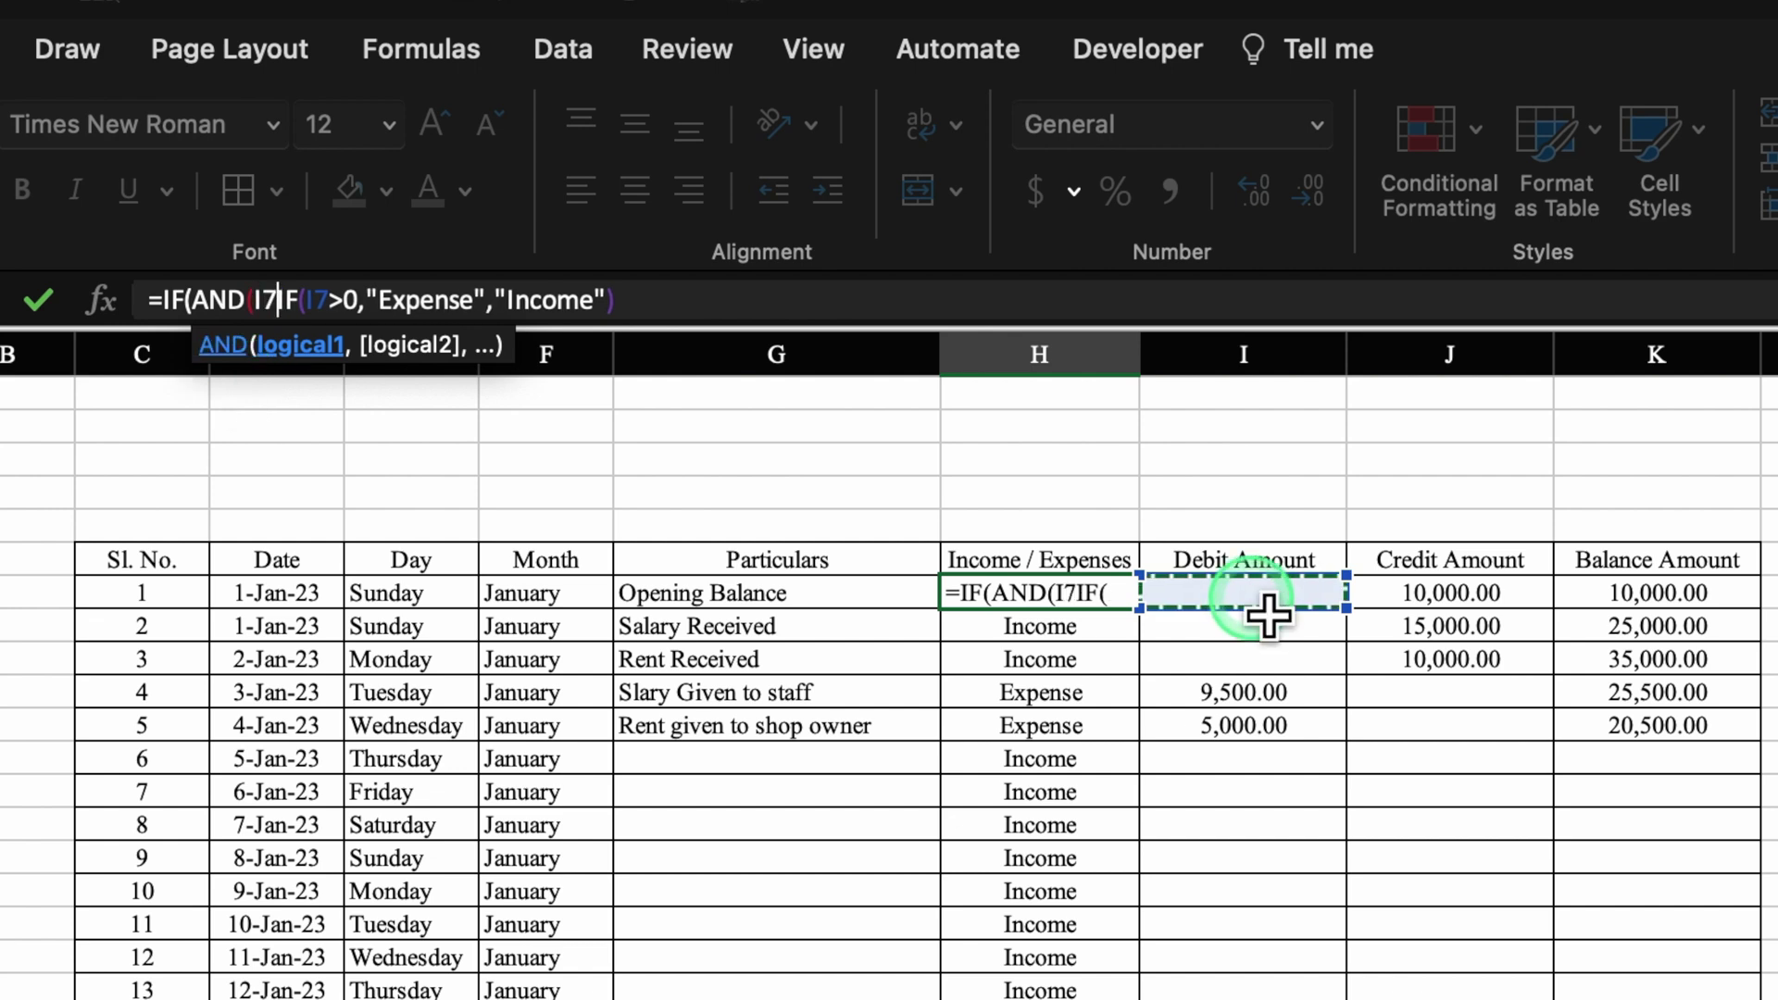
pyautogui.write('=')
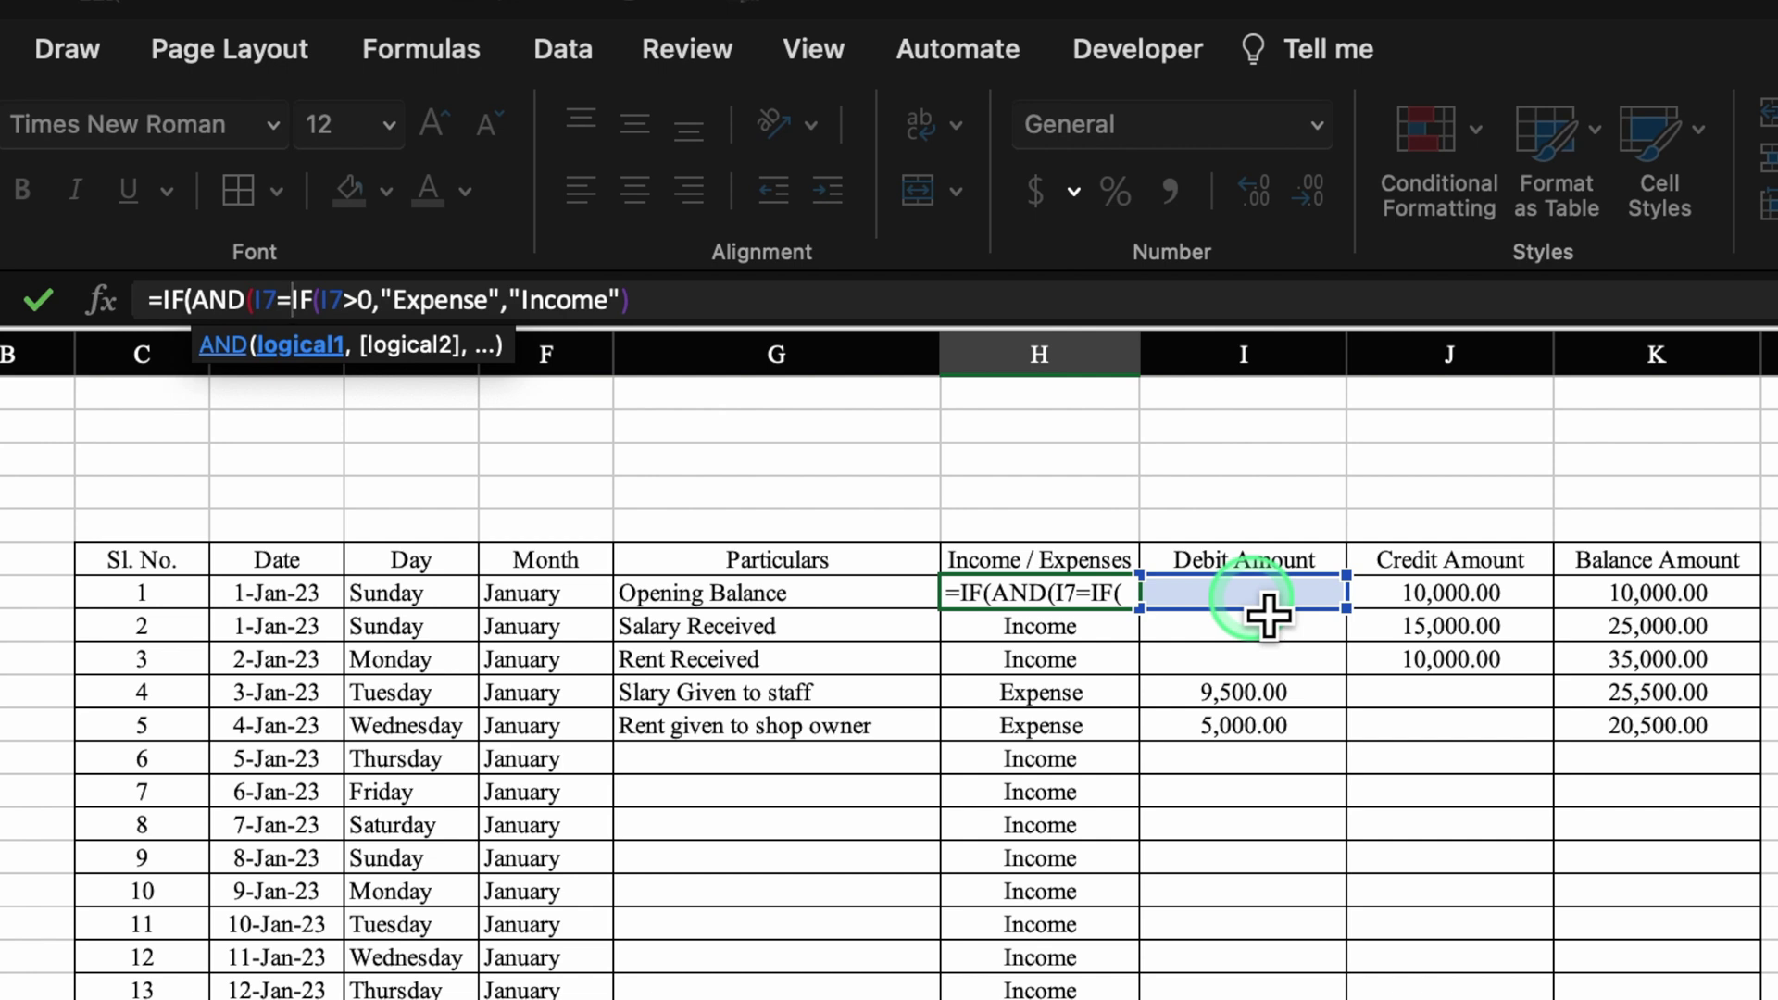
pyautogui.write('""')
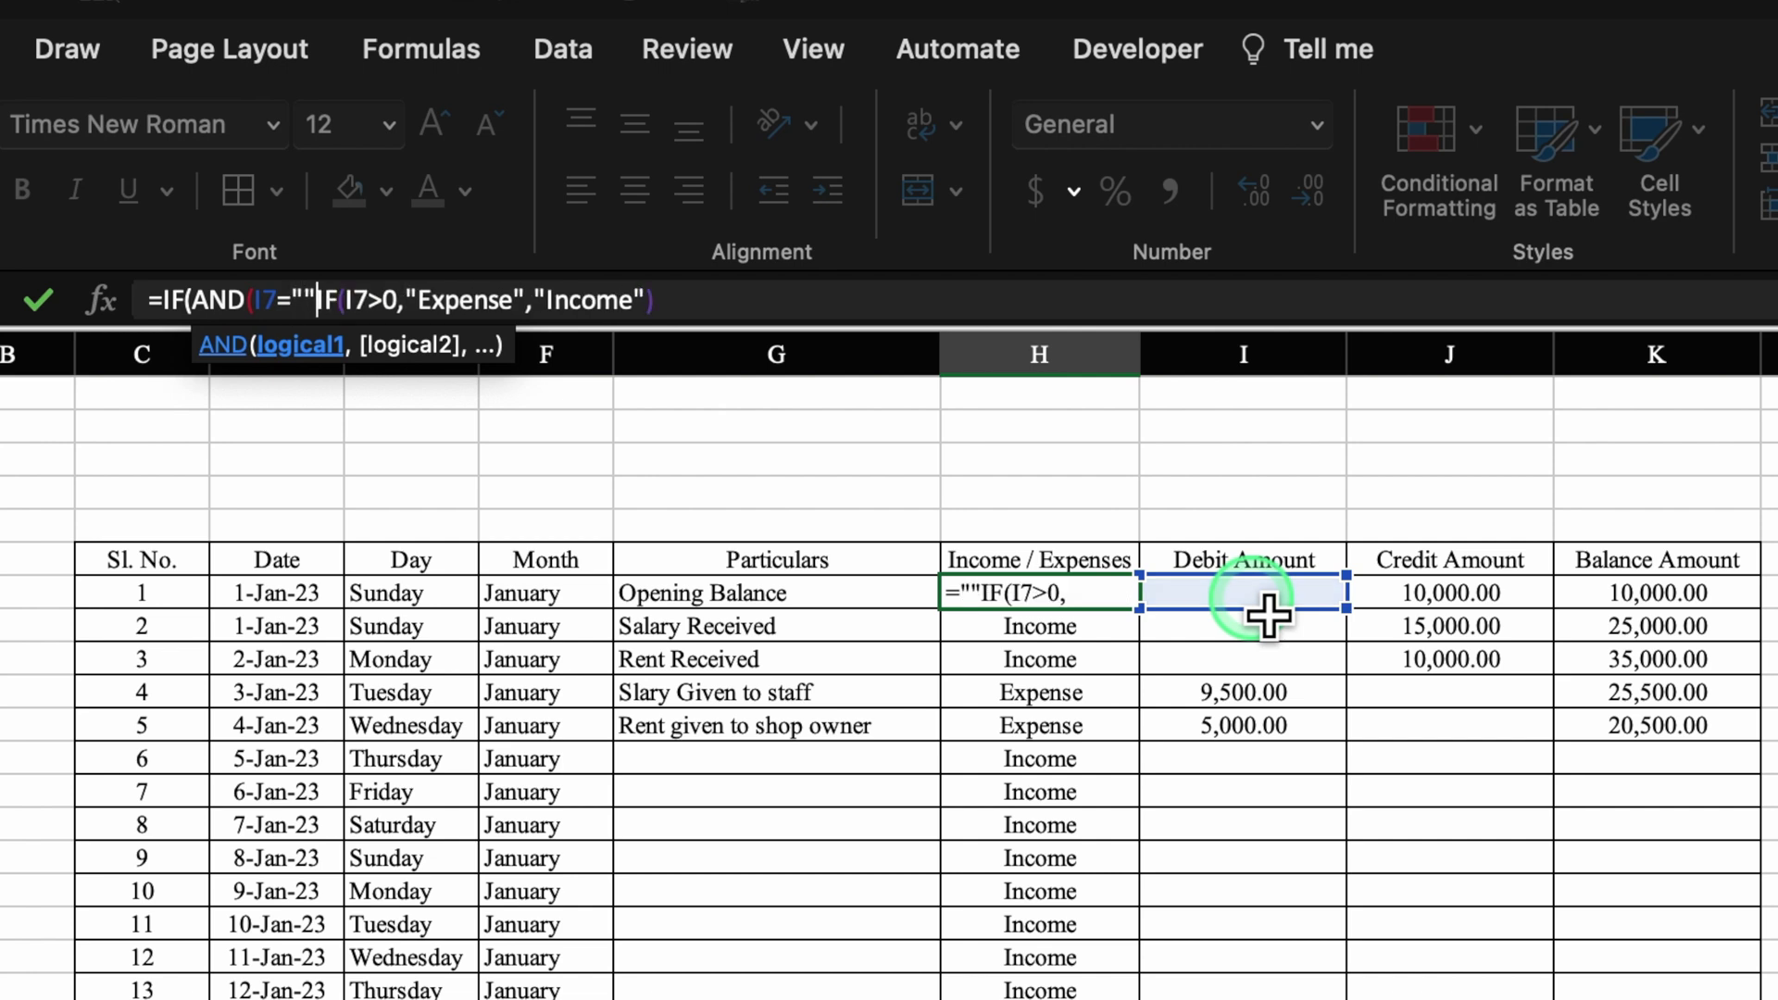
pyautogui.write(',')
pyautogui.click(1409, 596)
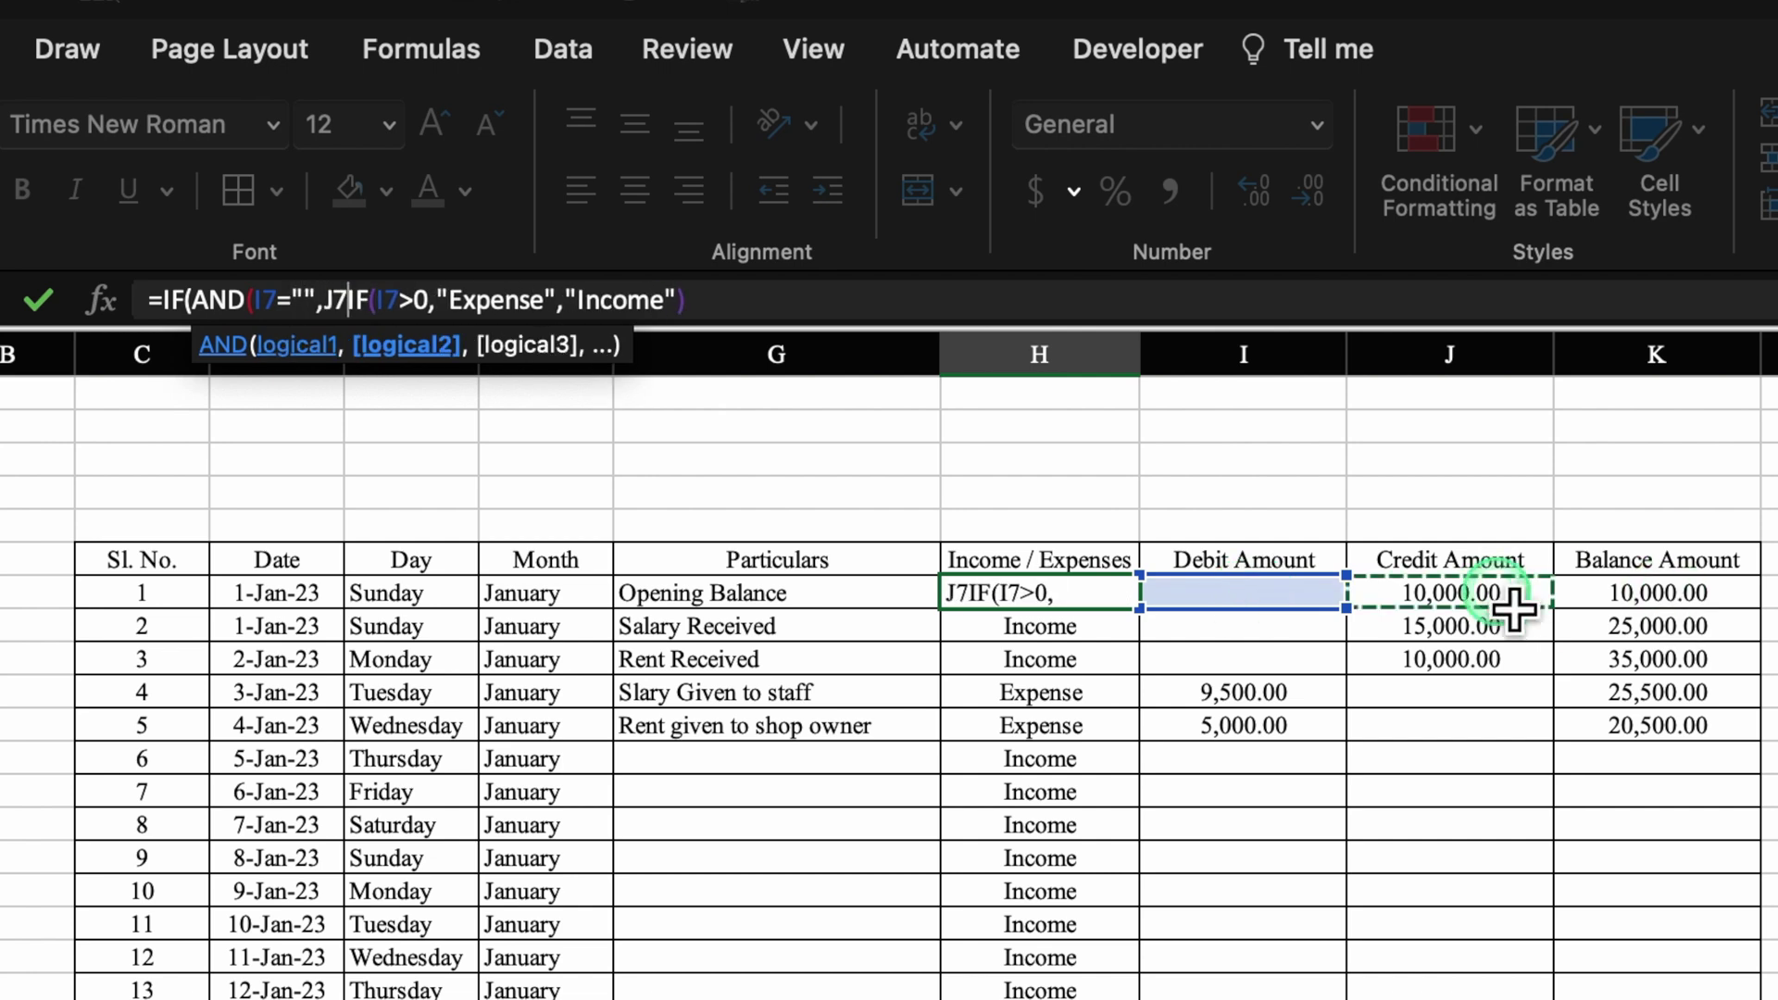
pyautogui.write('=')
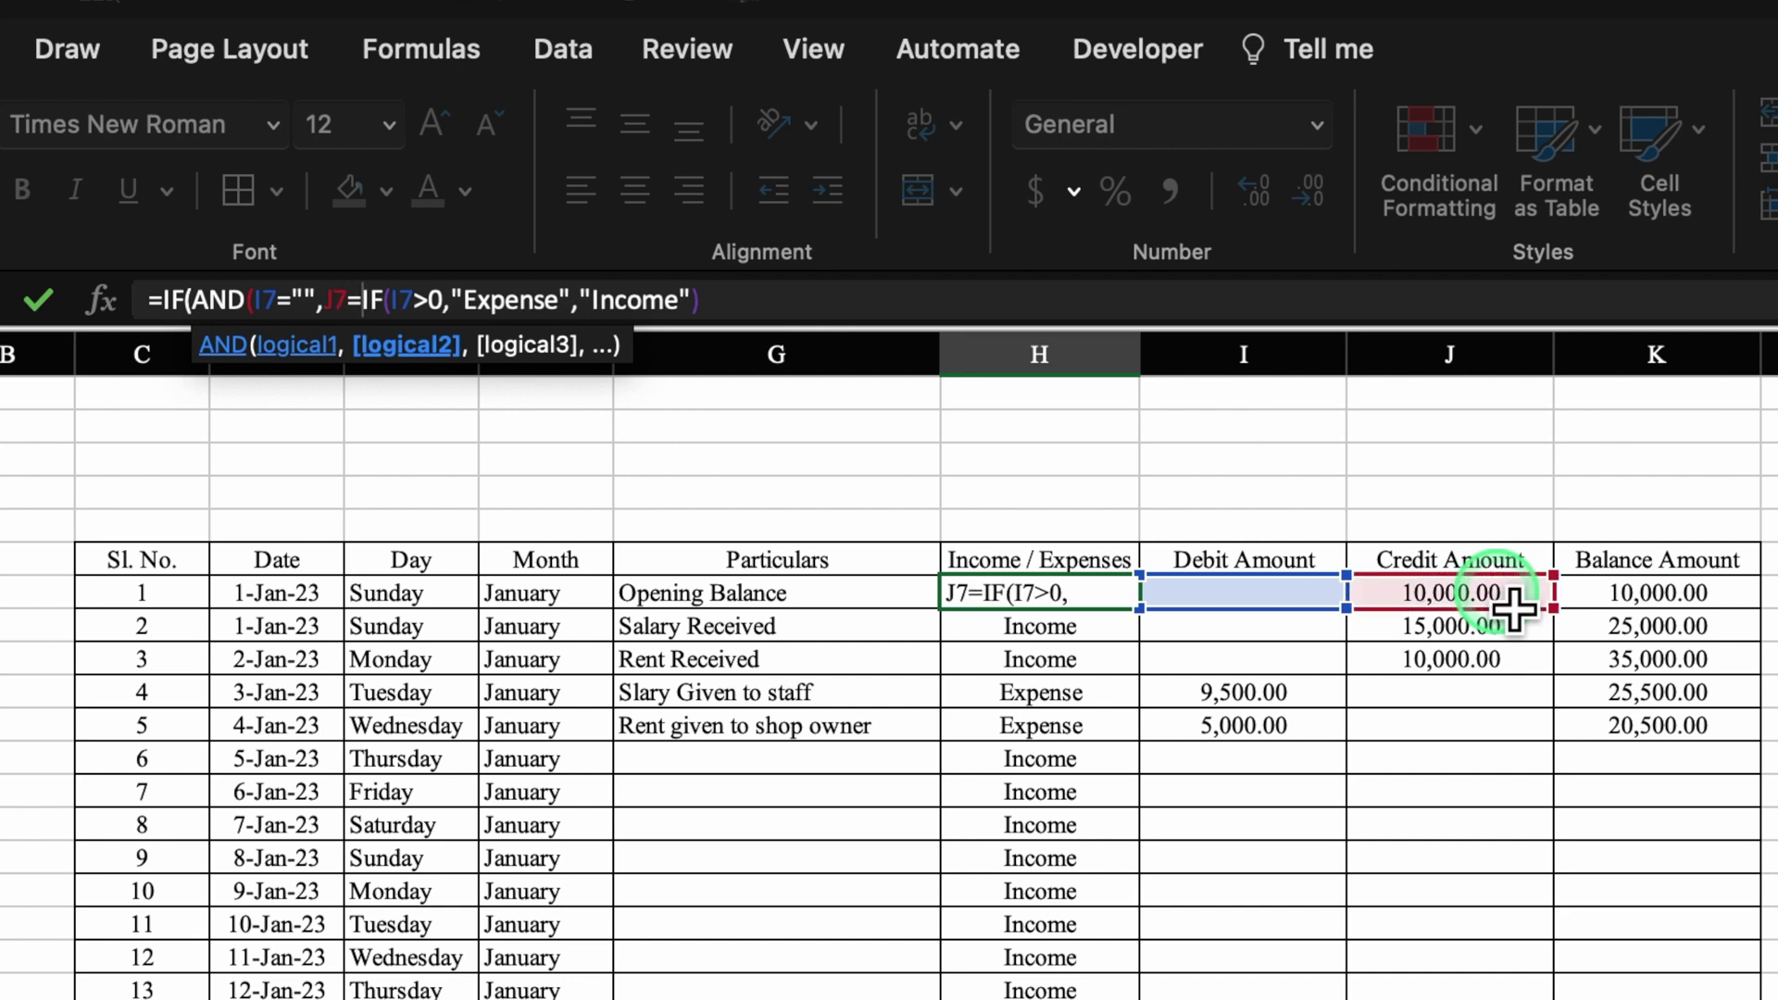
pyautogui.write('""')
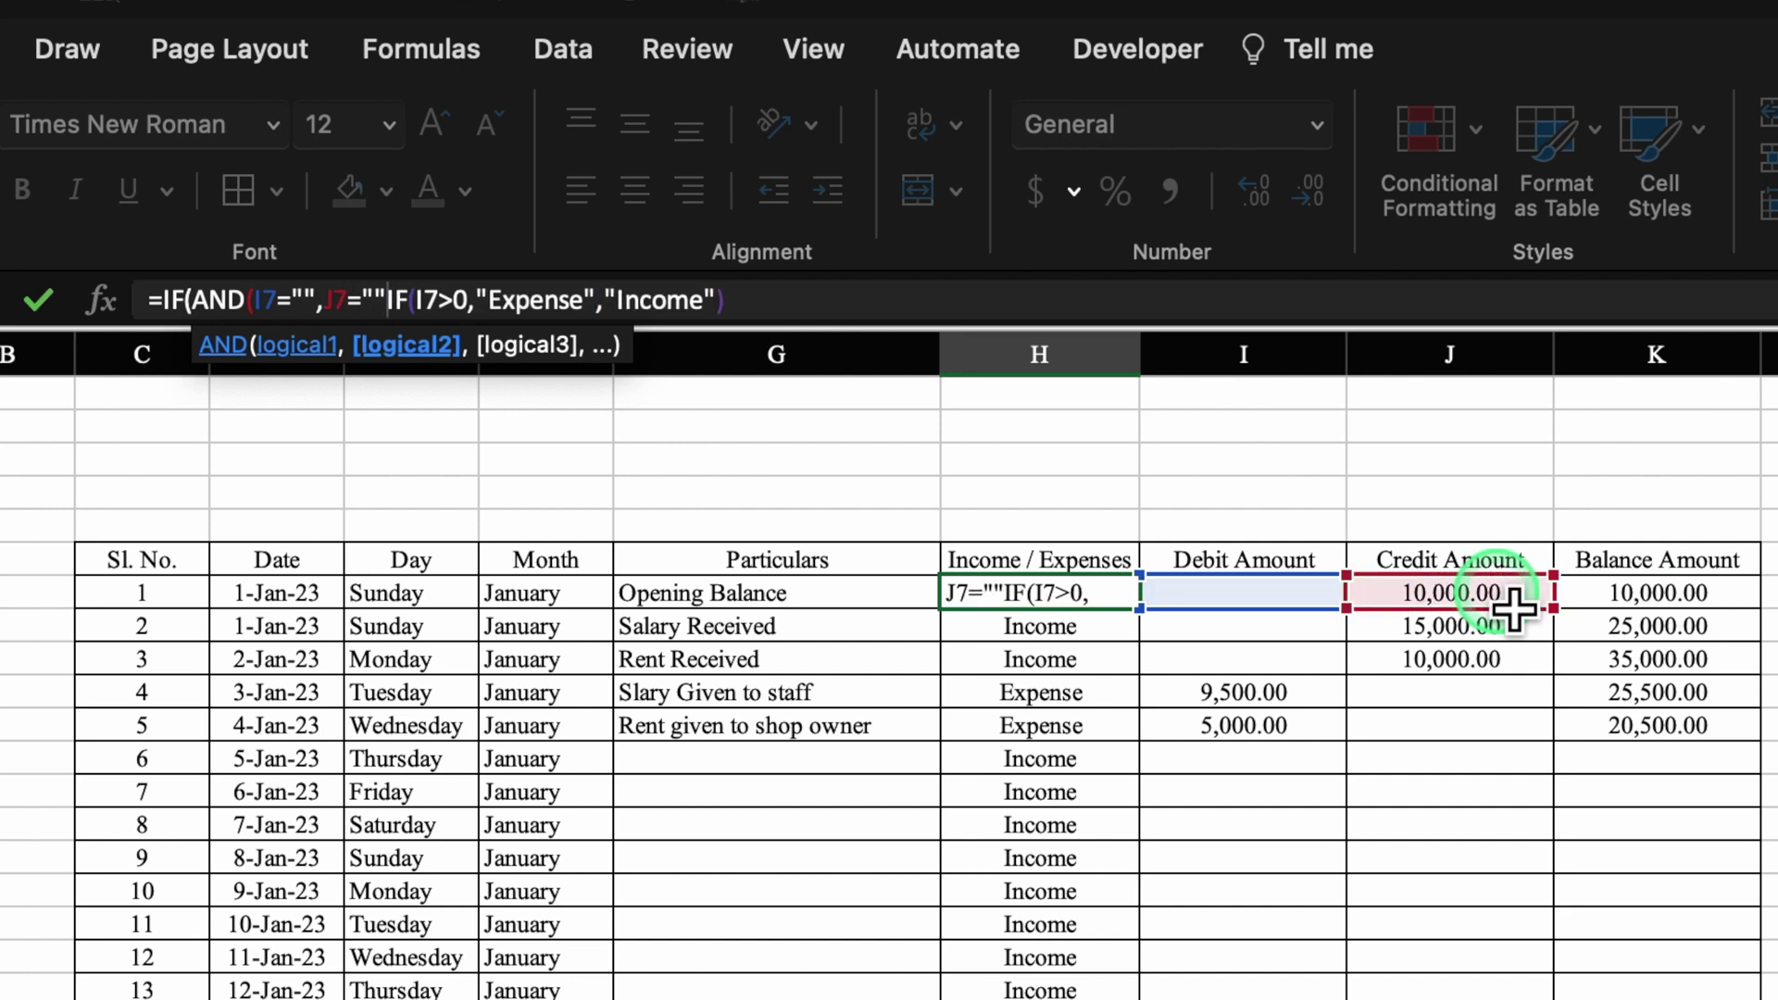
pyautogui.write(')')
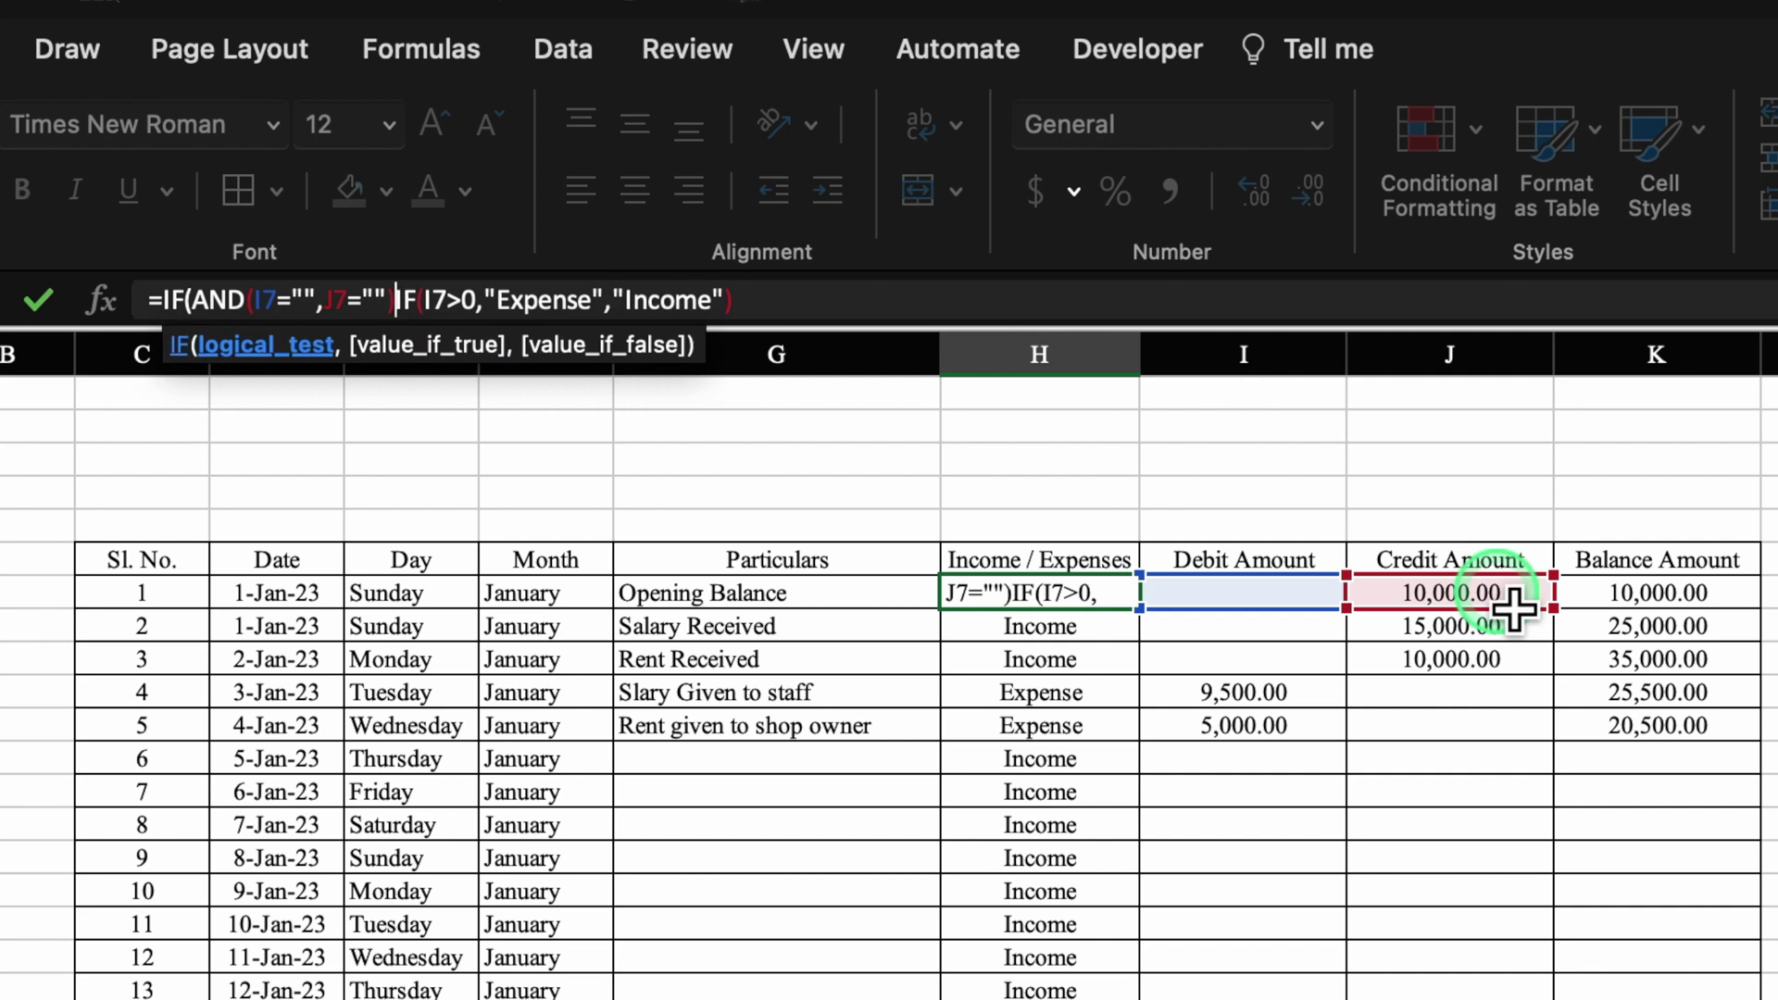
# Complete H7's outer IF to return "" when both amounts are blank and the existing Expense/Income IF otherwise
pyautogui.write(',')
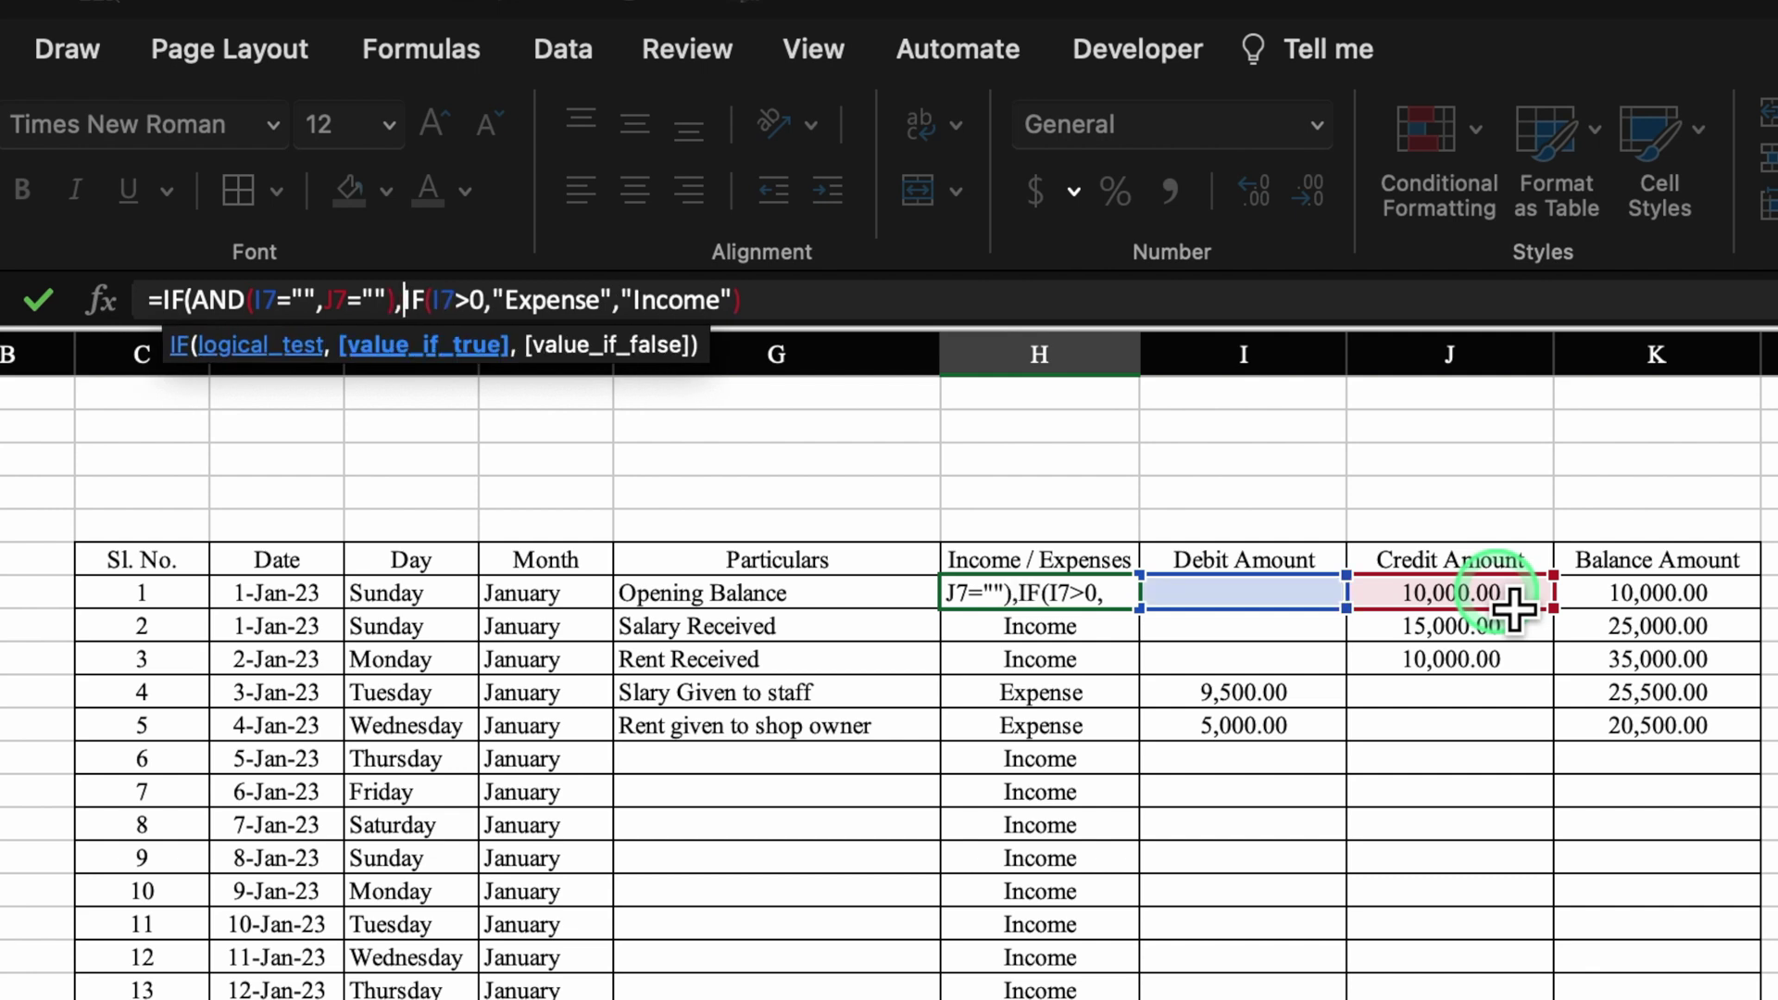
pyautogui.write('""')
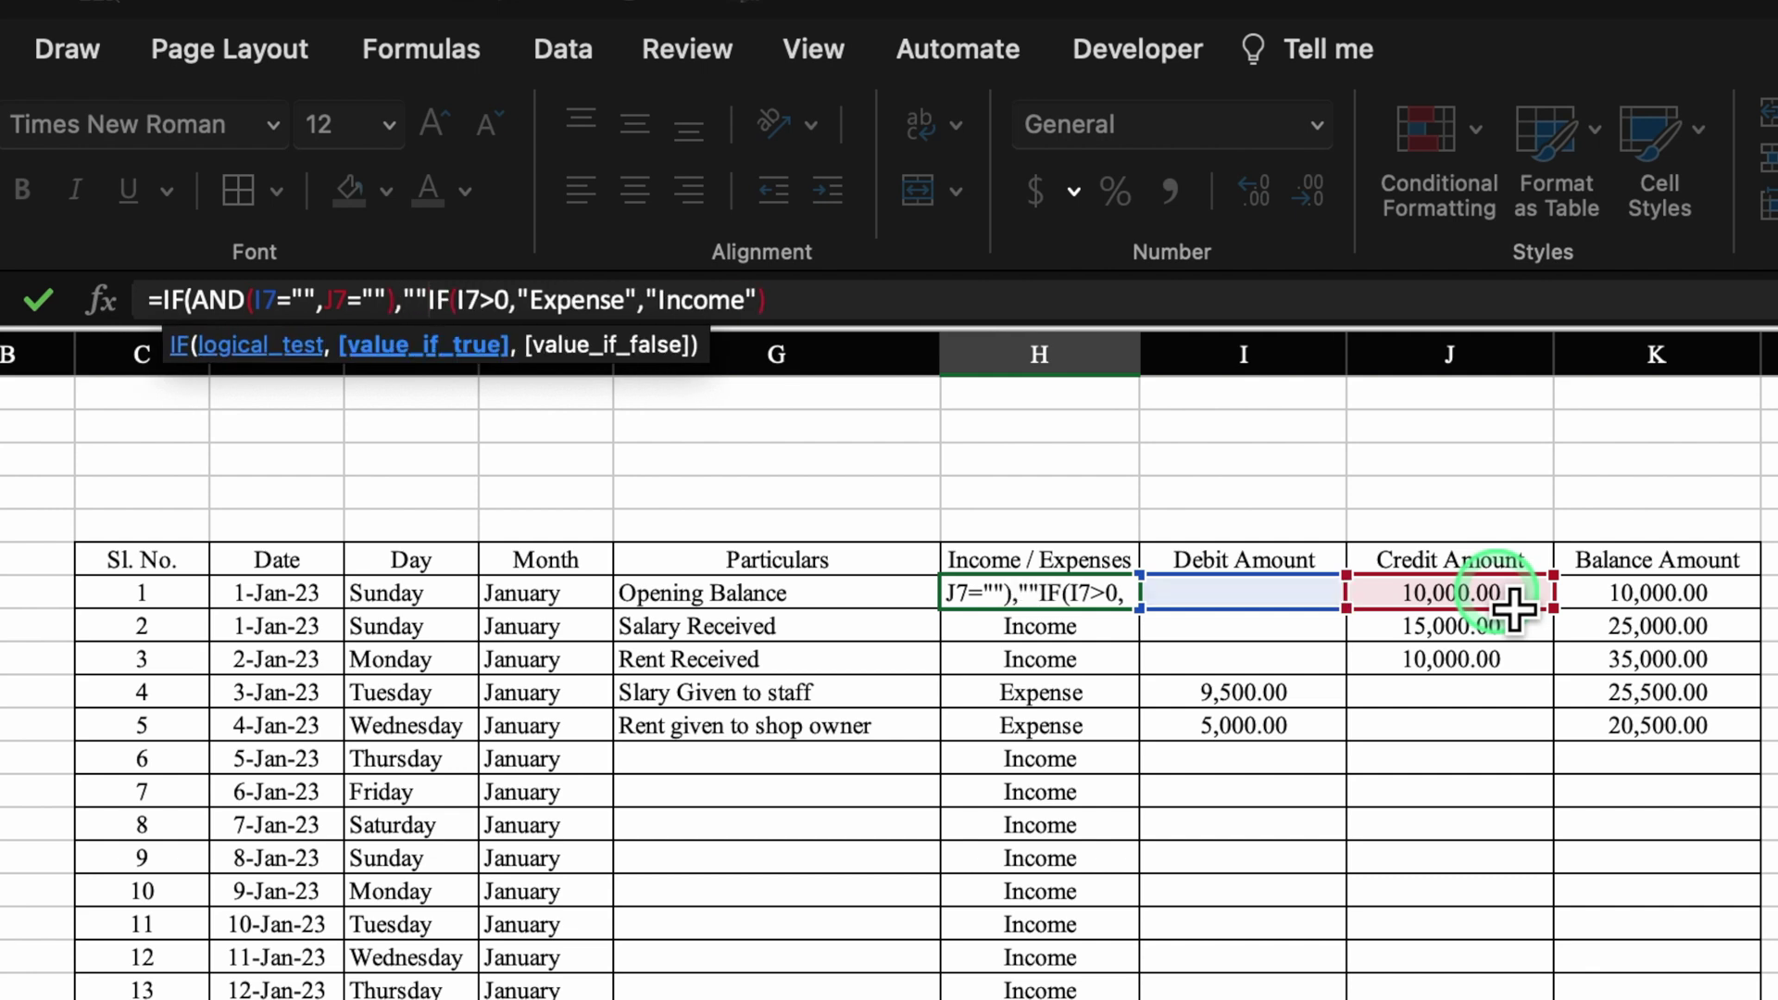
pyautogui.write(',')
pyautogui.click(917, 305)
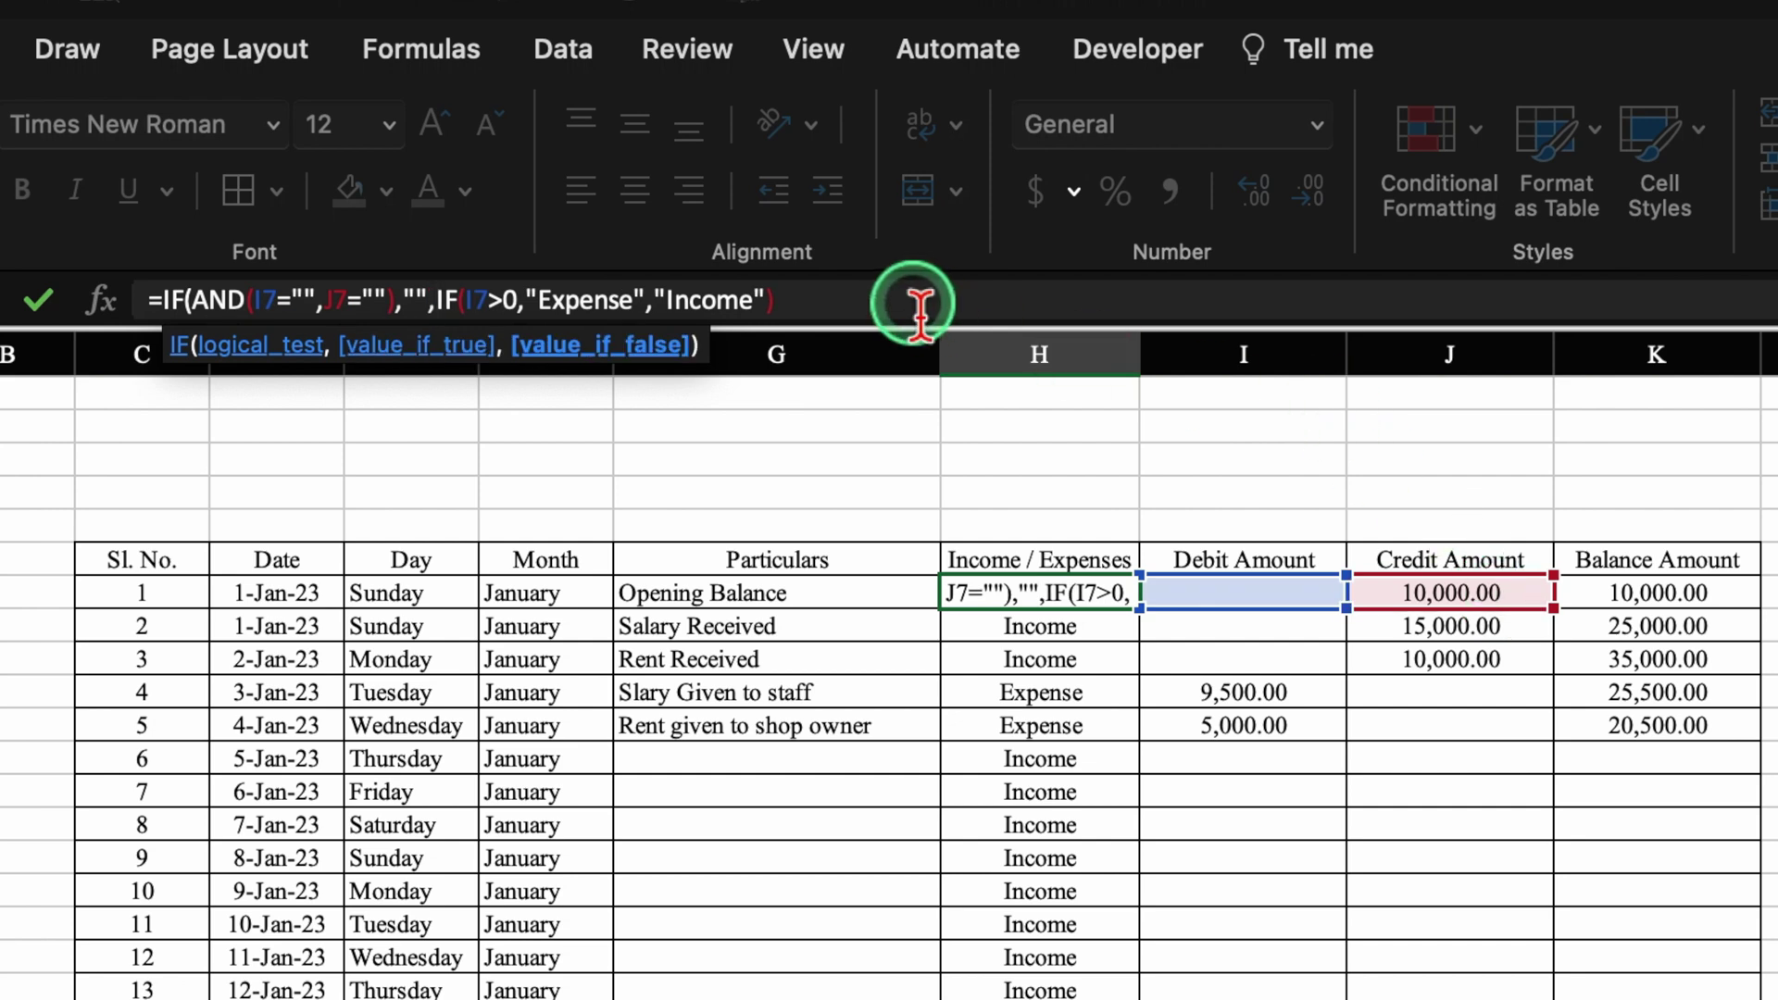
pyautogui.click(875, 301)
pyautogui.write(')')
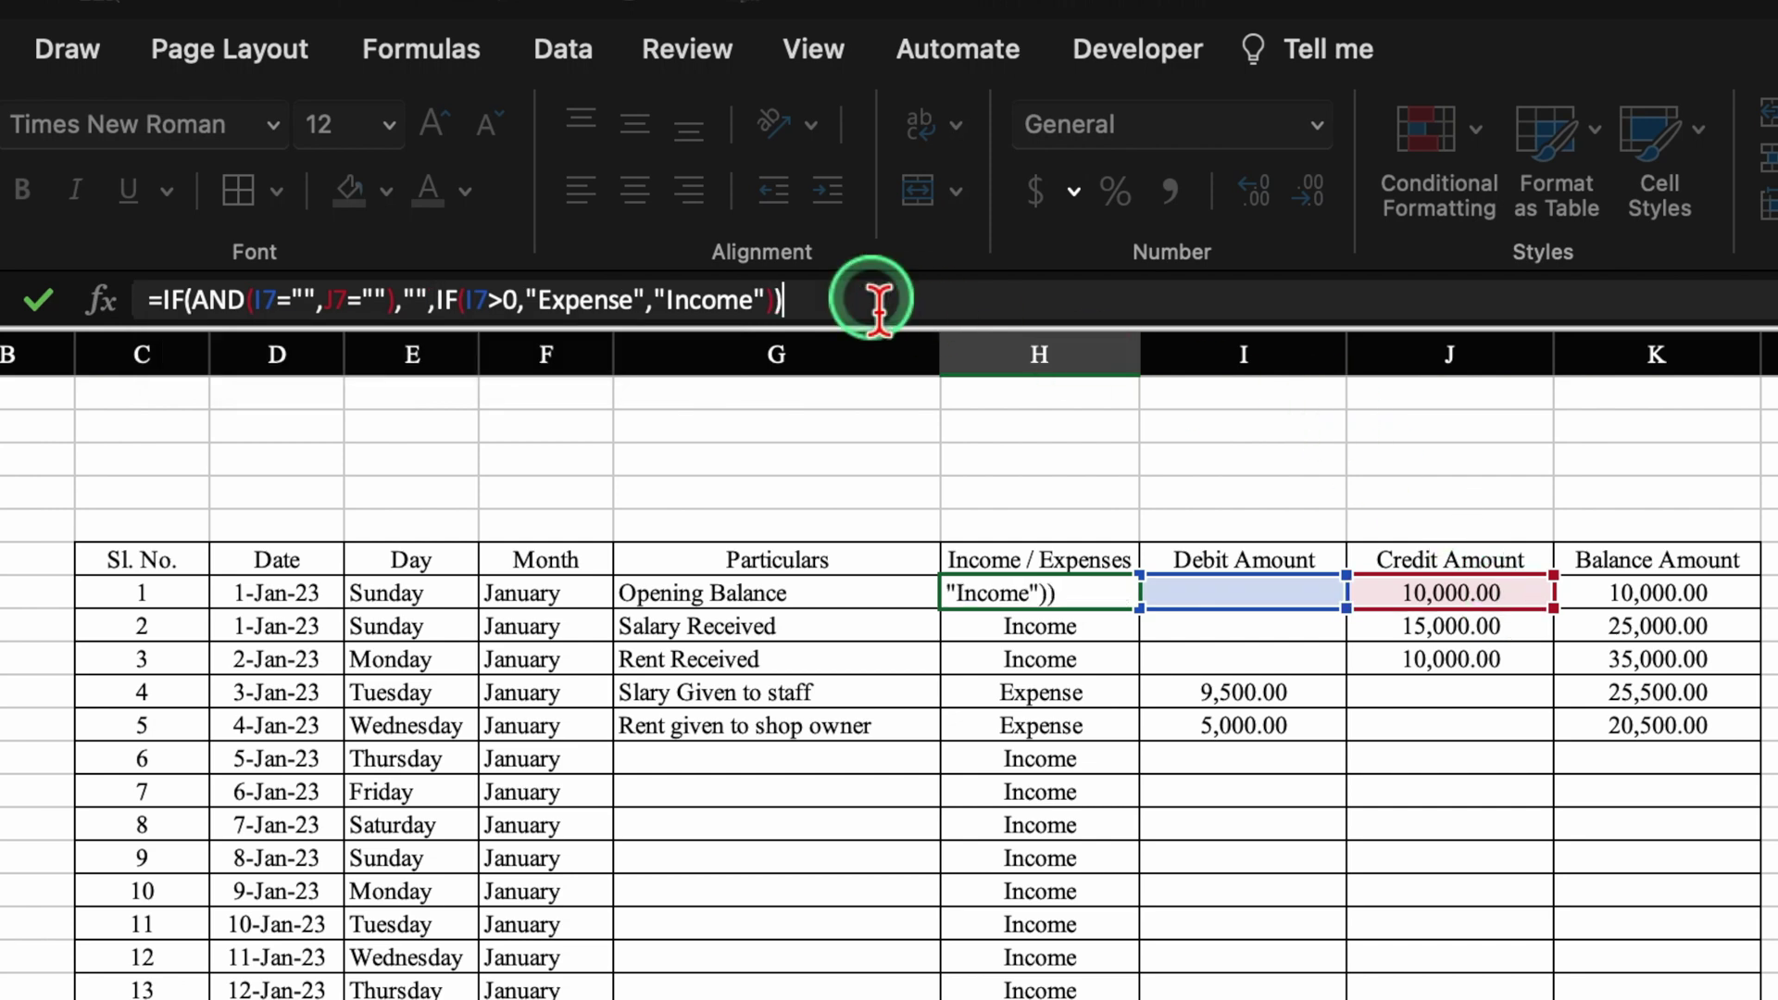
pyautogui.press('Return')
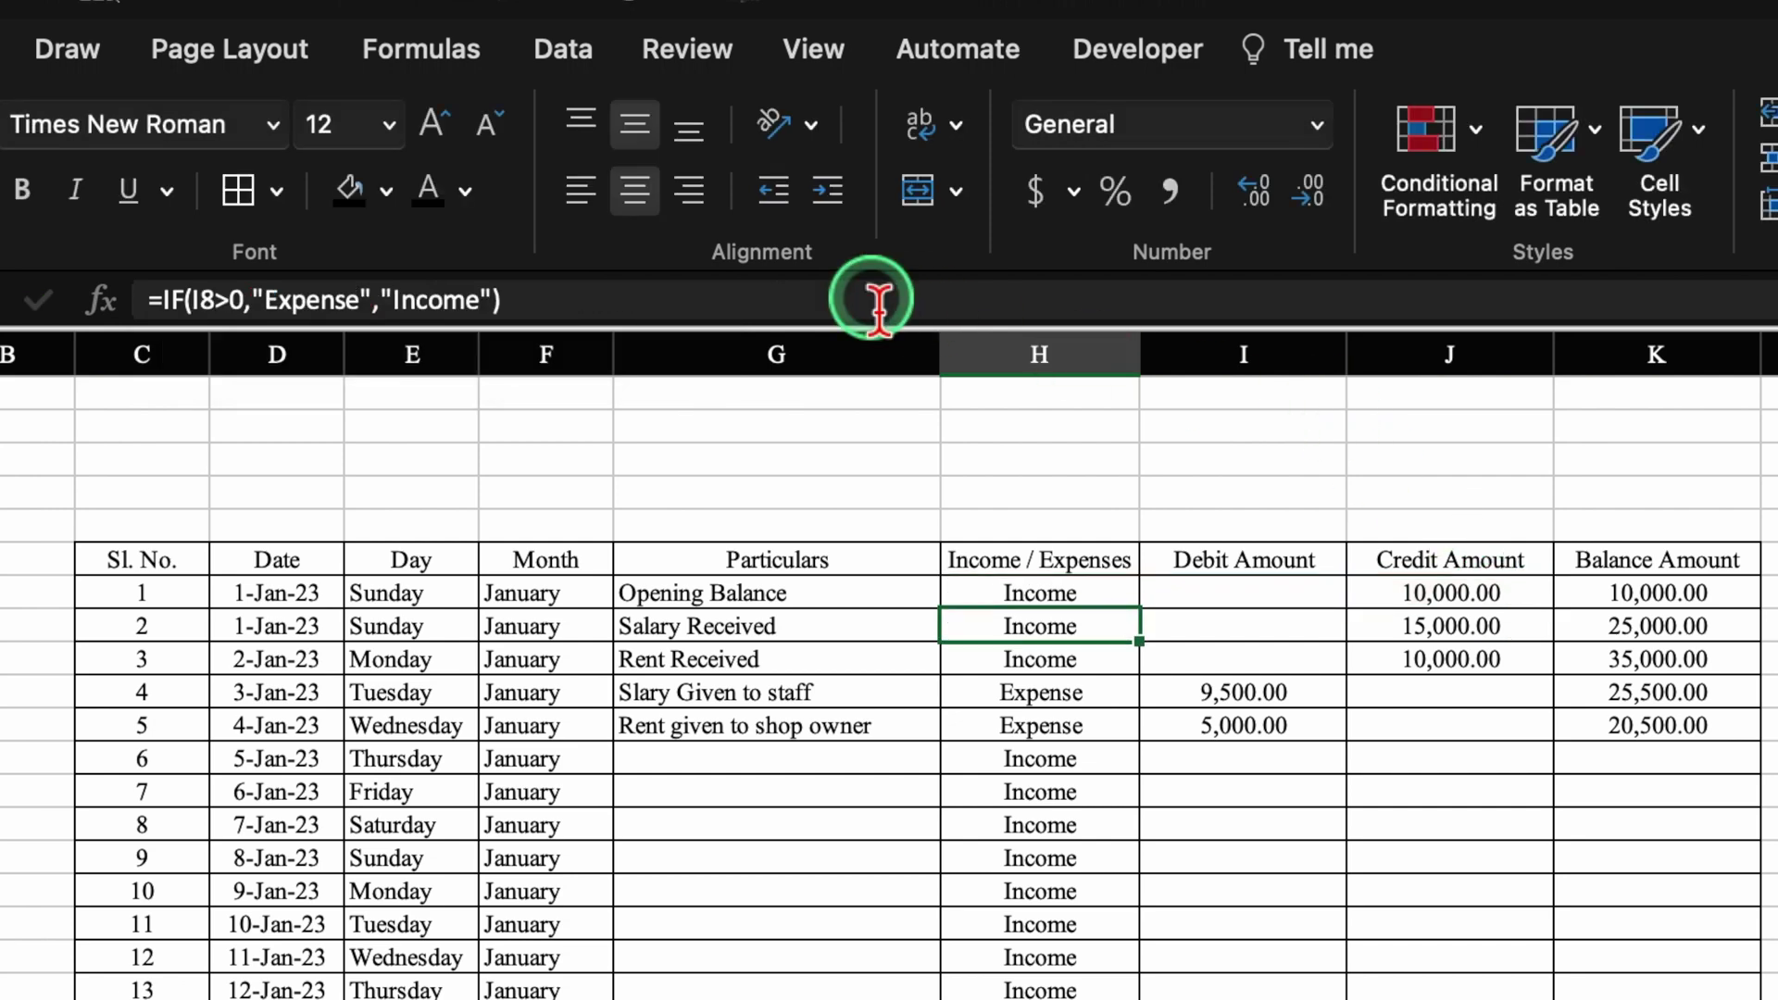
# Fill the H7 IF(AND) formula down the whole Income / Expenses column
pyautogui.click(1111, 598)
pyautogui.moveTo(1139, 609); pyautogui.dragTo(1159, 999)
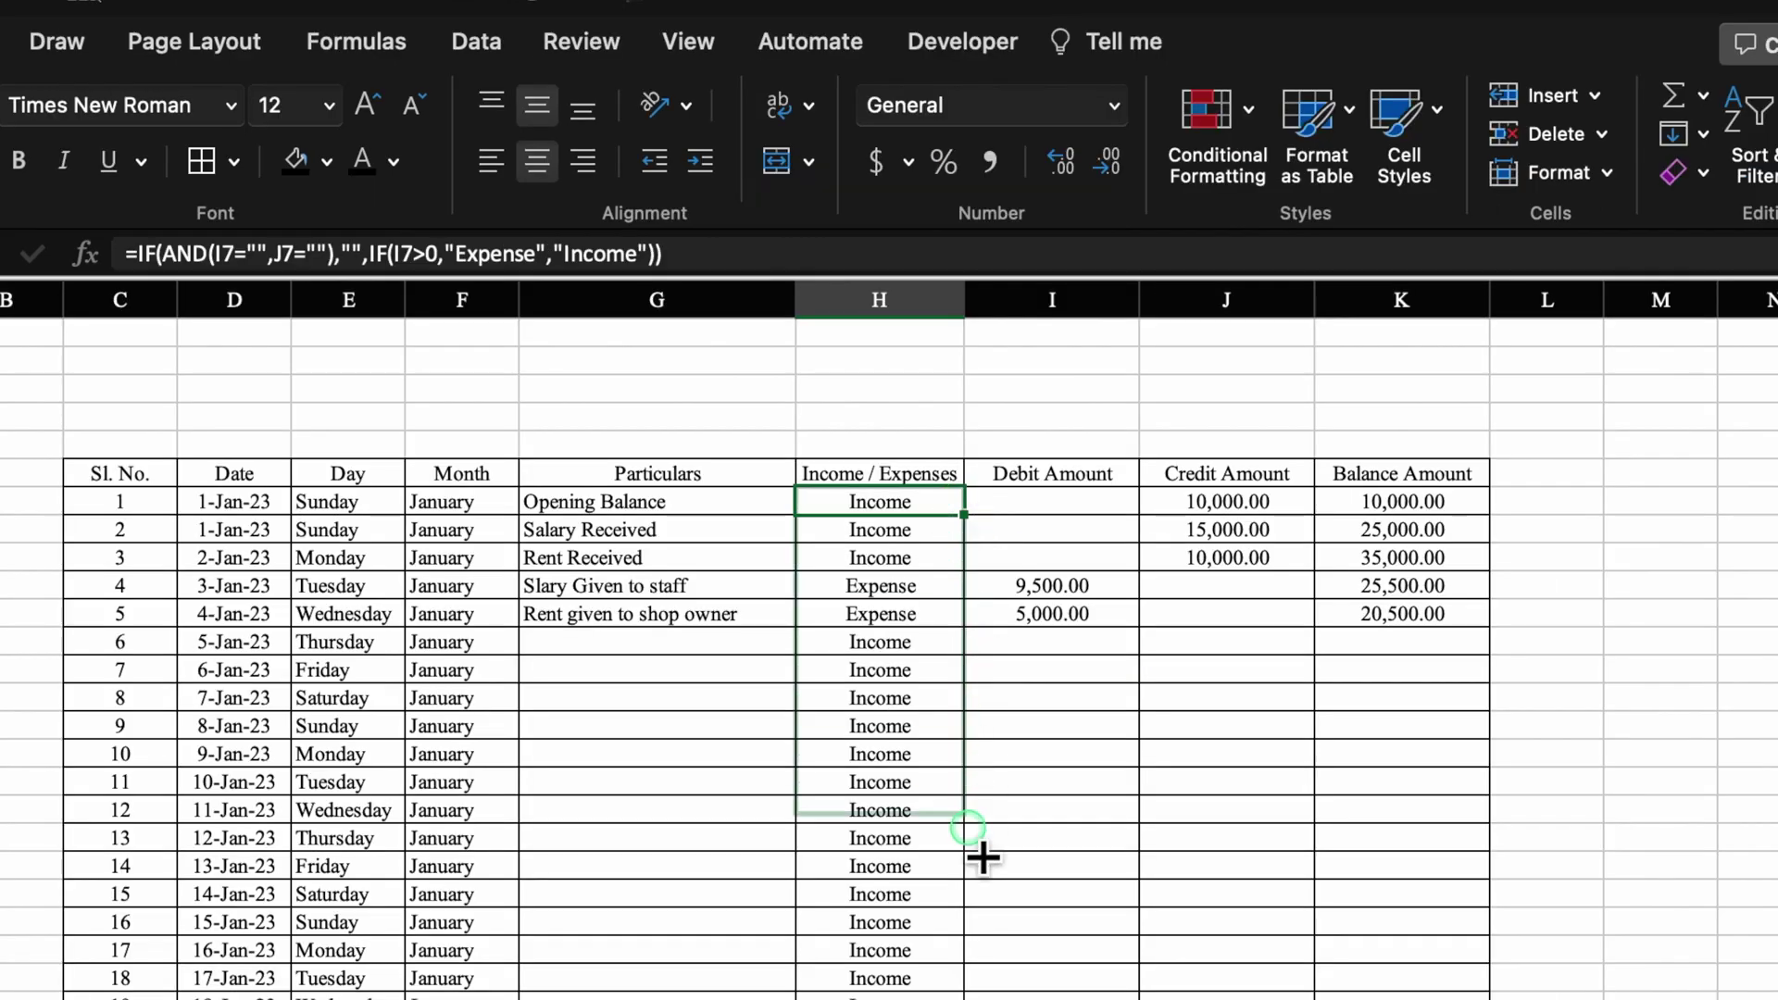
pyautogui.moveTo(984, 859); pyautogui.dragTo(978, 996)
pyautogui.press('Right')
pyautogui.click(1052, 674)
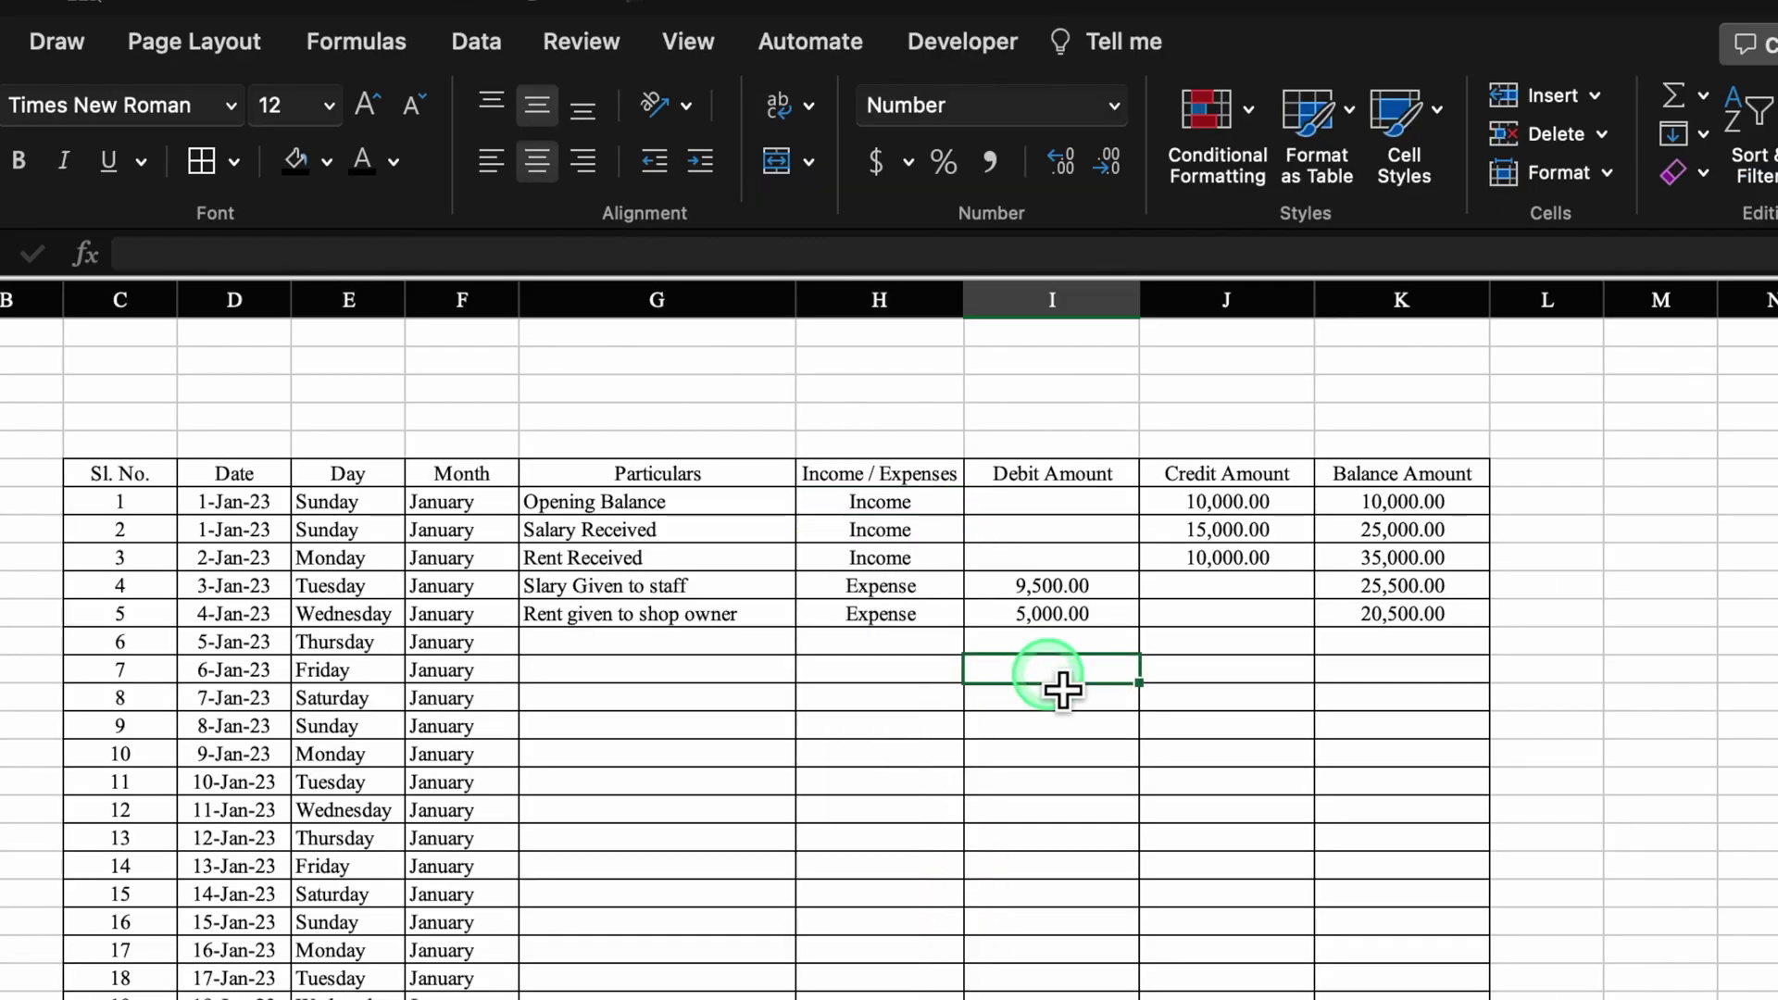
pyautogui.click(1234, 674)
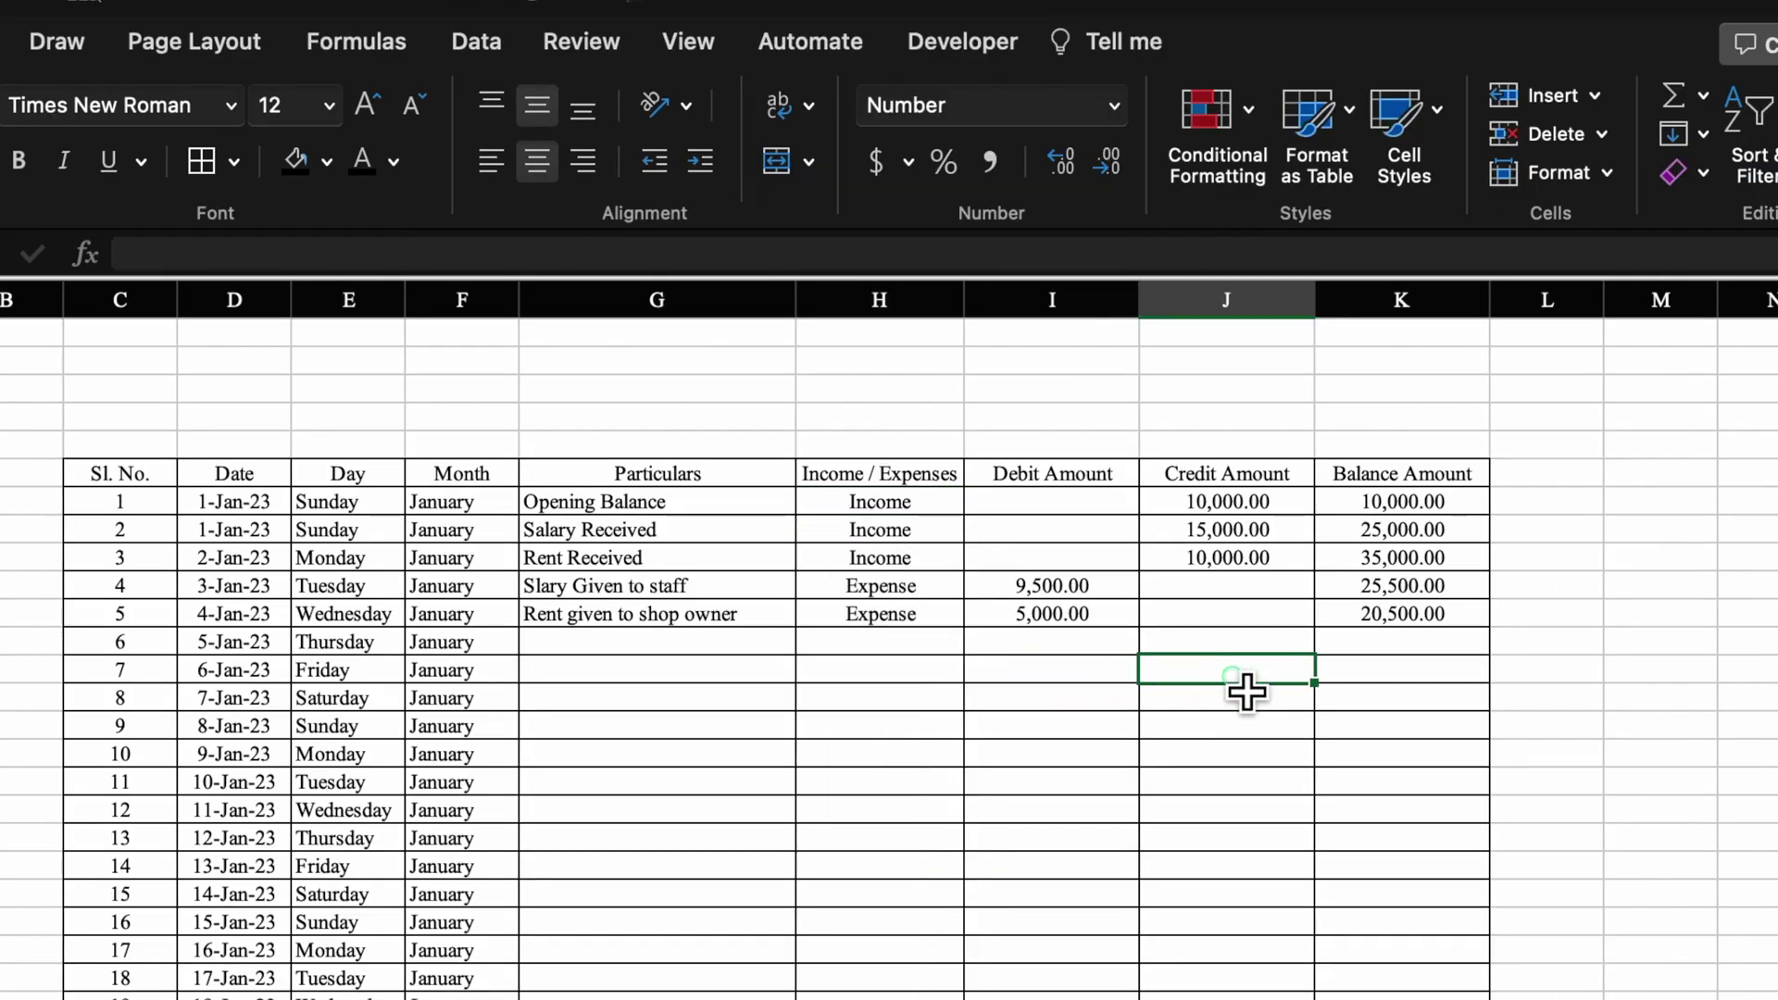
pyautogui.click(924, 642)
pyautogui.click(921, 731)
# Insert a new outer IF in front of the existing IF(AND) formula in H7
pyautogui.click(919, 505)
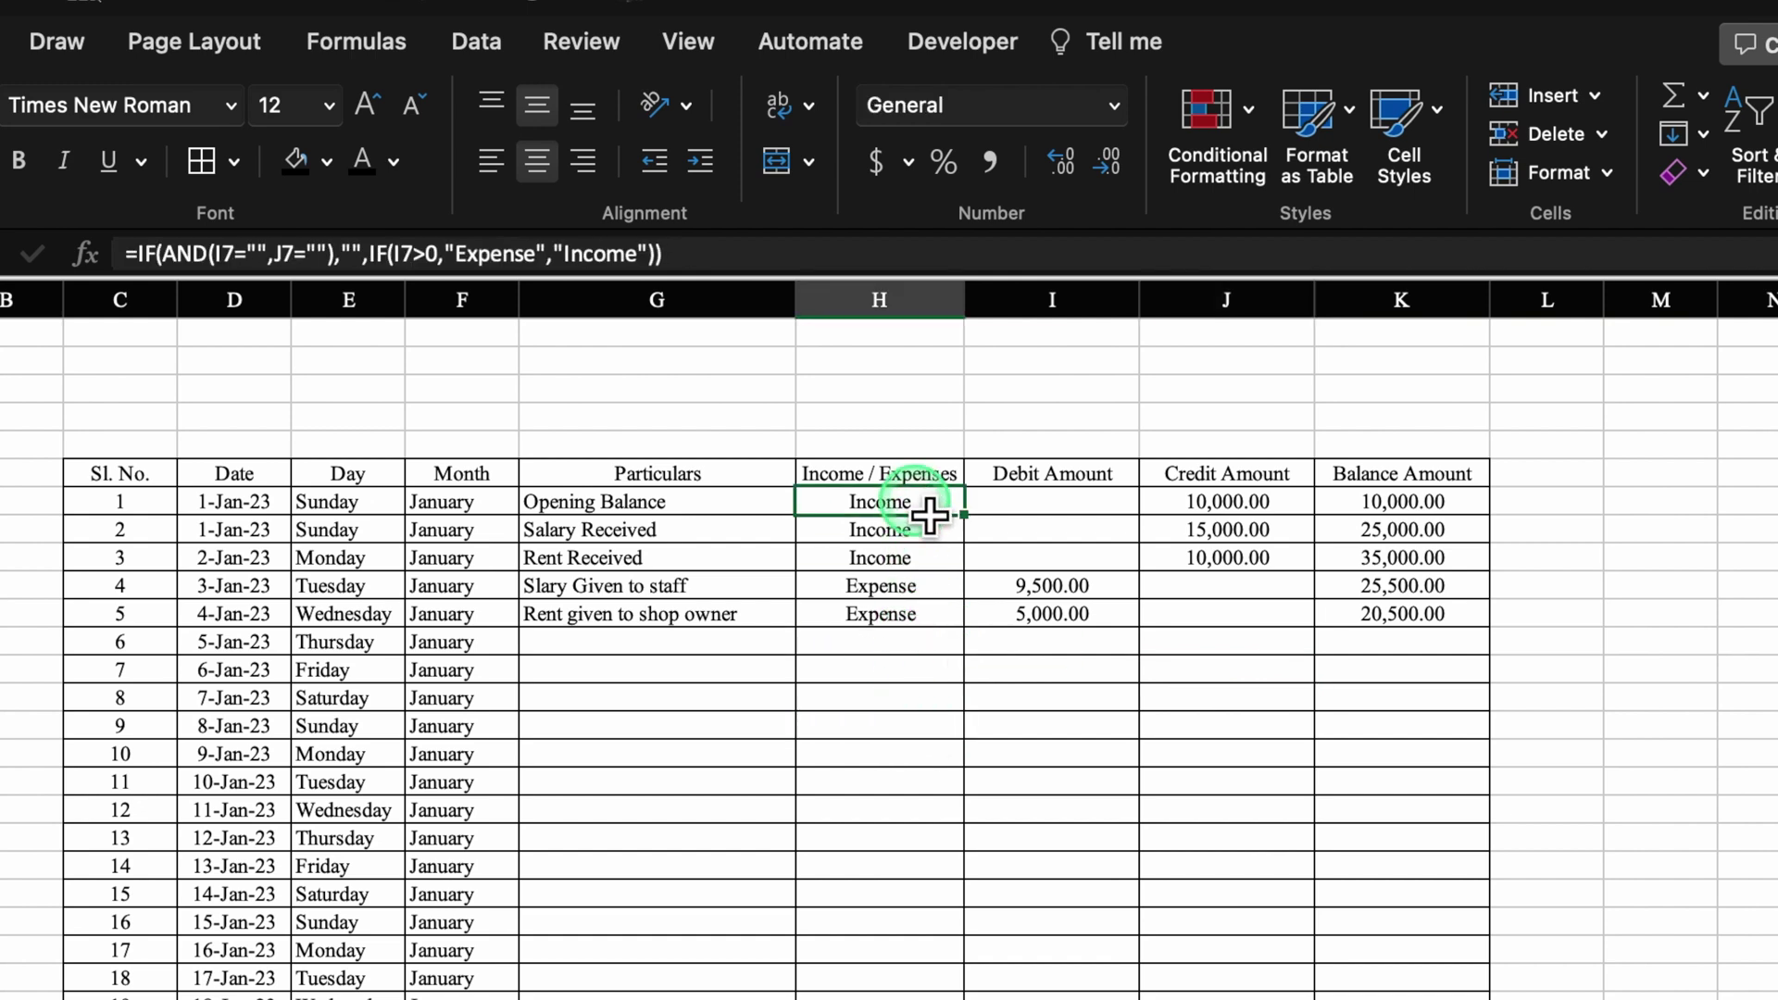
pyautogui.click(700, 507)
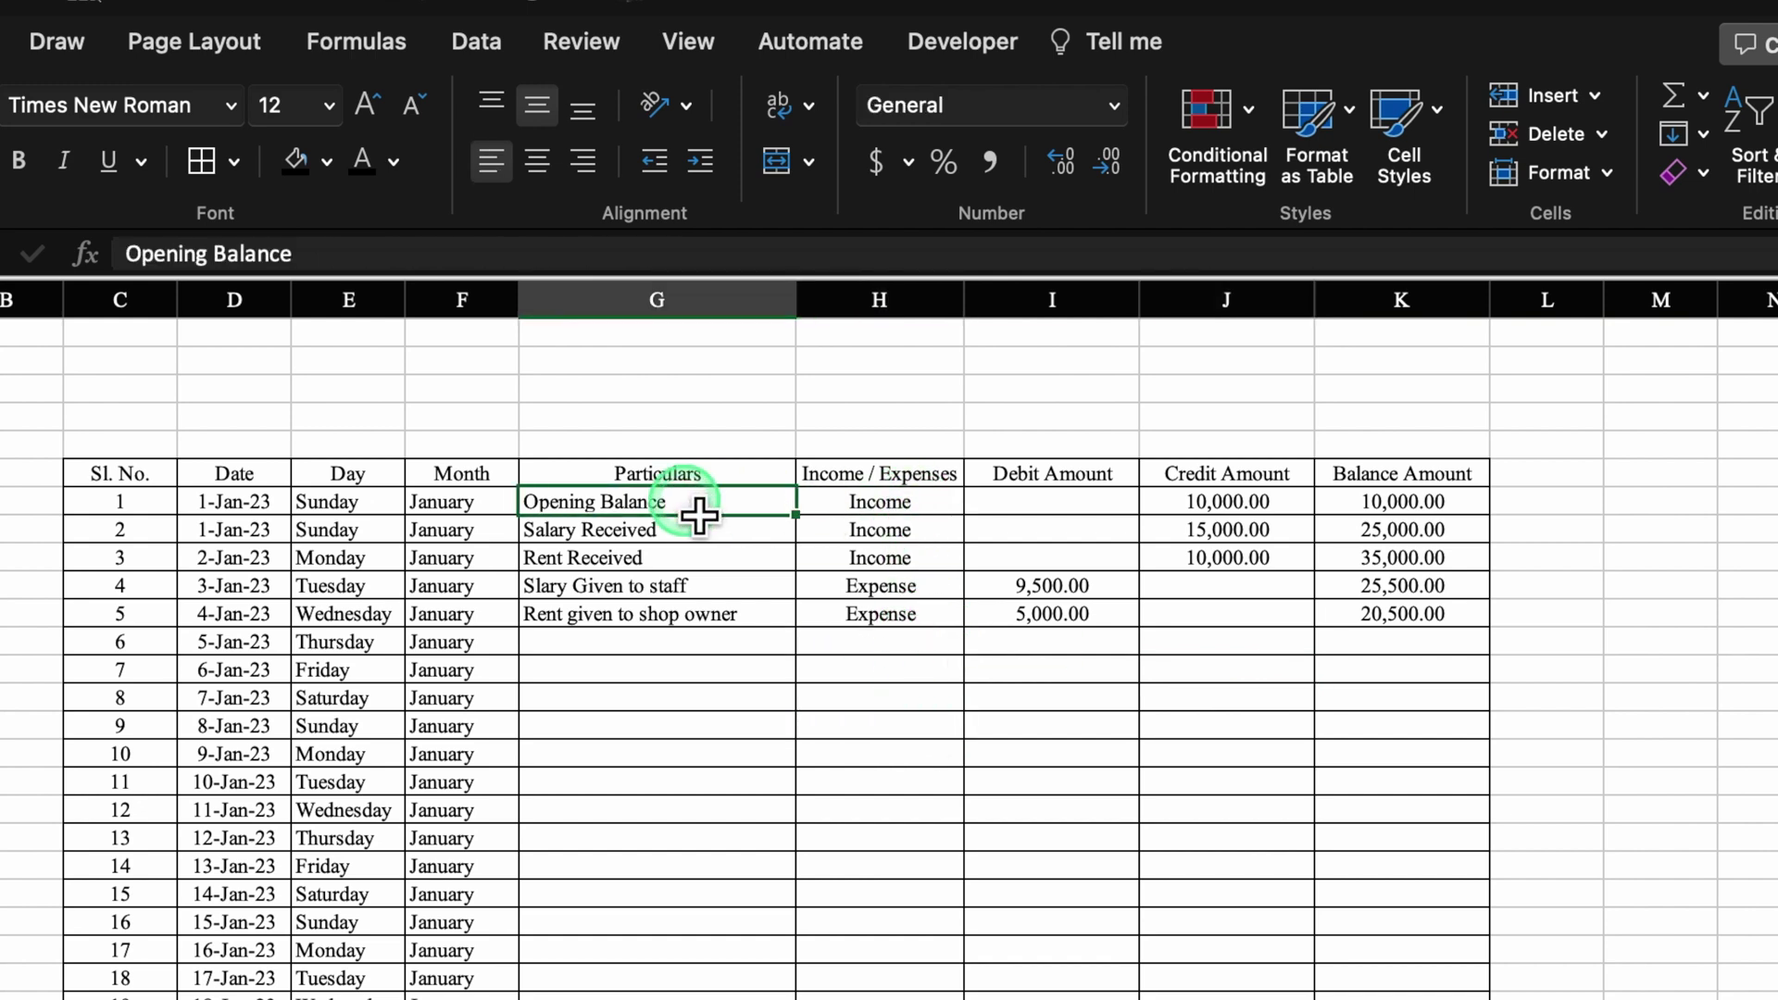
pyautogui.click(844, 505)
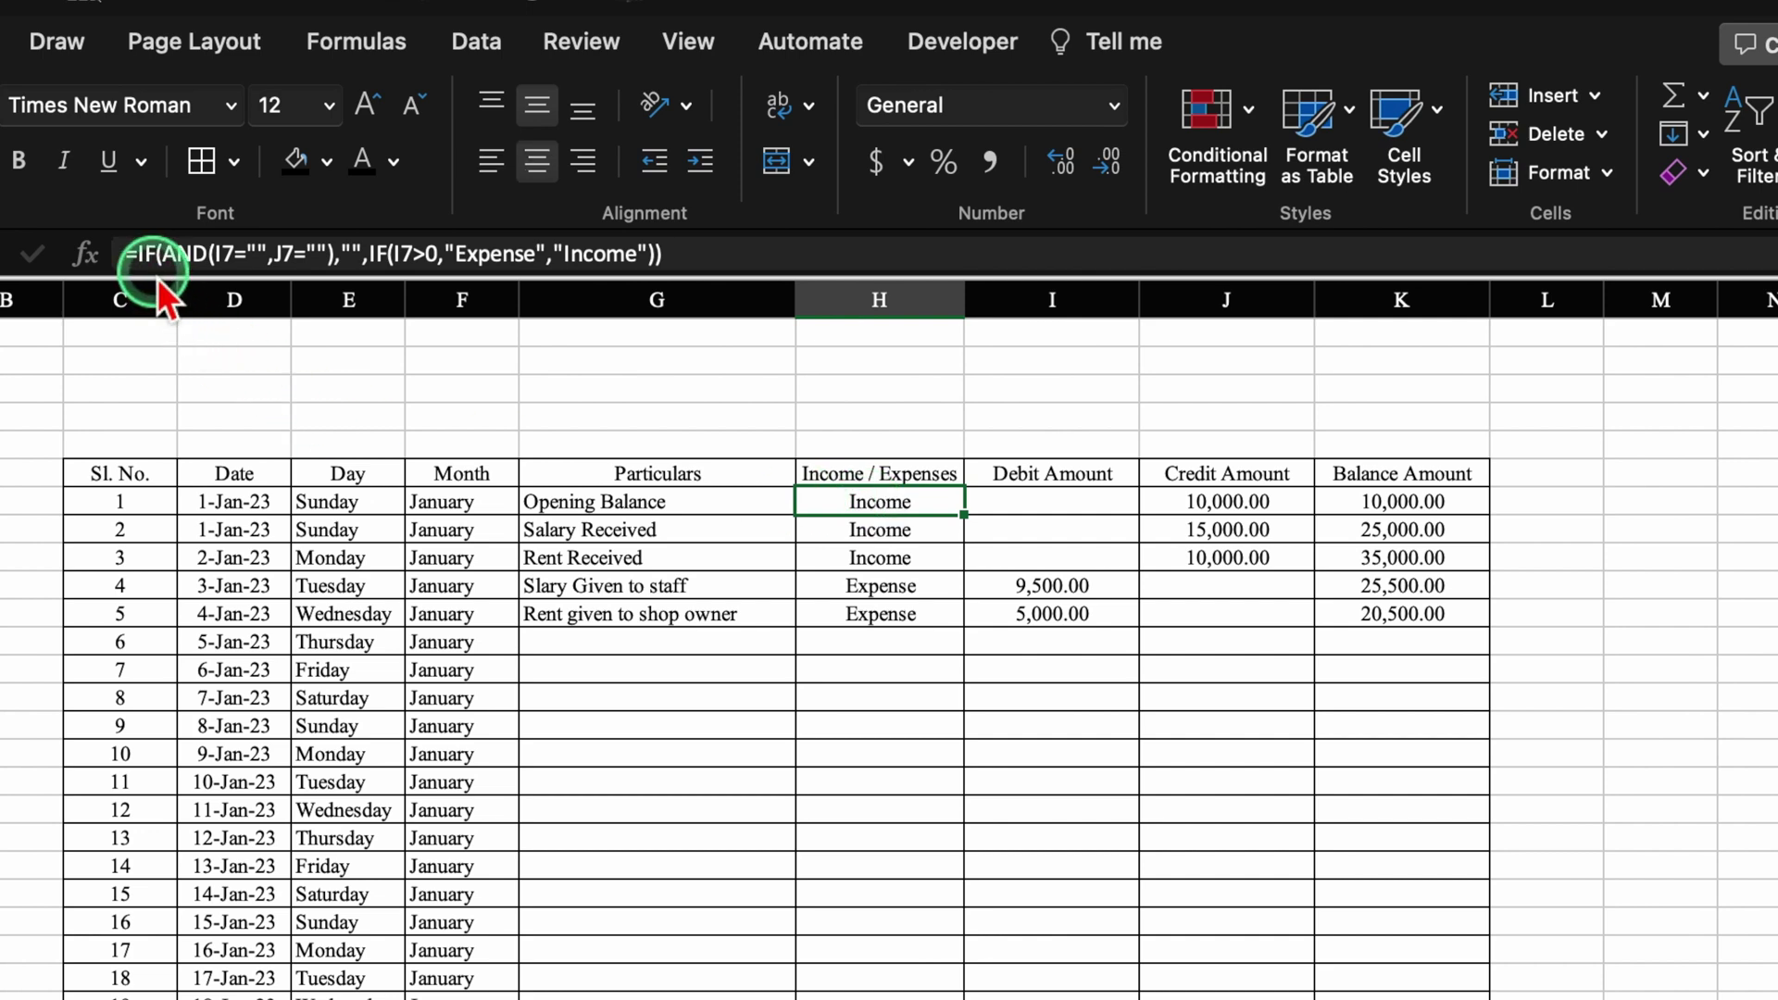
pyautogui.click(139, 254)
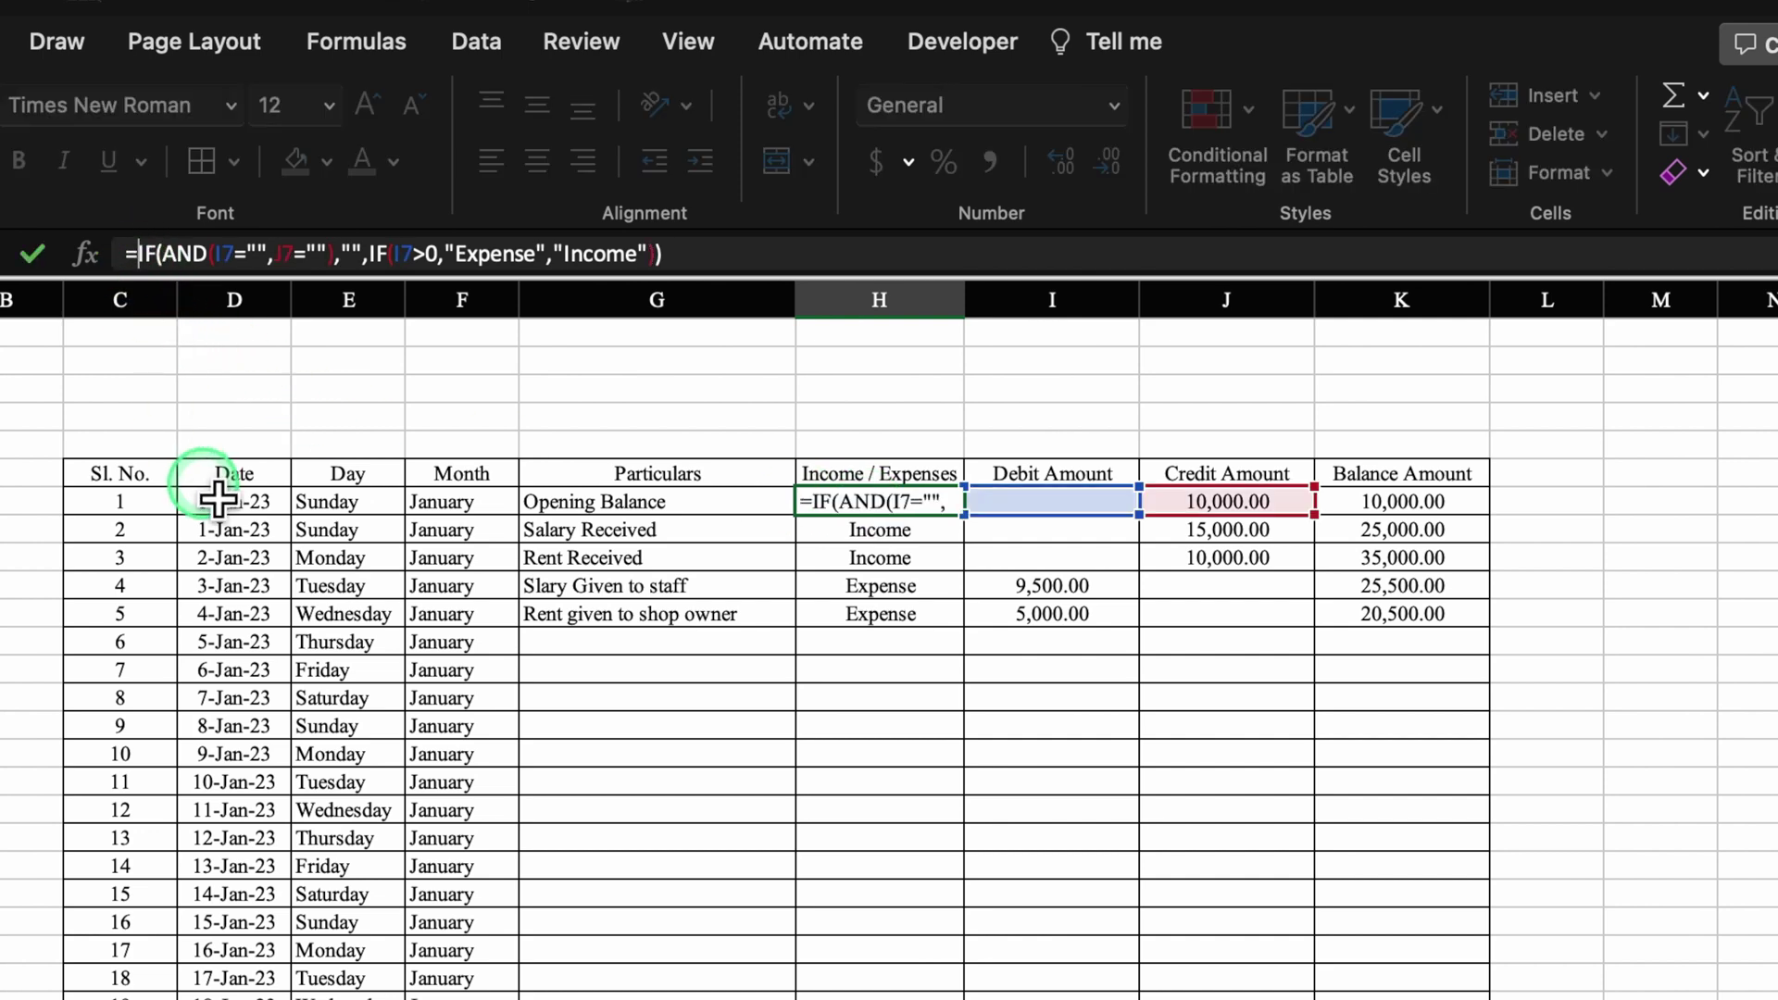
pyautogui.write('IF')
pyautogui.doubleClick(198, 337)
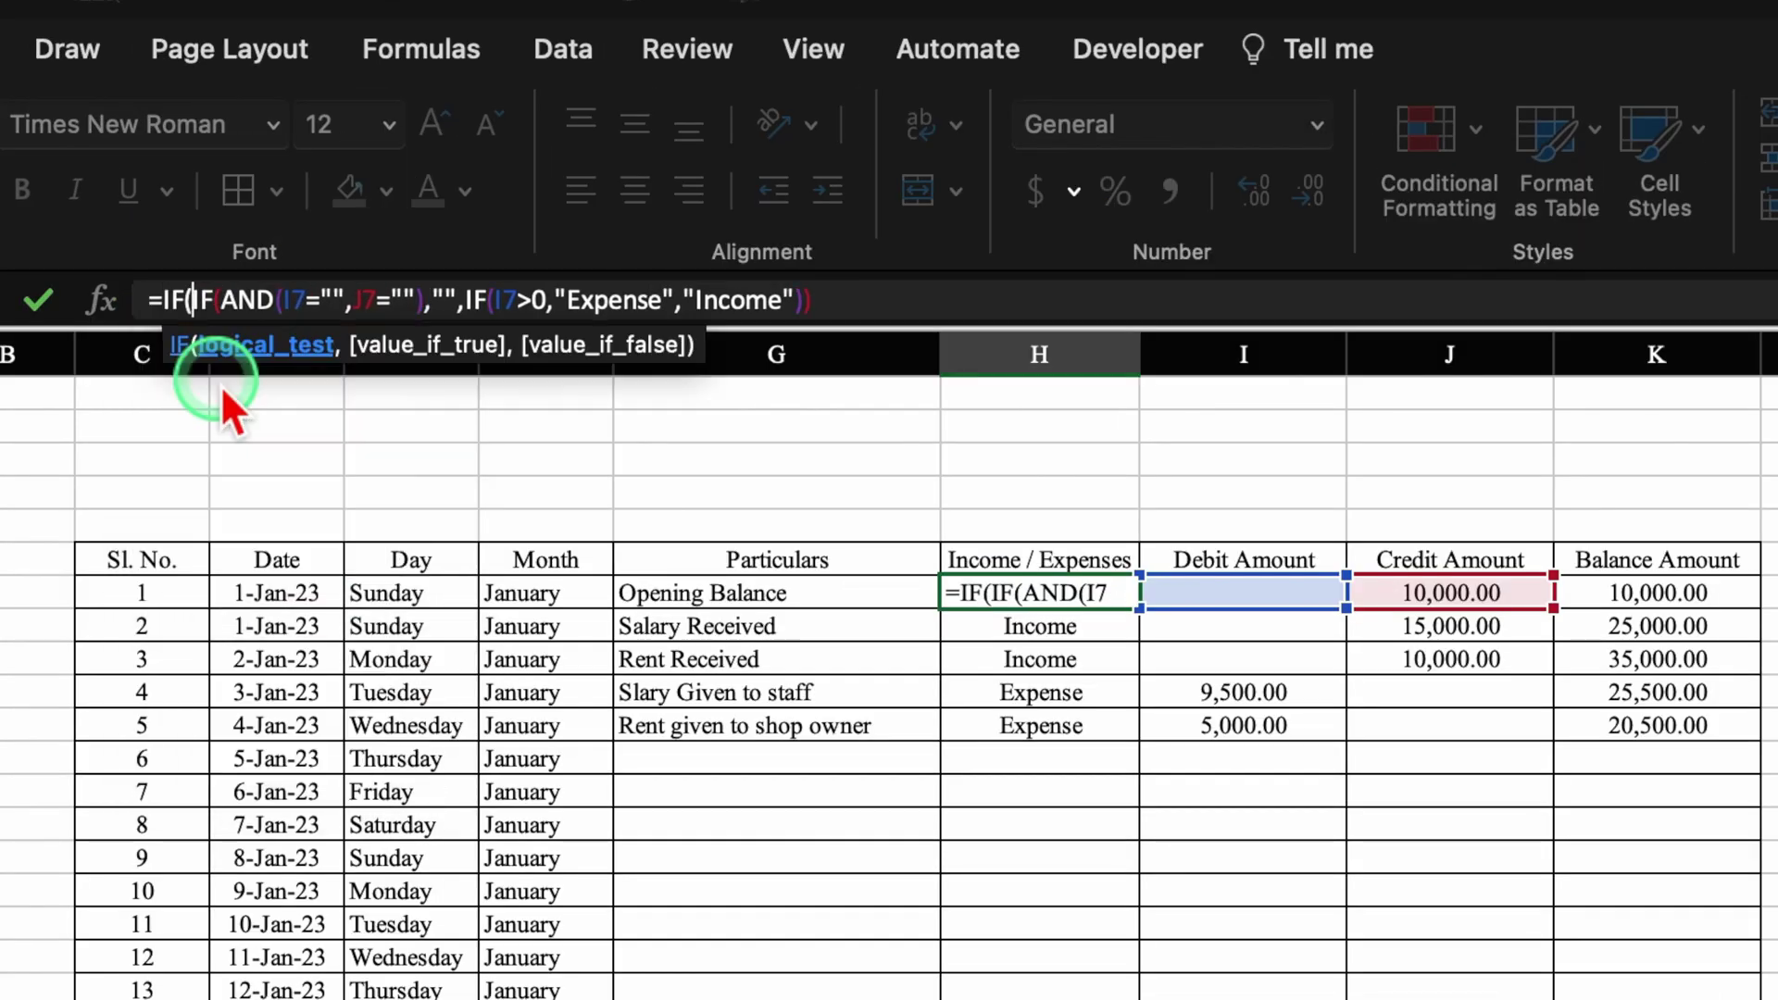
# Set the logical test of H7's new outer IF to G7="Opening Balance"
pyautogui.click(849, 610)
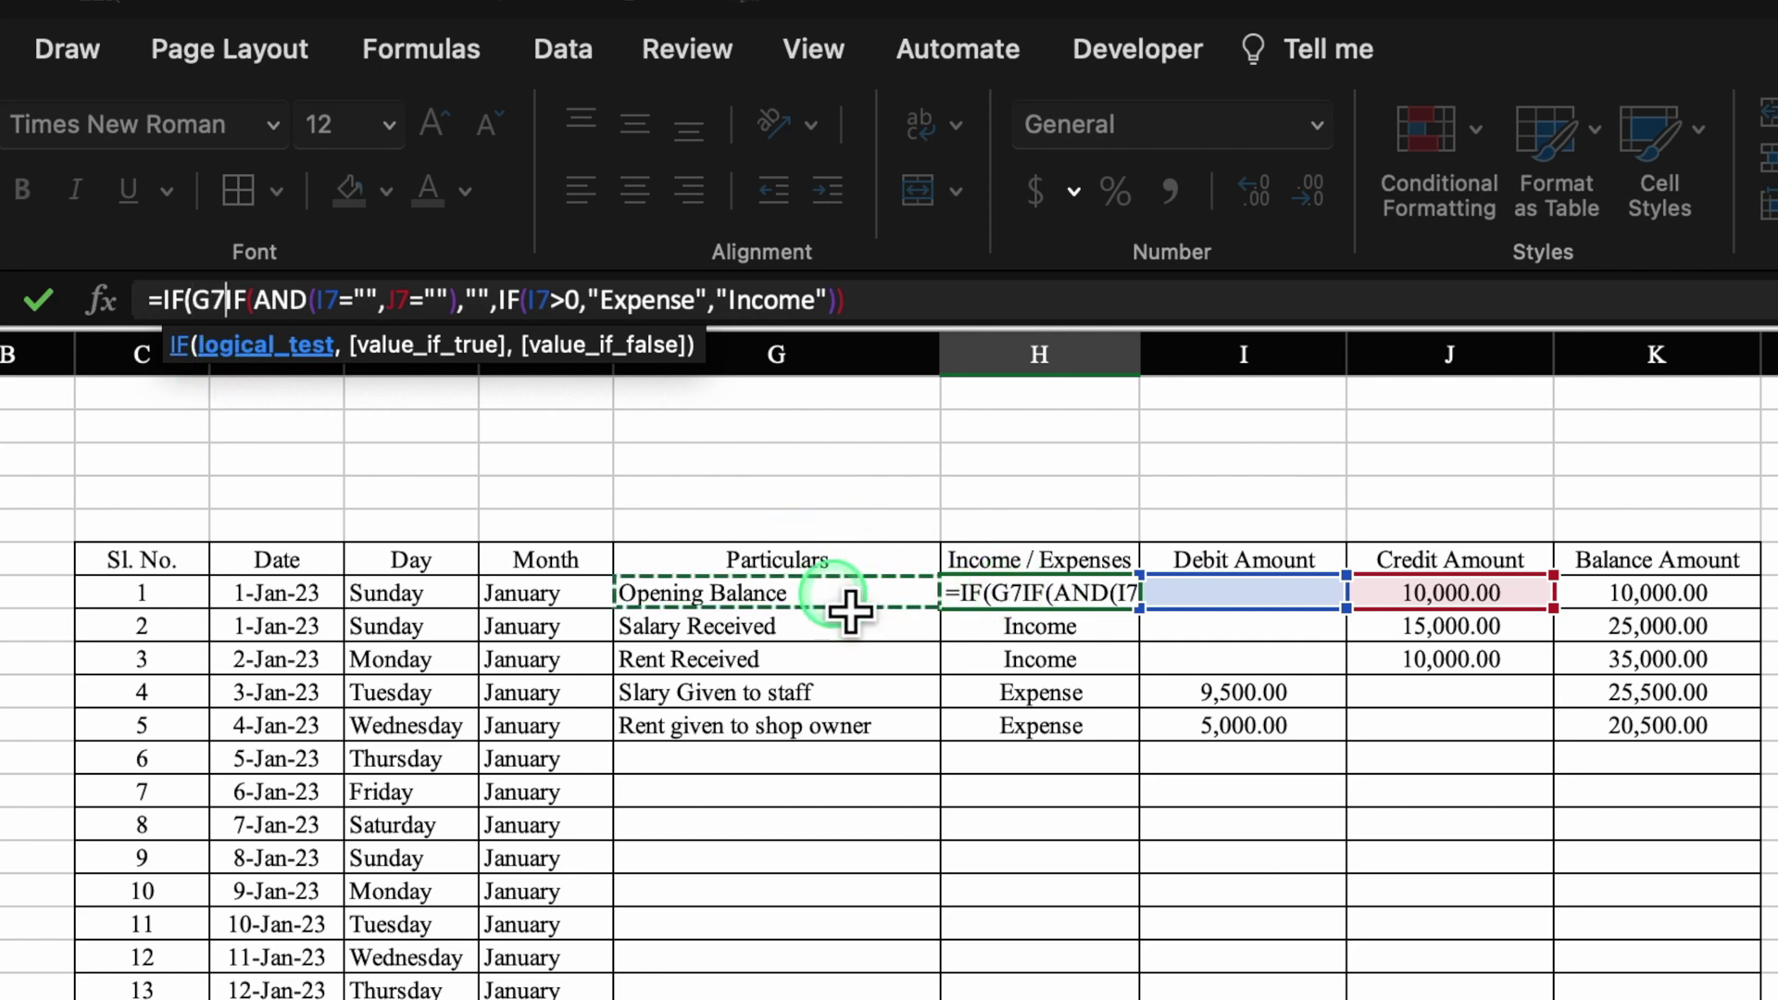
pyautogui.write('=')
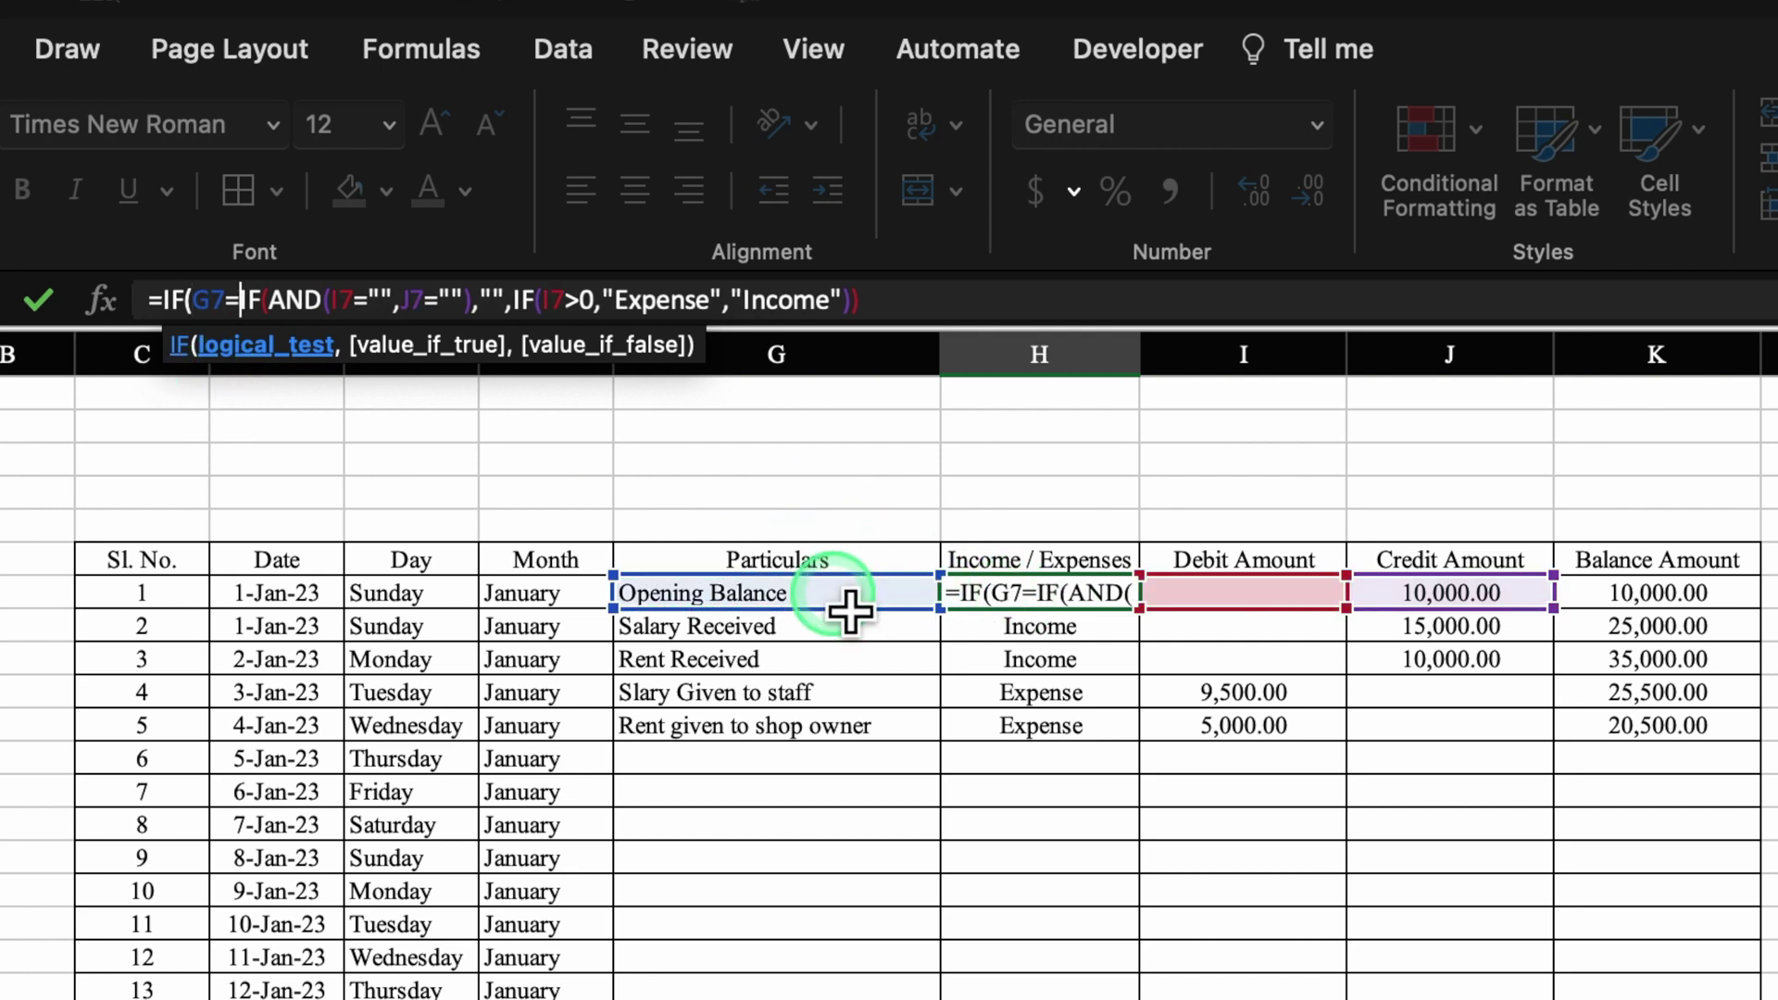
pyautogui.write('"')
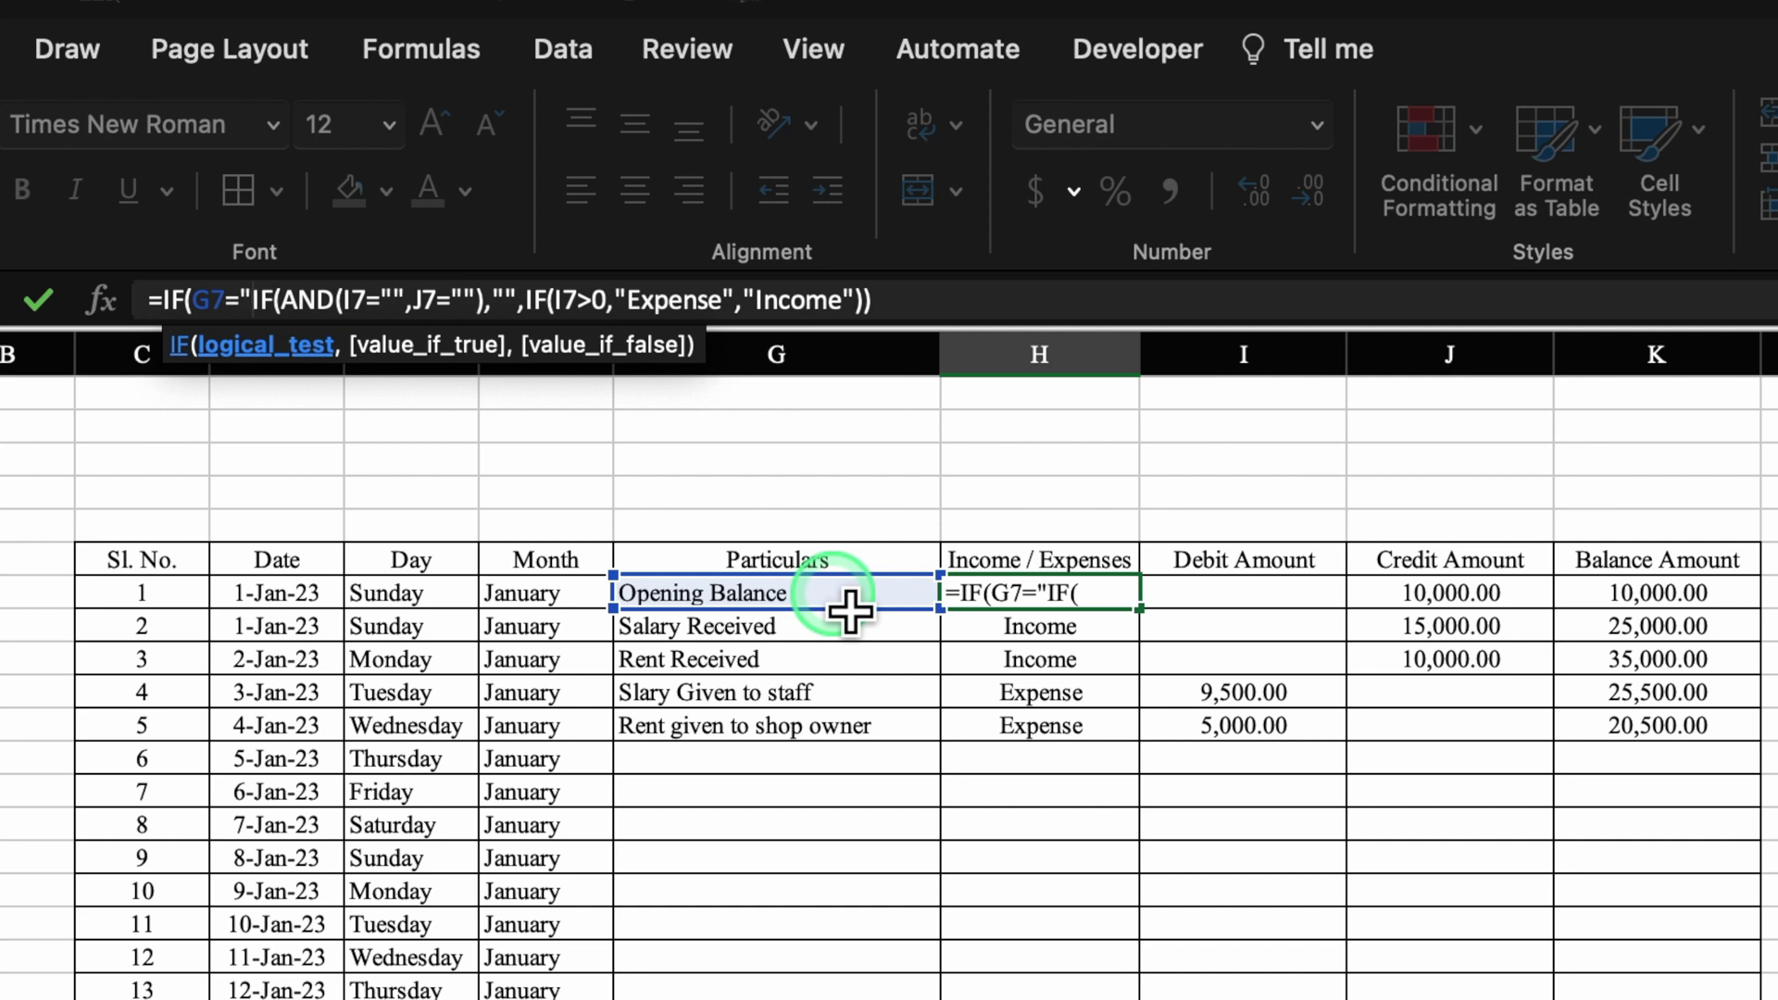
pyautogui.write('Opening Balanc')
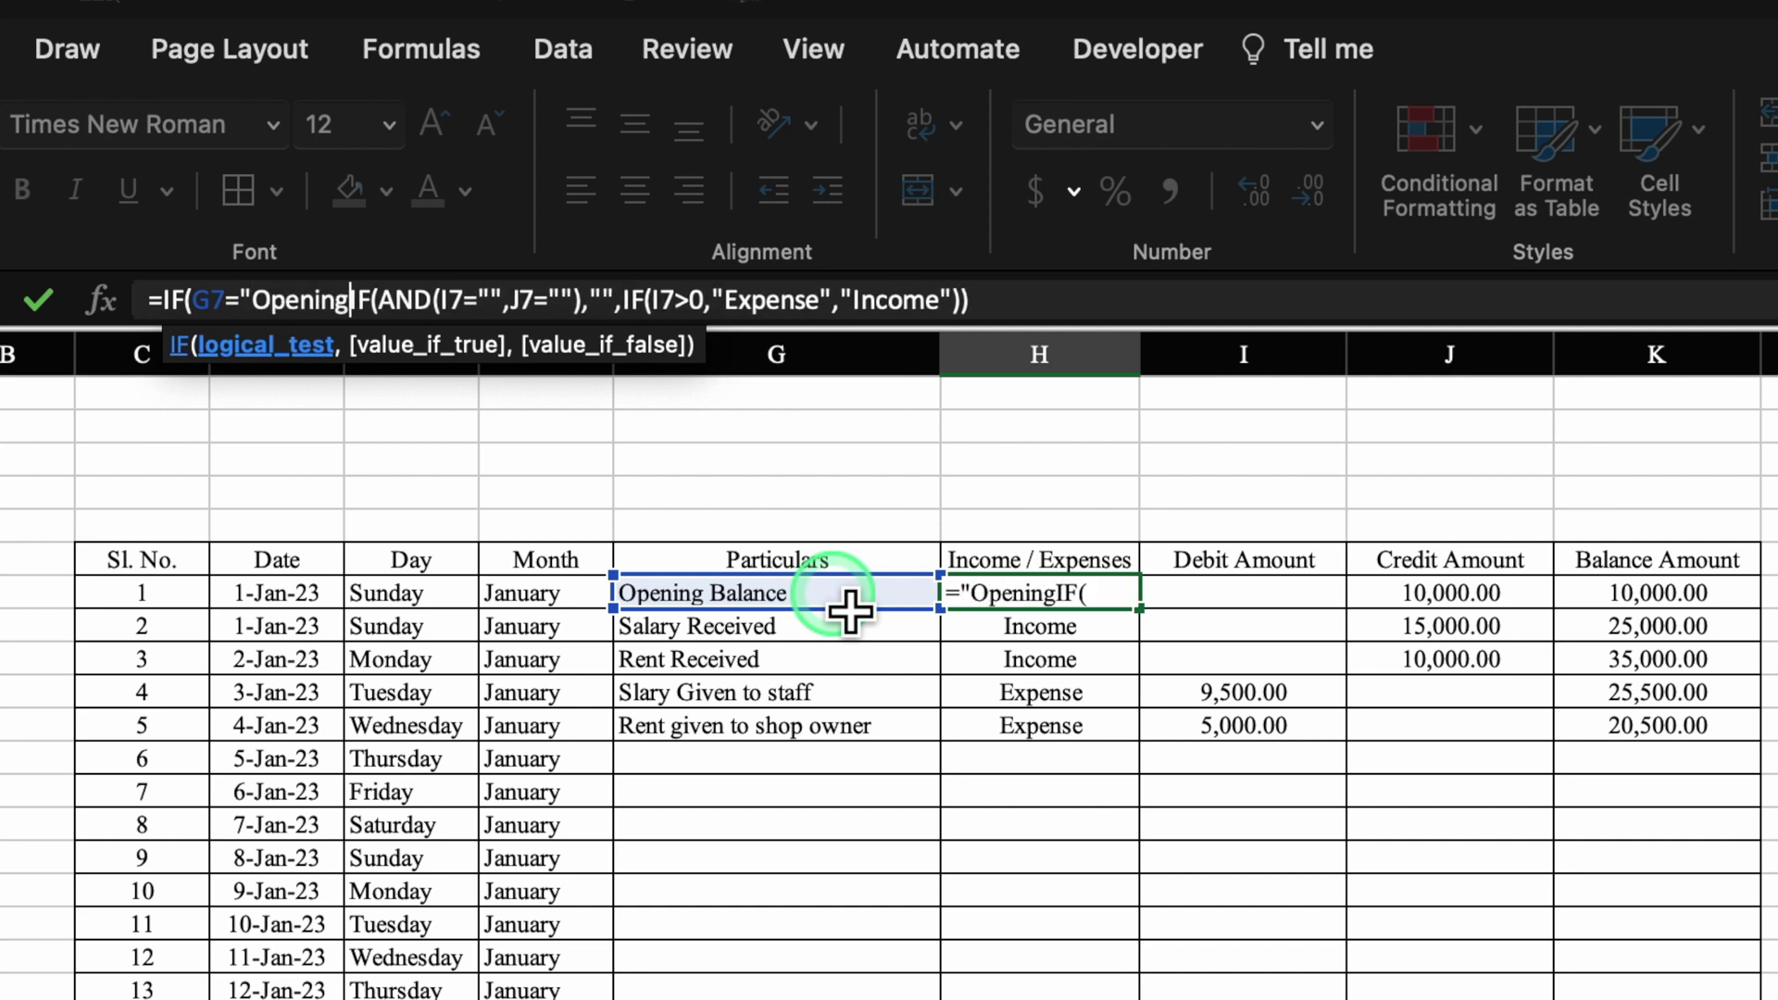
pyautogui.write('e"')
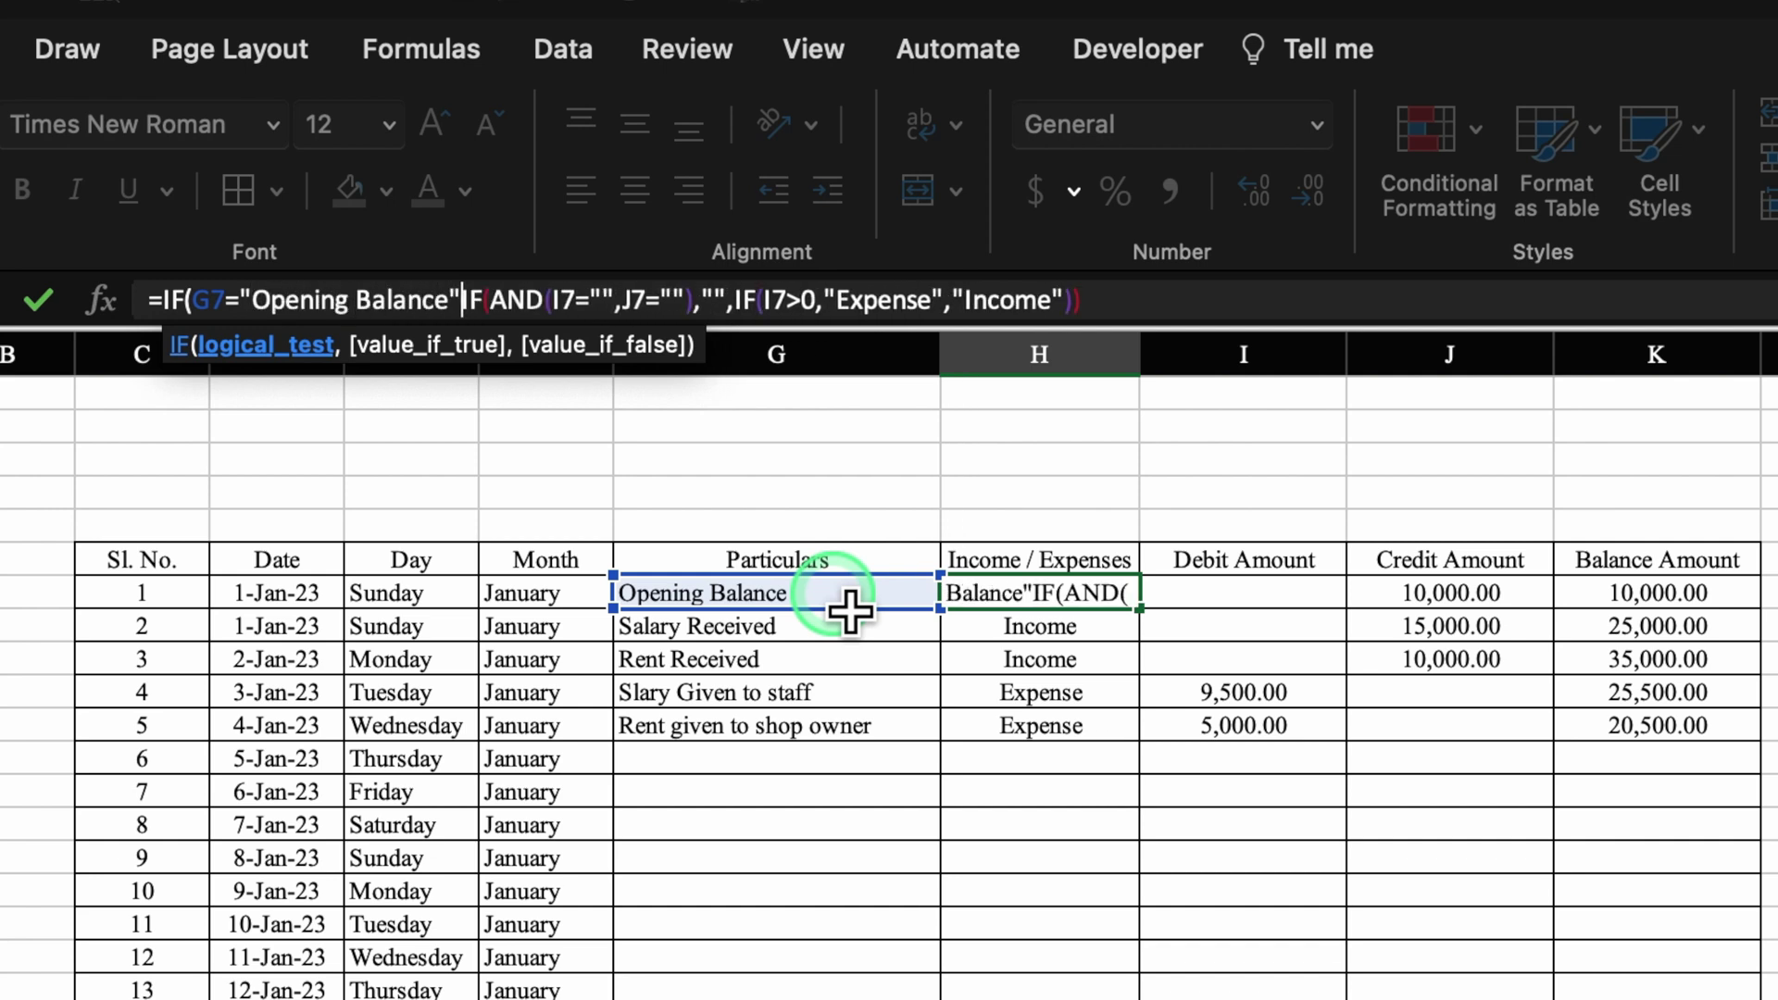
pyautogui.write(',')
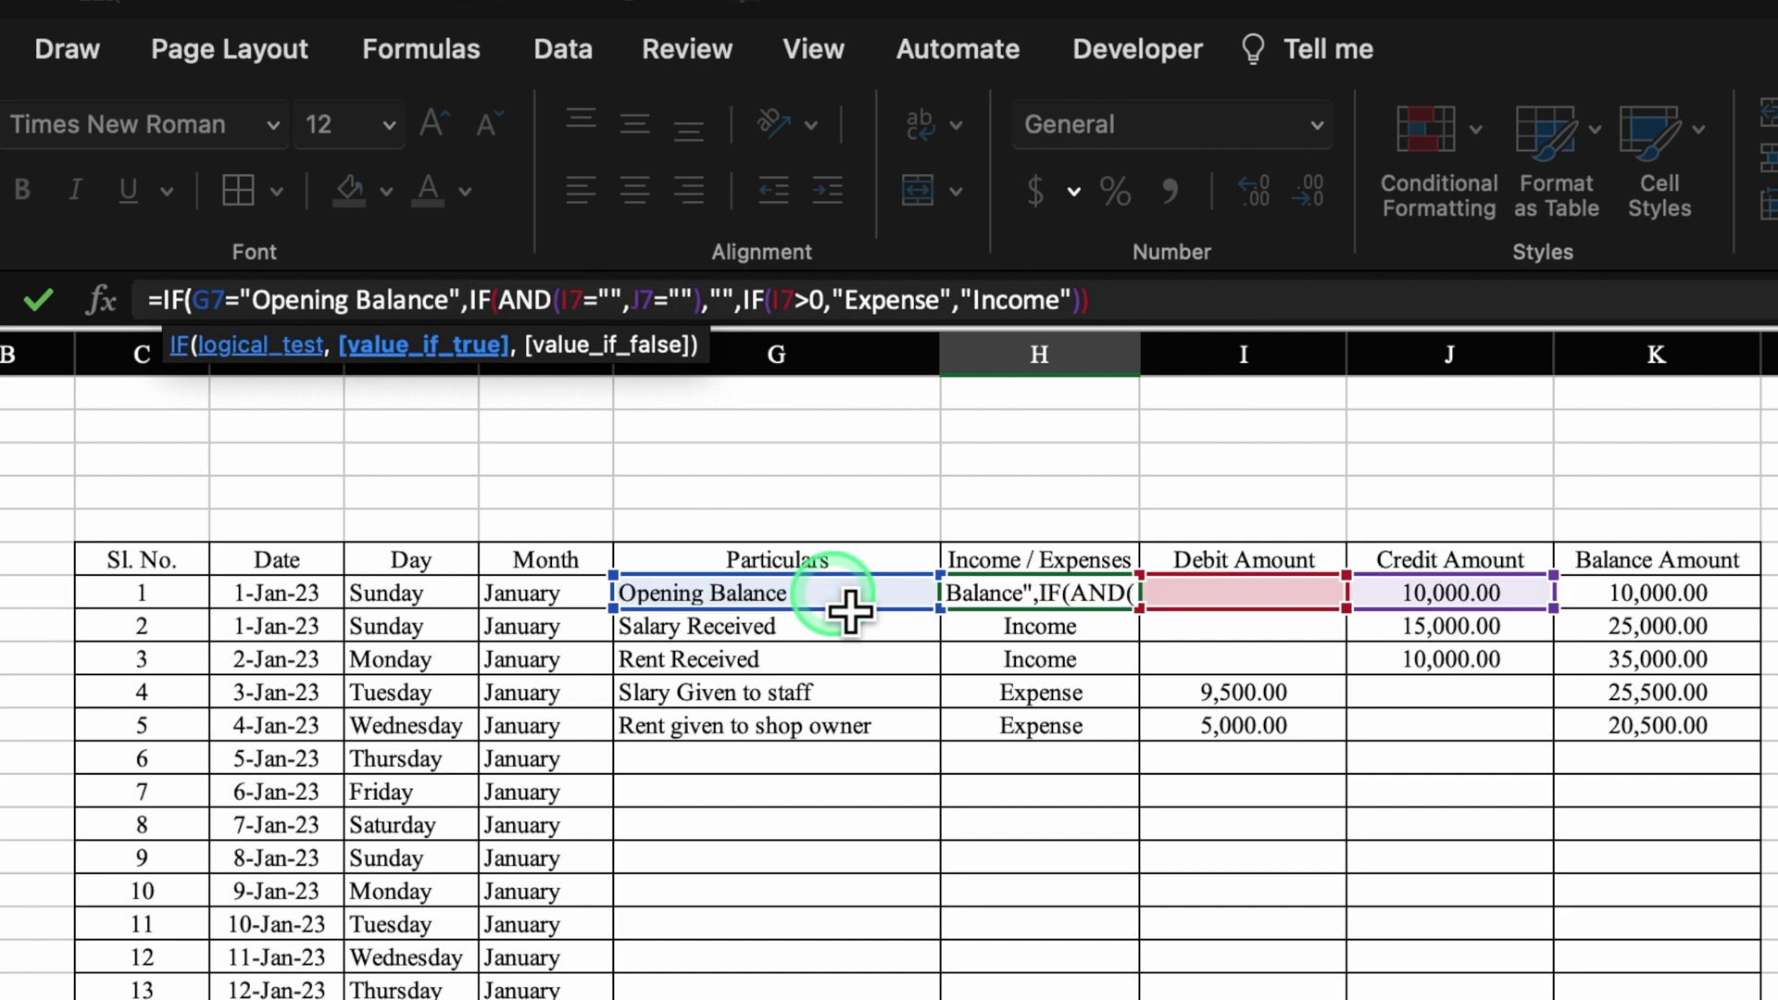
# Complete H7's outer IF to return "Opening Balance" when true and the existing IF(AND) otherwise, and close its bracket
pyautogui.write('"Opening Bala')
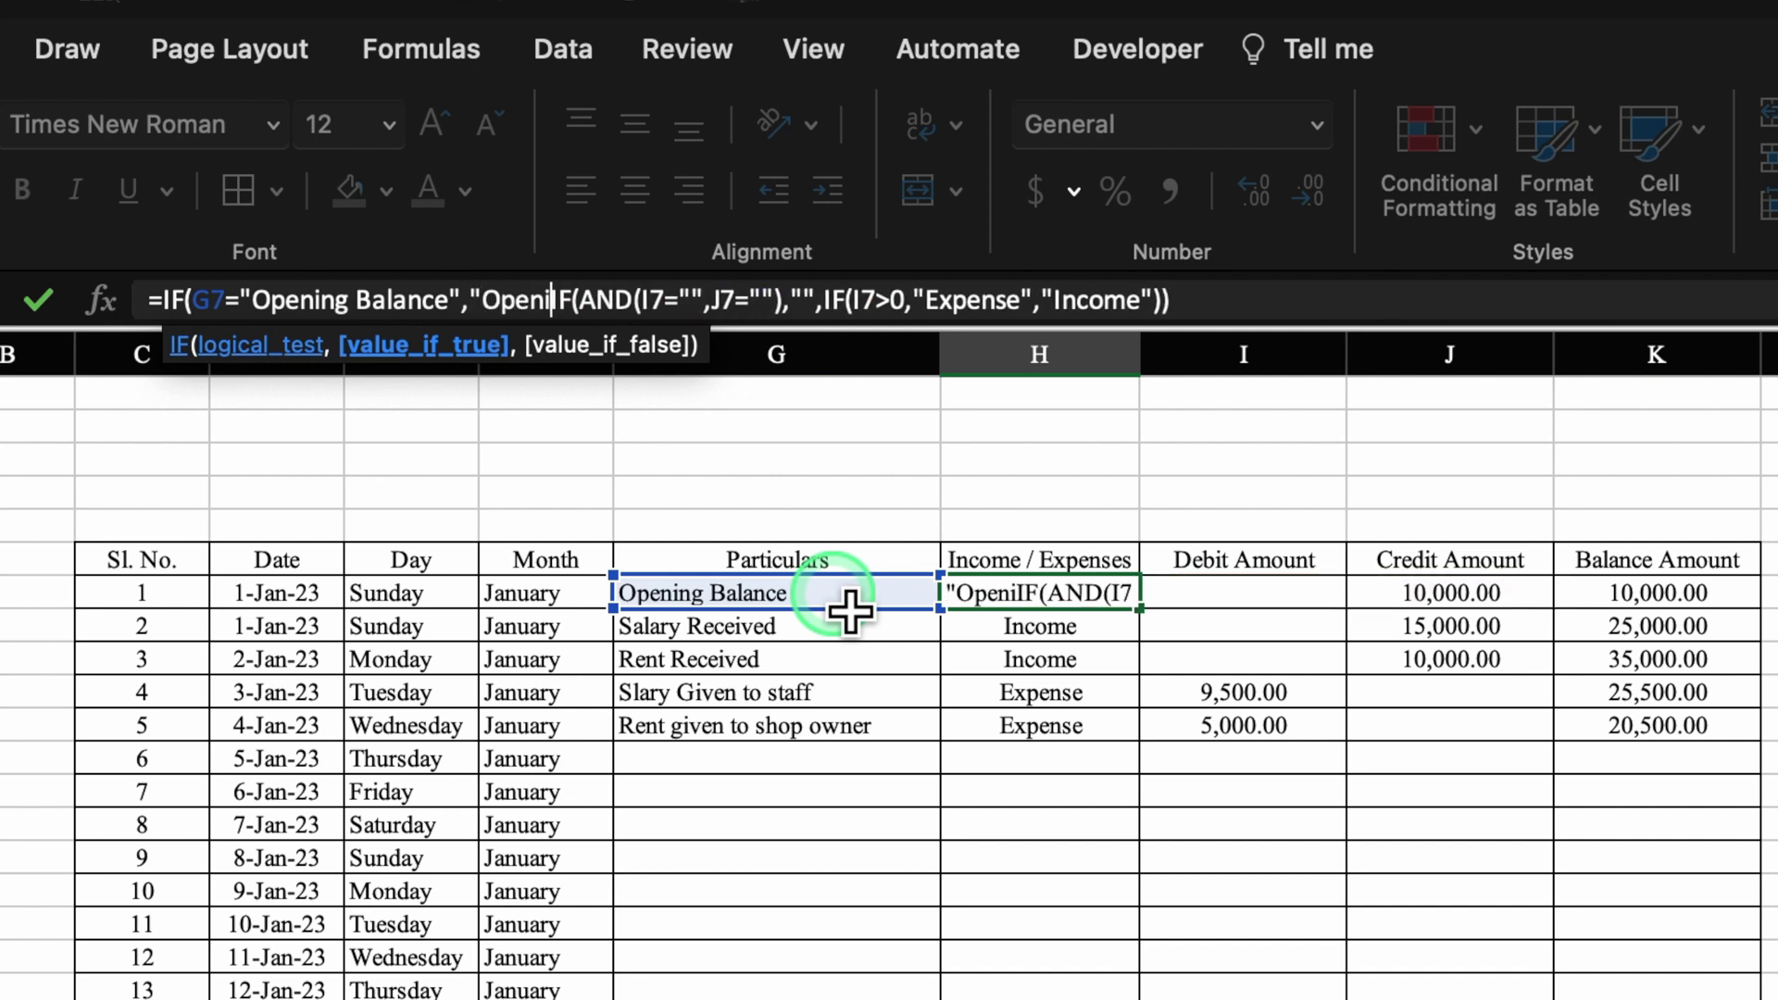
pyautogui.write('nce"')
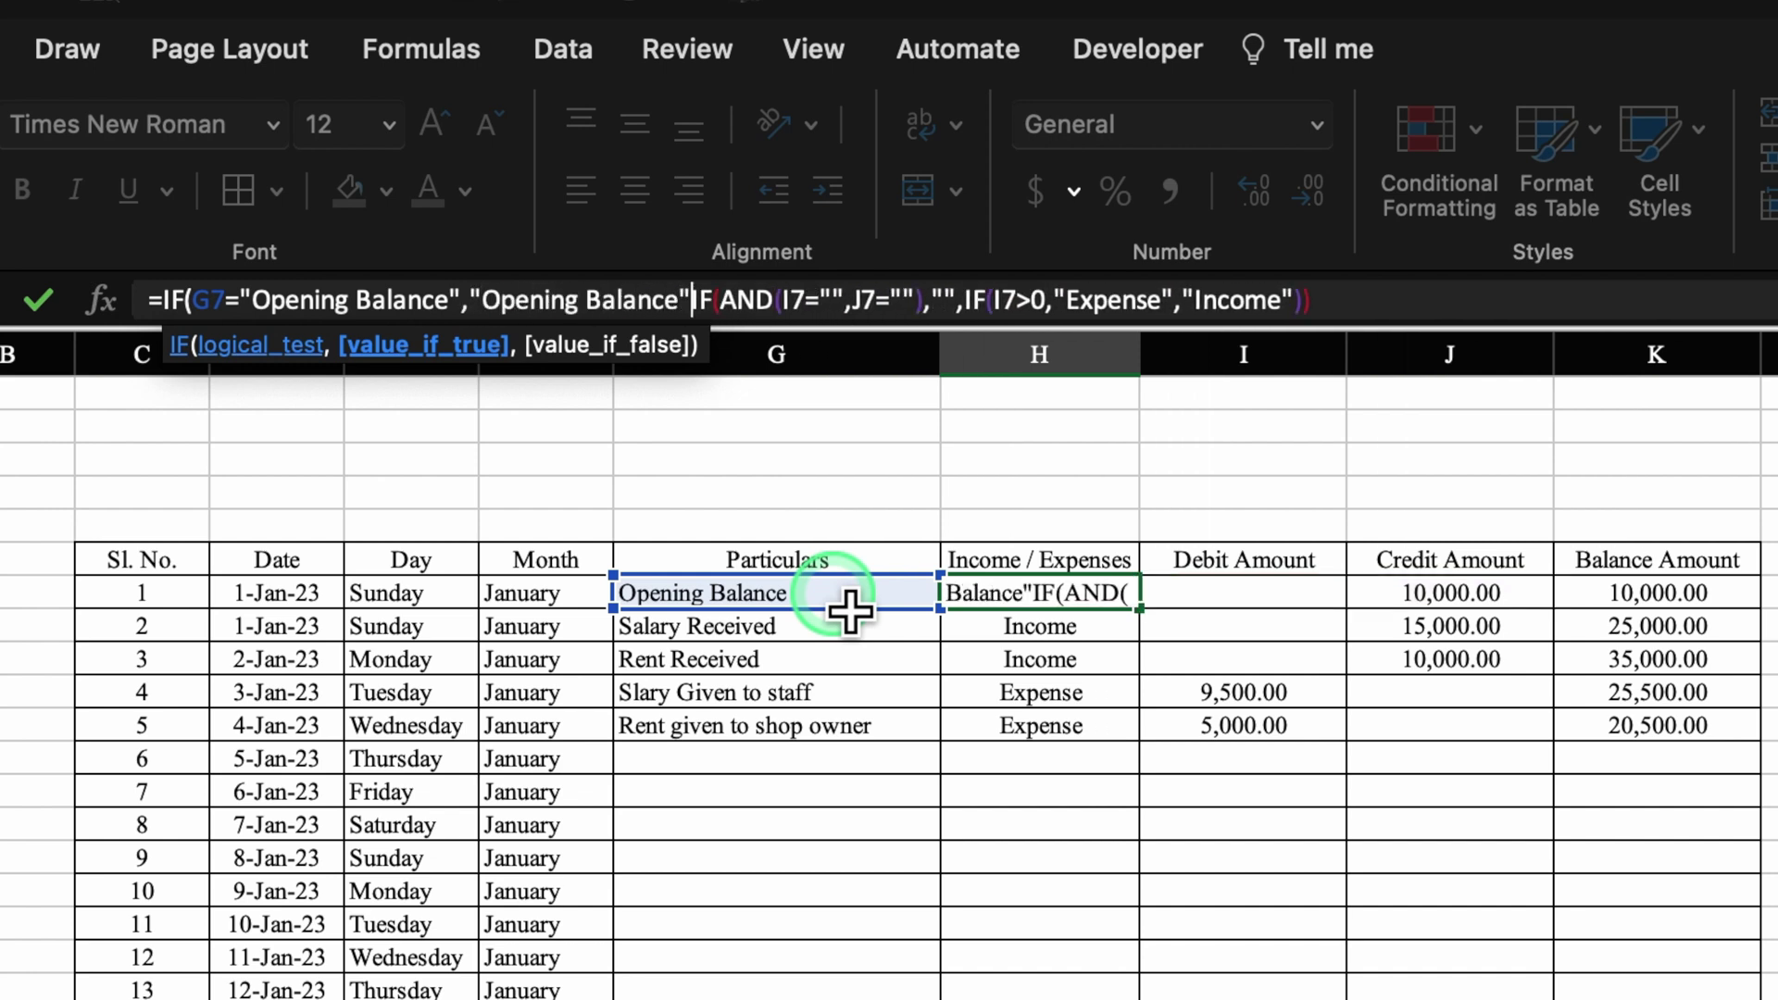
pyautogui.write(',')
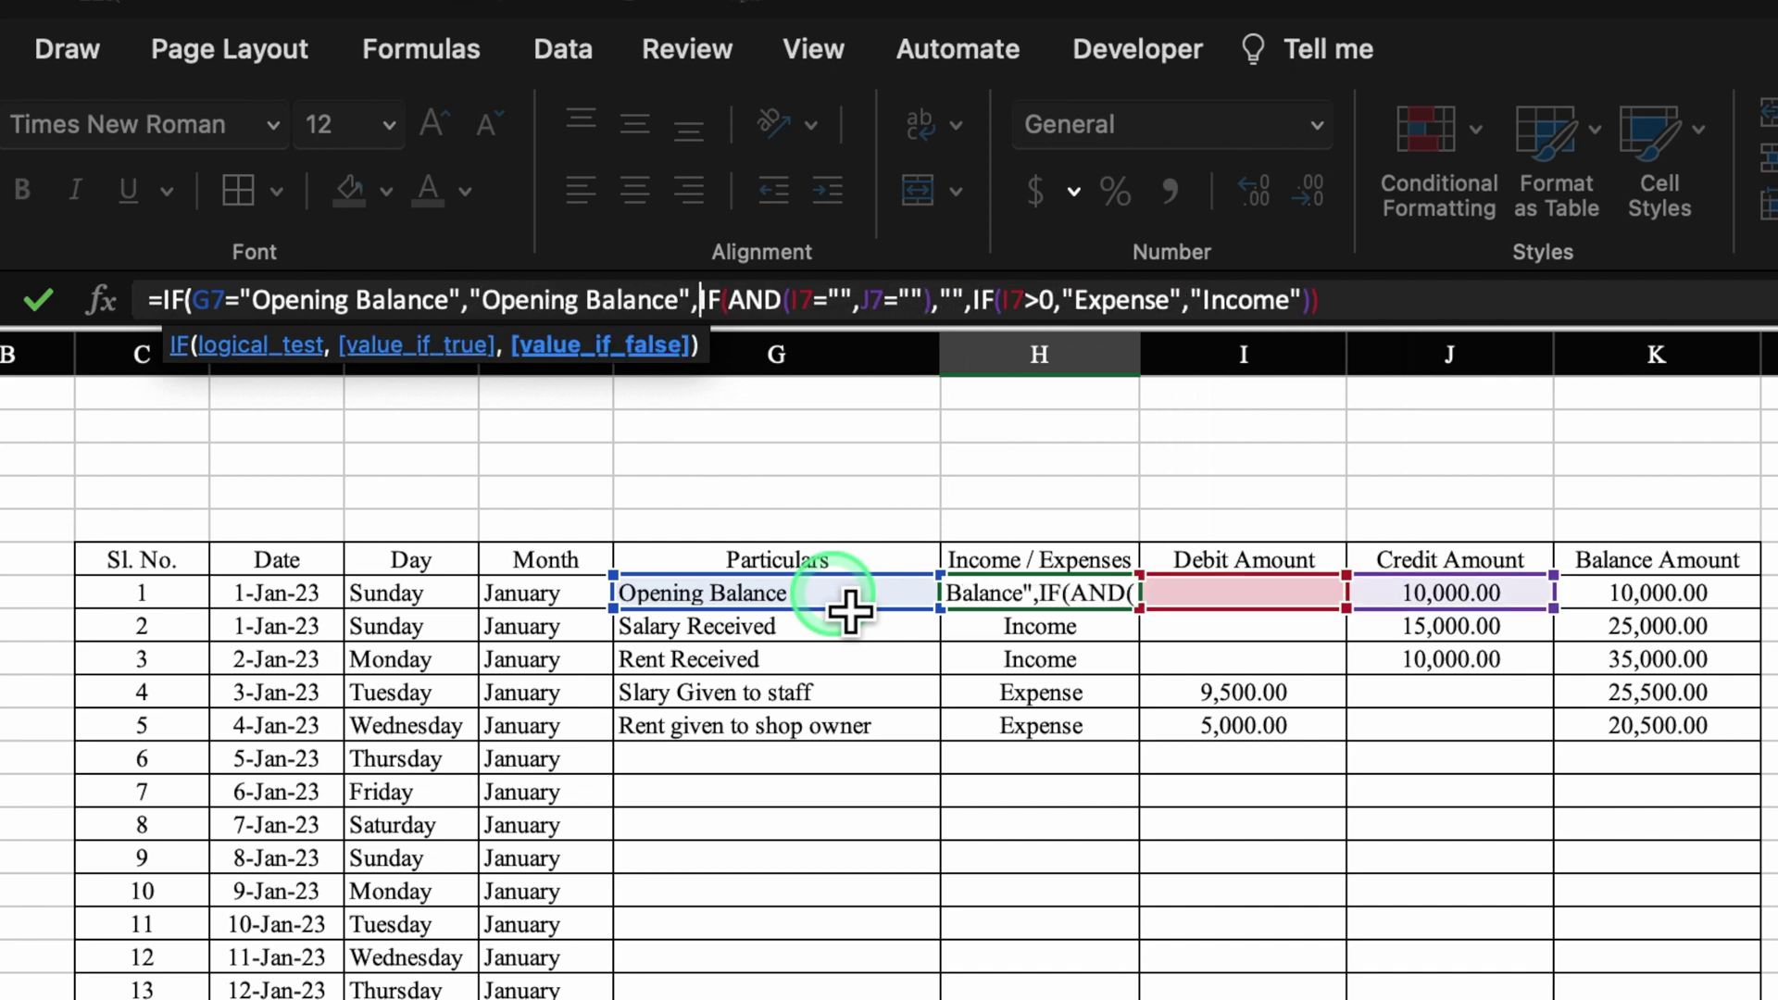
pyautogui.click(1366, 296)
pyautogui.write(')')
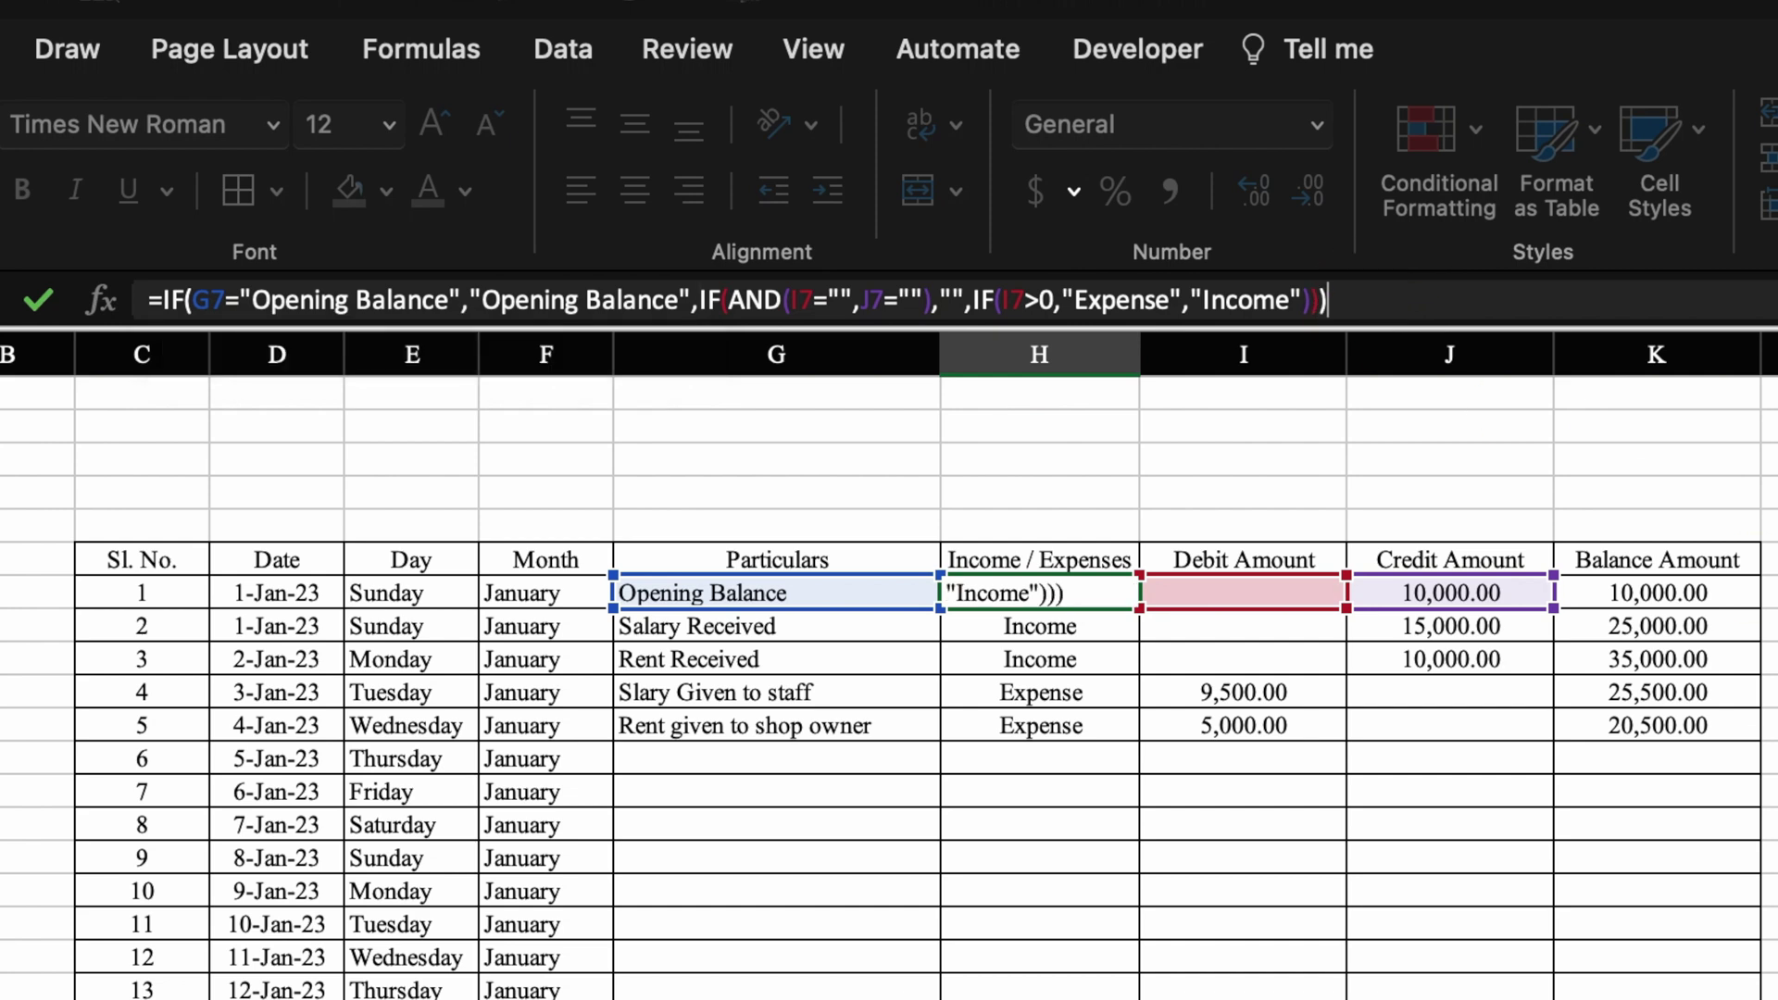
pyautogui.press('Return')
# Fill the updated H7 formula with the Opening Balance test down the Income / Expenses column
pyautogui.click(1125, 602)
pyautogui.moveTo(1141, 610); pyautogui.dragTo(1160, 999)
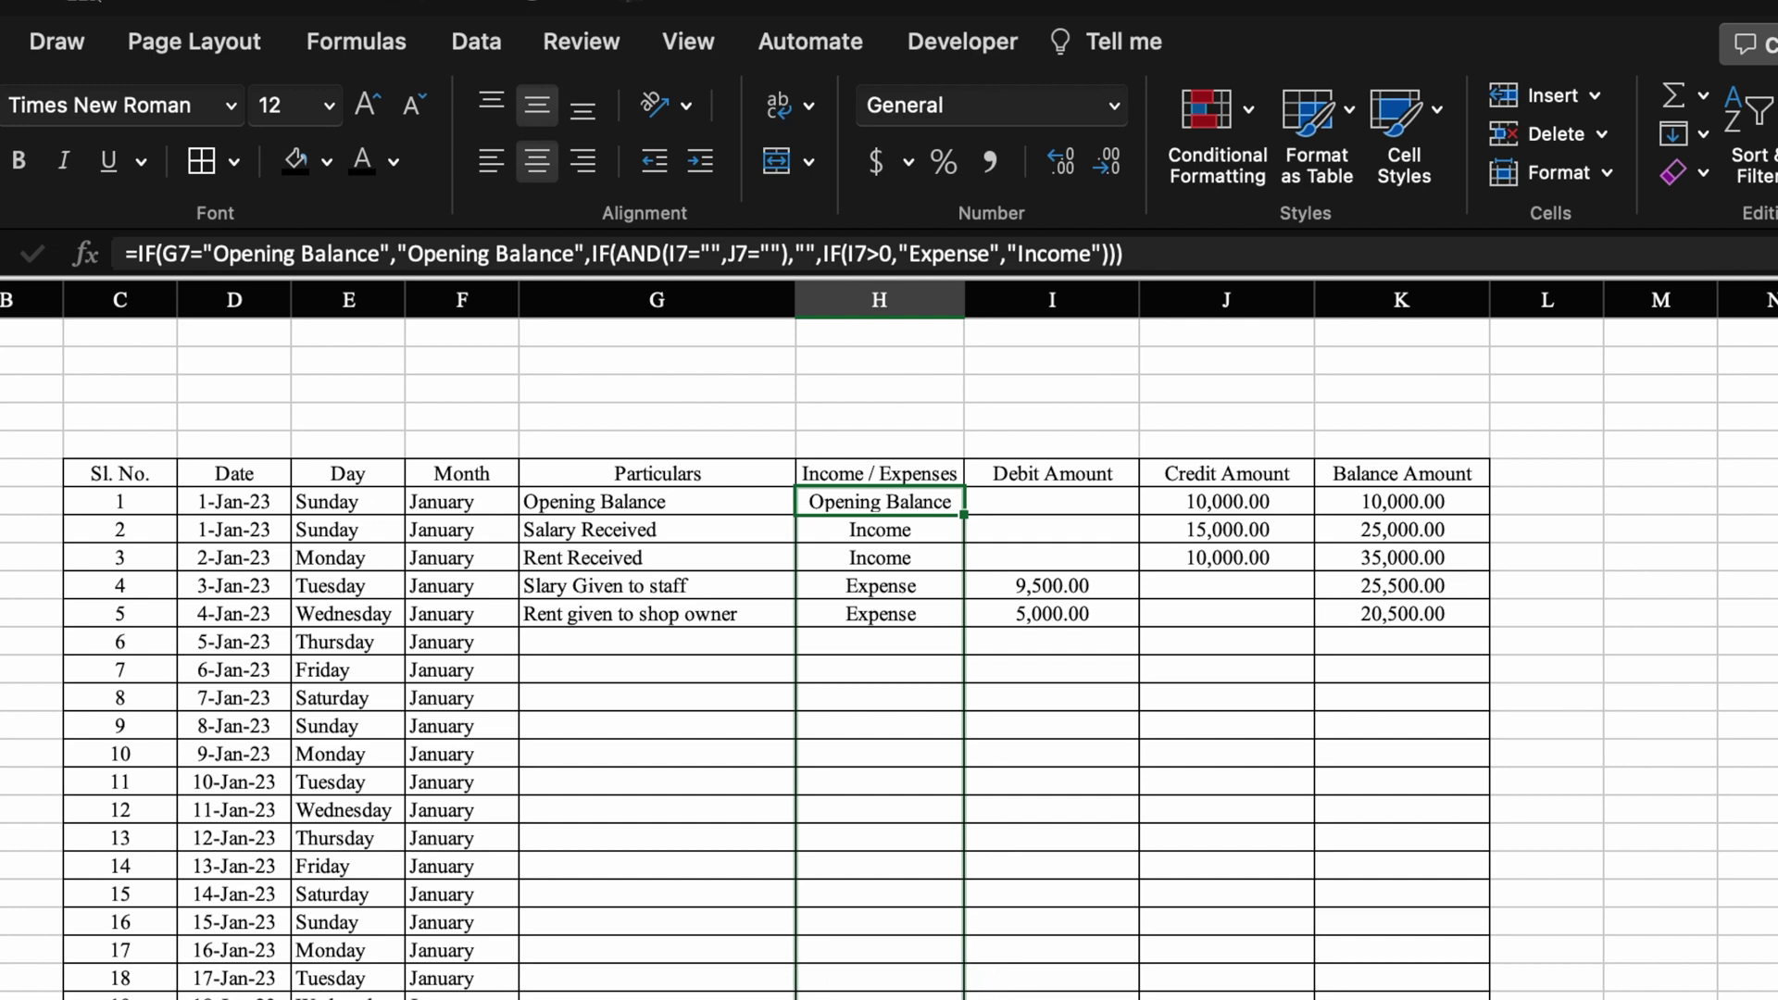
pyautogui.hotkey('ctrl', 'shift', 'Down')
# Add an equal-to highlight rule on column H that formats Income with Green Fill with Dark Green Text
pyautogui.click(906, 306)
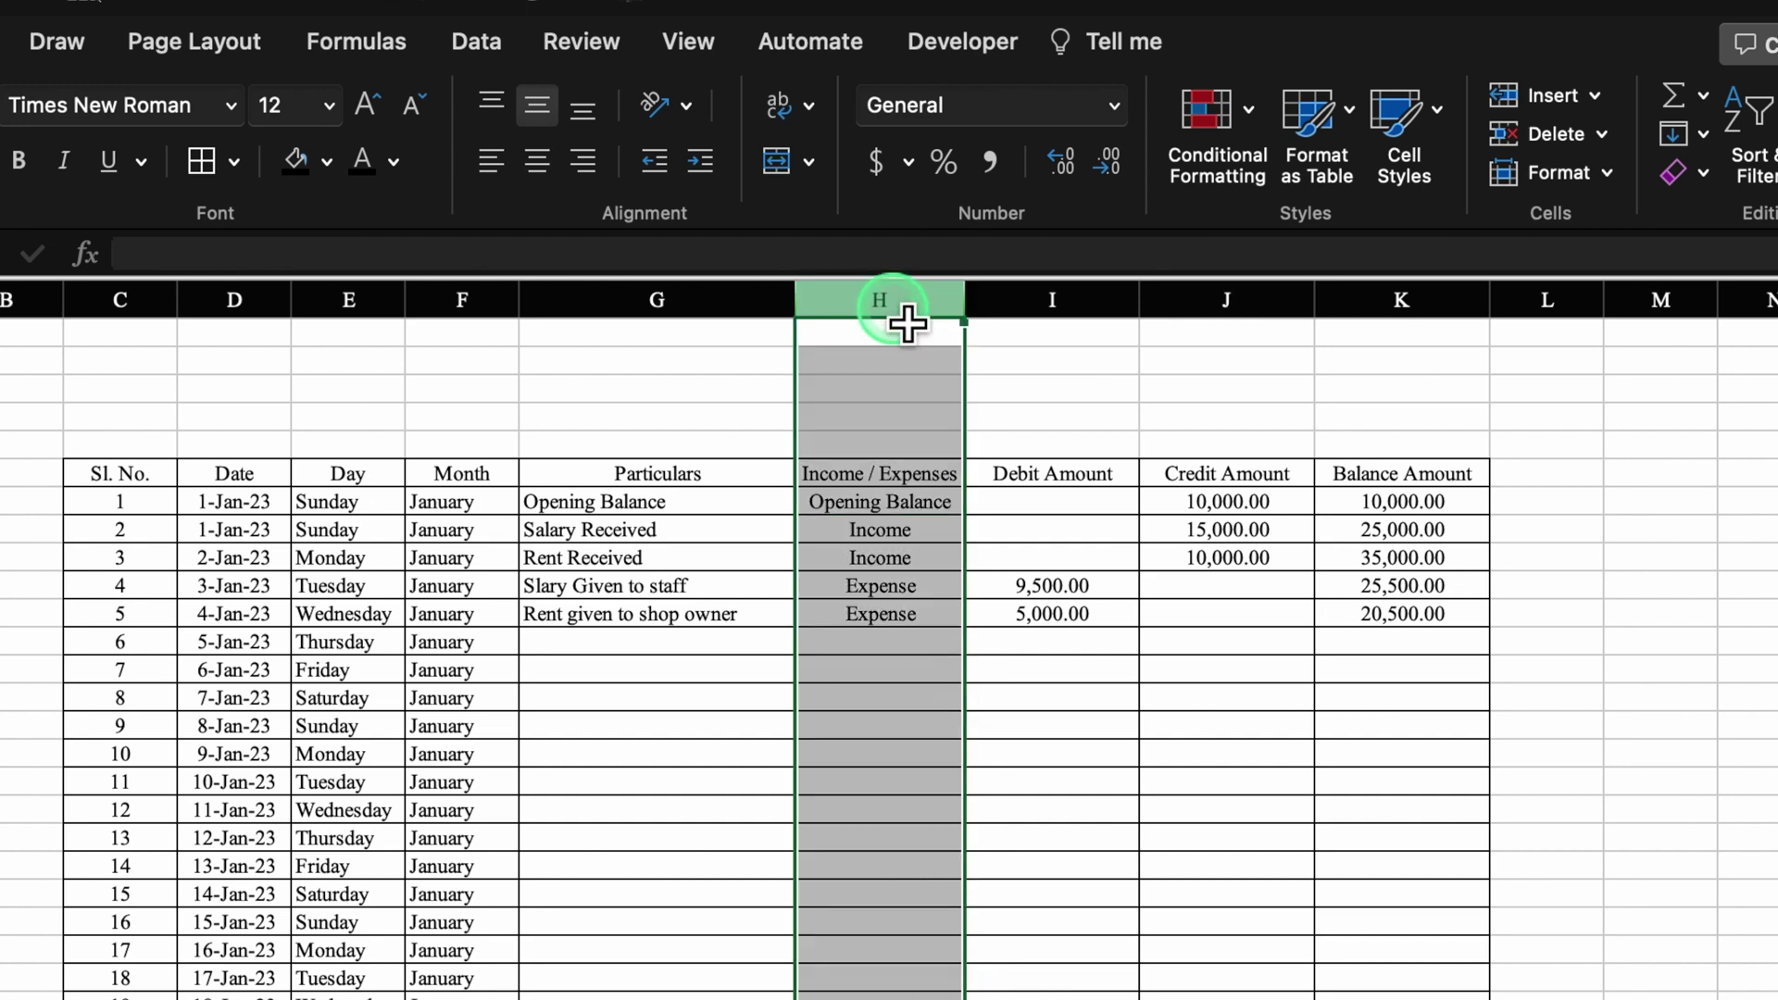
pyautogui.click(1183, 159)
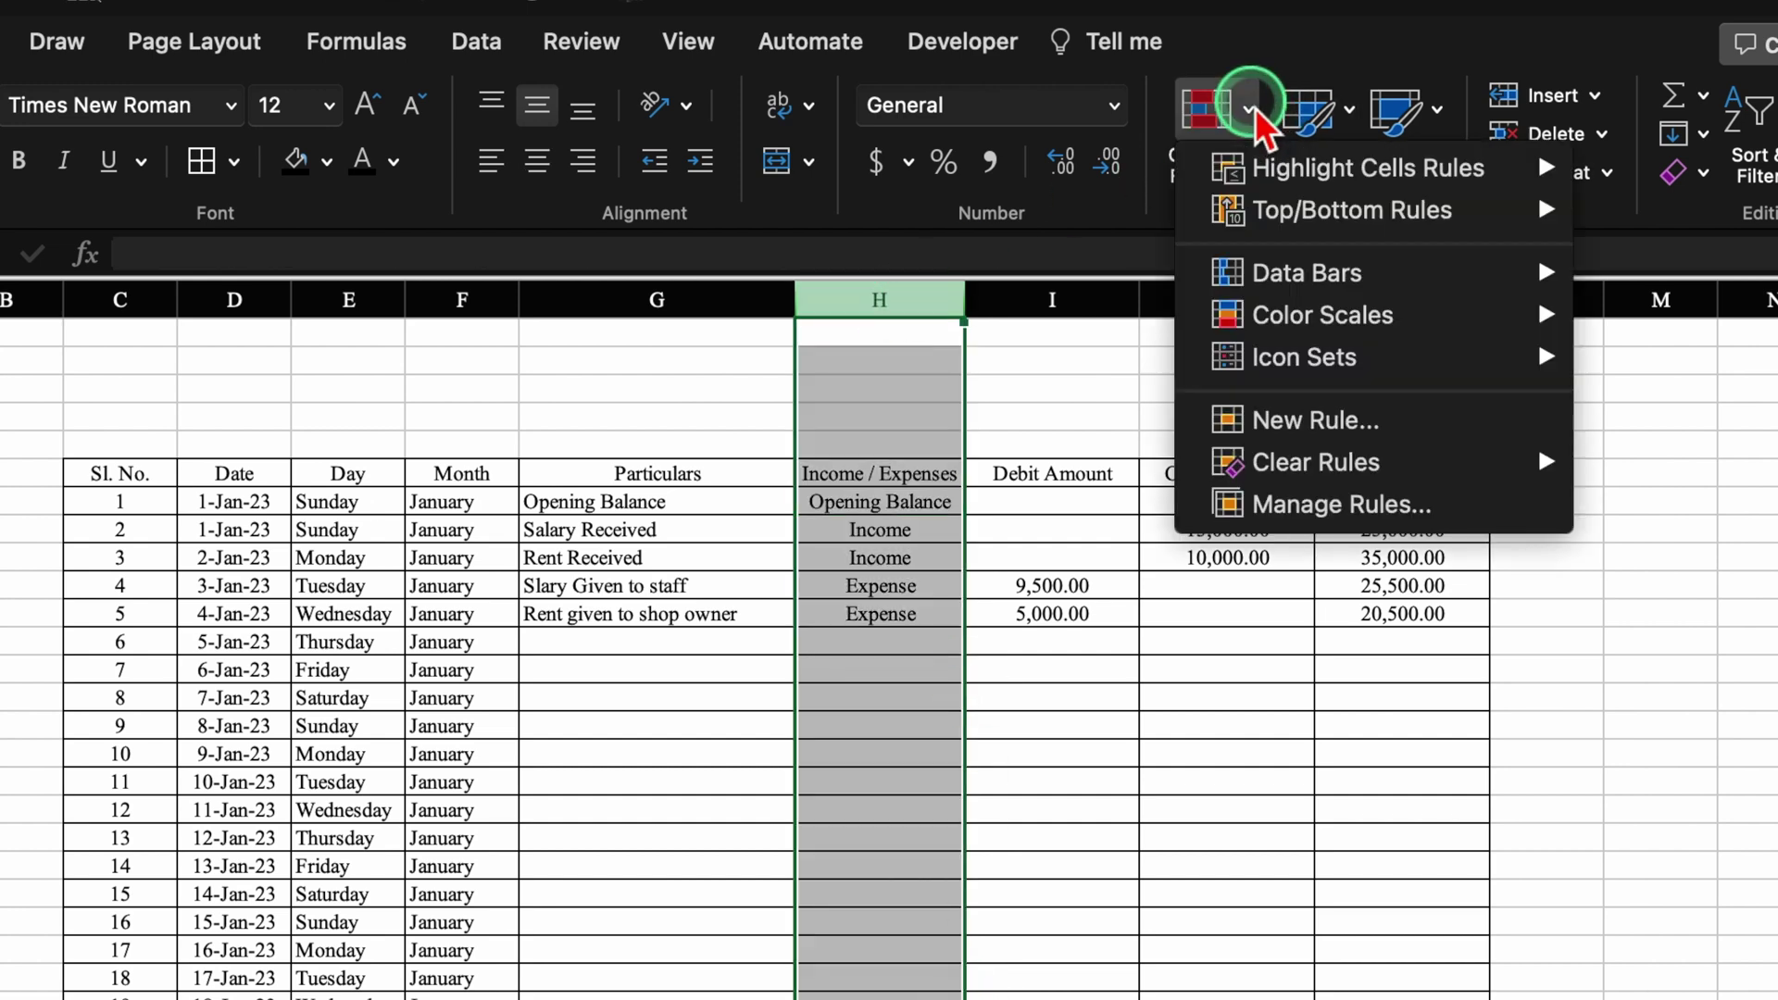
pyautogui.click(1385, 169)
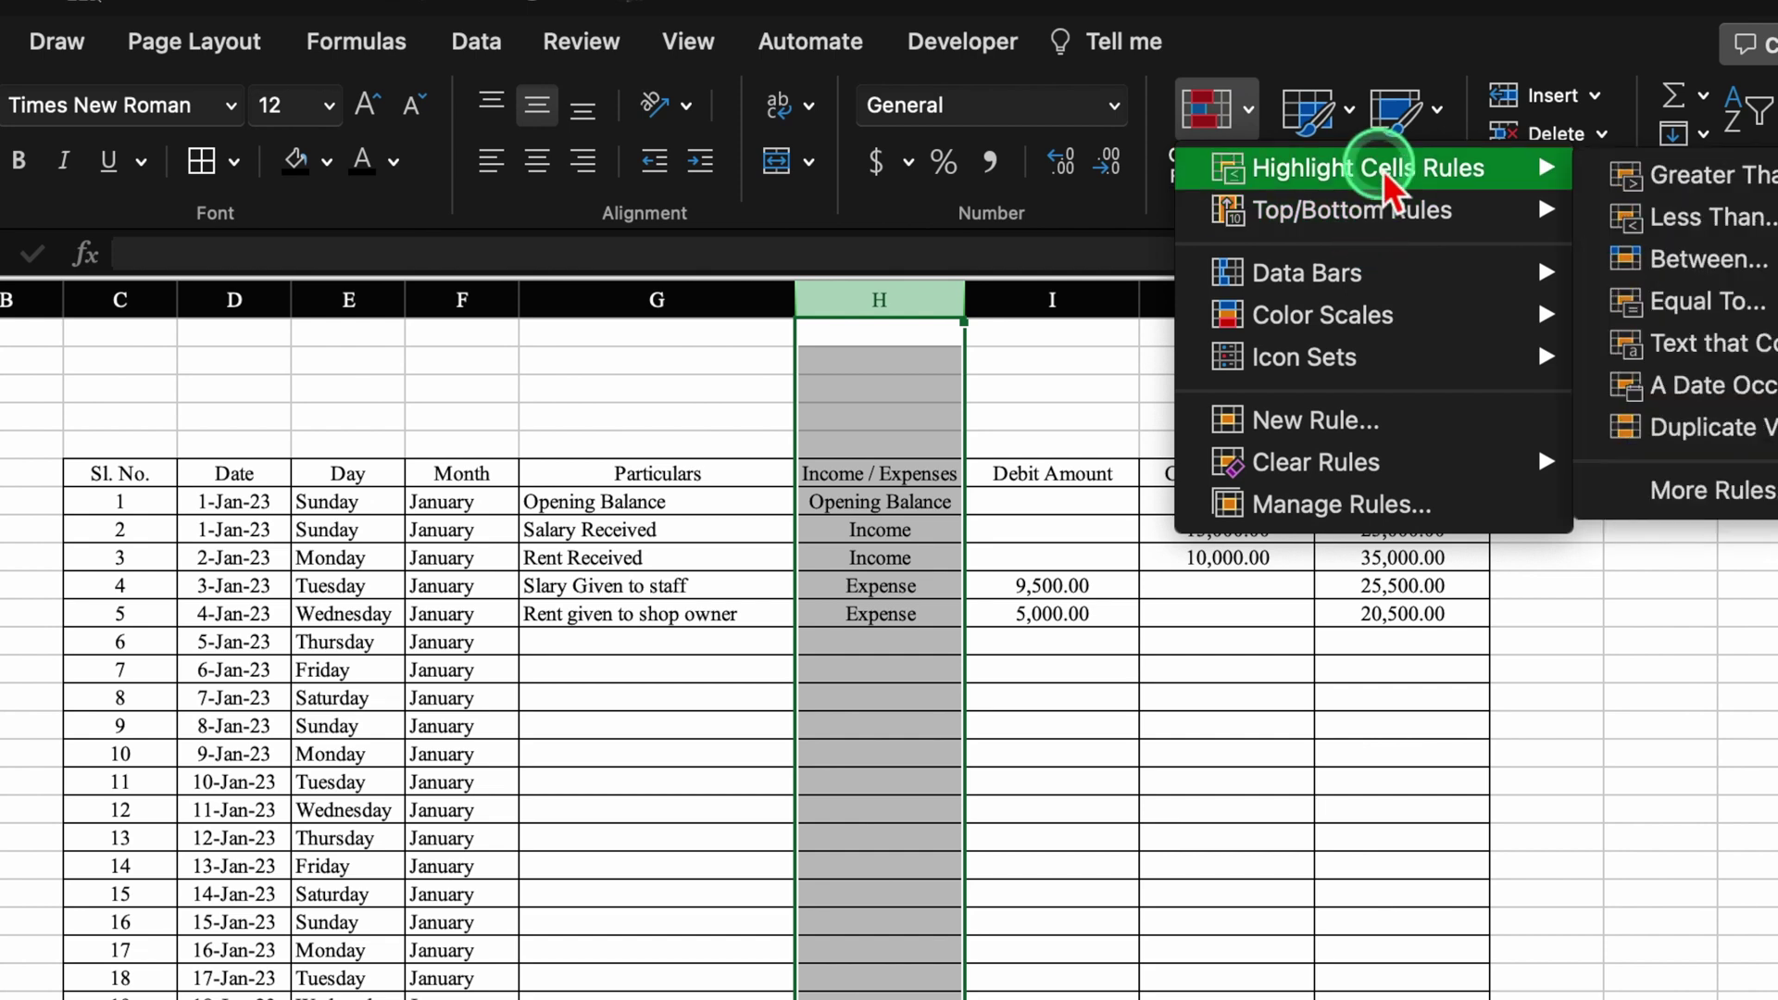
pyautogui.click(1714, 298)
pyautogui.click(1148, 435)
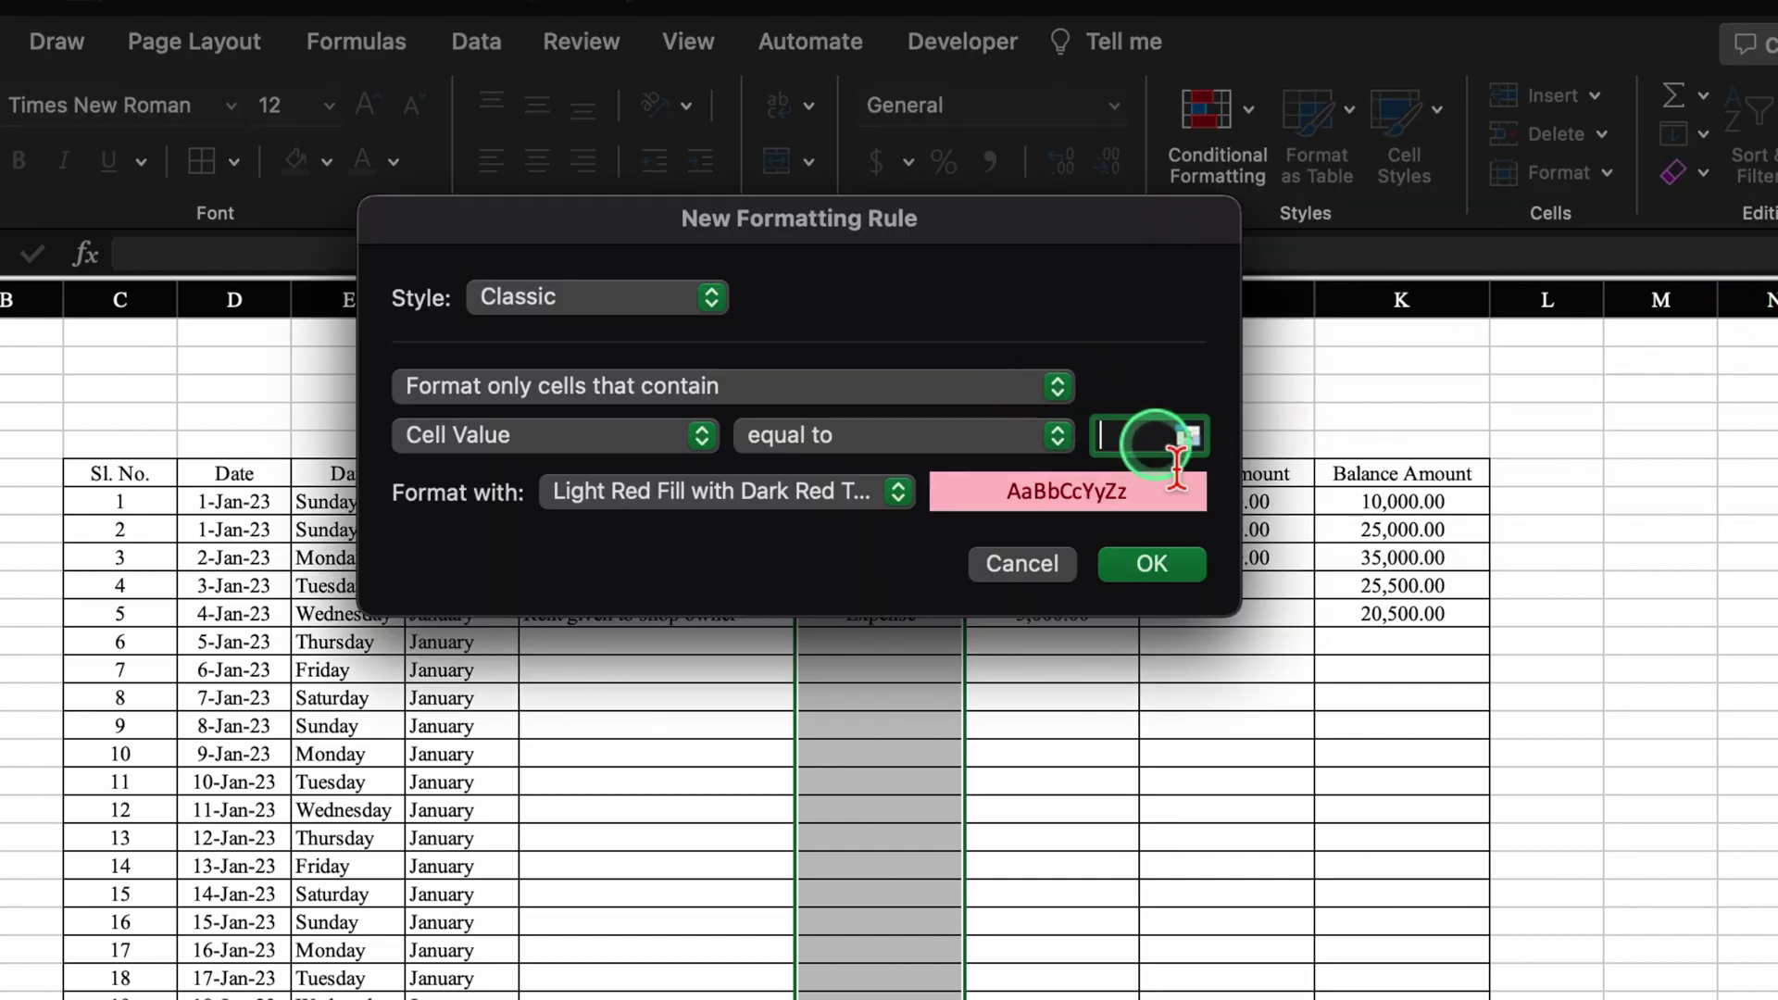
pyautogui.write('Income')
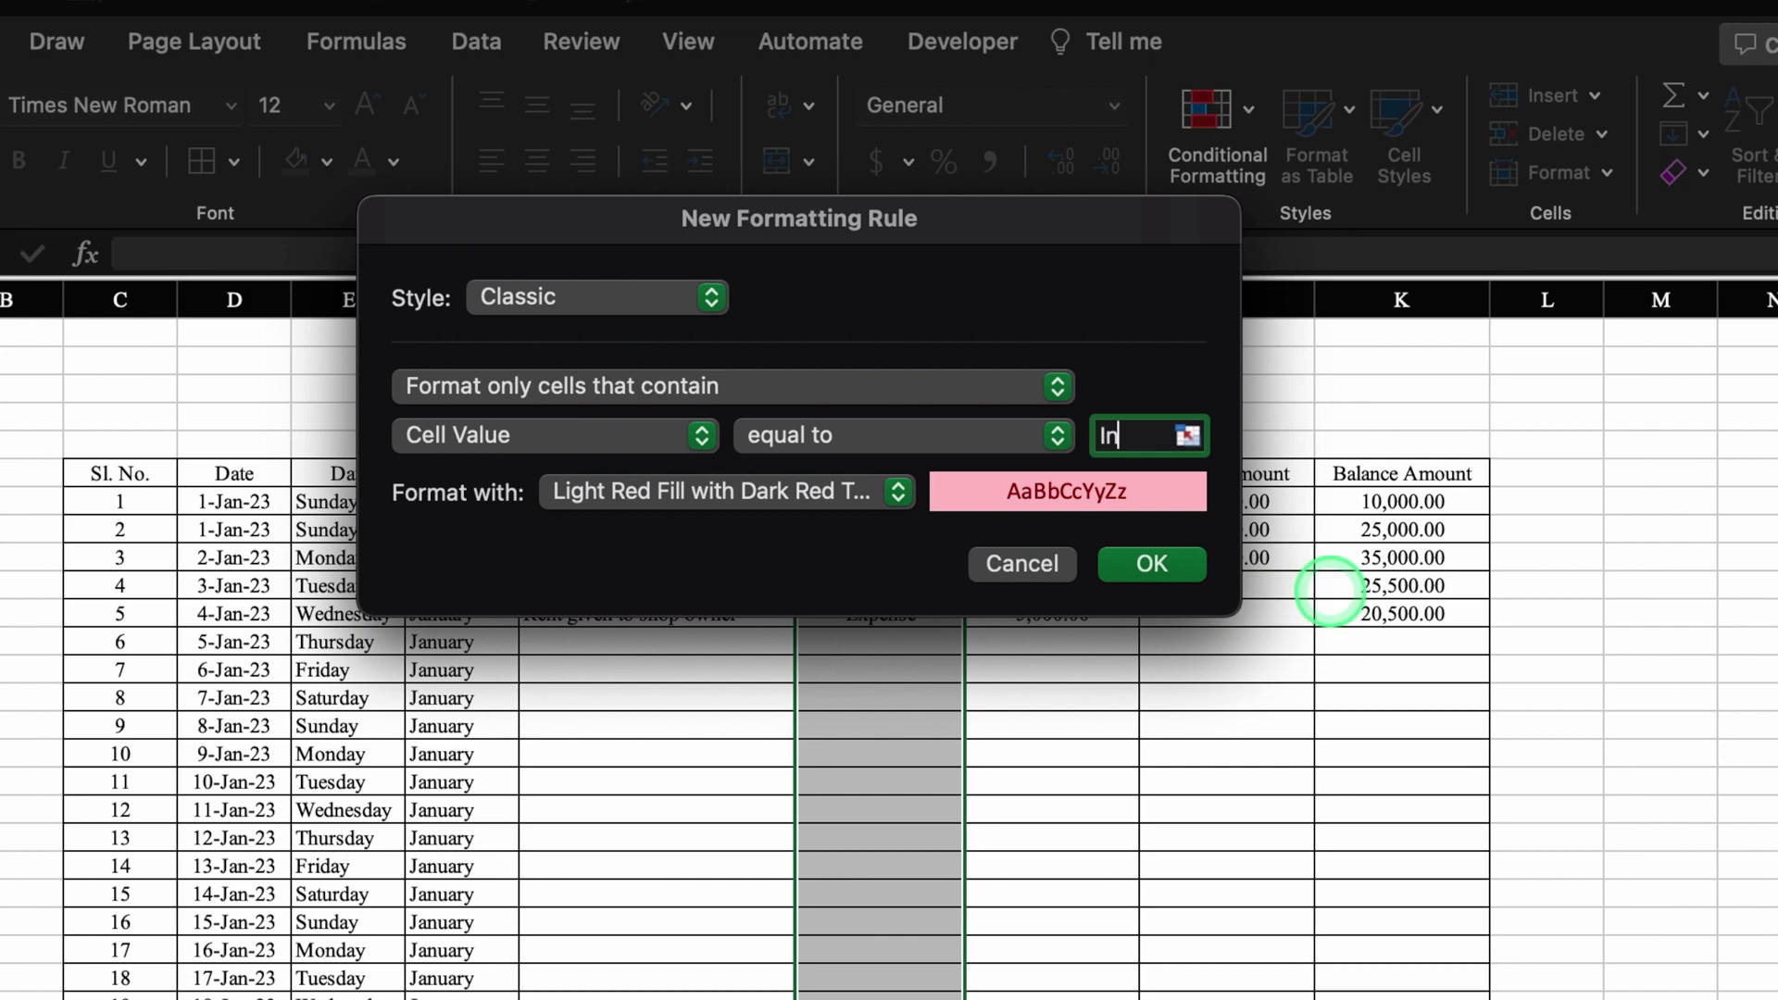
pyautogui.click(898, 492)
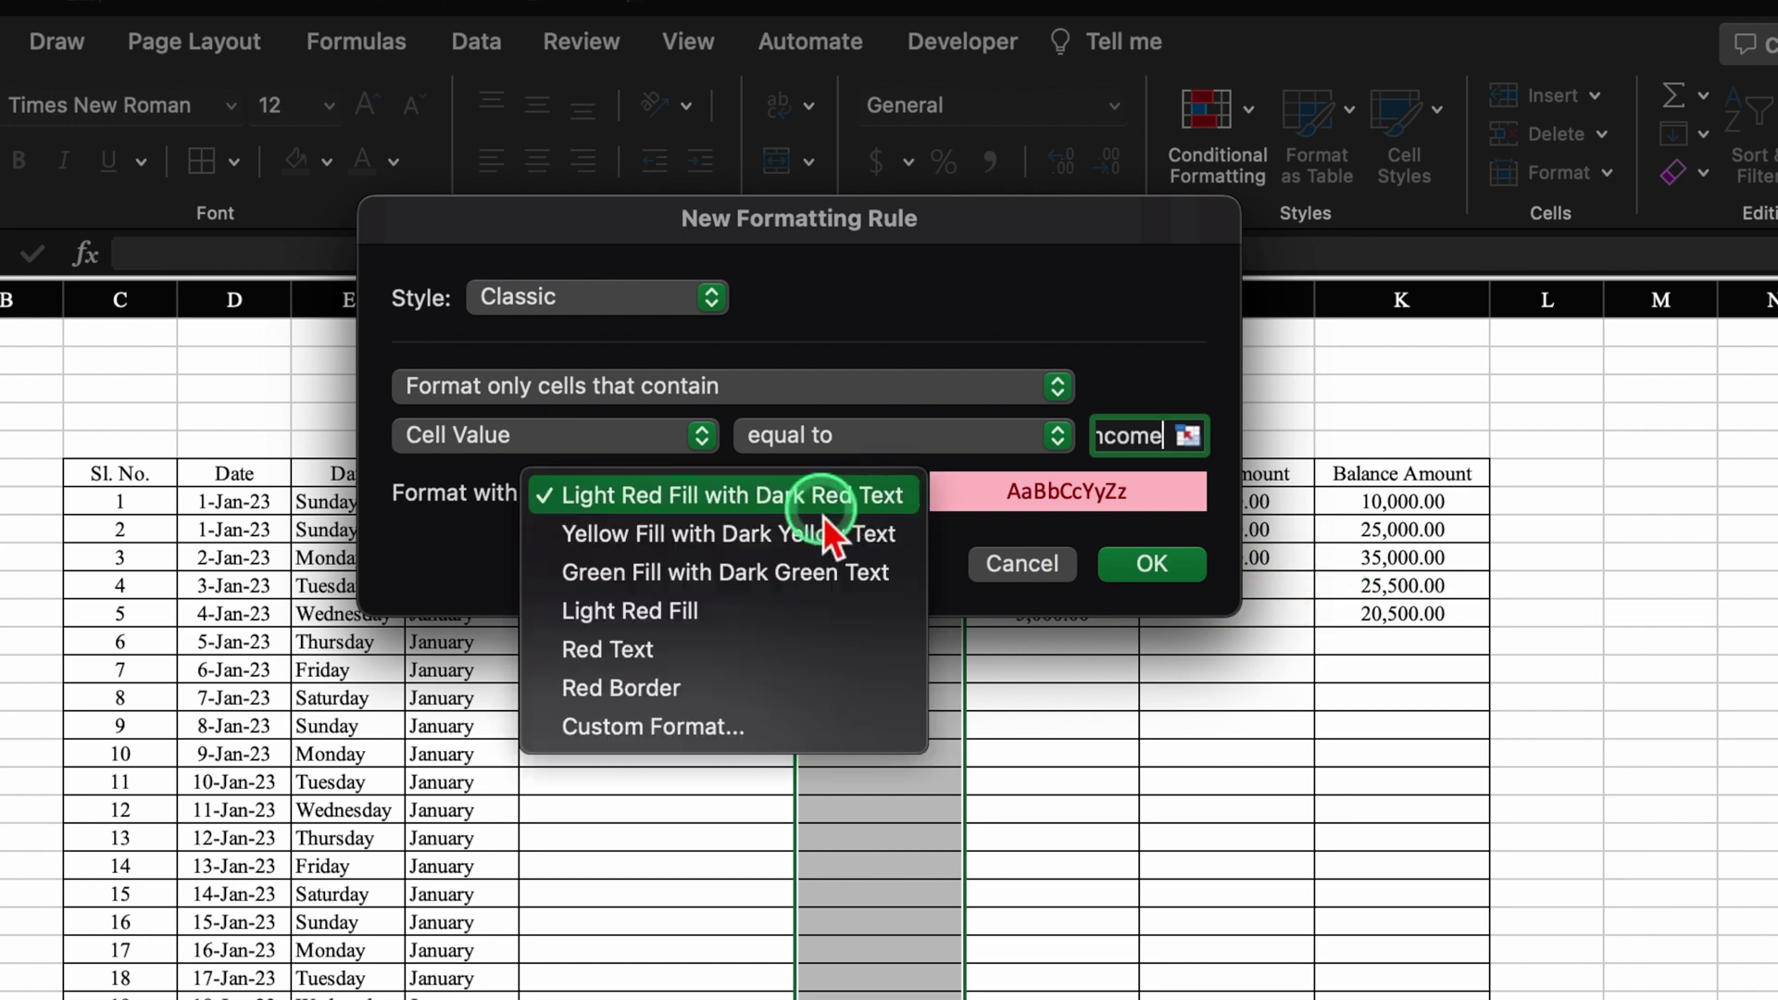
pyautogui.click(802, 569)
pyautogui.click(1163, 563)
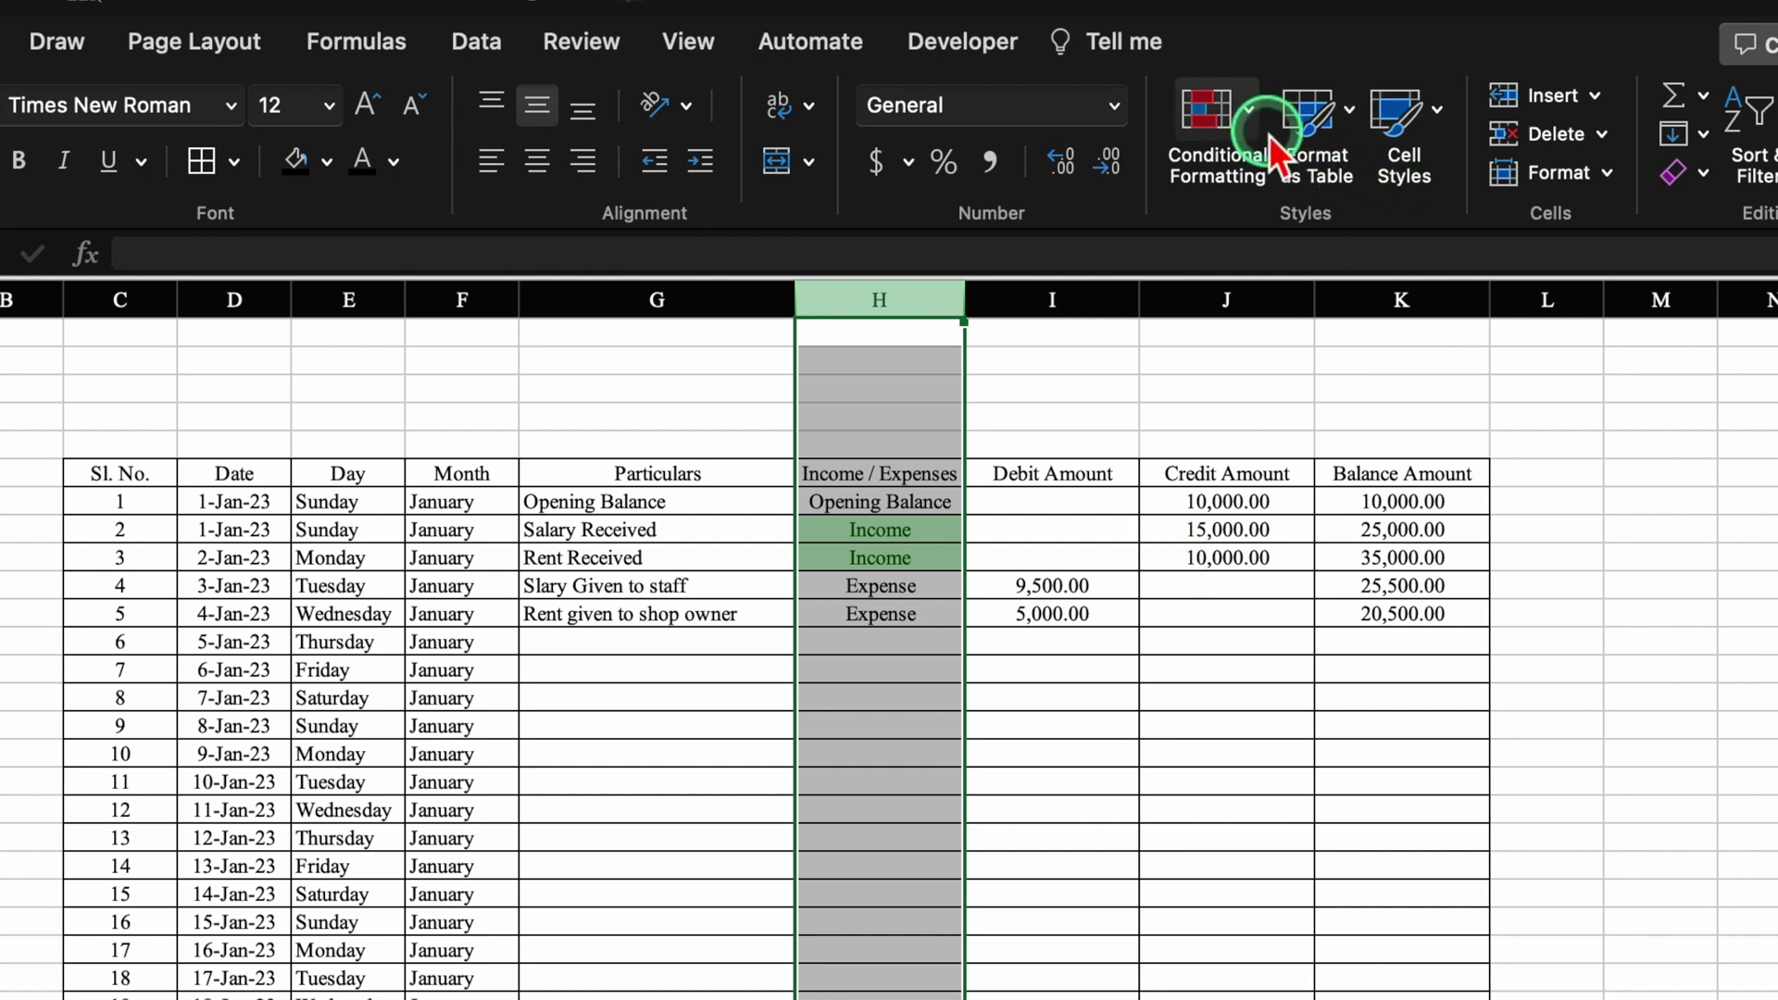
# Add an equal-to highlight rule on column H that formats Expense with Light Red Fill with Dark Red Text
pyautogui.click(1251, 108)
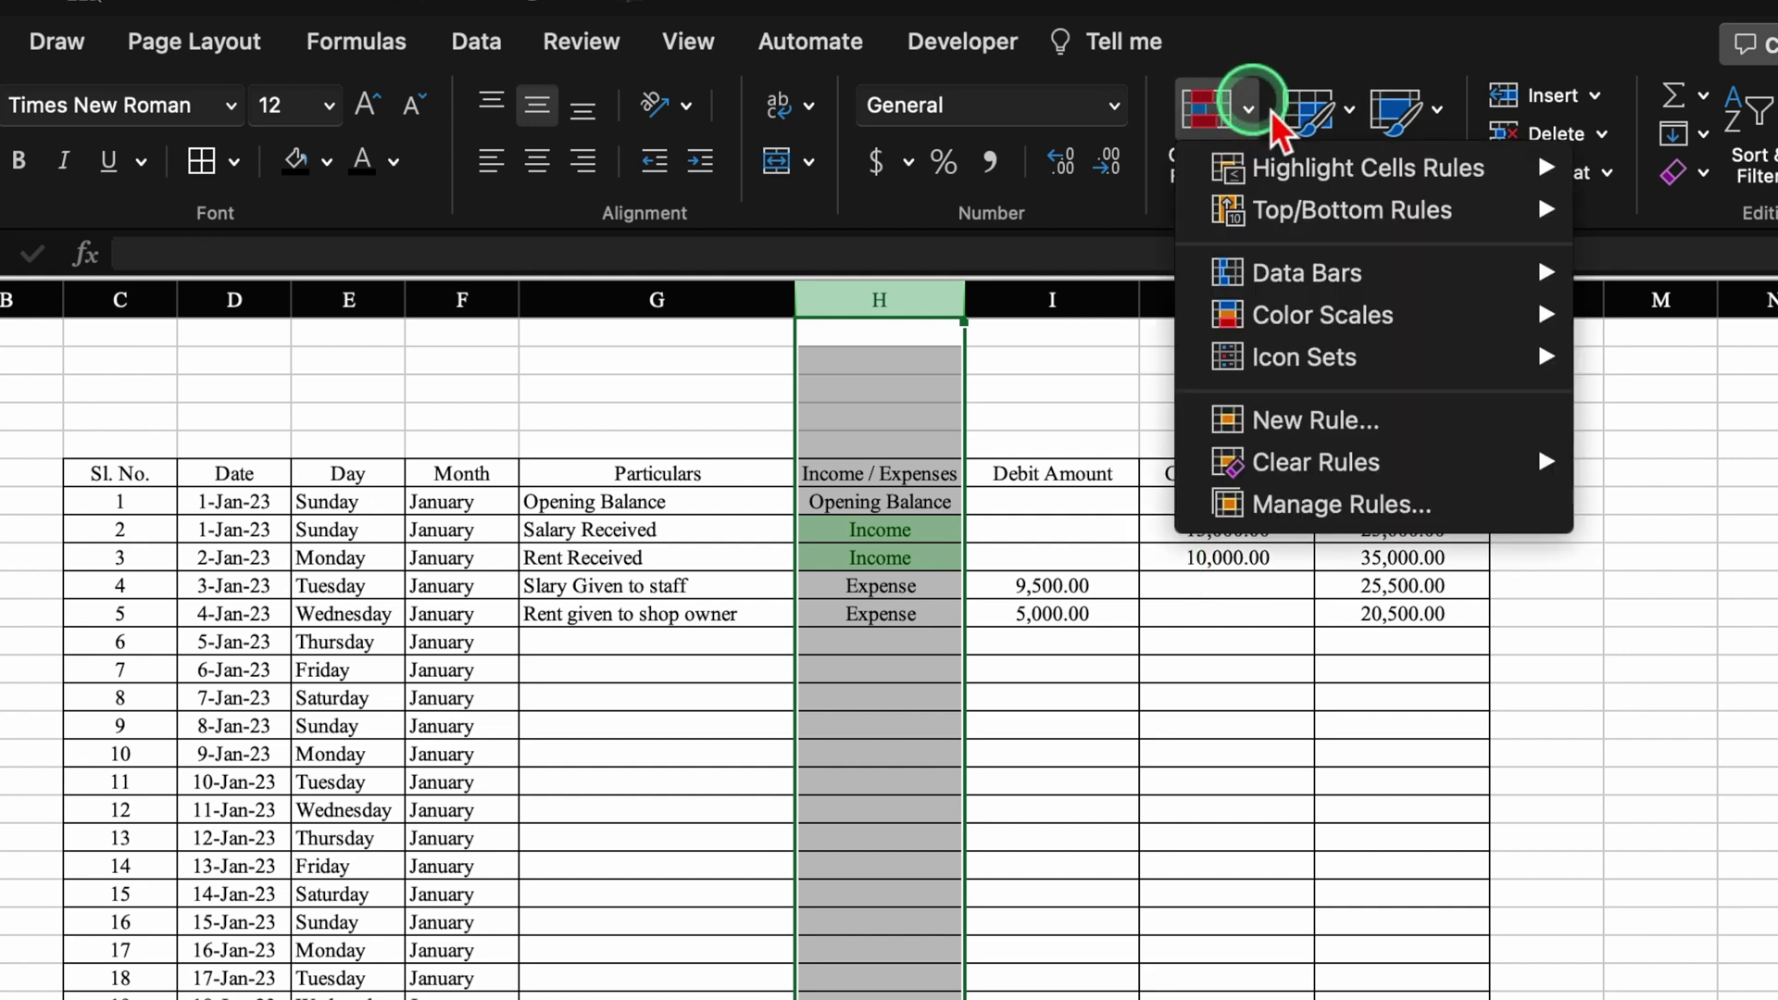
pyautogui.moveTo(1309, 171)
pyautogui.click(1753, 304)
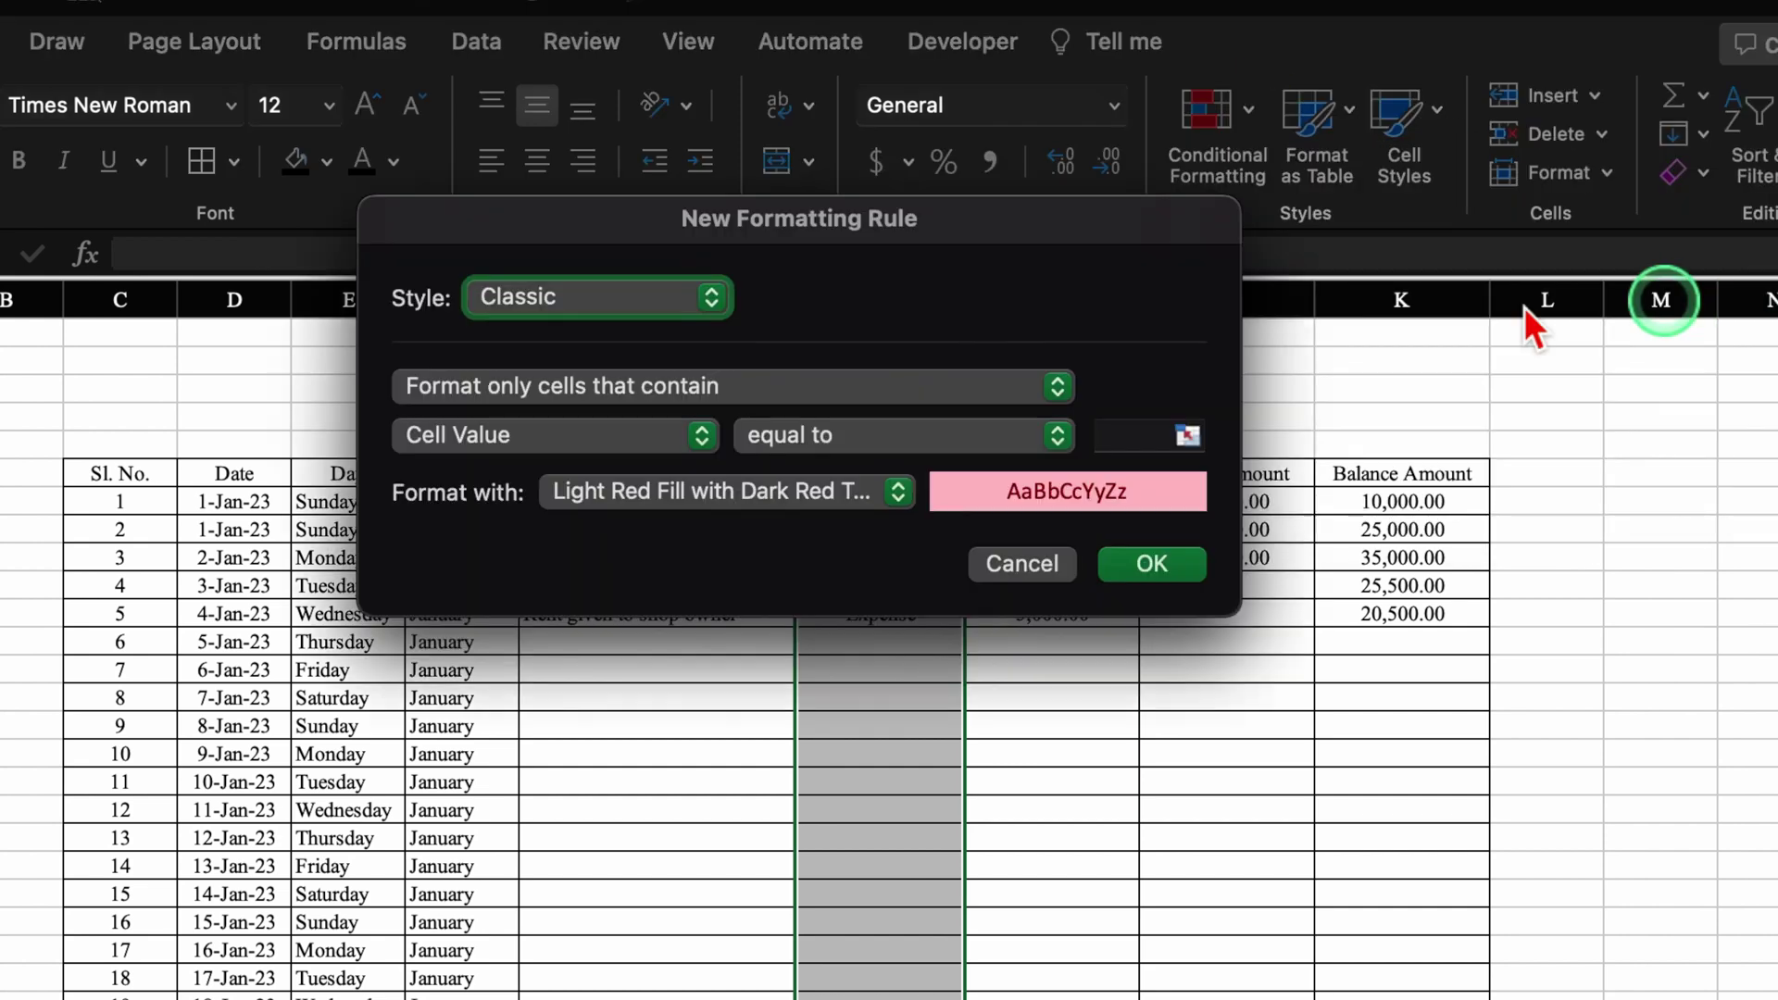
pyautogui.click(1331, 700)
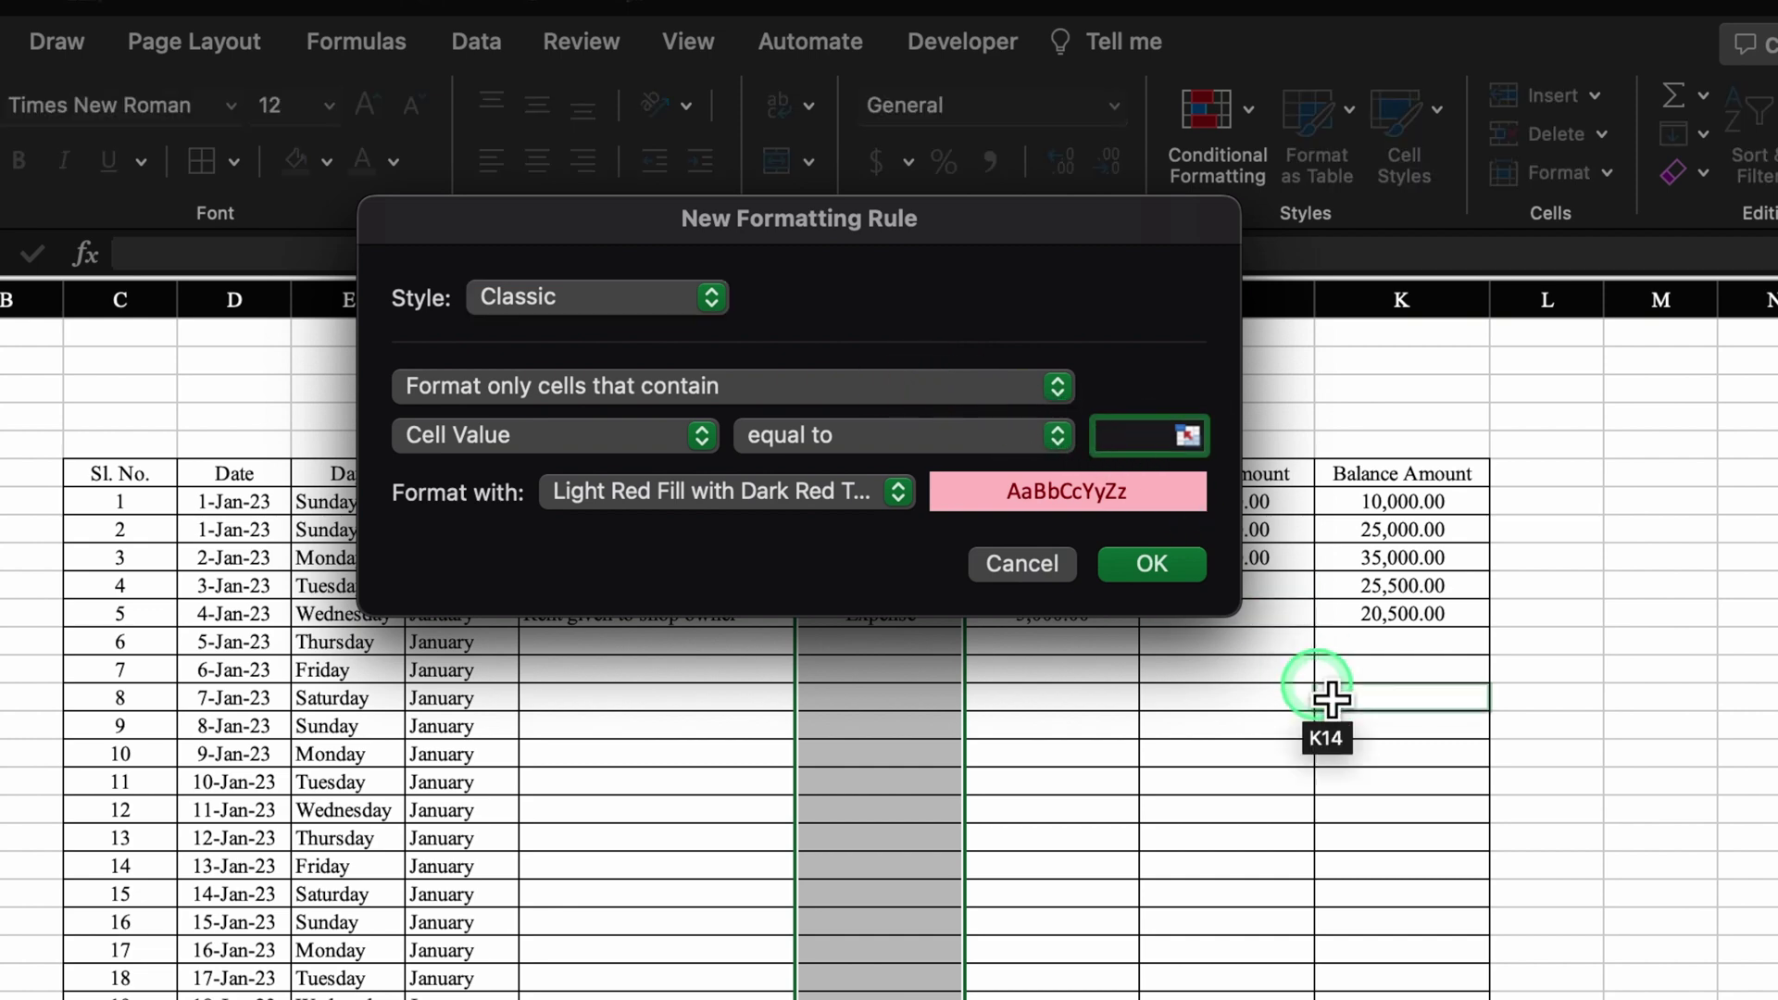
pyautogui.write('E')
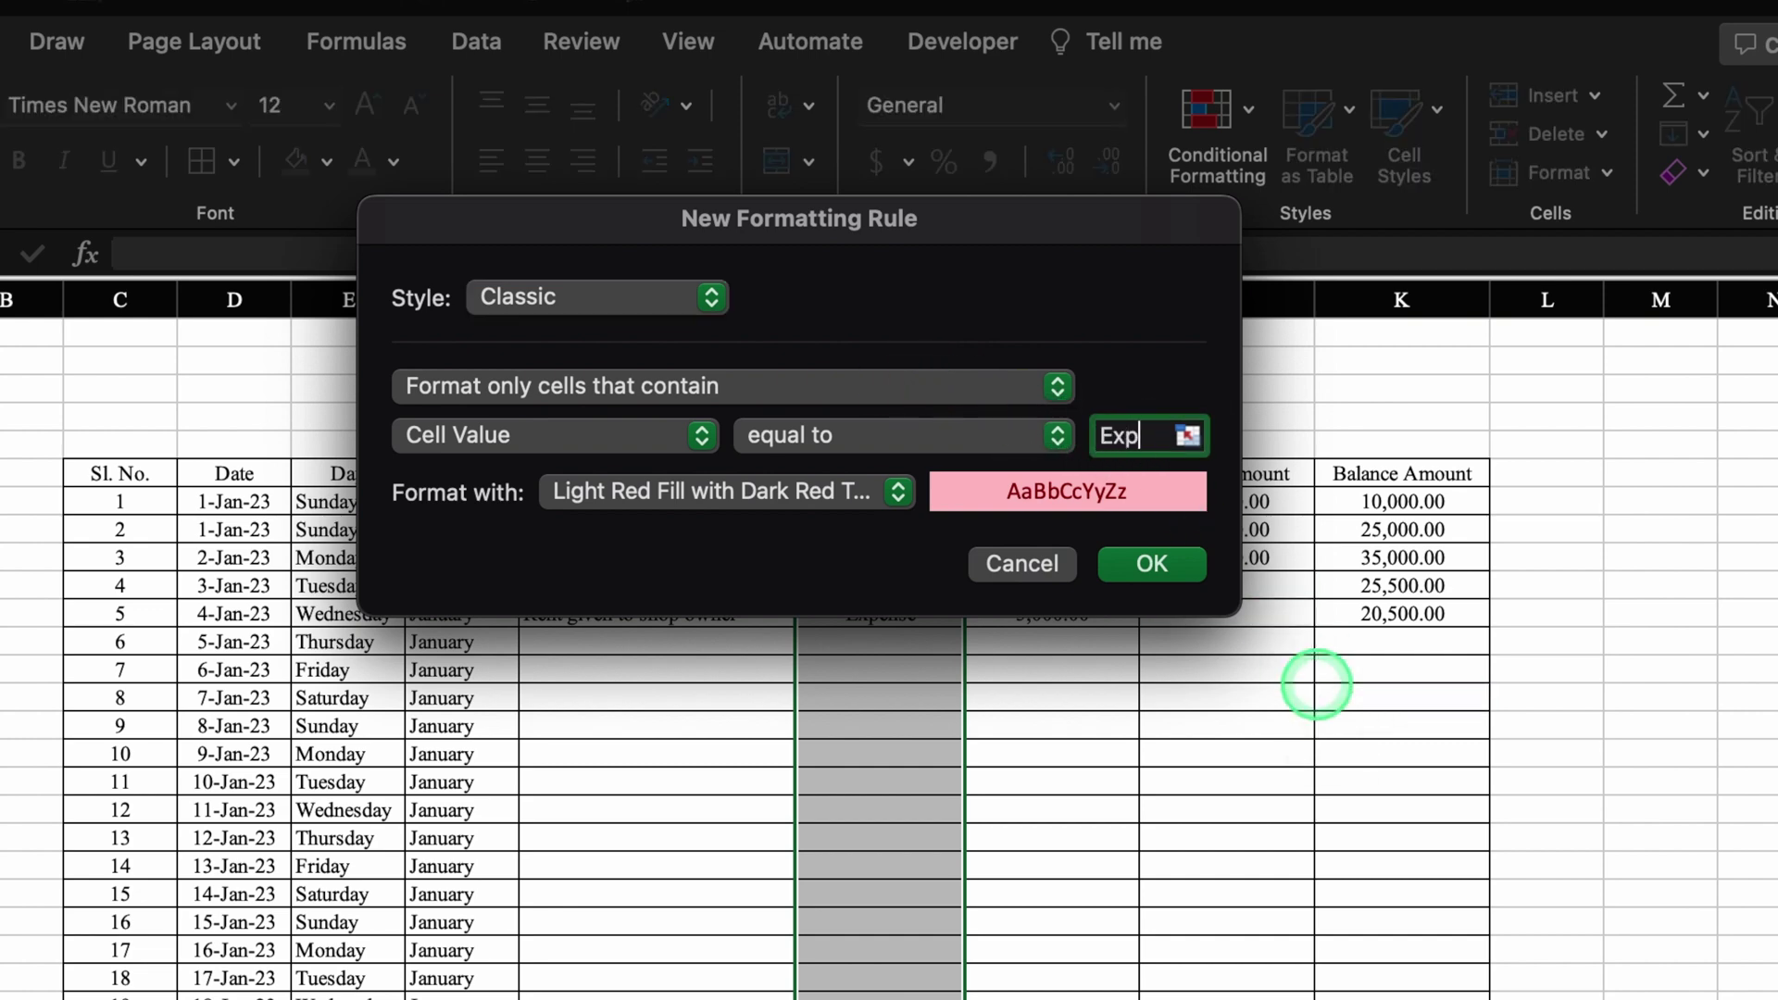
pyautogui.click(1158, 556)
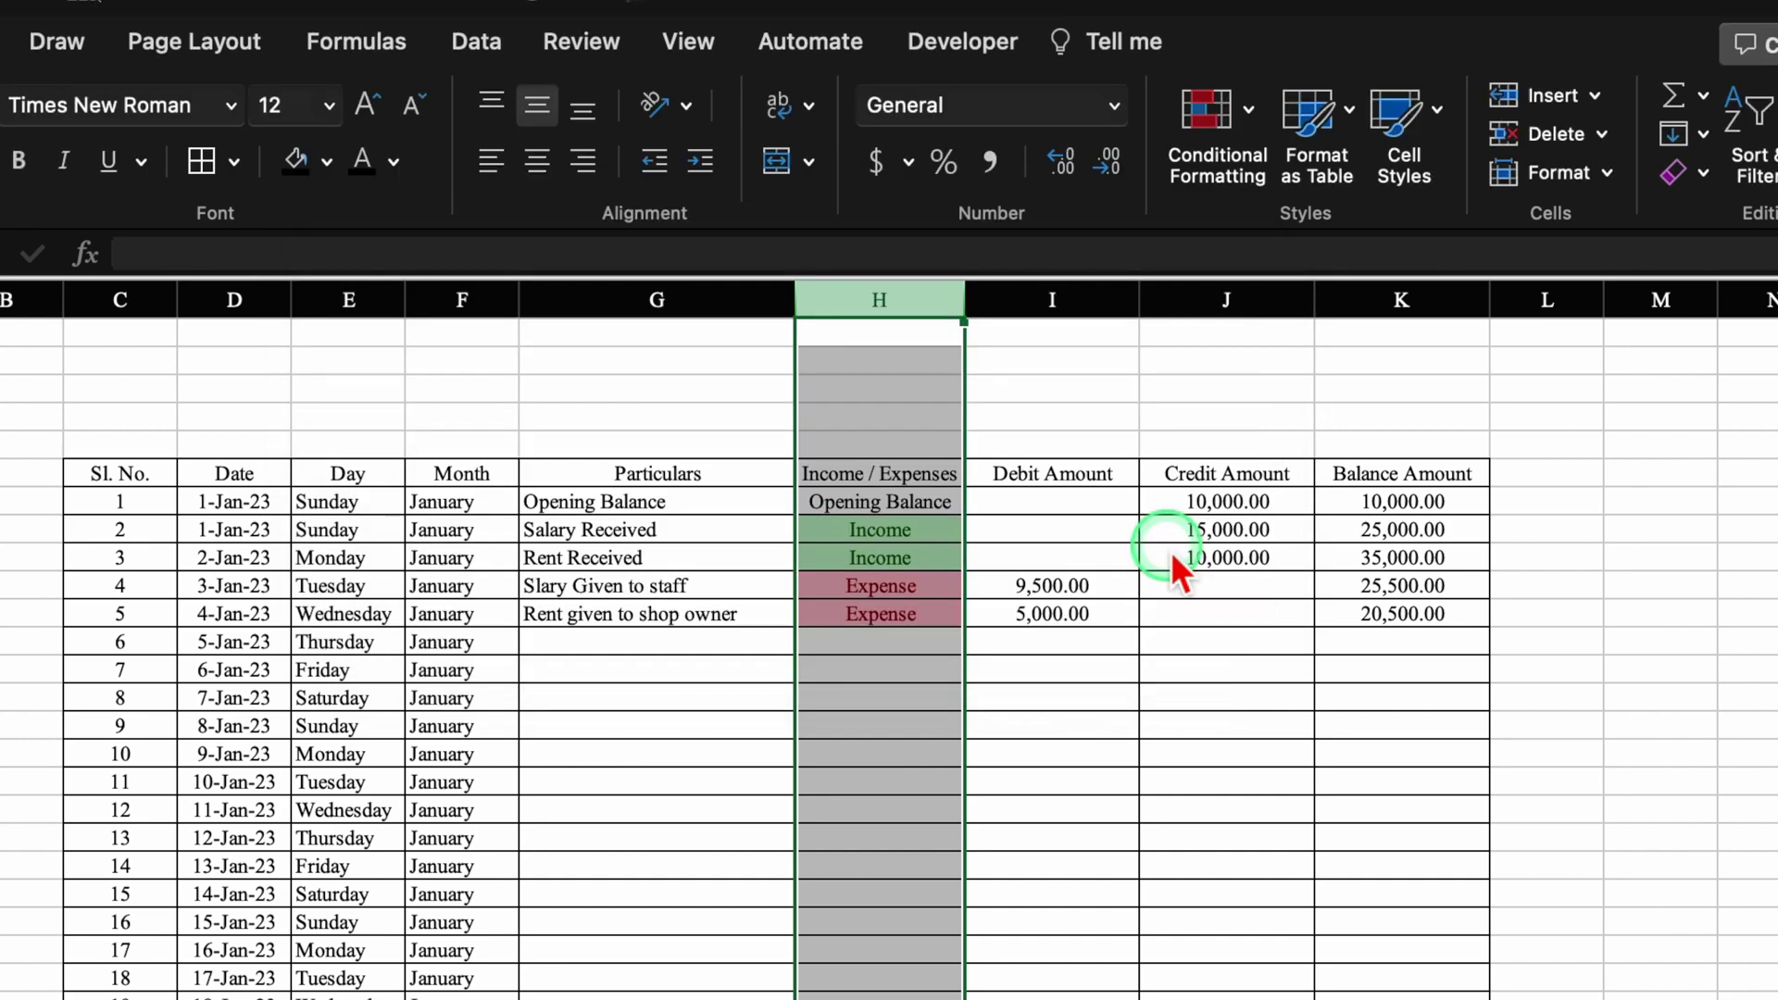
# Start another highlight rule on column H for cell values equal to Opening Balance
pyautogui.click(1249, 109)
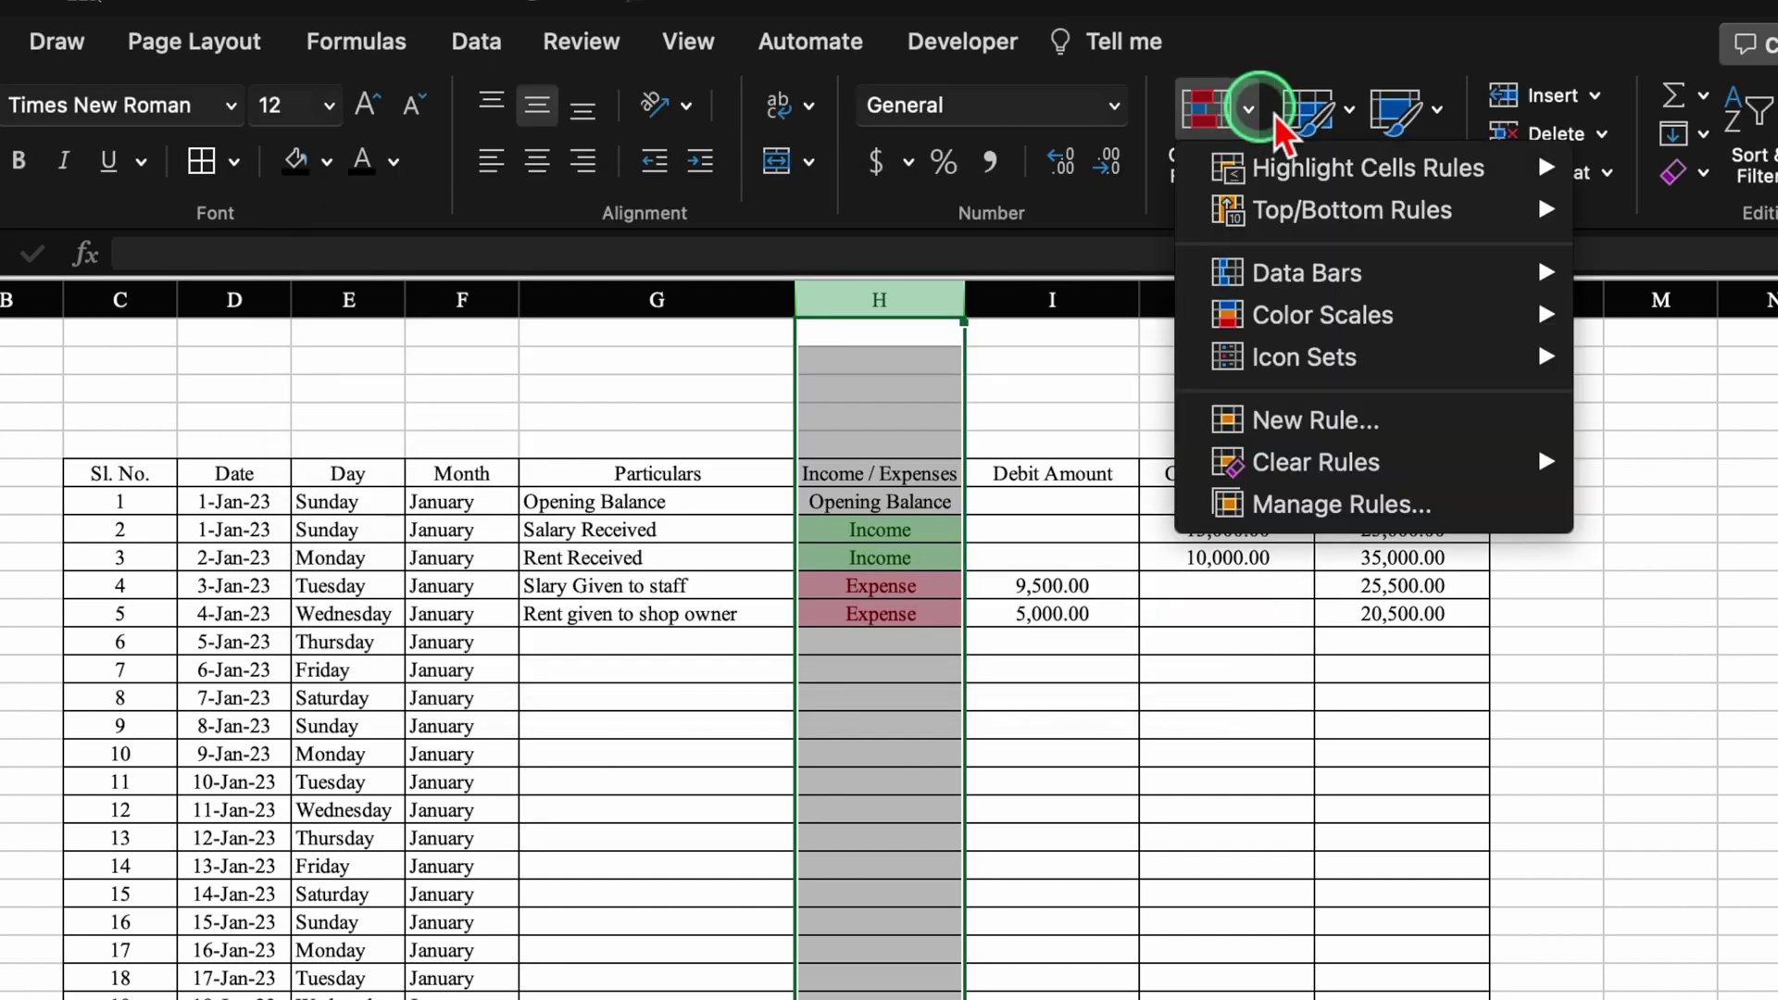
pyautogui.click(1765, 298)
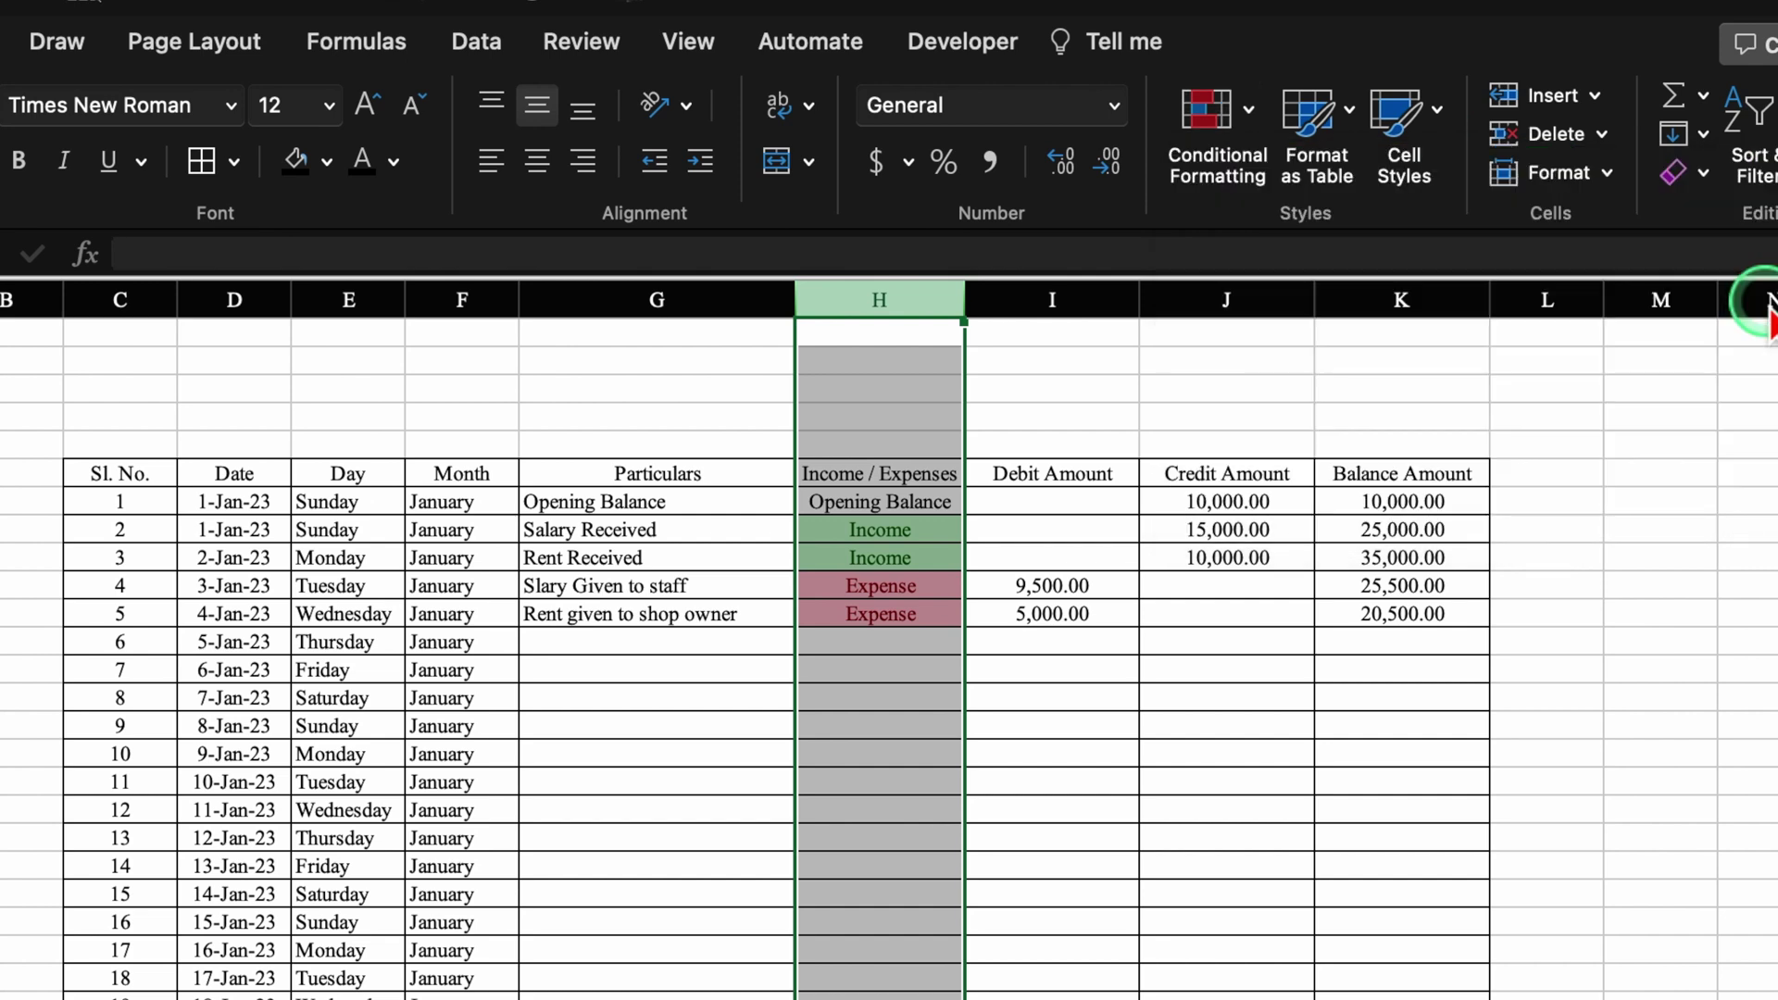
pyautogui.click(1226, 759)
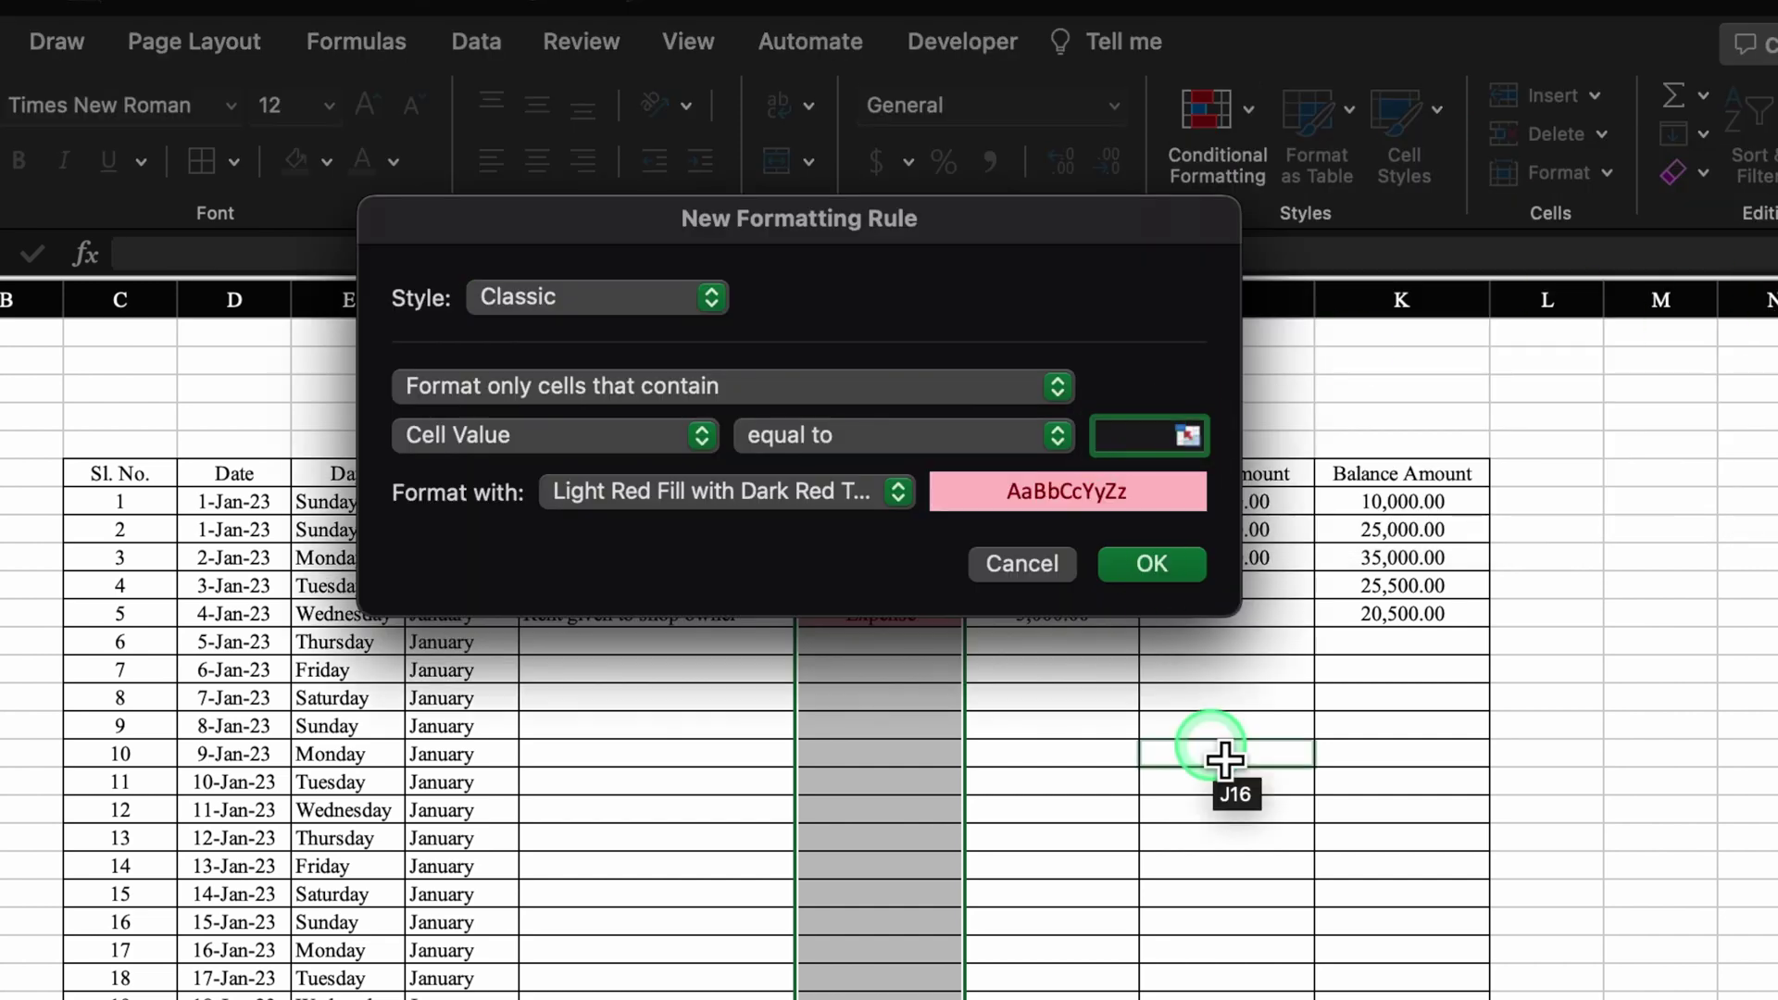
pyautogui.write('0')
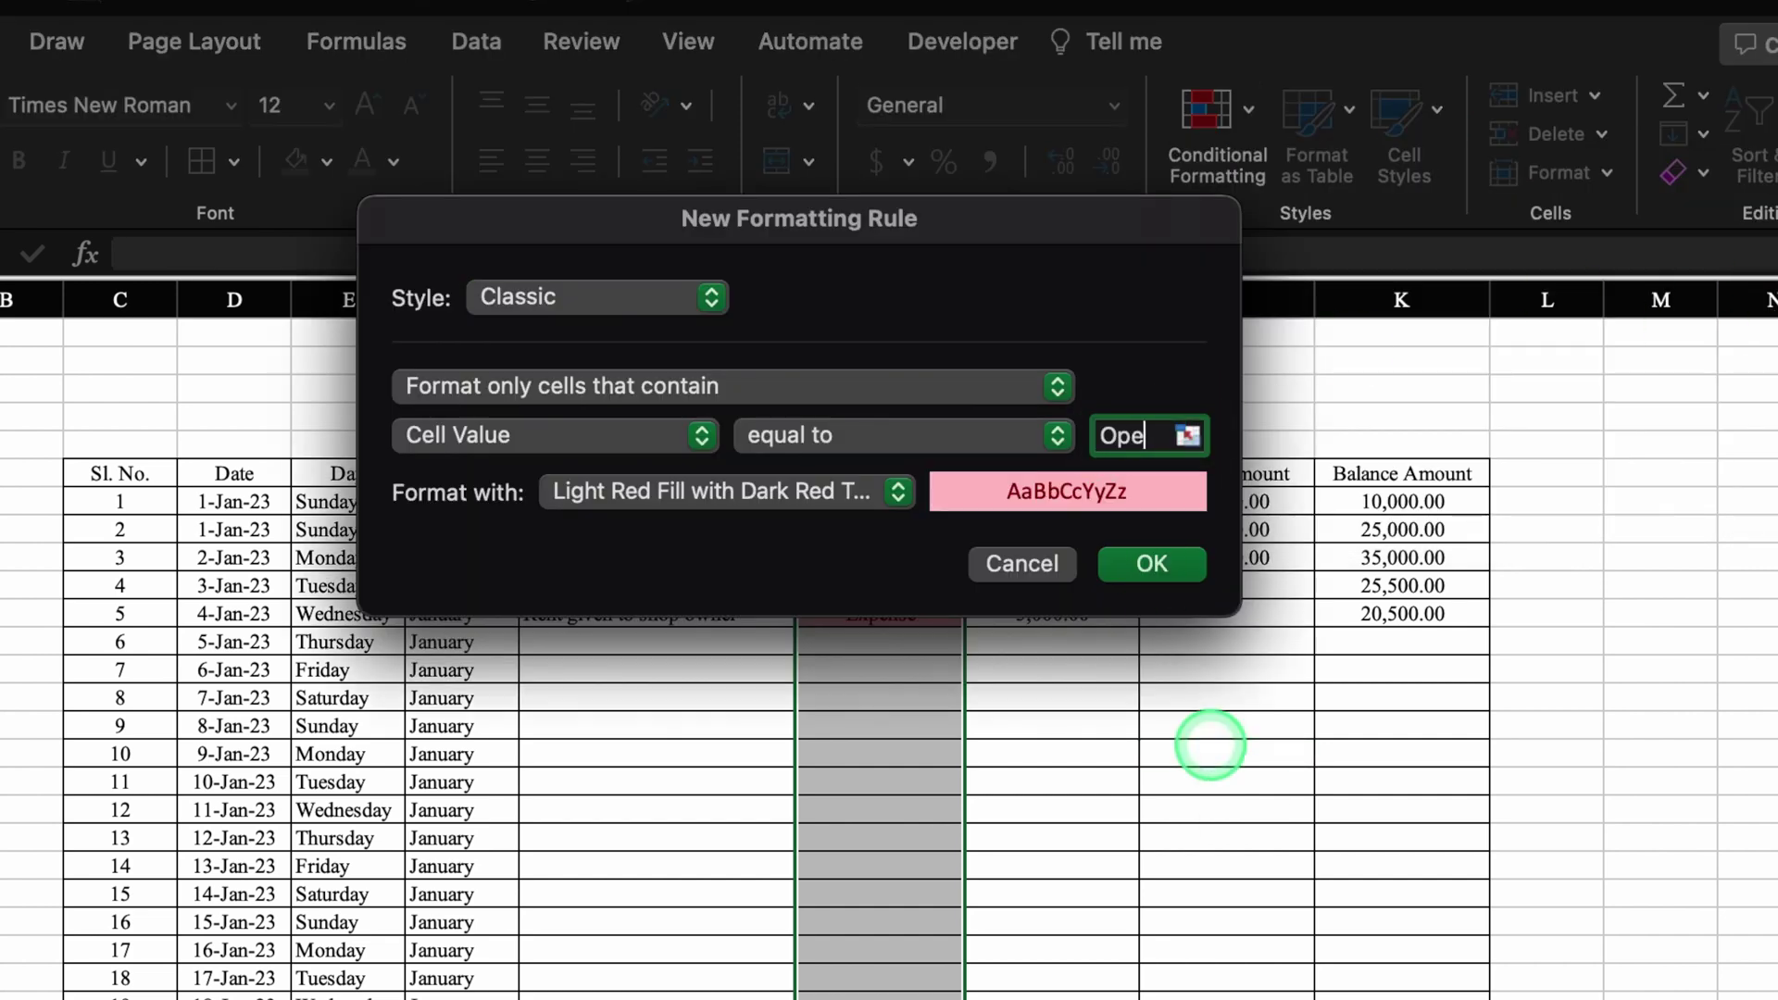
pyautogui.write('alance')
# Give the Opening Balance rule on column H a custom format with a standard purple background fill
pyautogui.click(895, 492)
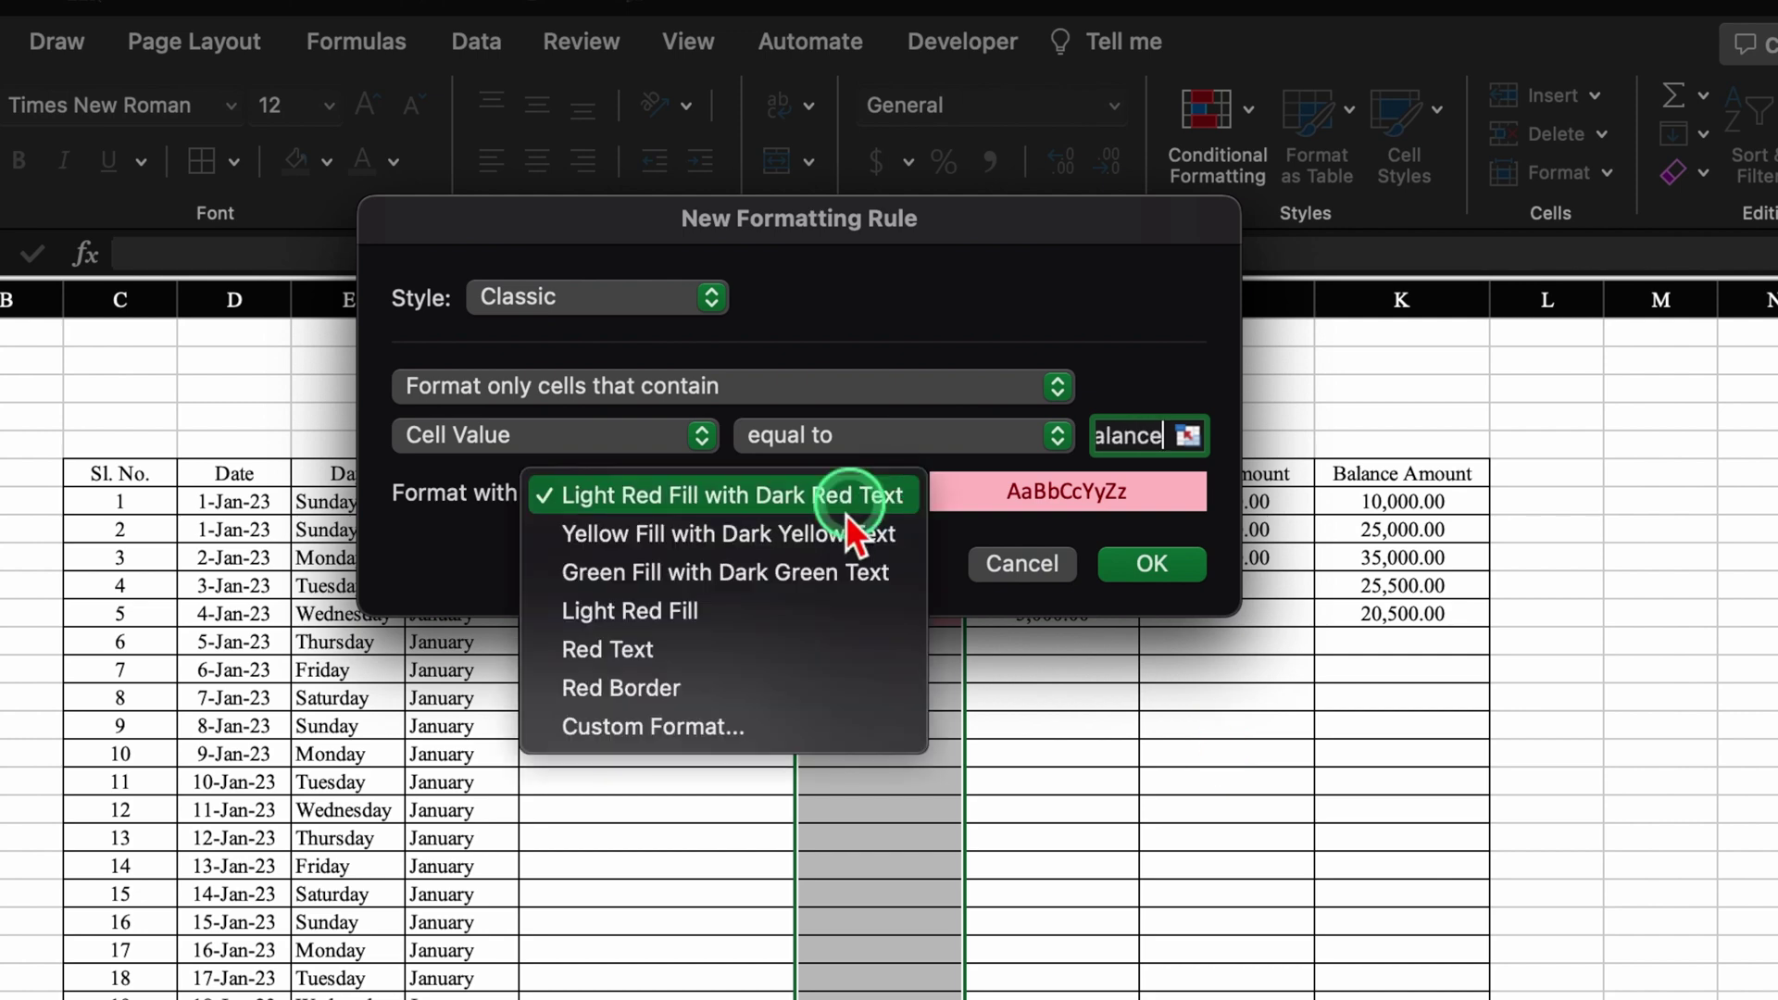
pyautogui.click(720, 739)
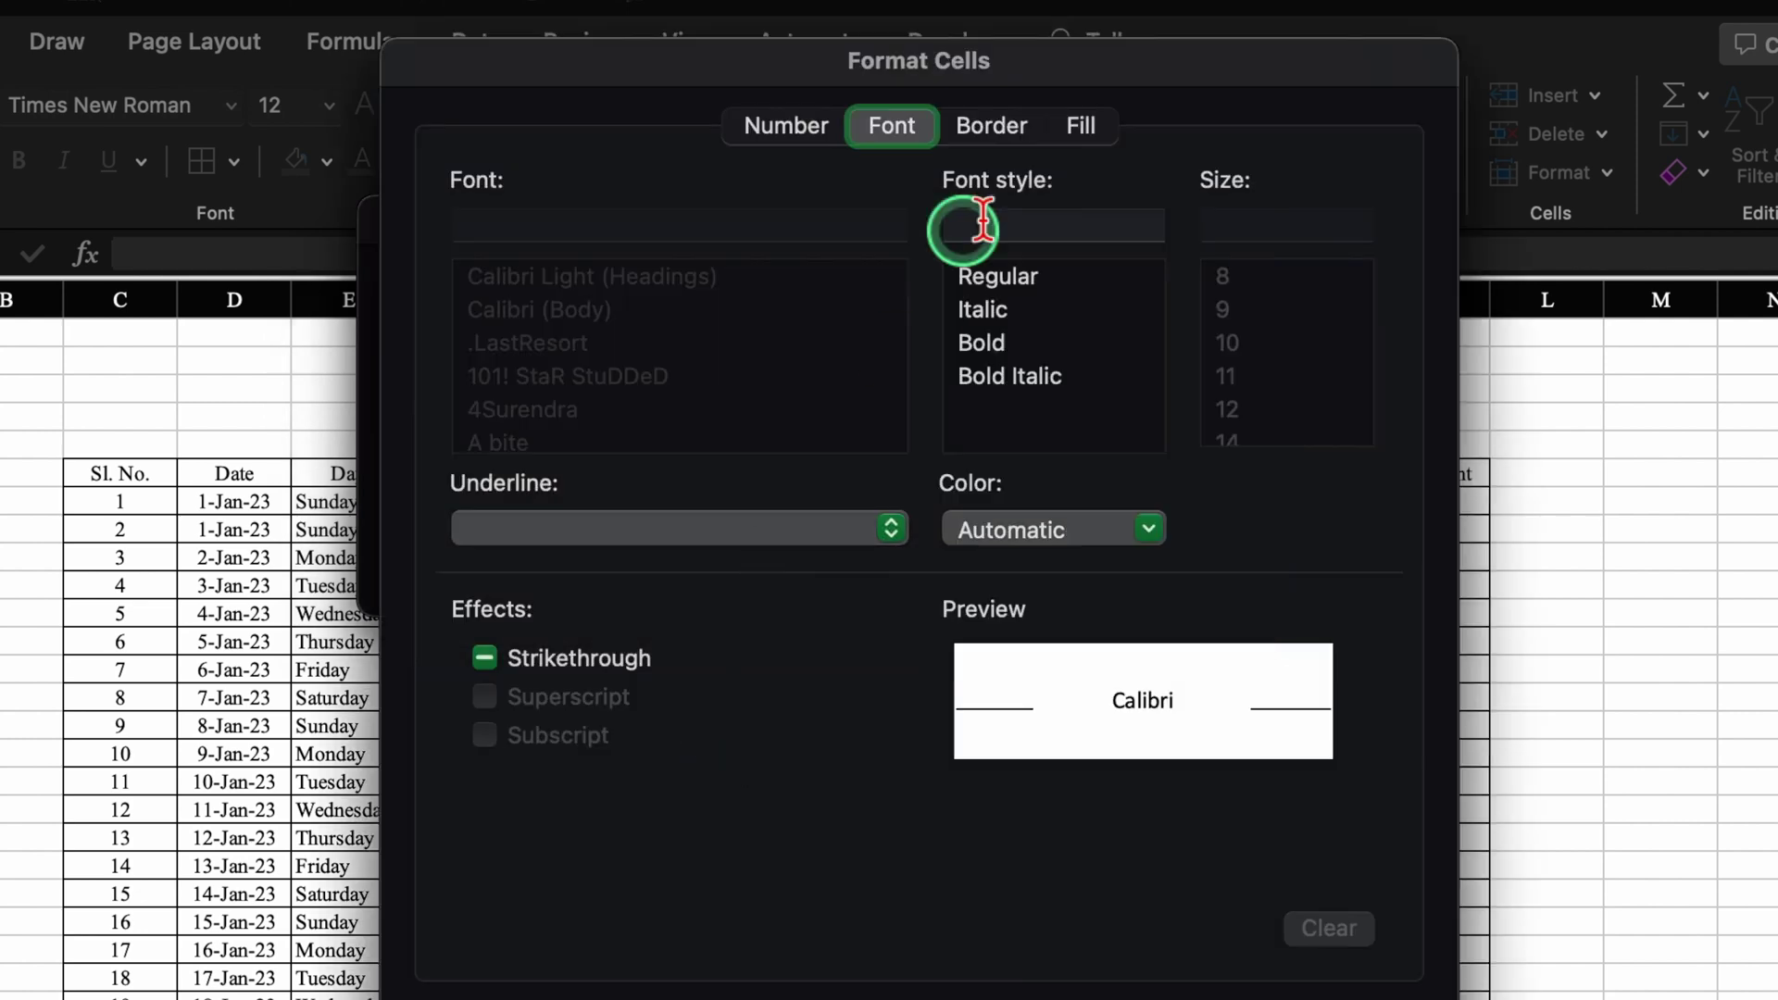
pyautogui.click(1084, 124)
pyautogui.click(824, 235)
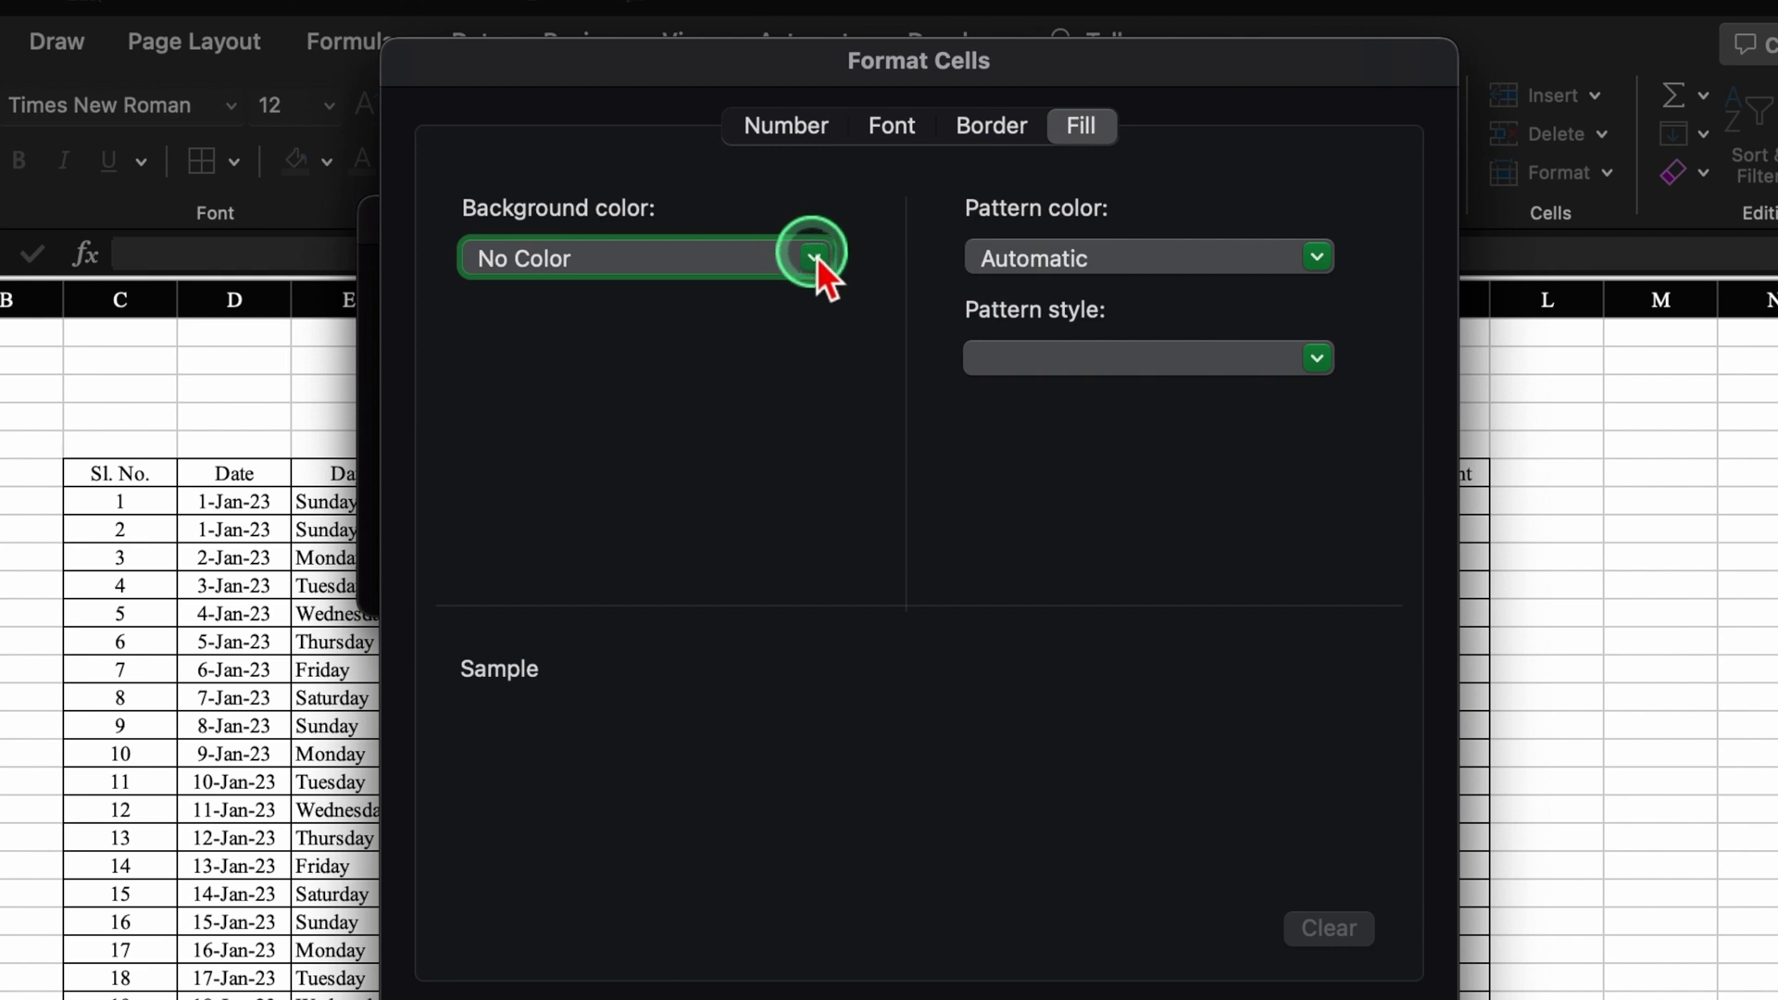
pyautogui.click(778, 652)
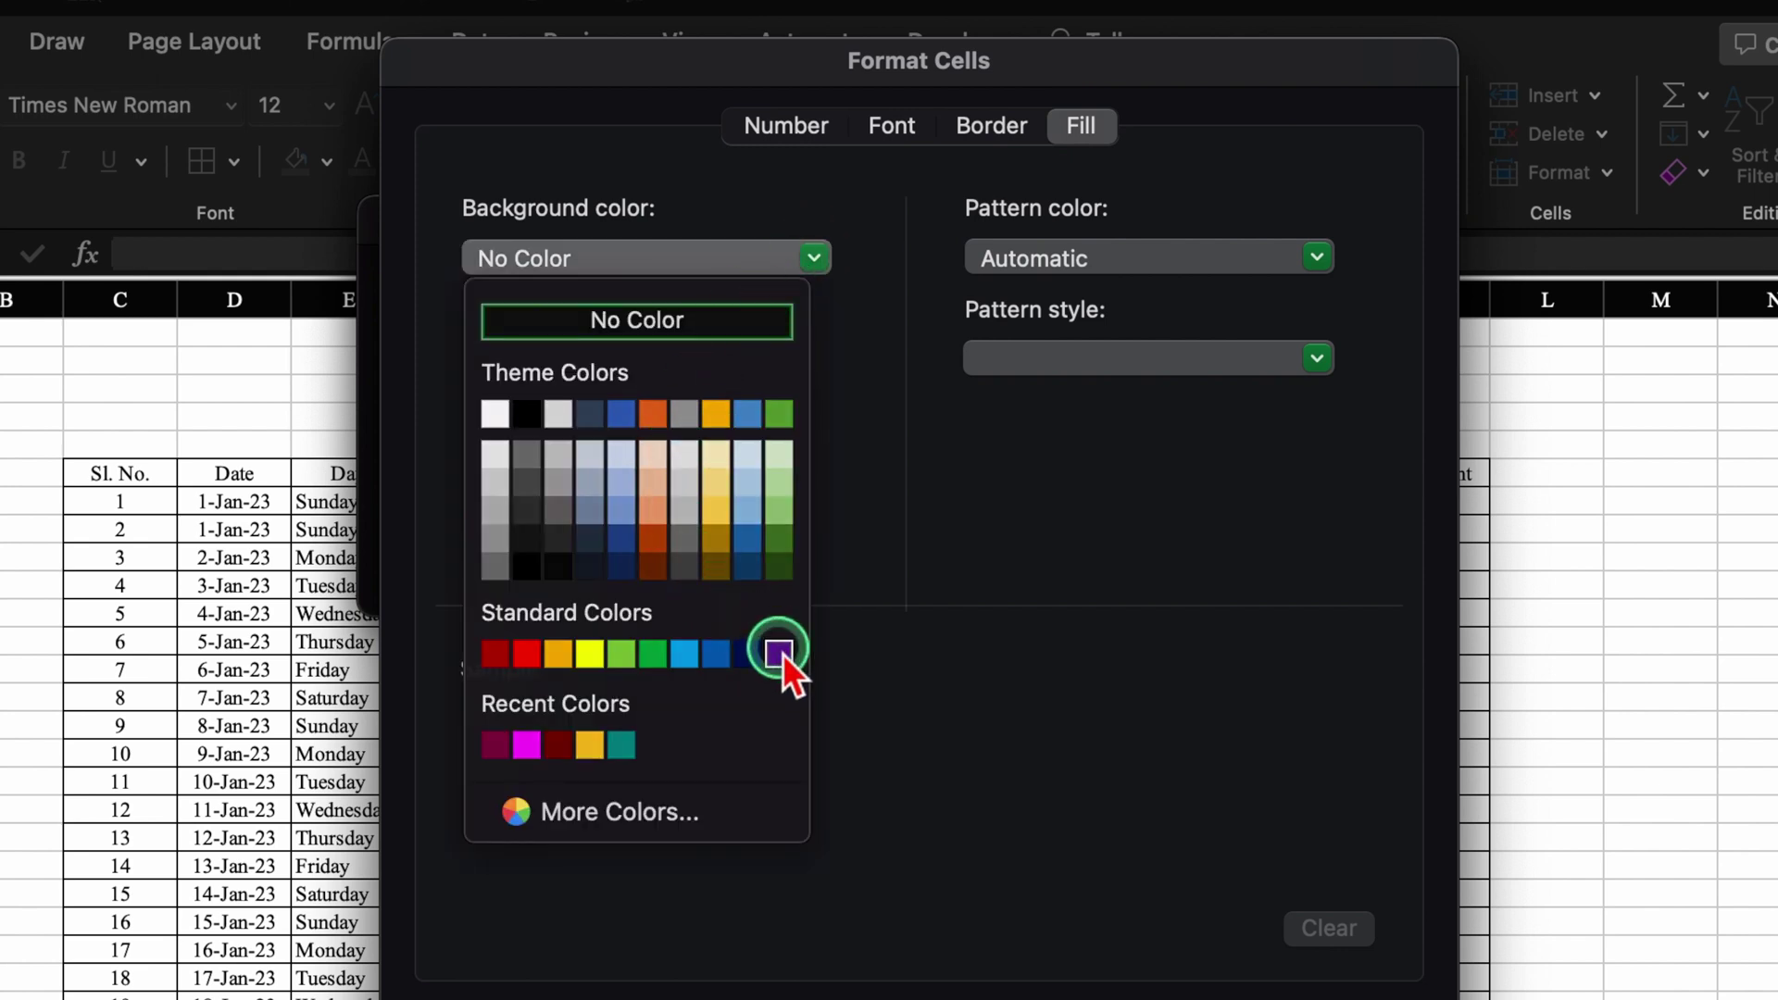
# Set the Opening Balance rule's font to bold yellow and apply the rule to column H
pyautogui.click(912, 130)
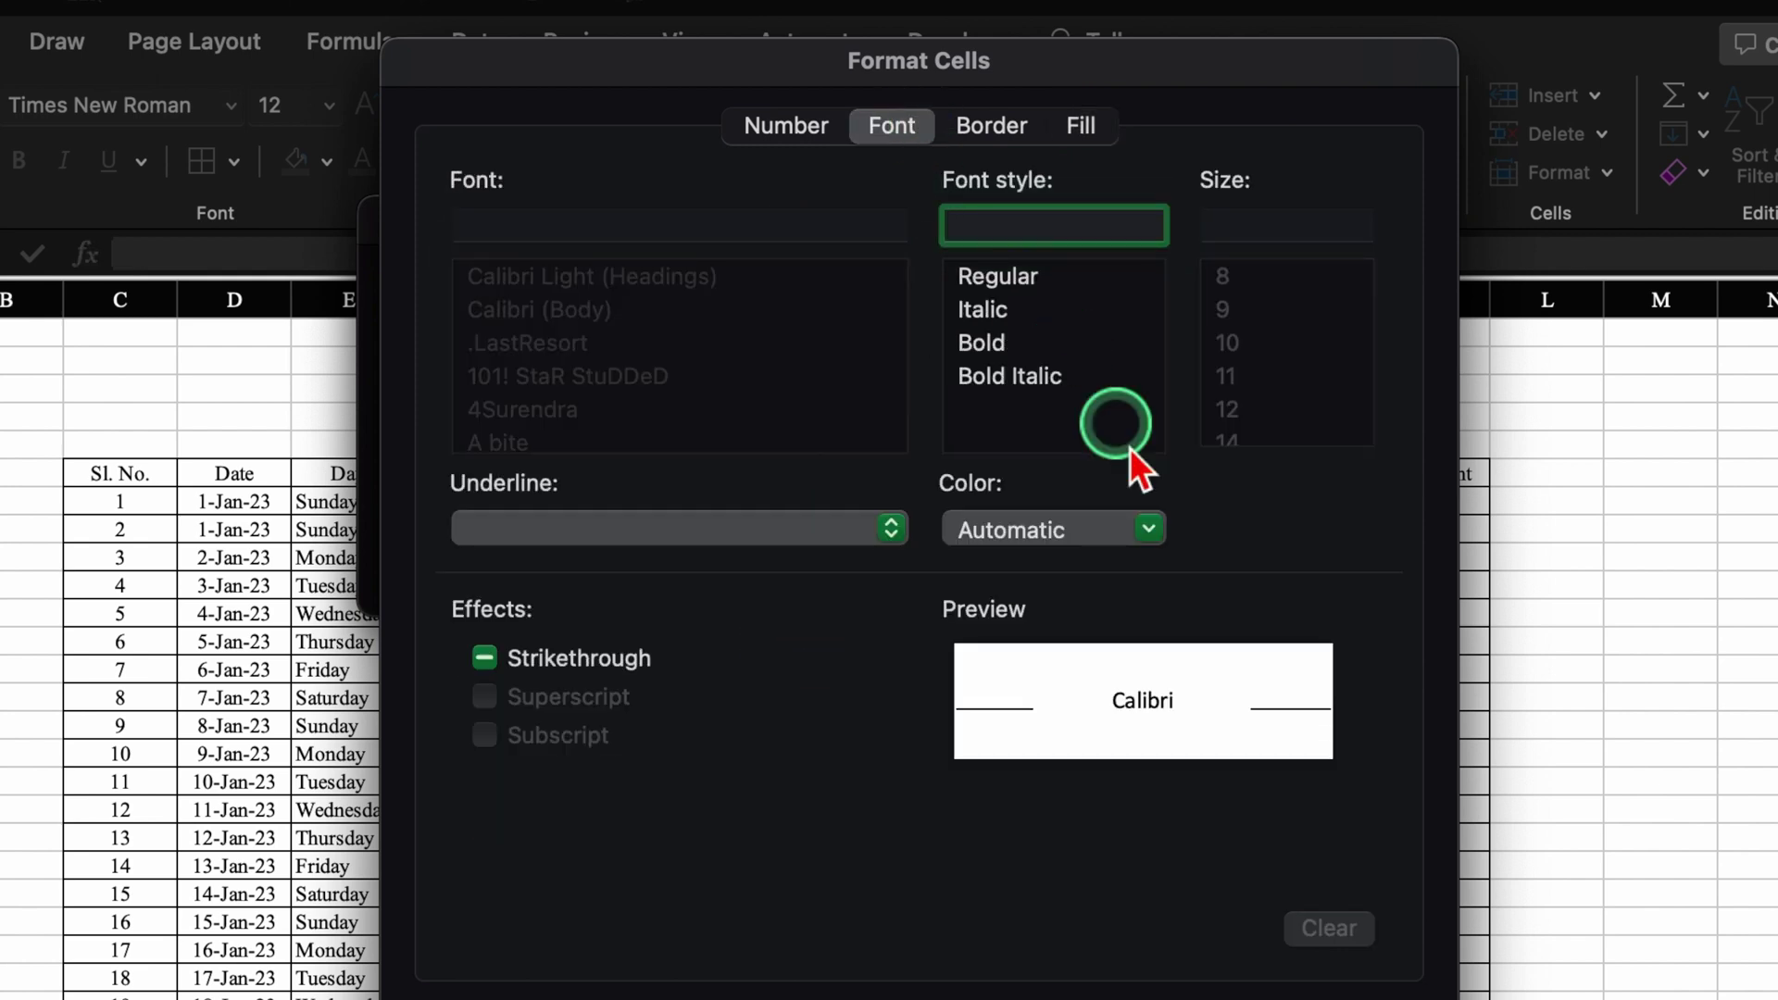
pyautogui.click(1149, 528)
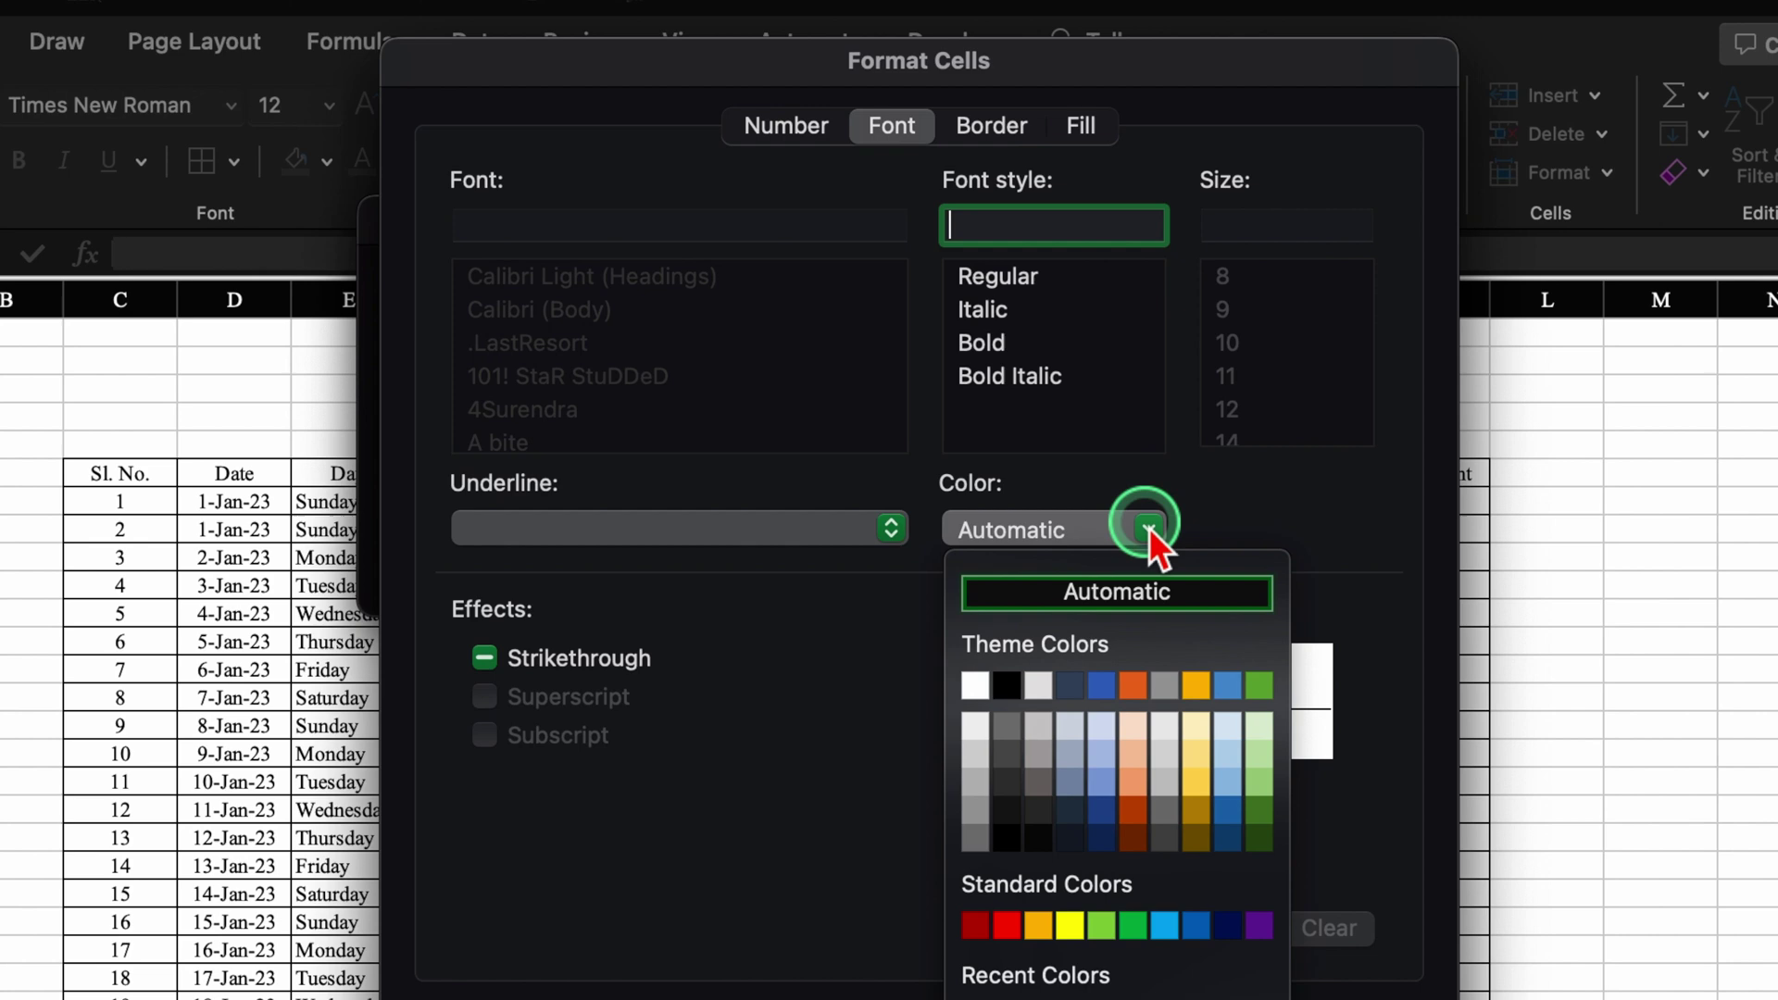
pyautogui.click(1069, 926)
pyautogui.click(980, 342)
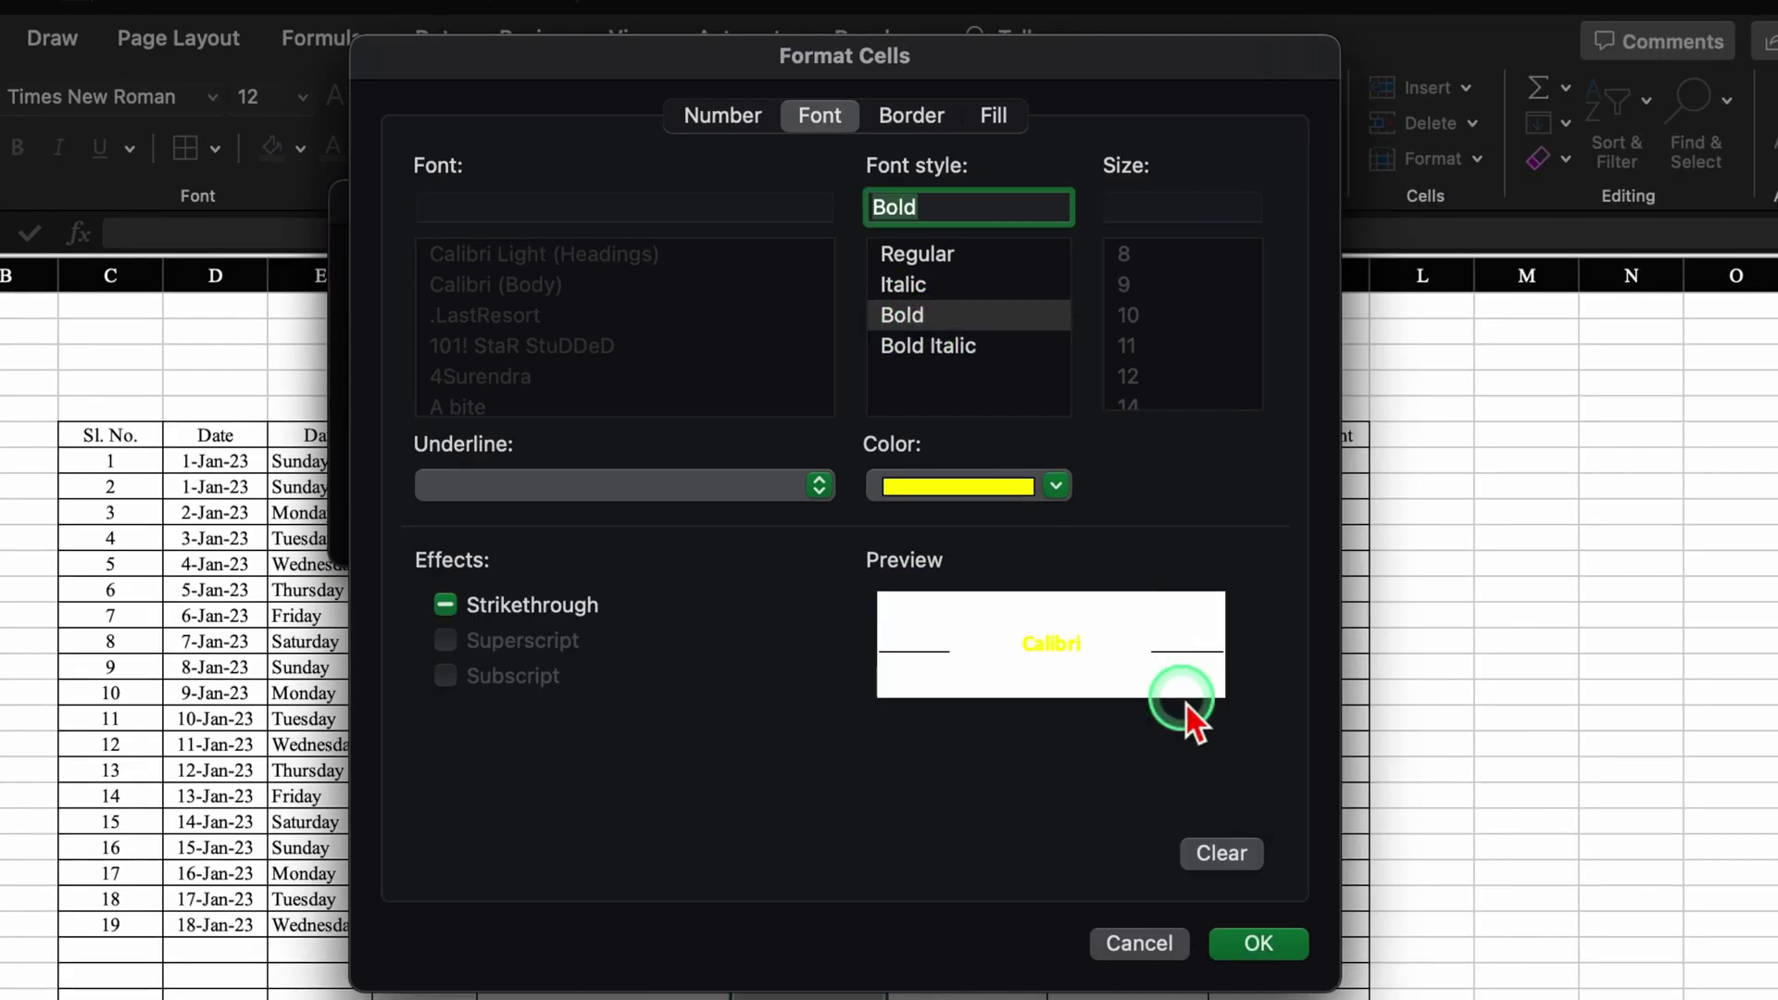
pyautogui.click(1259, 943)
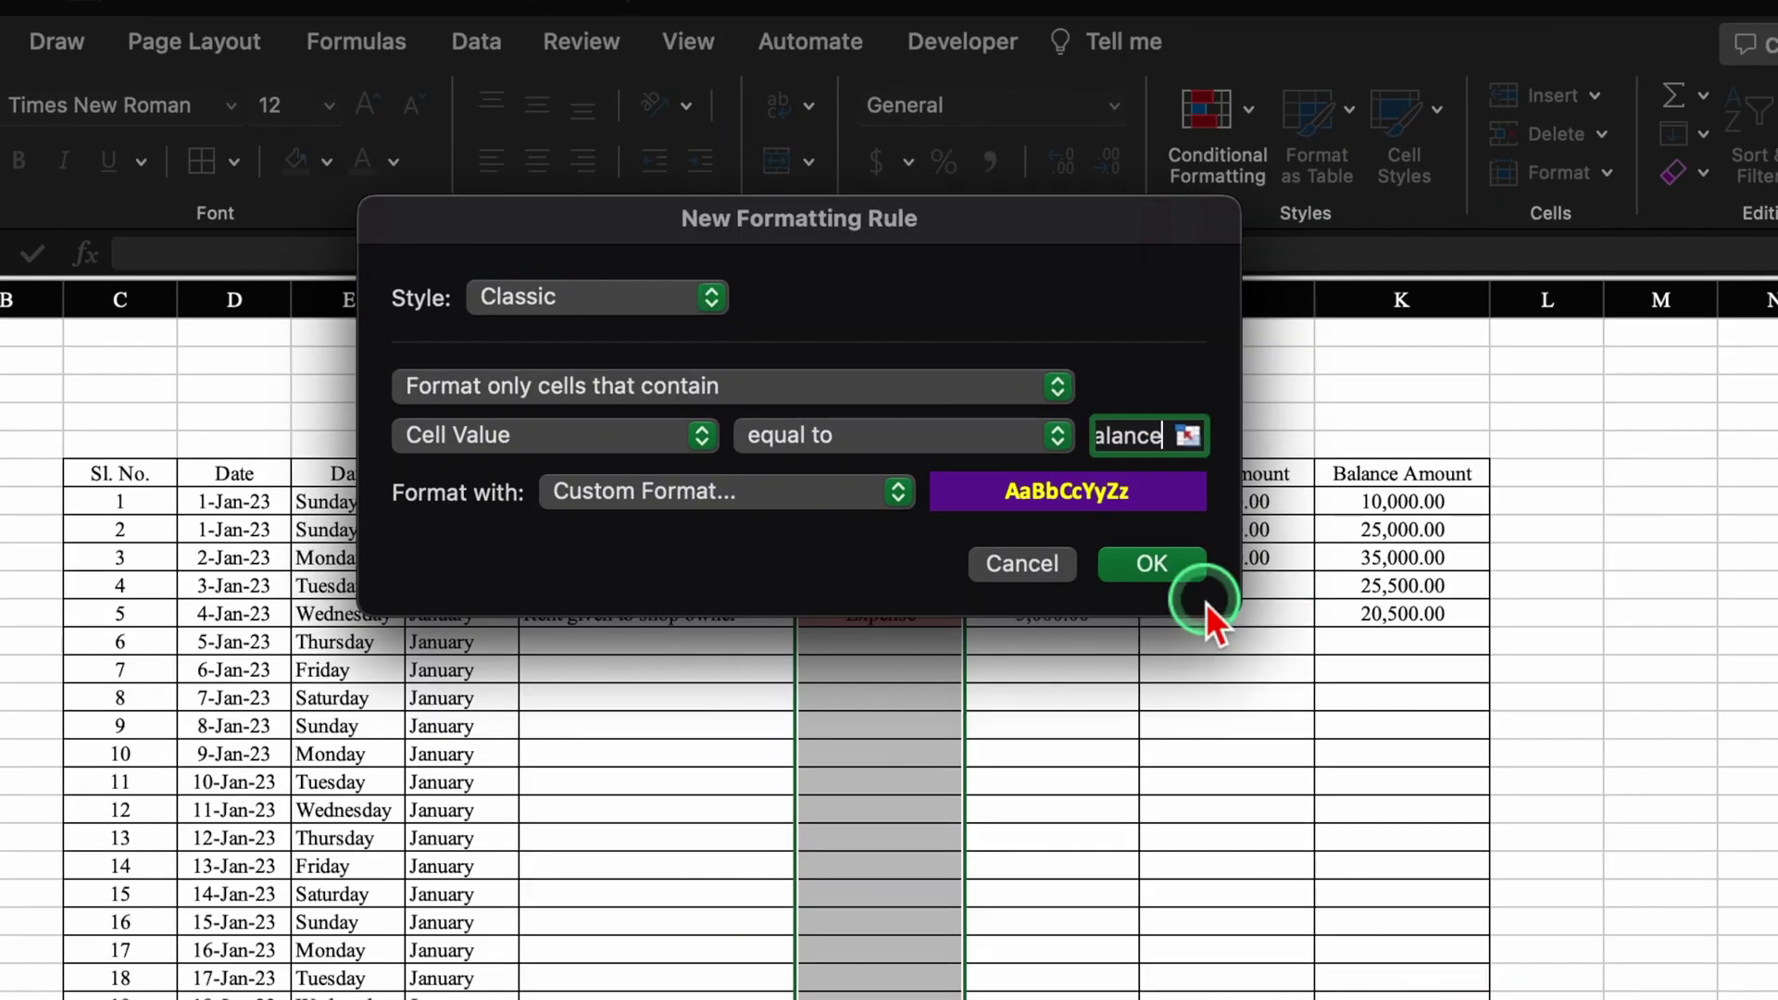
pyautogui.click(1158, 565)
pyautogui.click(1699, 590)
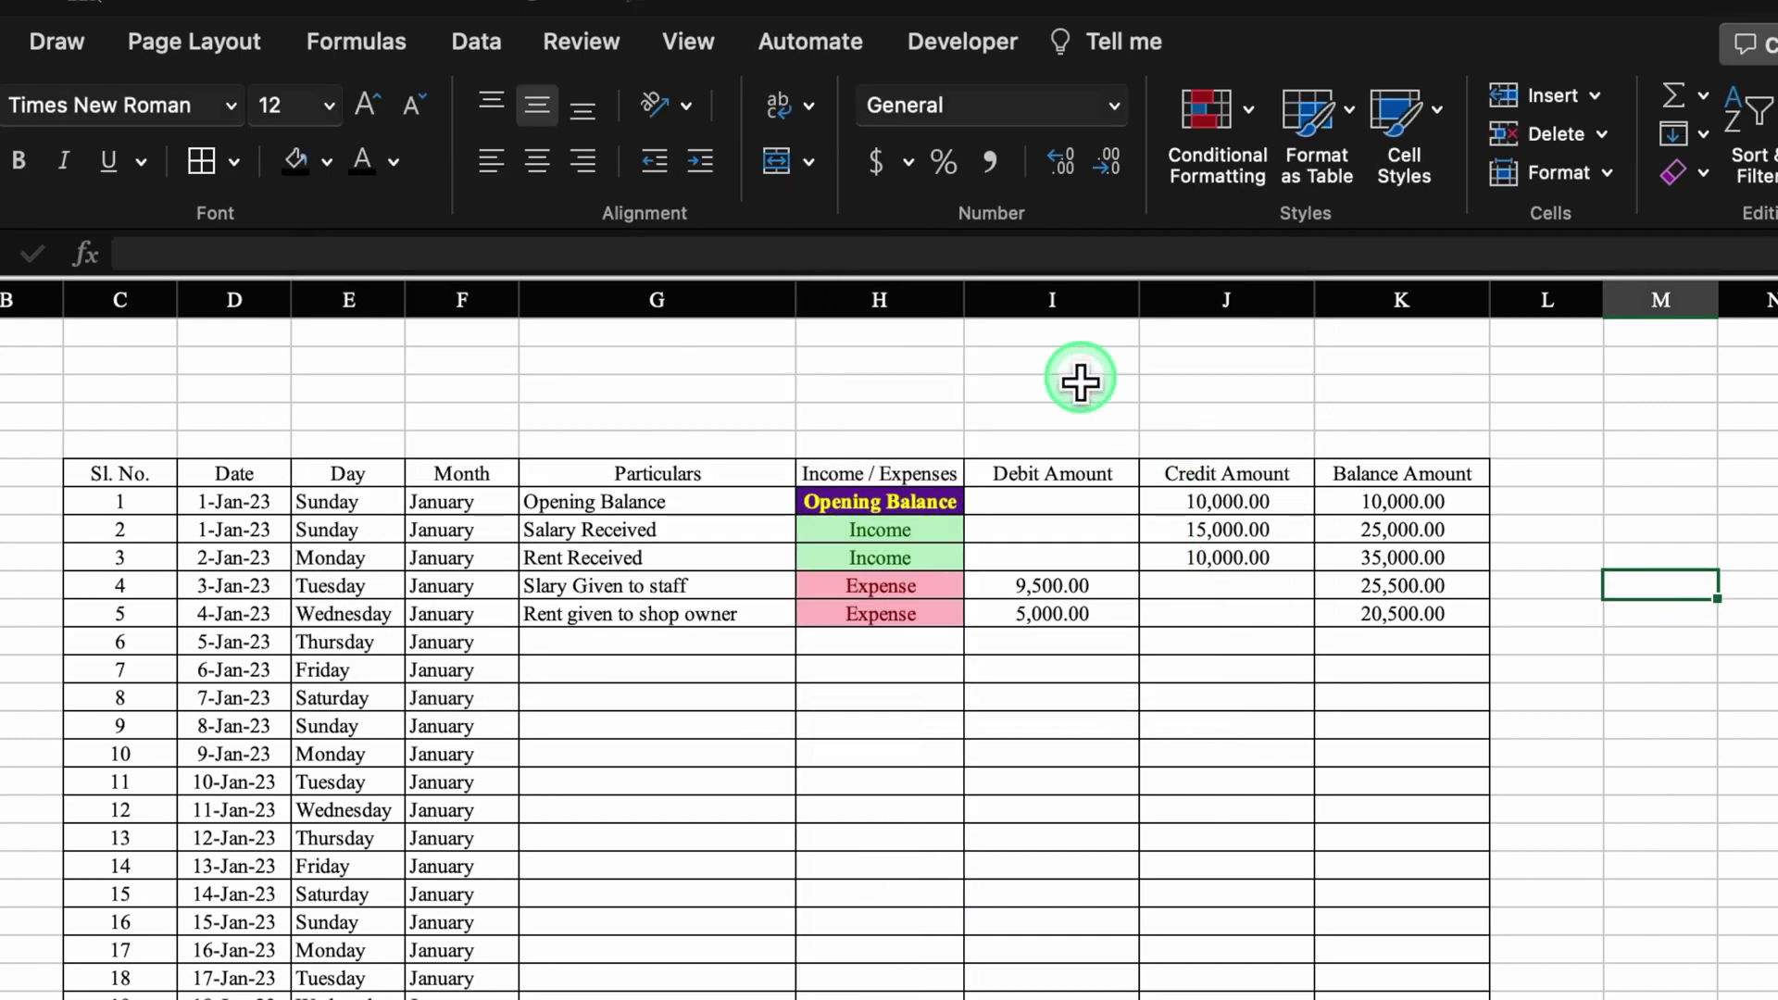
# Widen column H slightly and convert the range C6:K33 into a table with headers
pyautogui.moveTo(965, 300); pyautogui.dragTo(992, 301)
pyautogui.click(349, 445)
pyautogui.click(120, 480)
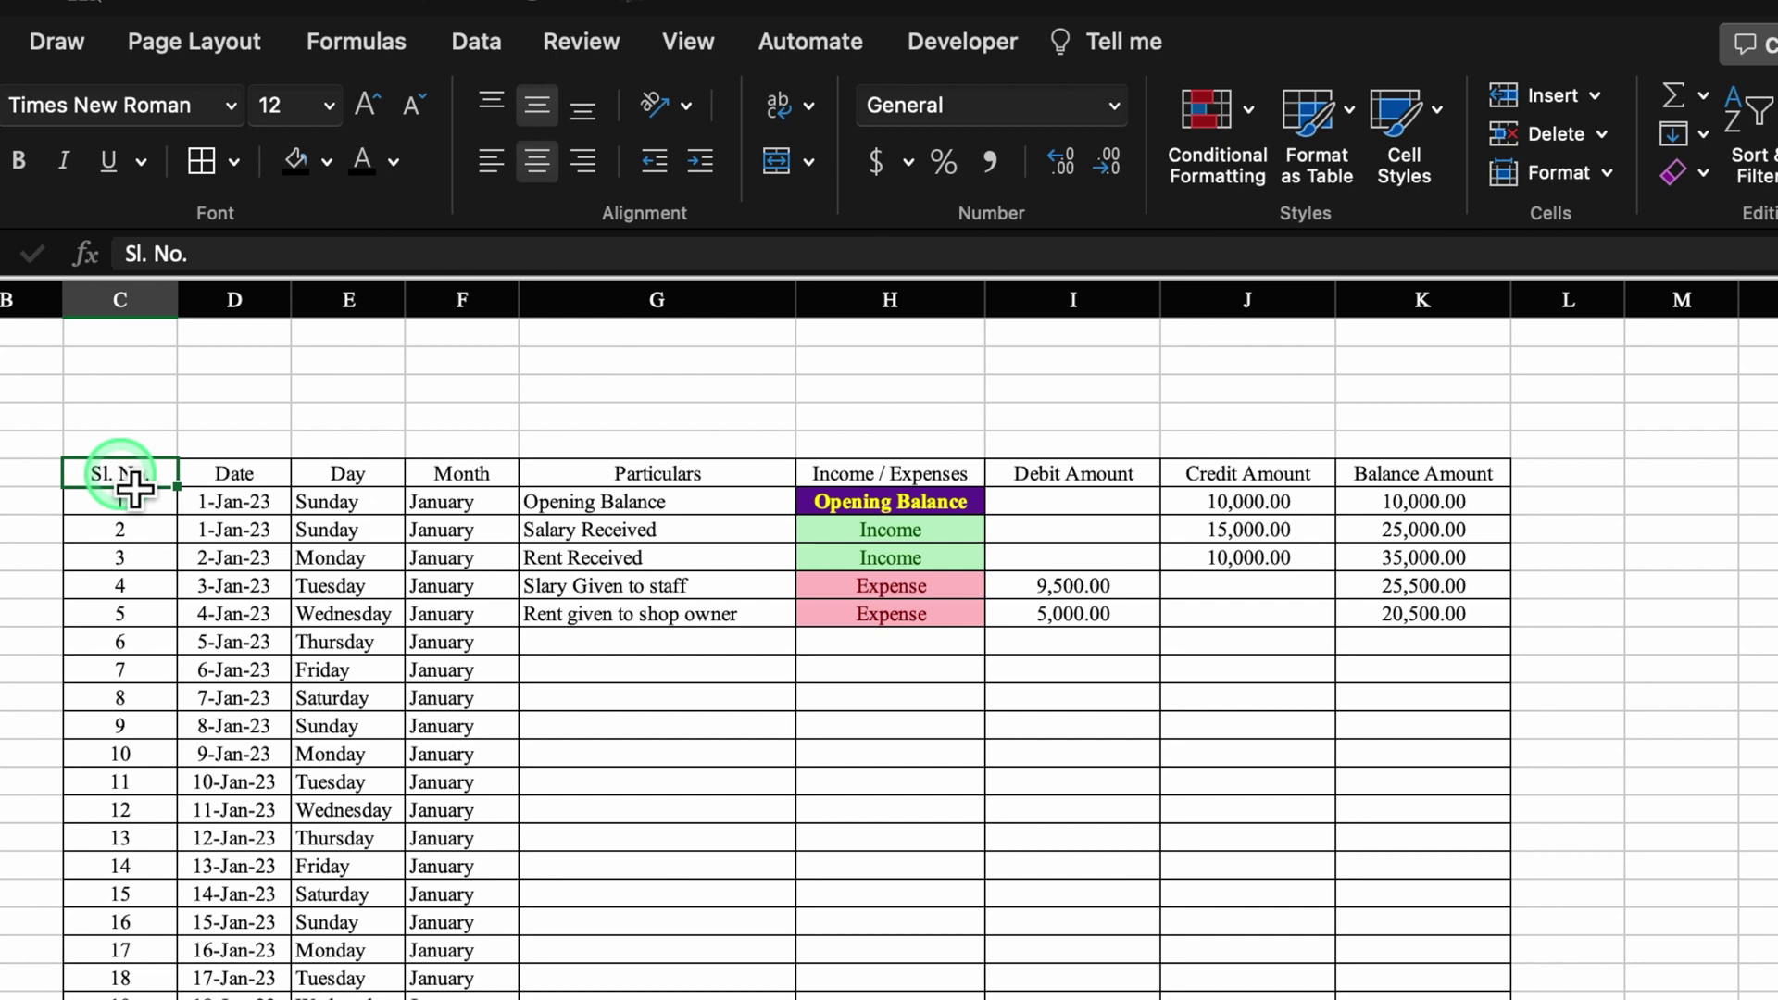
pyautogui.press('super+a')
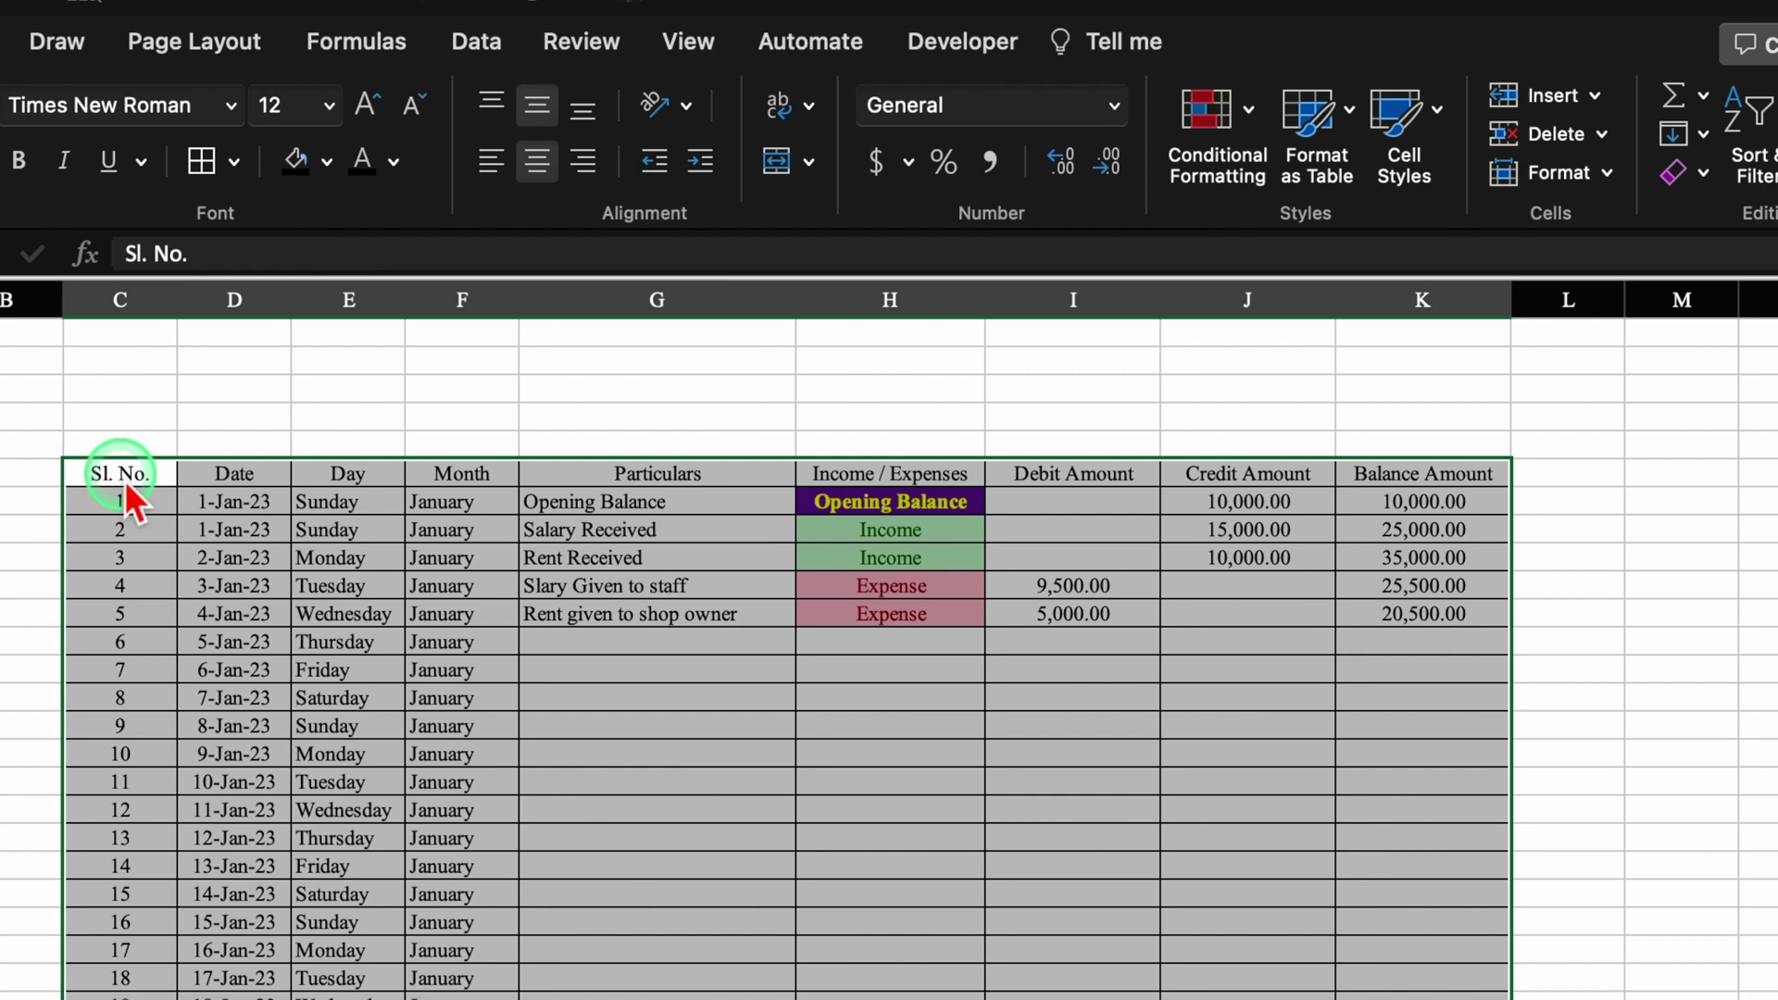
pyautogui.press('super+t')
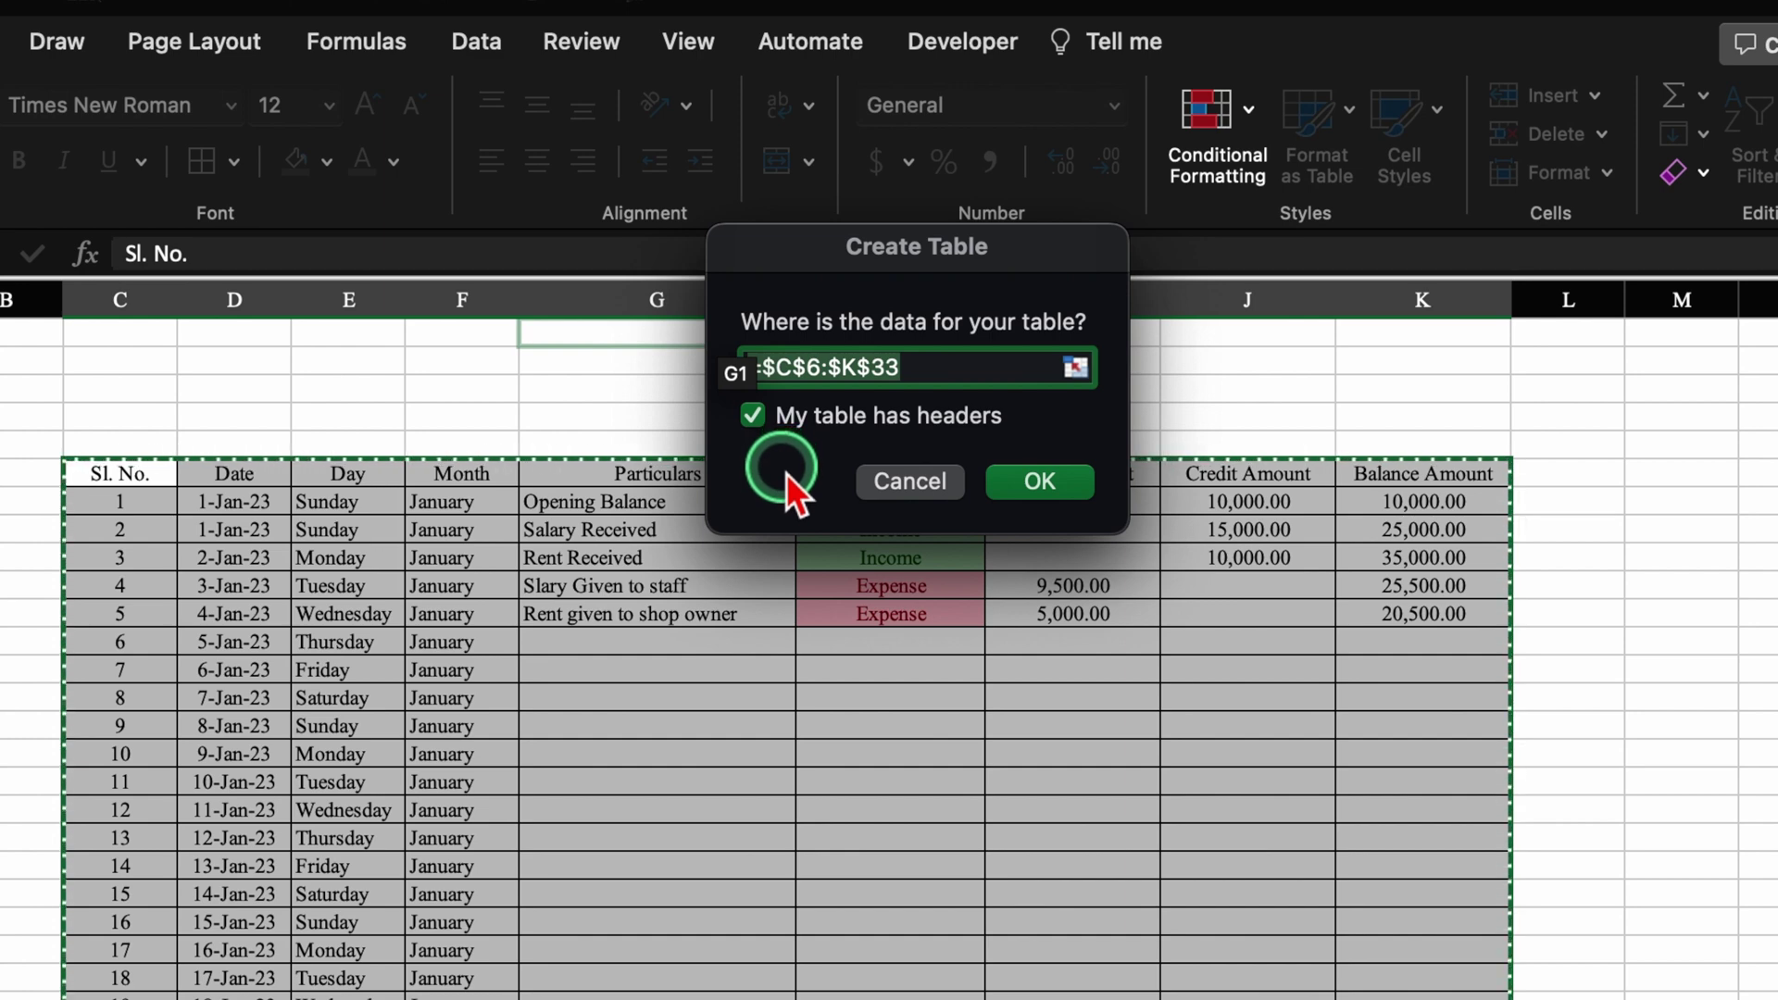
pyautogui.click(1071, 476)
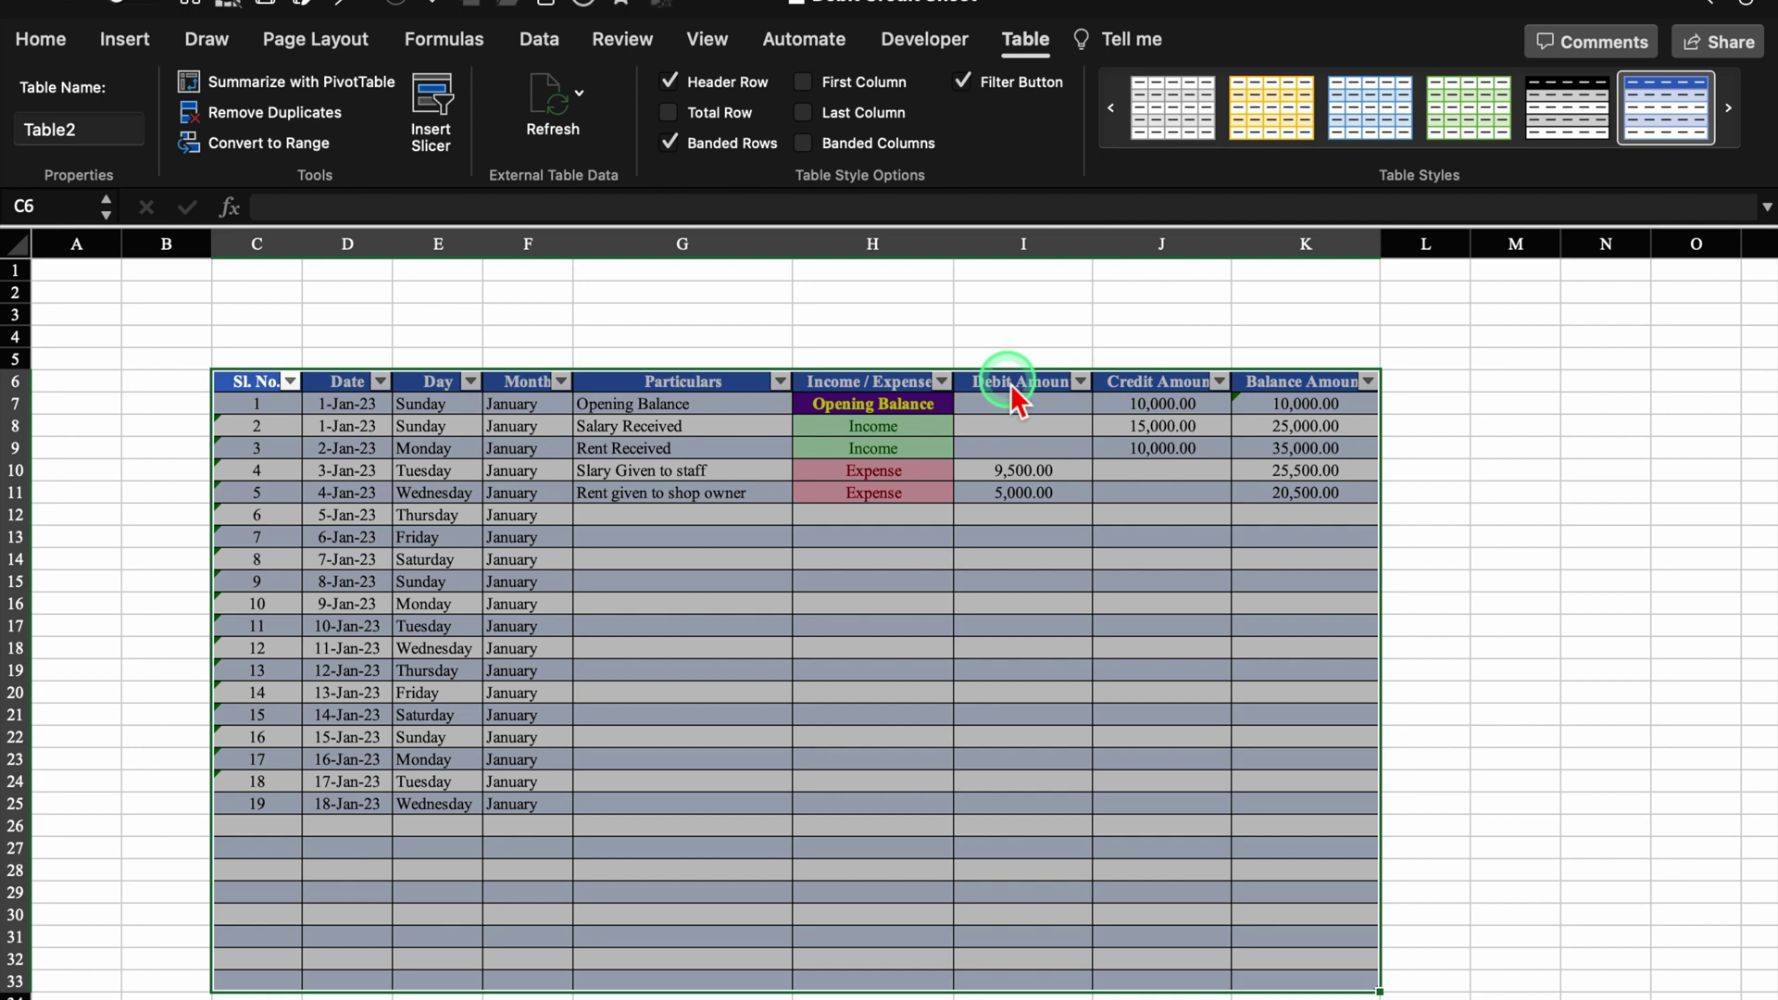
# Apply the dark table style with an orange header and blue banded rows, and turn off the filter buttons
pyautogui.click(1421, 153)
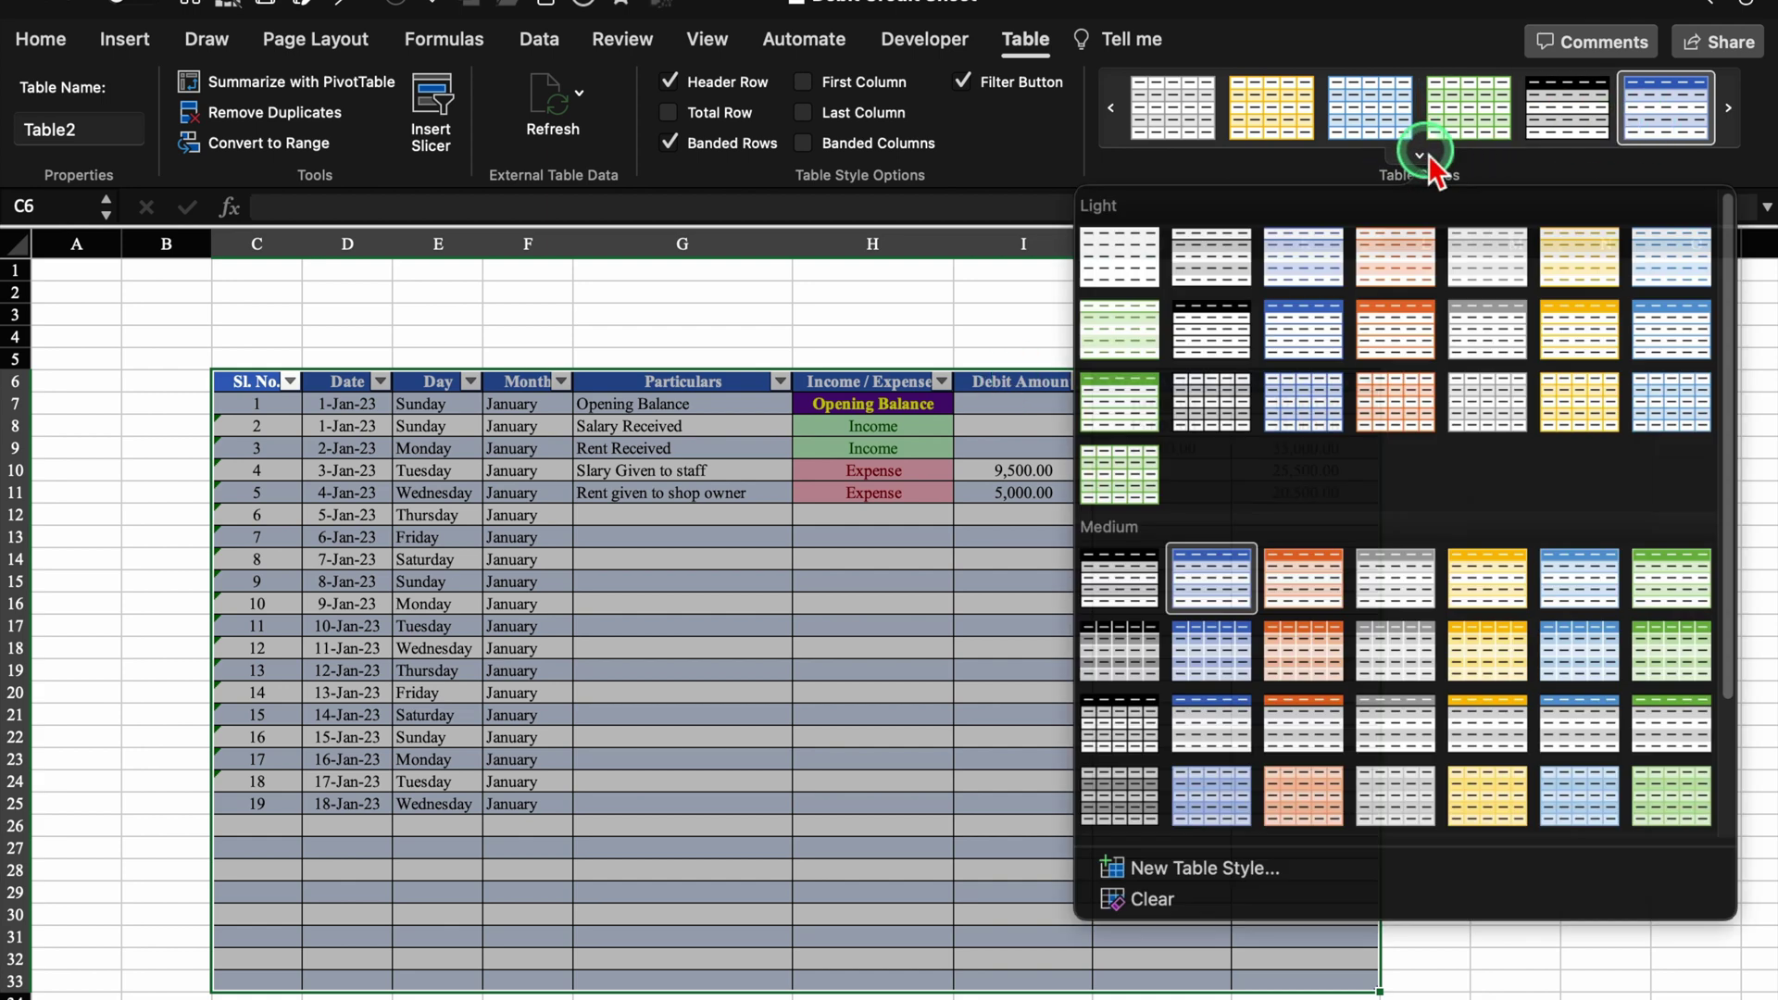
pyautogui.scroll(-3, 1755, 639)
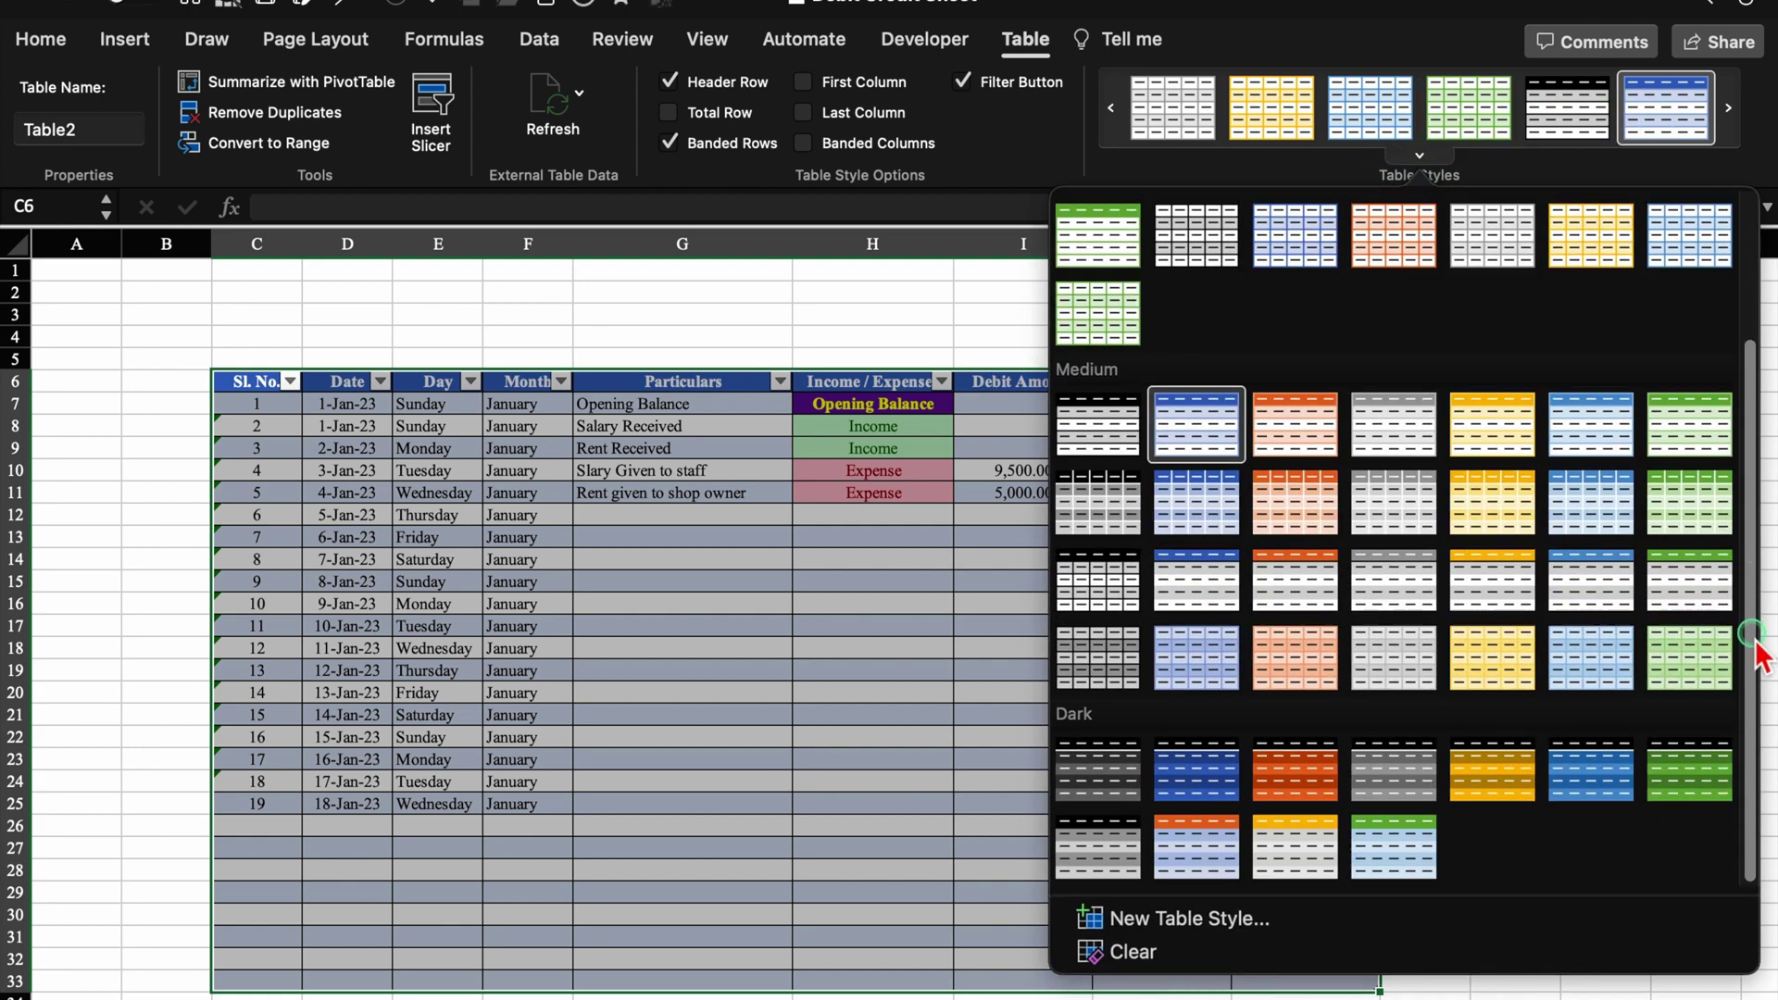
pyautogui.click(1194, 844)
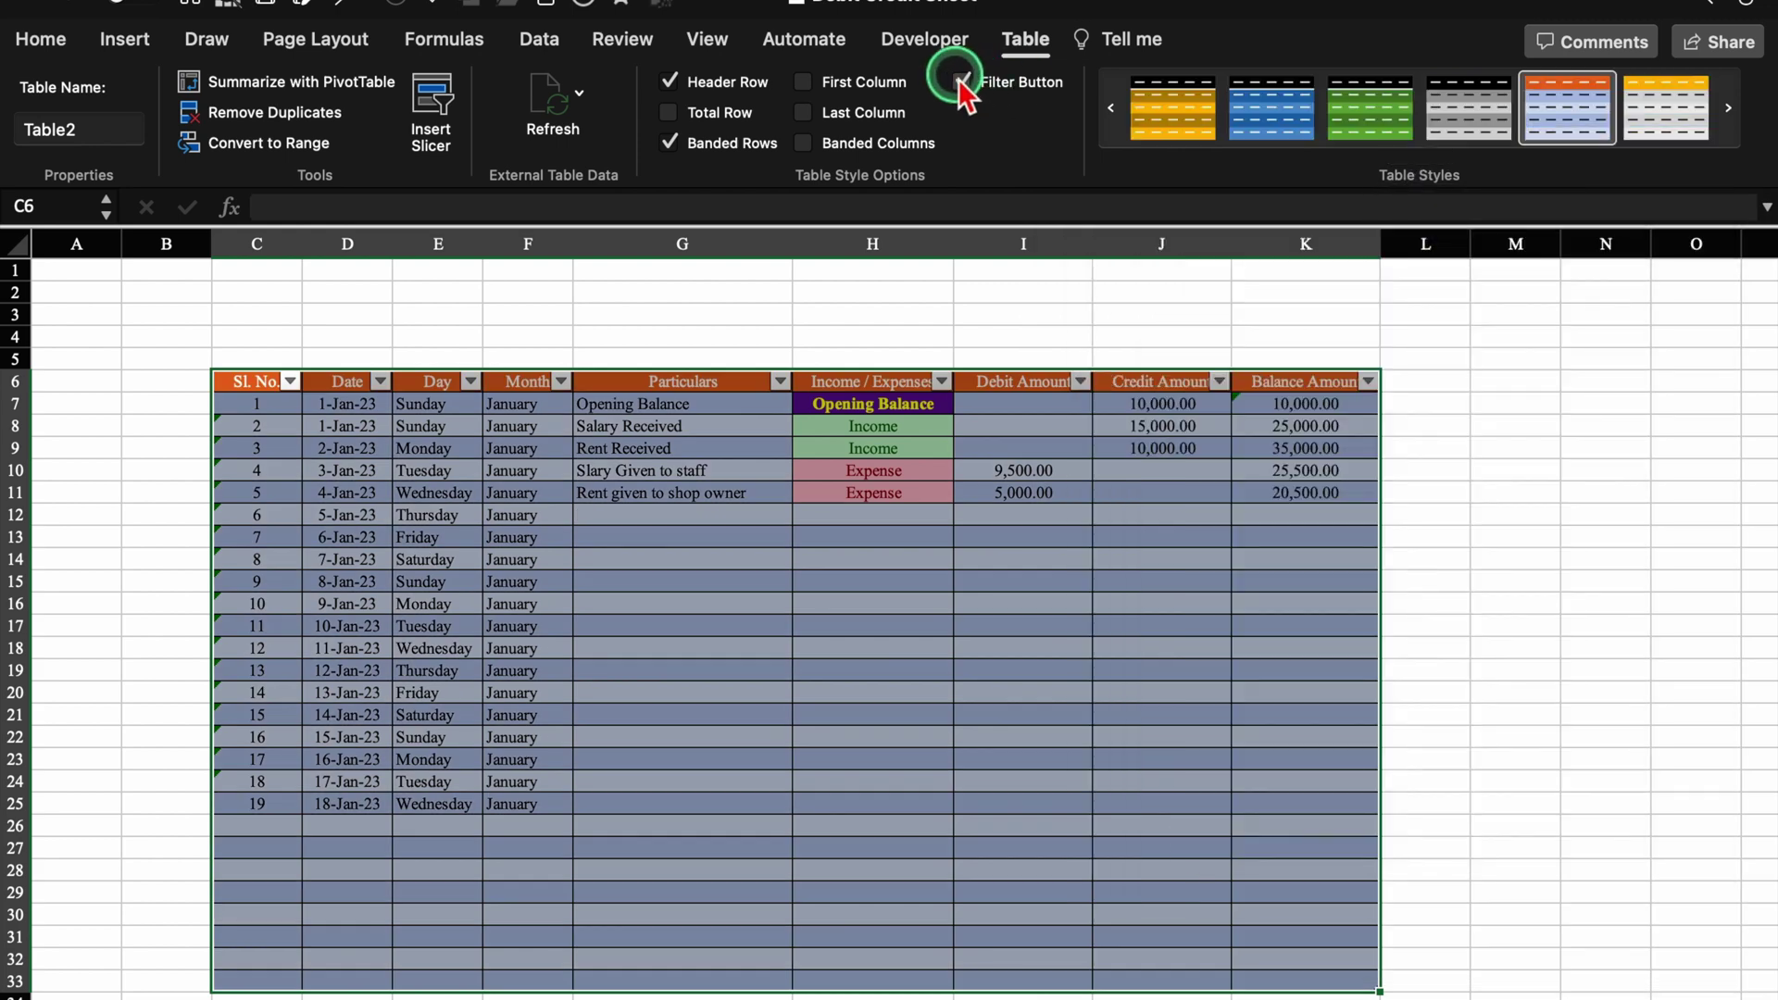
pyautogui.click(963, 80)
pyautogui.click(1702, 690)
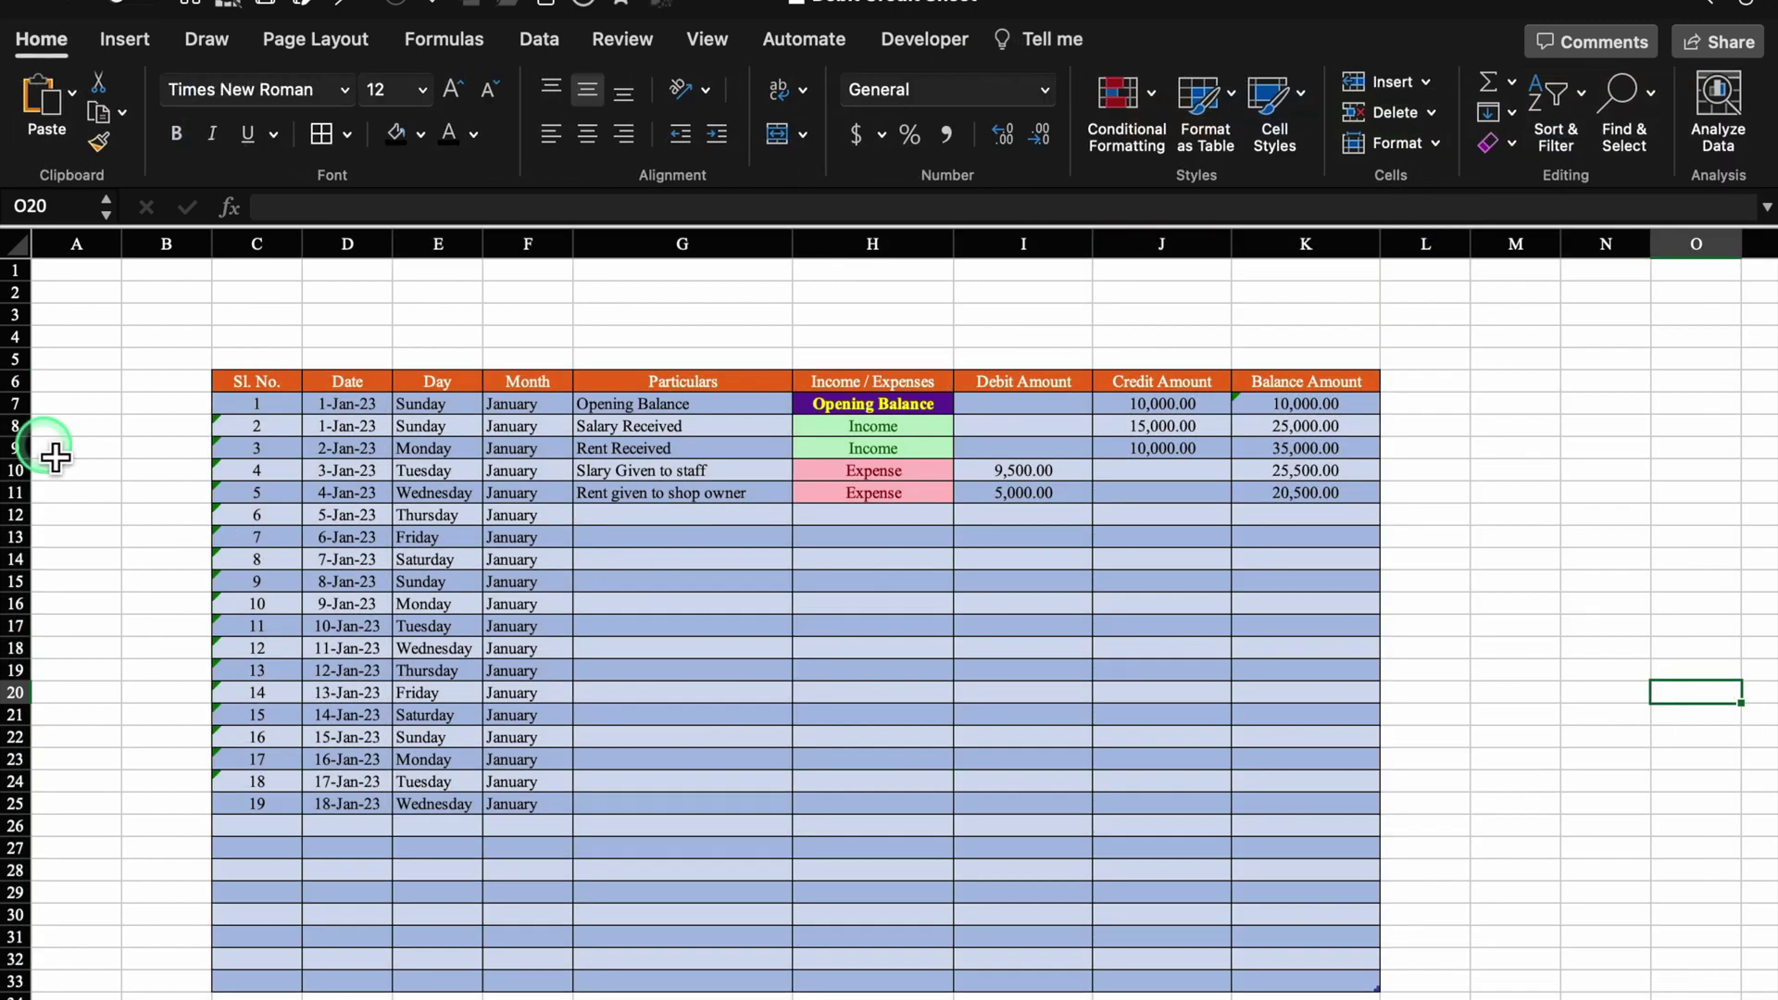
# Make header row 6 taller with larger text and widen the amount columns I to K to fit
pyautogui.moveTo(20, 397); pyautogui.dragTo(22, 423)
pyautogui.click(15, 396)
pyautogui.click(453, 89)
pyautogui.click(453, 89)
pyautogui.moveTo(1028, 244); pyautogui.dragTo(1416, 253)
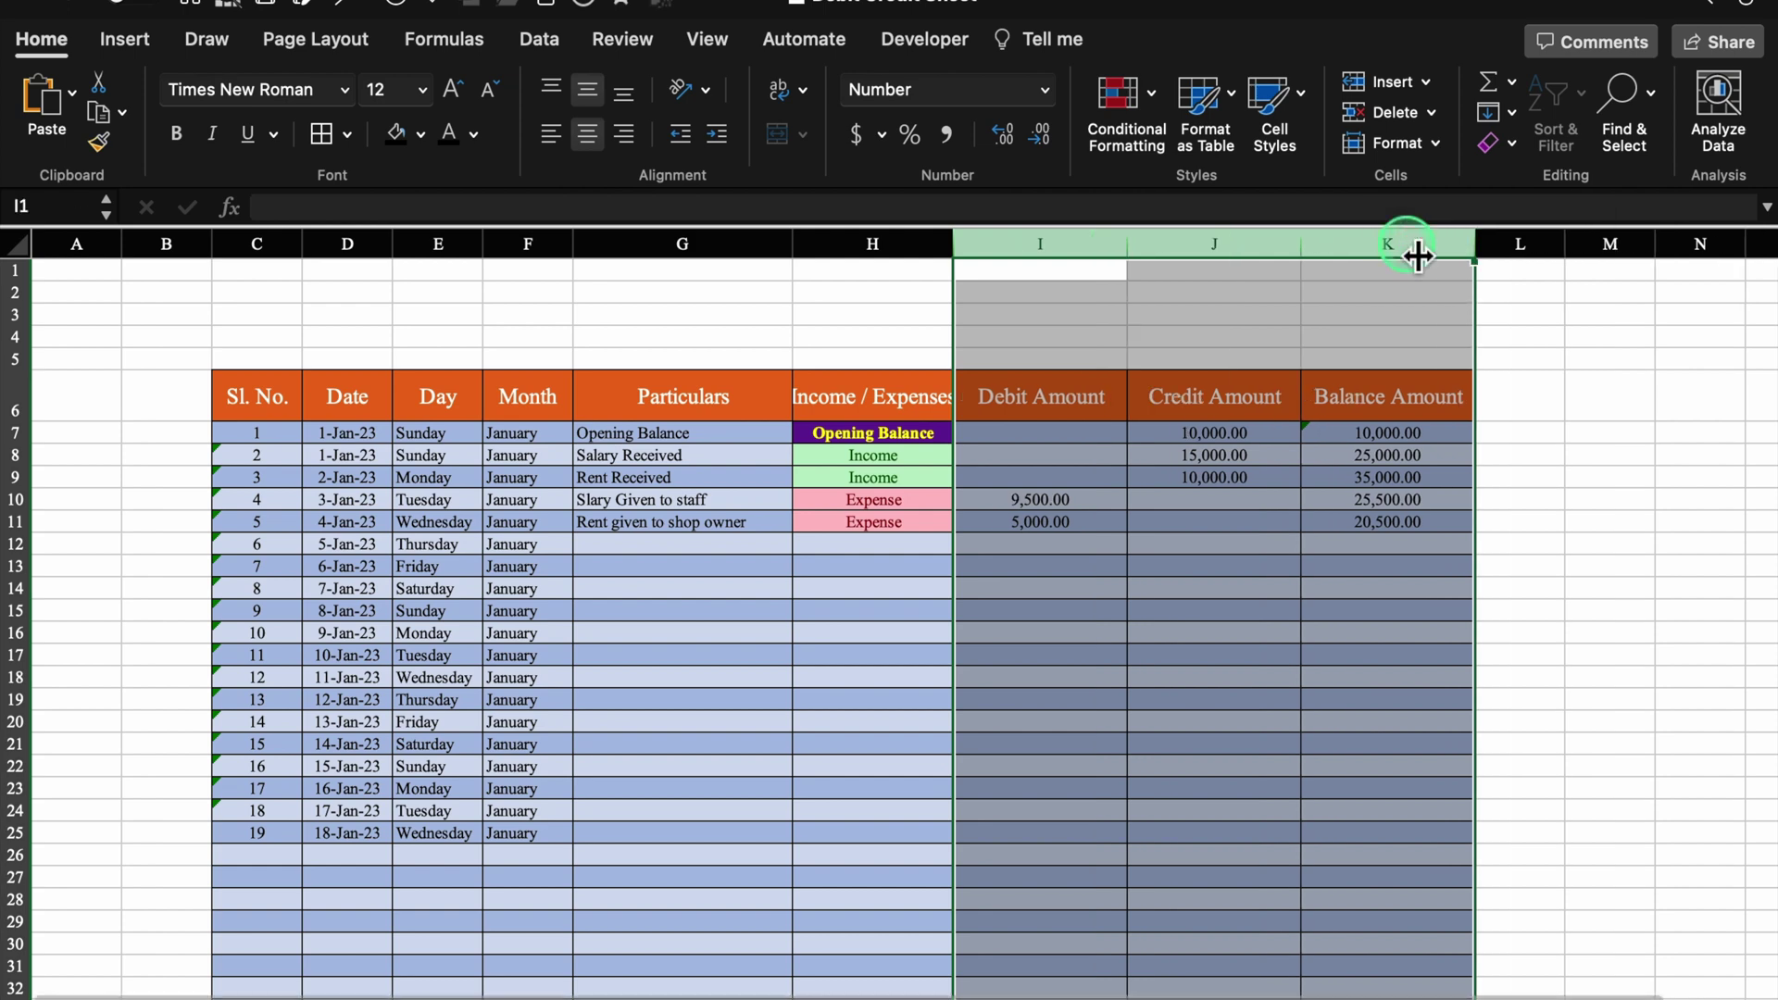
# Fill the range C2:K4 above the table with theme blue and increase the height of rows 2 to 4
pyautogui.click(258, 299)
pyautogui.moveTo(258, 299); pyautogui.dragTo(1380, 357)
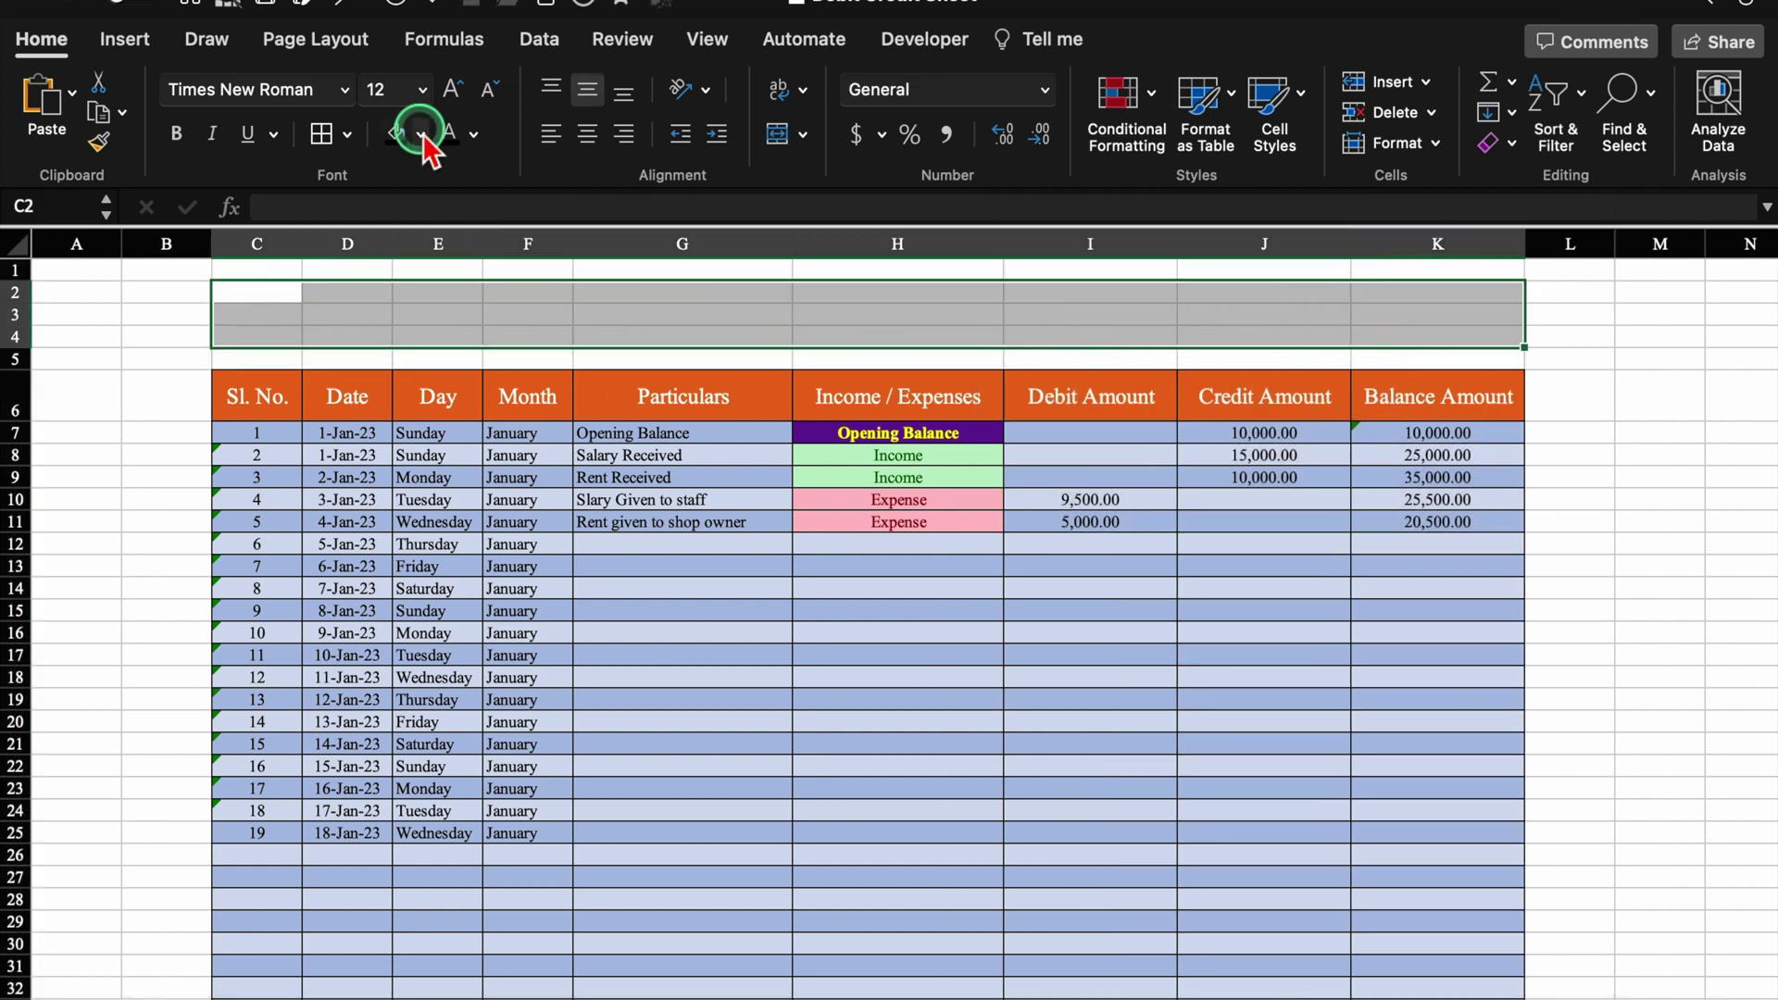
pyautogui.click(421, 134)
pyautogui.click(504, 257)
pyautogui.moveTo(15, 325); pyautogui.dragTo(16, 423)
# Merge and center C2:H2 and enter the title "Debit & Credit Sheet" there
pyautogui.click(278, 319)
pyautogui.moveTo(278, 320); pyautogui.dragTo(926, 336)
pyautogui.click(778, 134)
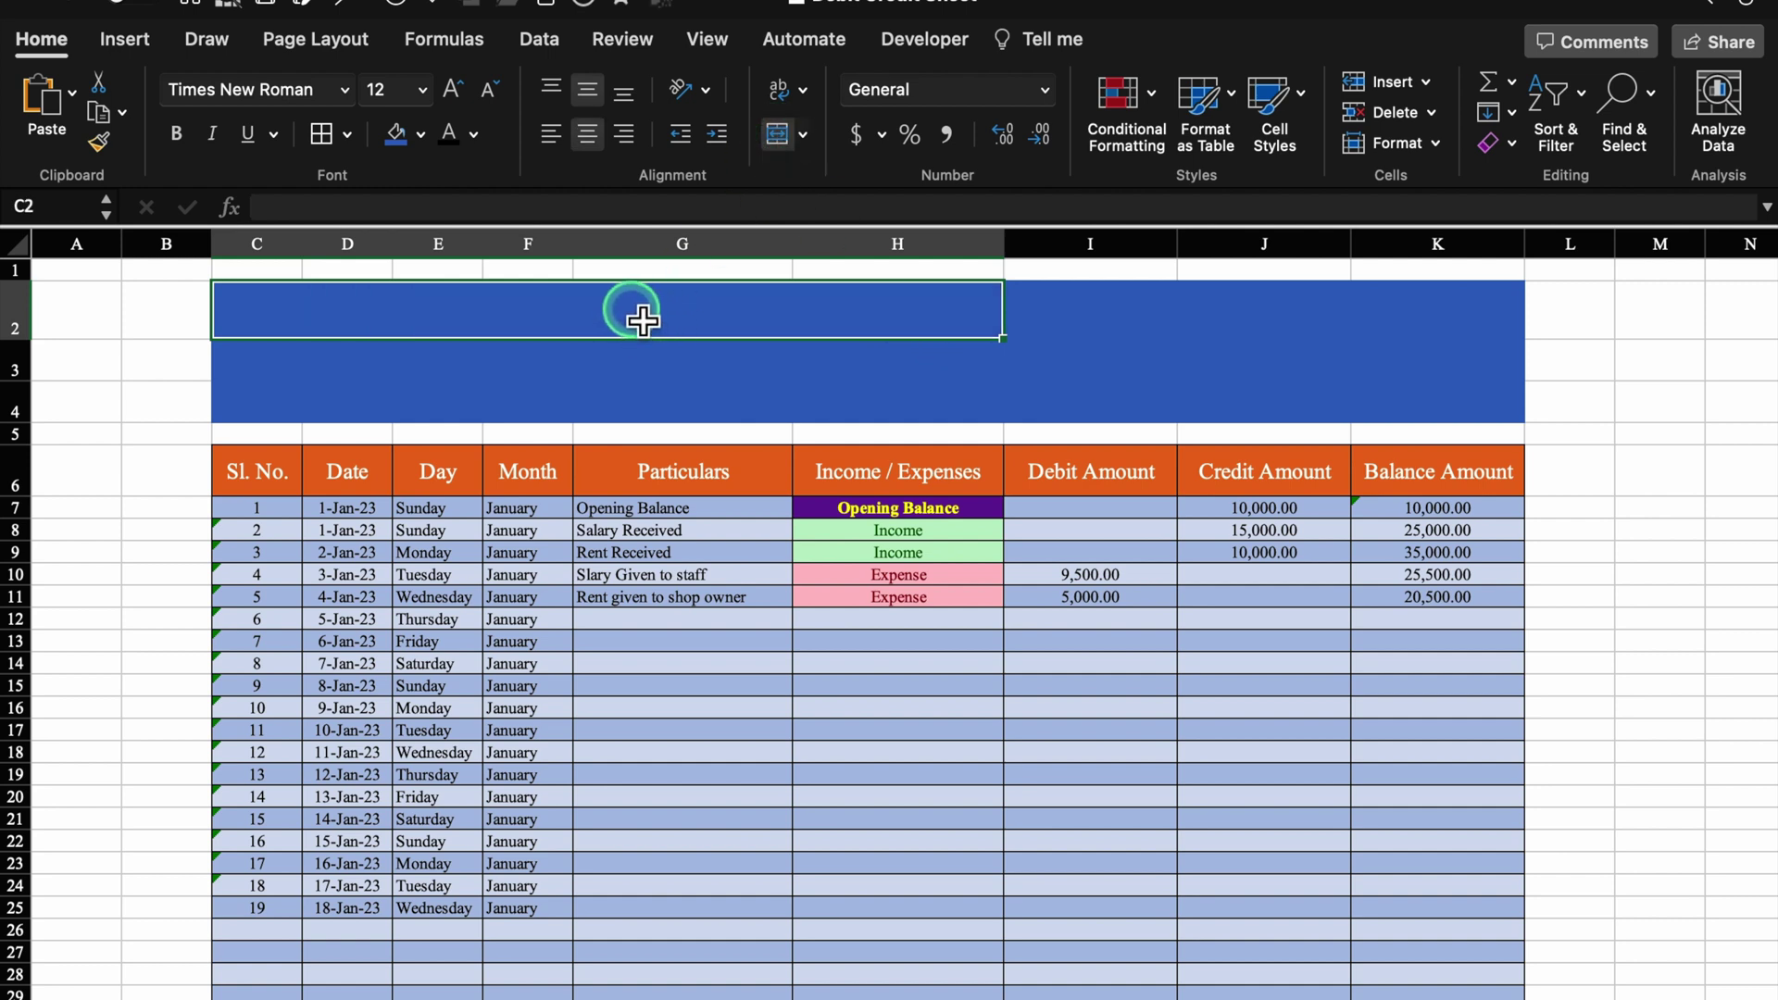
pyautogui.write('D')
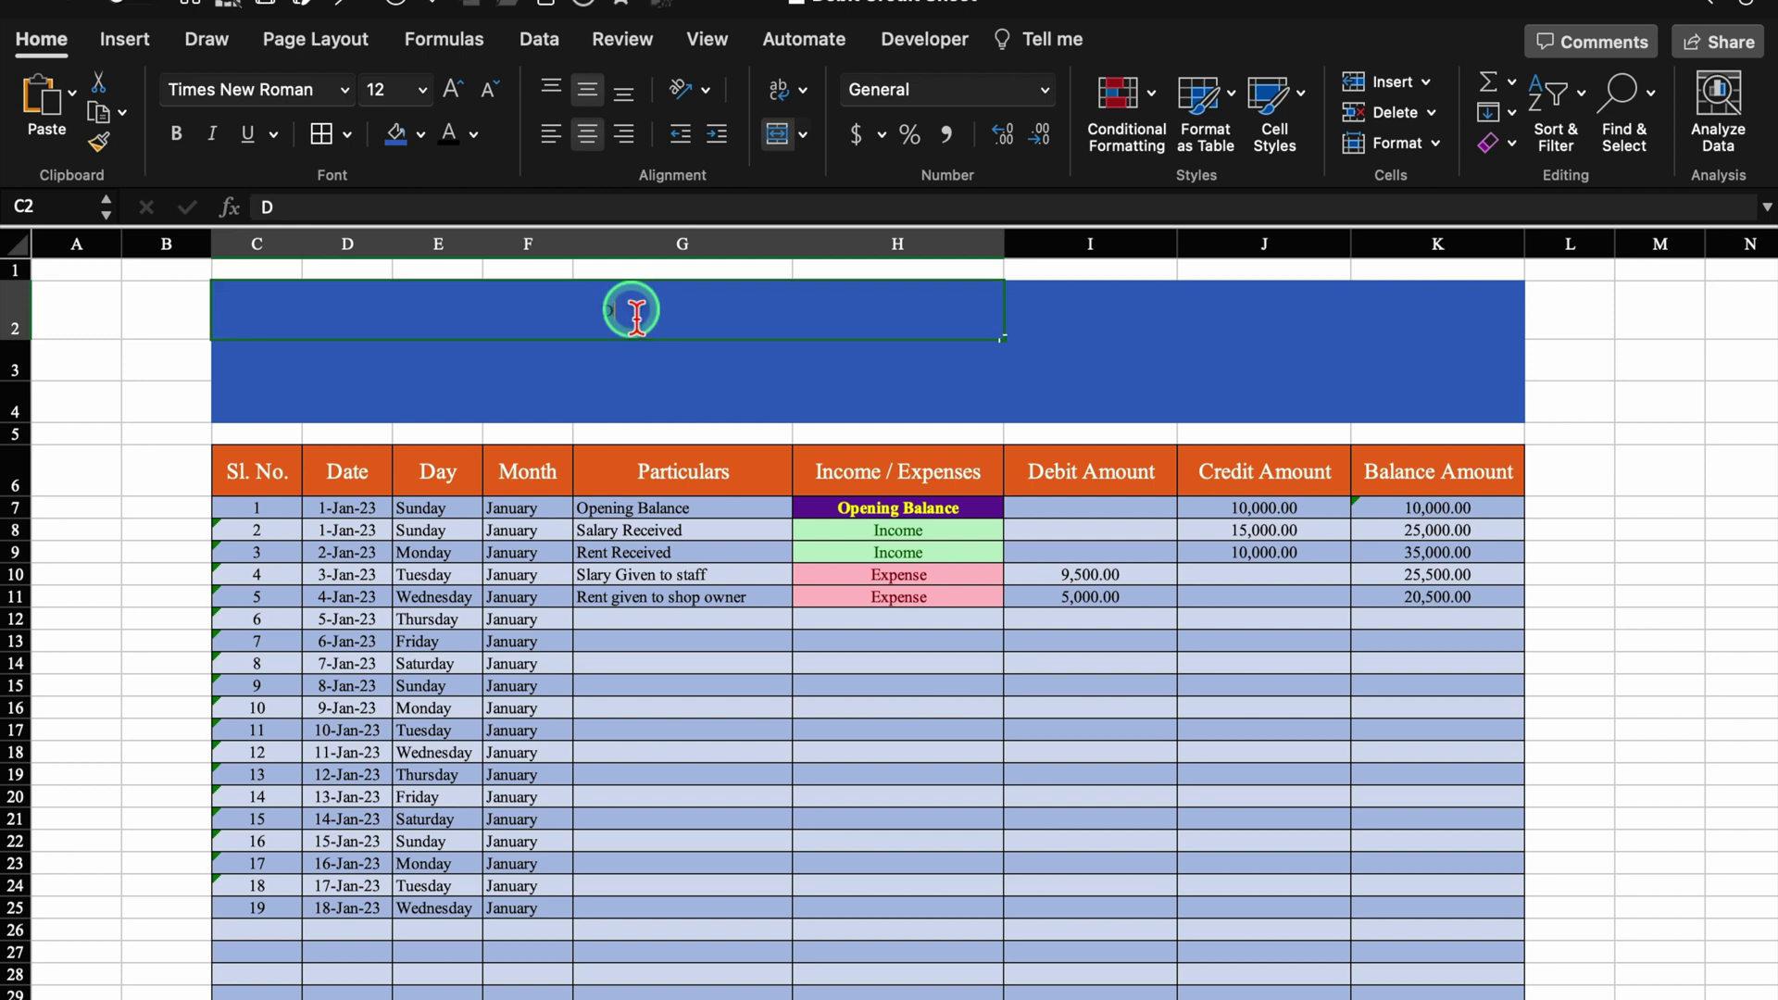
pyautogui.write('ebit & Credit Sheet')
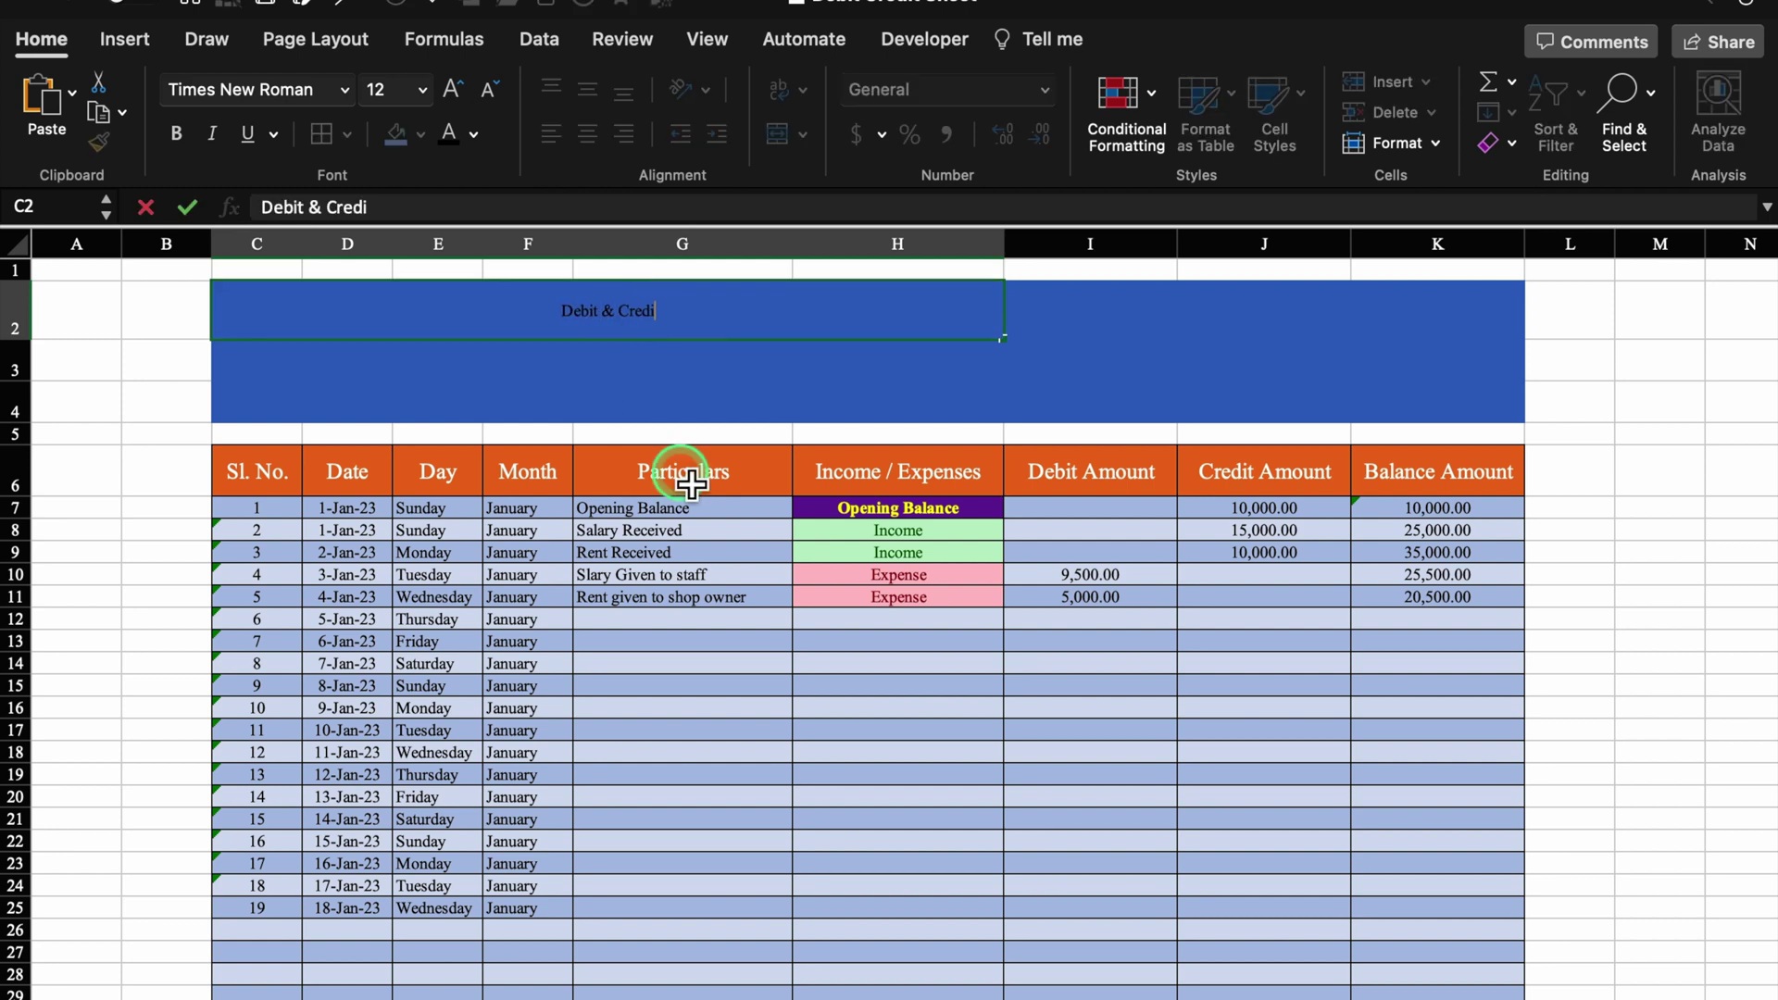
# Format the sheet title in white, 24-point Copperplate Gothic
pyautogui.click(474, 135)
pyautogui.click(454, 258)
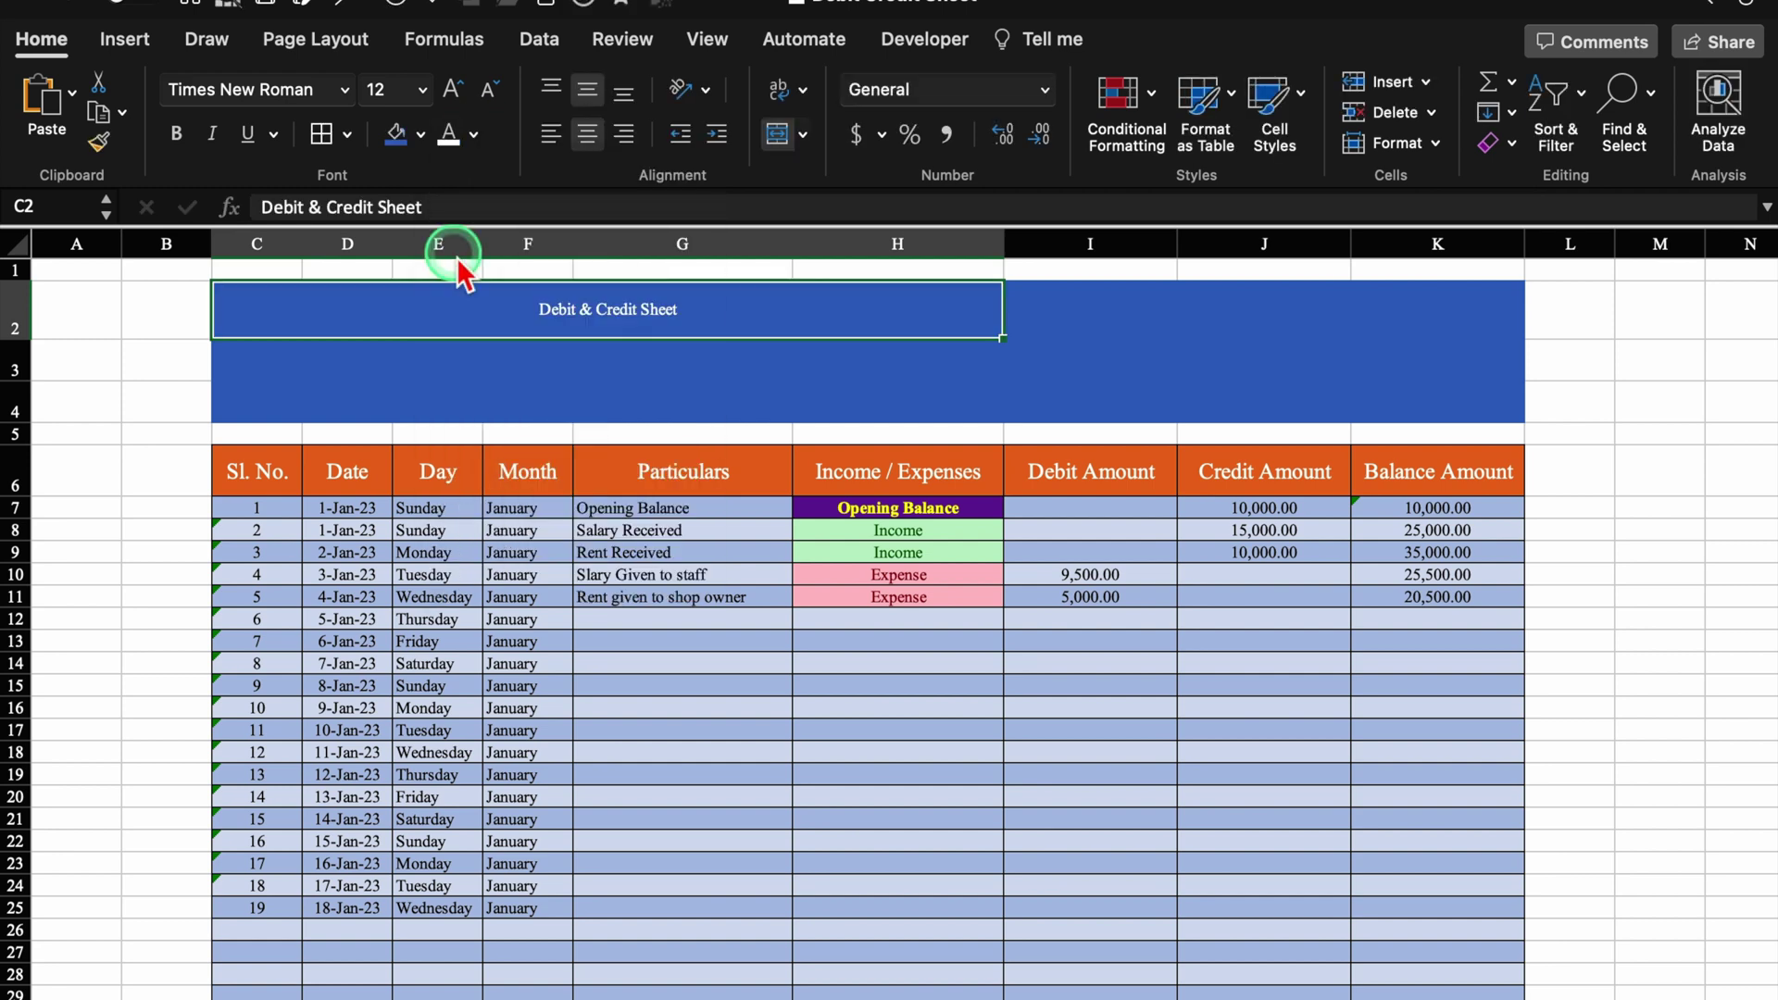
pyautogui.click(454, 90)
pyautogui.click(453, 90)
pyautogui.click(454, 90)
pyautogui.click(454, 90)
pyautogui.click(454, 90)
pyautogui.click(454, 90)
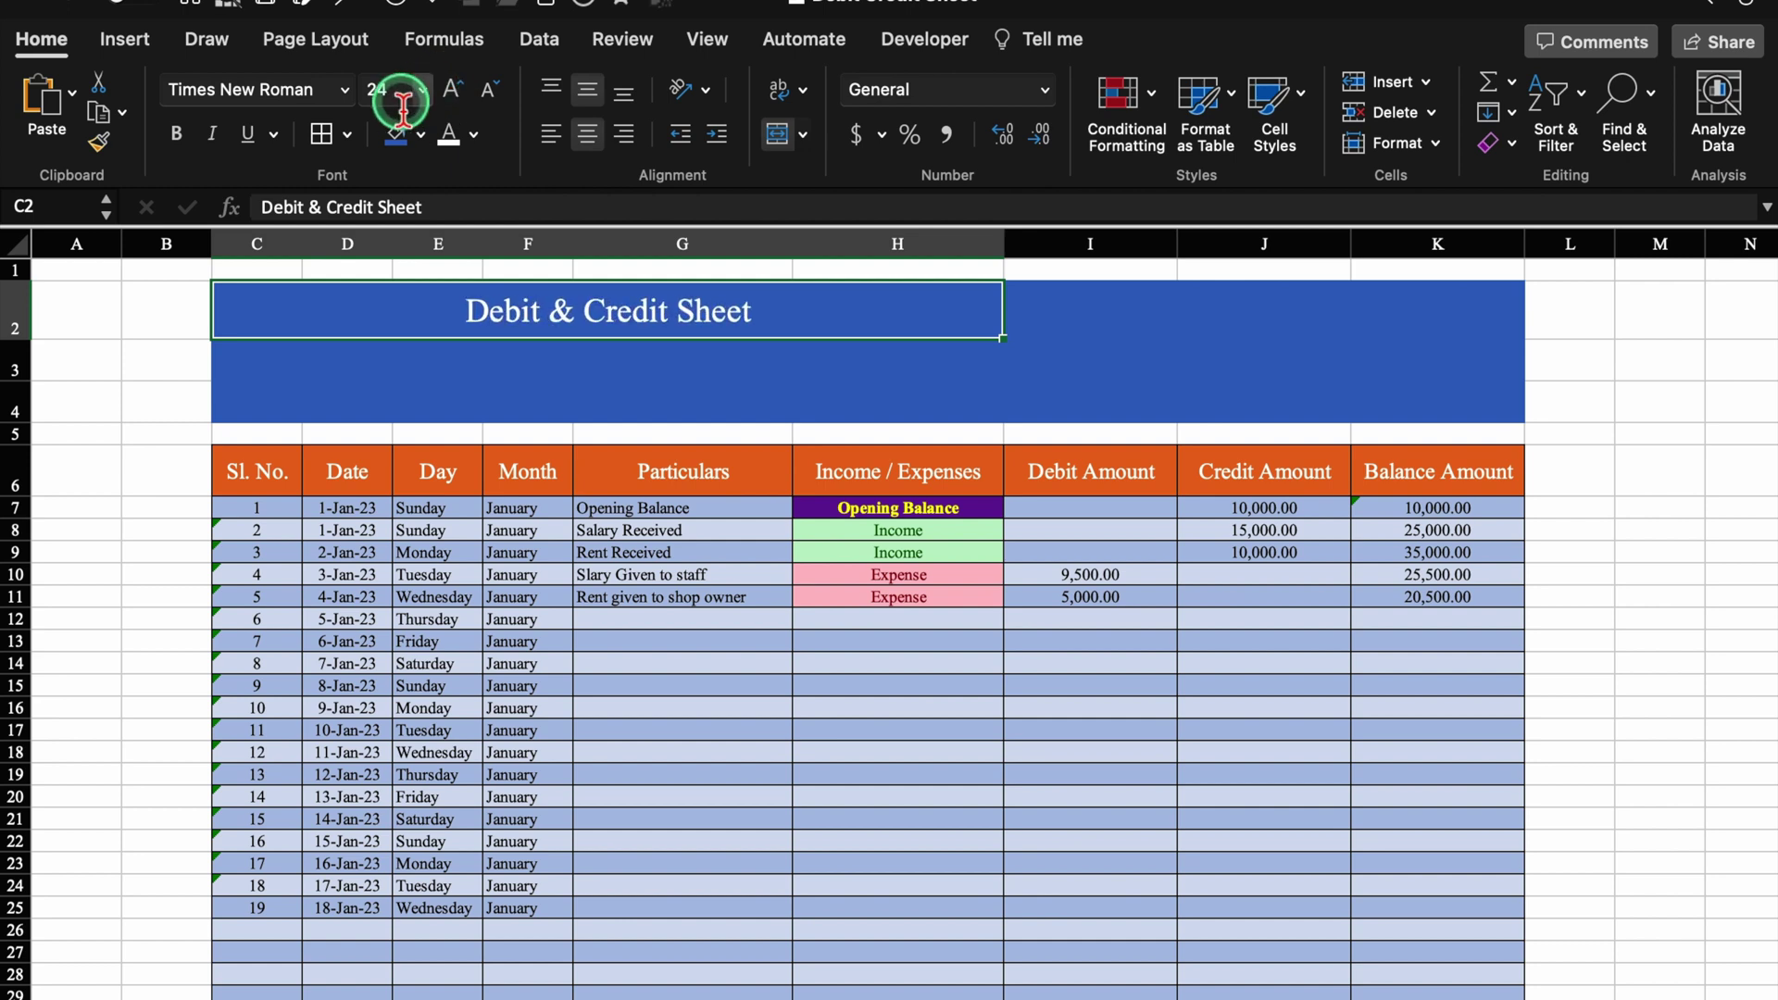
pyautogui.click(346, 91)
pyautogui.click(368, 414)
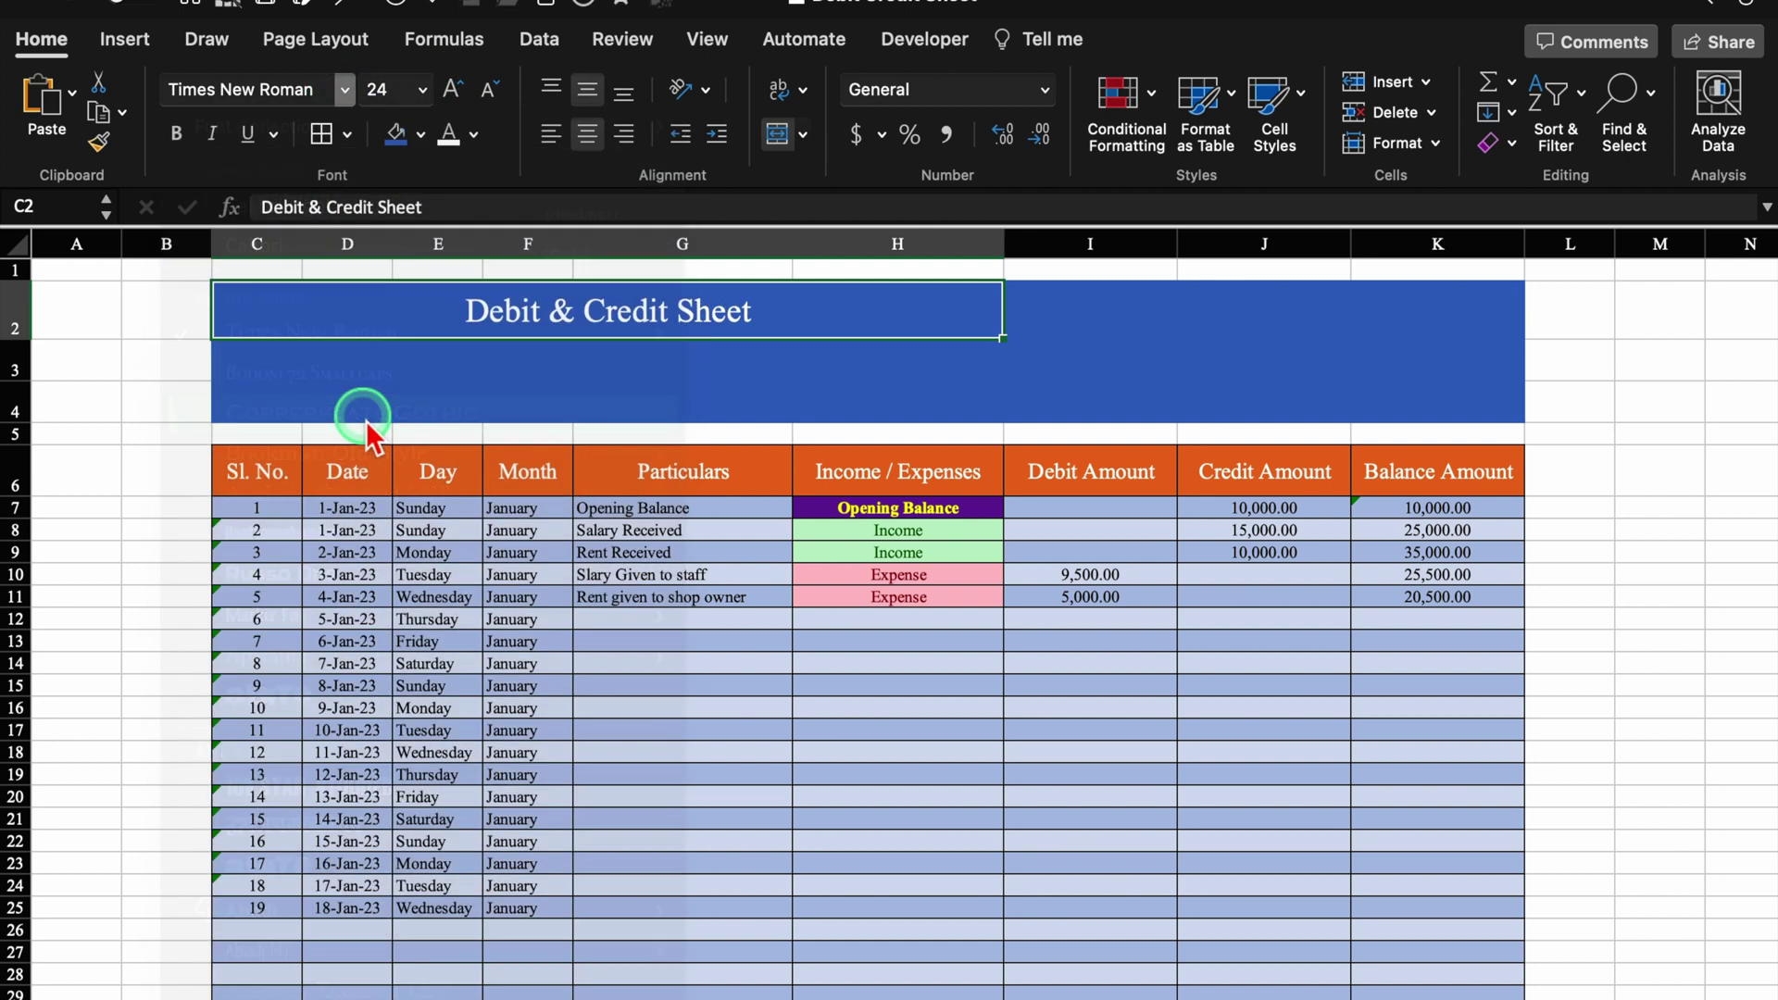
# Merge and center D3:H3 below the title, and give it an orange fill with black font color
pyautogui.click(350, 361)
pyautogui.moveTo(353, 365); pyautogui.dragTo(913, 372)
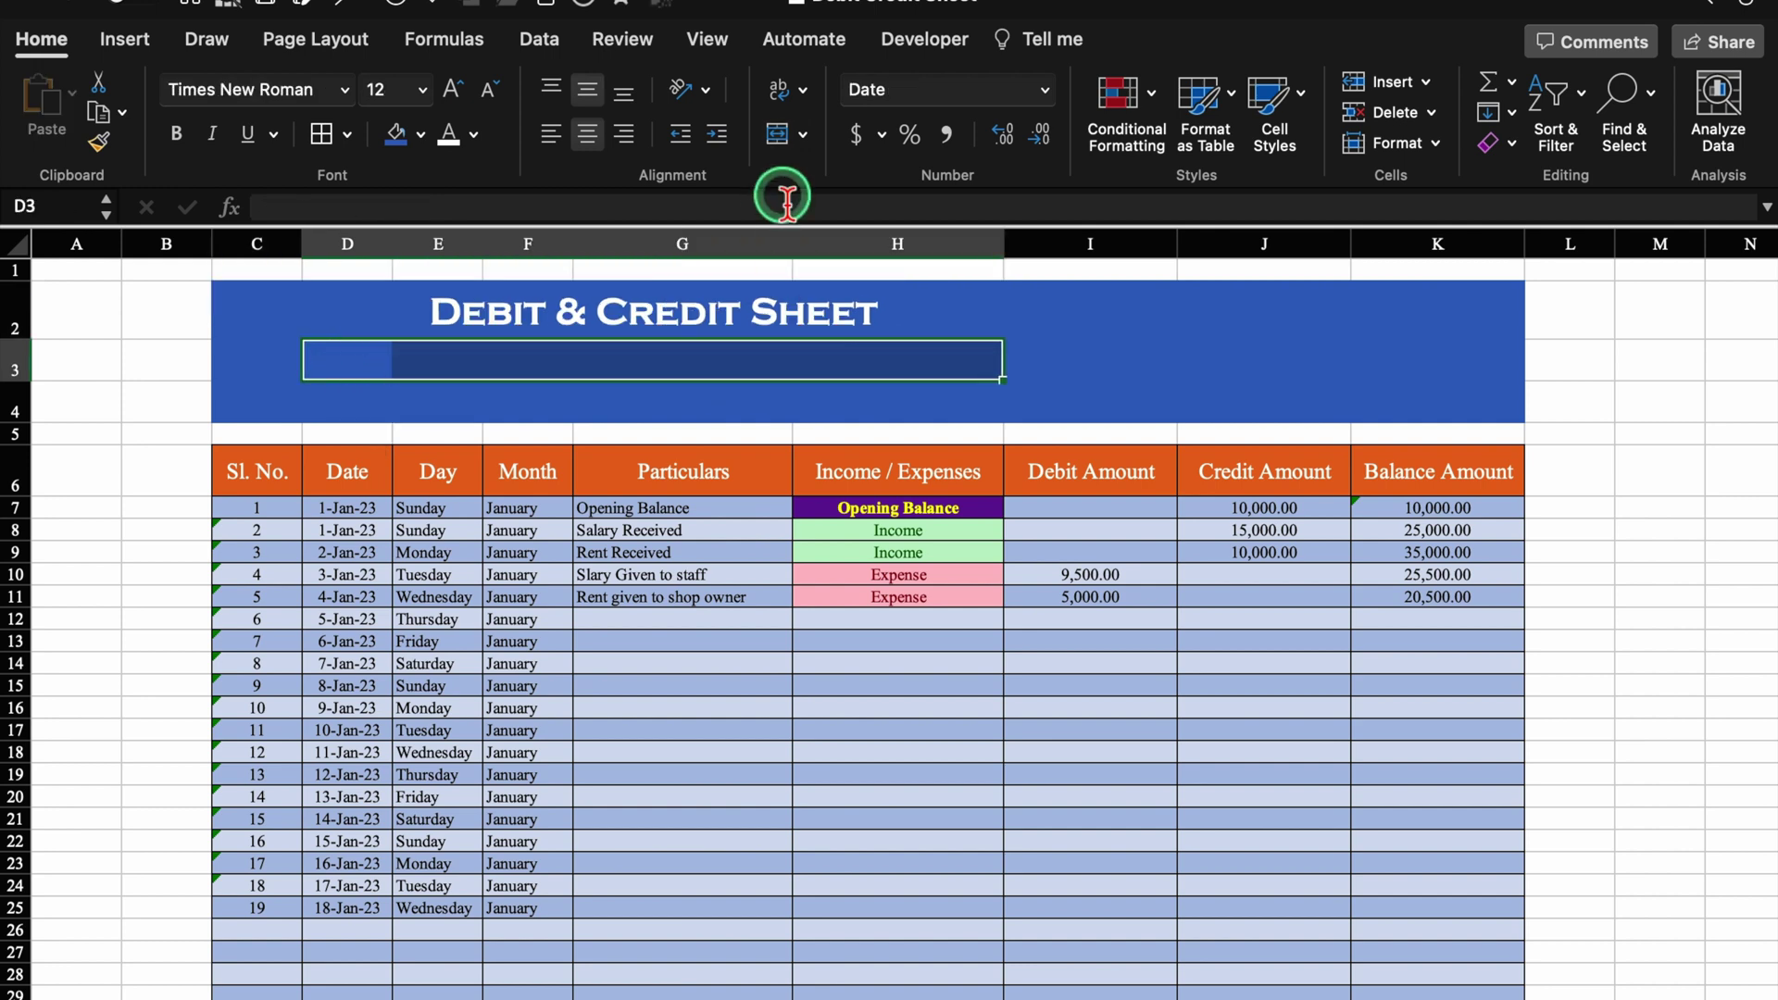
pyautogui.click(778, 135)
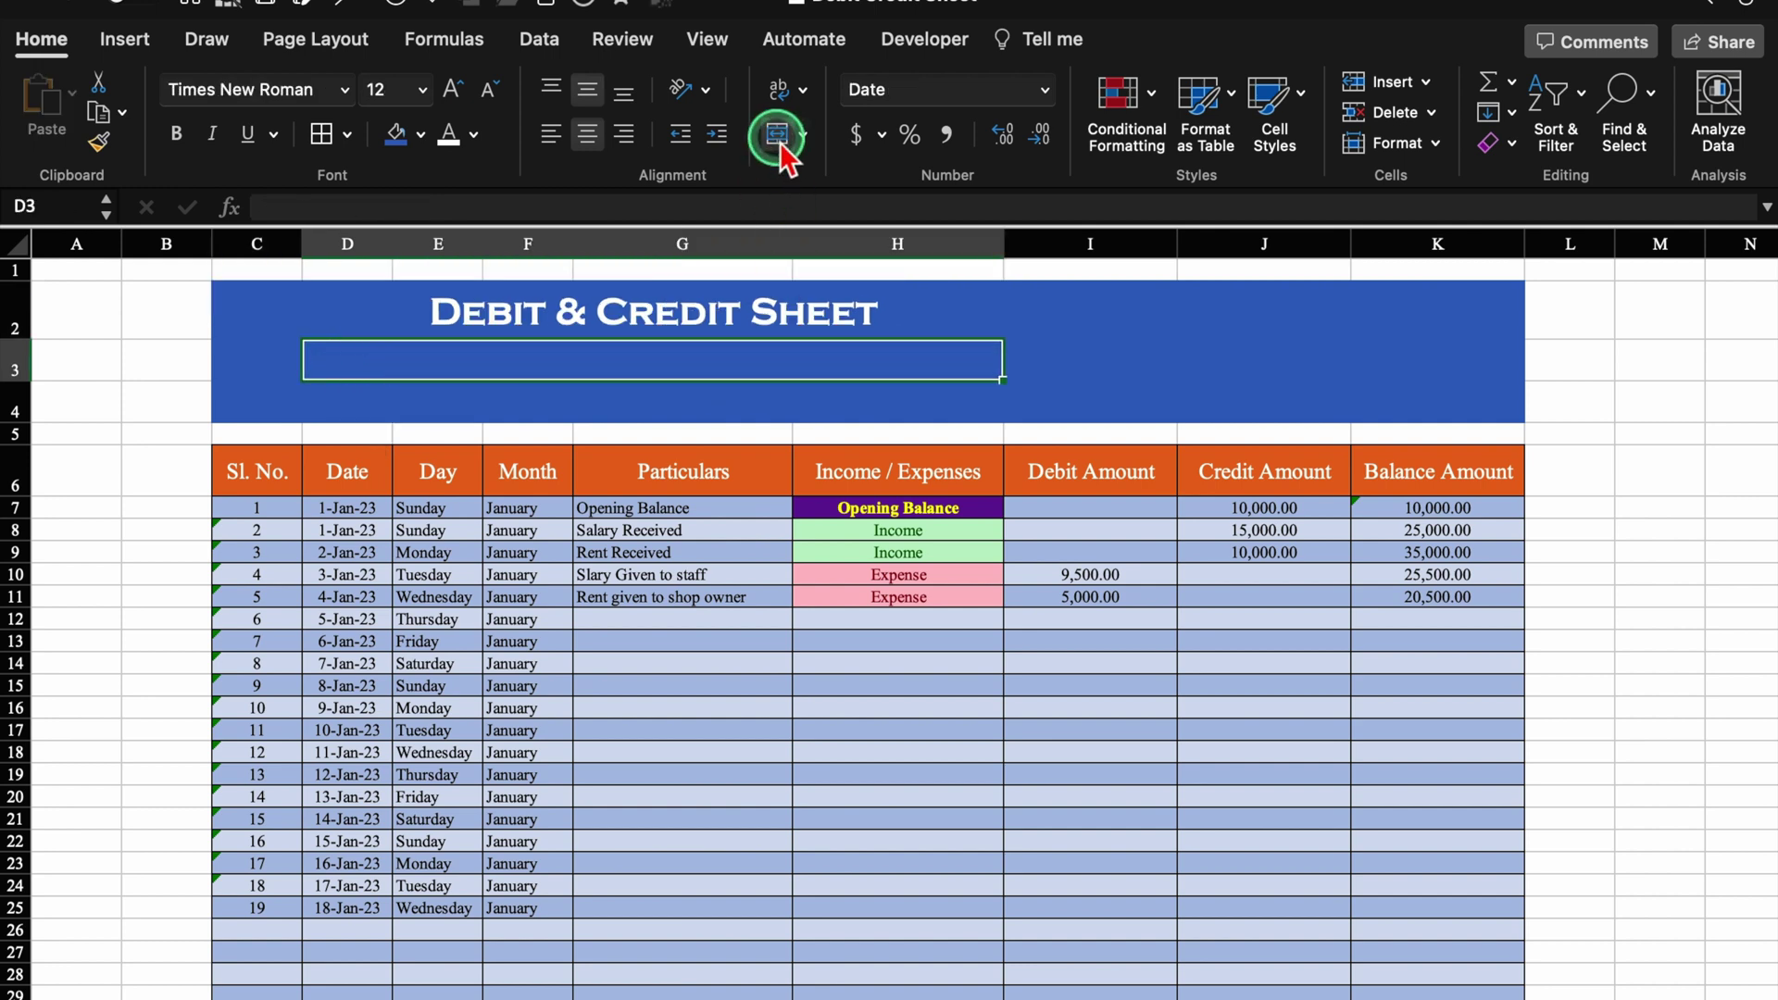
pyautogui.click(421, 134)
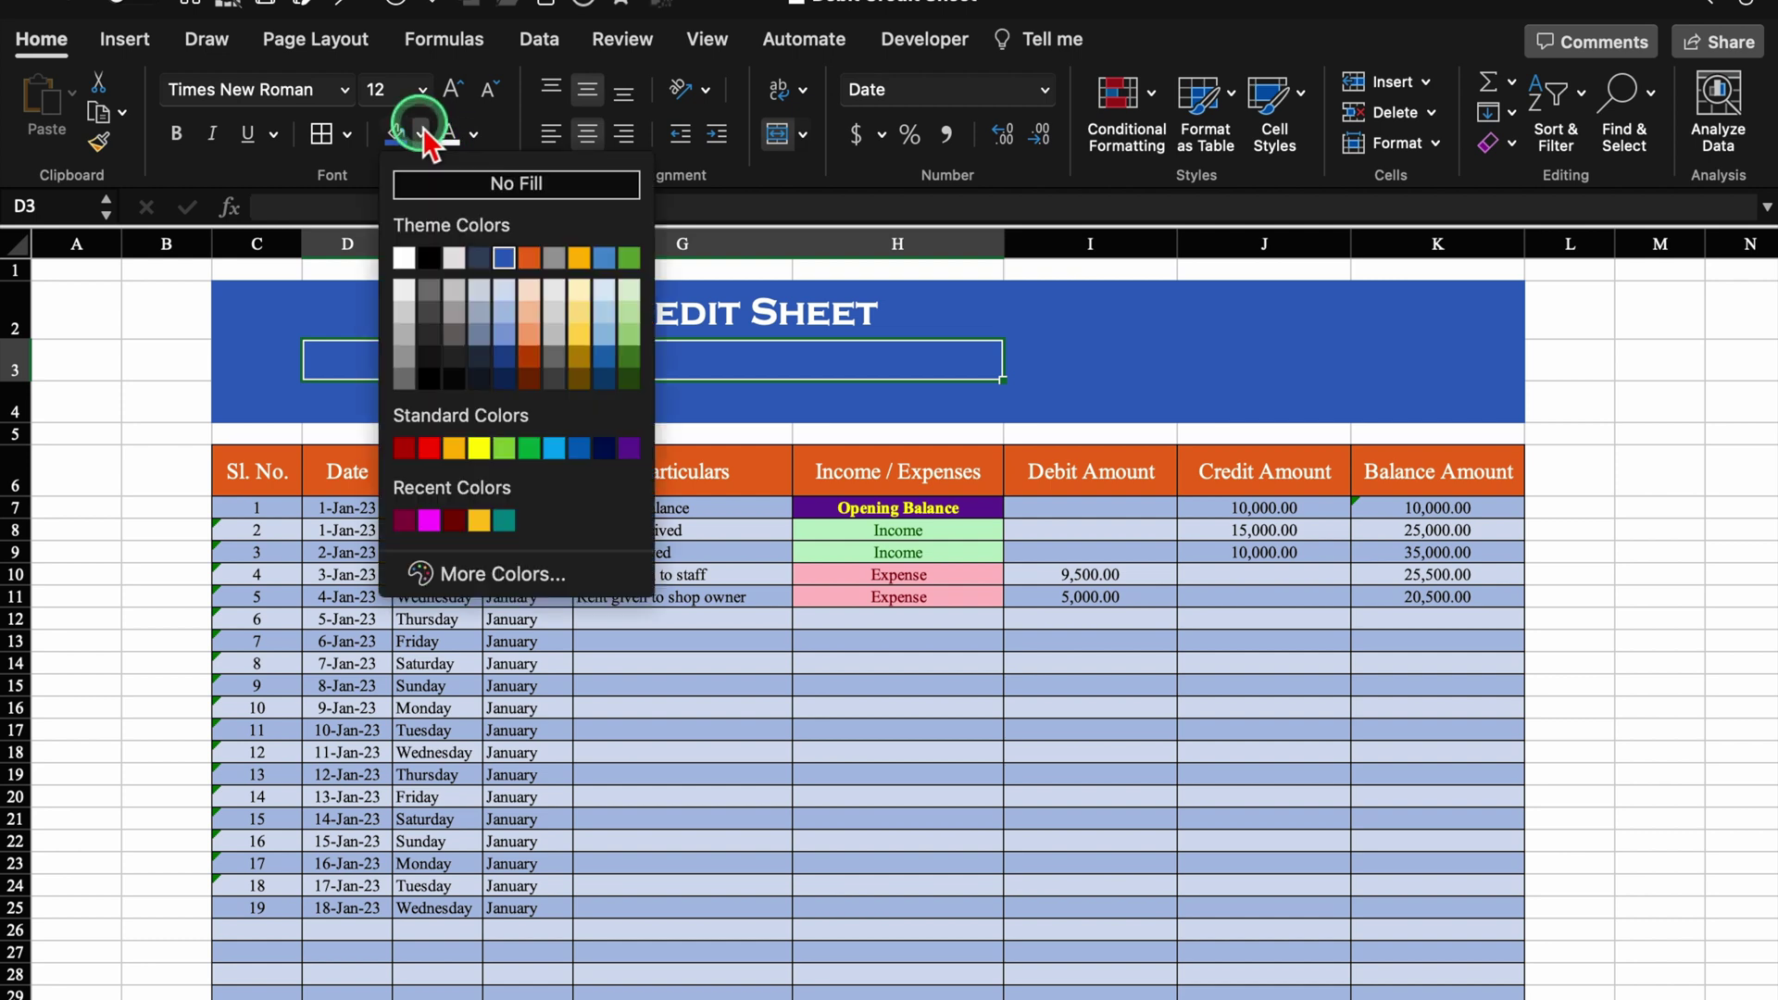
pyautogui.click(454, 447)
pyautogui.click(475, 135)
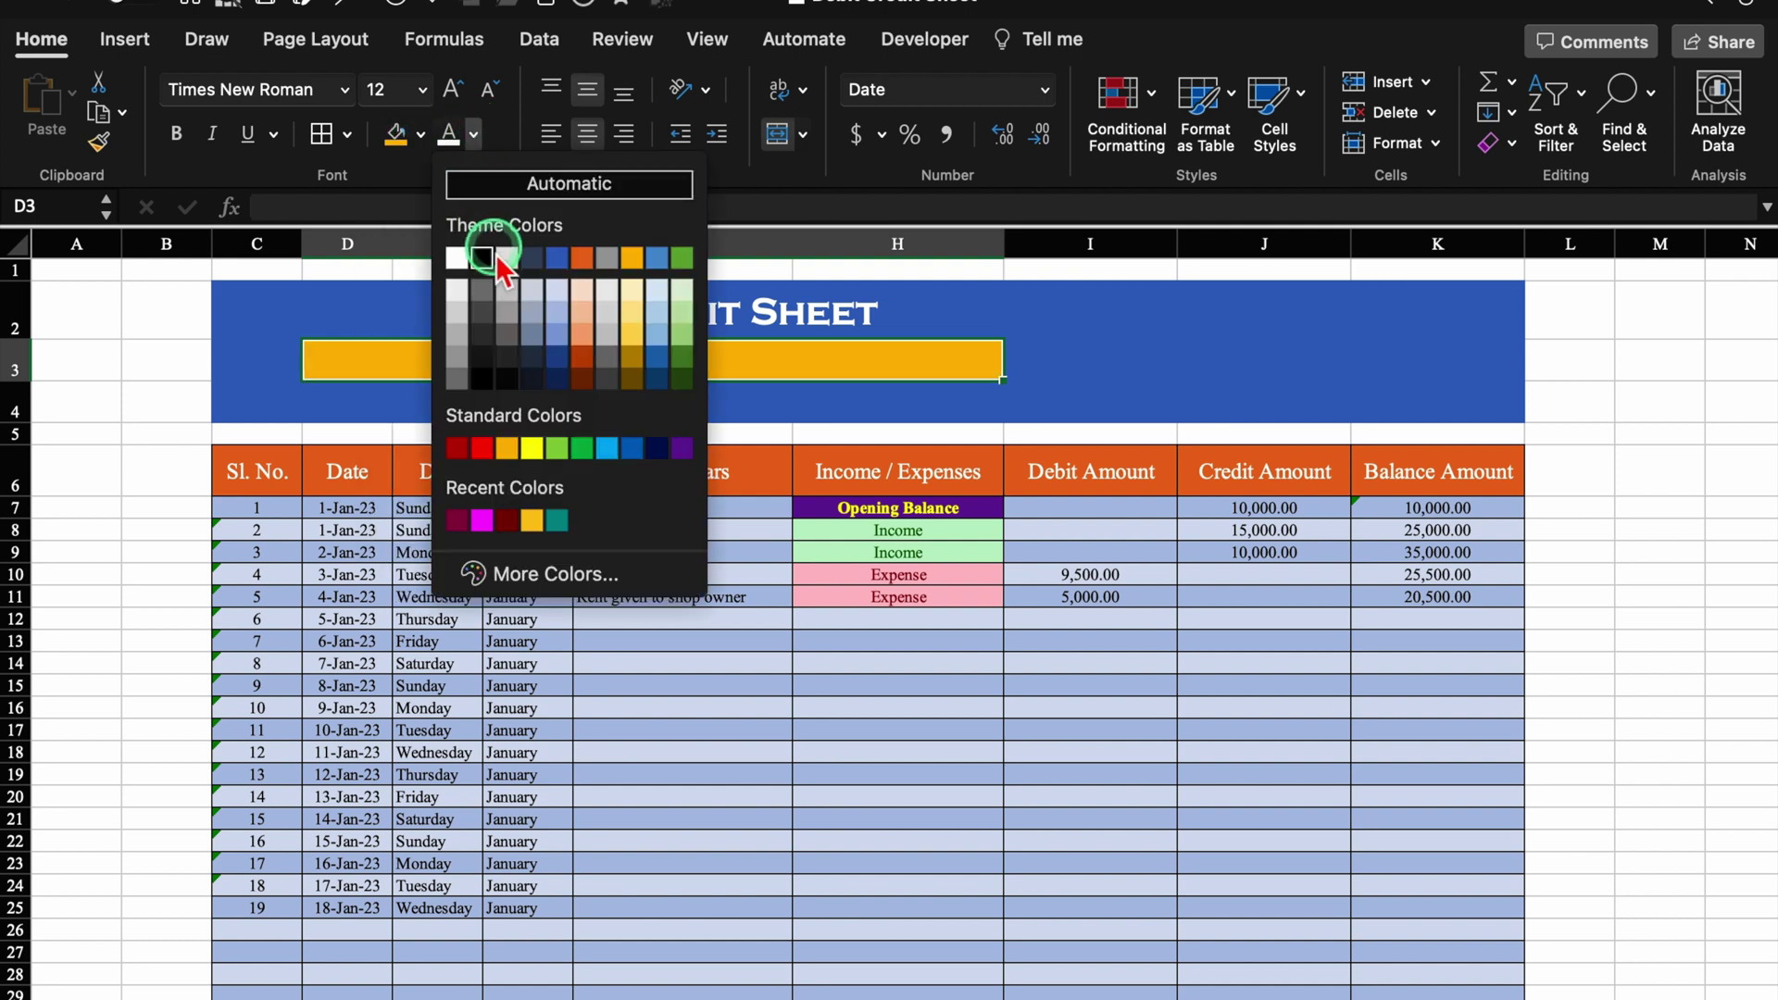
pyautogui.click(457, 259)
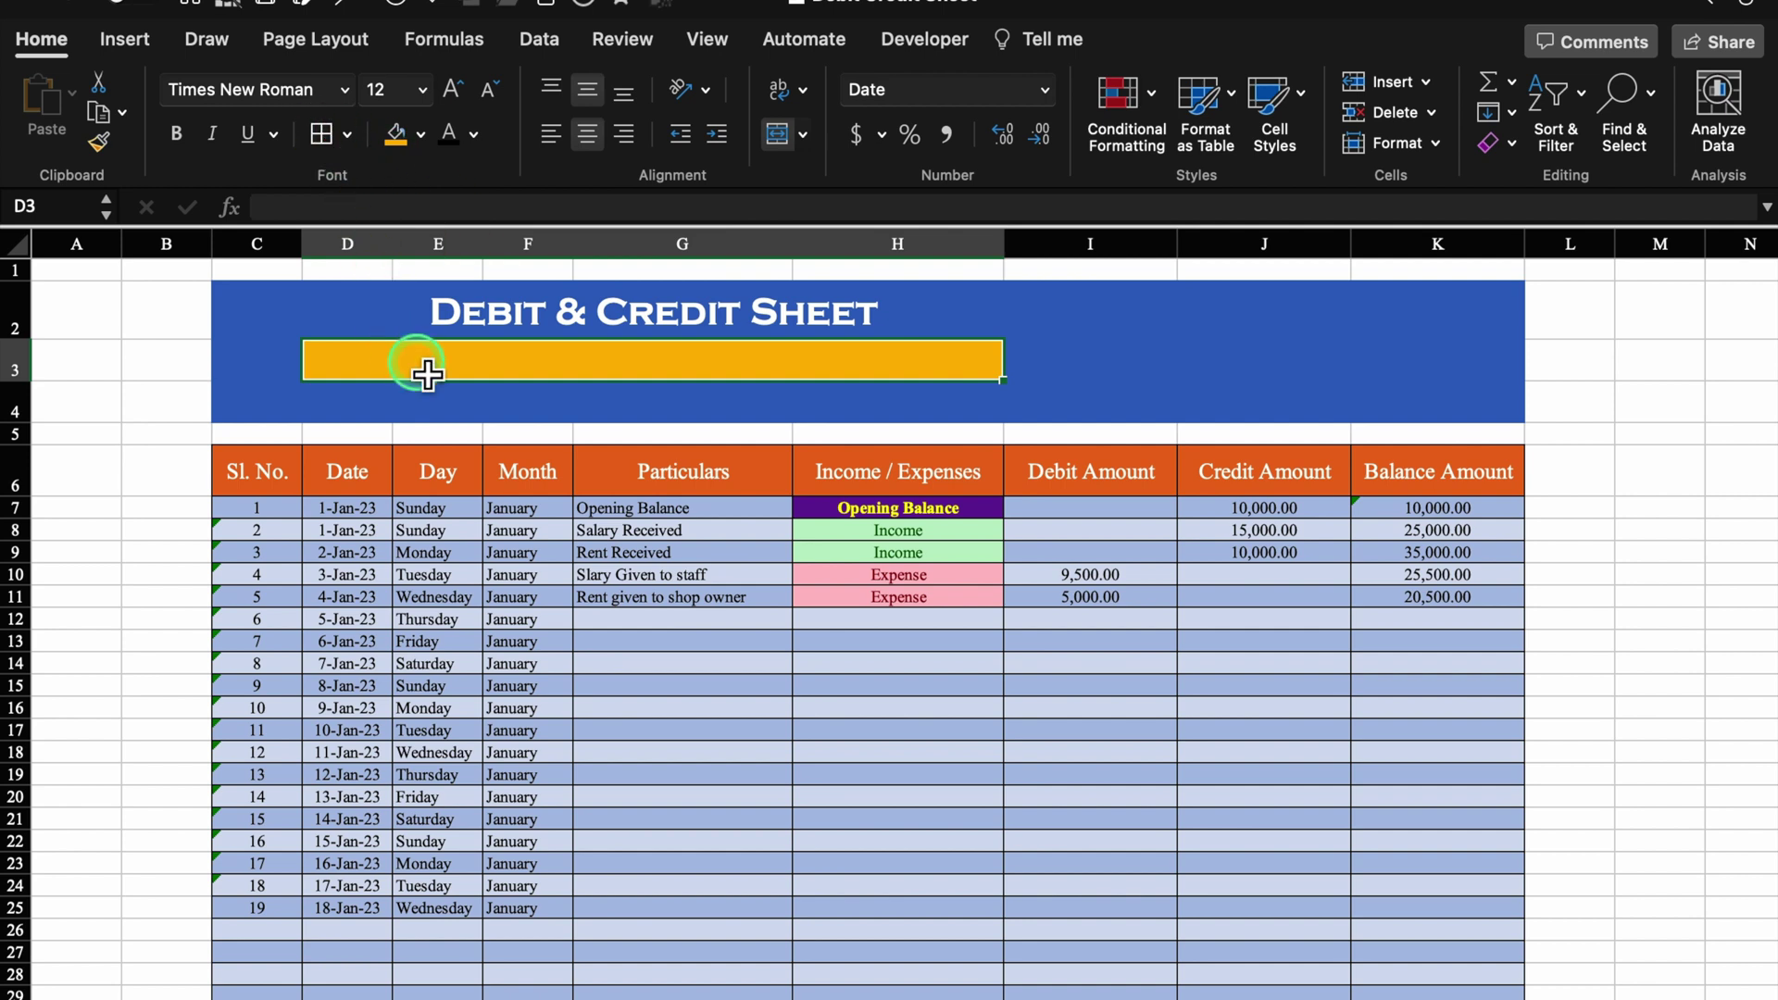
# Enter "Income to be Credited. Expenses to be Debited" in D3 and format it in a larger Bodoni 72 Smallcaps font
pyautogui.write('Inc')
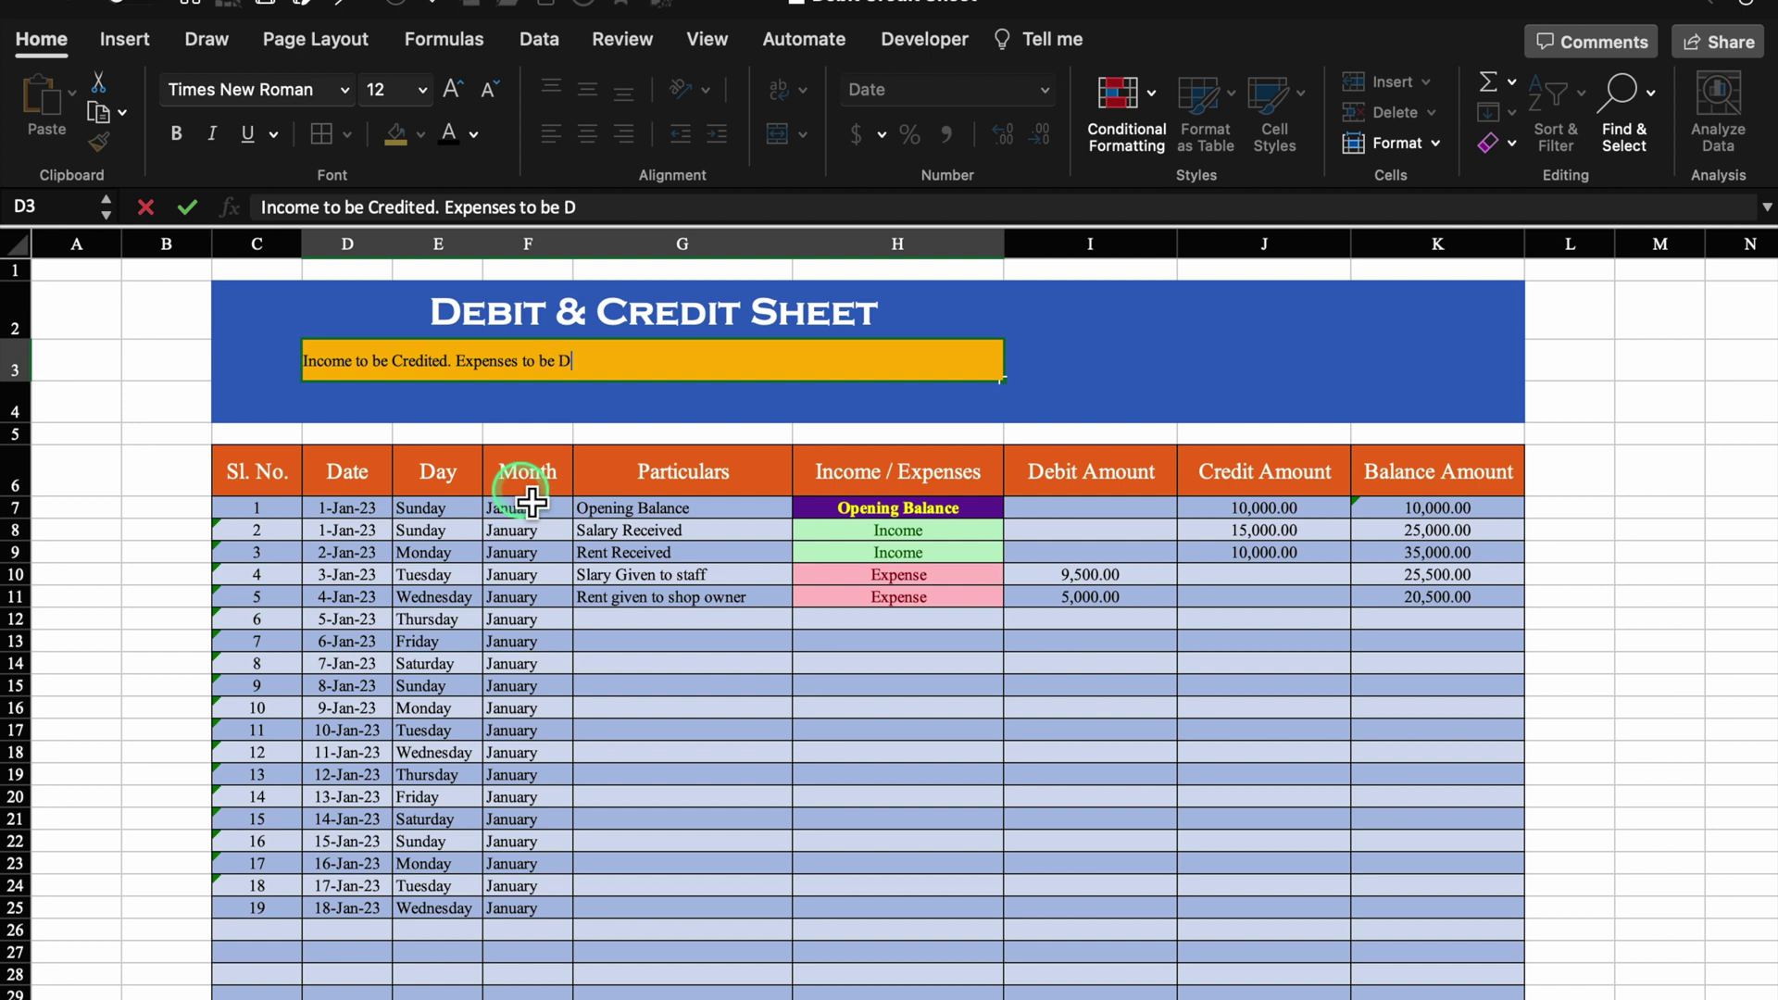
pyautogui.write('ebited')
pyautogui.click(453, 89)
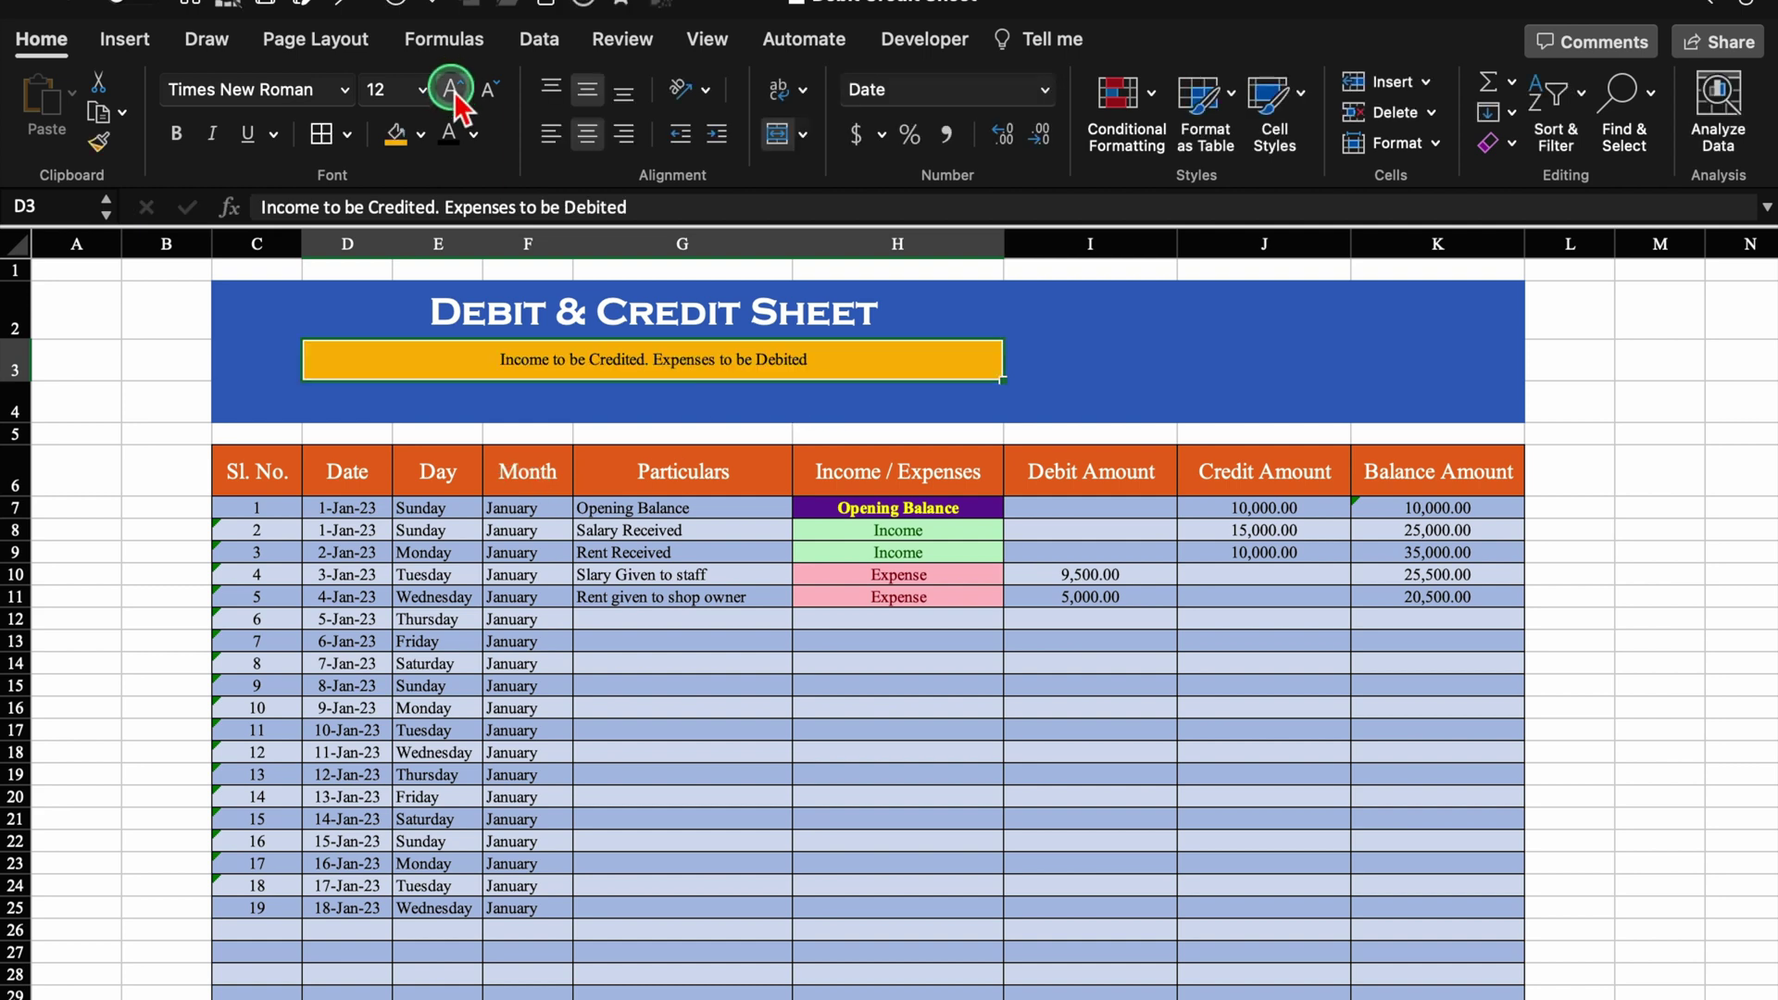
pyautogui.click(345, 89)
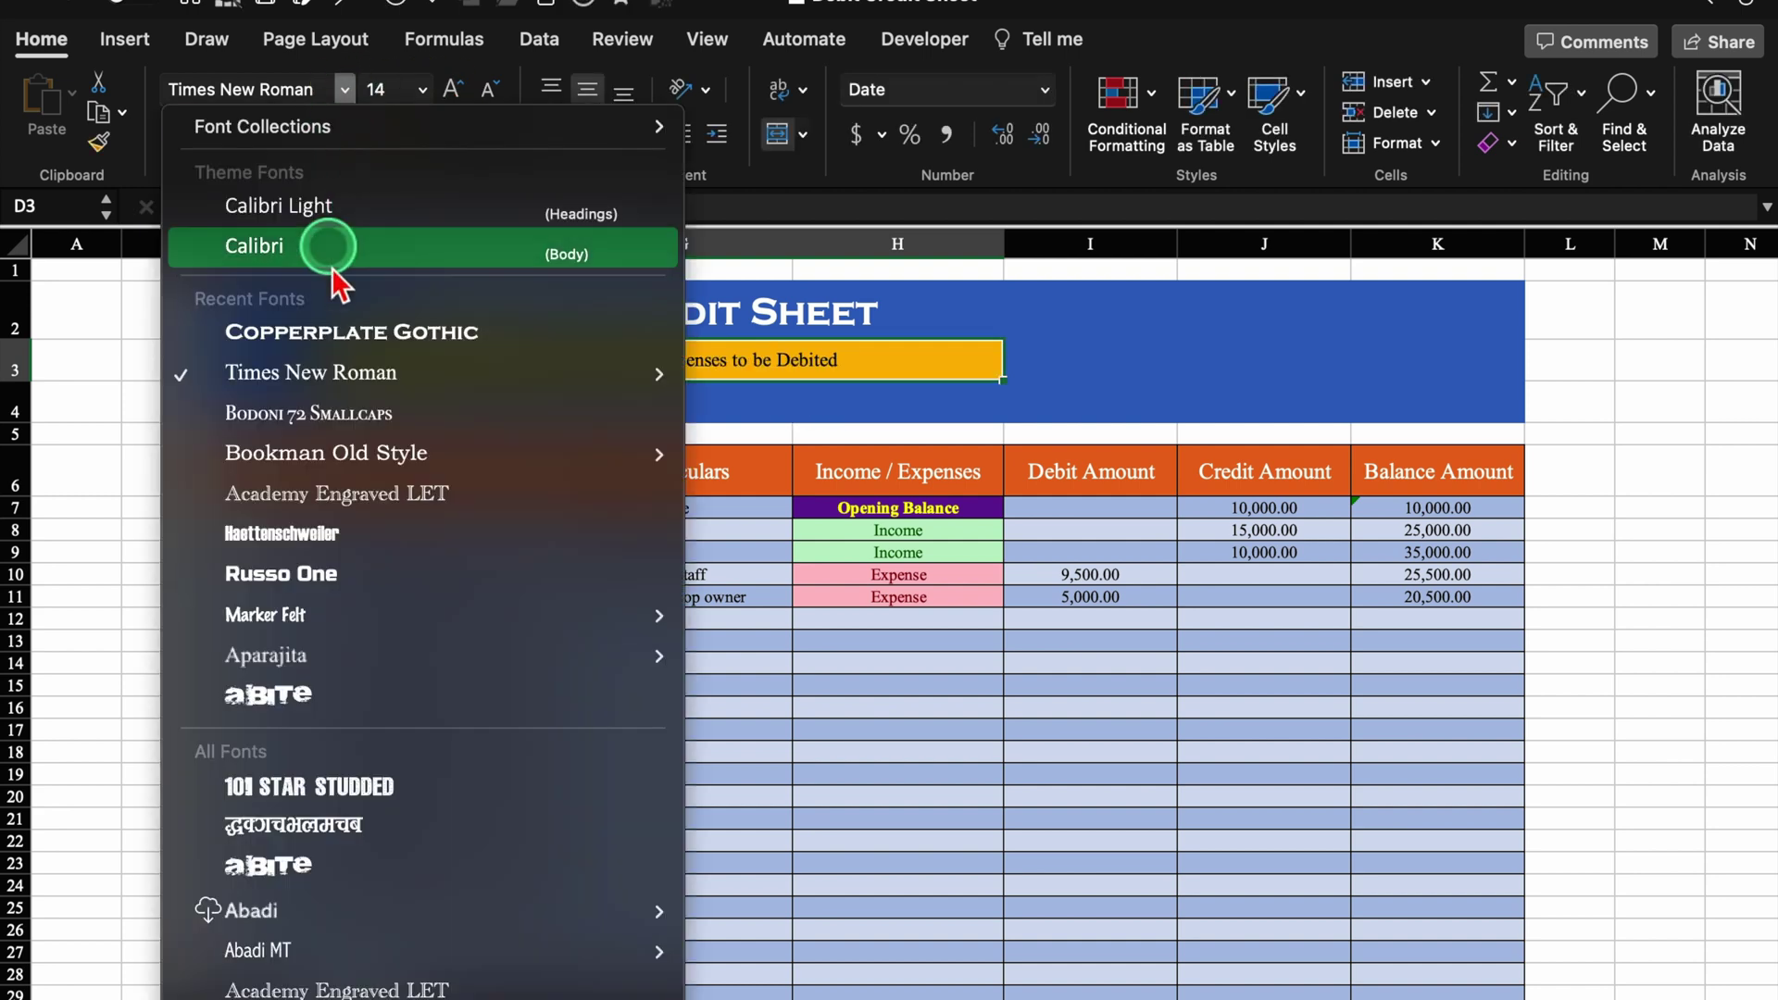
pyautogui.press('Escape')
# Enter the labels "Total Debit", "Total Credit" and "Total Balance" in I3, J3 and K3 of the banner
pyautogui.click(1102, 370)
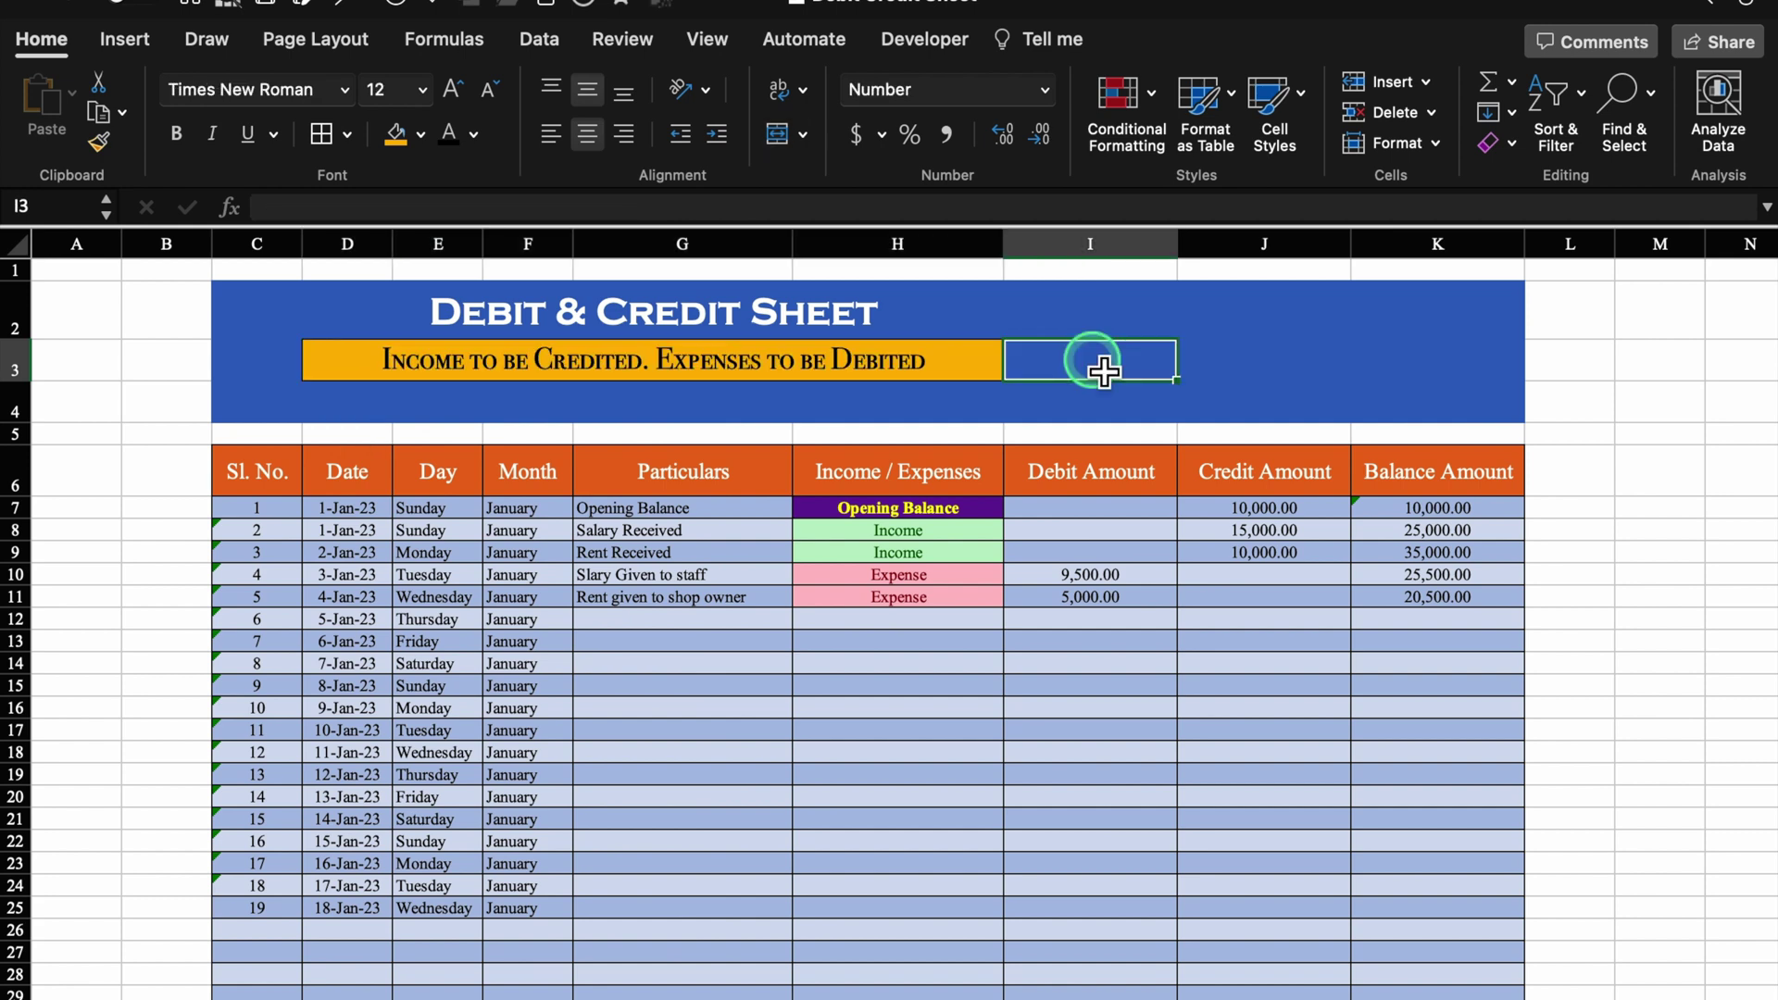
pyautogui.click(1211, 378)
pyautogui.write('Total')
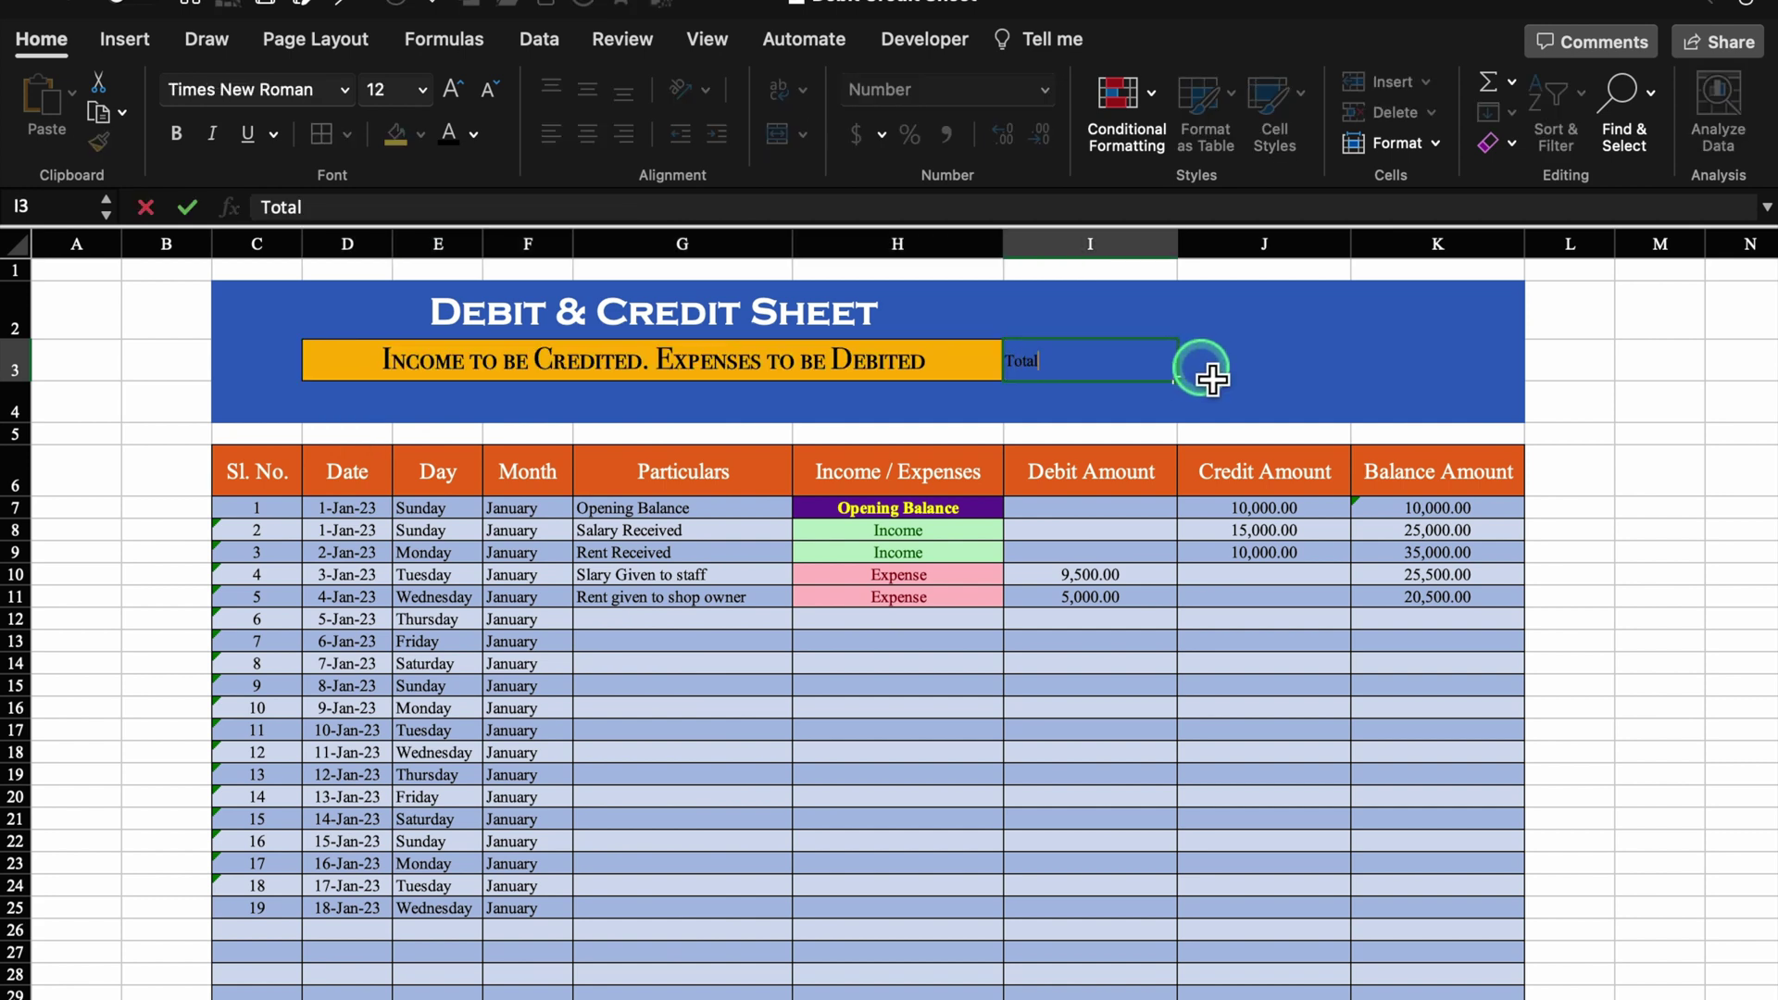
pyautogui.write(' Debit')
pyautogui.click(1211, 377)
pyautogui.write('Total Credit')
pyautogui.press('Tab')
pyautogui.write('Total Balance')
# Make the font in I3:K4 white and bold
pyautogui.moveTo(1093, 375); pyautogui.dragTo(1436, 407)
pyautogui.click(472, 133)
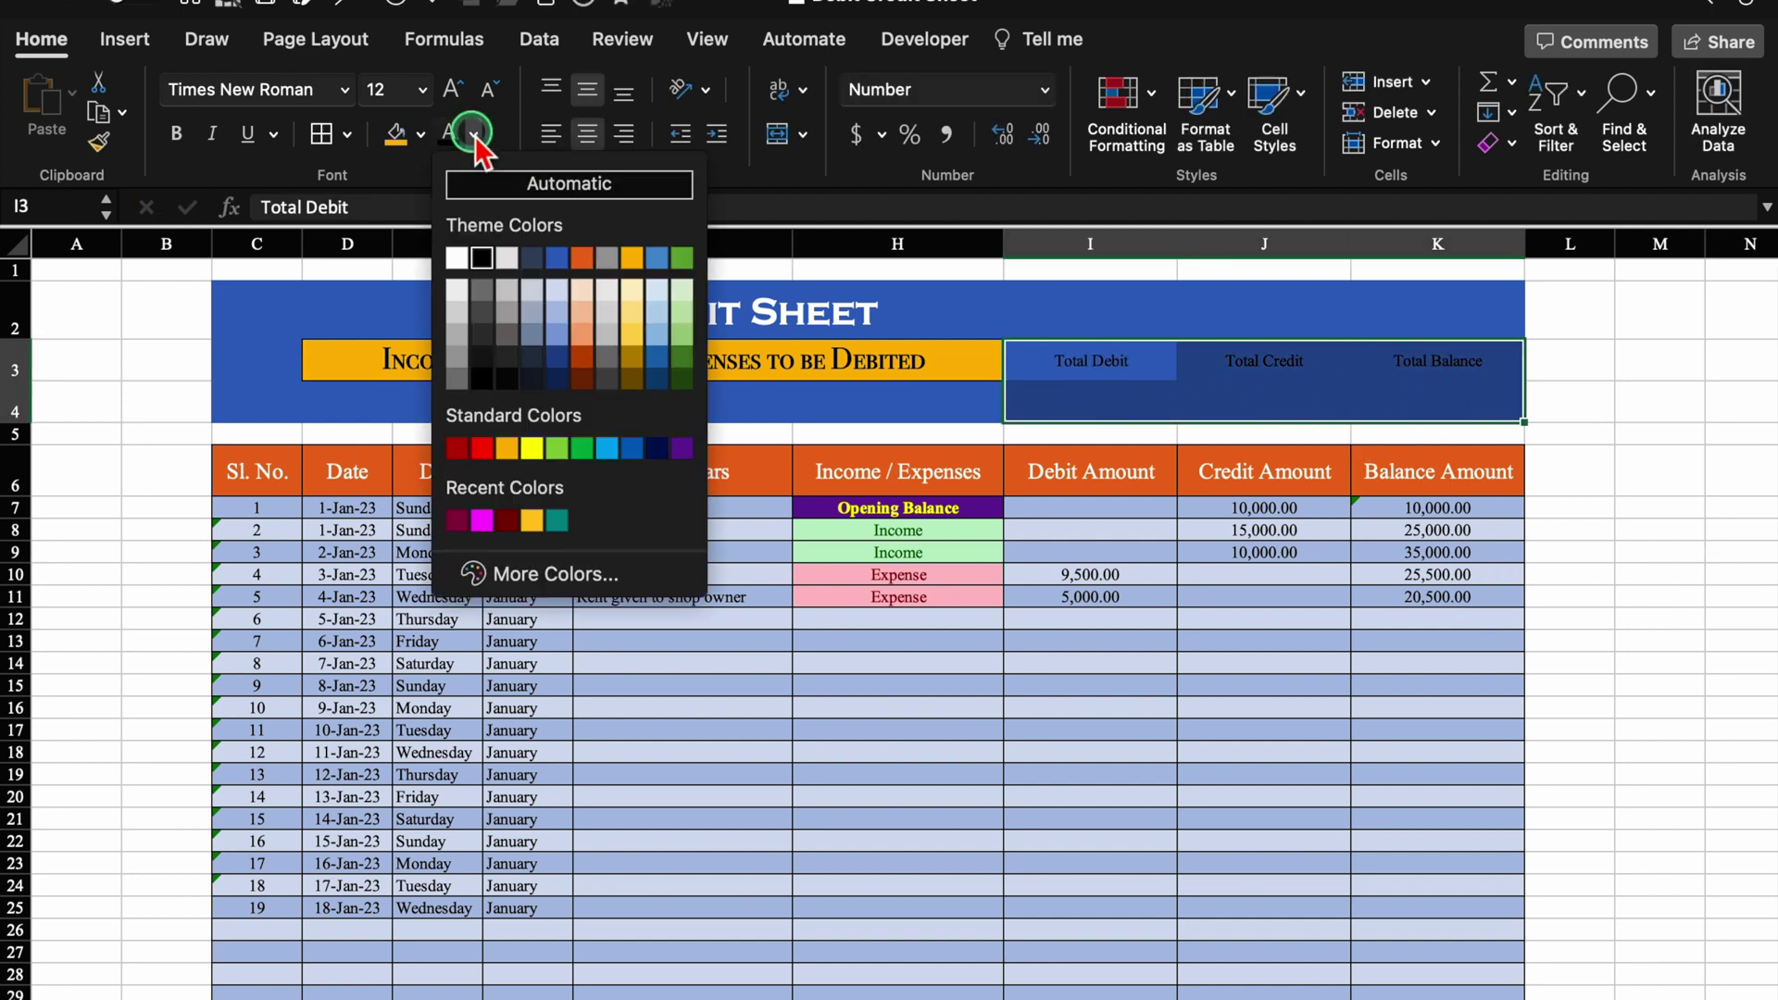
pyautogui.click(457, 258)
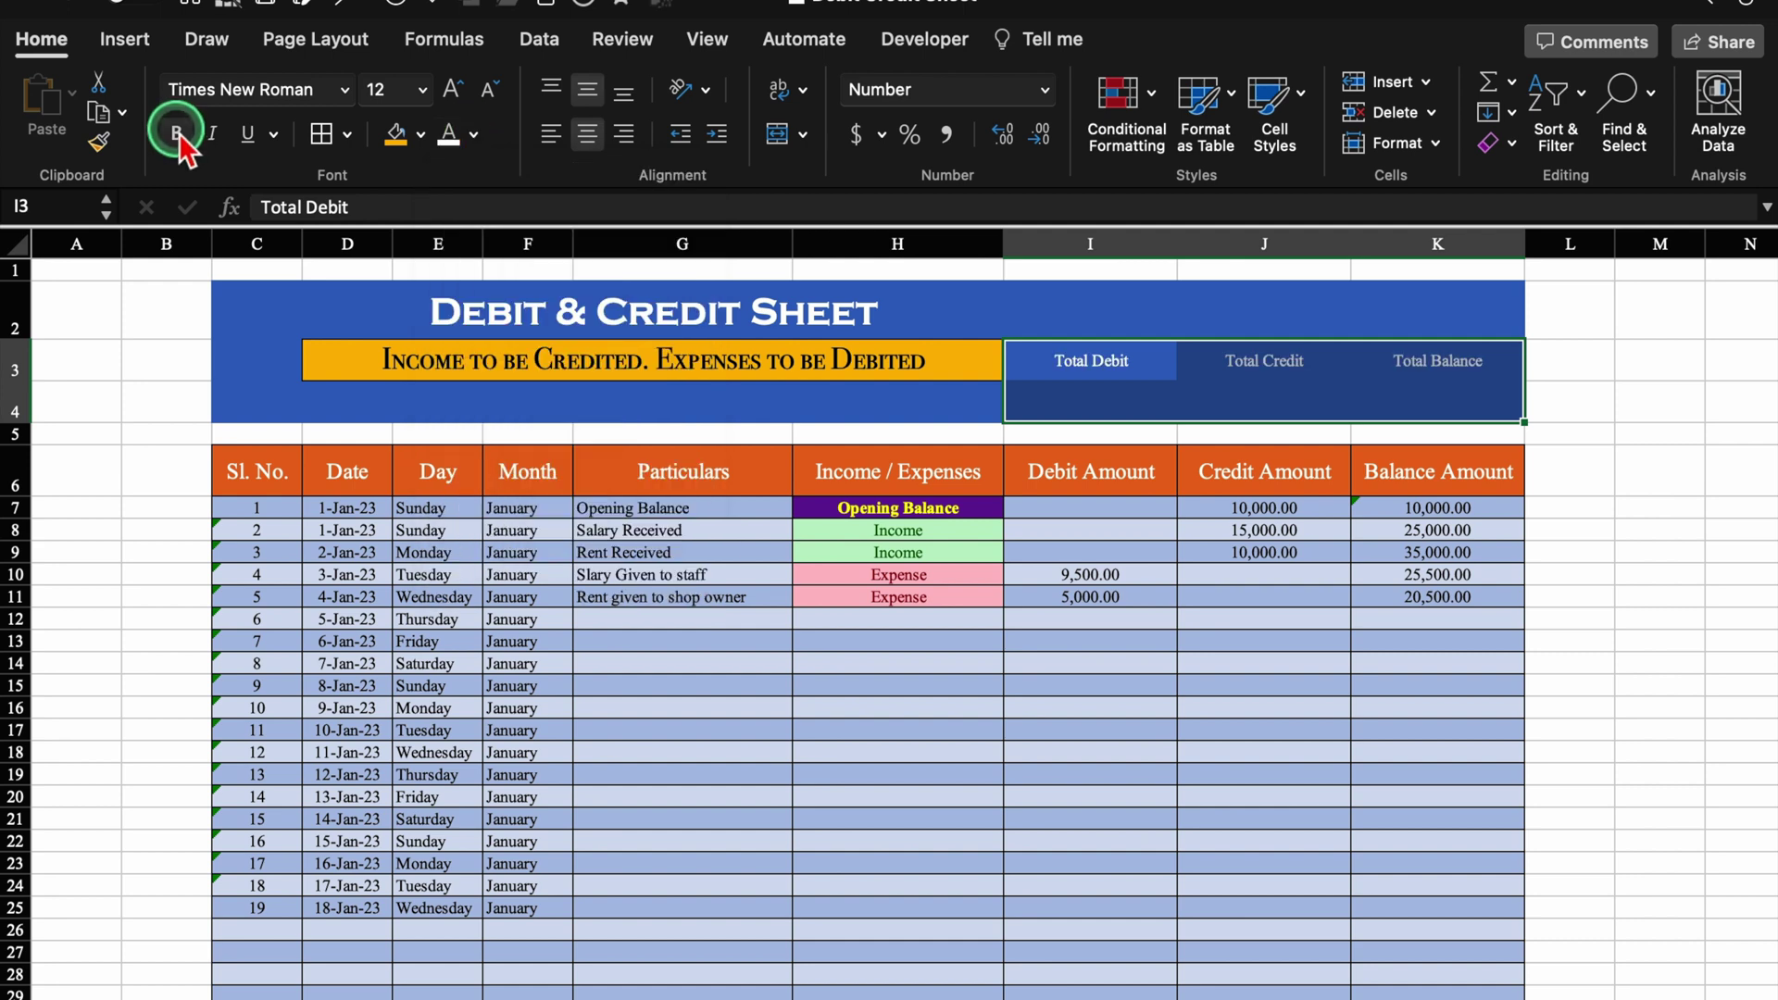
pyautogui.click(176, 132)
# Enter =SUBTOTAL(9,$I$7:I107) in I4 to sum the Debit Amount column
pyautogui.click(1102, 399)
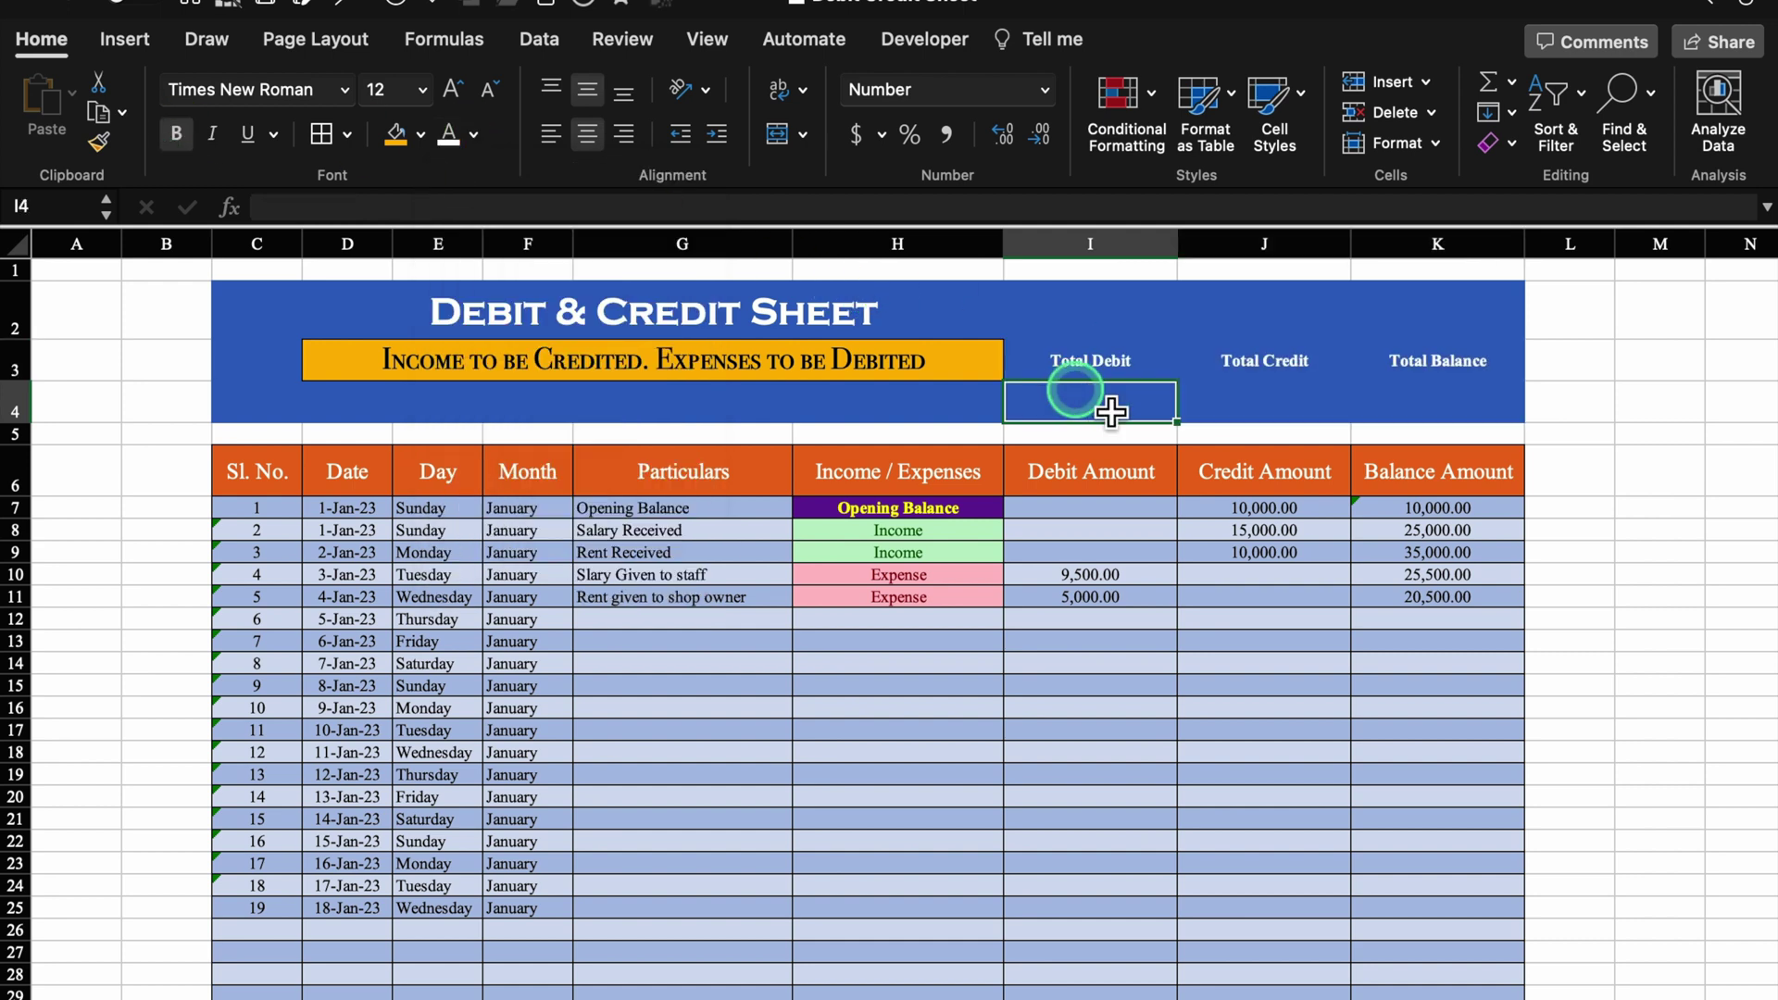
pyautogui.write('=')
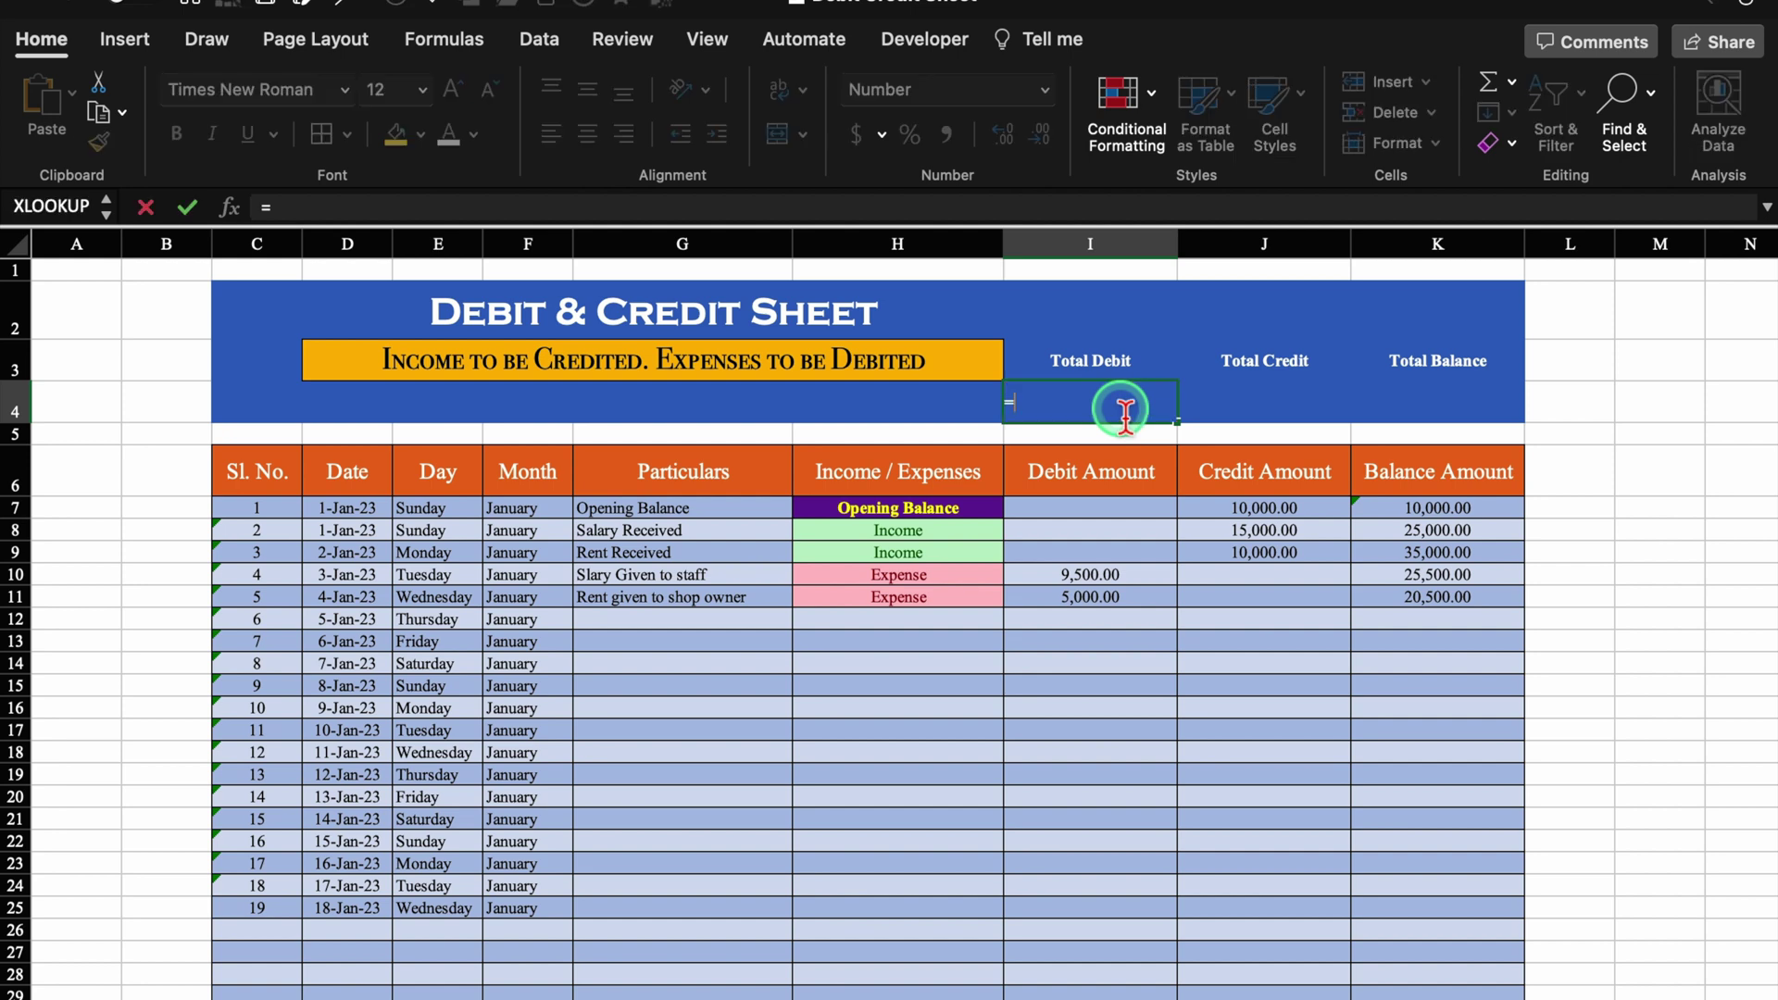
pyautogui.write('sub')
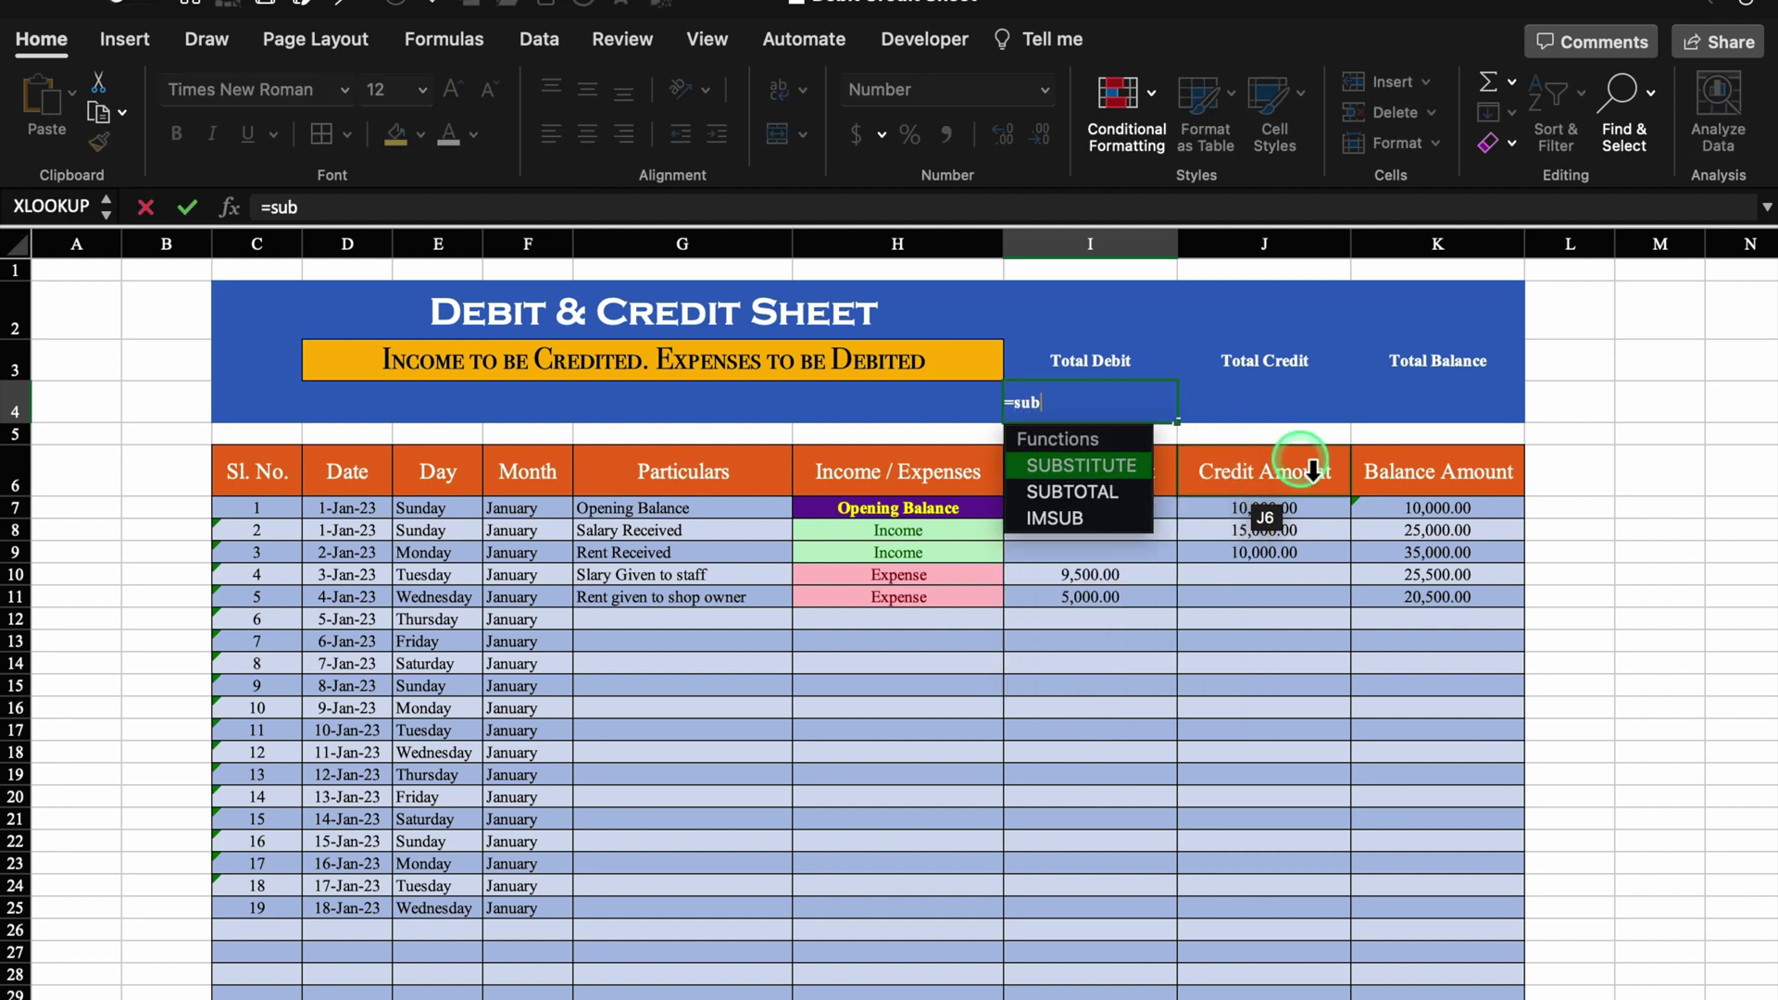
pyautogui.doubleClick(1120, 492)
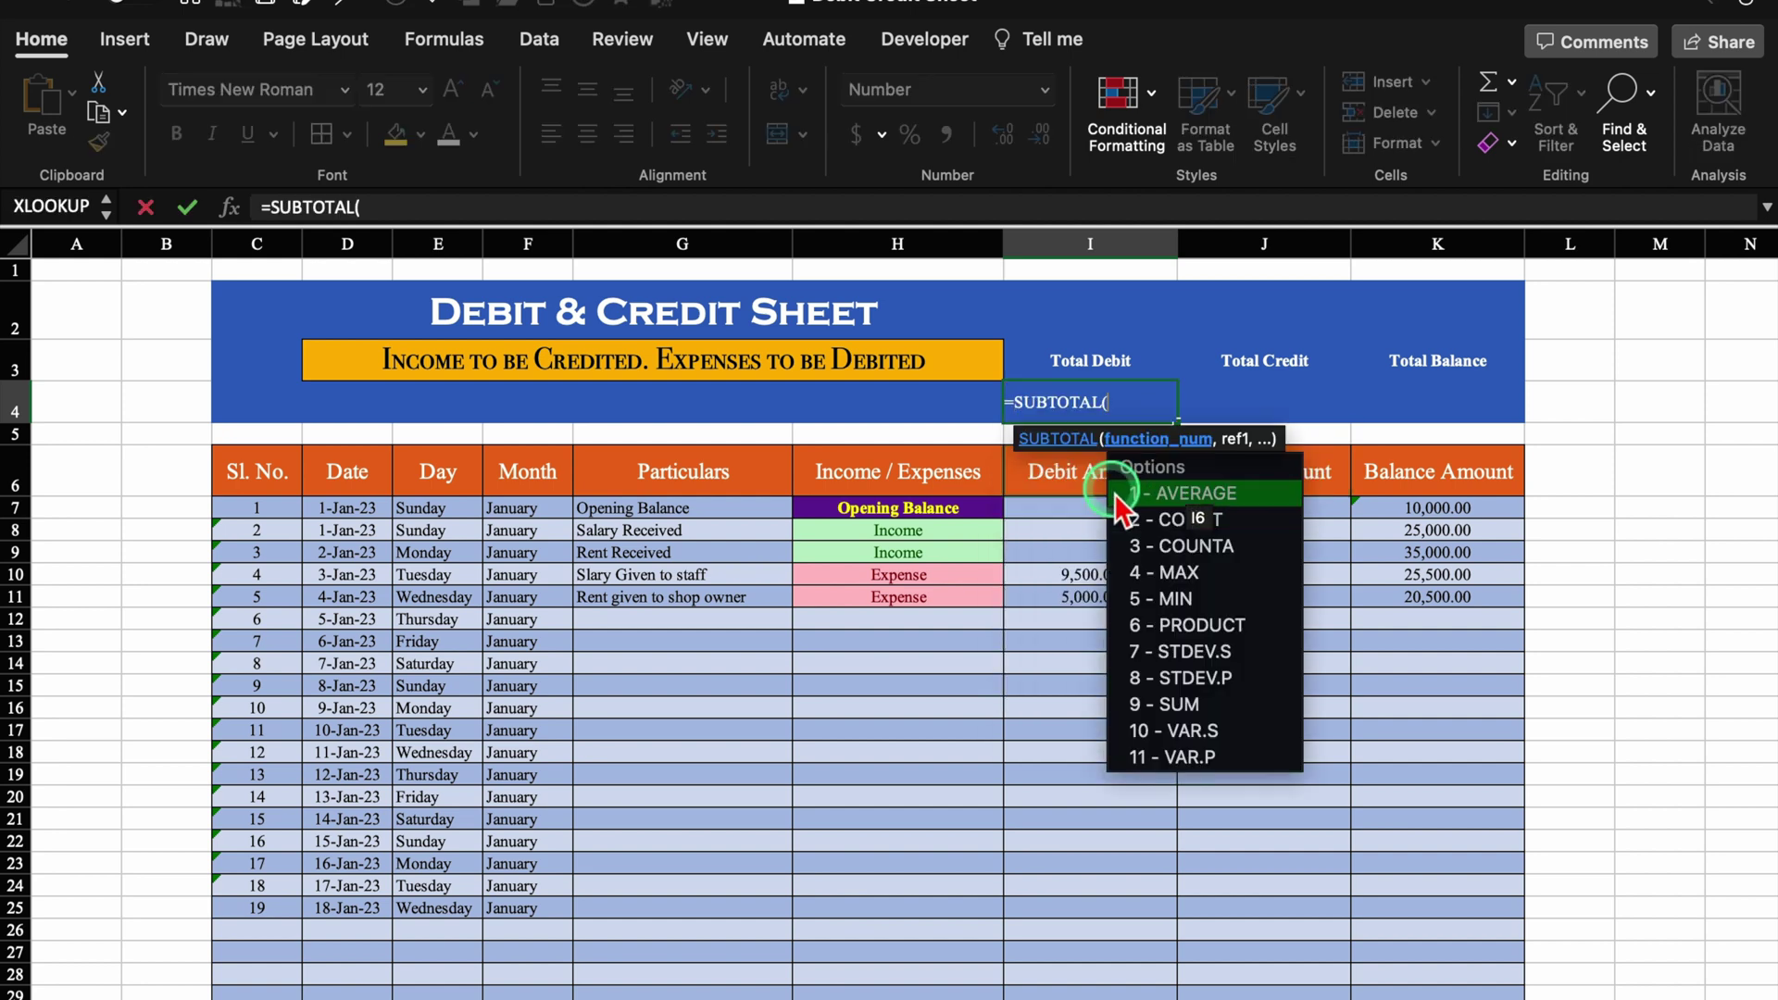
pyautogui.doubleClick(1228, 705)
pyautogui.write(',')
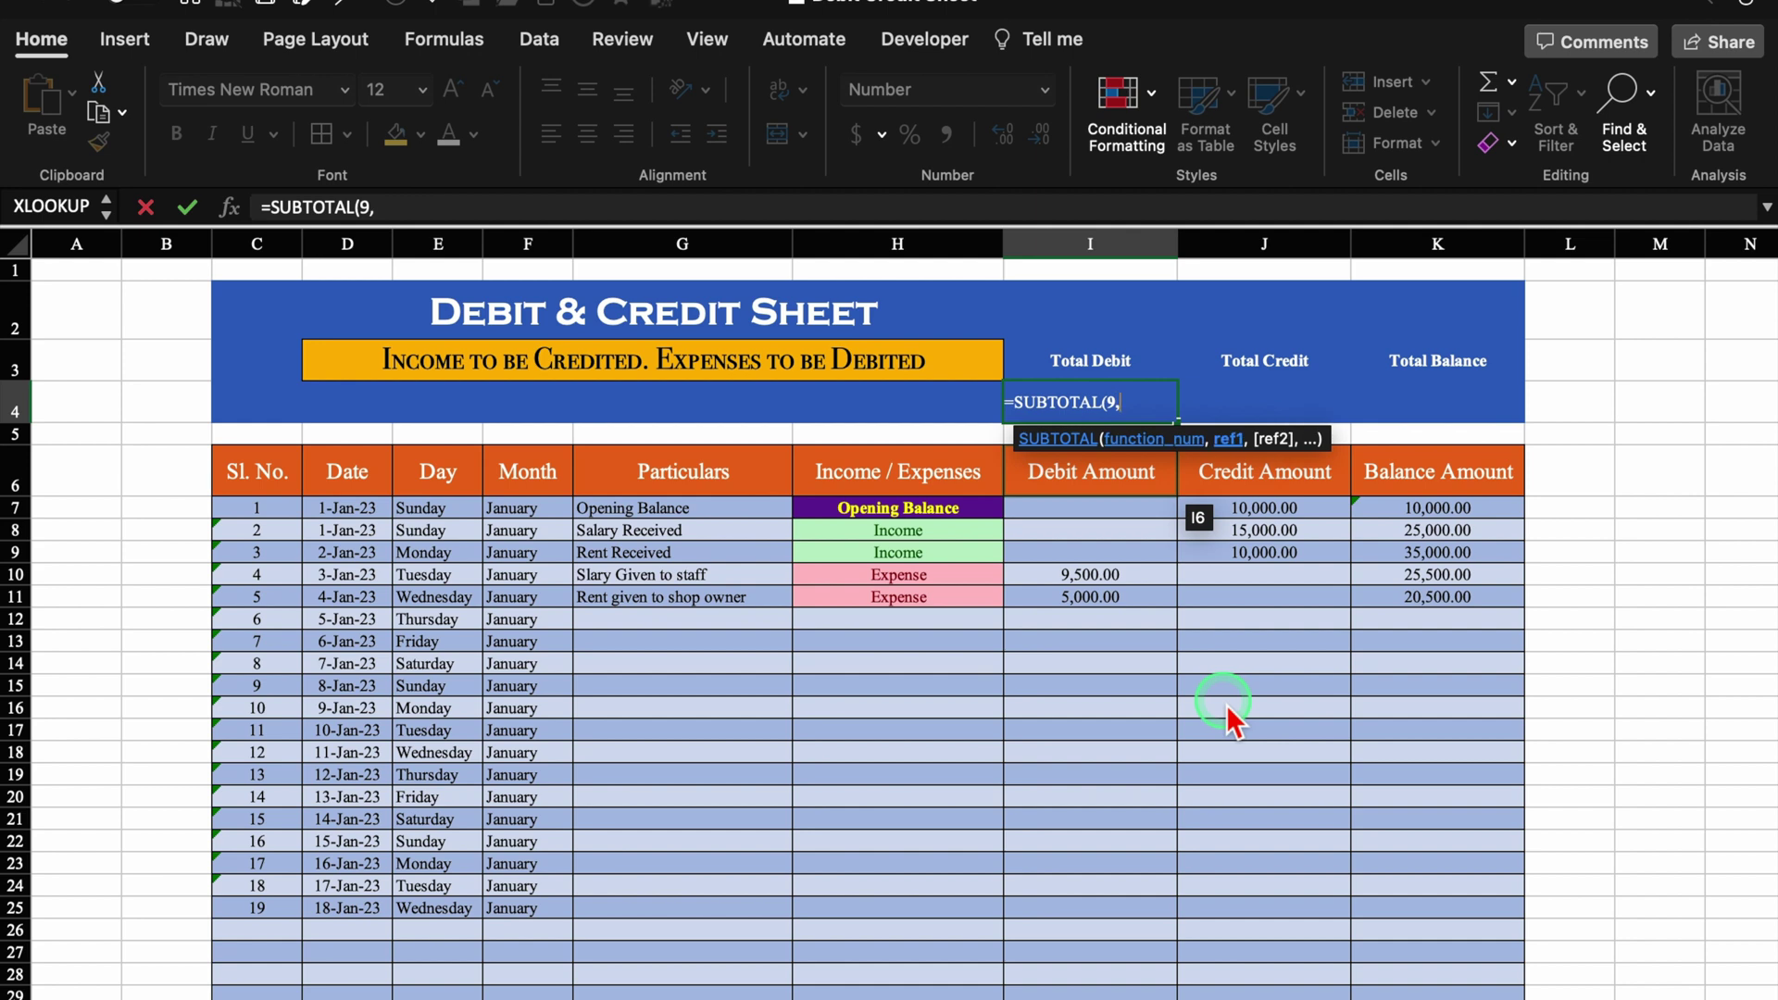
pyautogui.click(1107, 512)
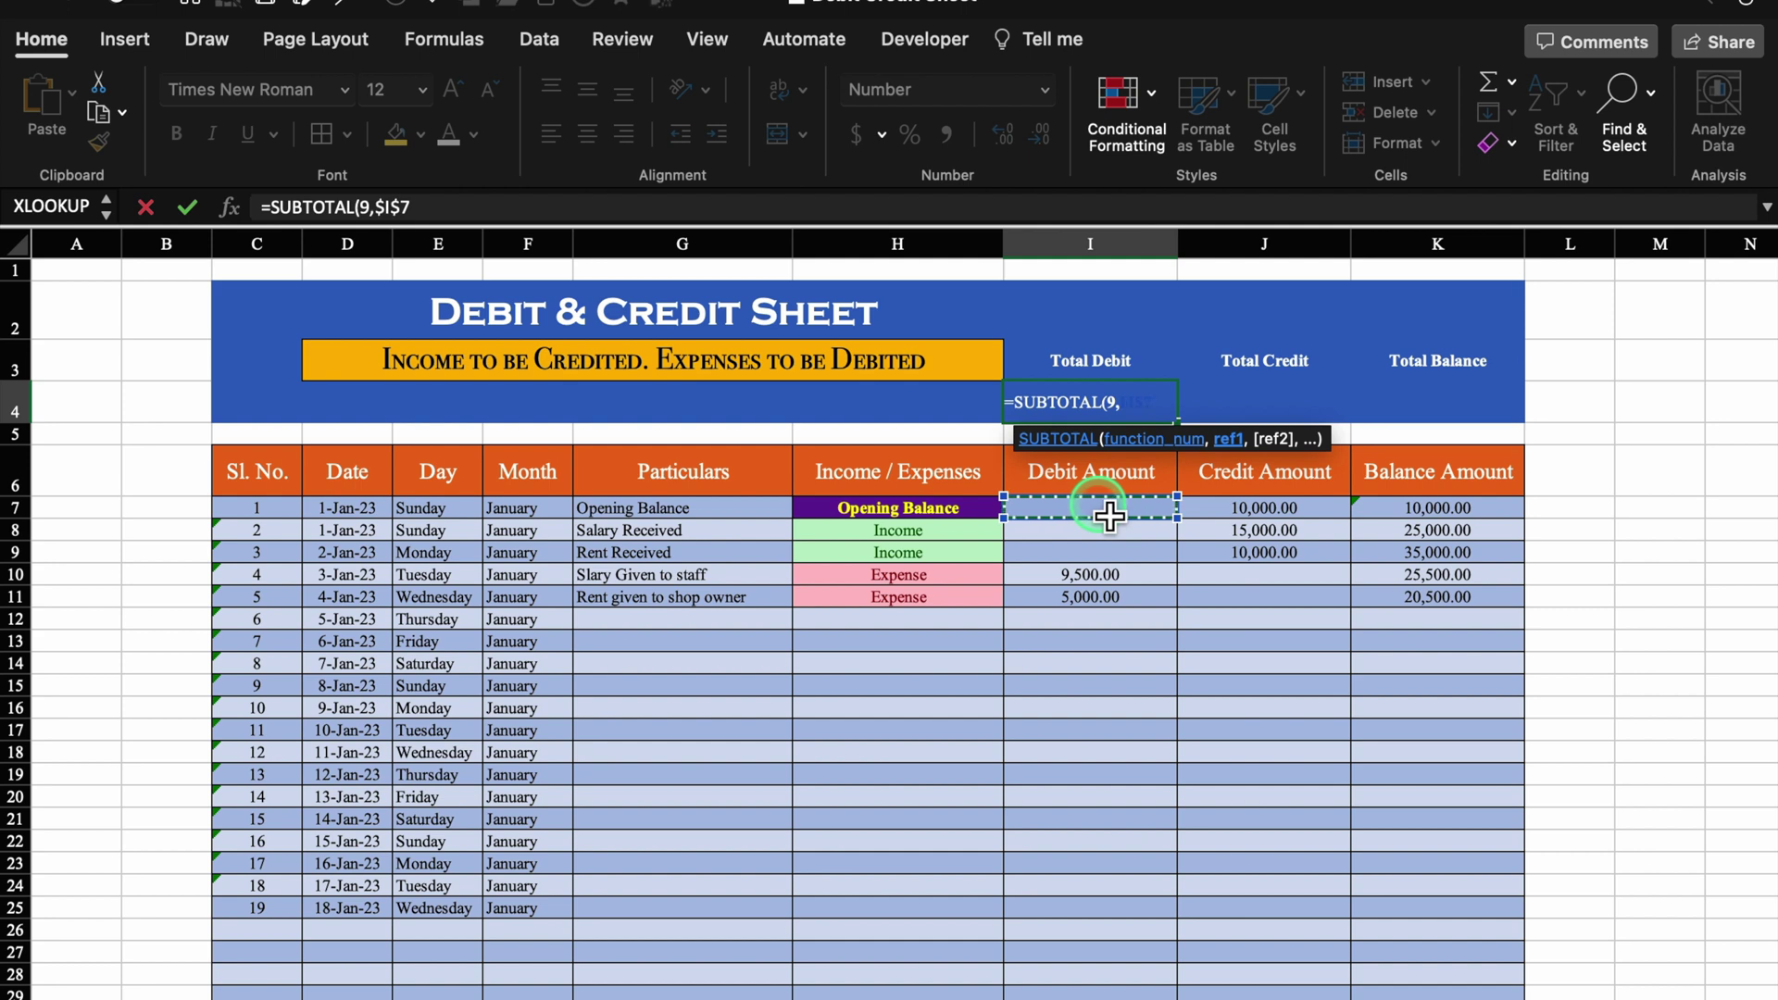
pyautogui.write(':')
pyautogui.scroll(-2, 1767, 630)
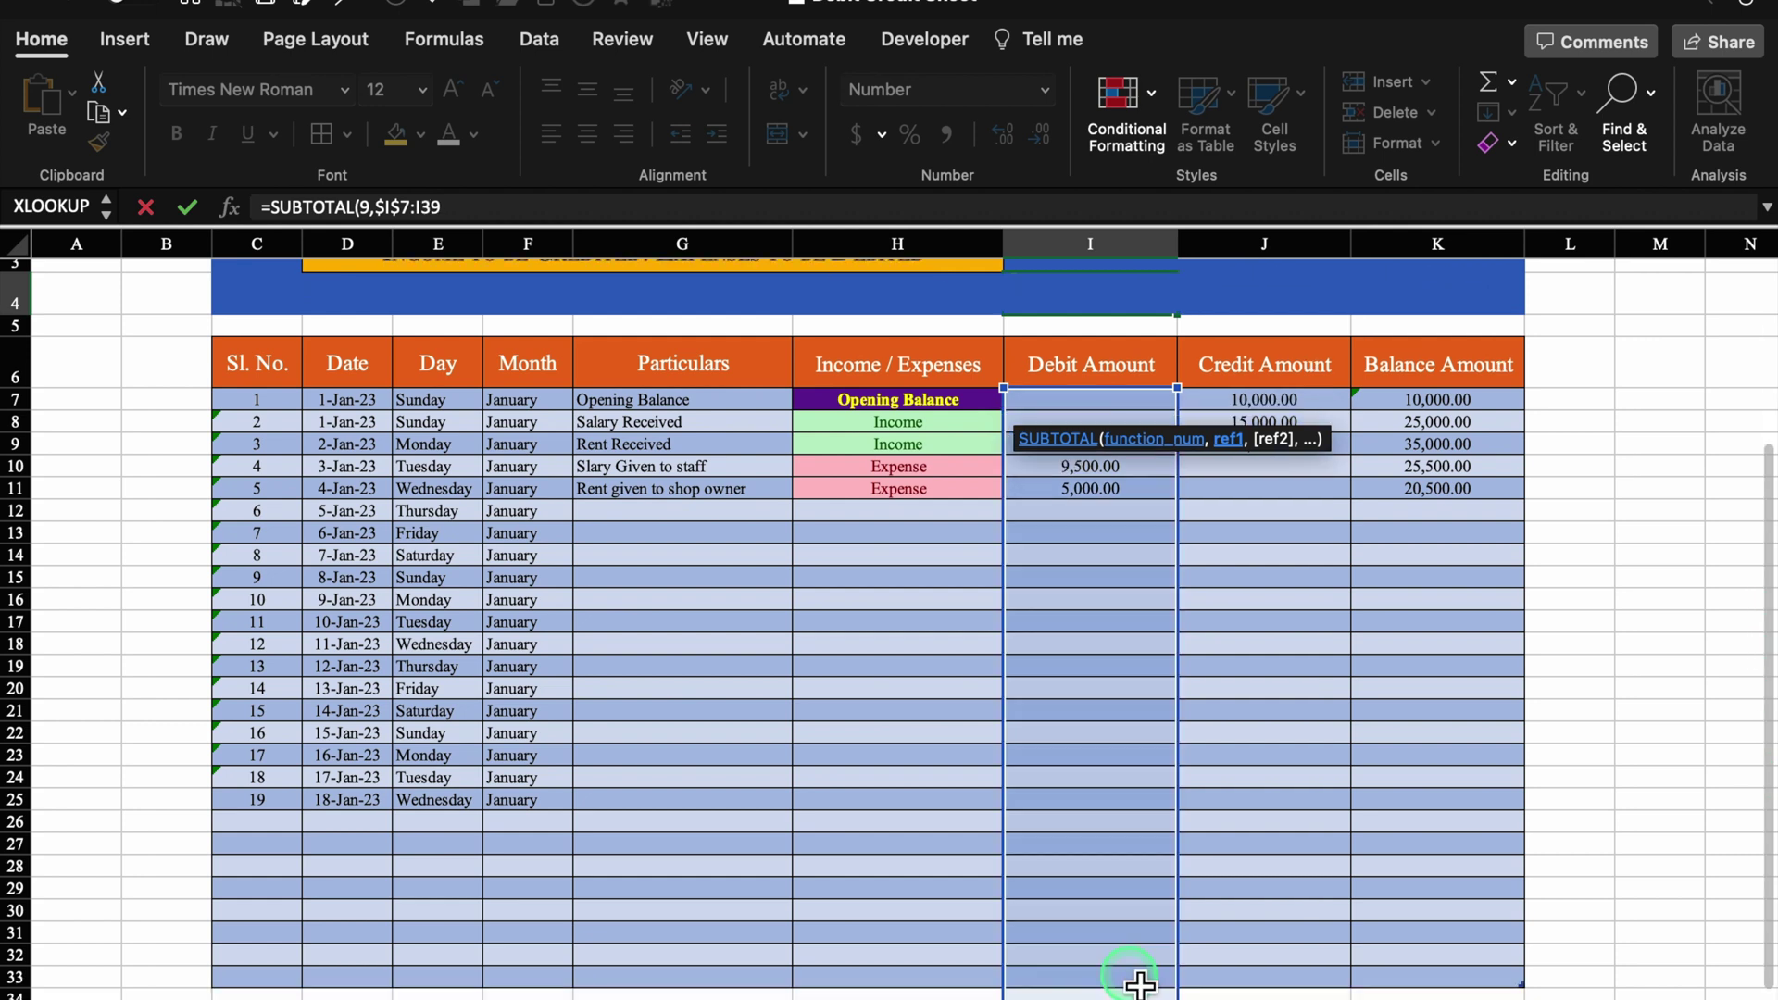
pyautogui.moveTo(1139, 980); pyautogui.dragTo(1140, 983)
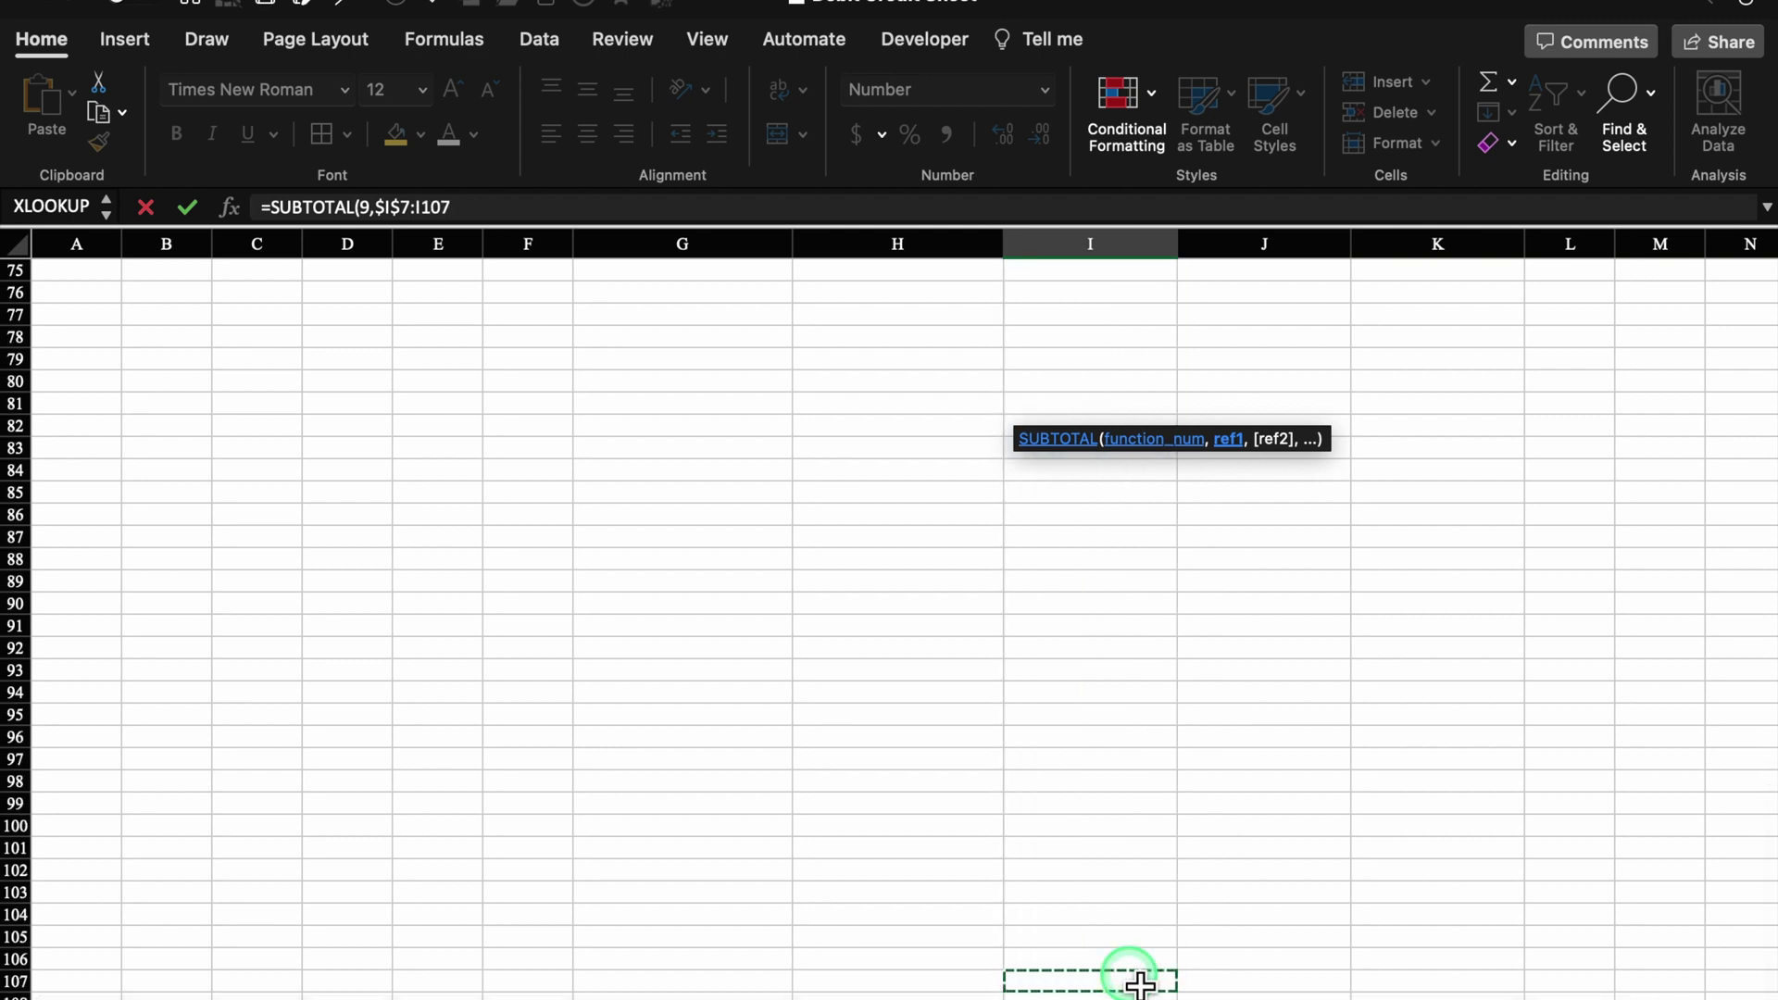
pyautogui.write(')')
pyautogui.press('Return')
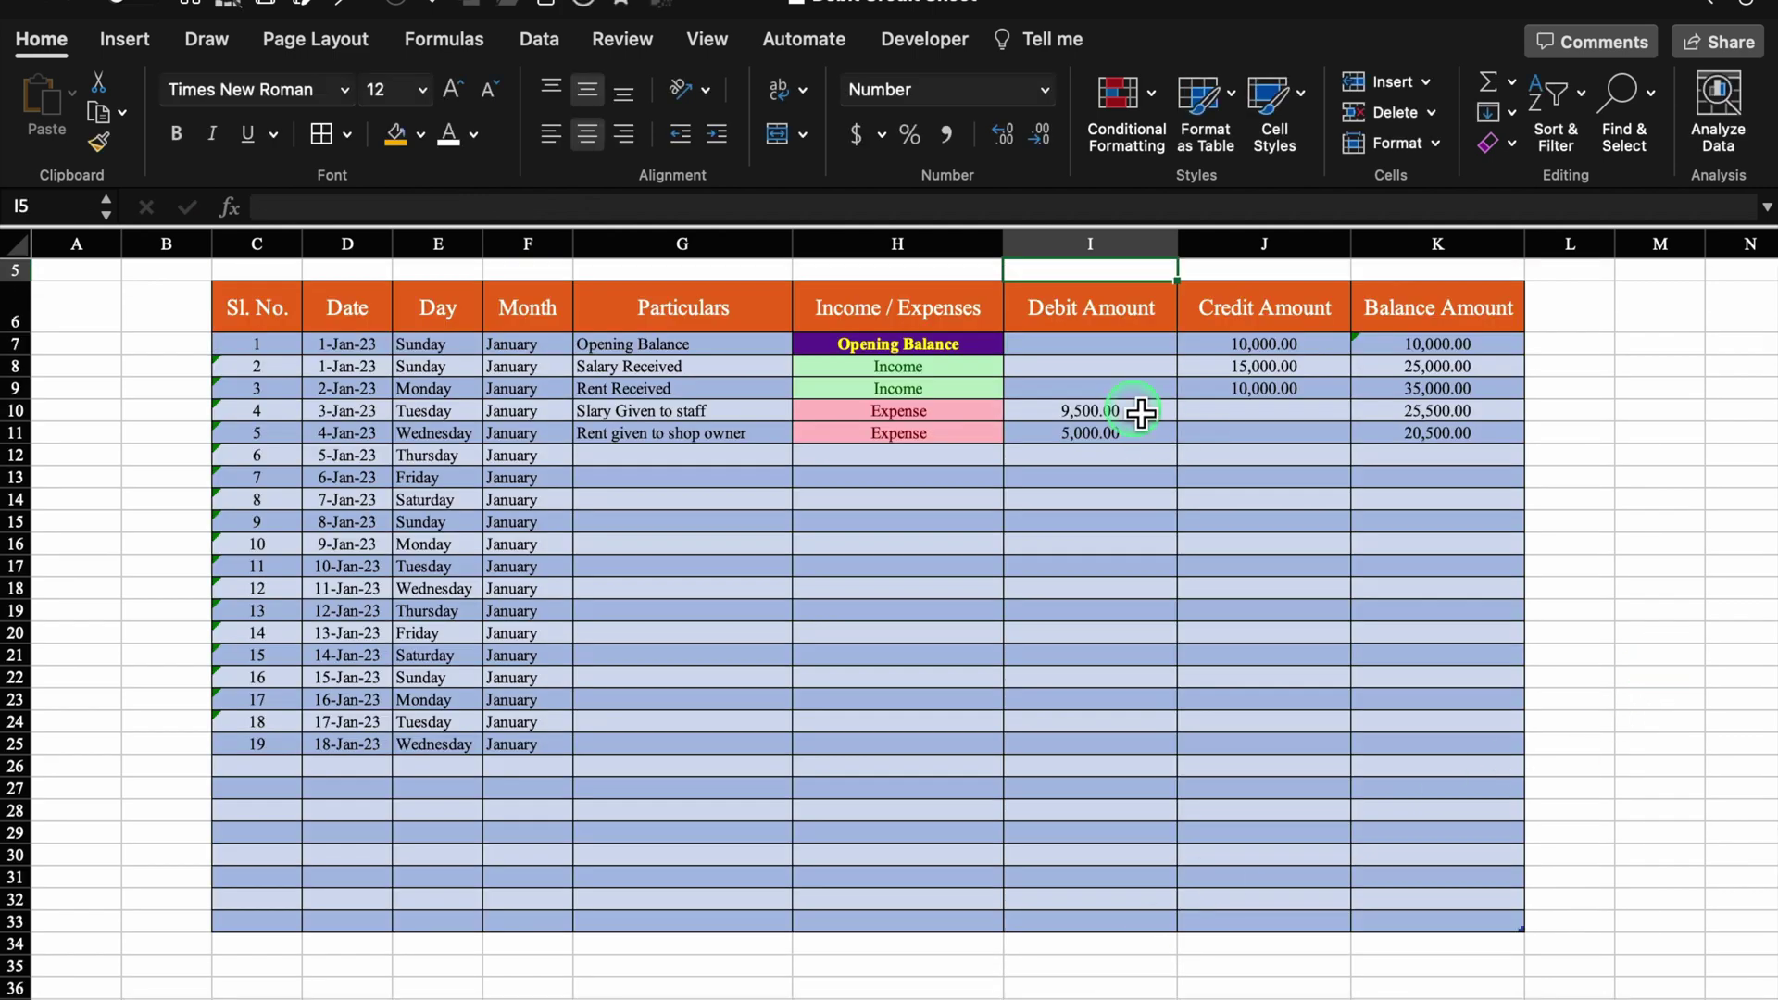
# Format the total debit in I4 as Currency with the ₹ English (India) symbol
pyautogui.scroll(-5, 1769, 576)
pyautogui.scroll(3, 1769, 576)
pyautogui.scroll(3, 1769, 576)
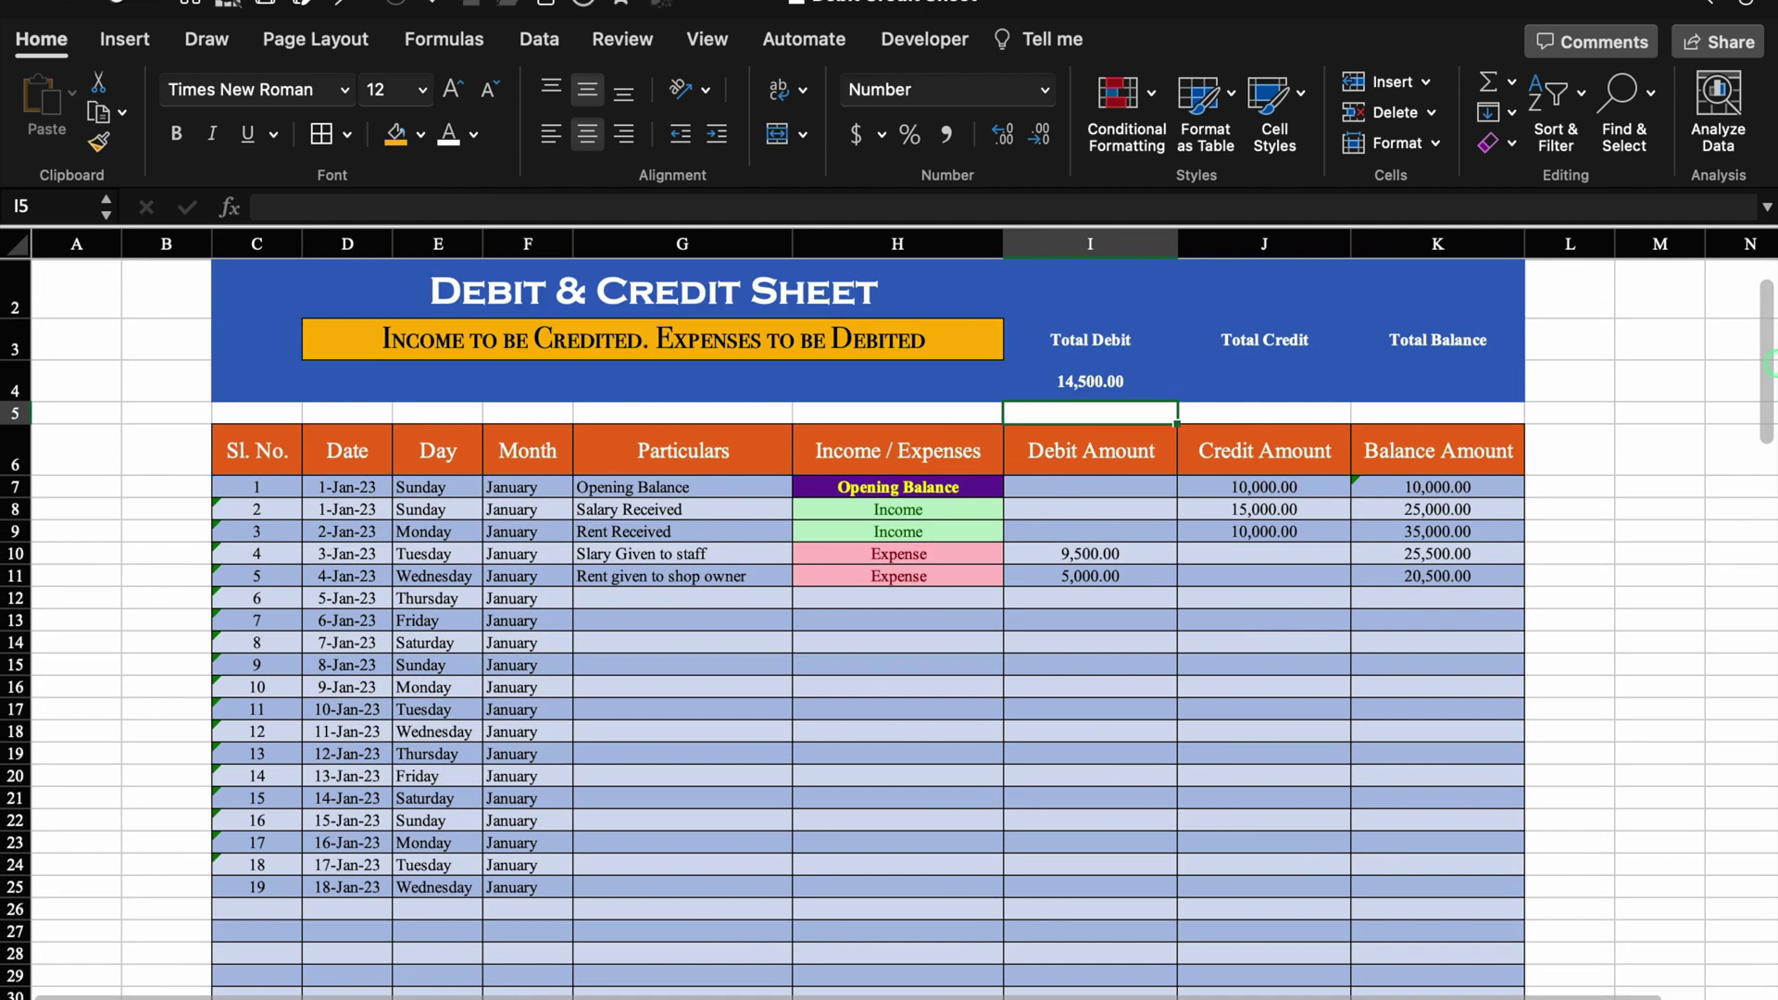
pyautogui.click(1092, 402)
pyautogui.rightClick(1104, 407)
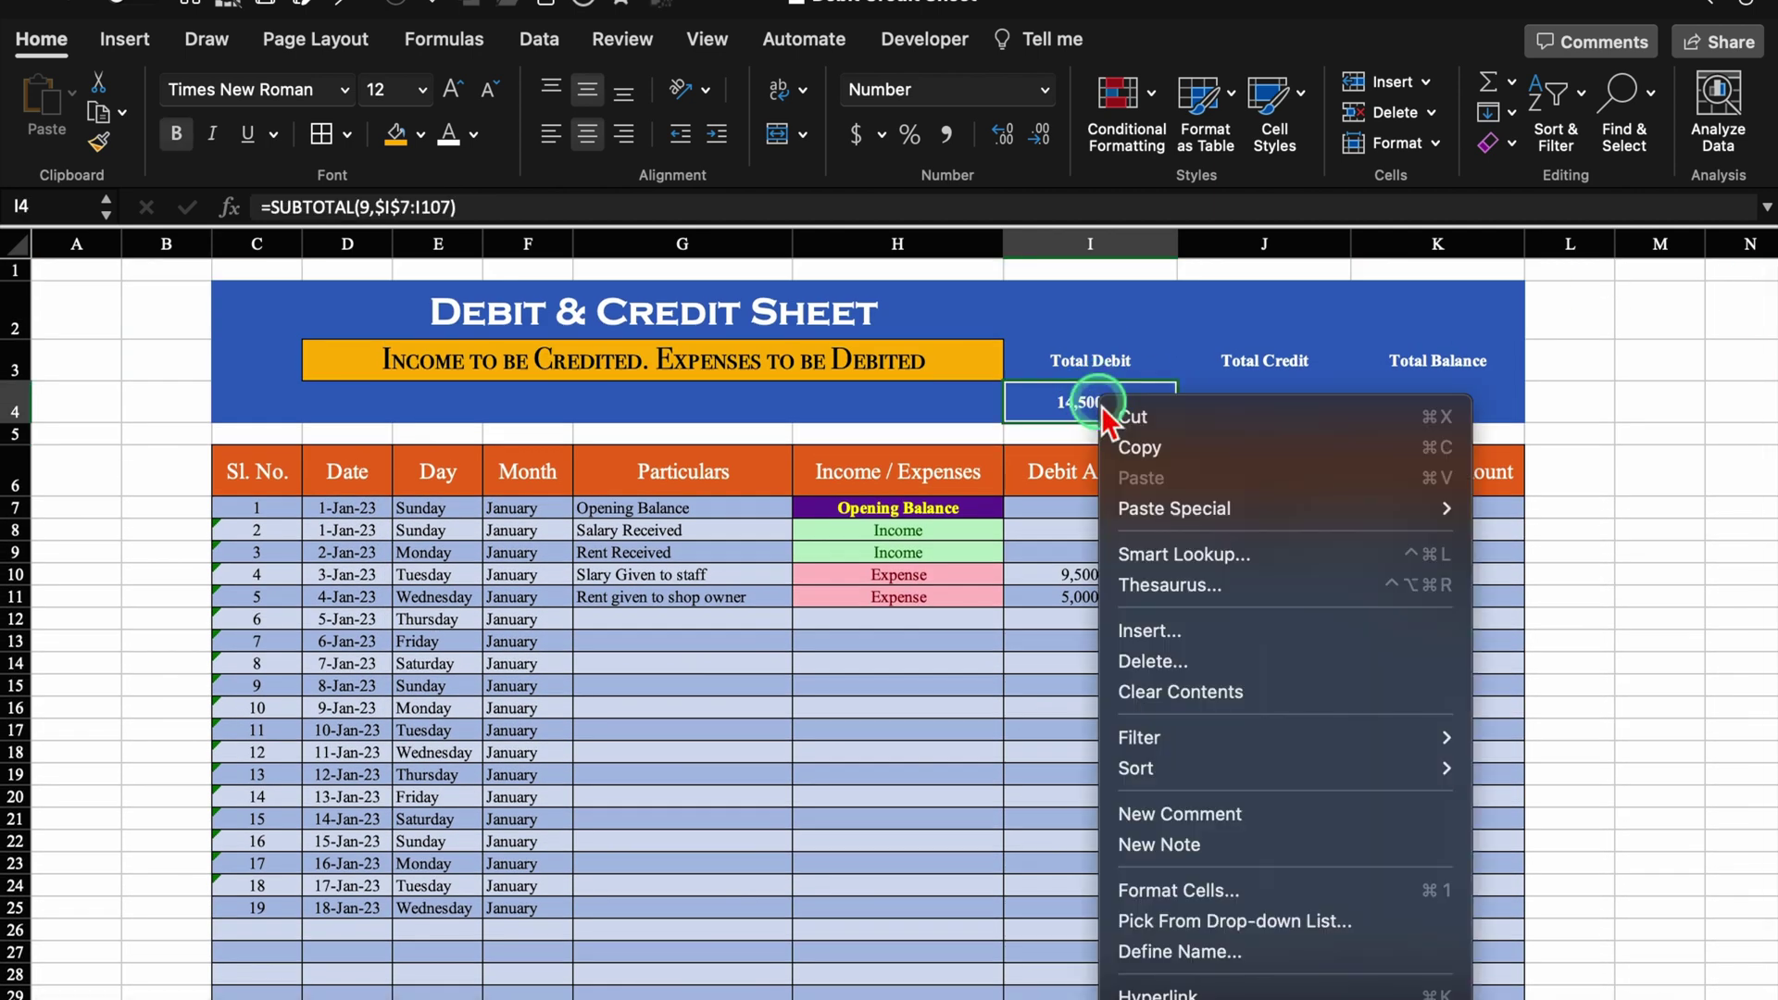
pyautogui.click(1263, 887)
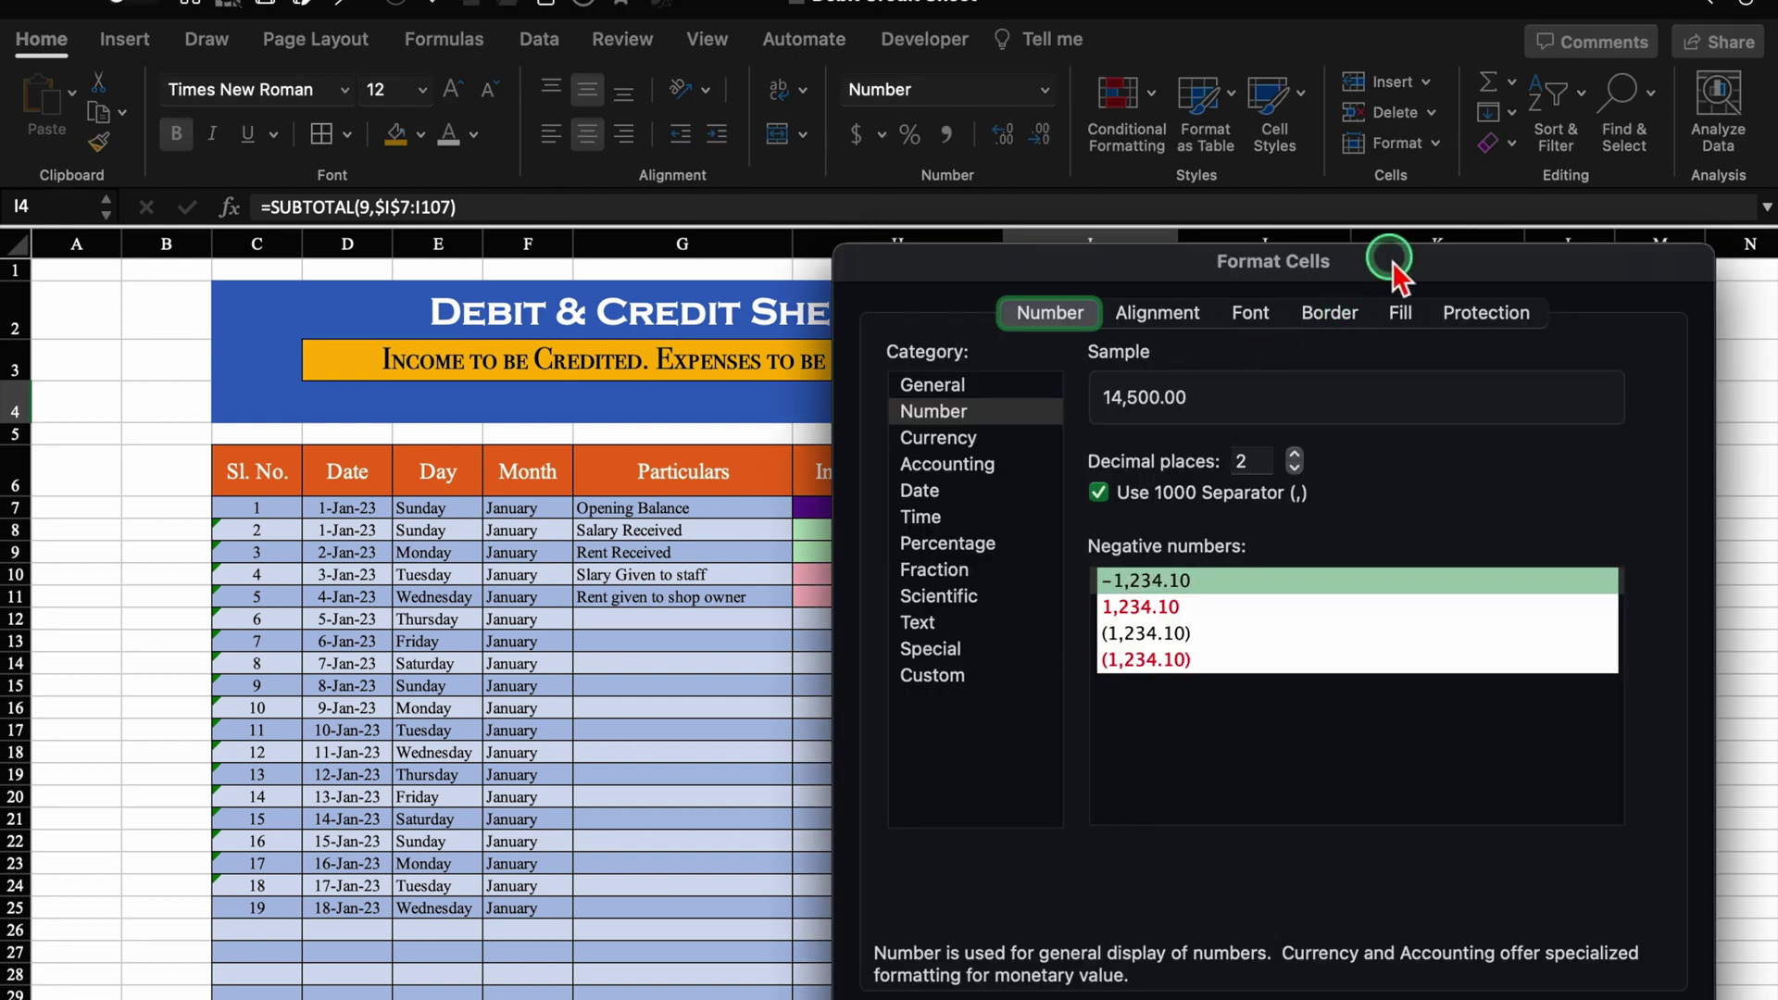
pyautogui.moveTo(1392, 261); pyautogui.dragTo(1330, 137)
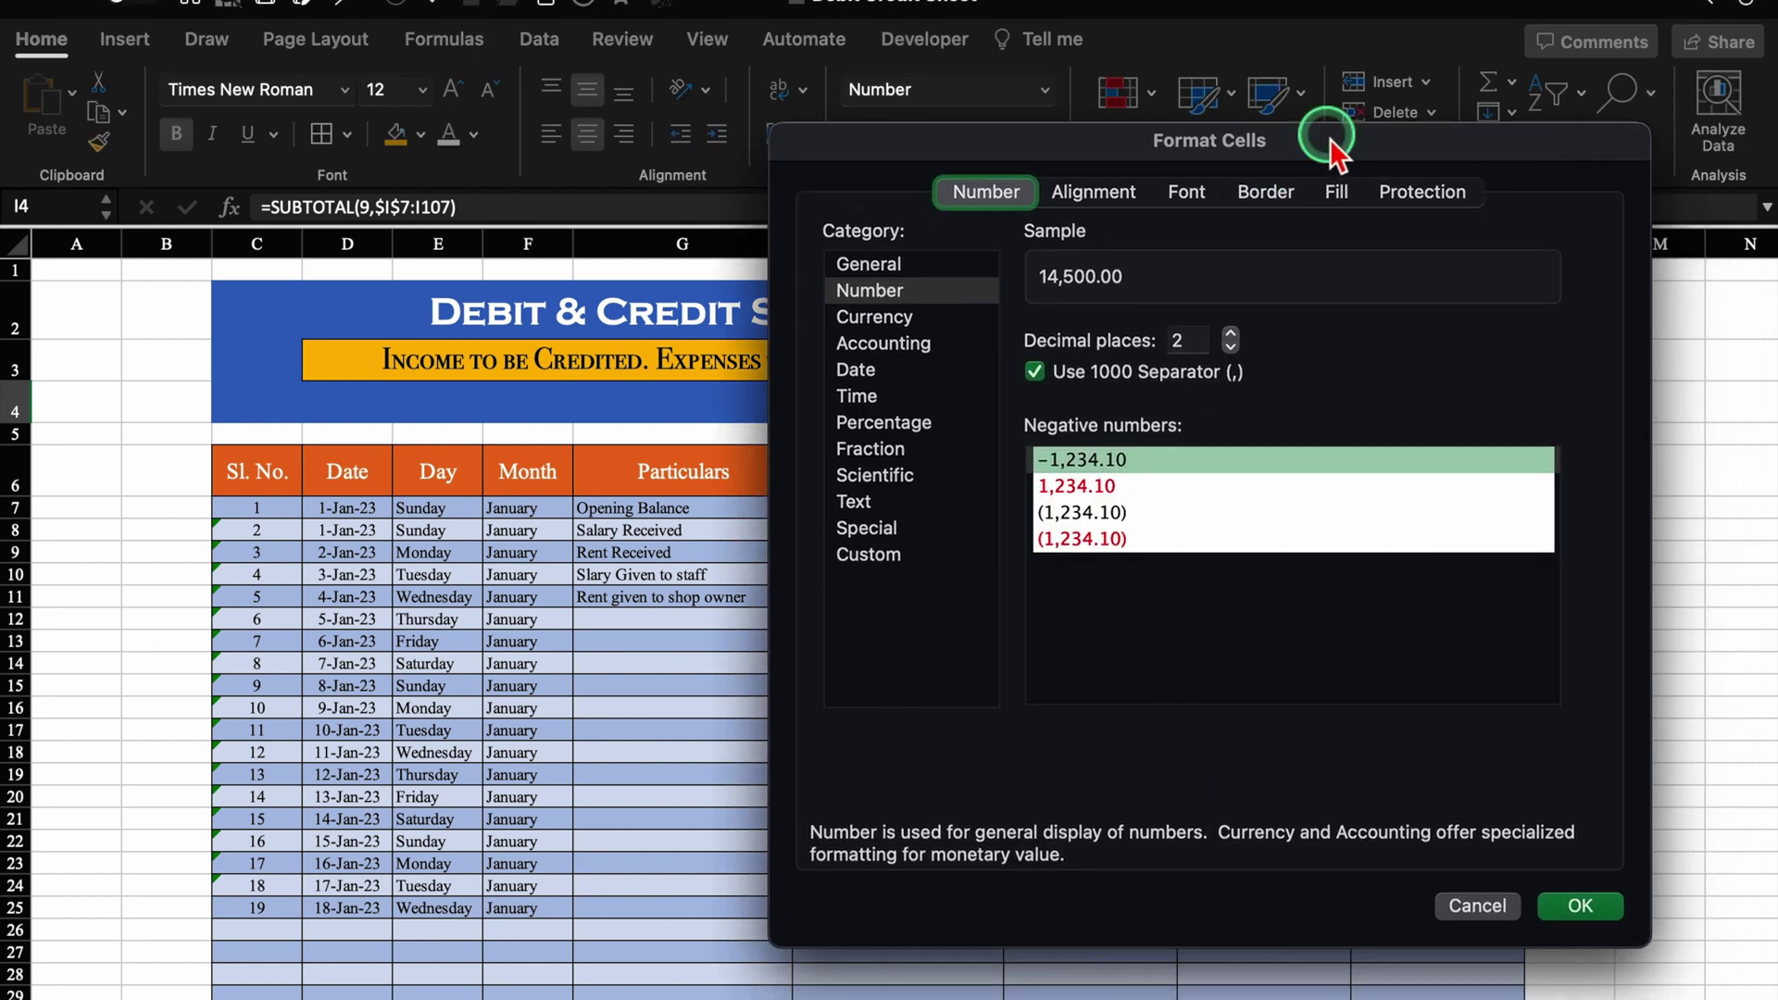
pyautogui.click(885, 315)
pyautogui.click(1204, 376)
pyautogui.moveTo(1559, 398); pyautogui.dragTo(1289, 798)
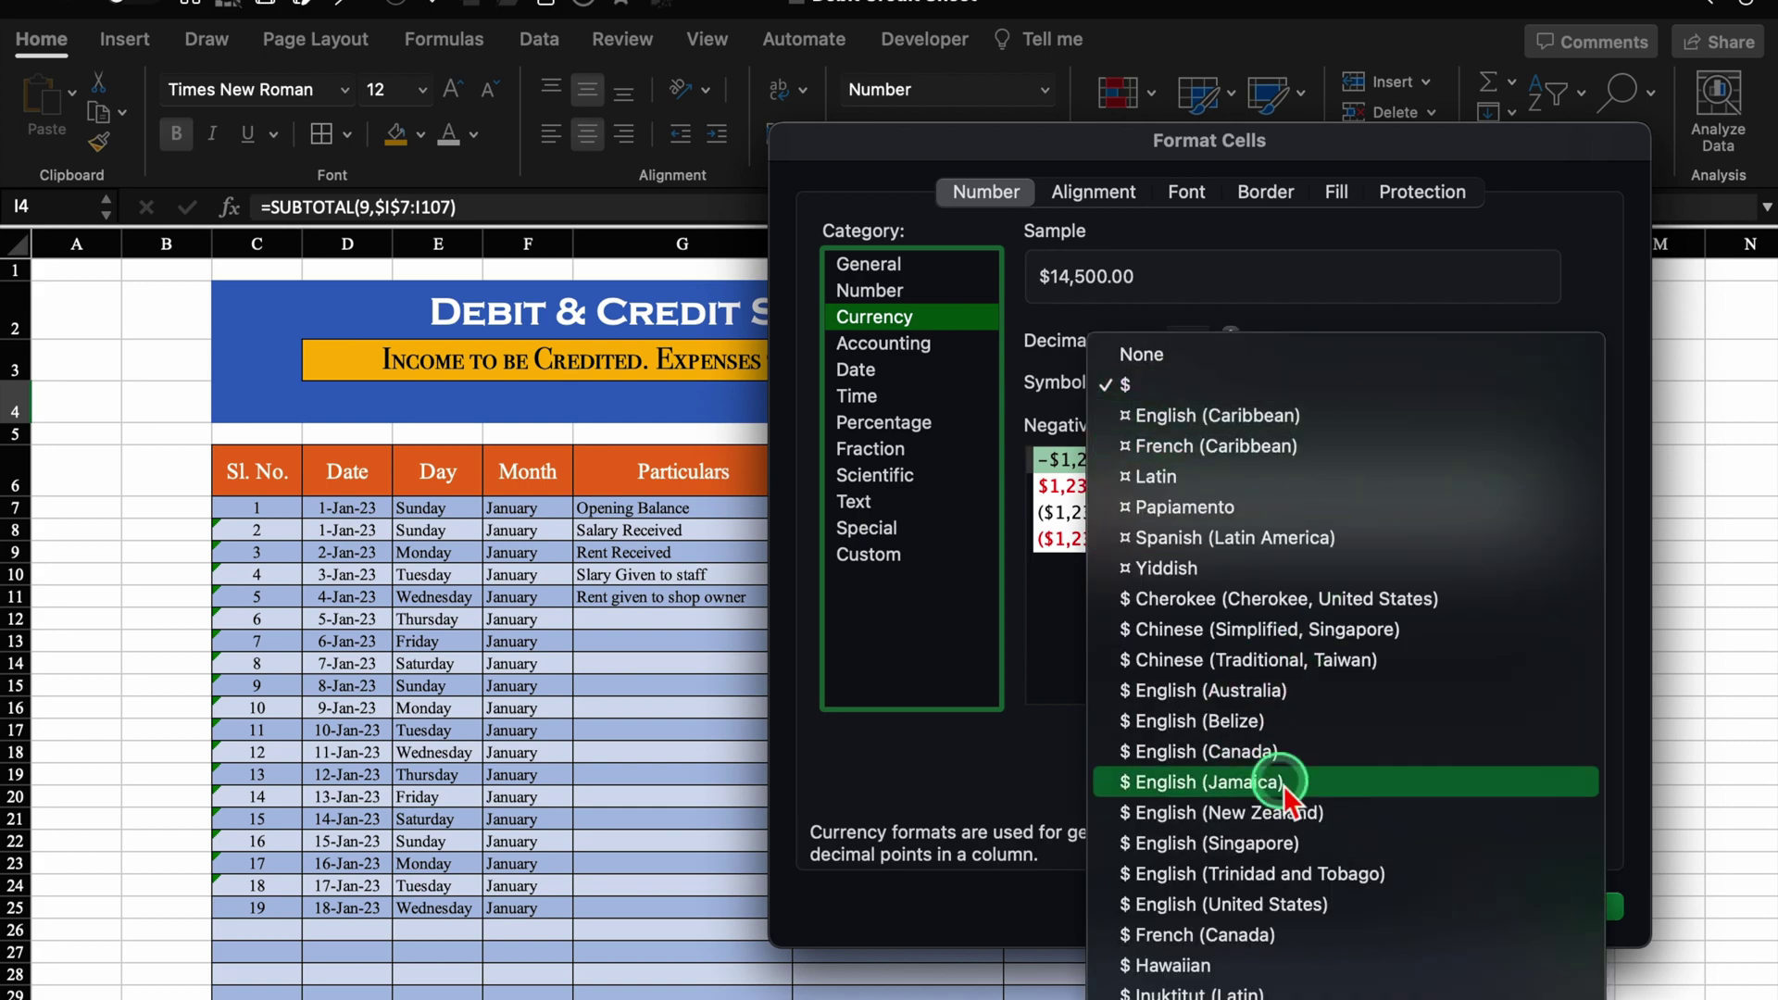
pyautogui.scroll(-15, 1288, 794)
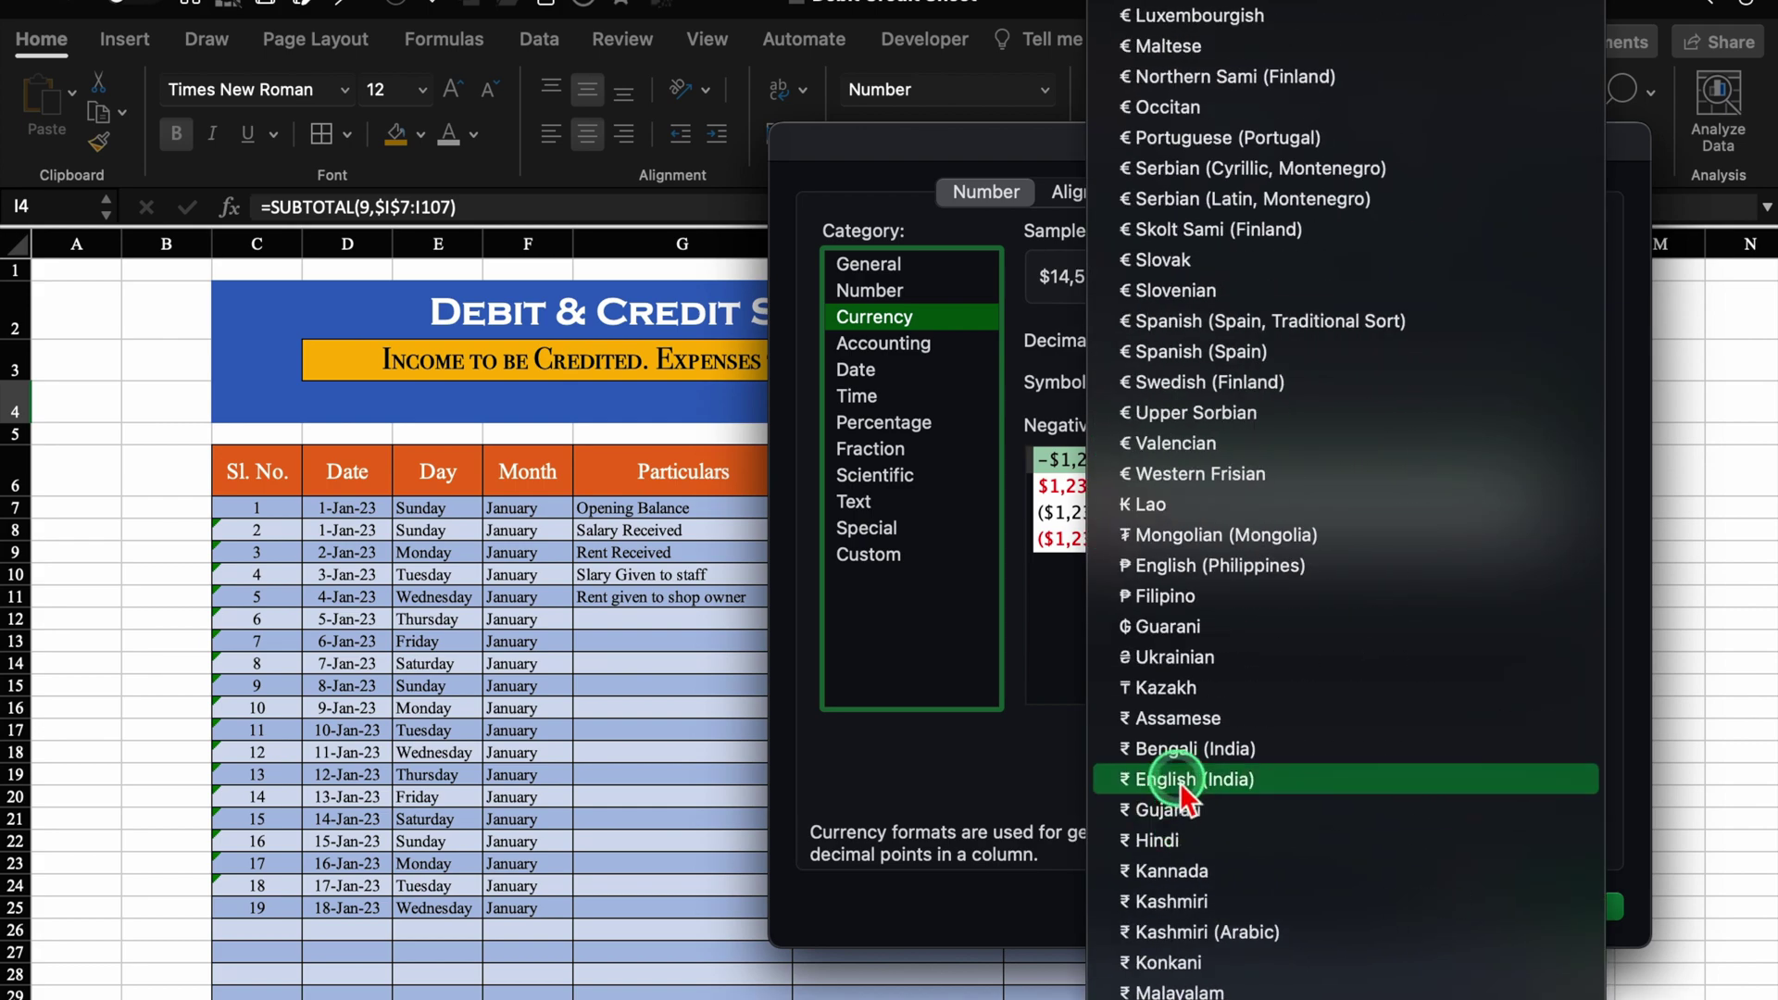
pyautogui.click(1181, 781)
pyautogui.click(1580, 897)
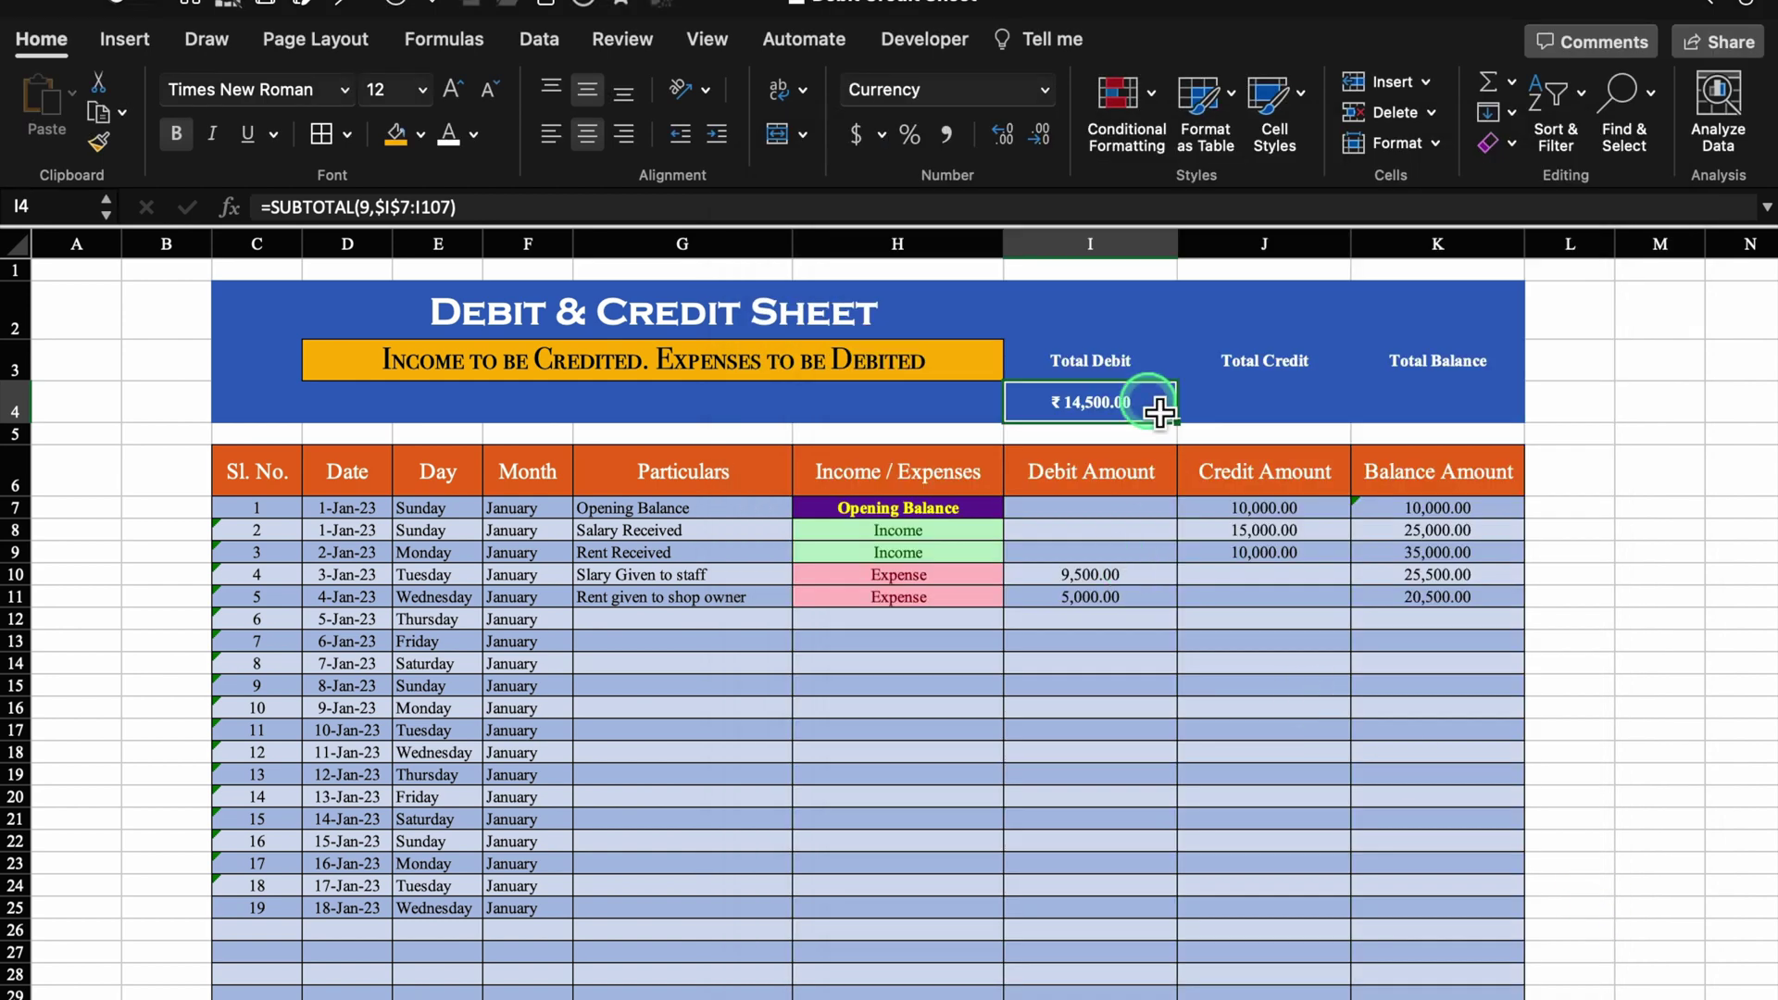
# Copy the total debit formula into J4 and correct its range start to $J$7, giving =SUBTOTAL(9,$J$7:J107)
pyautogui.click(1278, 400)
pyautogui.press('super+v')
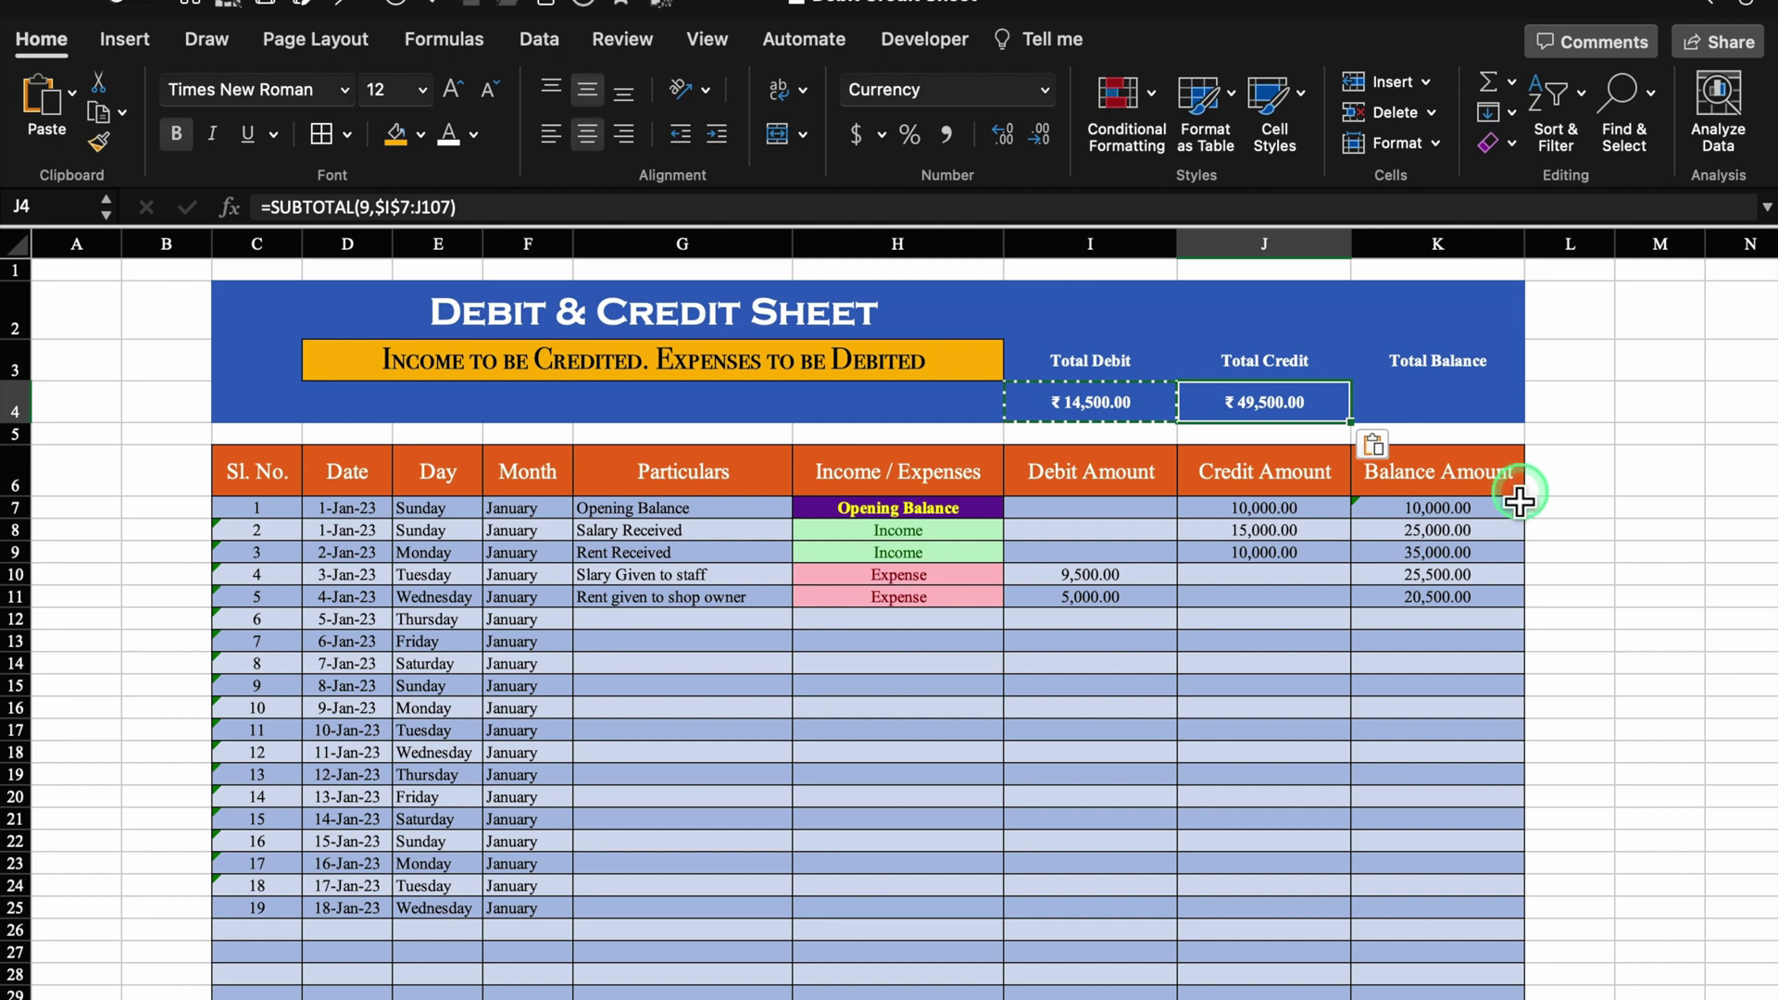
pyautogui.click(1297, 414)
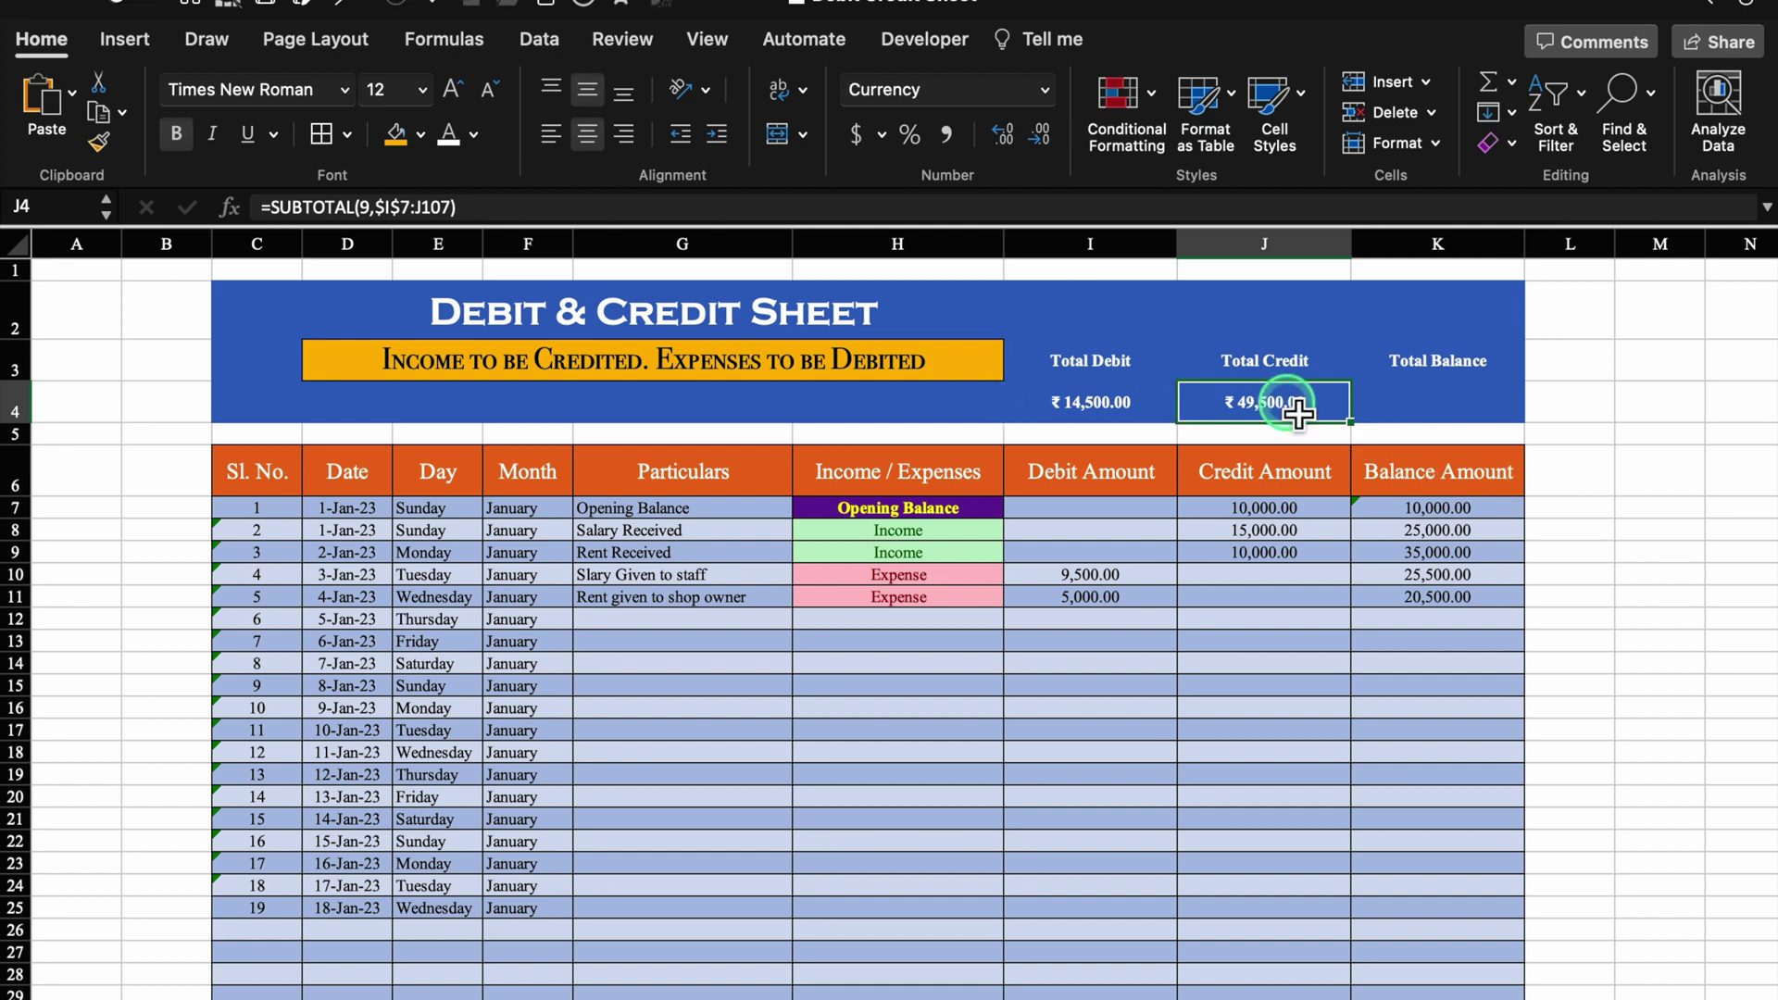
pyautogui.click(1082, 400)
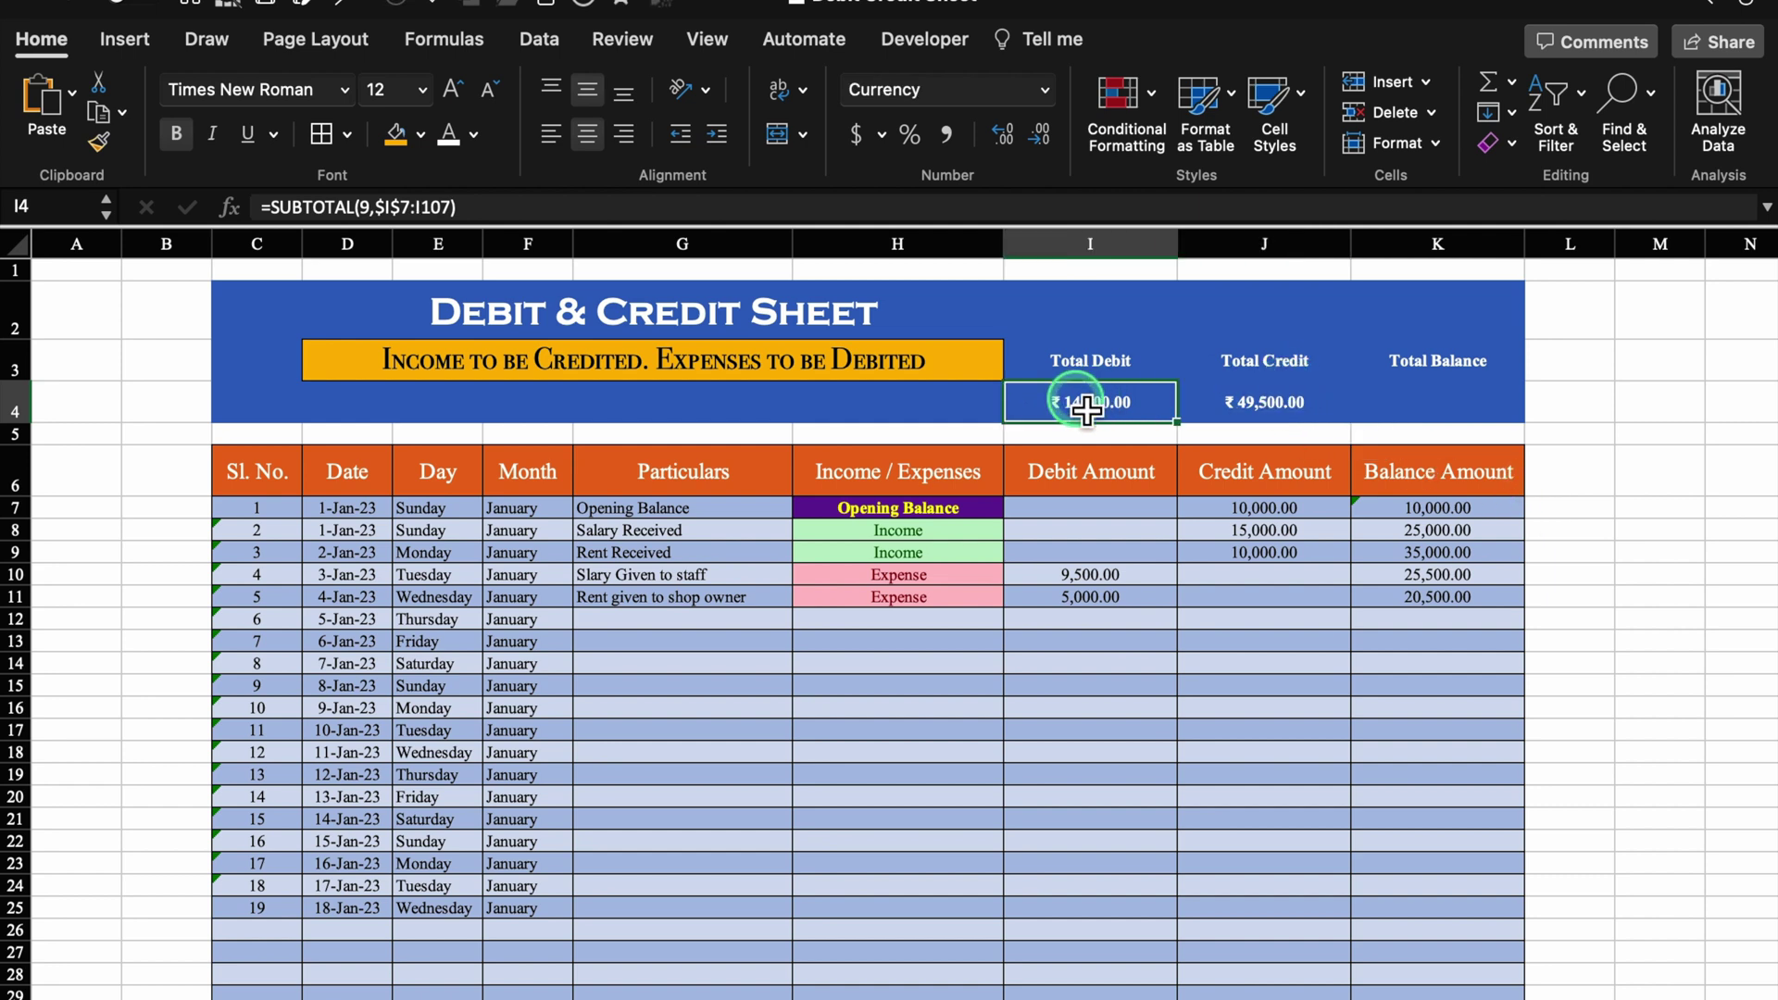
pyautogui.click(1301, 407)
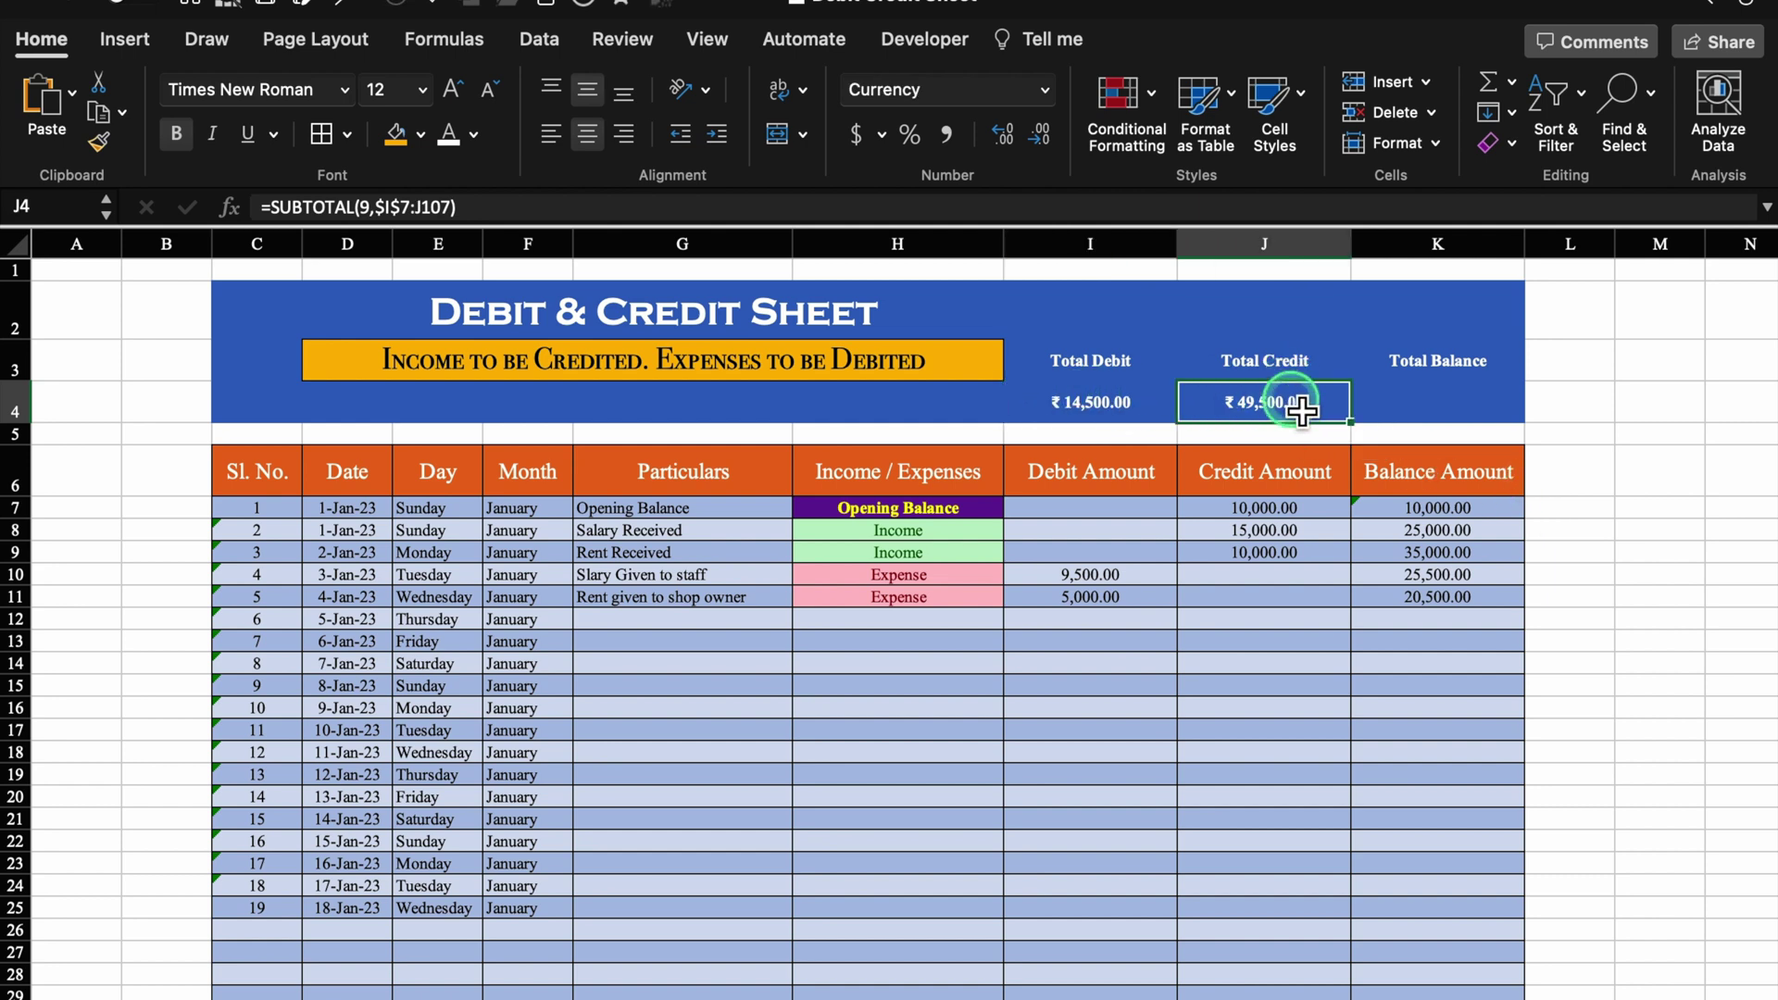
pyautogui.click(390, 209)
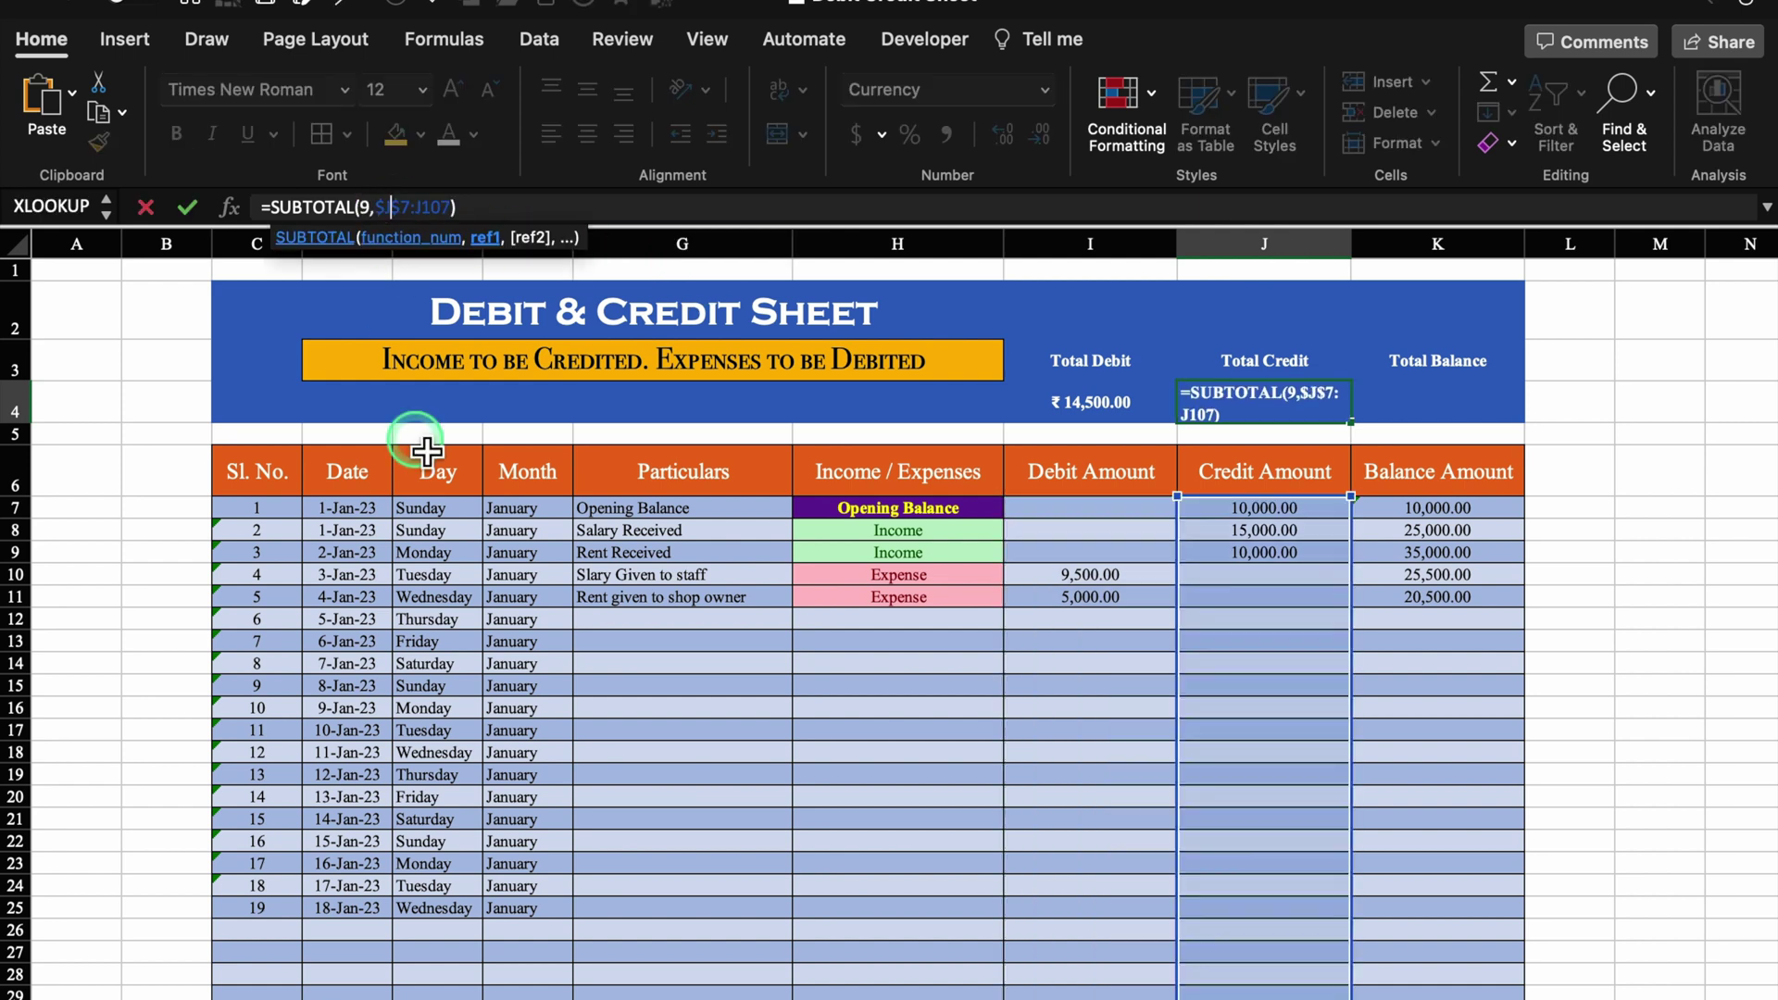
pyautogui.press('Return')
# Enter =LOOKUP(2,1/ISNUMBER(K:K),K:K) in K4 to return the latest value of the Balance Amount column
pyautogui.click(1472, 414)
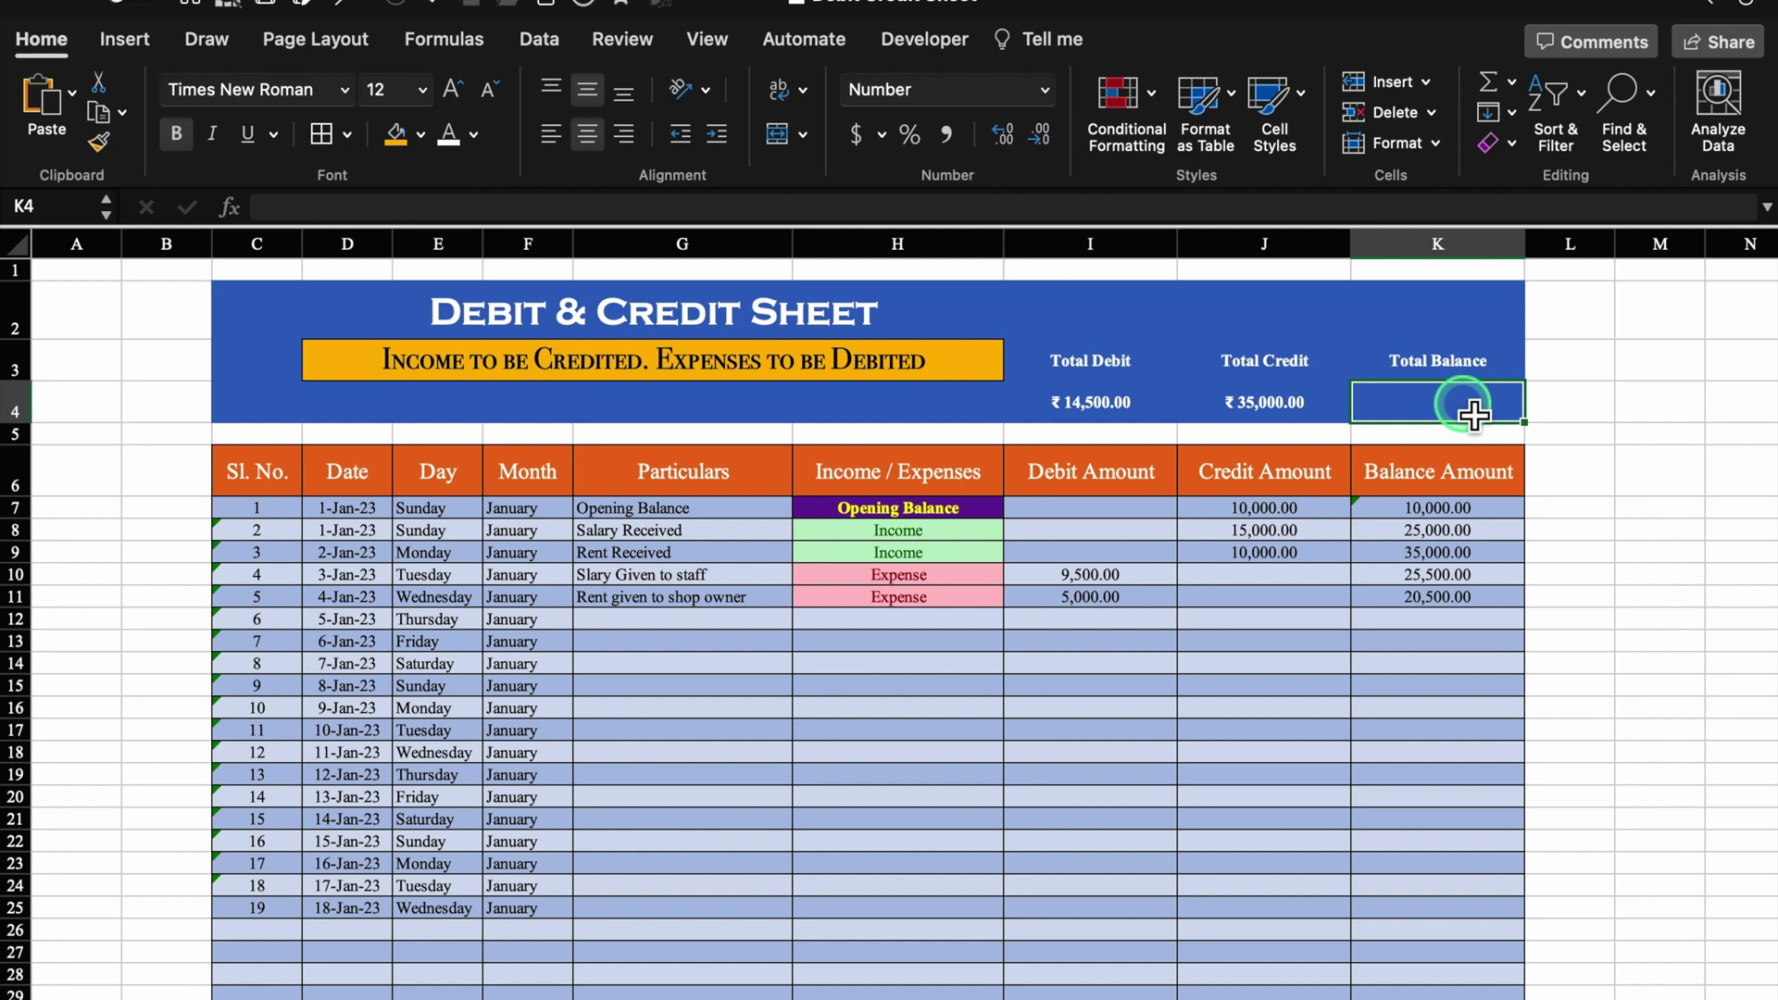
pyautogui.write('=')
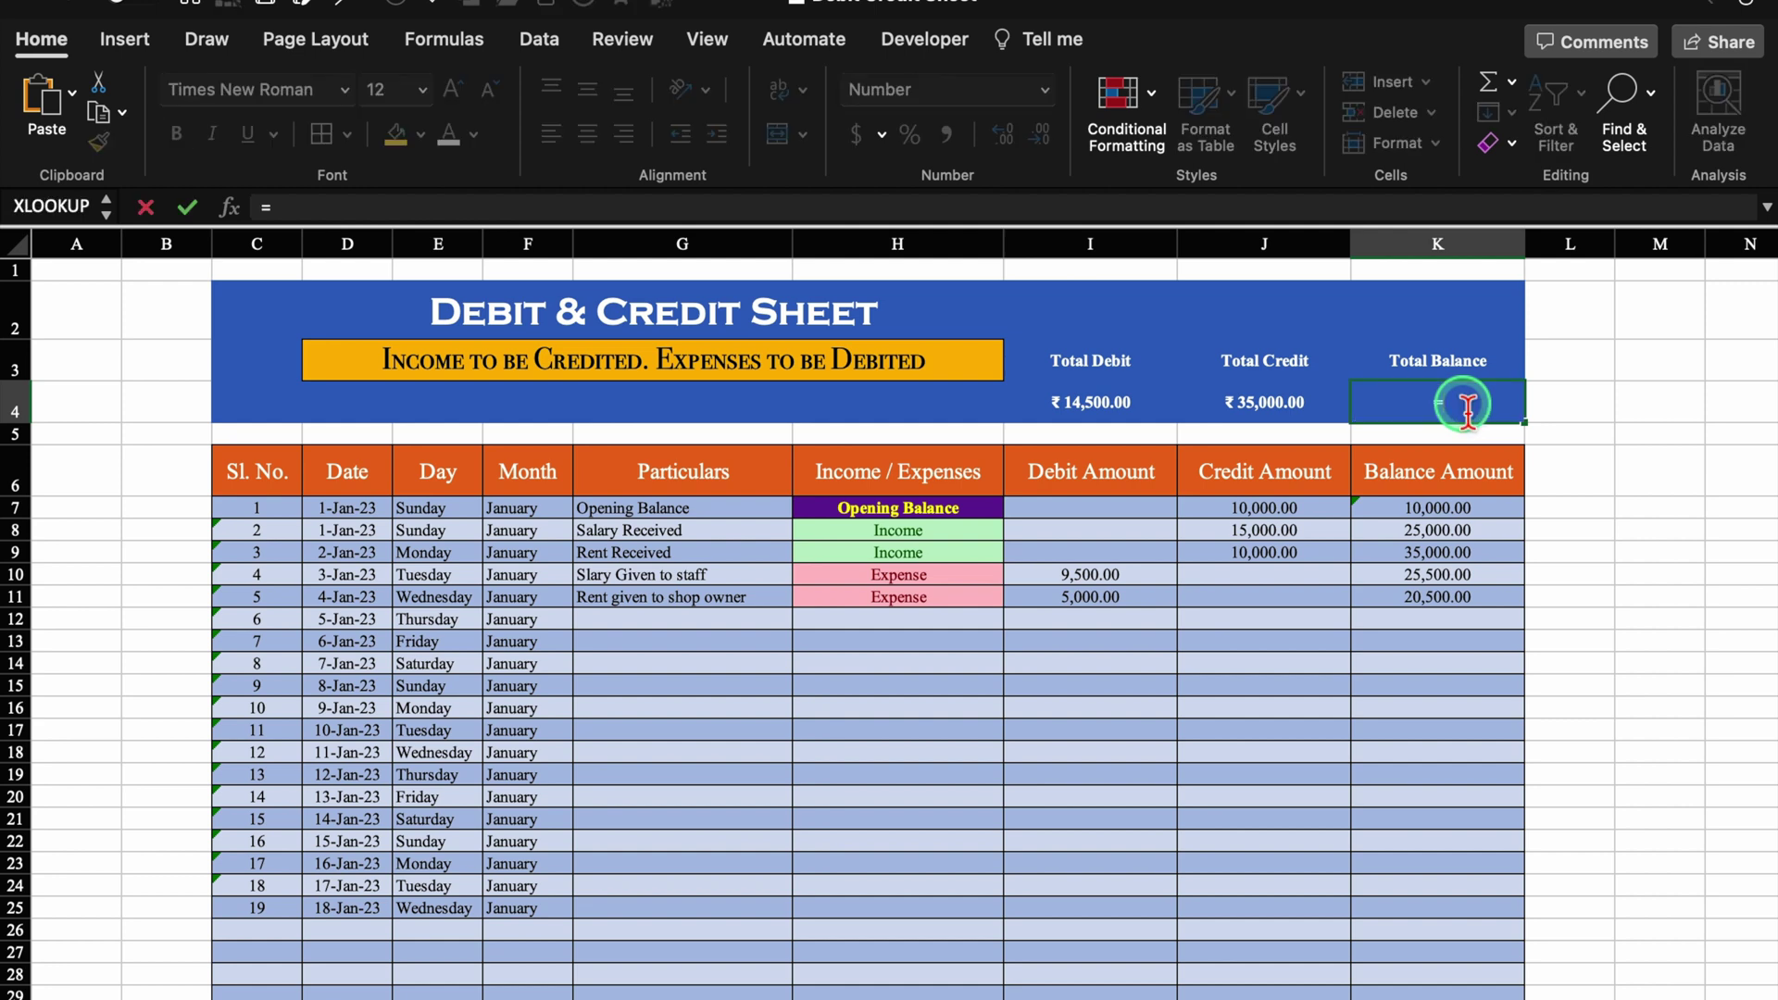
pyautogui.write('lo')
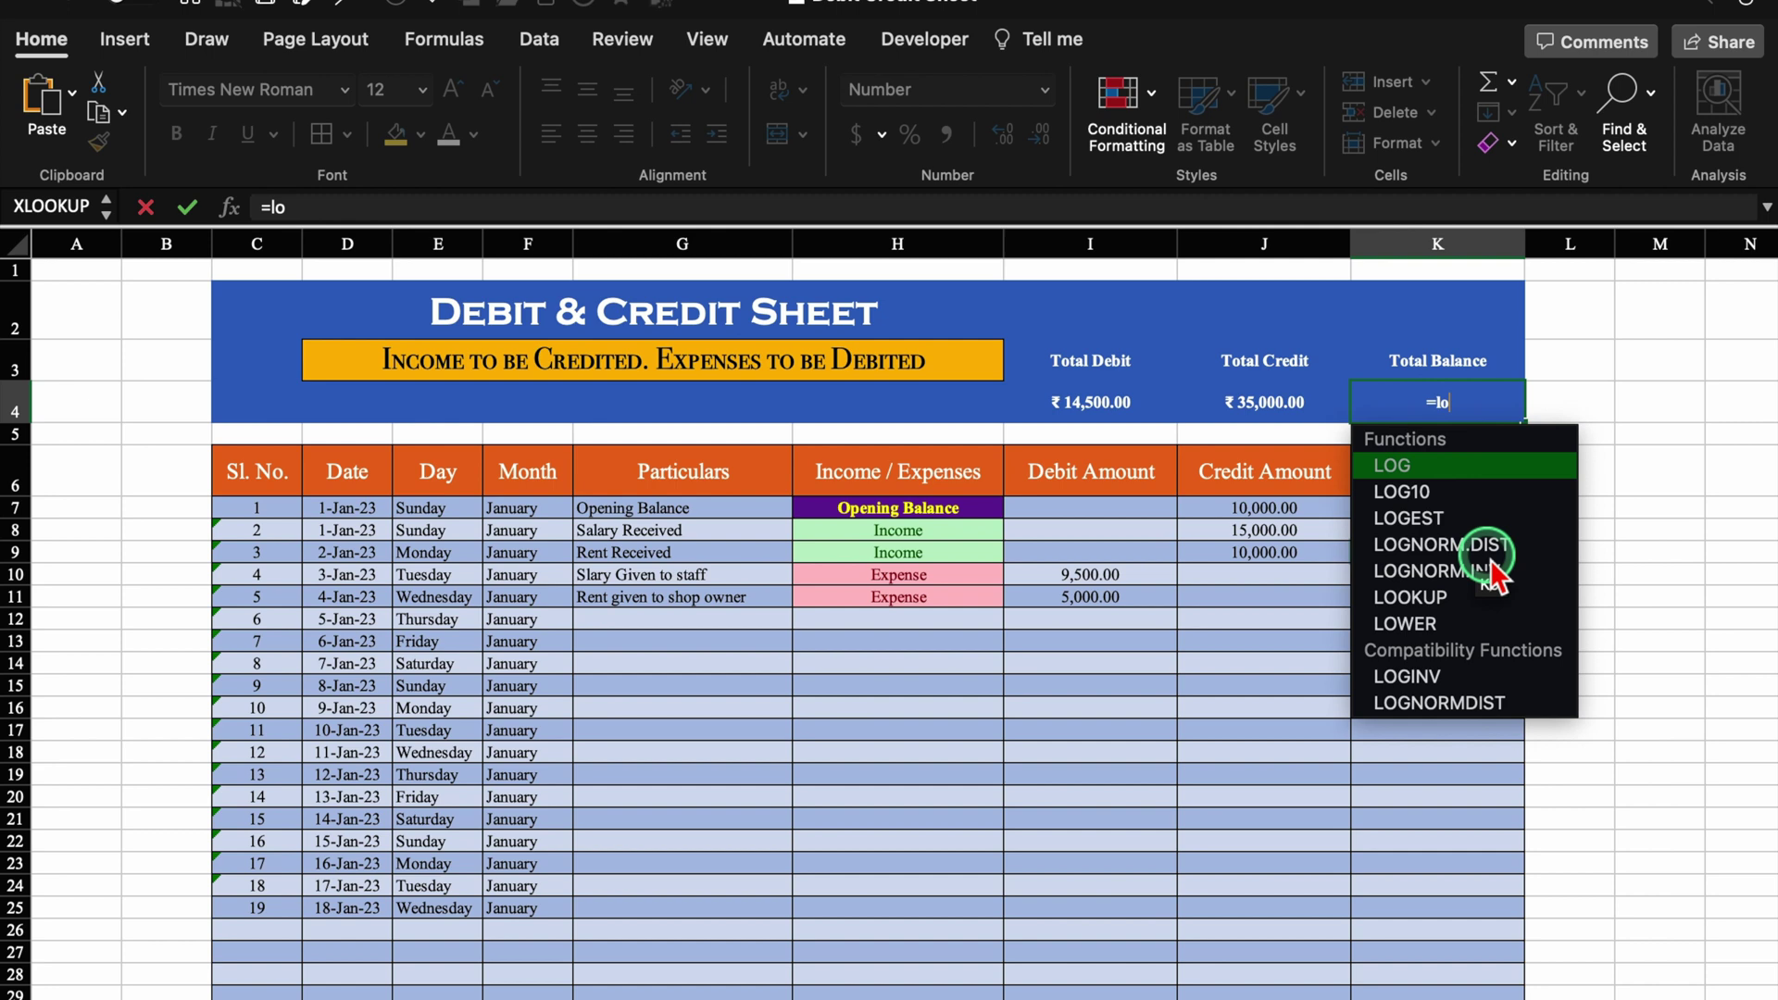
pyautogui.write('o')
pyautogui.doubleClick(1462, 468)
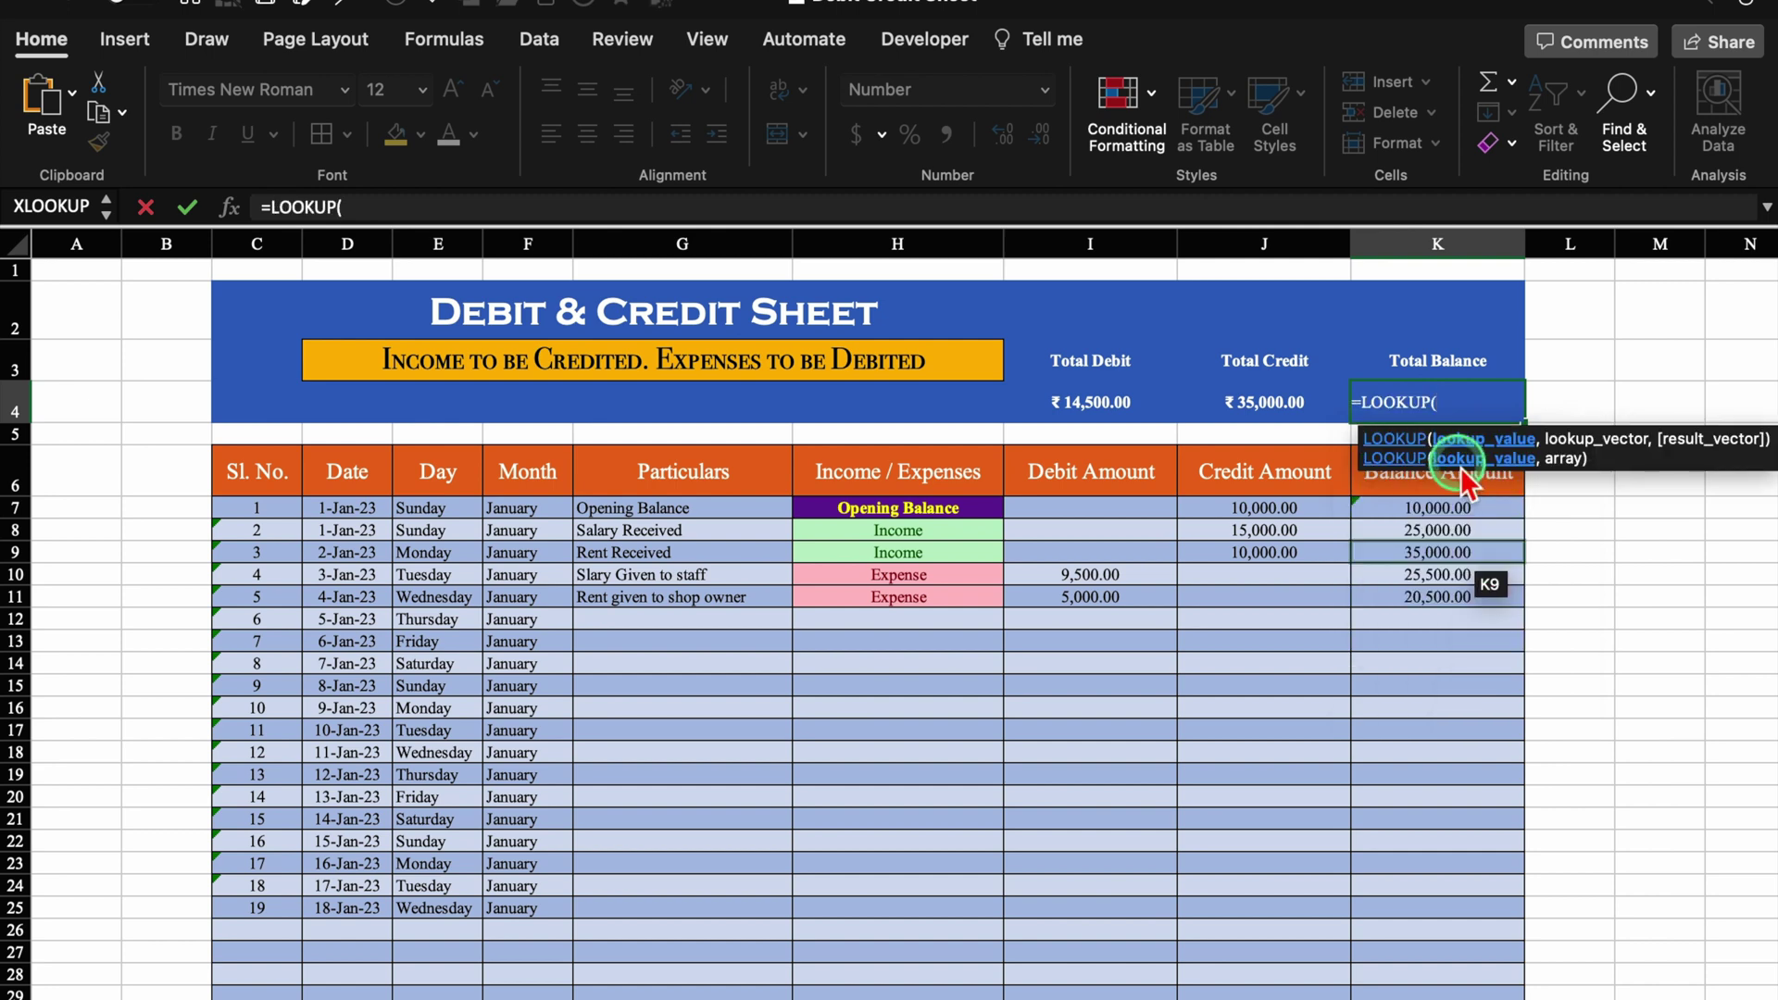
pyautogui.write('2,1')
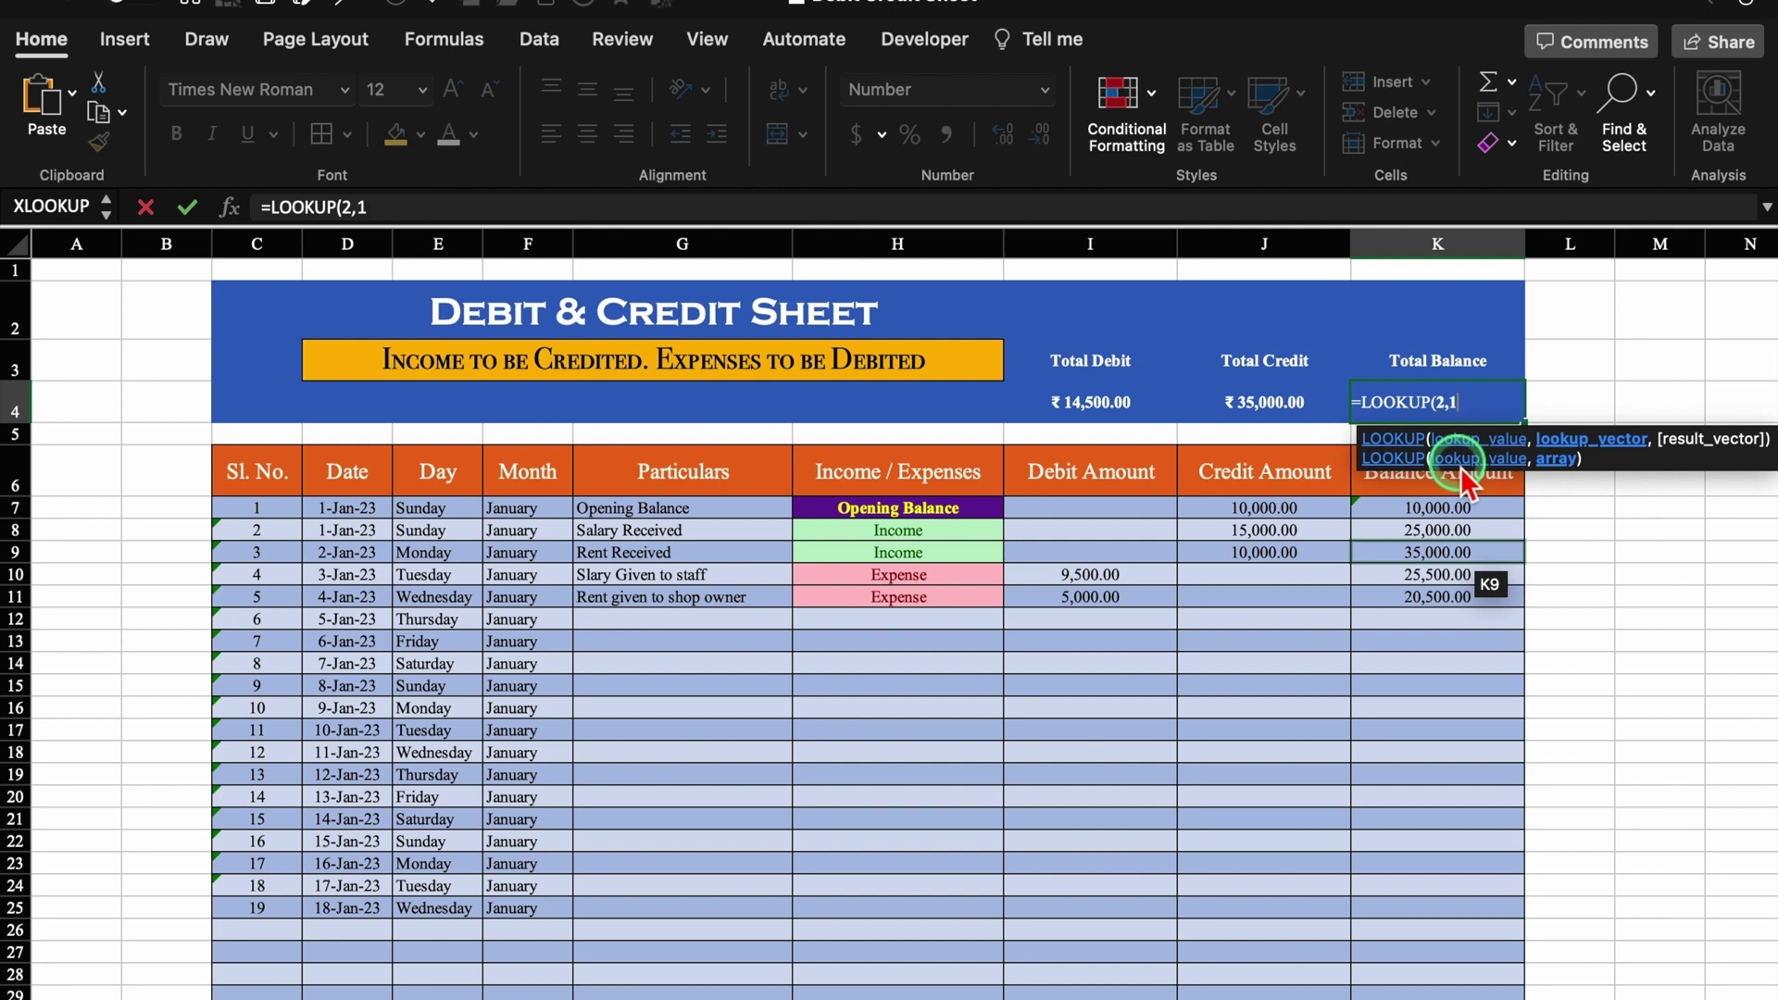
pyautogui.write('/is')
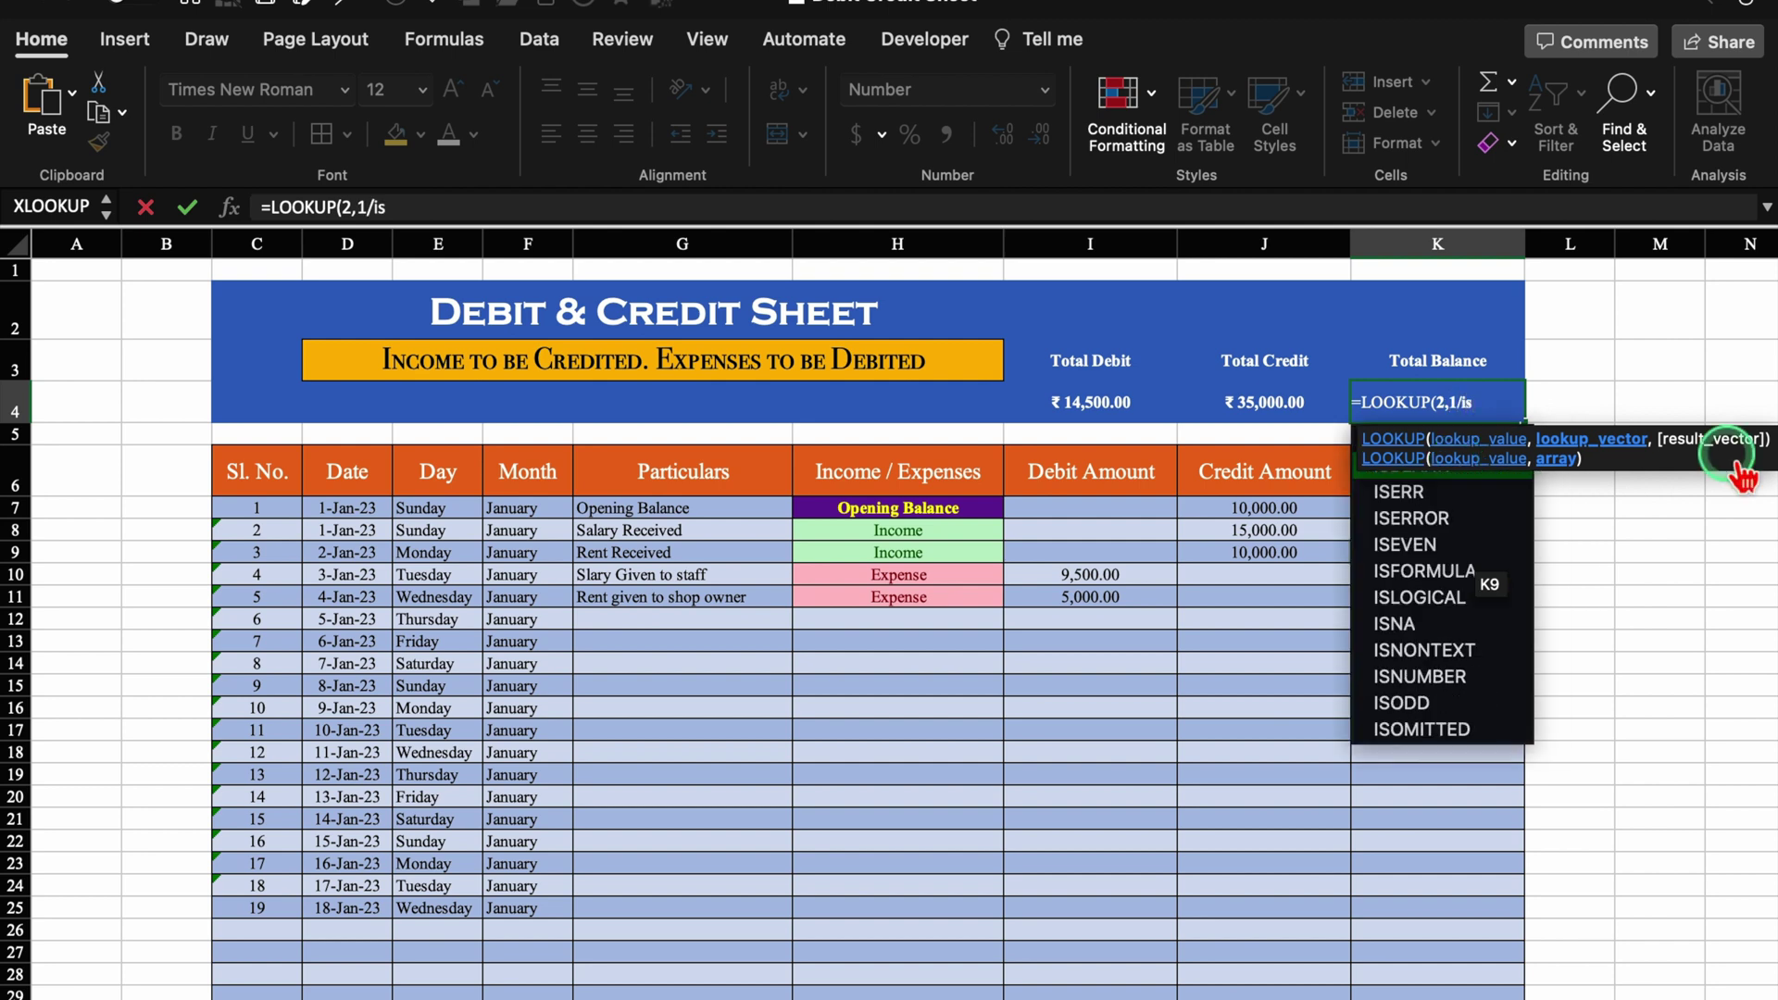
pyautogui.doubleClick(1461, 677)
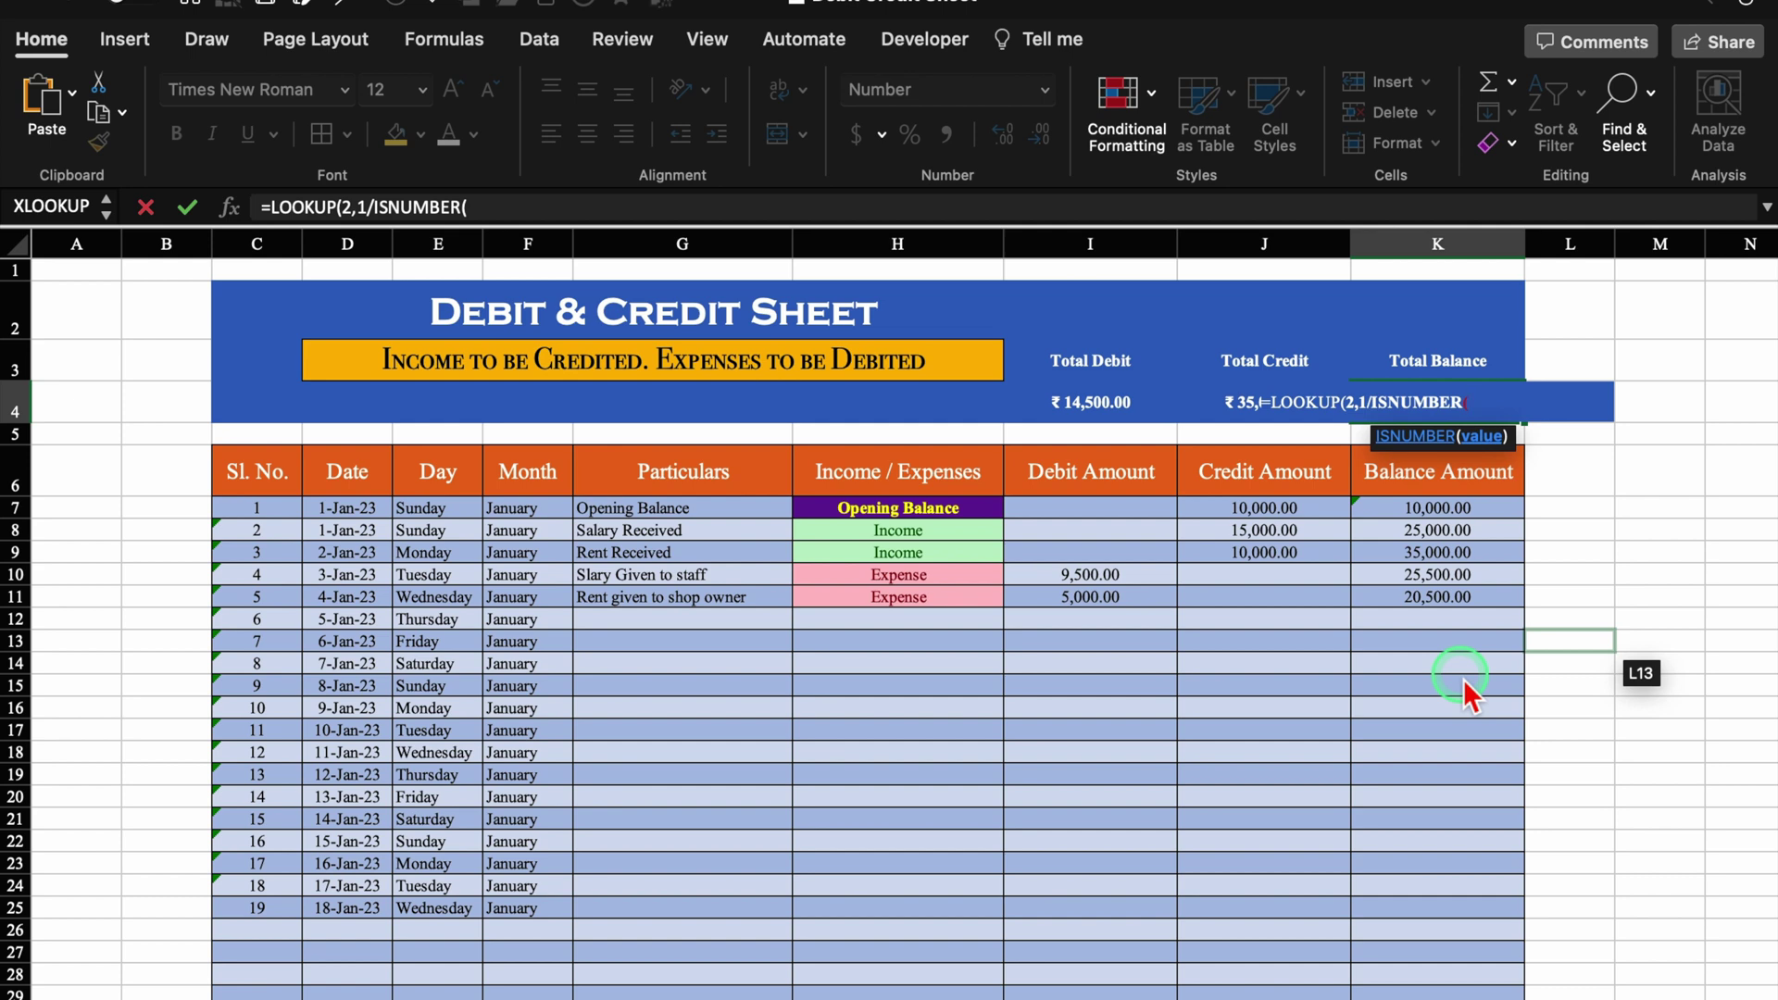
pyautogui.click(1450, 243)
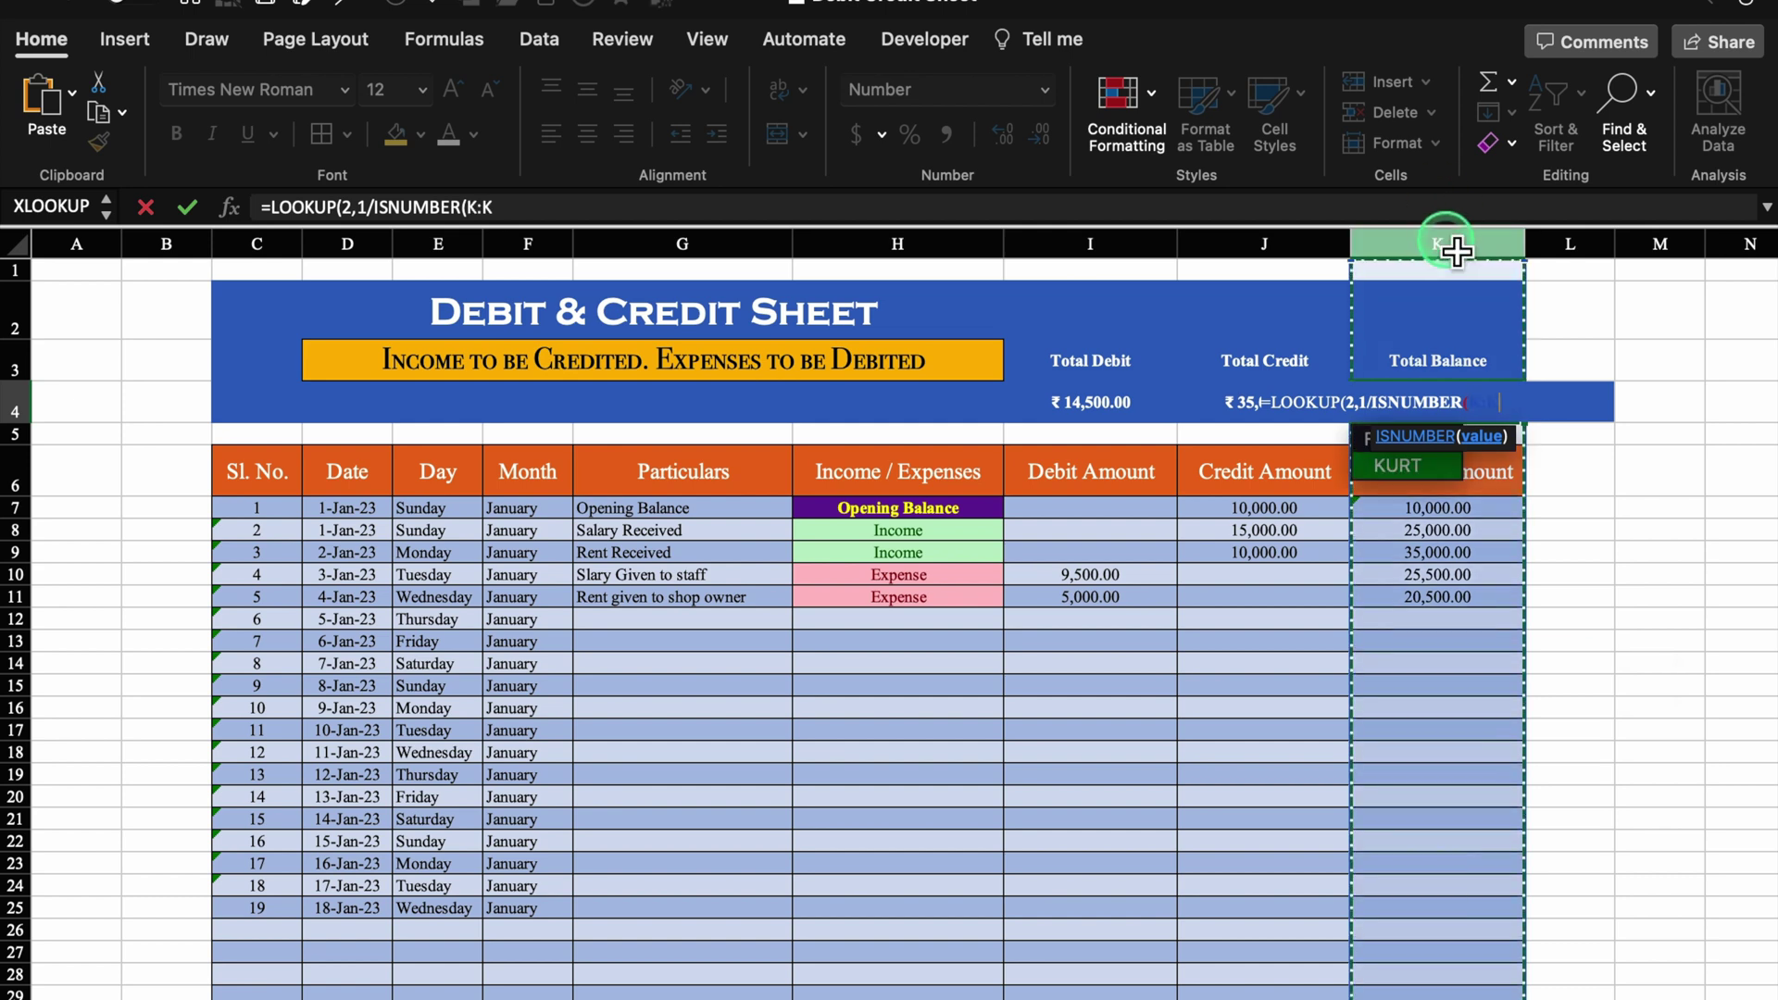
pyautogui.write(')')
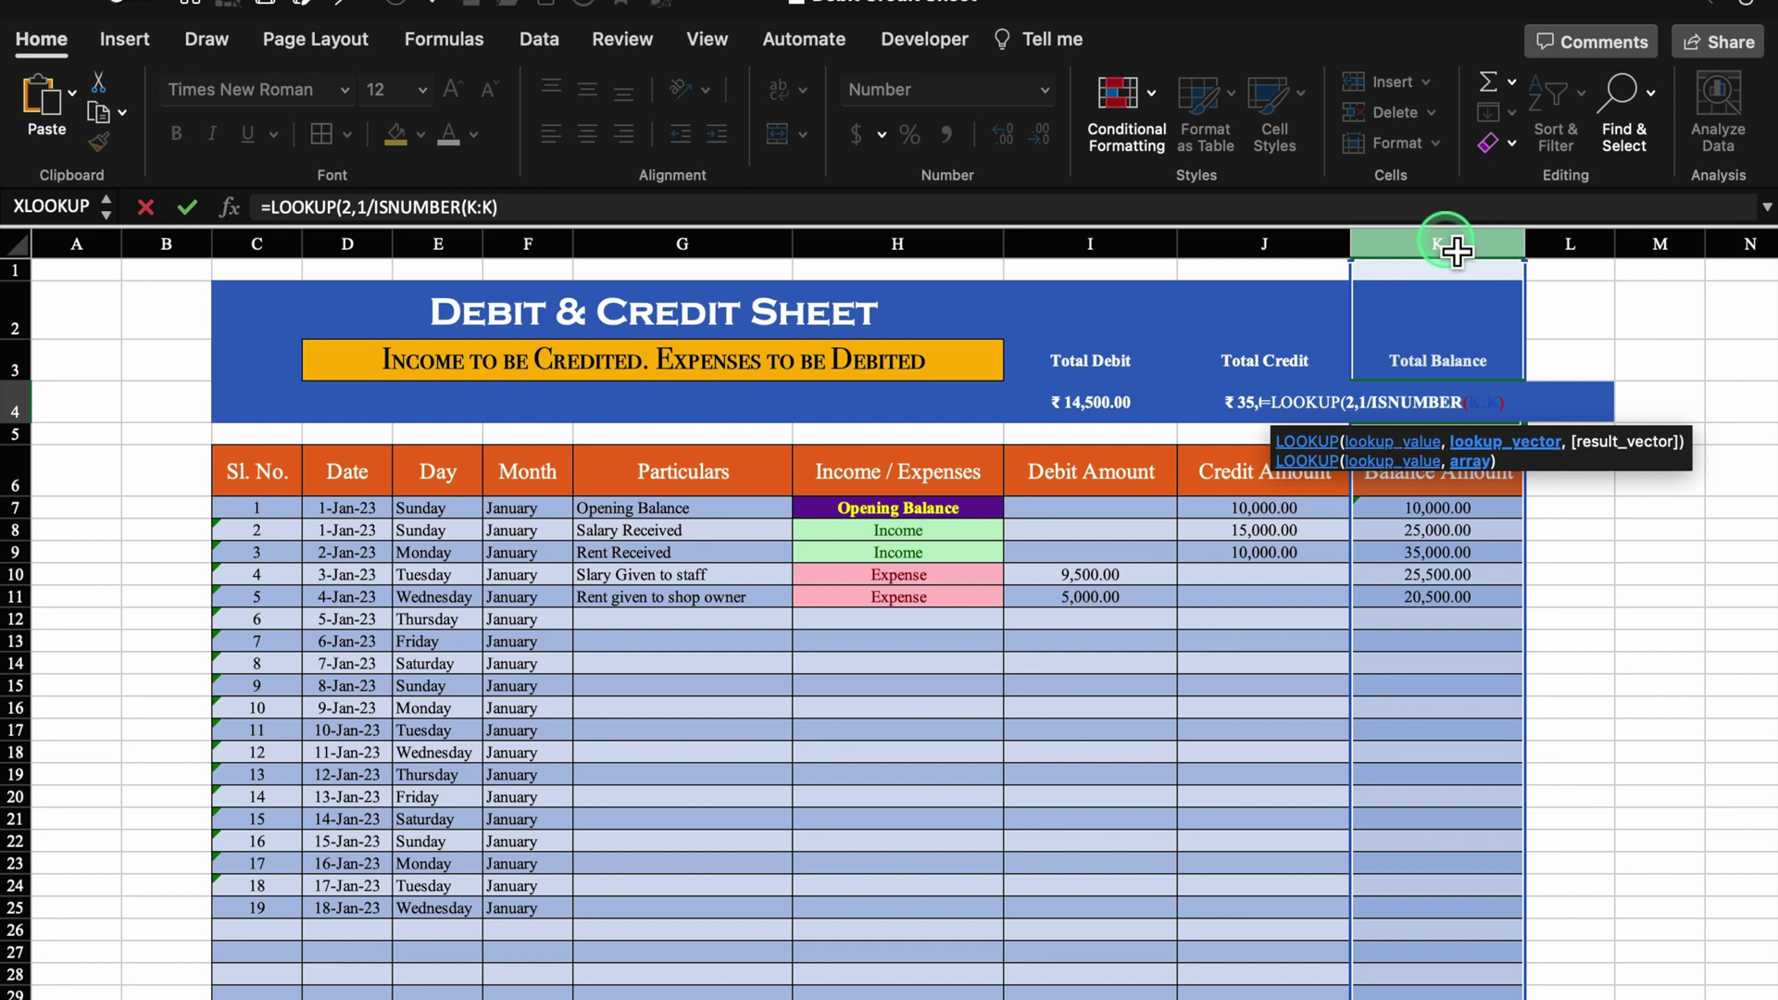
pyautogui.write(',')
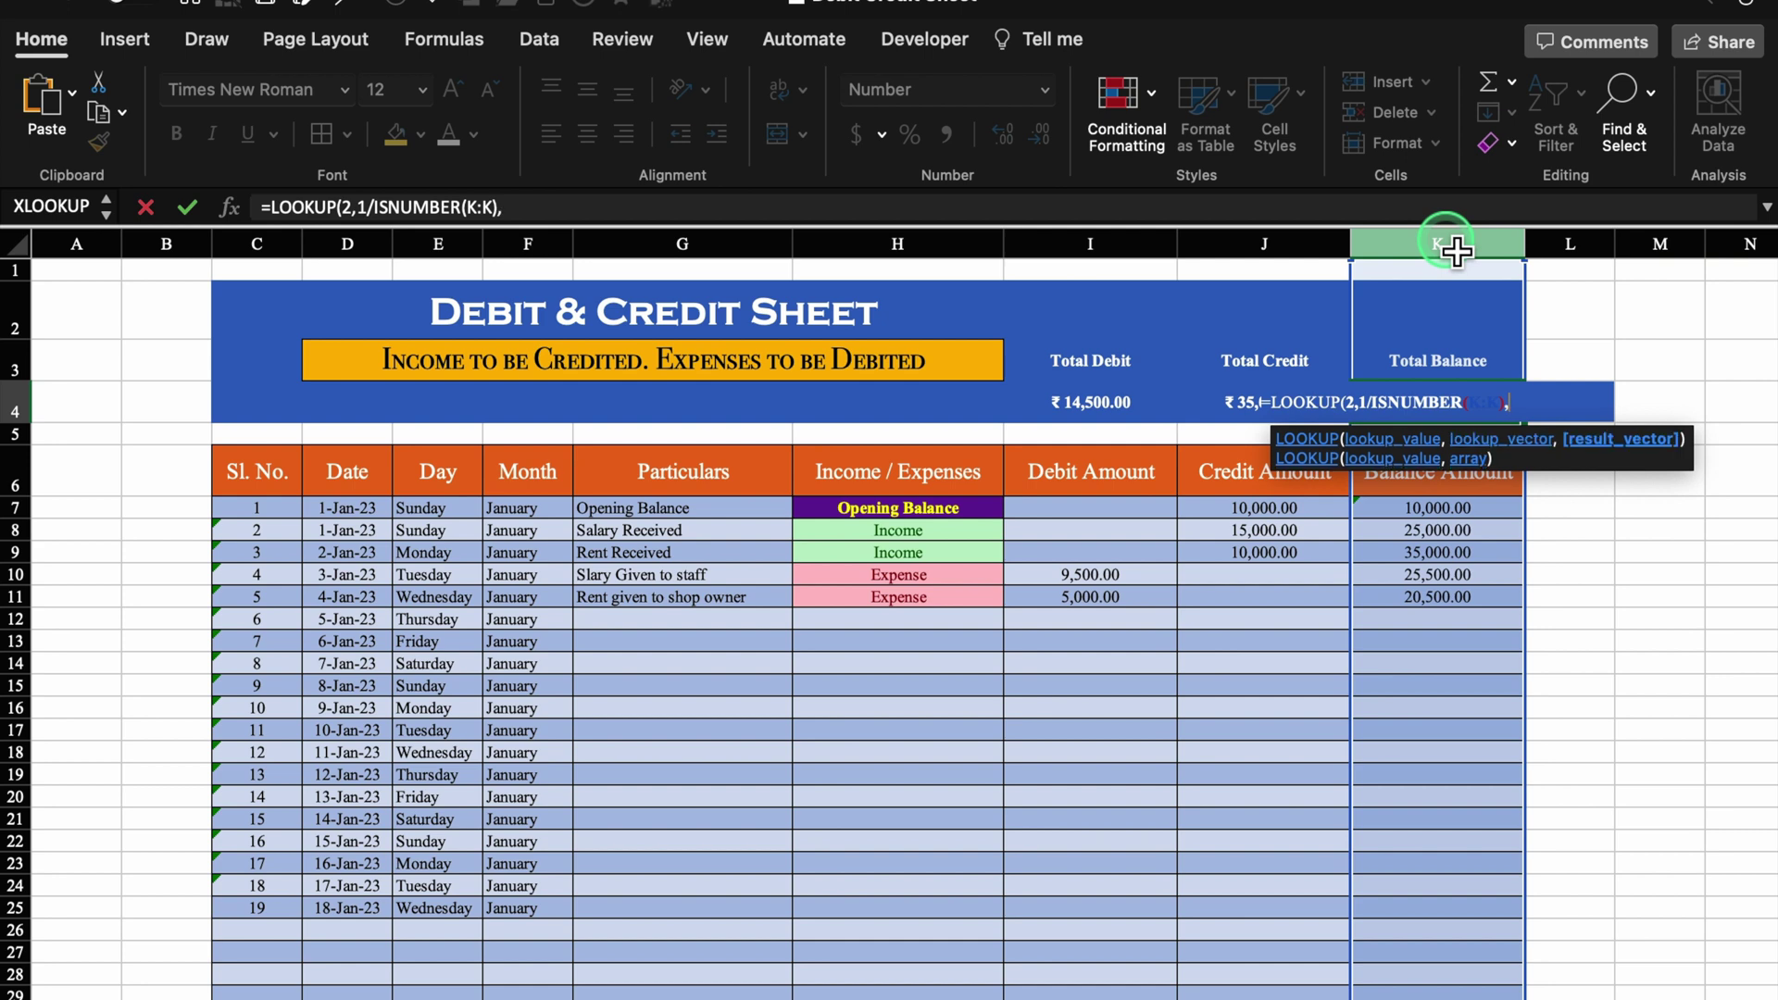
pyautogui.click(1449, 243)
pyautogui.write(')')
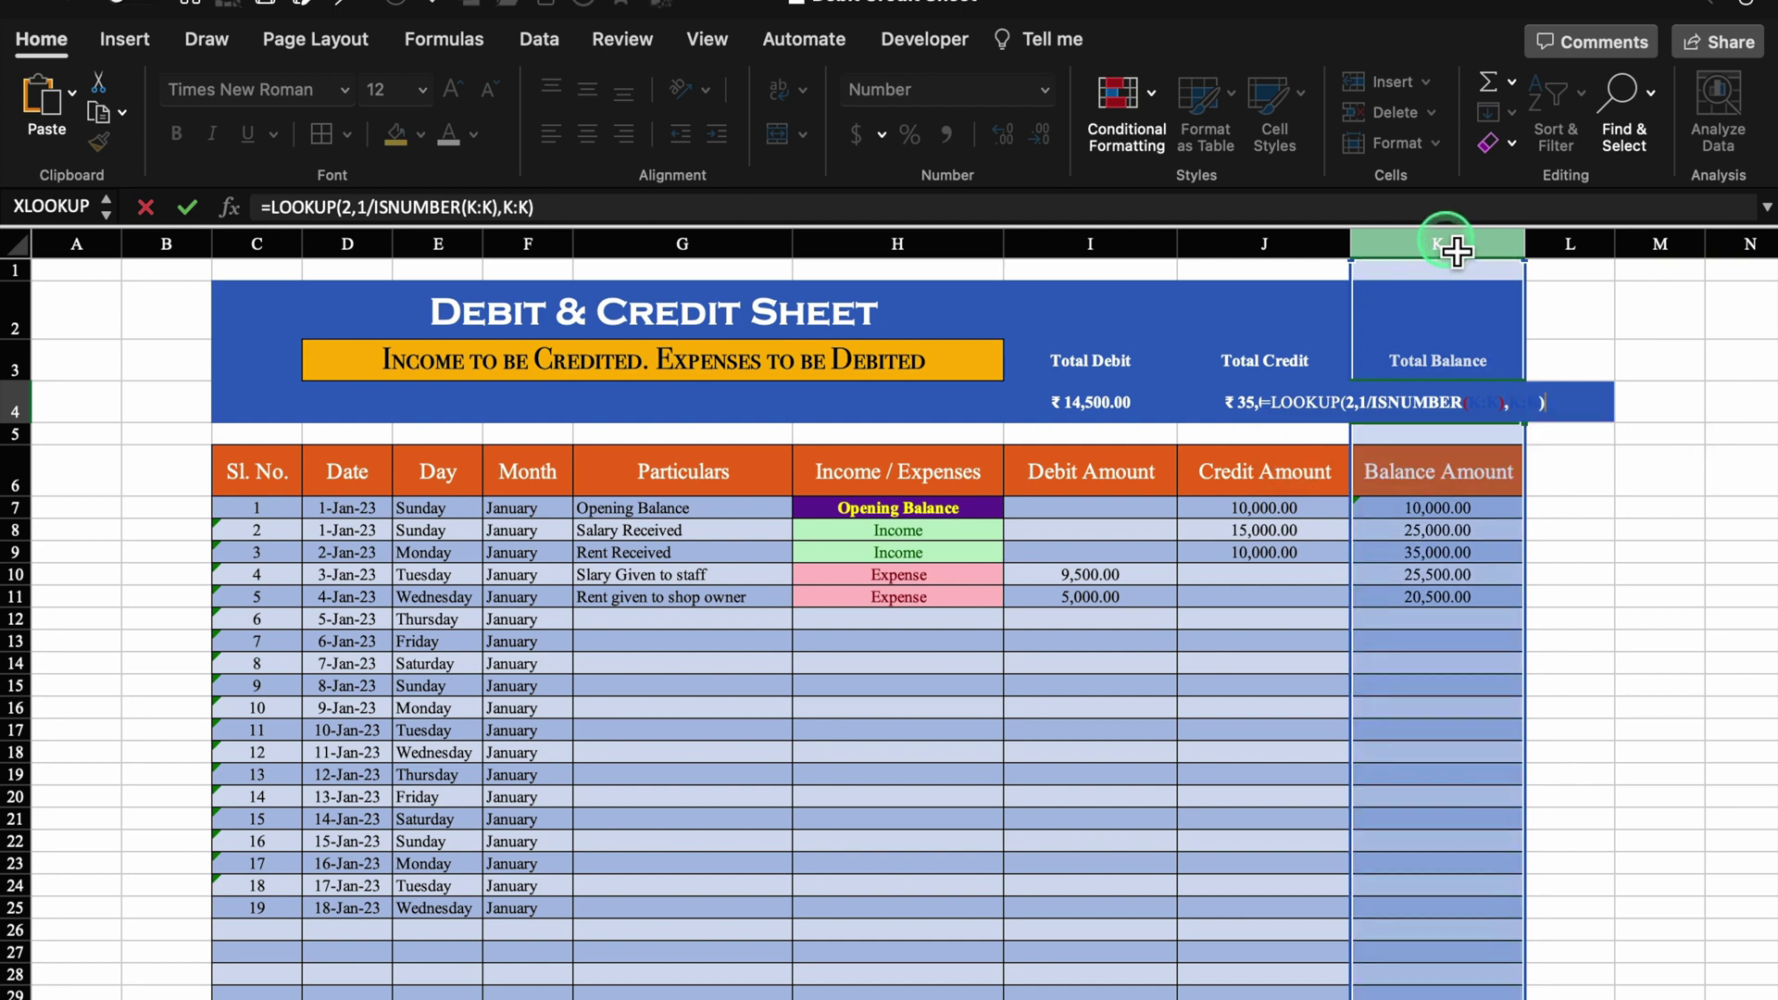
pyautogui.press('Return')
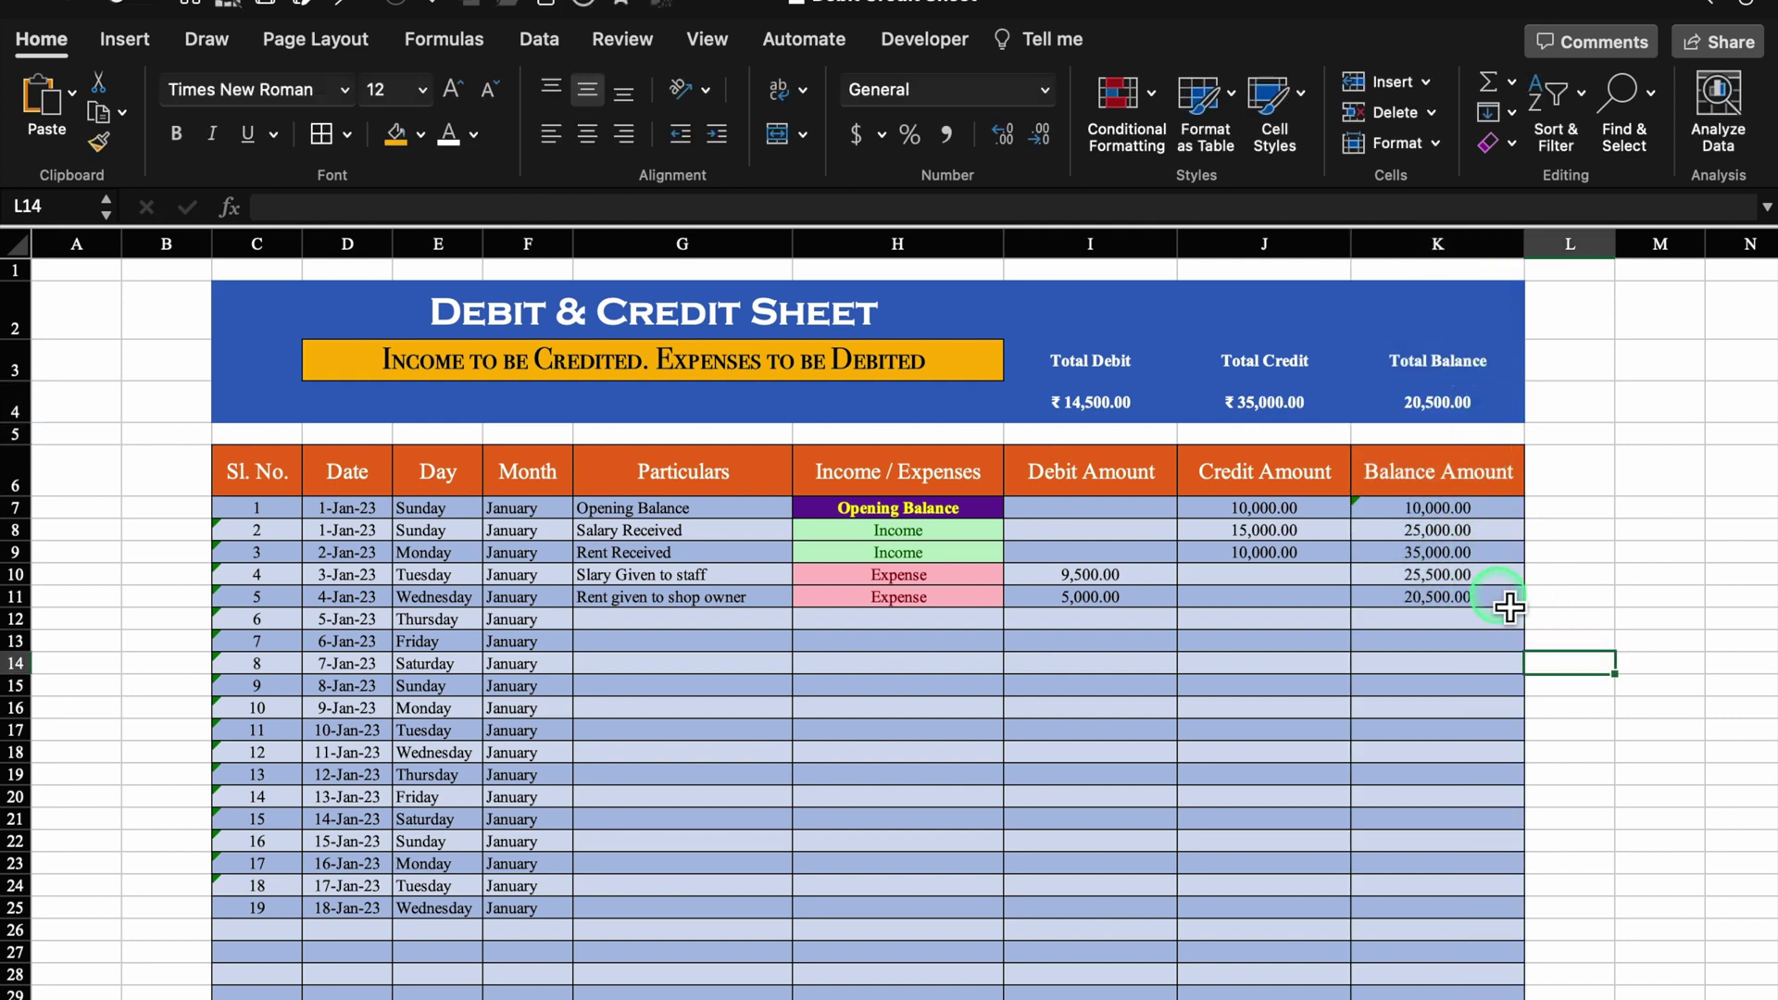
pyautogui.click(1507, 602)
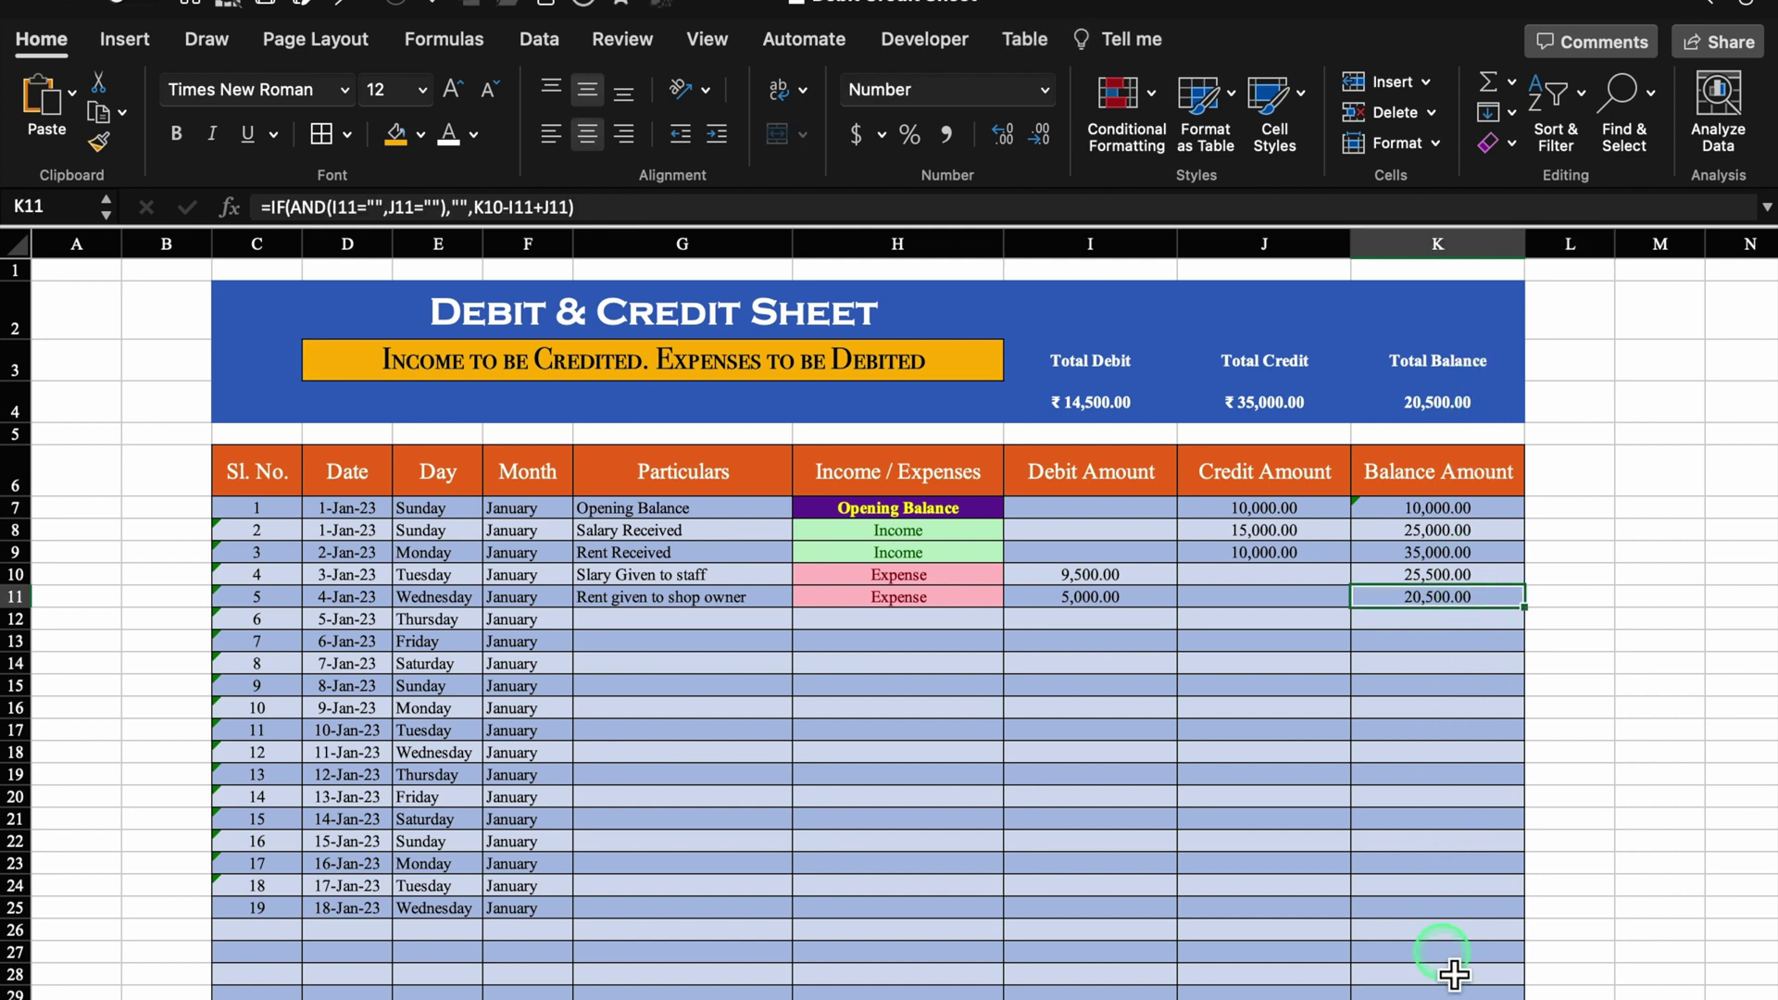
# Copy the total credit in J4 and paste only its formats onto the total balance in K4
pyautogui.click(1459, 404)
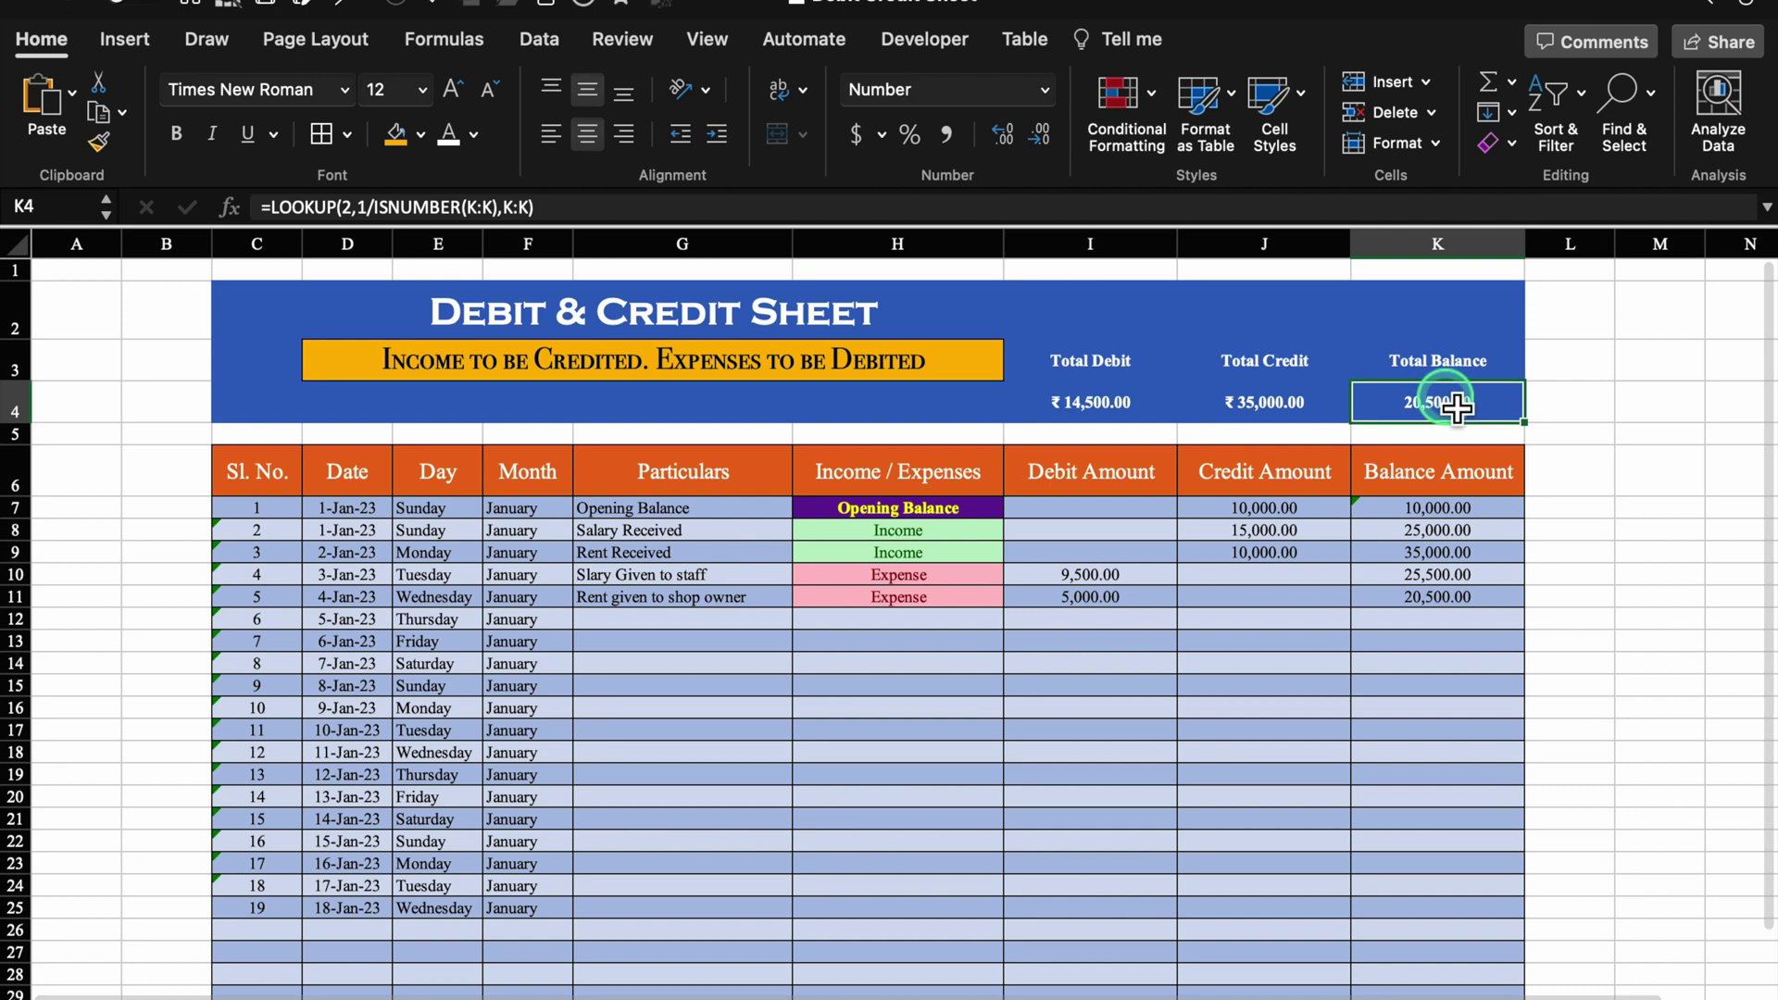
pyautogui.click(1339, 419)
pyautogui.click(1464, 528)
pyautogui.press('super+c')
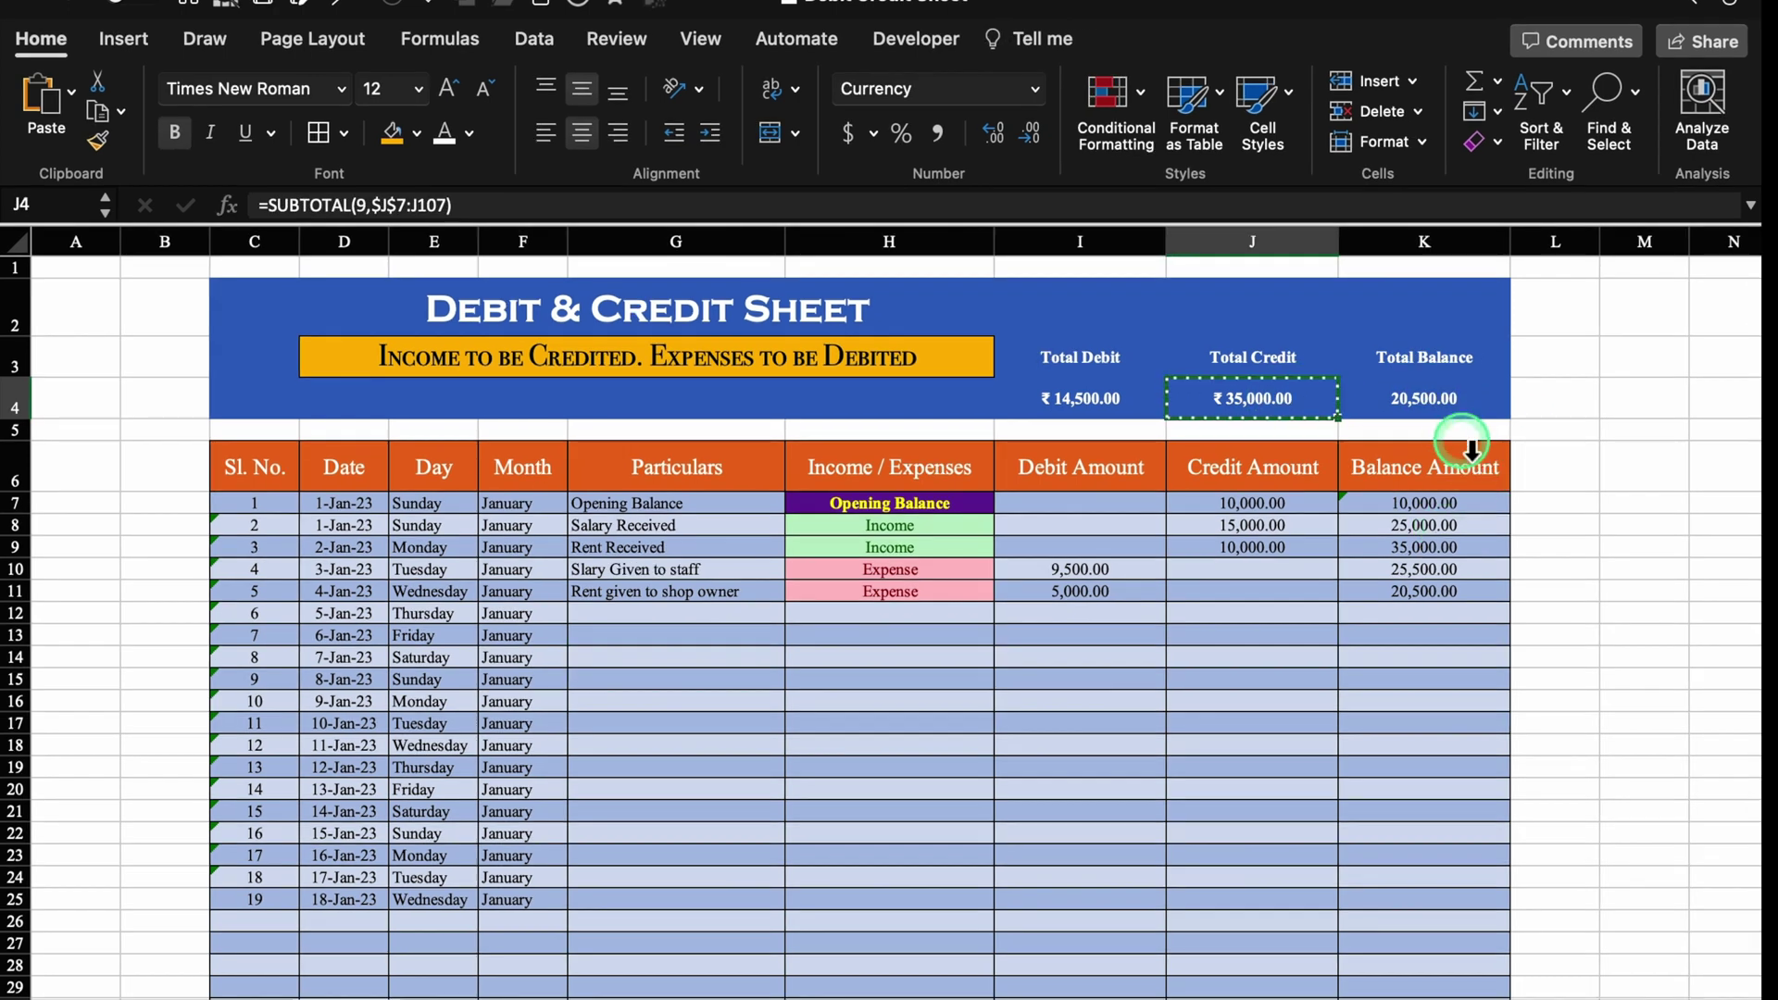
pyautogui.click(1436, 401)
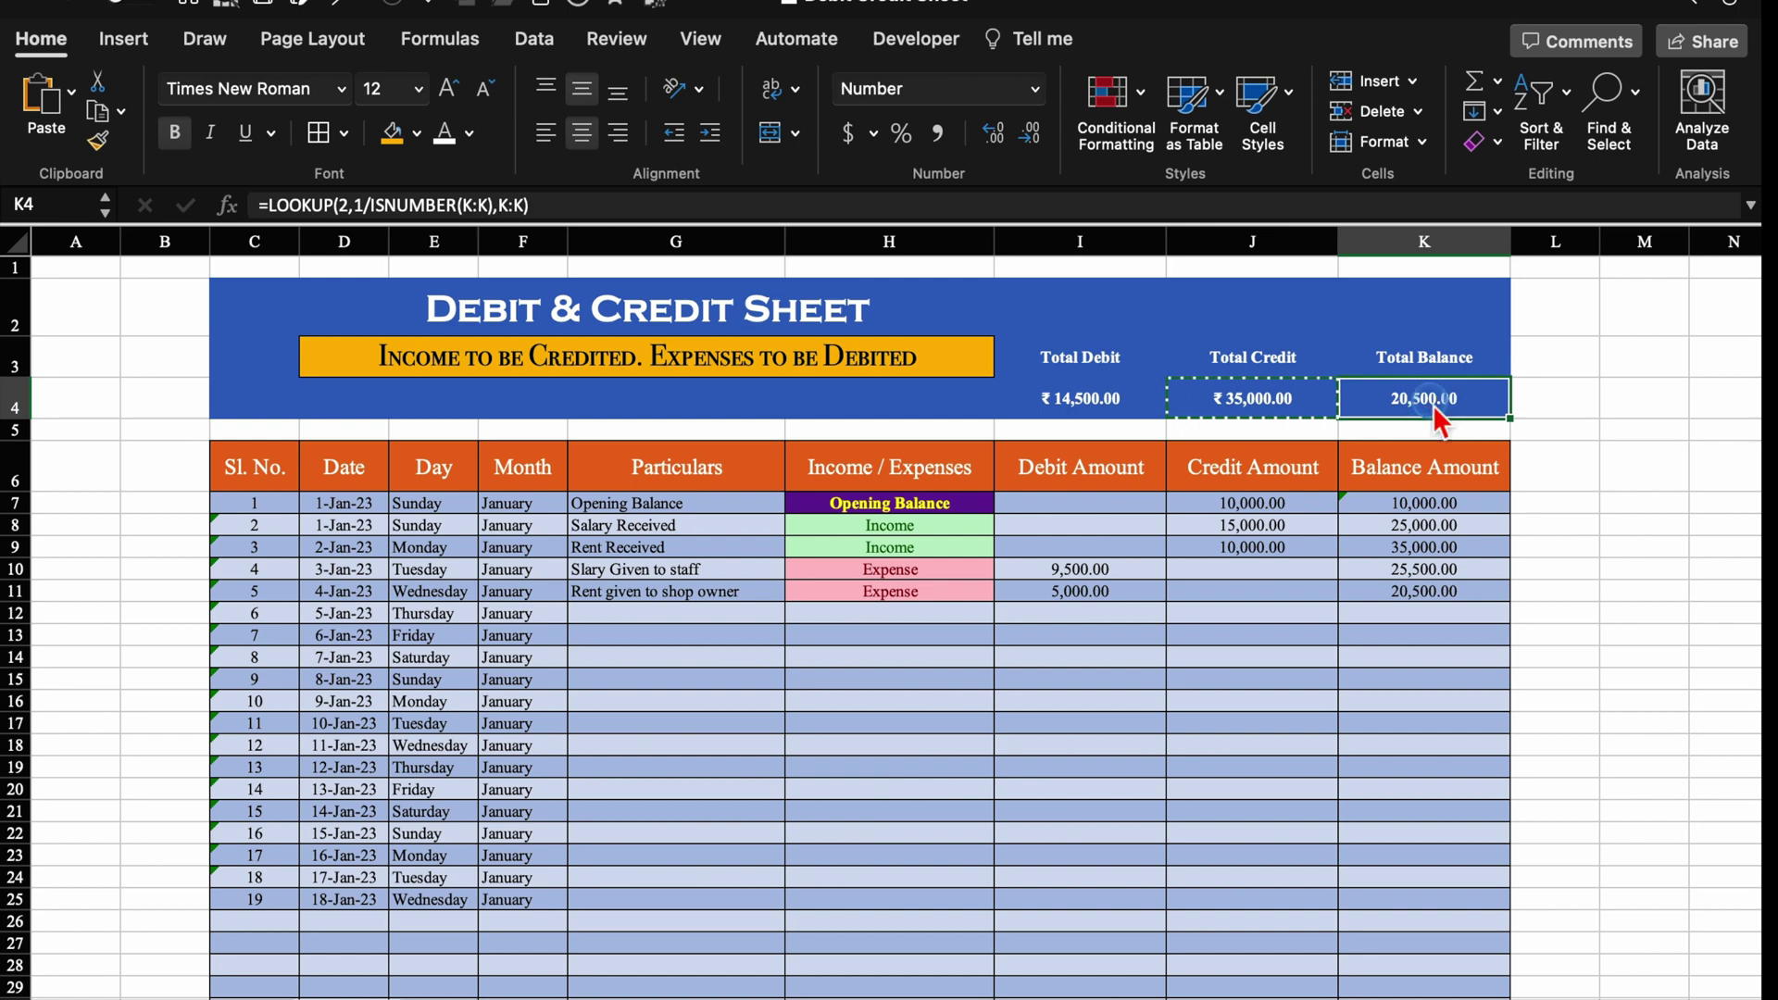
pyautogui.rightClick(1440, 400)
pyautogui.moveTo(1405, 511)
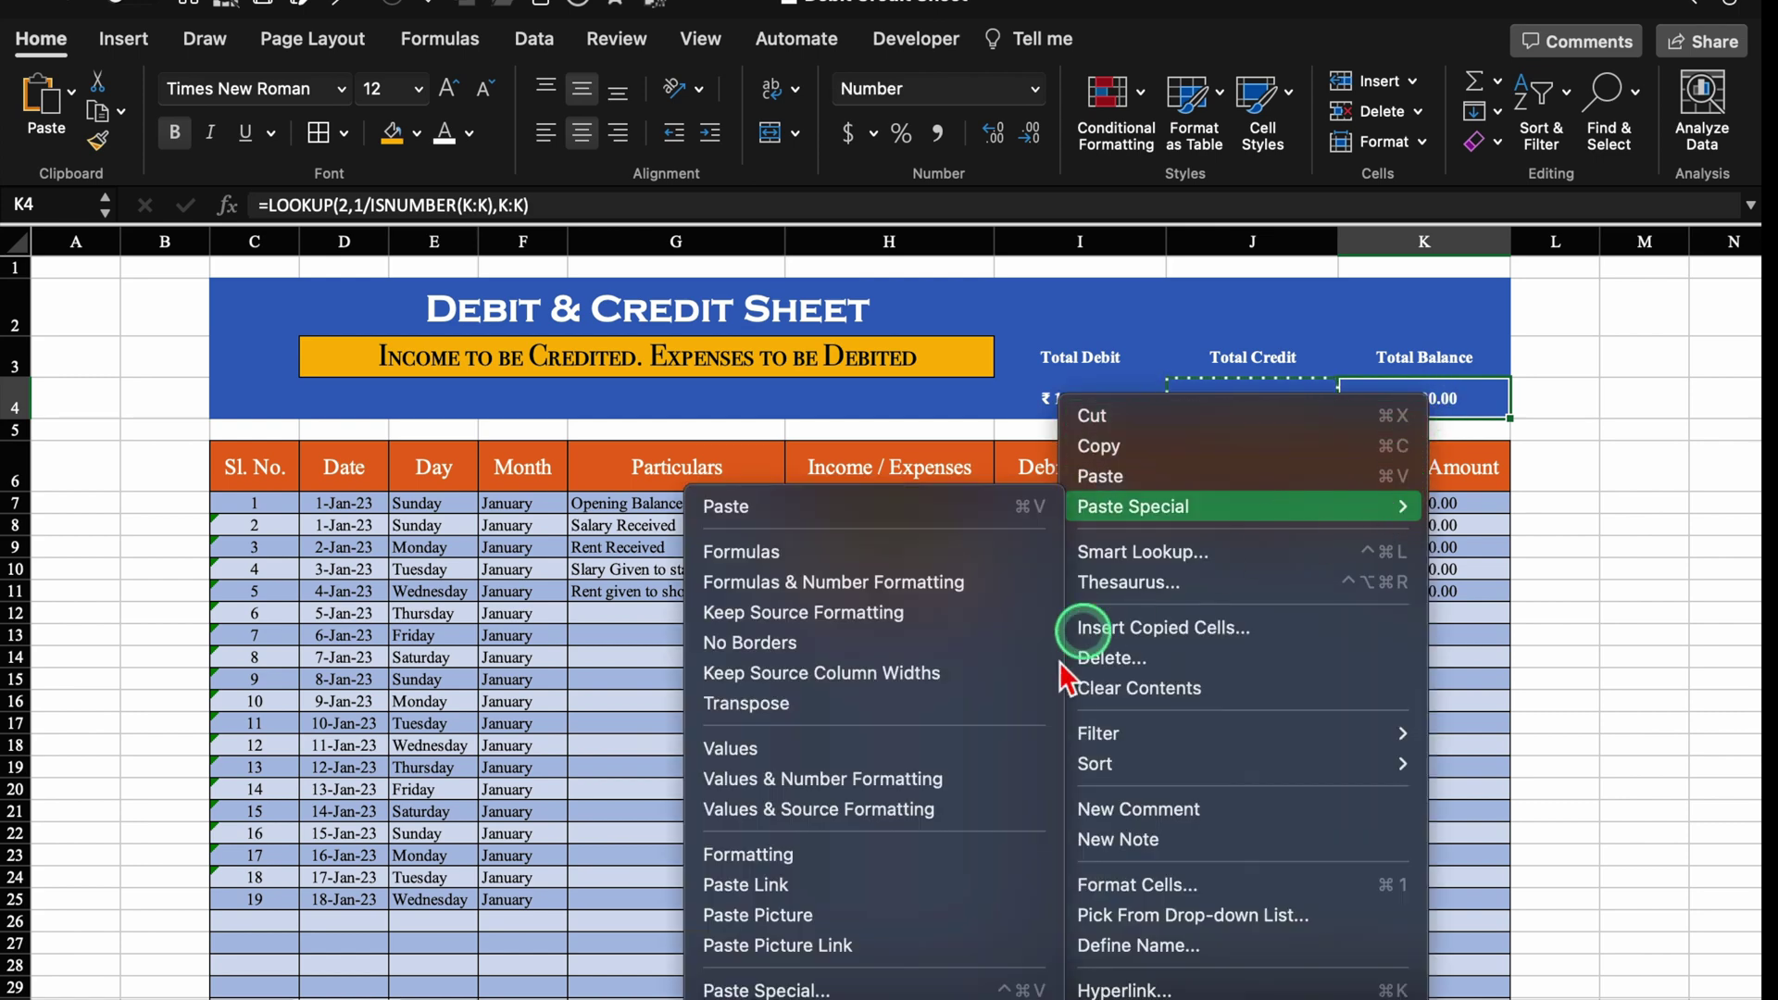
pyautogui.click(935, 984)
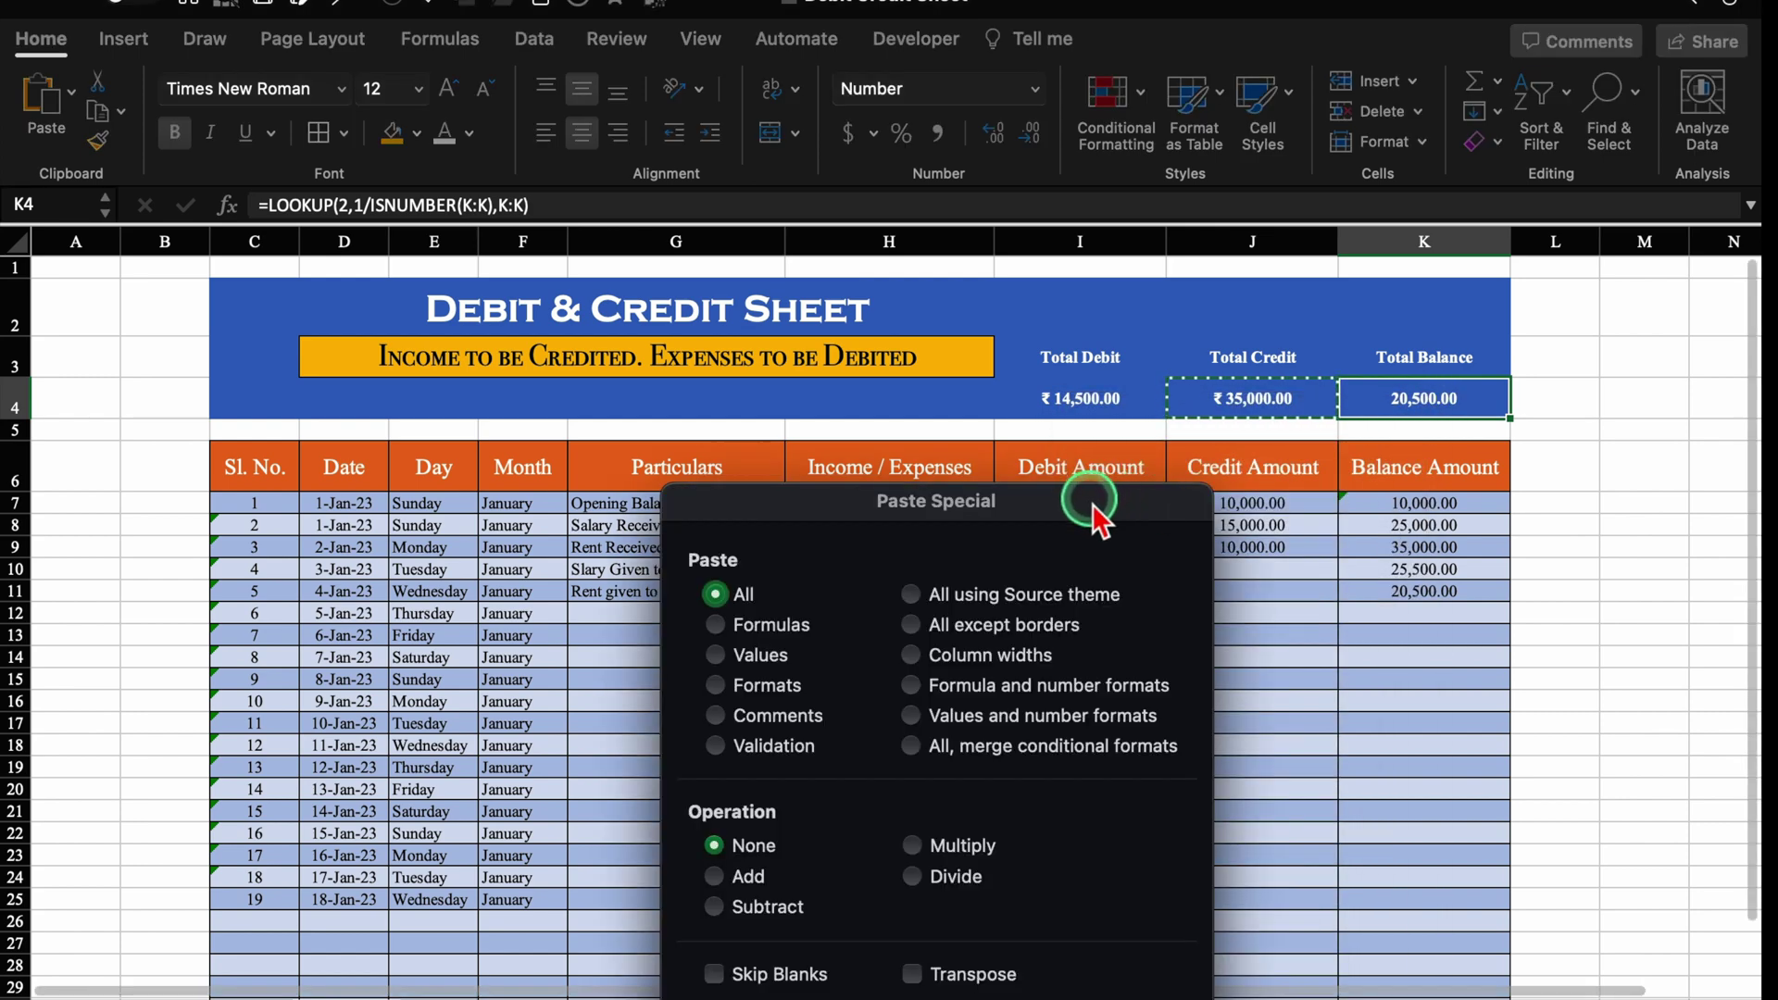
pyautogui.click(732, 418)
pyautogui.click(1146, 755)
# Apply a Thick Box Border around the title banner range C2:K4
pyautogui.moveTo(255, 306); pyautogui.dragTo(1449, 395)
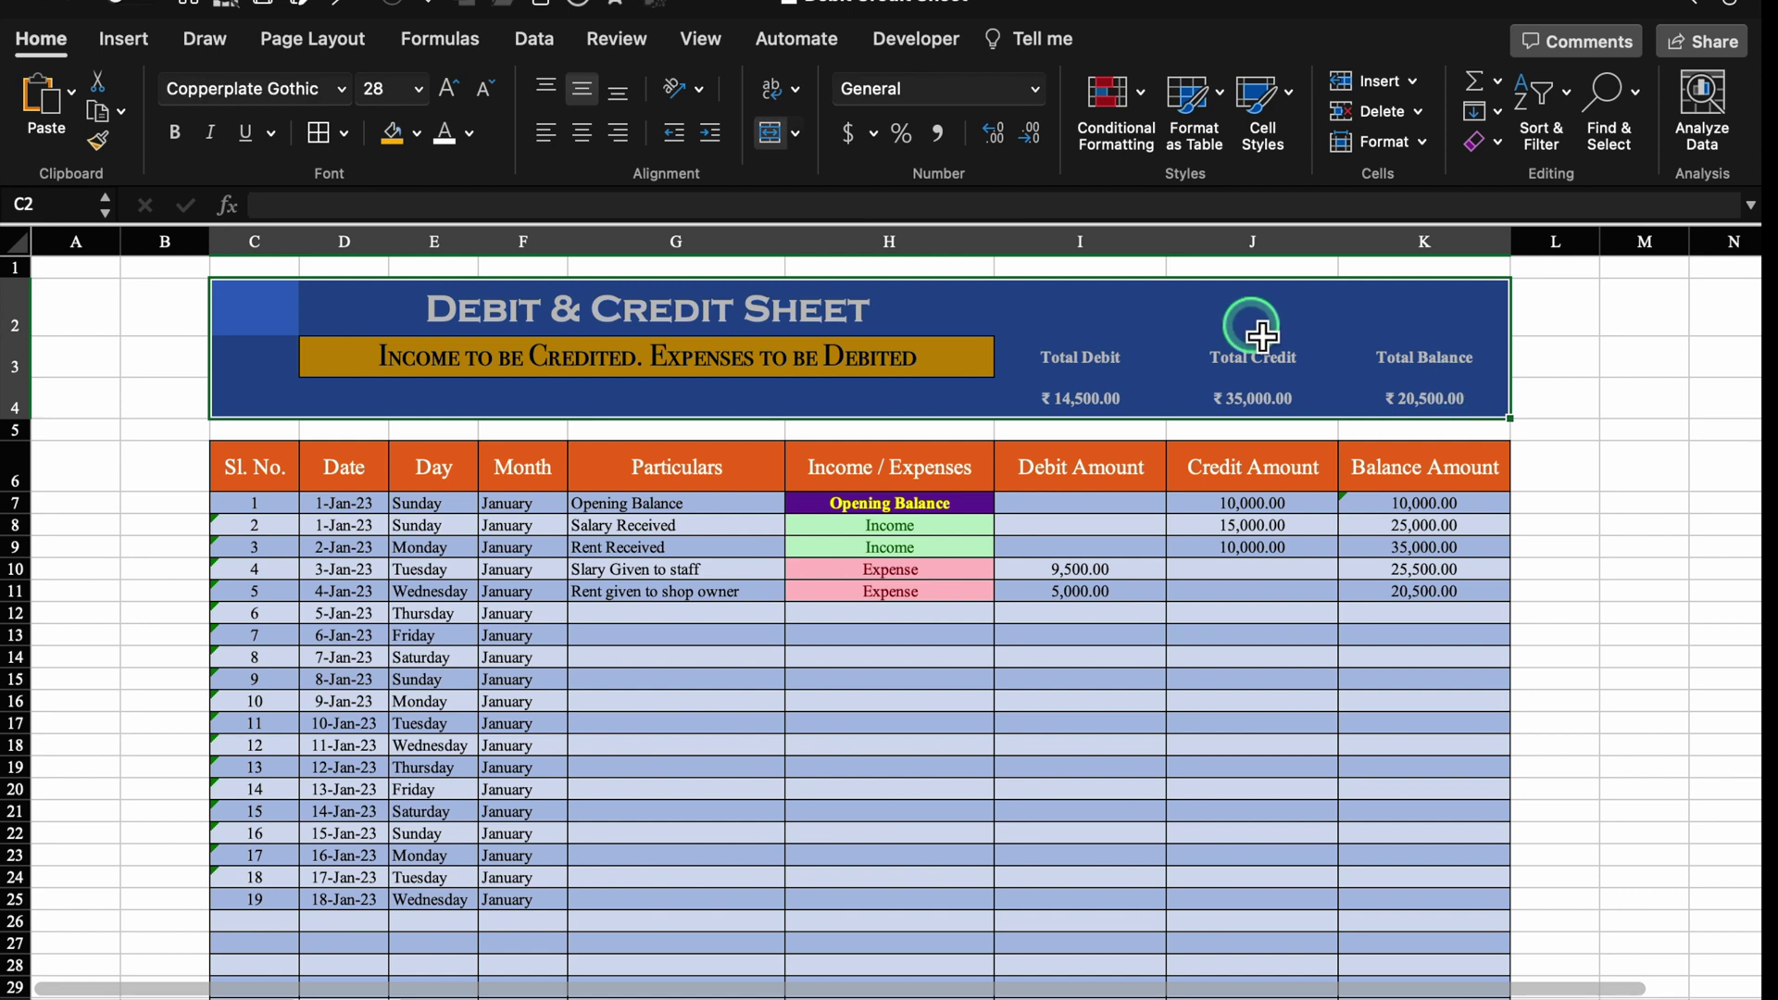
pyautogui.click(342, 133)
pyautogui.click(435, 454)
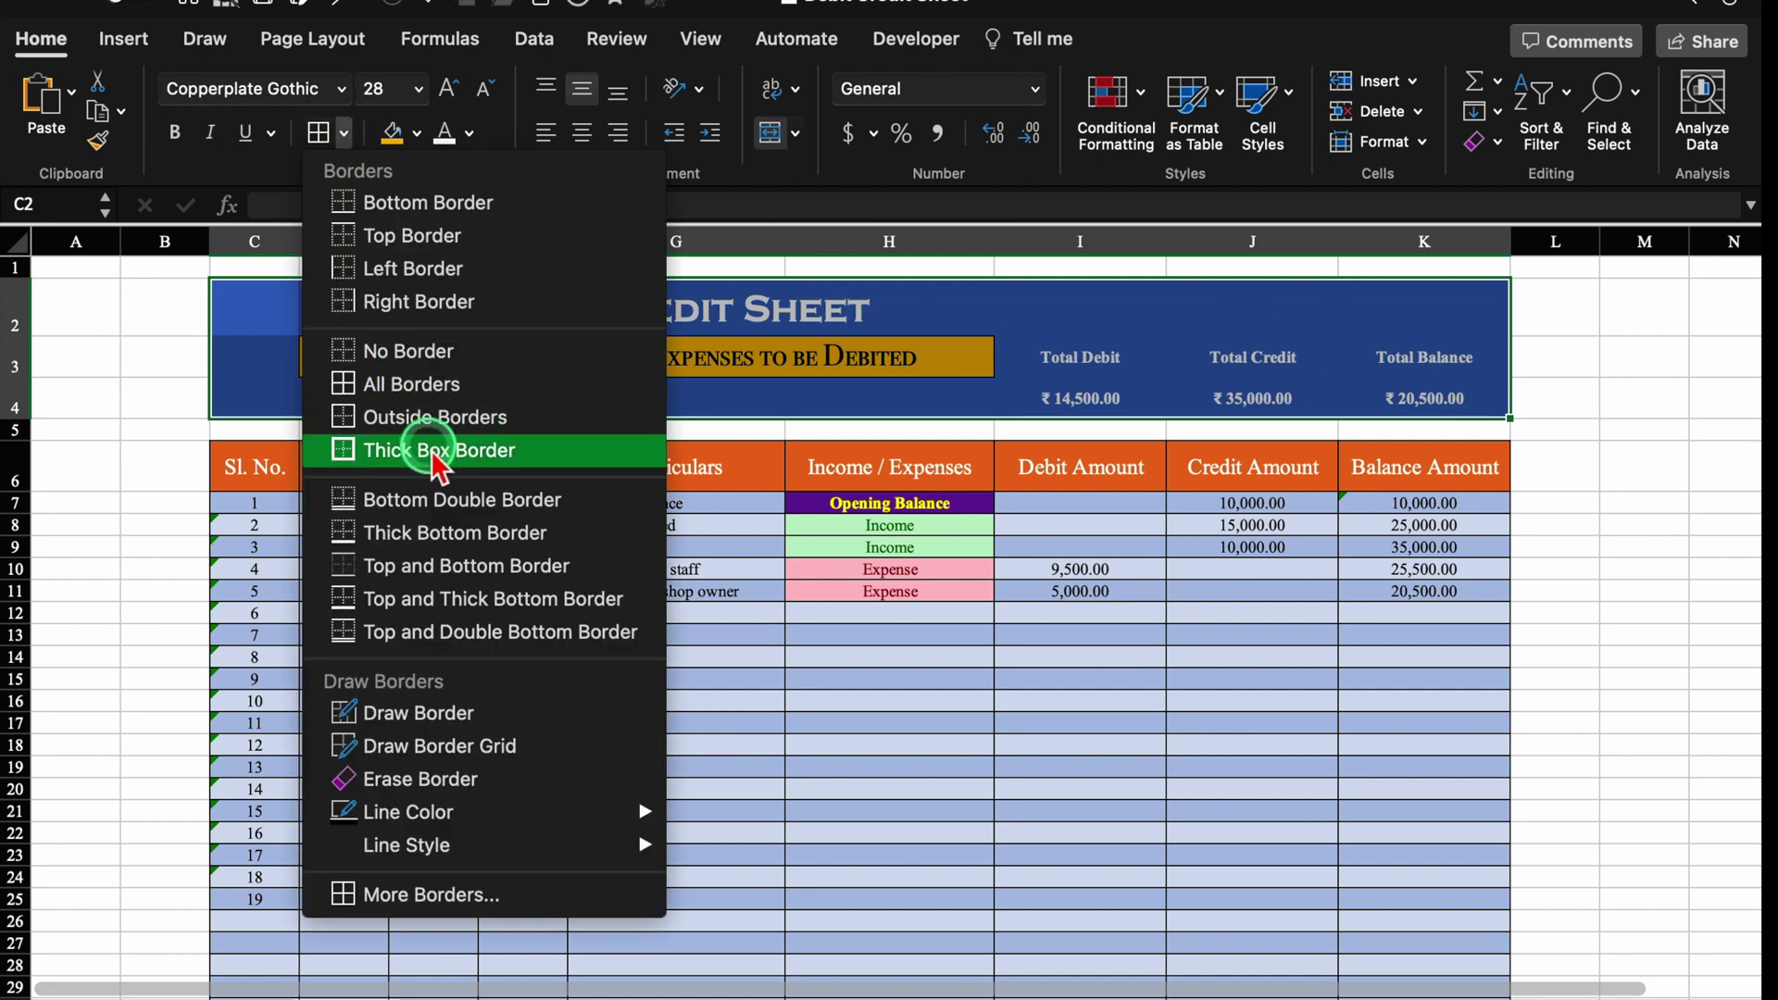
pyautogui.click(1644, 570)
# Search the stock icons for "money" and insert the solid piggy bank, banknotes and treasure chest icons at I2
pyautogui.click(1081, 313)
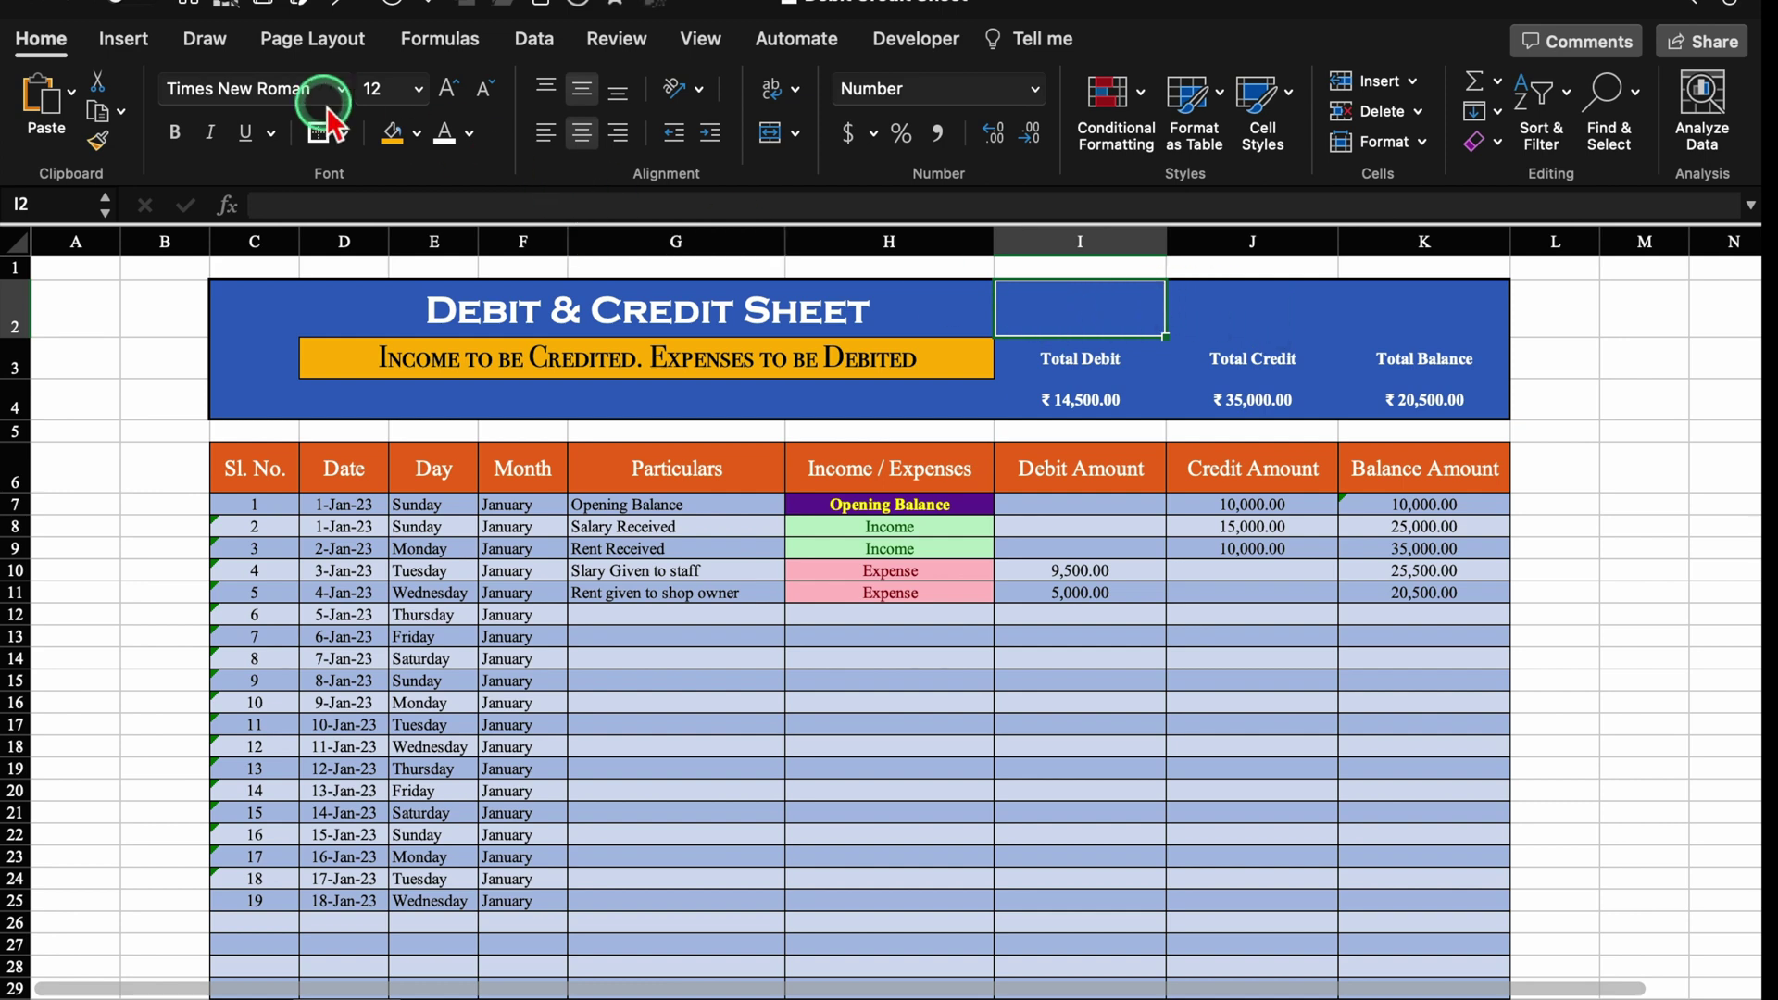
pyautogui.click(123, 39)
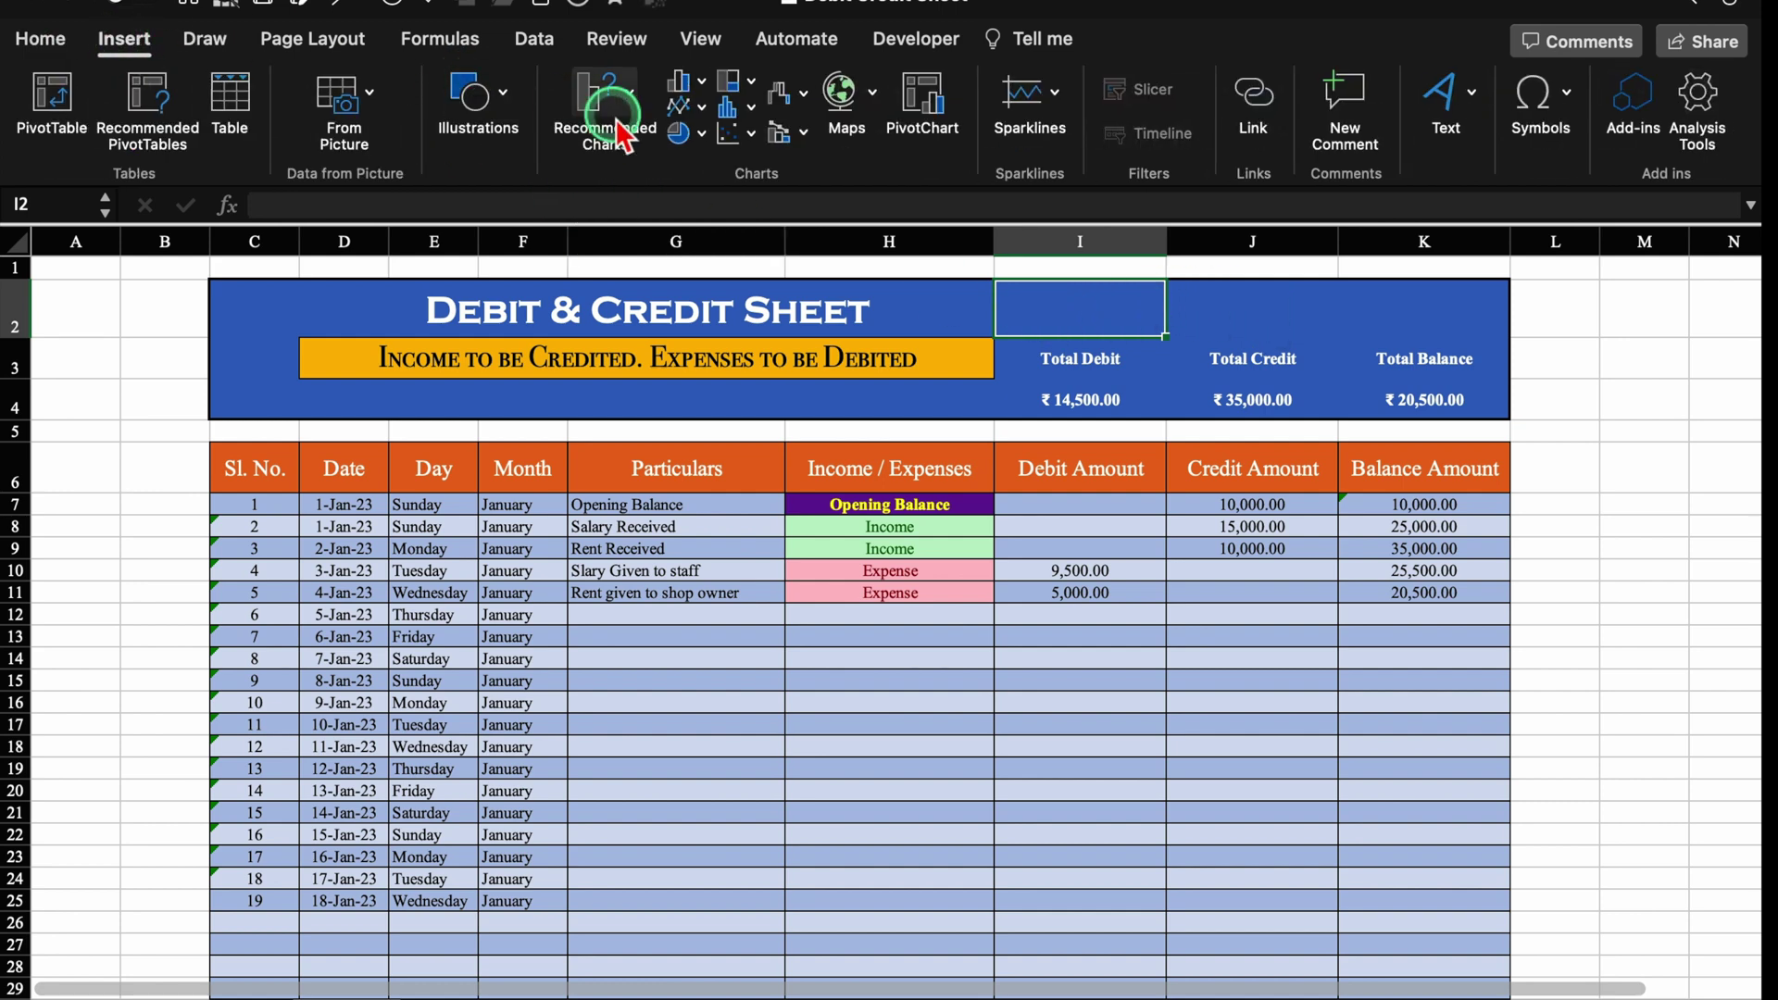
pyautogui.click(477, 93)
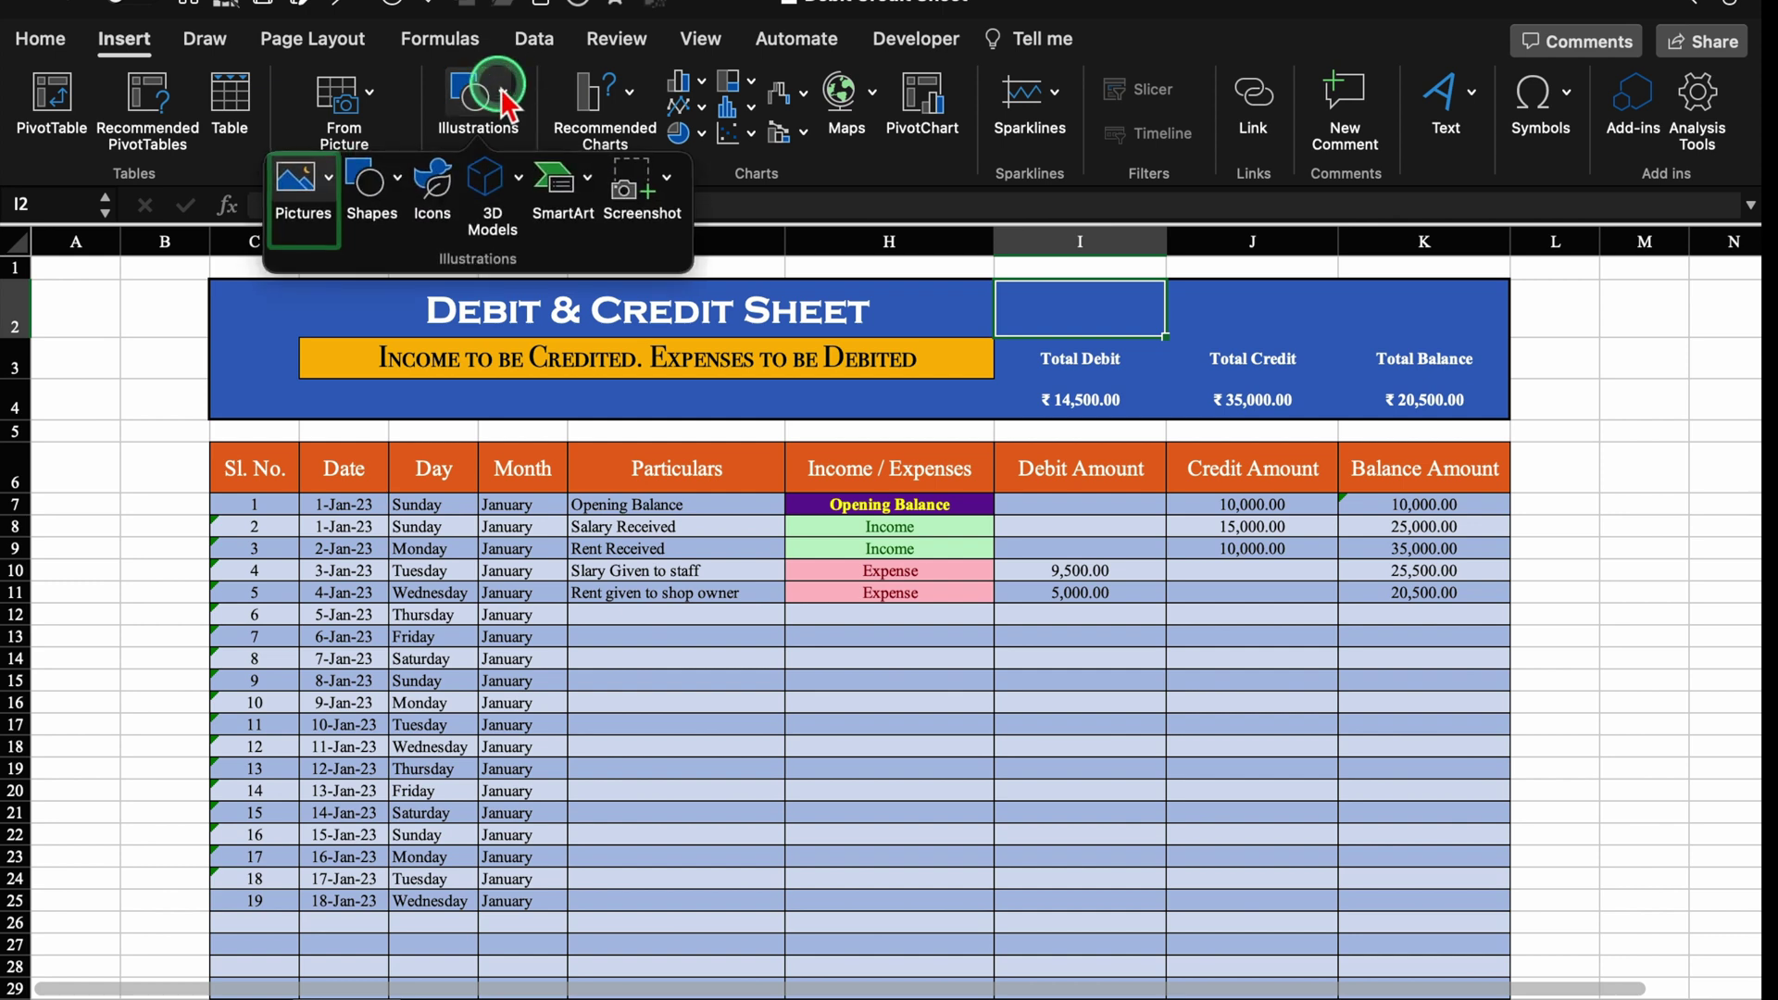
pyautogui.click(442, 182)
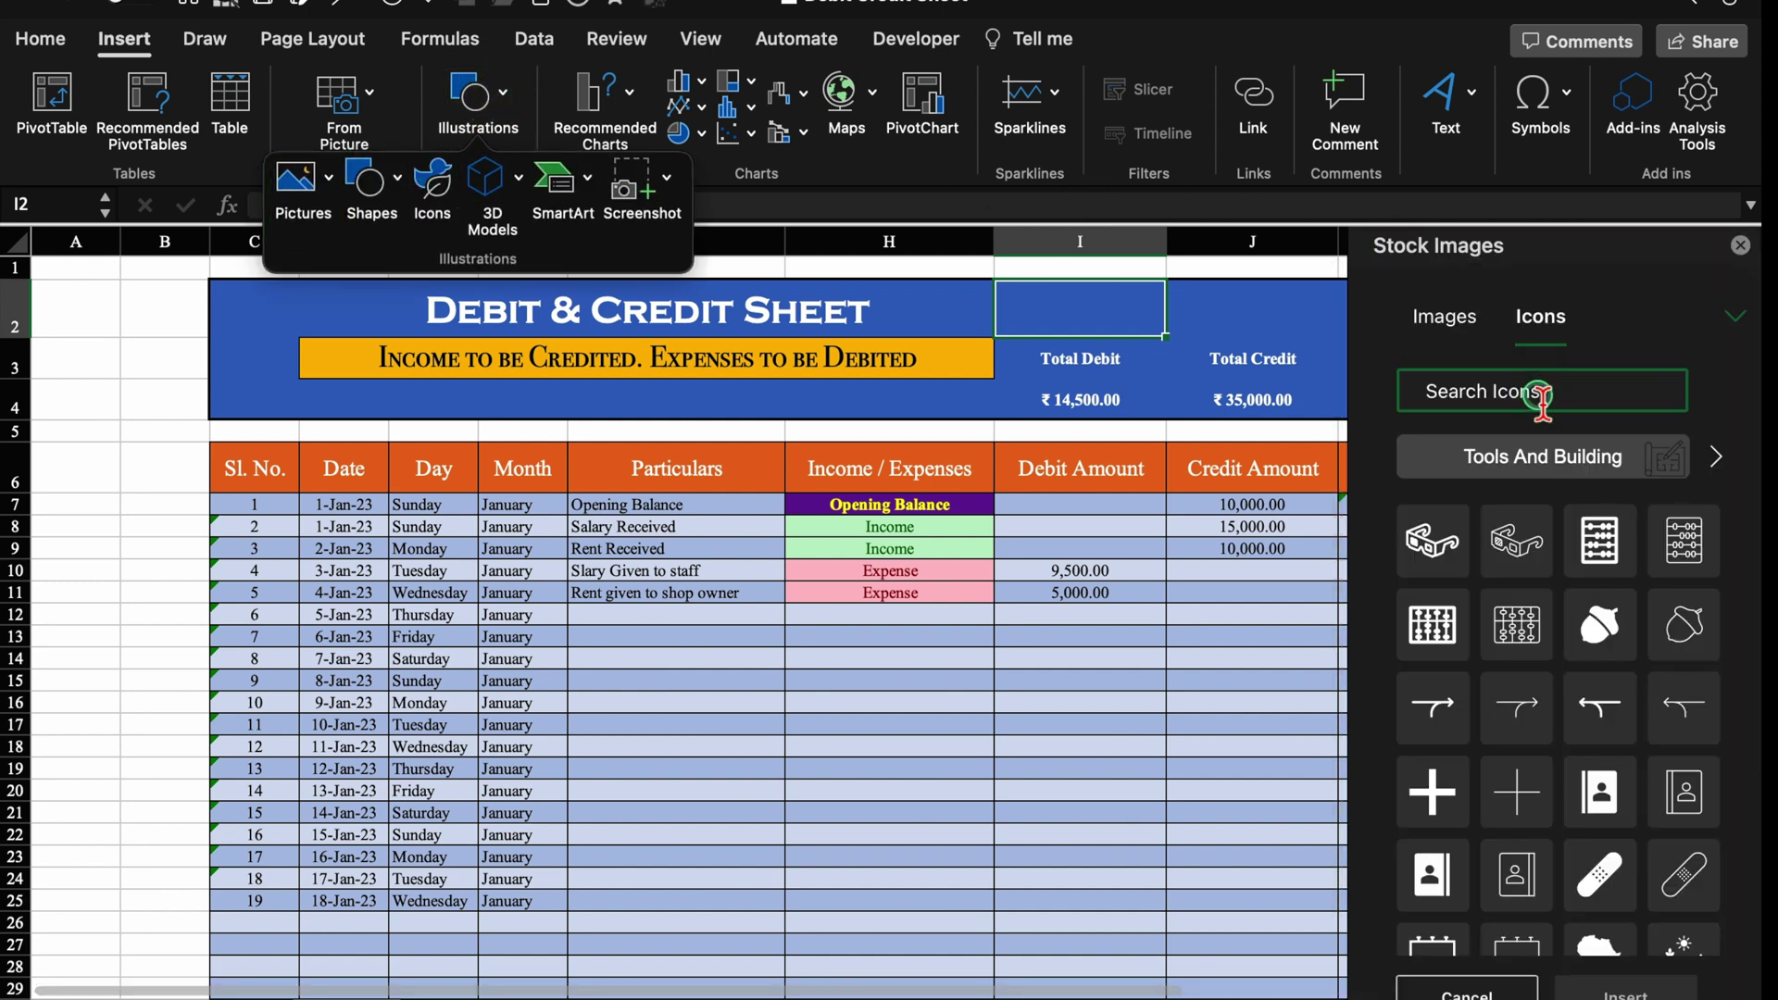
pyautogui.write('m')
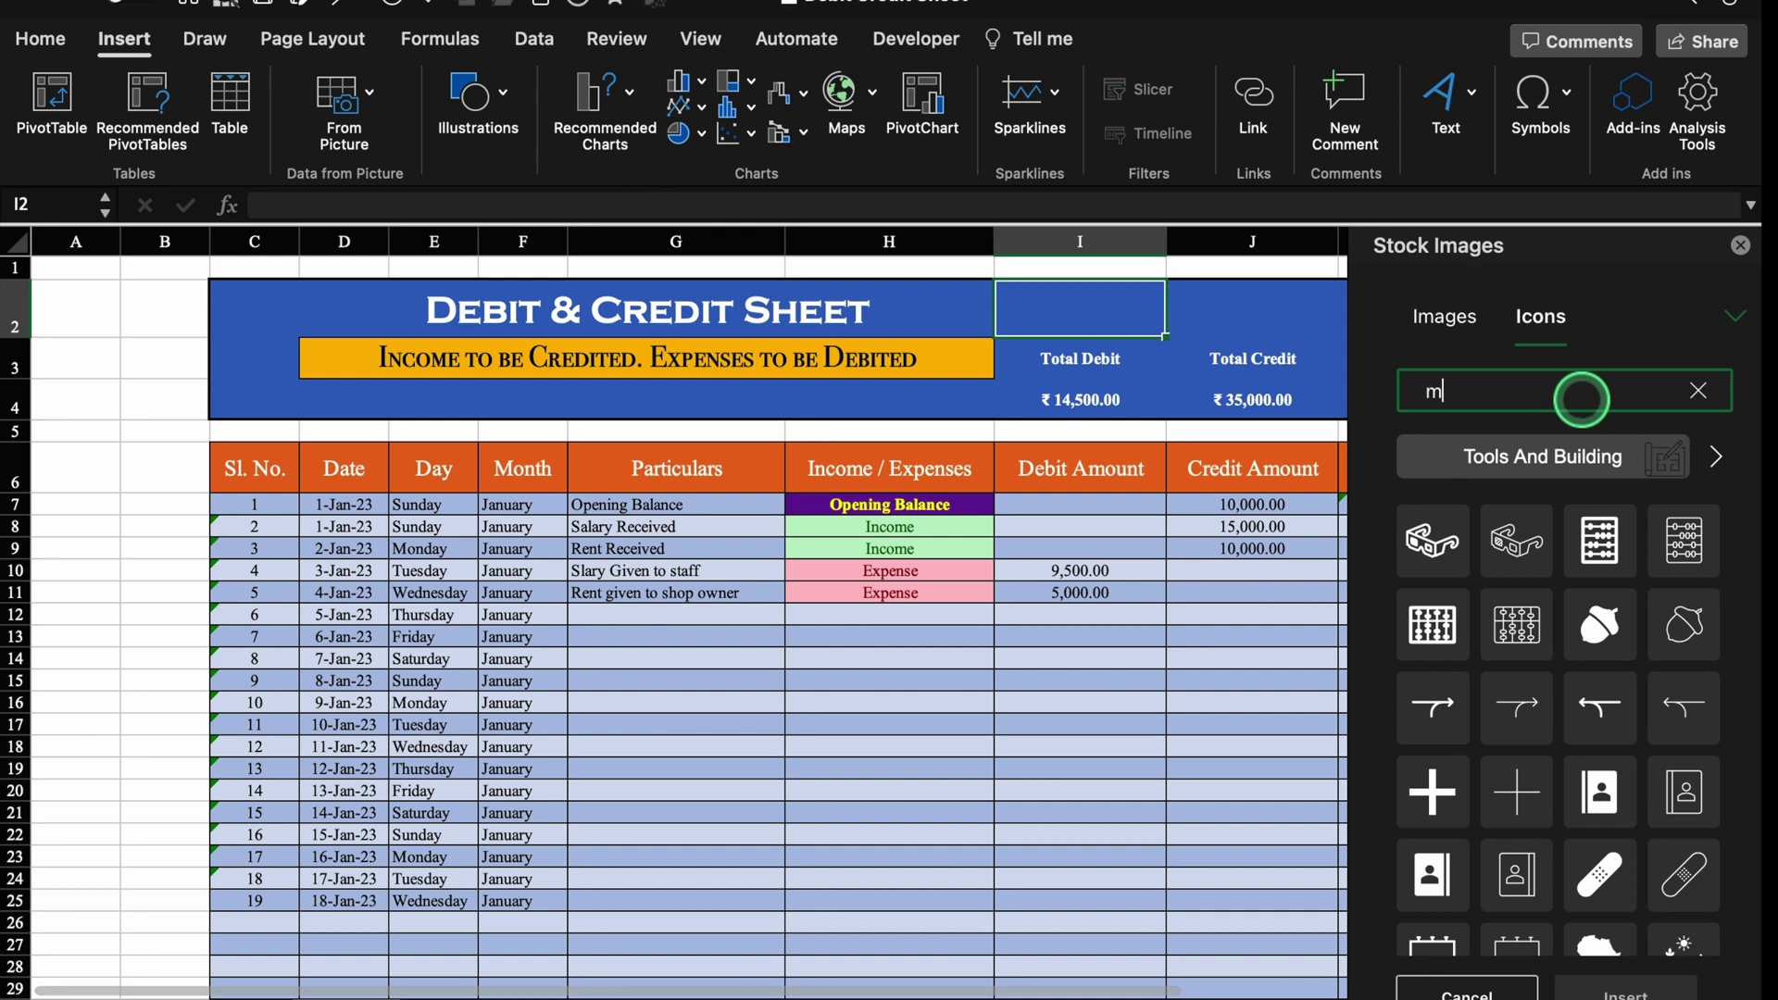
pyautogui.write('oney')
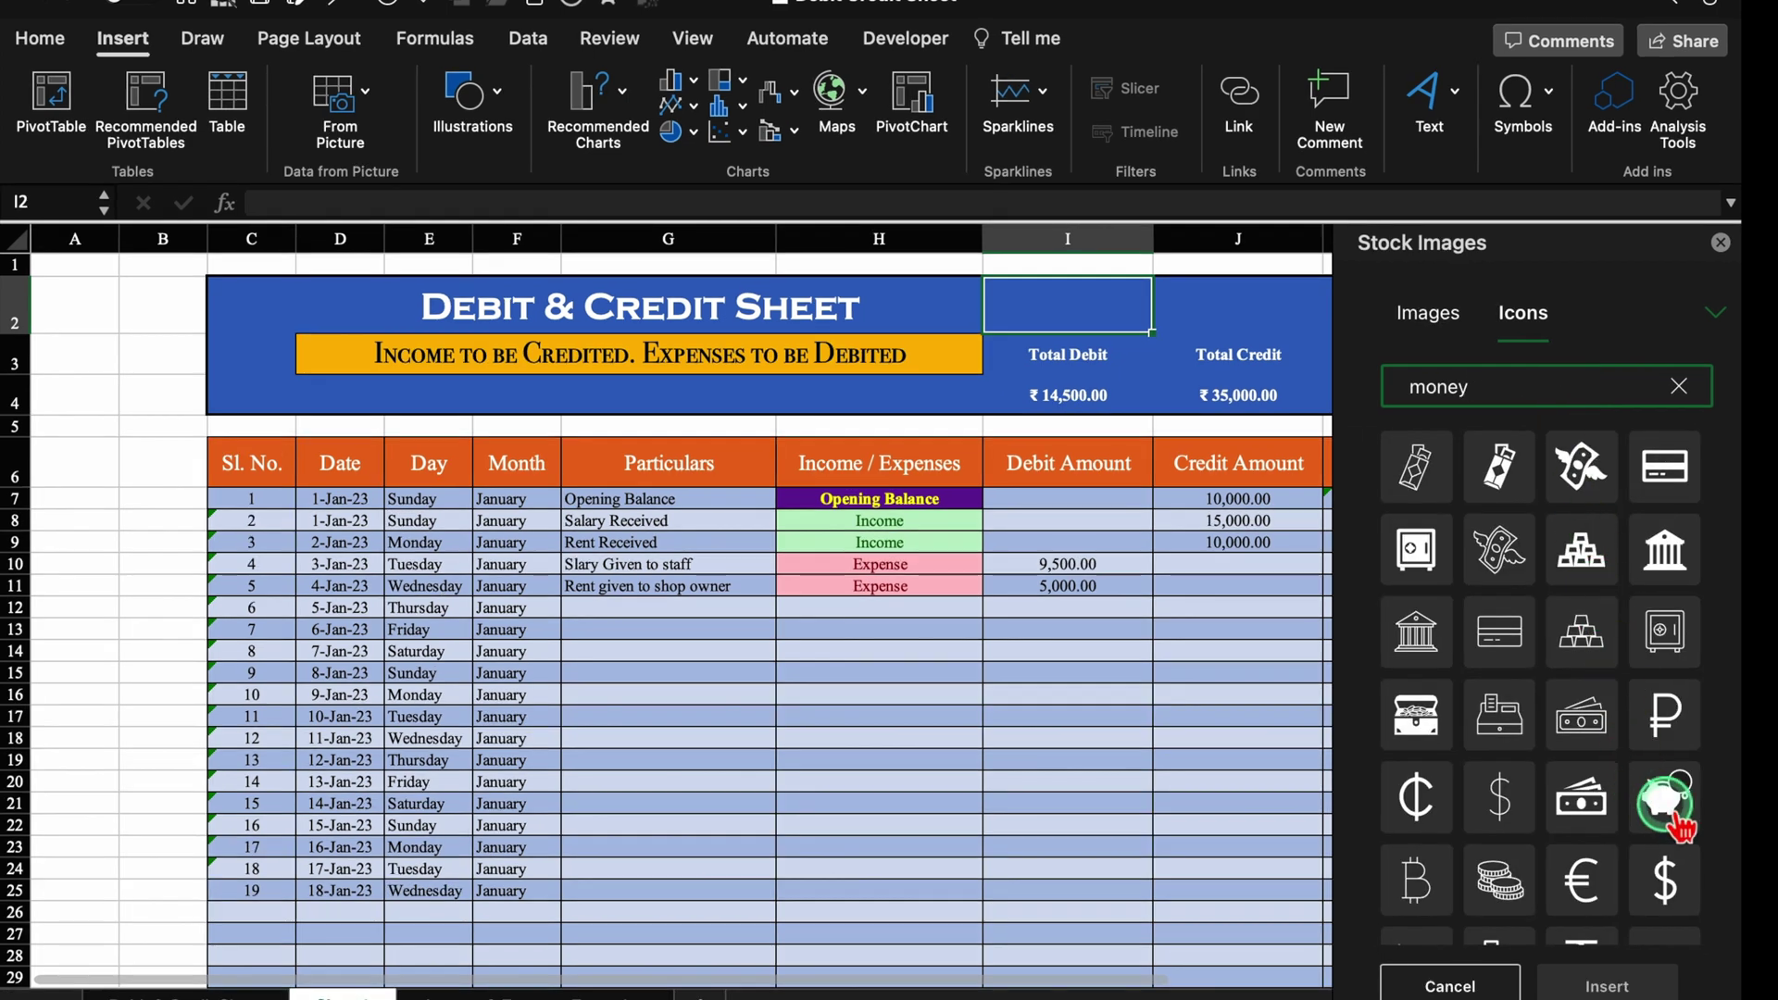
pyautogui.click(1679, 792)
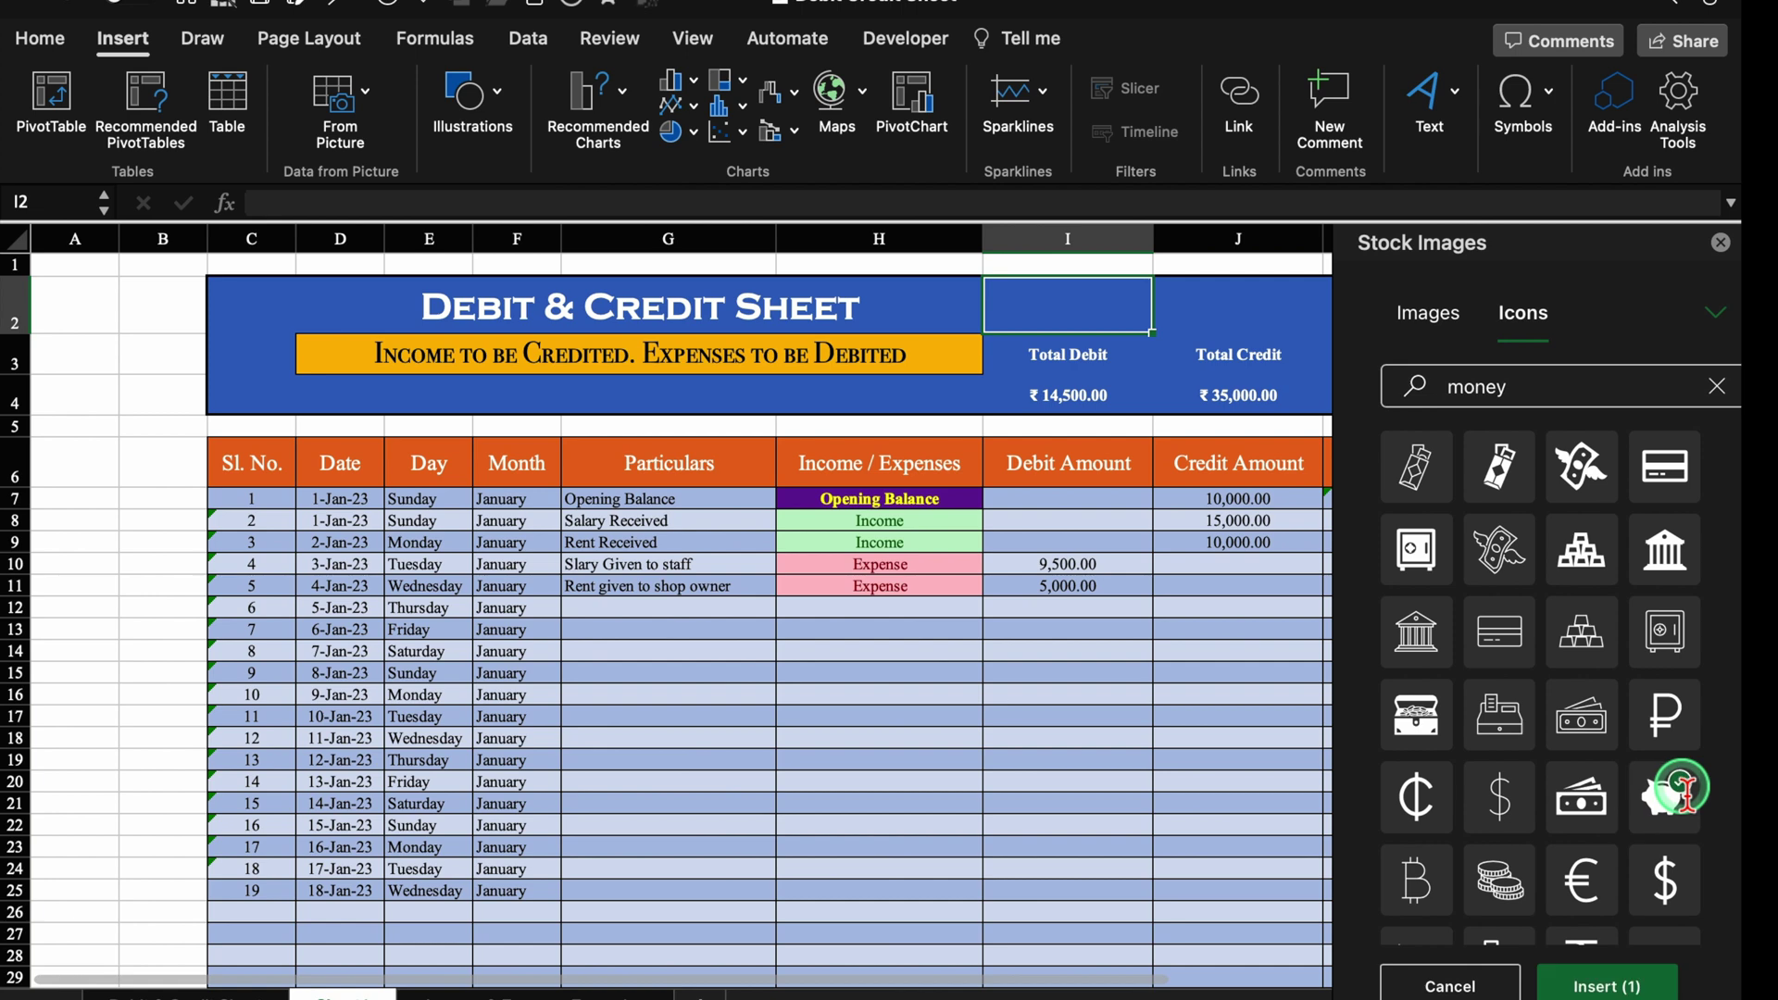
pyautogui.click(1589, 817)
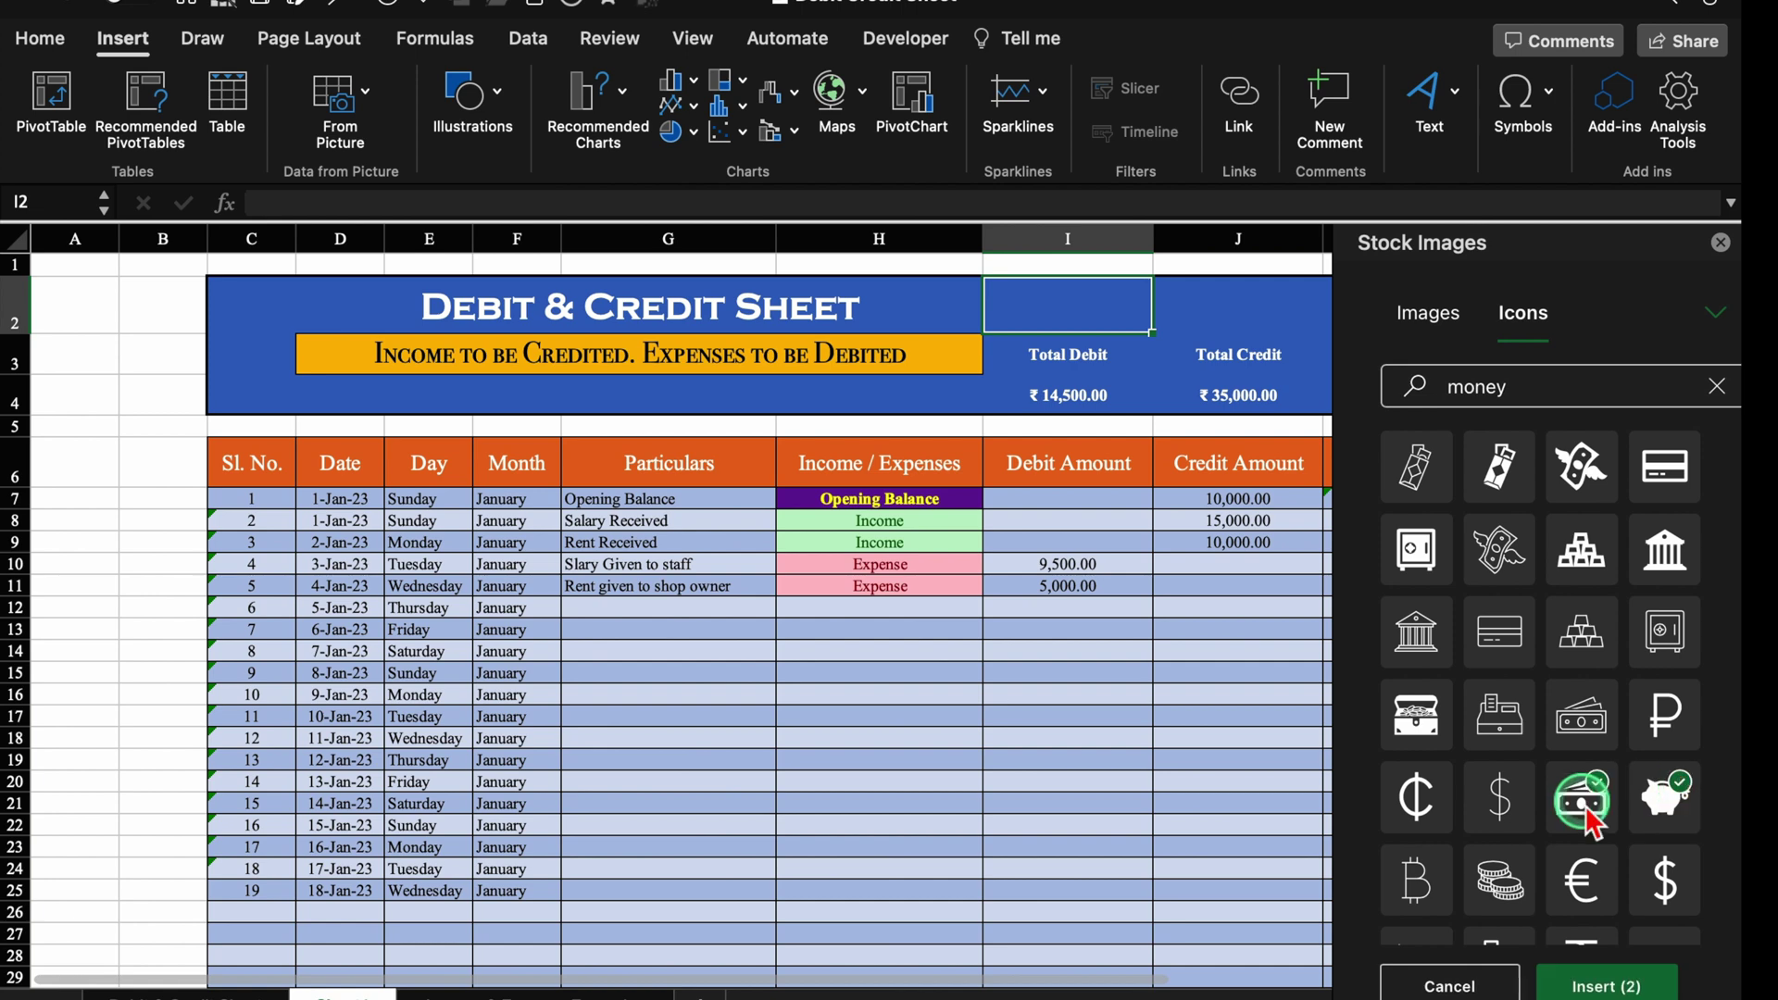
pyautogui.click(1422, 727)
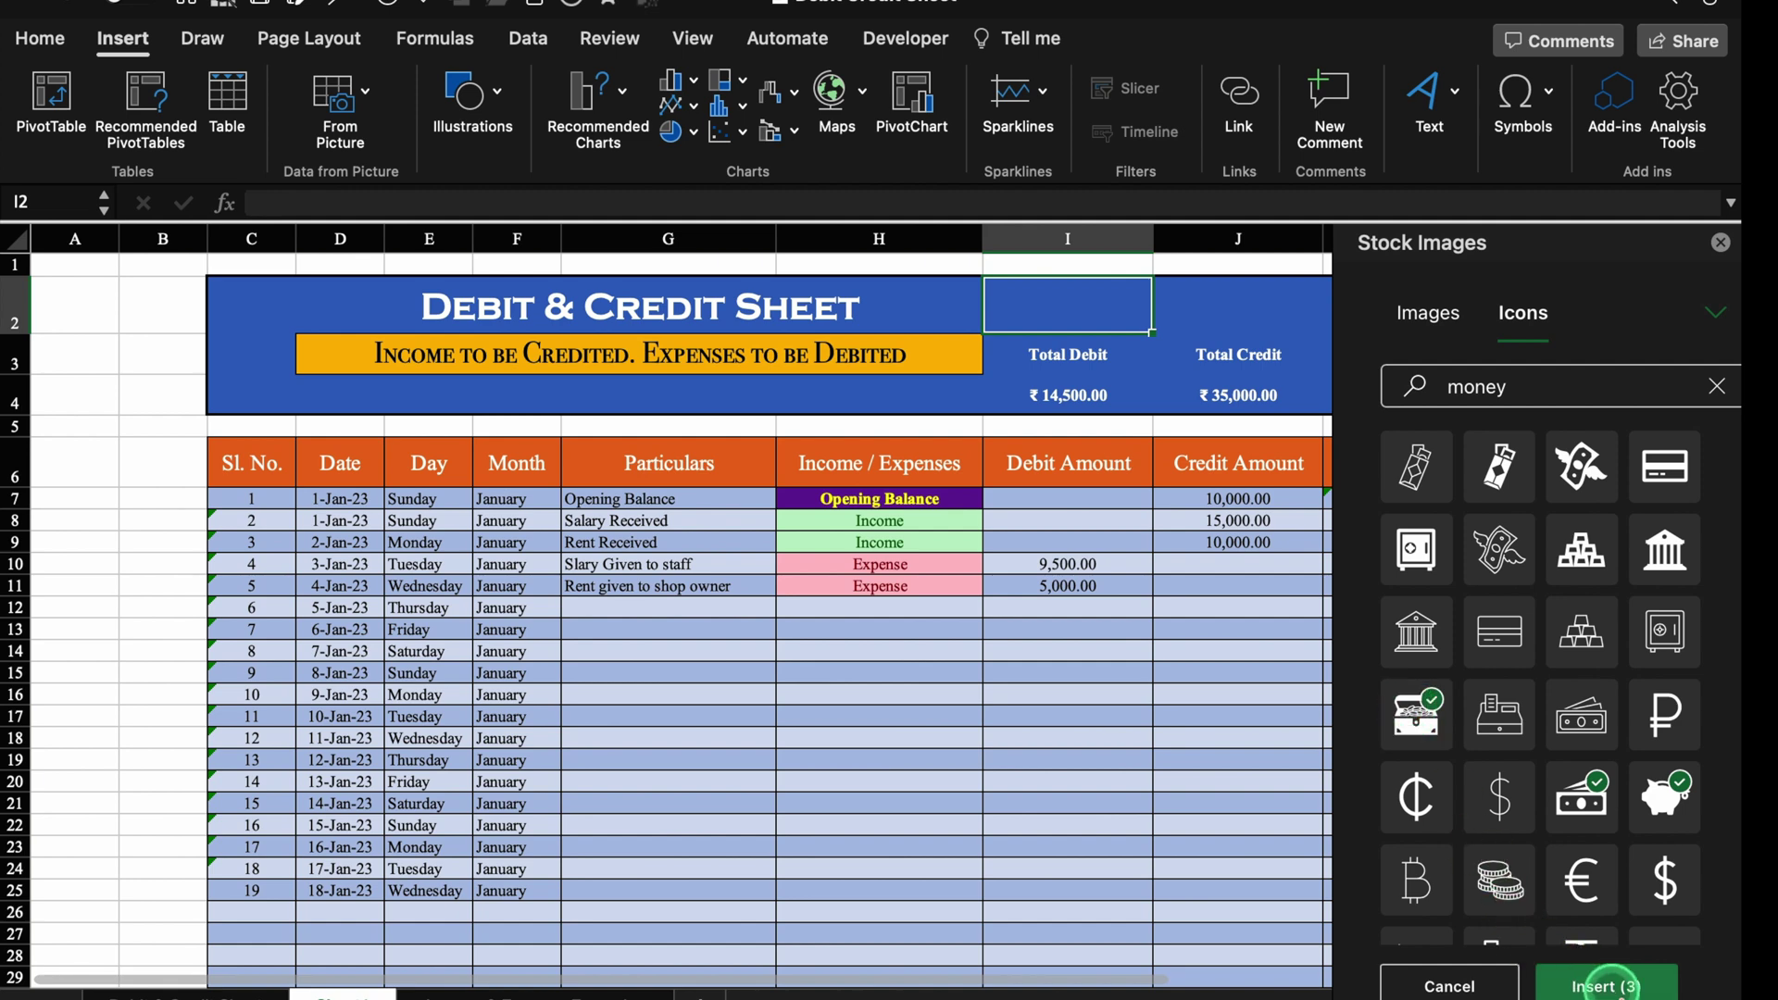
pyautogui.click(1599, 984)
pyautogui.click(1634, 377)
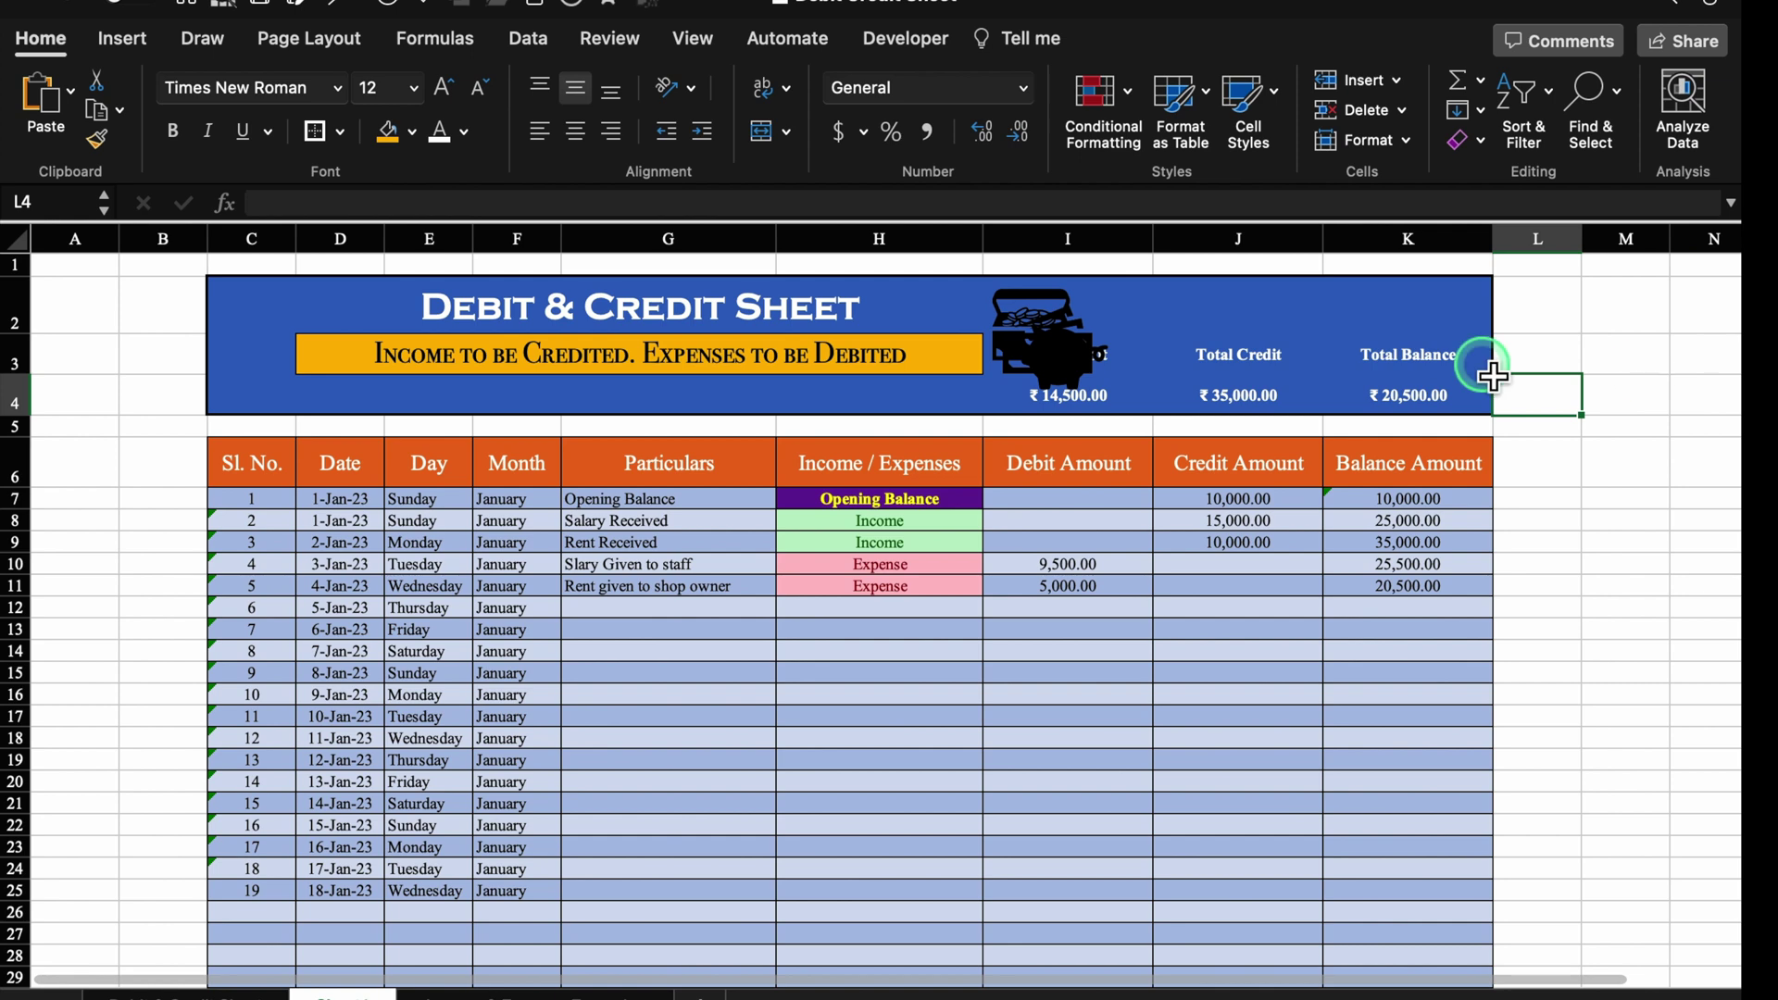
# Position the piggy bank over Total Debit, the banknotes over Total Credit and the treasure chest over Total Balance
pyautogui.click(1040, 375)
pyautogui.moveTo(1072, 364); pyautogui.dragTo(1246, 319)
pyautogui.moveTo(1028, 319); pyautogui.dragTo(1406, 320)
pyautogui.moveTo(960, 391); pyautogui.dragTo(1065, 323)
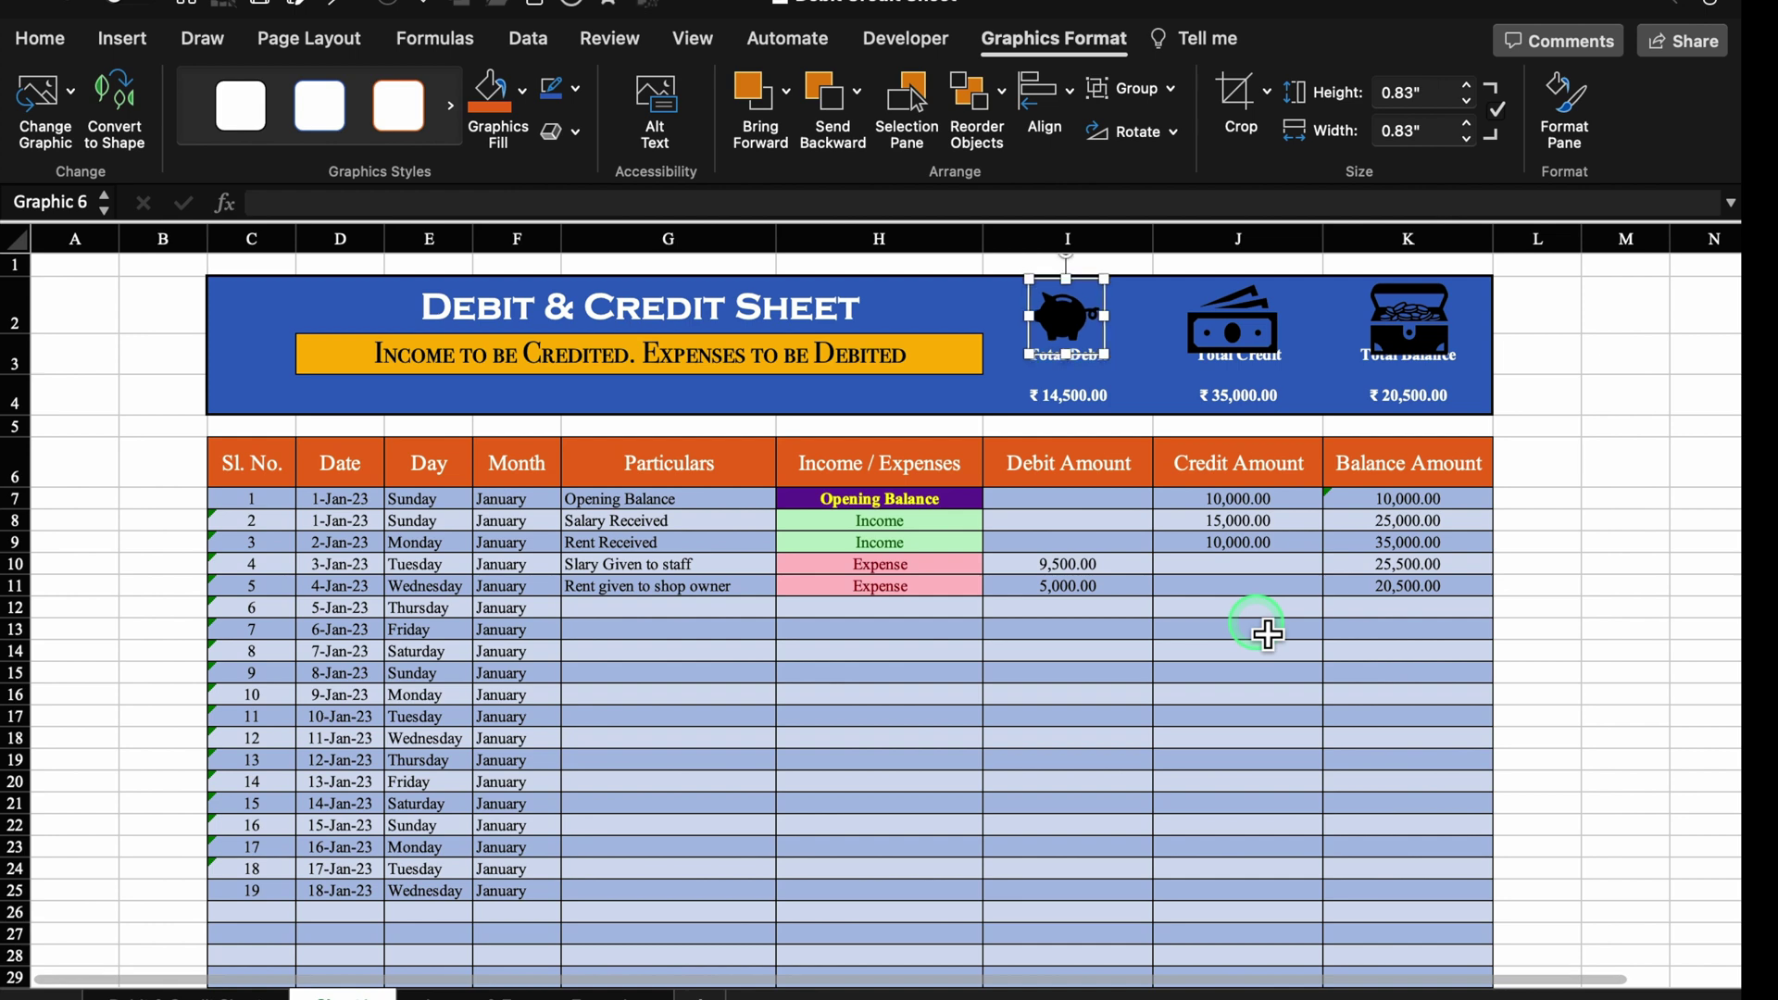
# Resize the piggy bank icon to about 0.75" high by 1.02" wide and flip it horizontally
pyautogui.moveTo(1110, 316); pyautogui.dragTo(1073, 324)
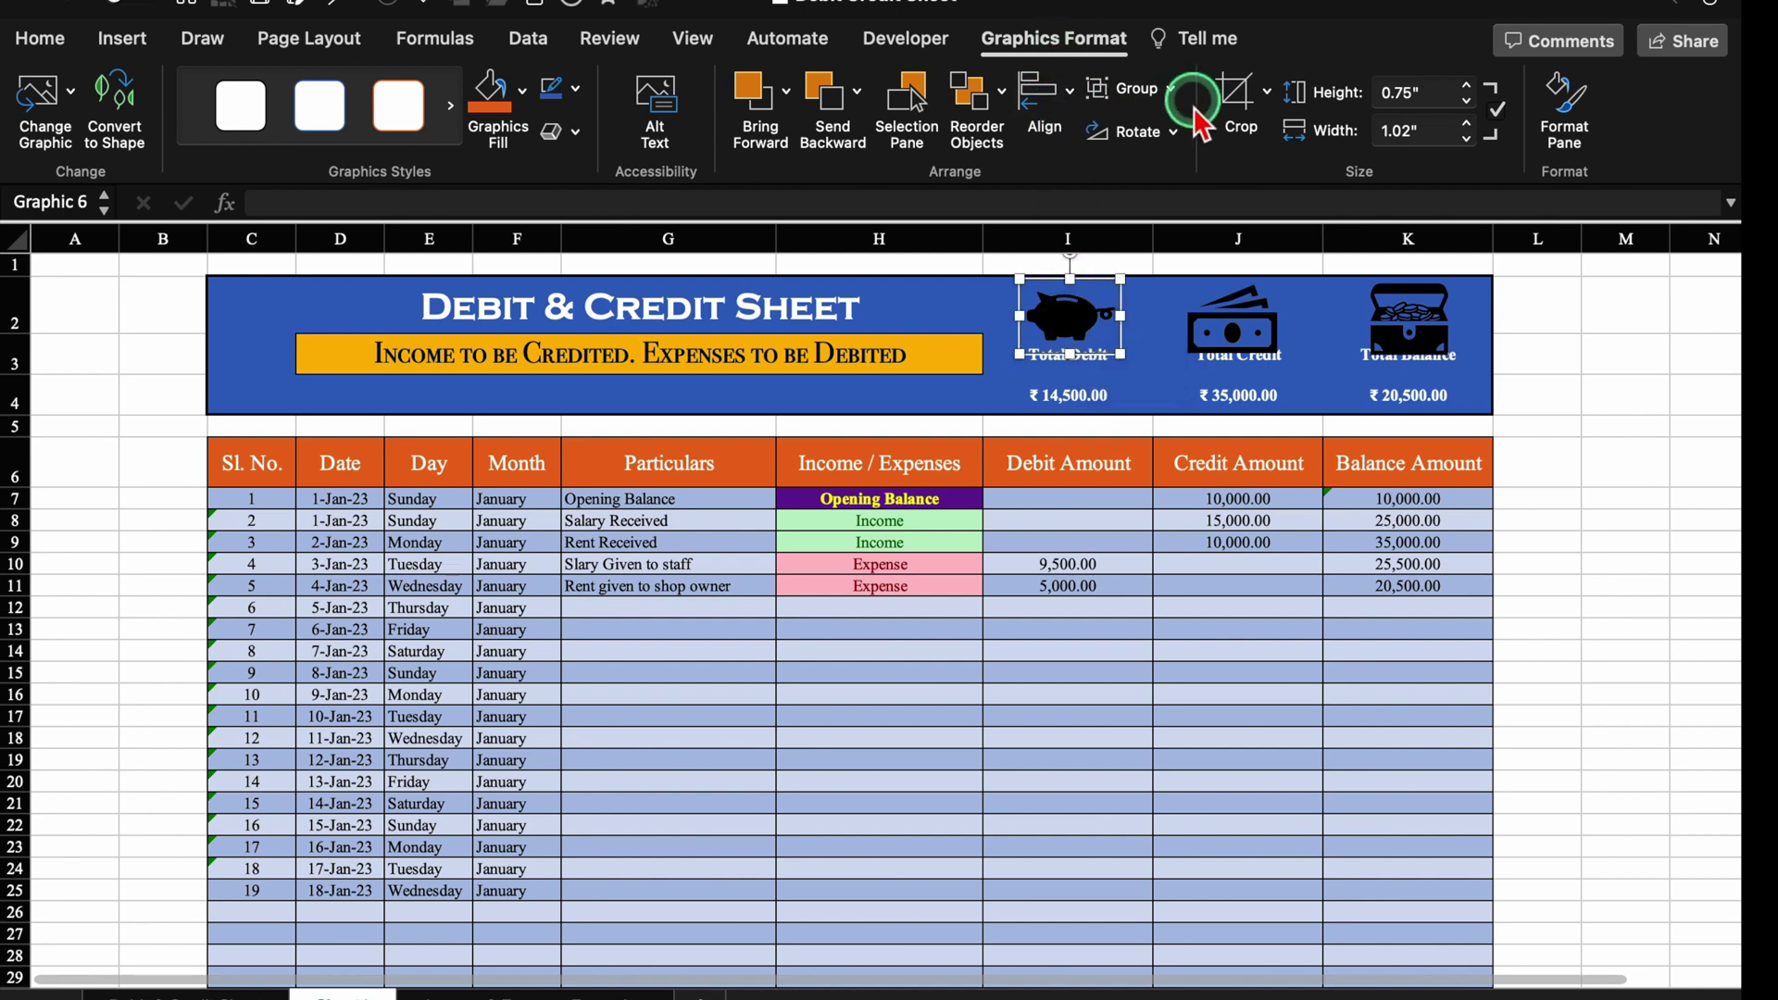
pyautogui.click(1172, 132)
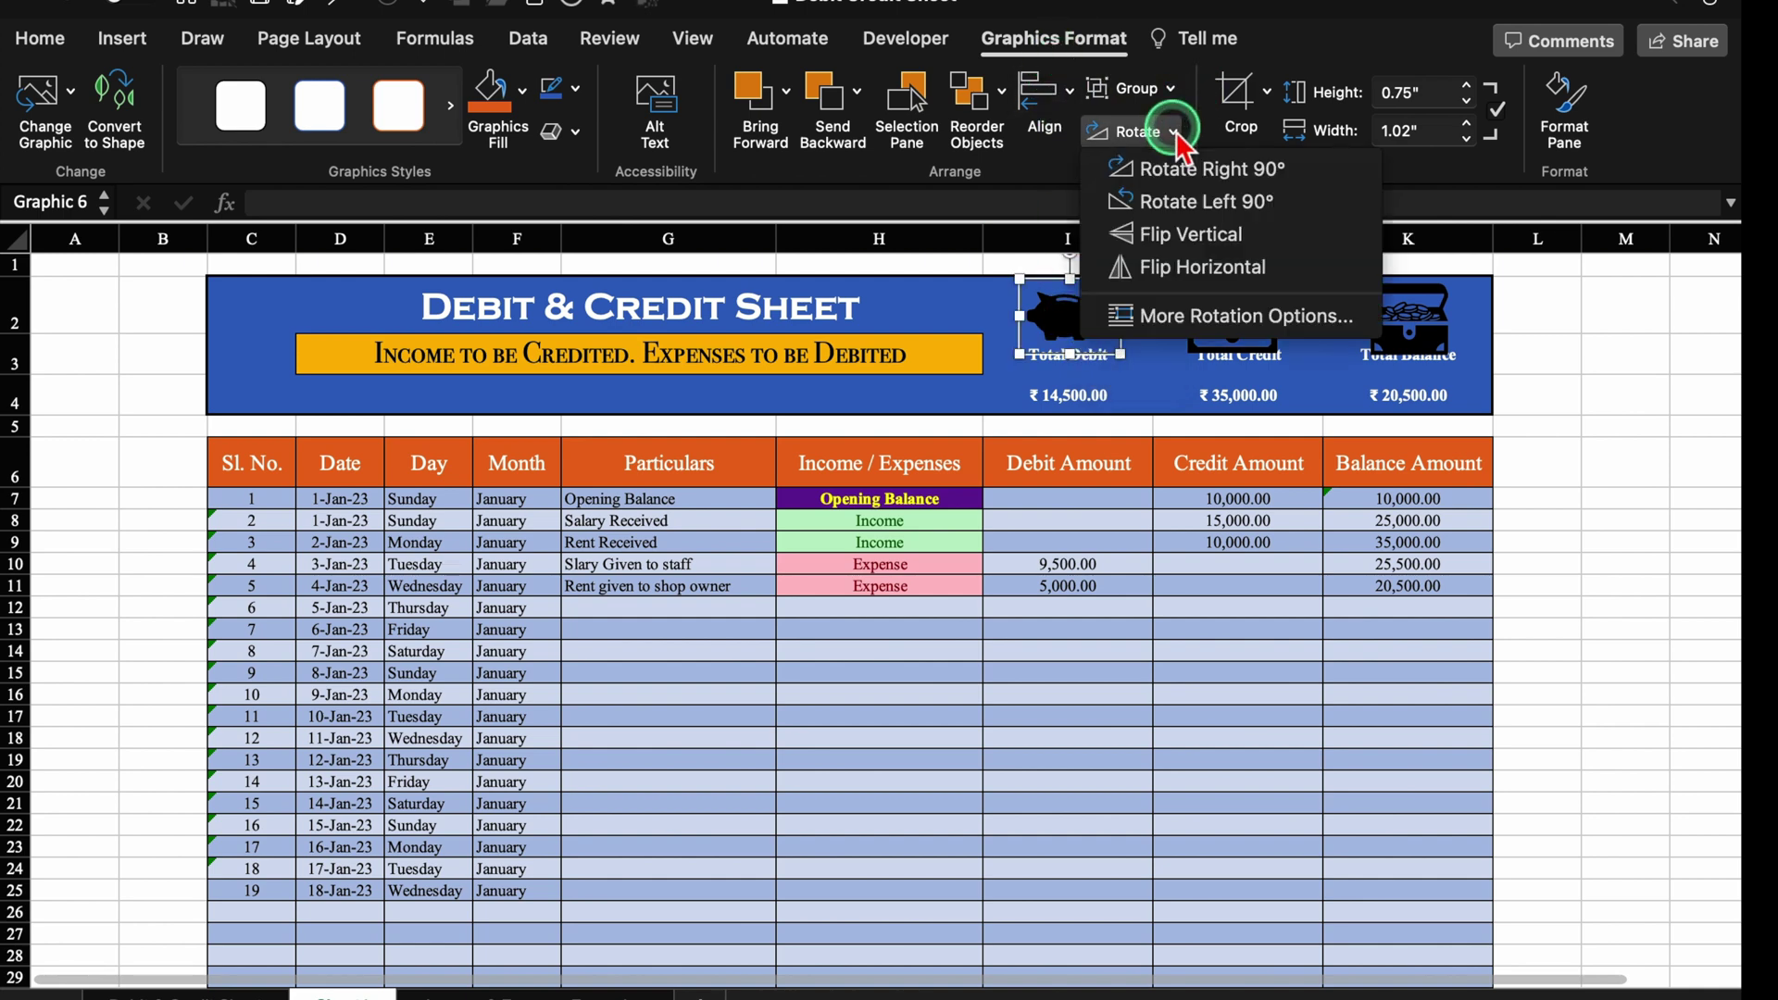
pyautogui.click(1241, 269)
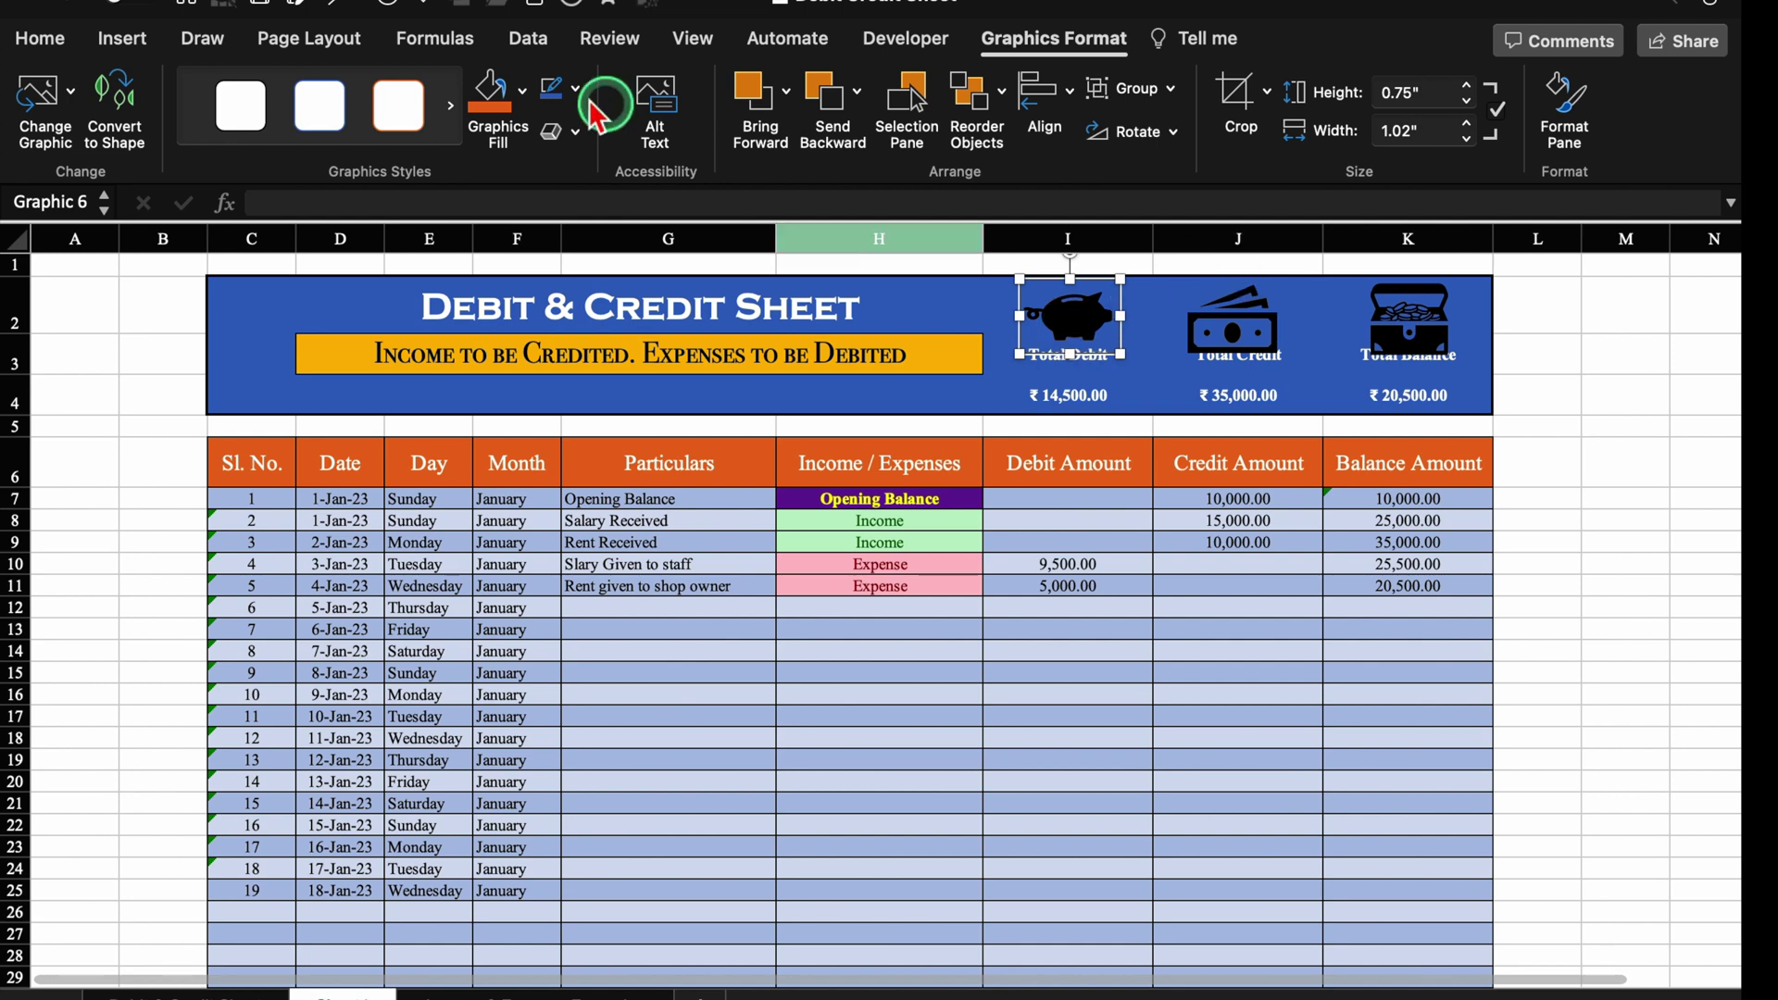
# Fill the piggy bank icon with standard orange and shrink the banknotes icon above Total Credit to about 0.75" by 0.75"
pyautogui.click(521, 90)
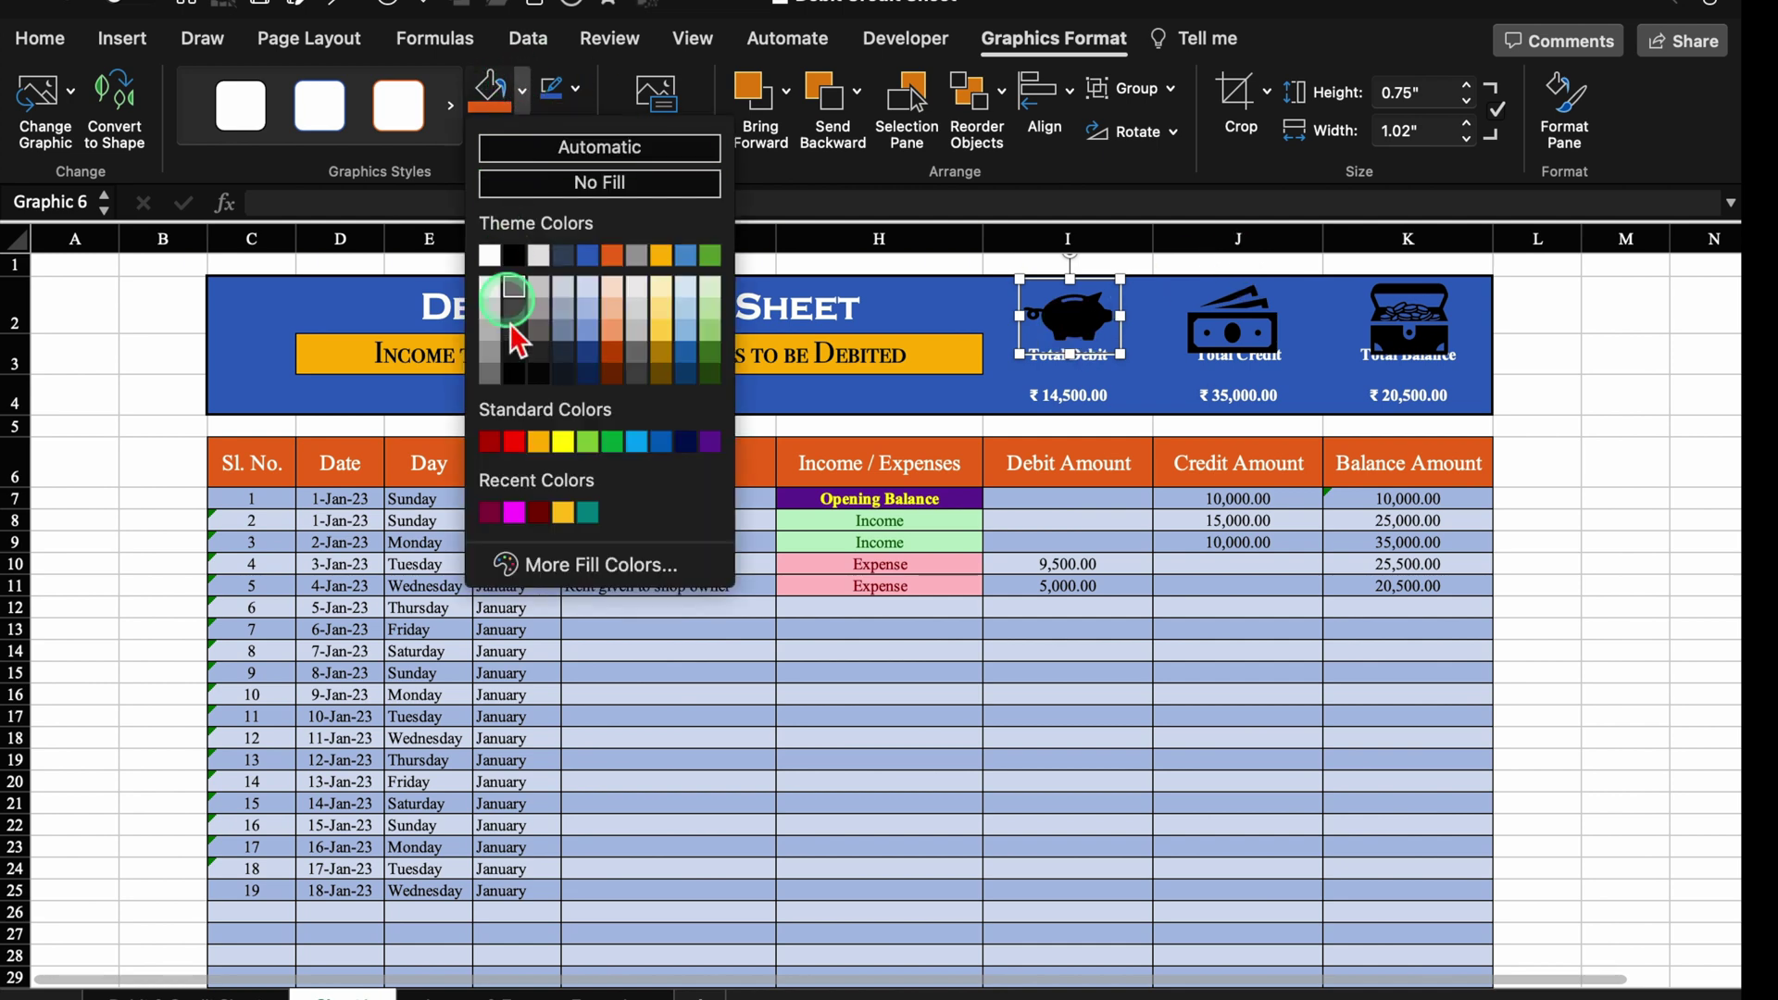
pyautogui.click(538, 441)
pyautogui.click(1241, 320)
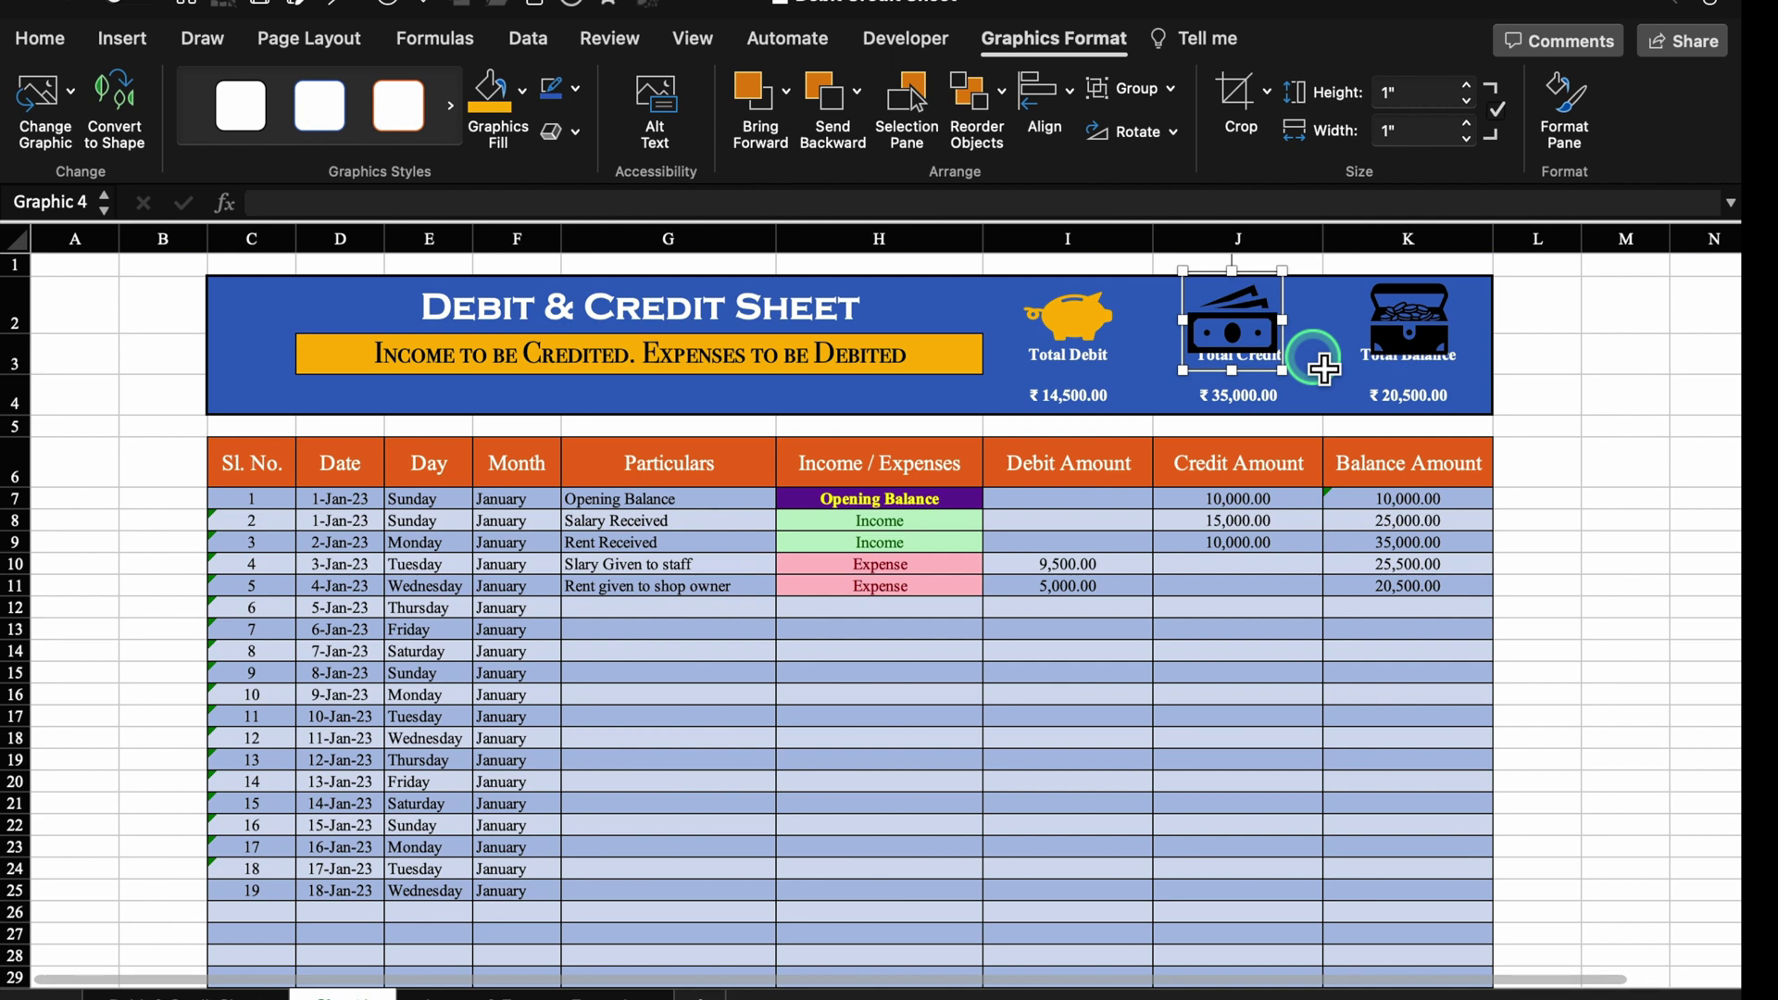
pyautogui.moveTo(1322, 369); pyautogui.dragTo(1239, 325)
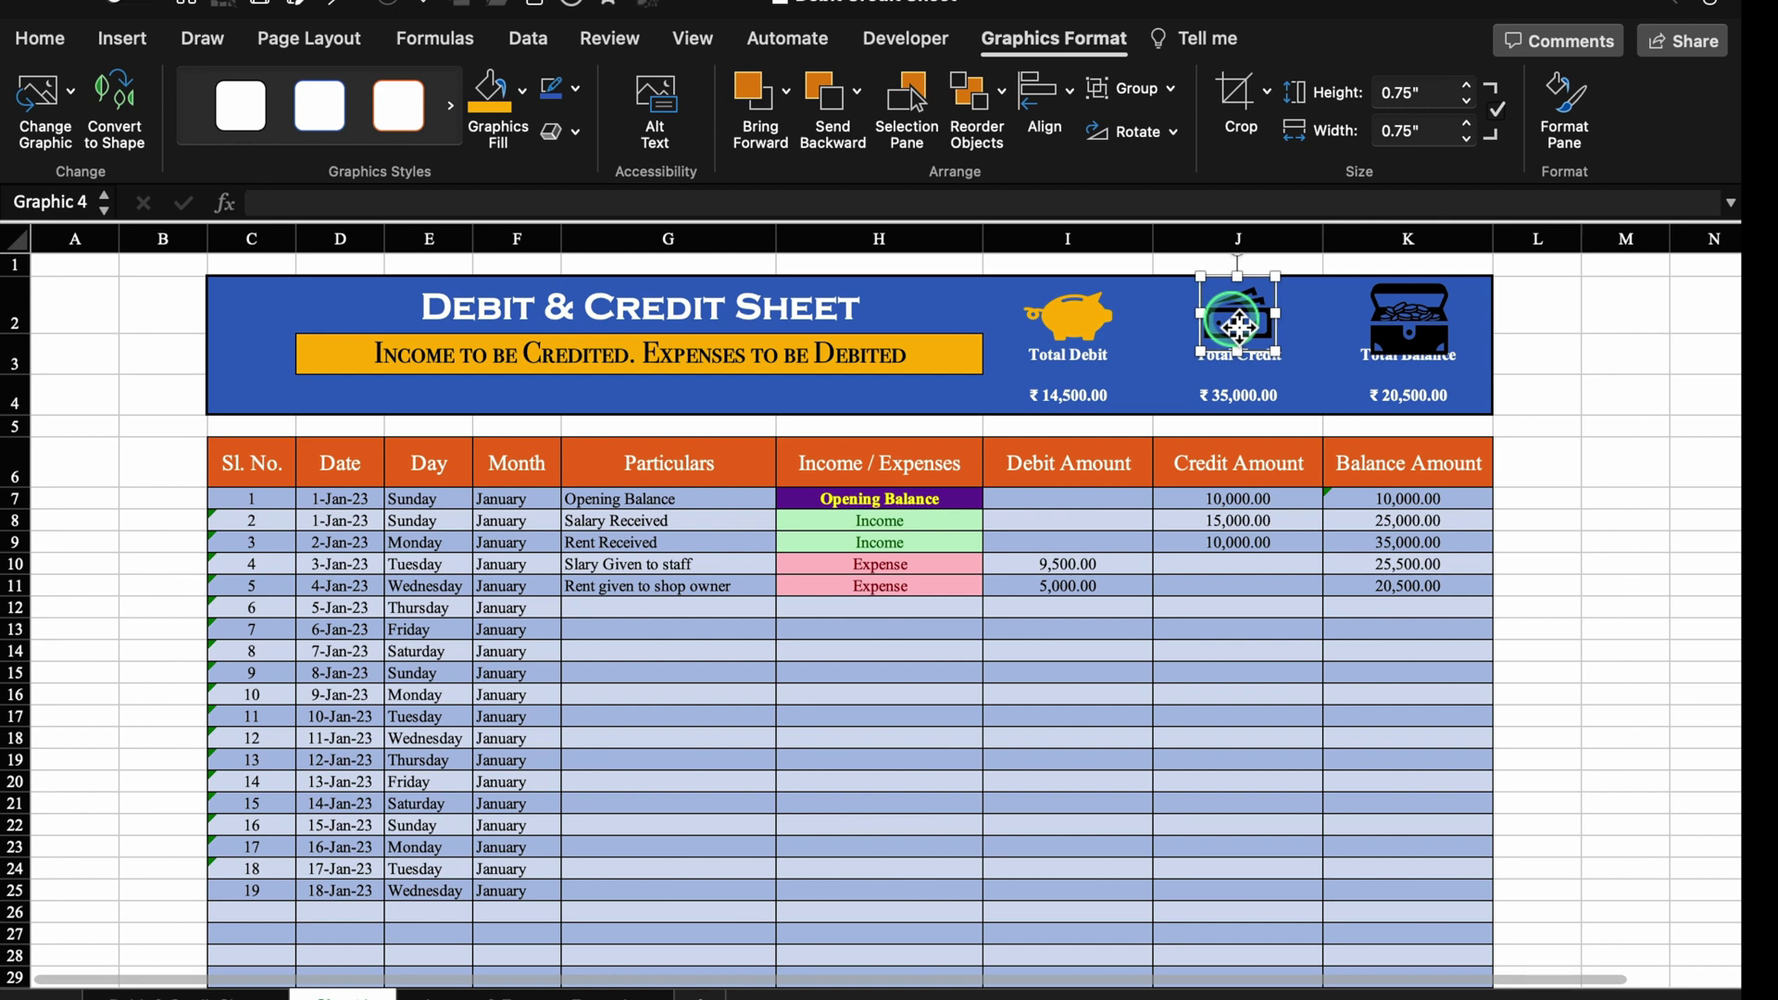
# Shrink the treasure chest icon above Total Balance to about 0.75" high and fill it with the same orange
pyautogui.click(1415, 322)
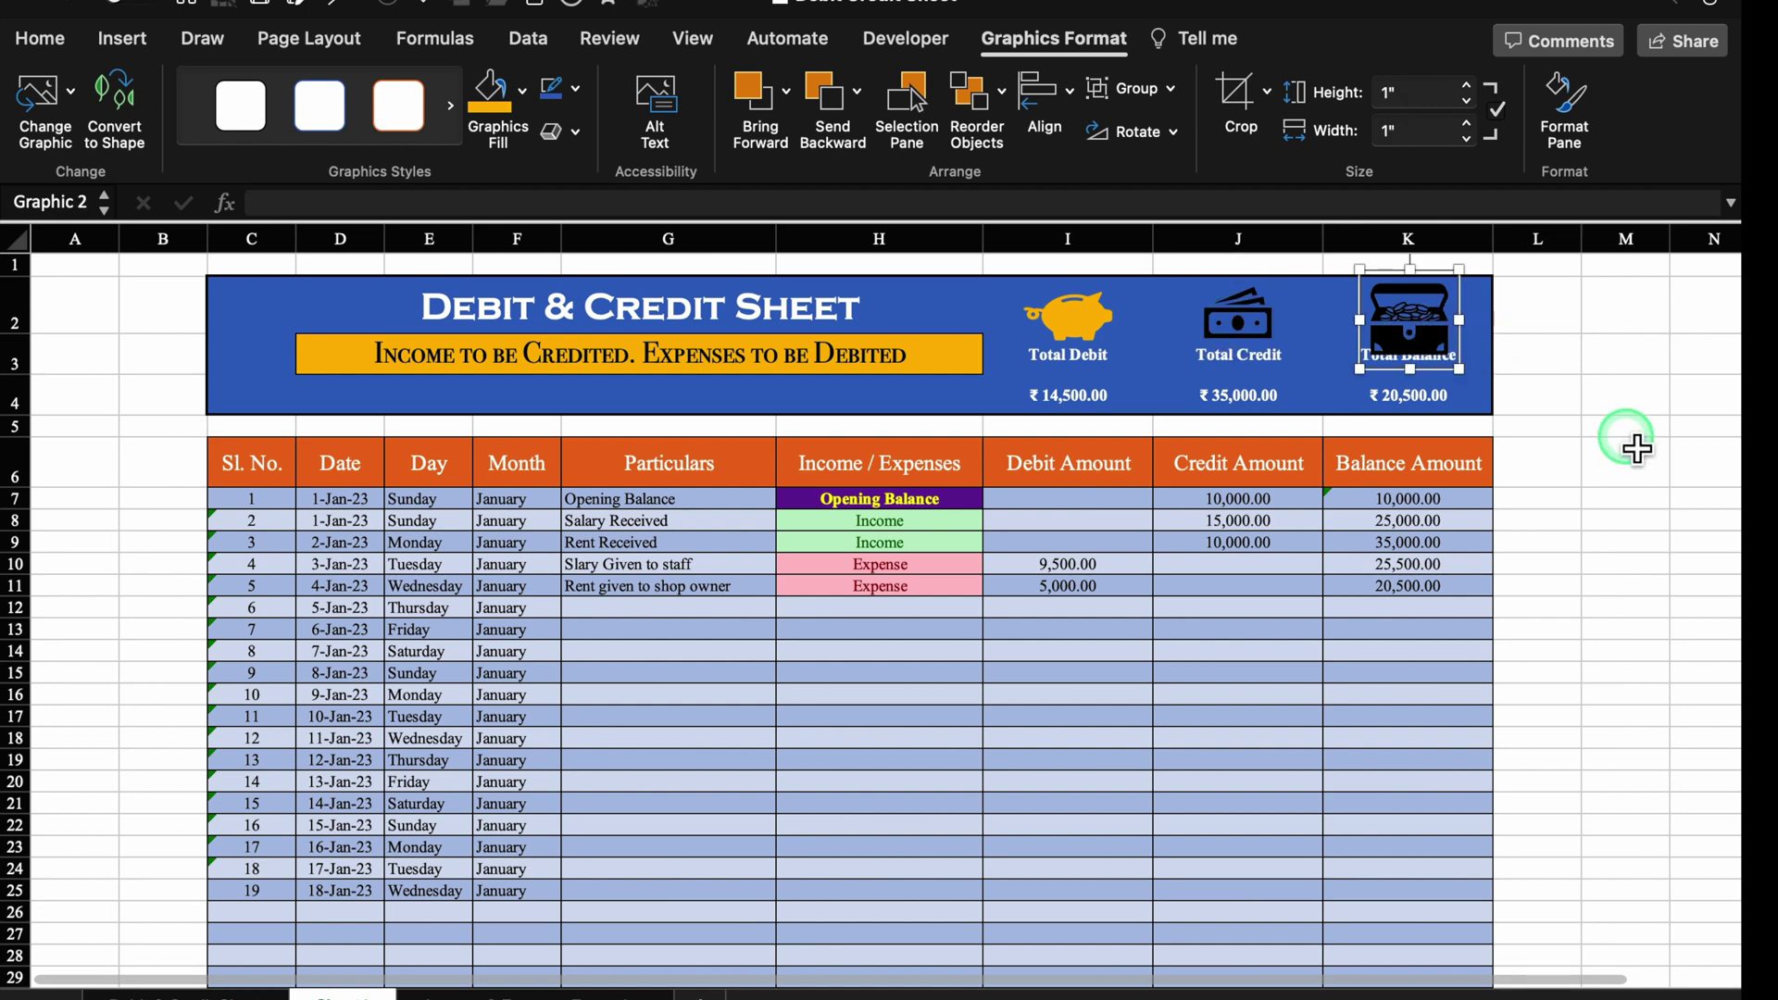
pyautogui.press('super+y')
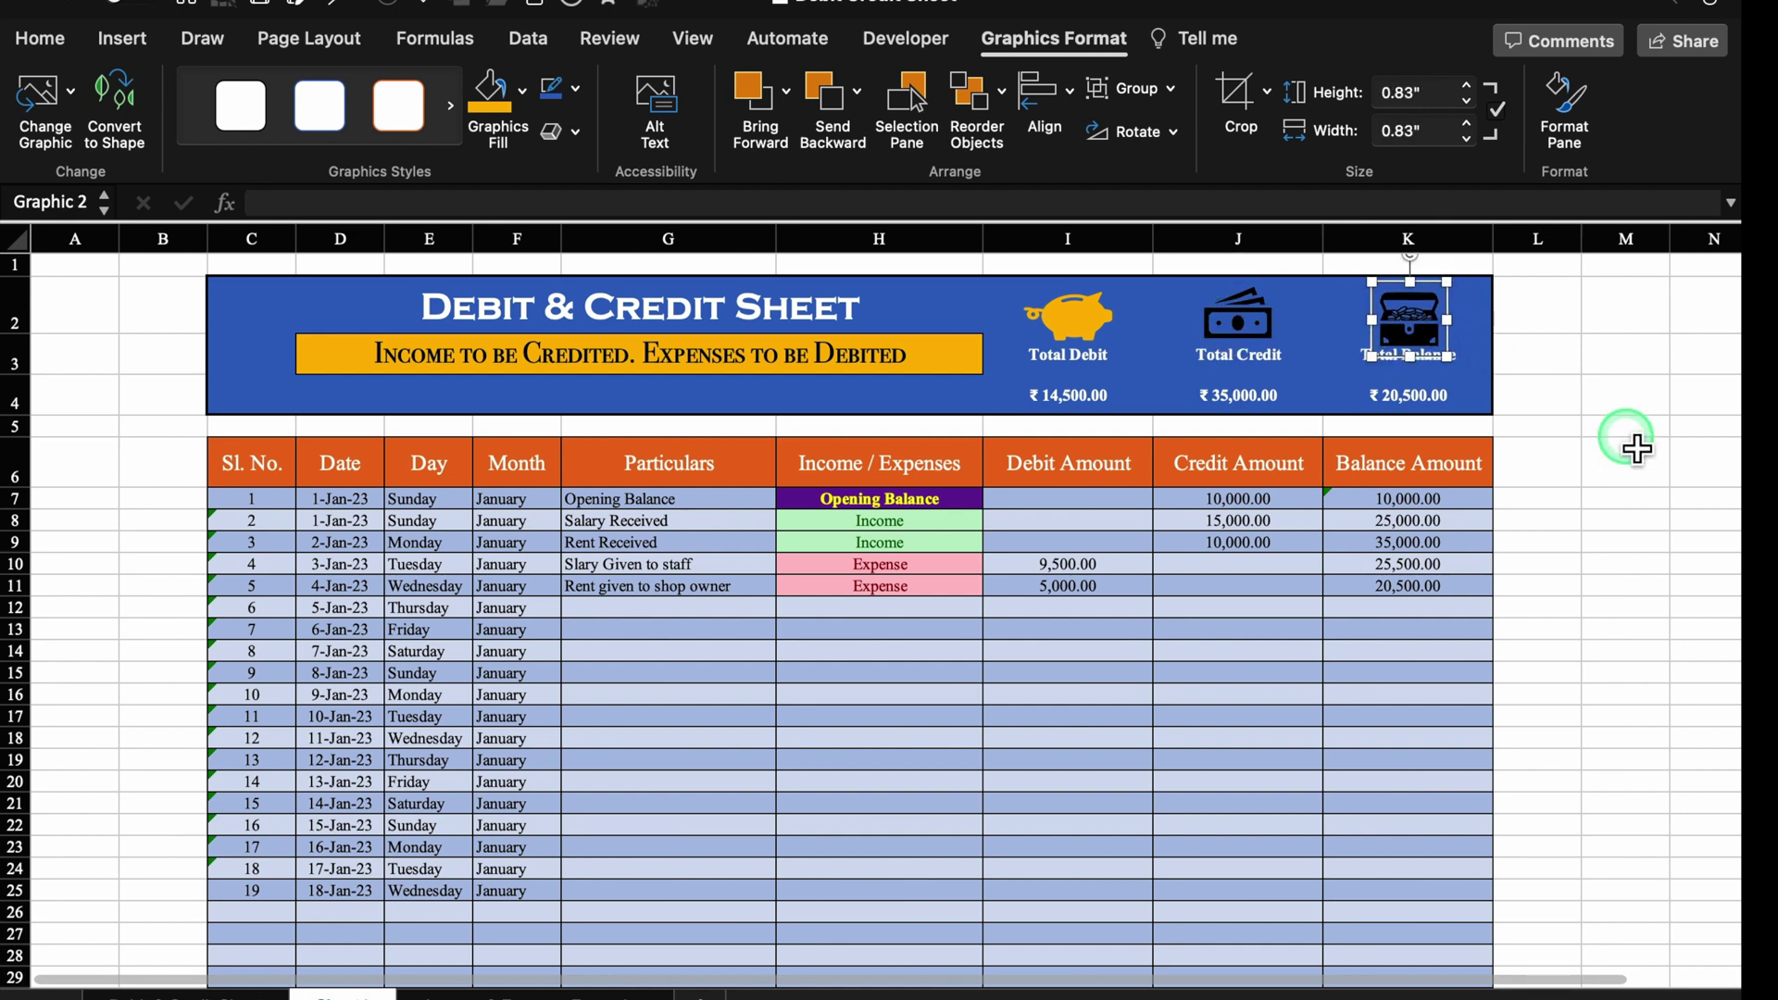
pyautogui.click(490, 96)
# Fill the banknotes icon above Total Credit with standard red
pyautogui.click(1261, 338)
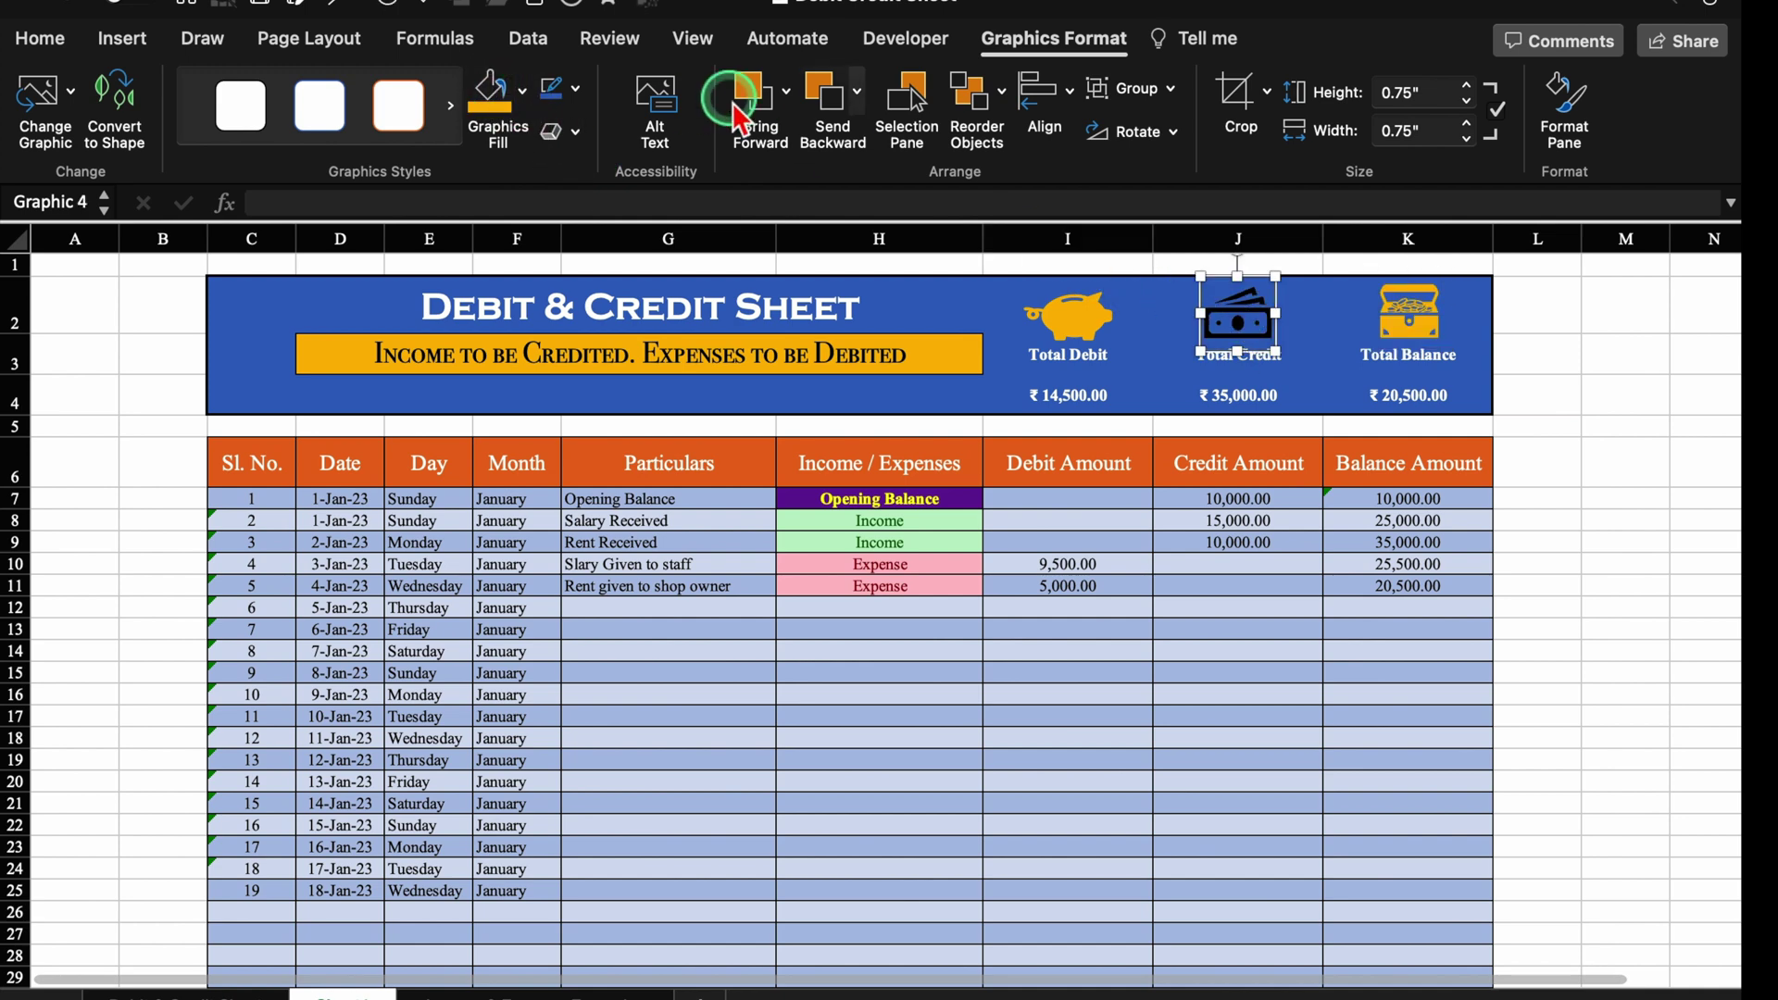
pyautogui.click(524, 89)
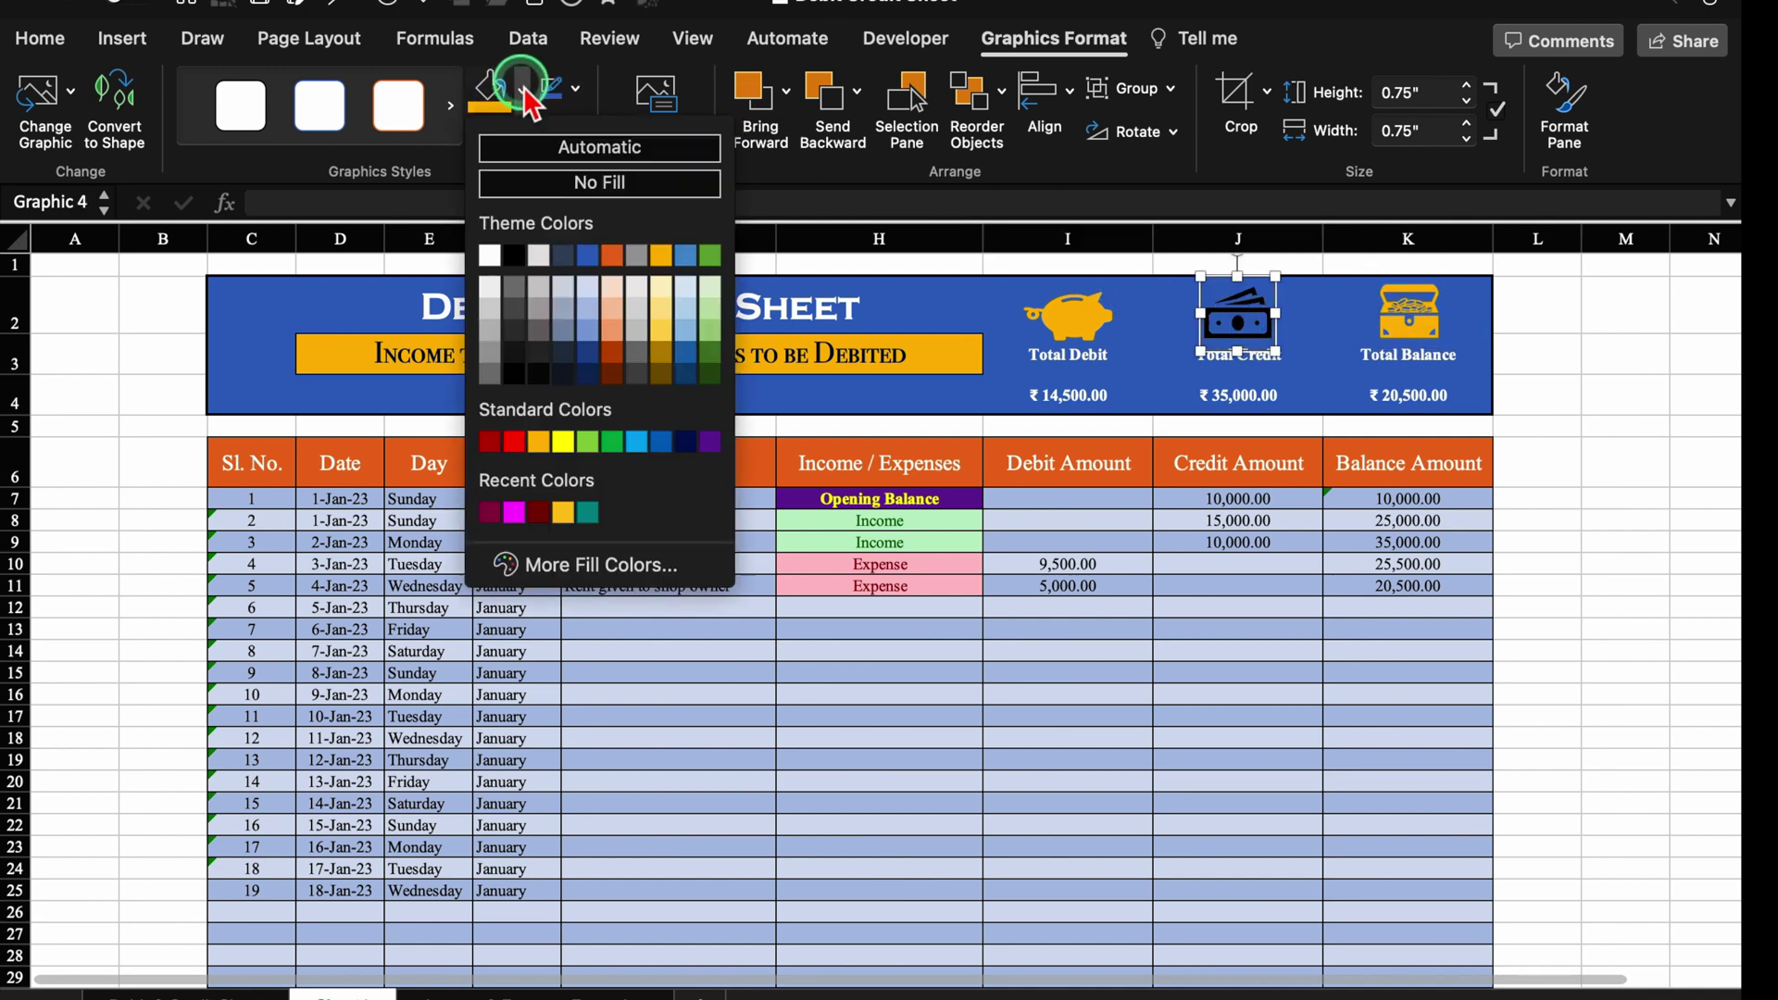
pyautogui.click(514, 442)
# Apply a black shadow to the piggy bank, banknotes and treasure chest icons together
pyautogui.click(1093, 318)
pyautogui.keyDown('shift'); pyautogui.click(1239, 319); pyautogui.keyUp('shift')
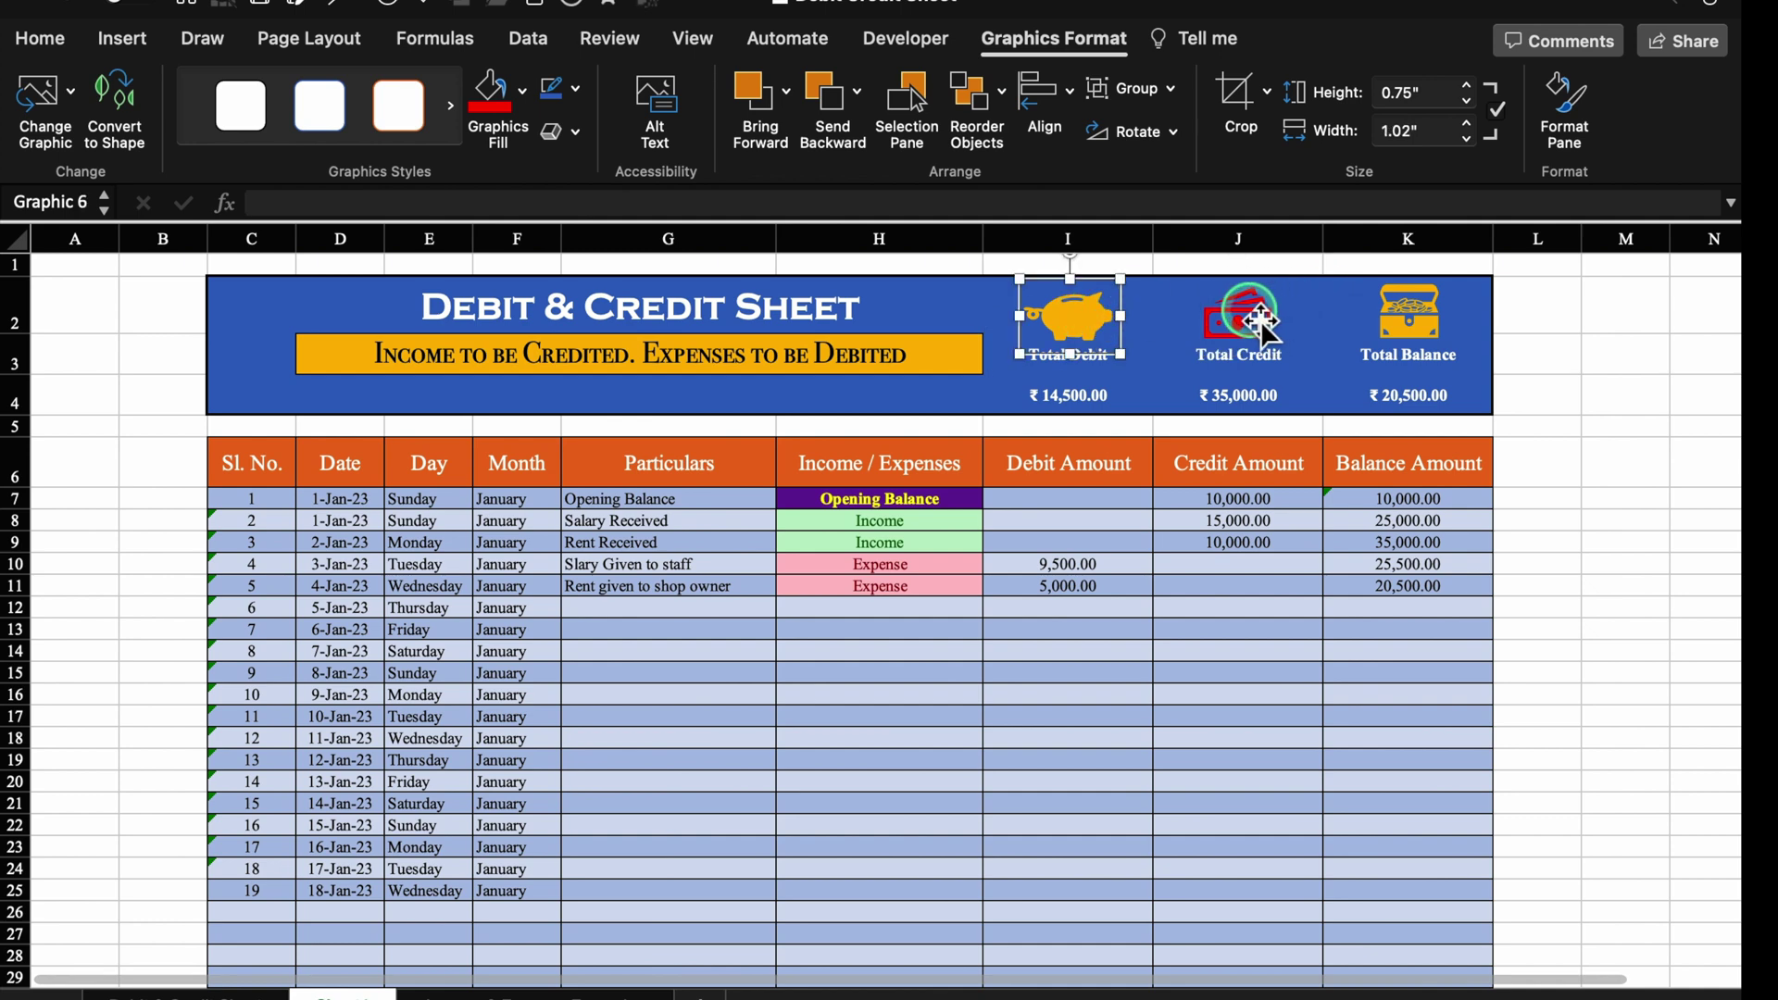
pyautogui.keyDown('shift'); pyautogui.click(1417, 319); pyautogui.keyUp('shift')
pyautogui.rightClick(1418, 321)
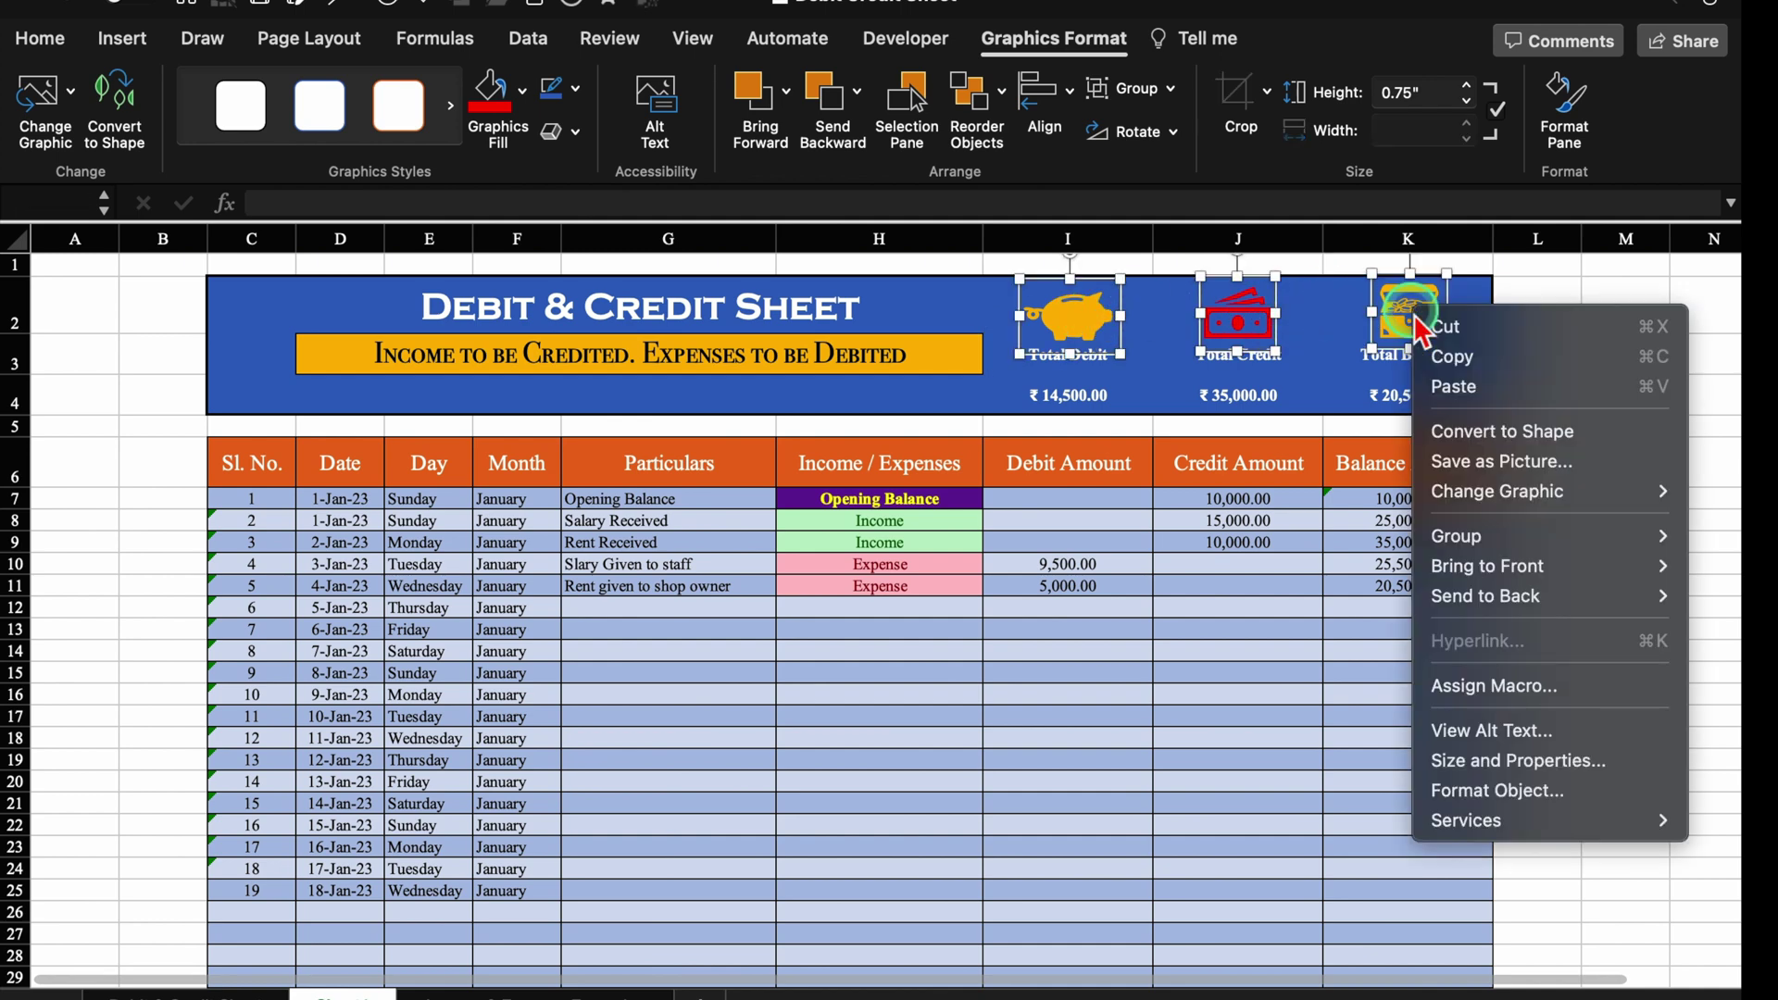
pyautogui.click(1563, 791)
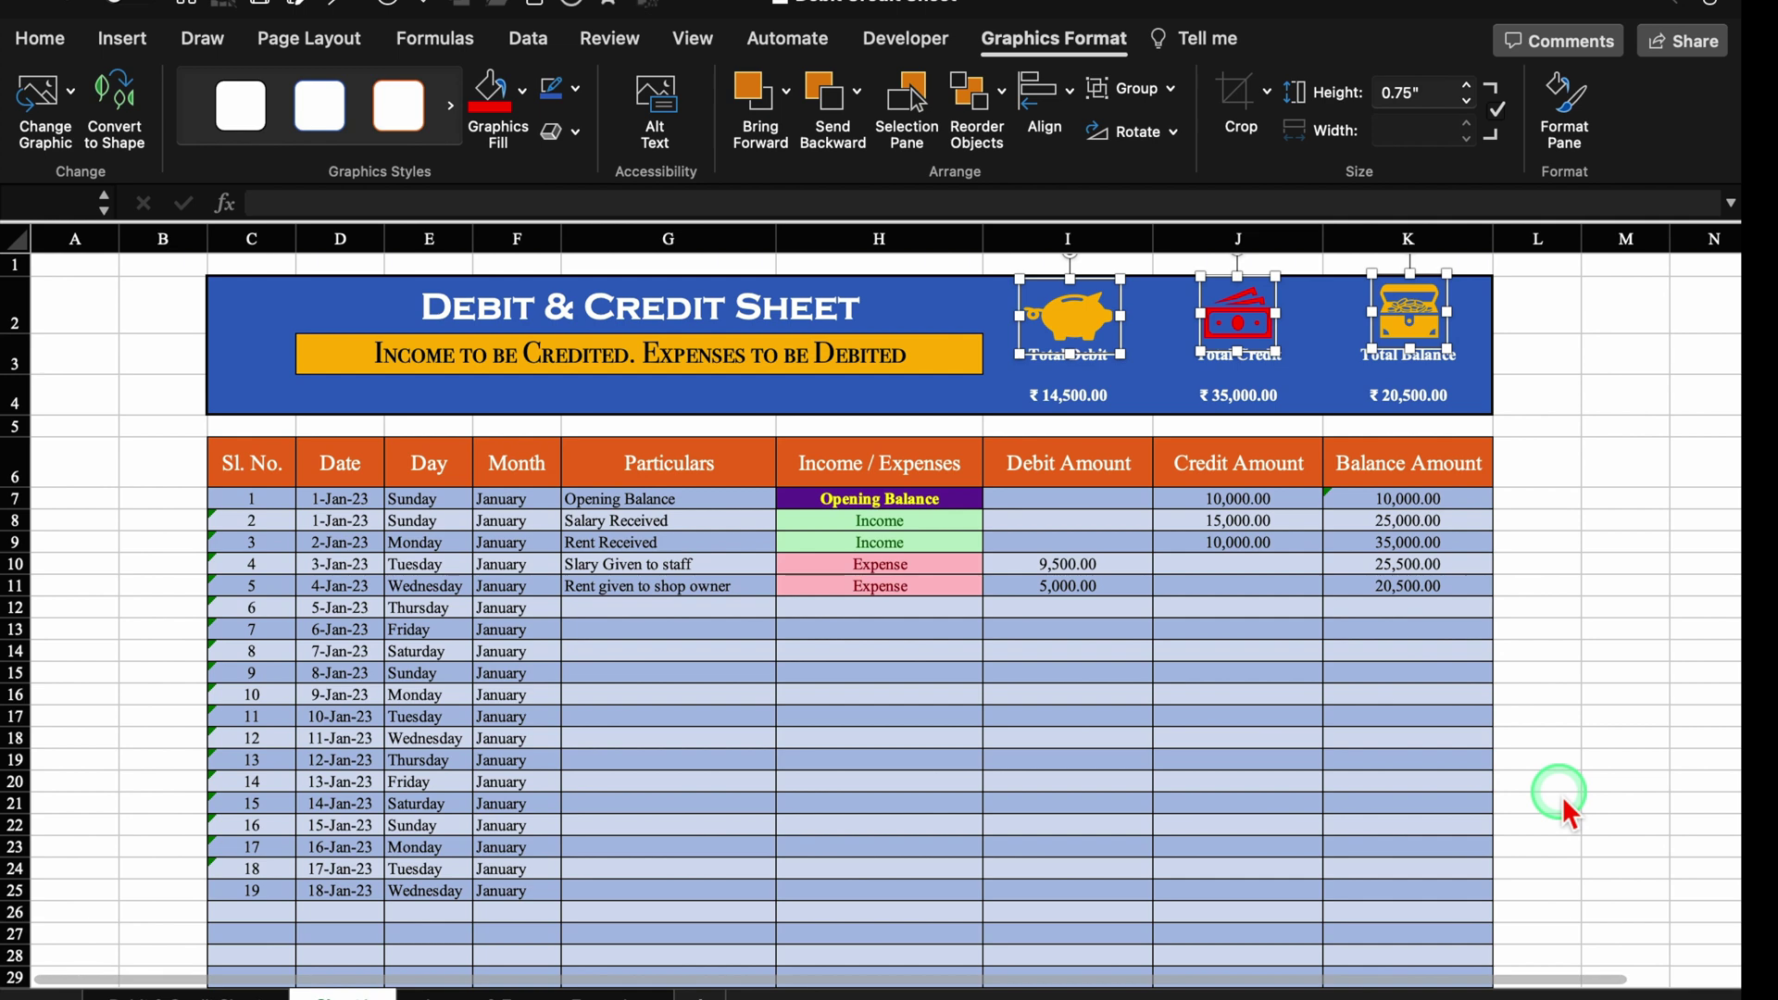
pyautogui.click(1436, 303)
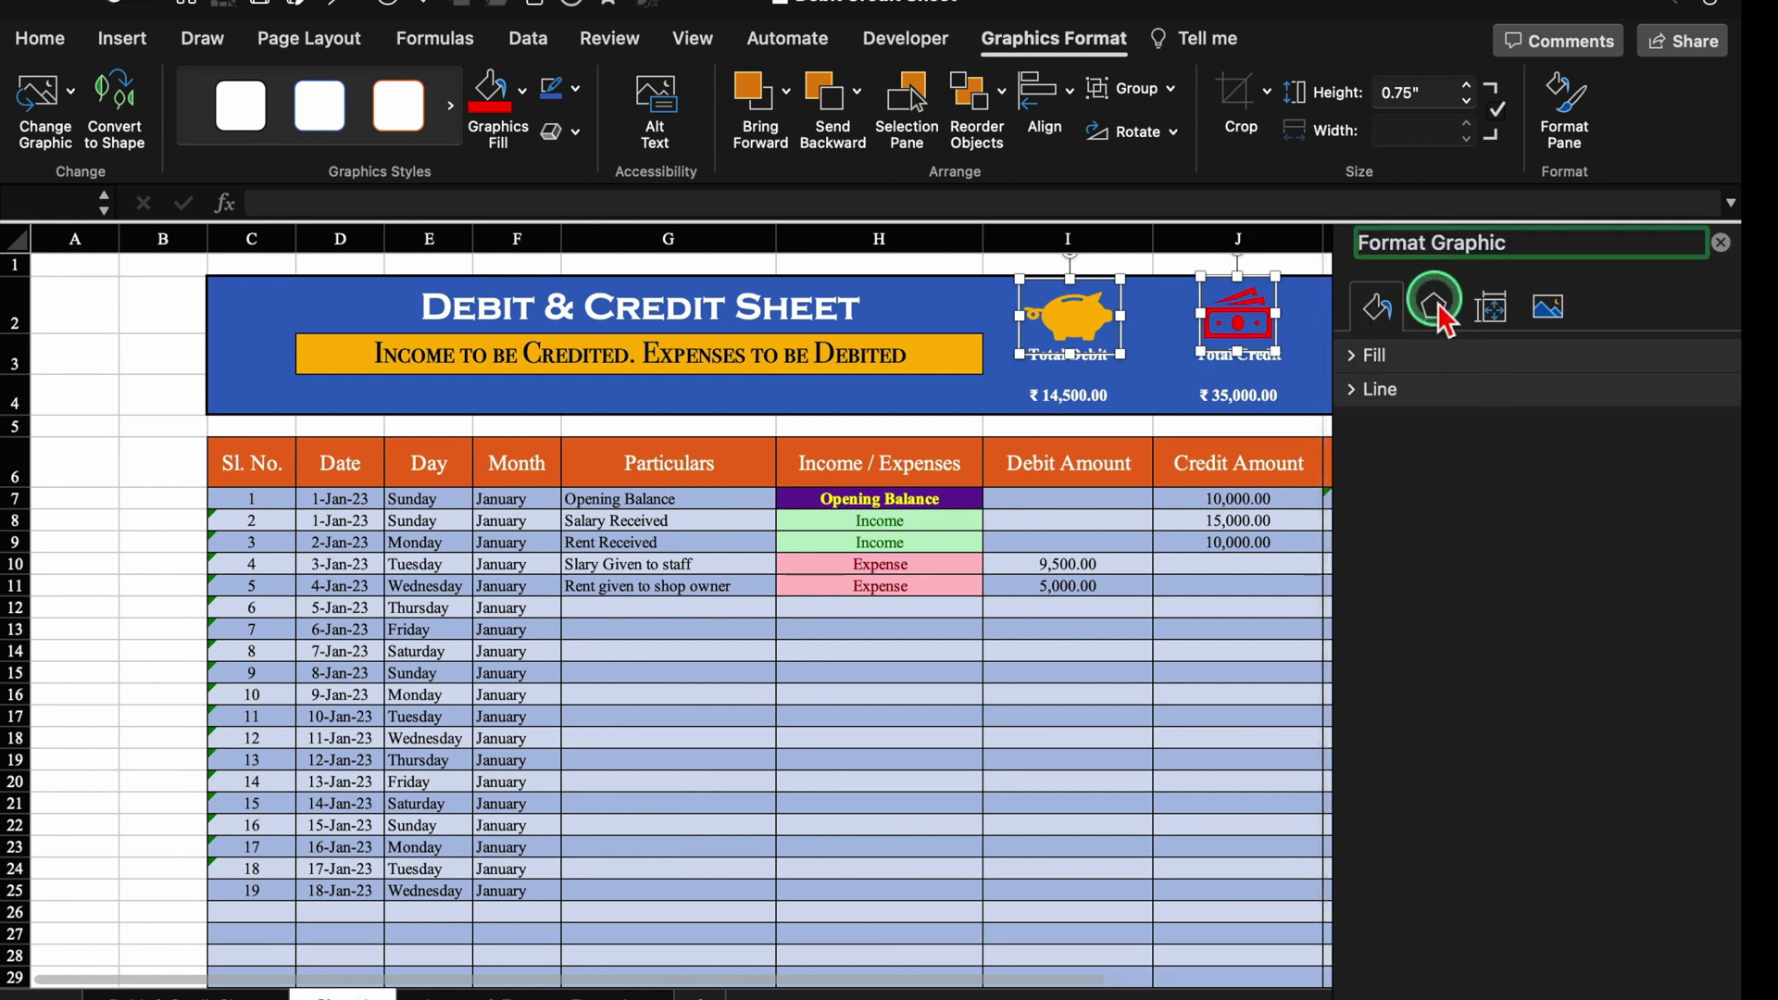
pyautogui.click(1412, 354)
pyautogui.click(1695, 440)
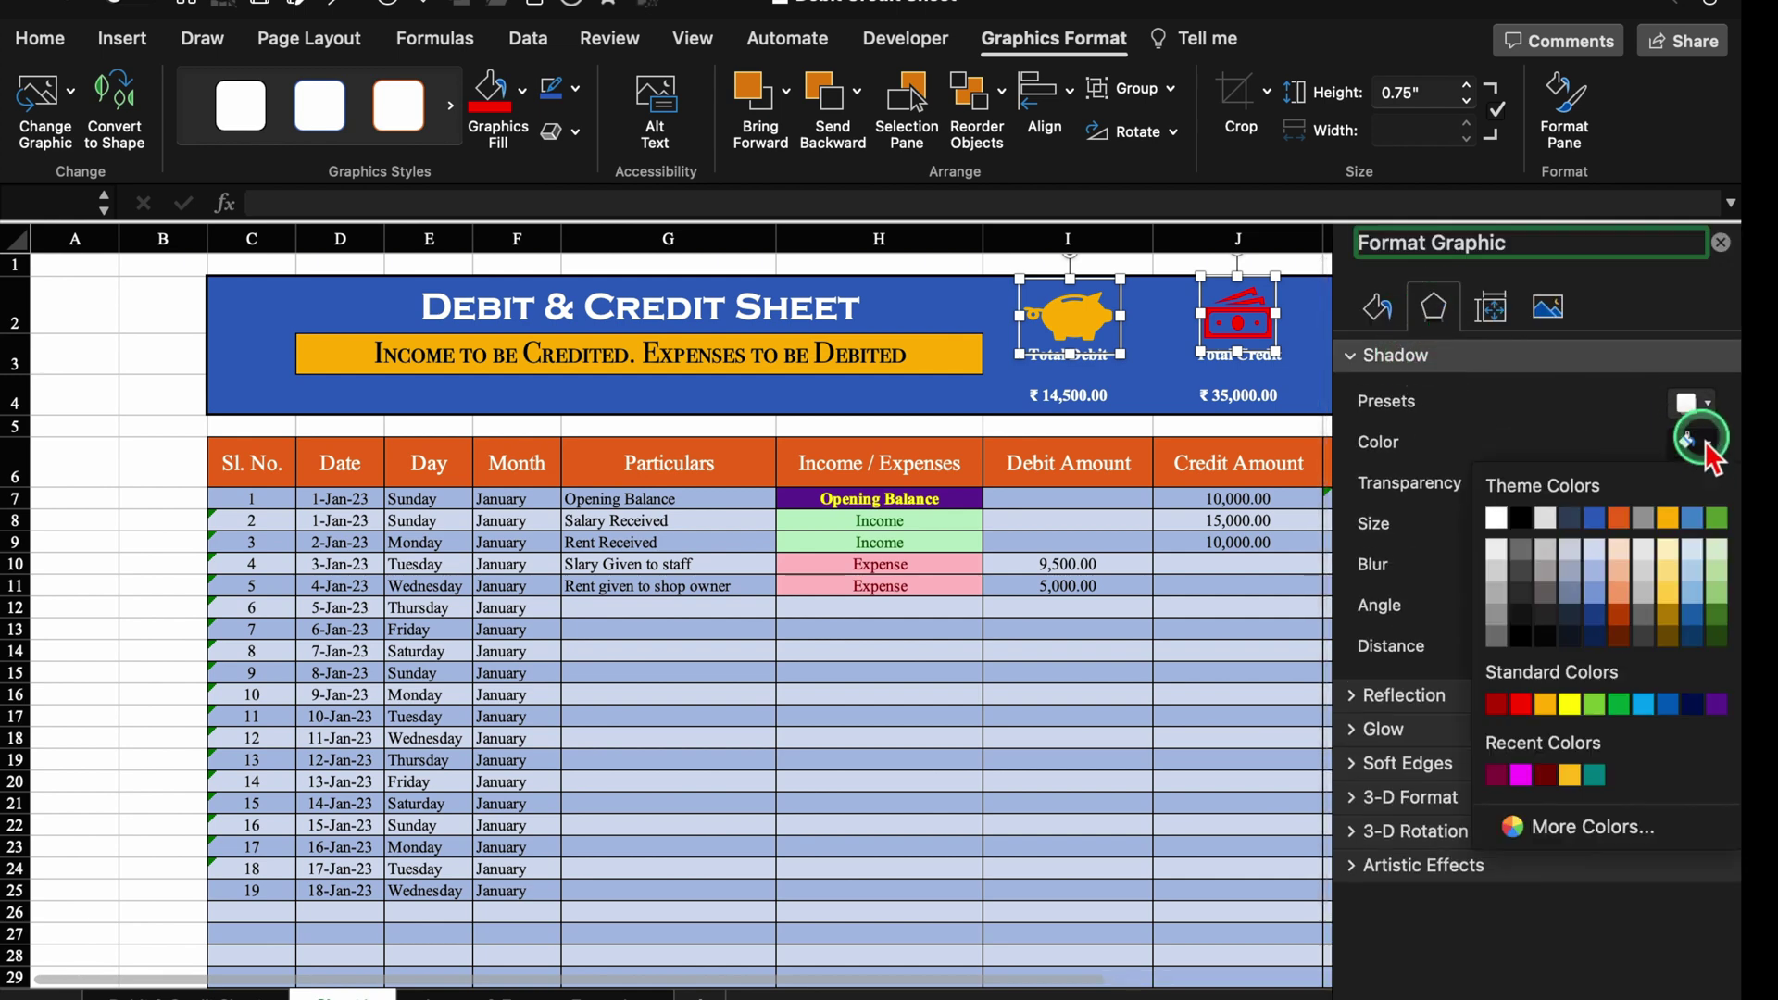
pyautogui.click(1521, 518)
pyautogui.click(1720, 242)
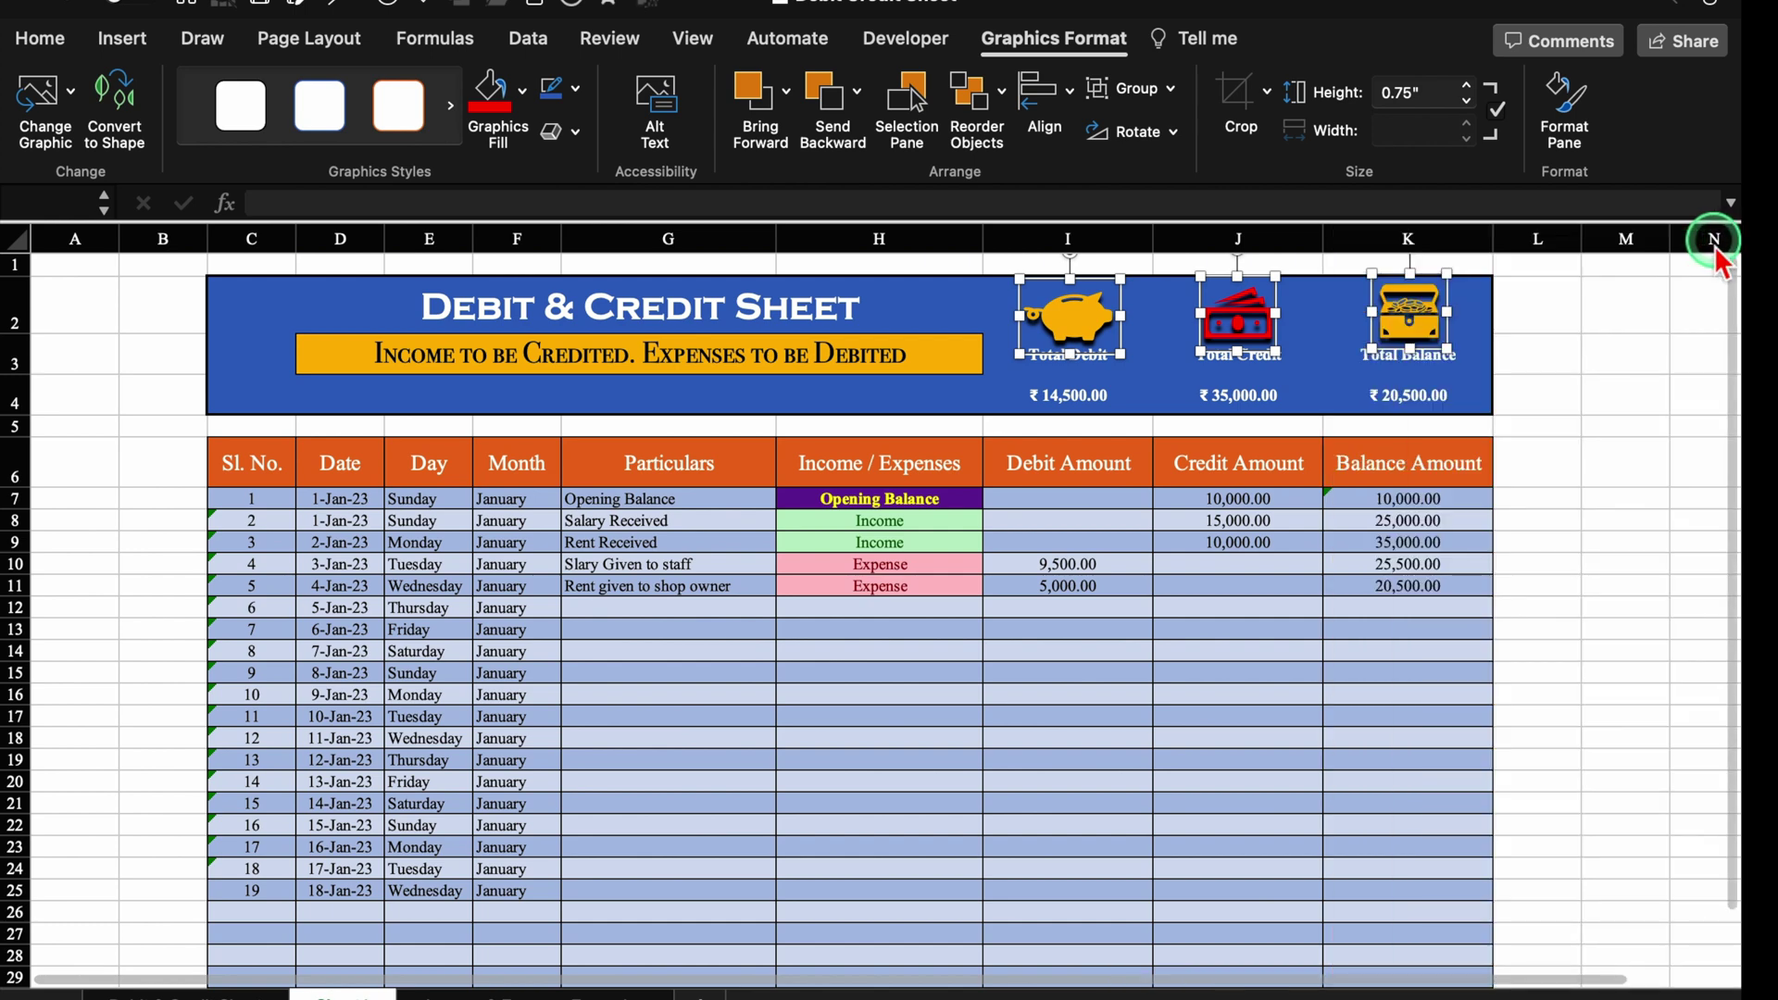
pyautogui.press('Escape')
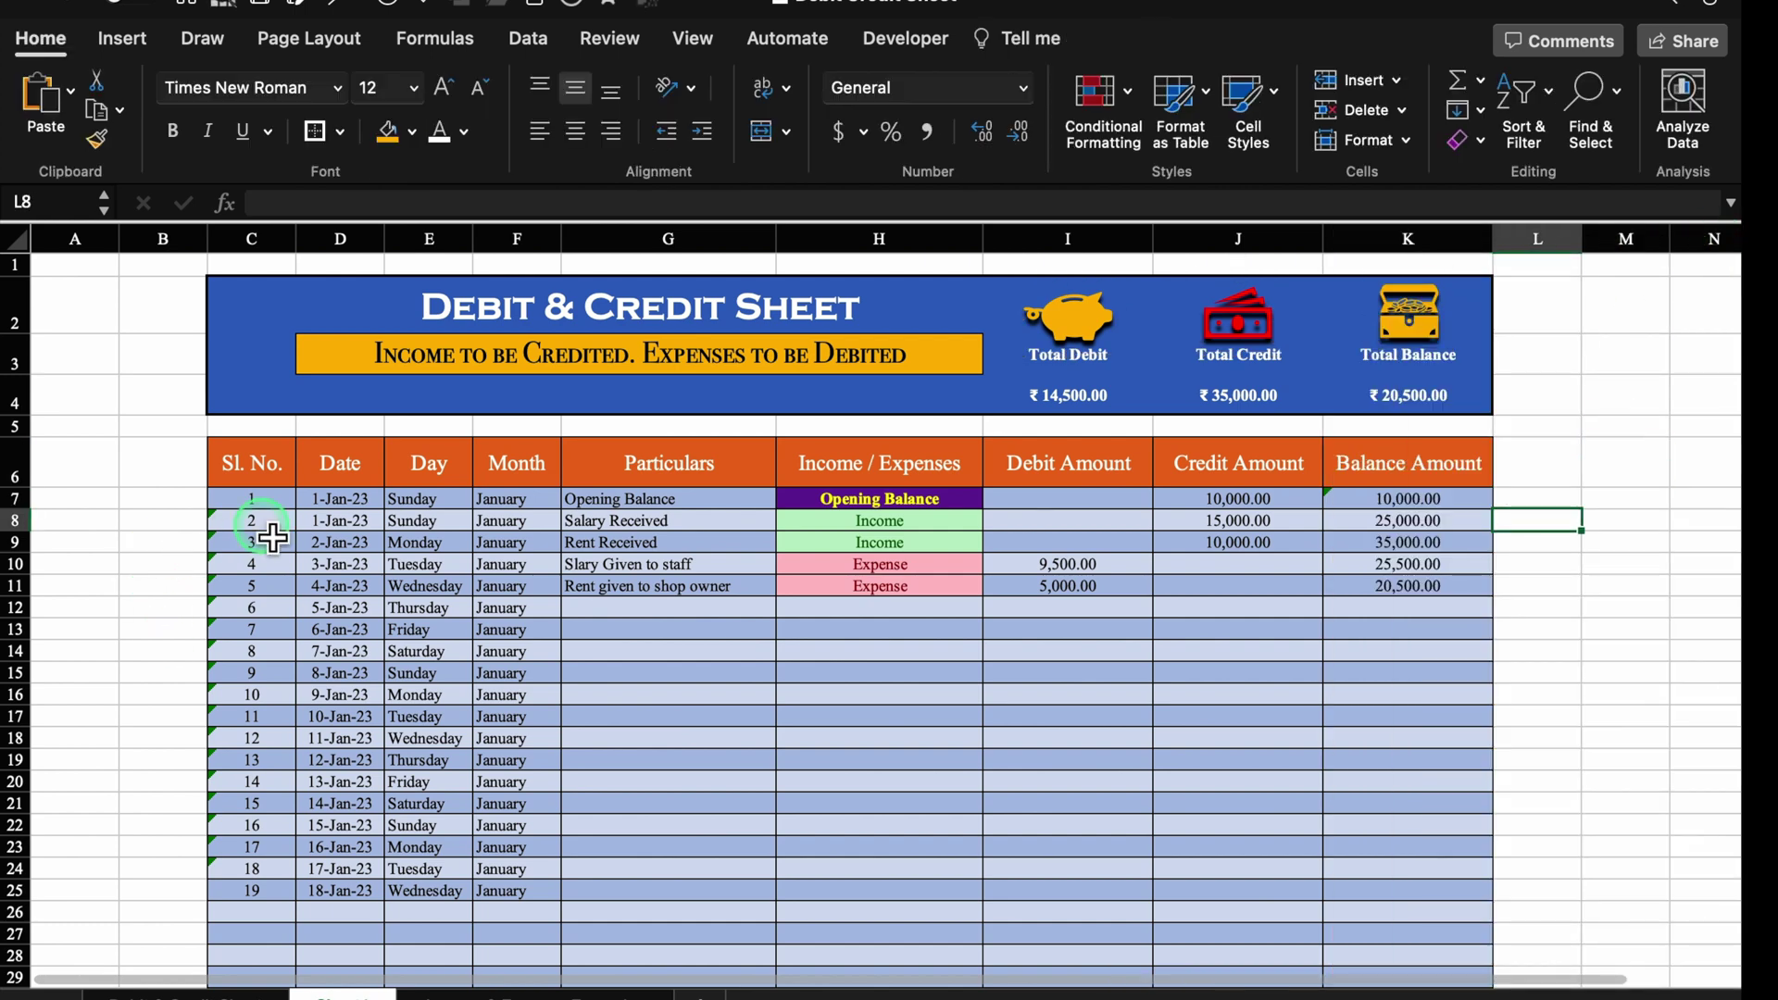
# Widen column B to about 19.50 and insert a Month slicer for the table, placed over columns A and B beside the banner
pyautogui.moveTo(207, 238); pyautogui.dragTo(285, 238)
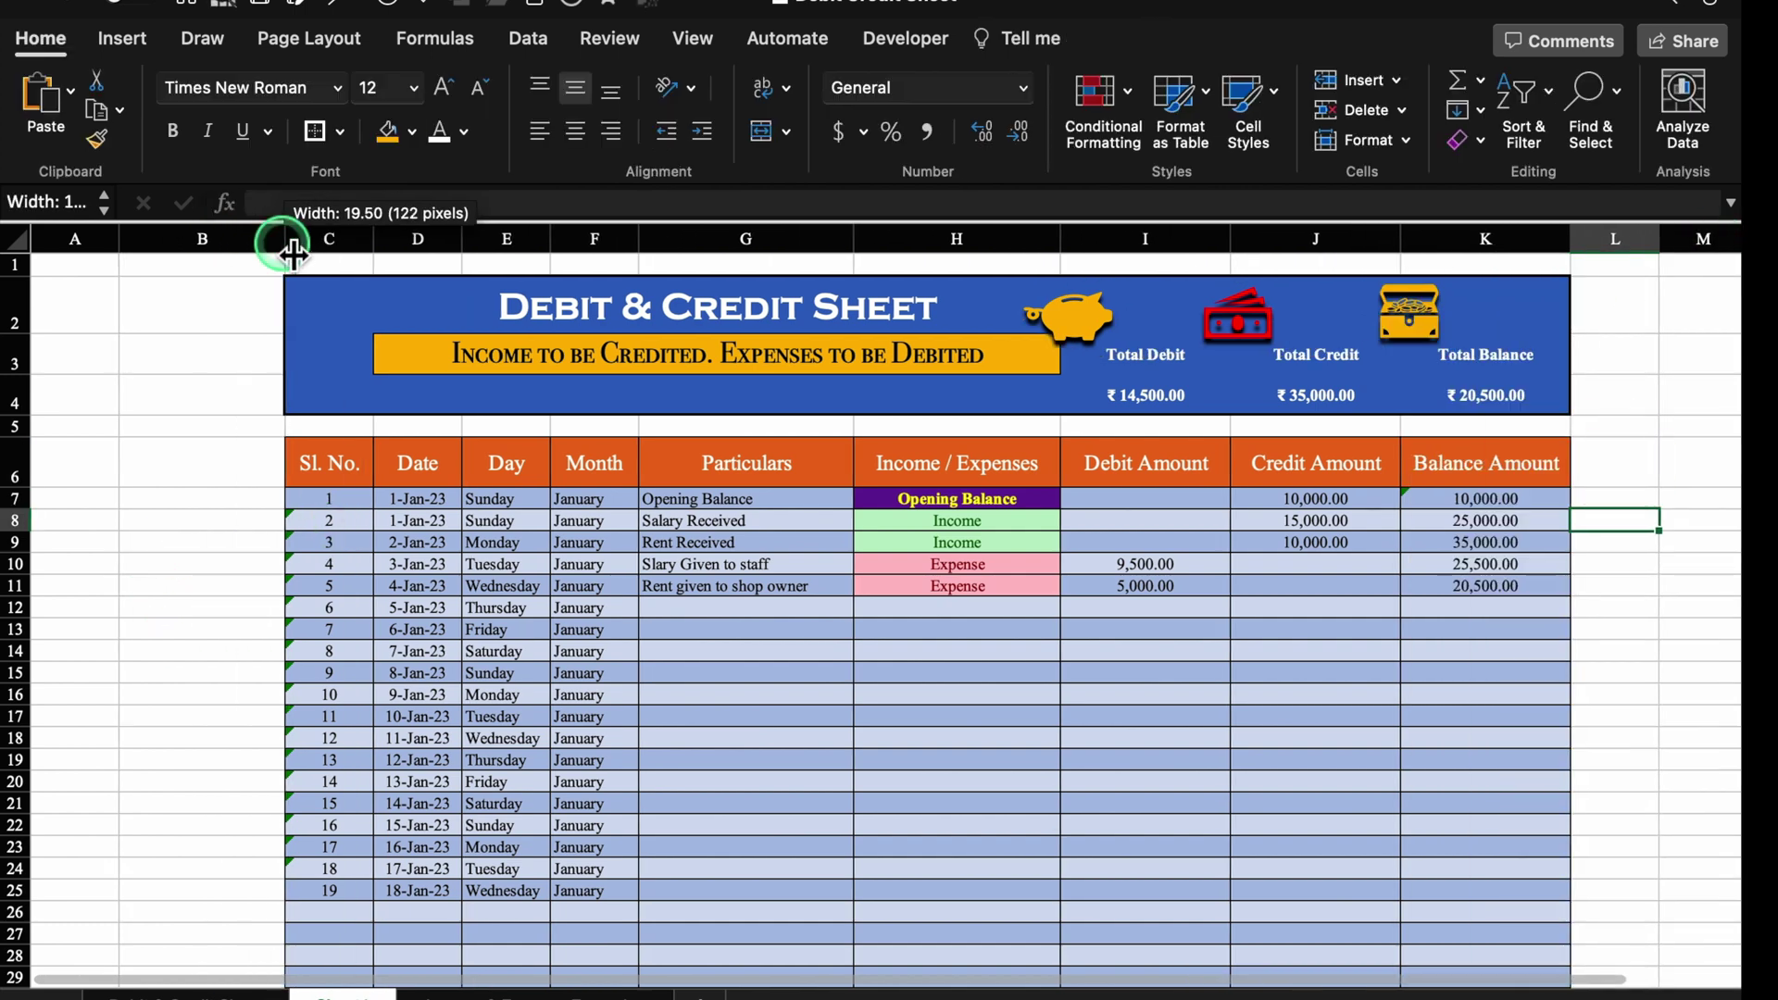
pyautogui.click(515, 523)
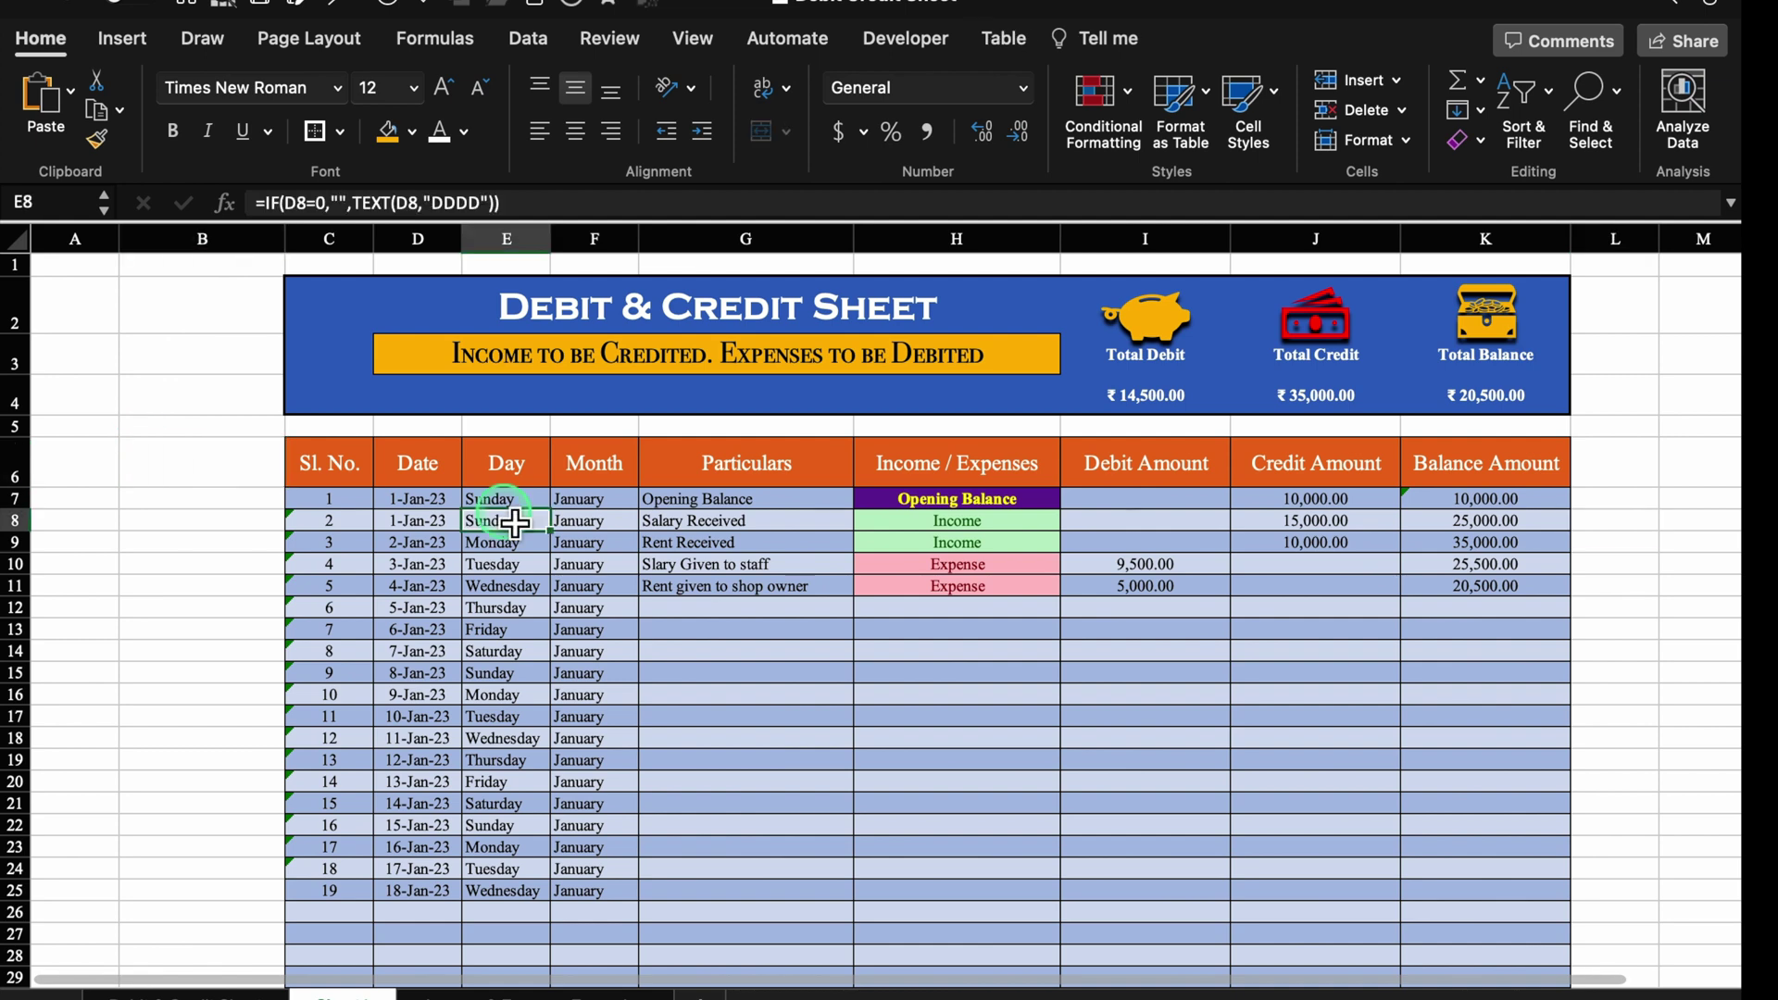
pyautogui.click(115, 44)
pyautogui.click(1144, 88)
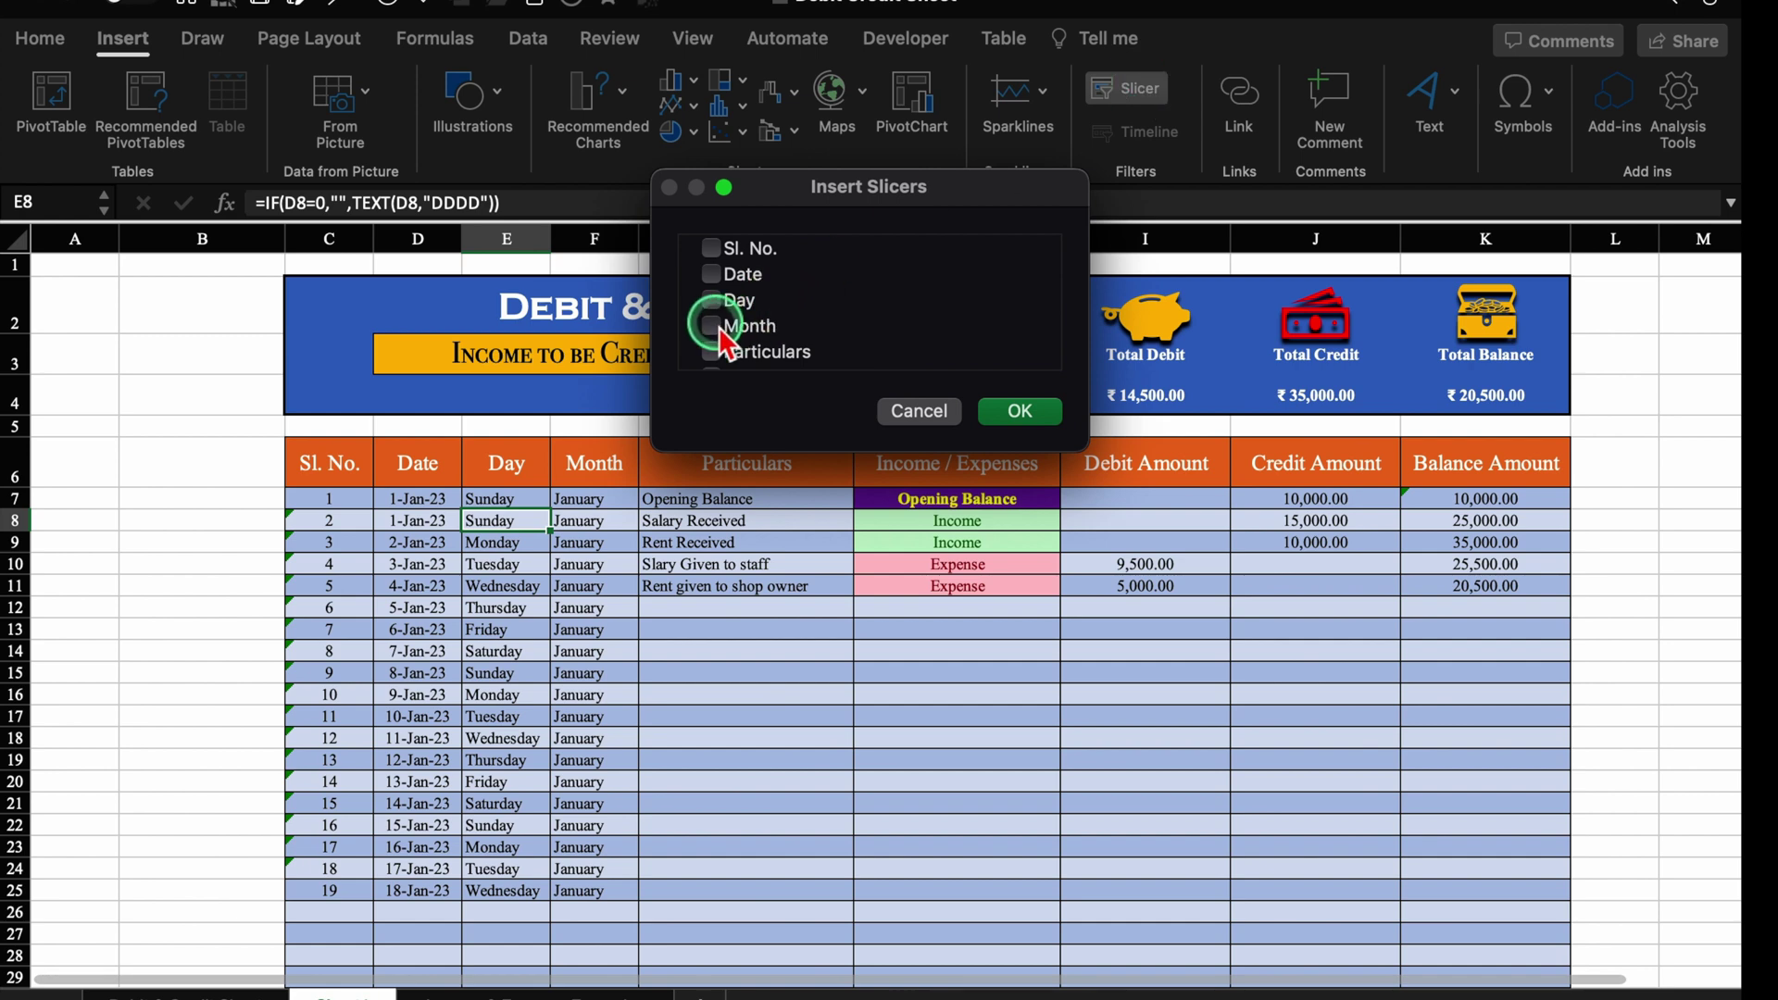
pyautogui.click(1032, 413)
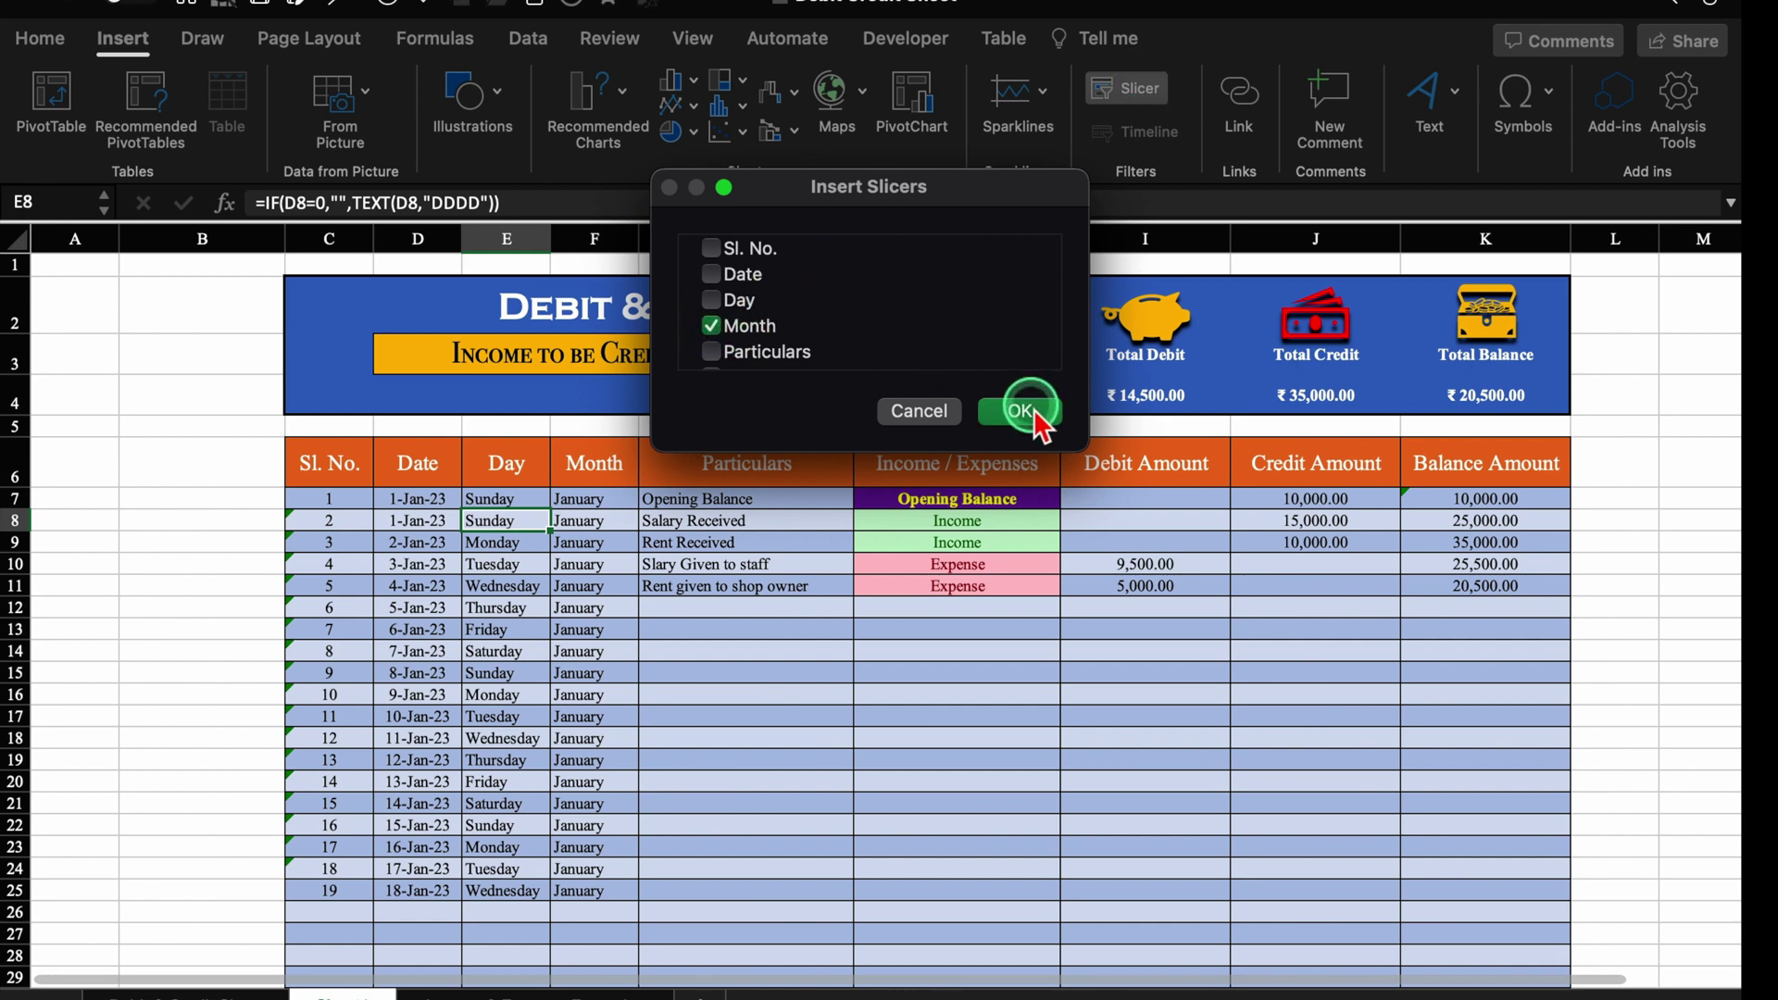
pyautogui.moveTo(896, 682); pyautogui.dragTo(268, 496)
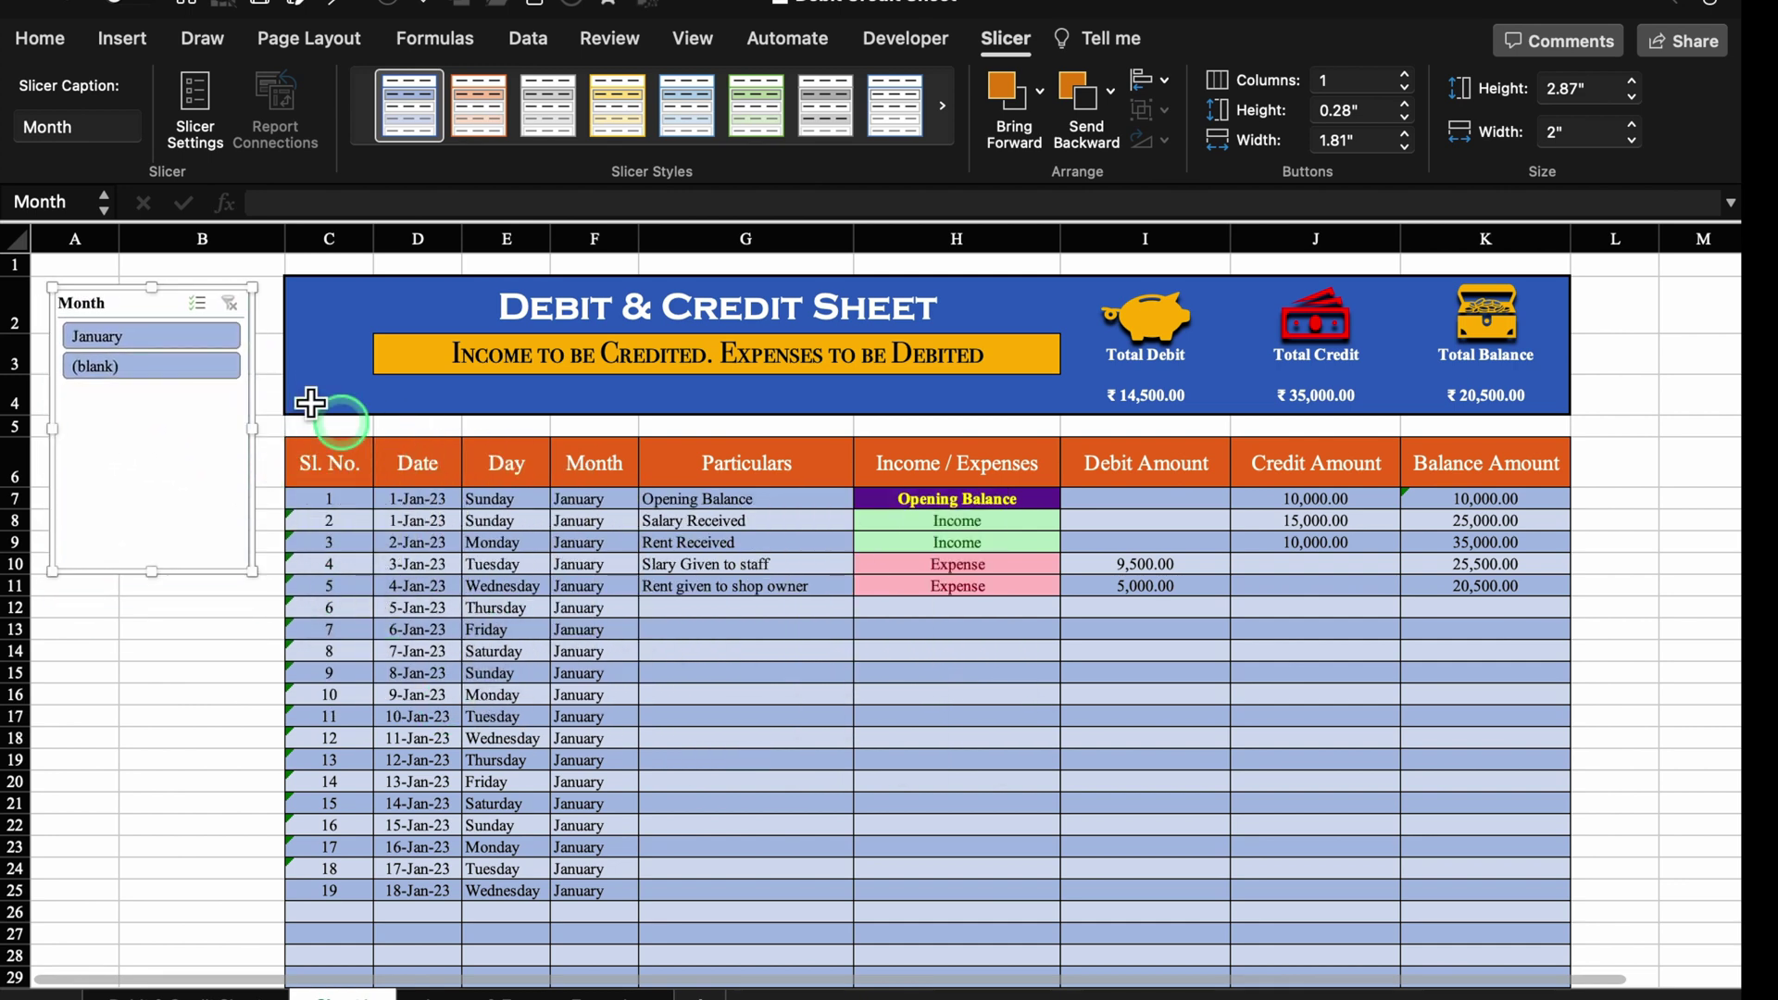
# Fill Month cells F26 to F29 with February, March, April and May from their dropdown lists
pyautogui.click(535, 977)
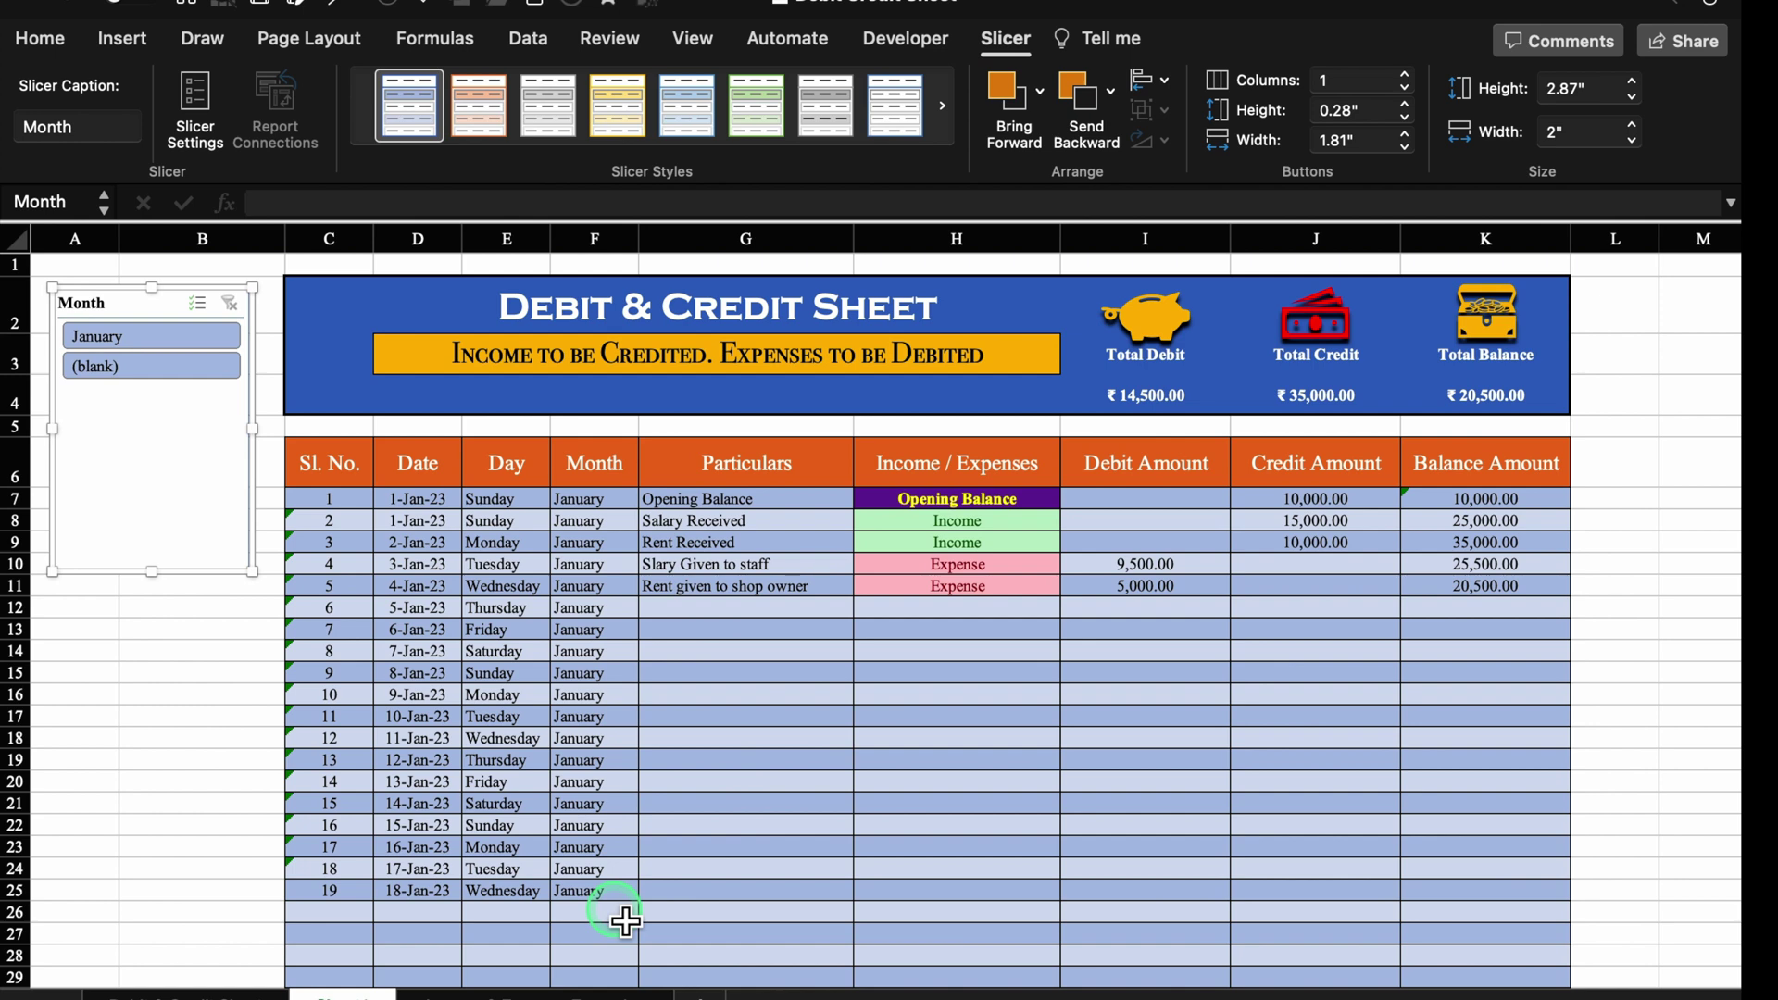
pyautogui.scroll(-2, 1719, 464)
pyautogui.click(594, 830)
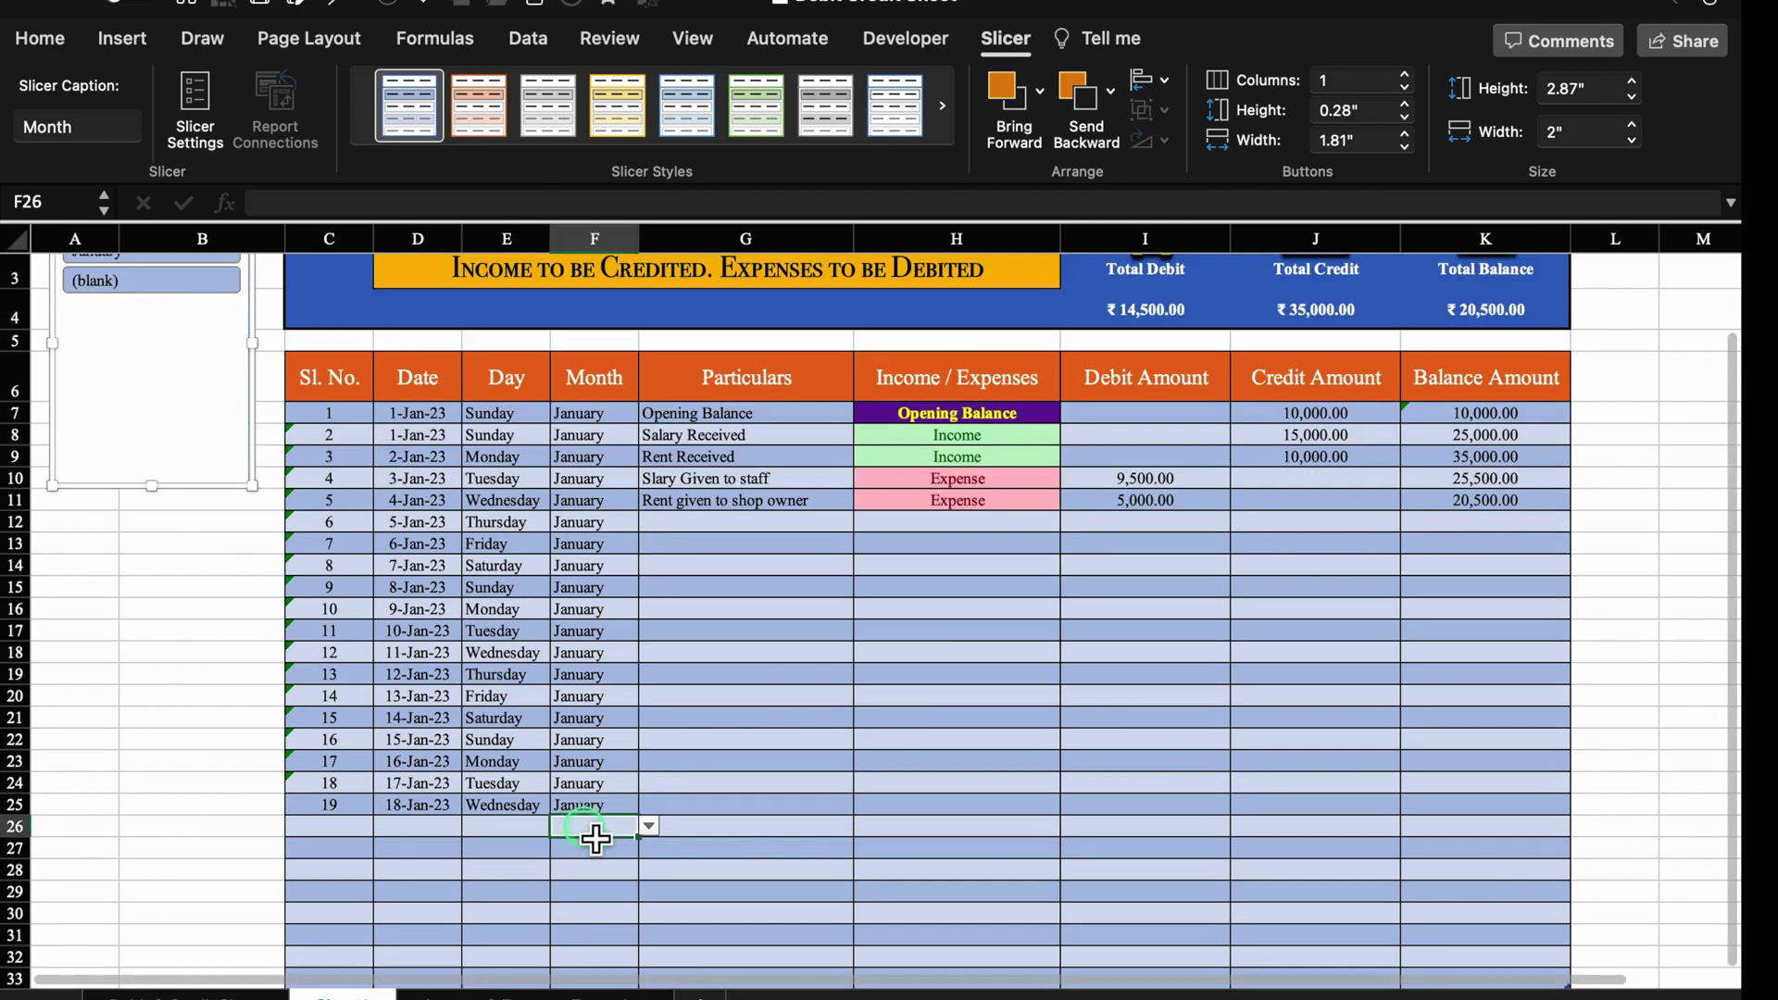
pyautogui.click(648, 826)
pyautogui.click(593, 787)
pyautogui.click(612, 853)
pyautogui.click(649, 847)
pyautogui.click(589, 808)
pyautogui.click(612, 869)
pyautogui.click(648, 870)
pyautogui.click(582, 833)
pyautogui.click(616, 891)
pyautogui.click(648, 891)
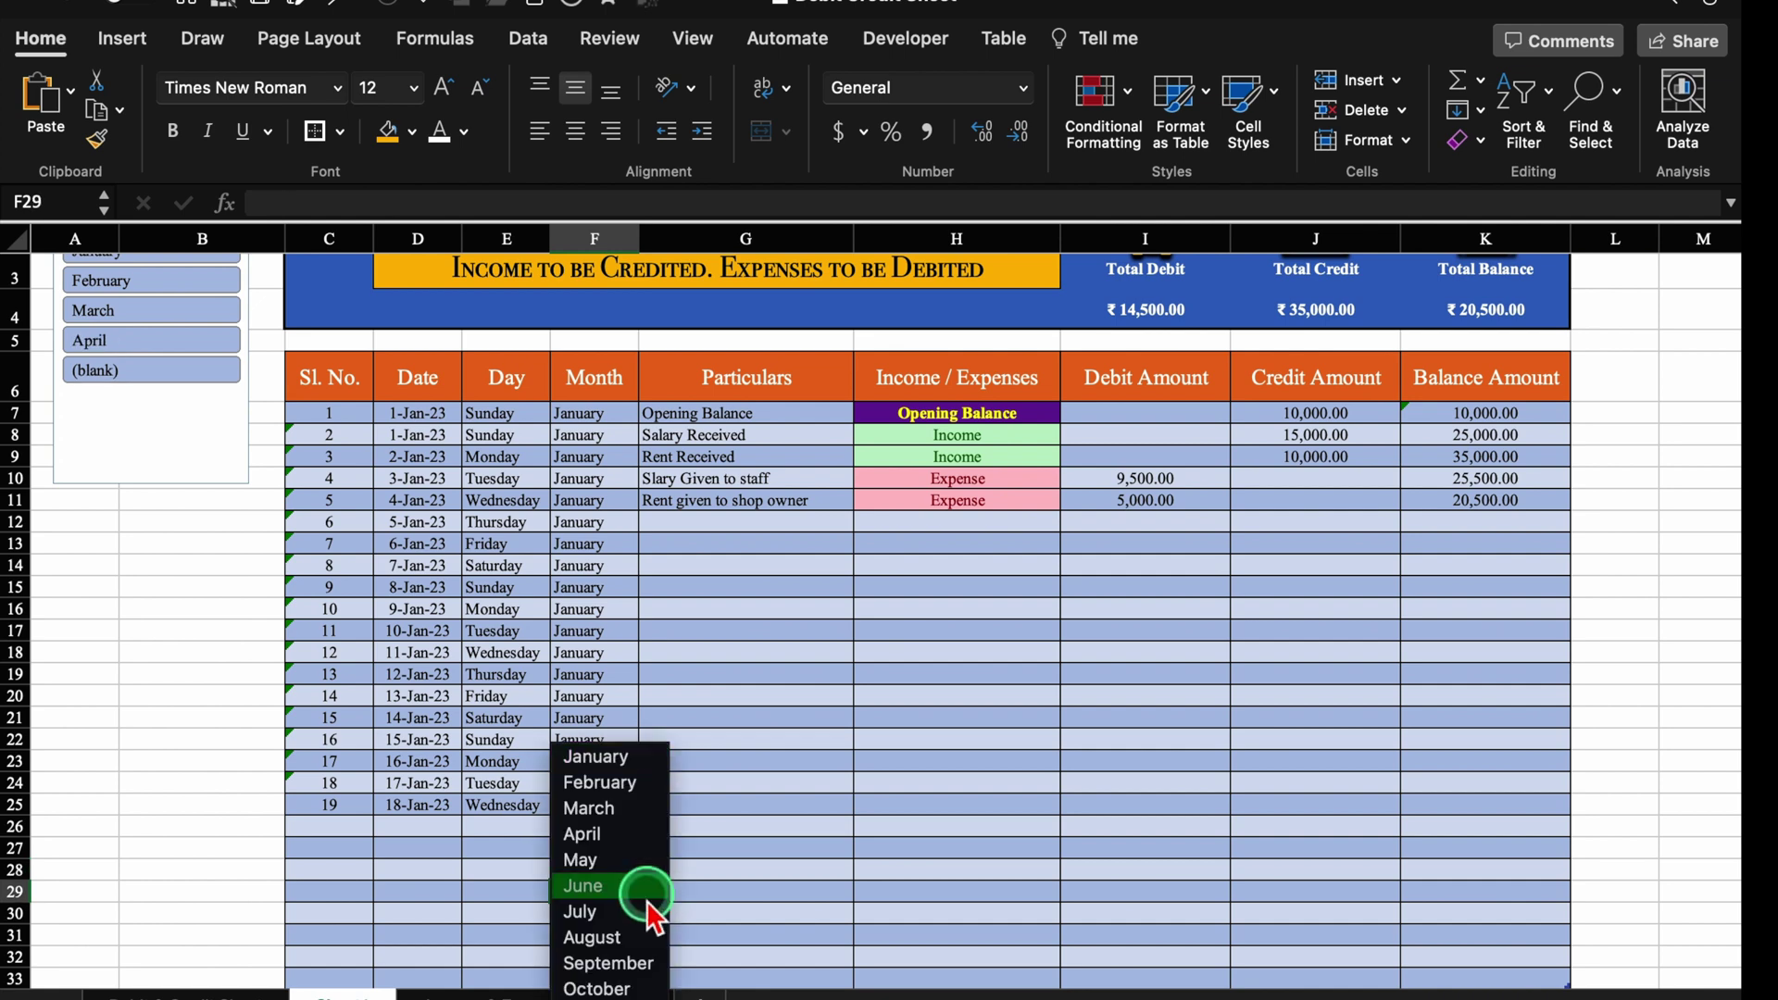
pyautogui.click(580, 859)
# Stretch the Month slicer to about 3.88" high and apply a dark orange slicer style to it
pyautogui.scroll(2, 1715, 517)
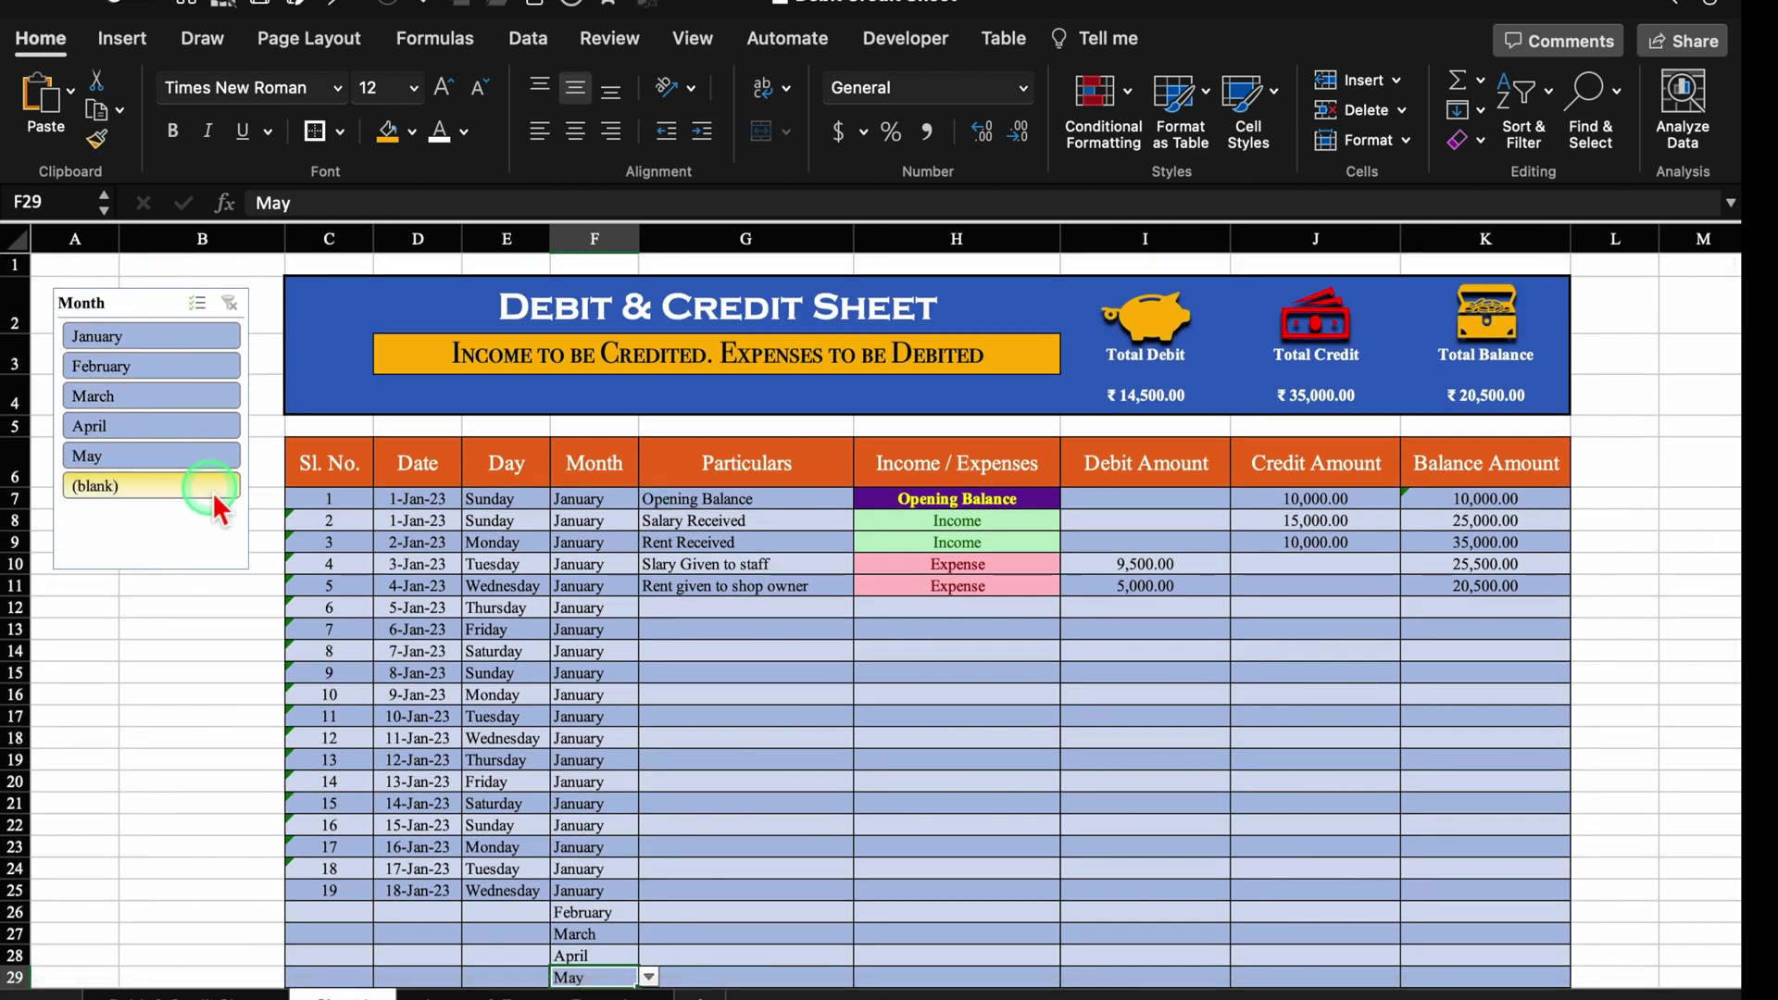
pyautogui.moveTo(166, 568); pyautogui.dragTo(152, 668)
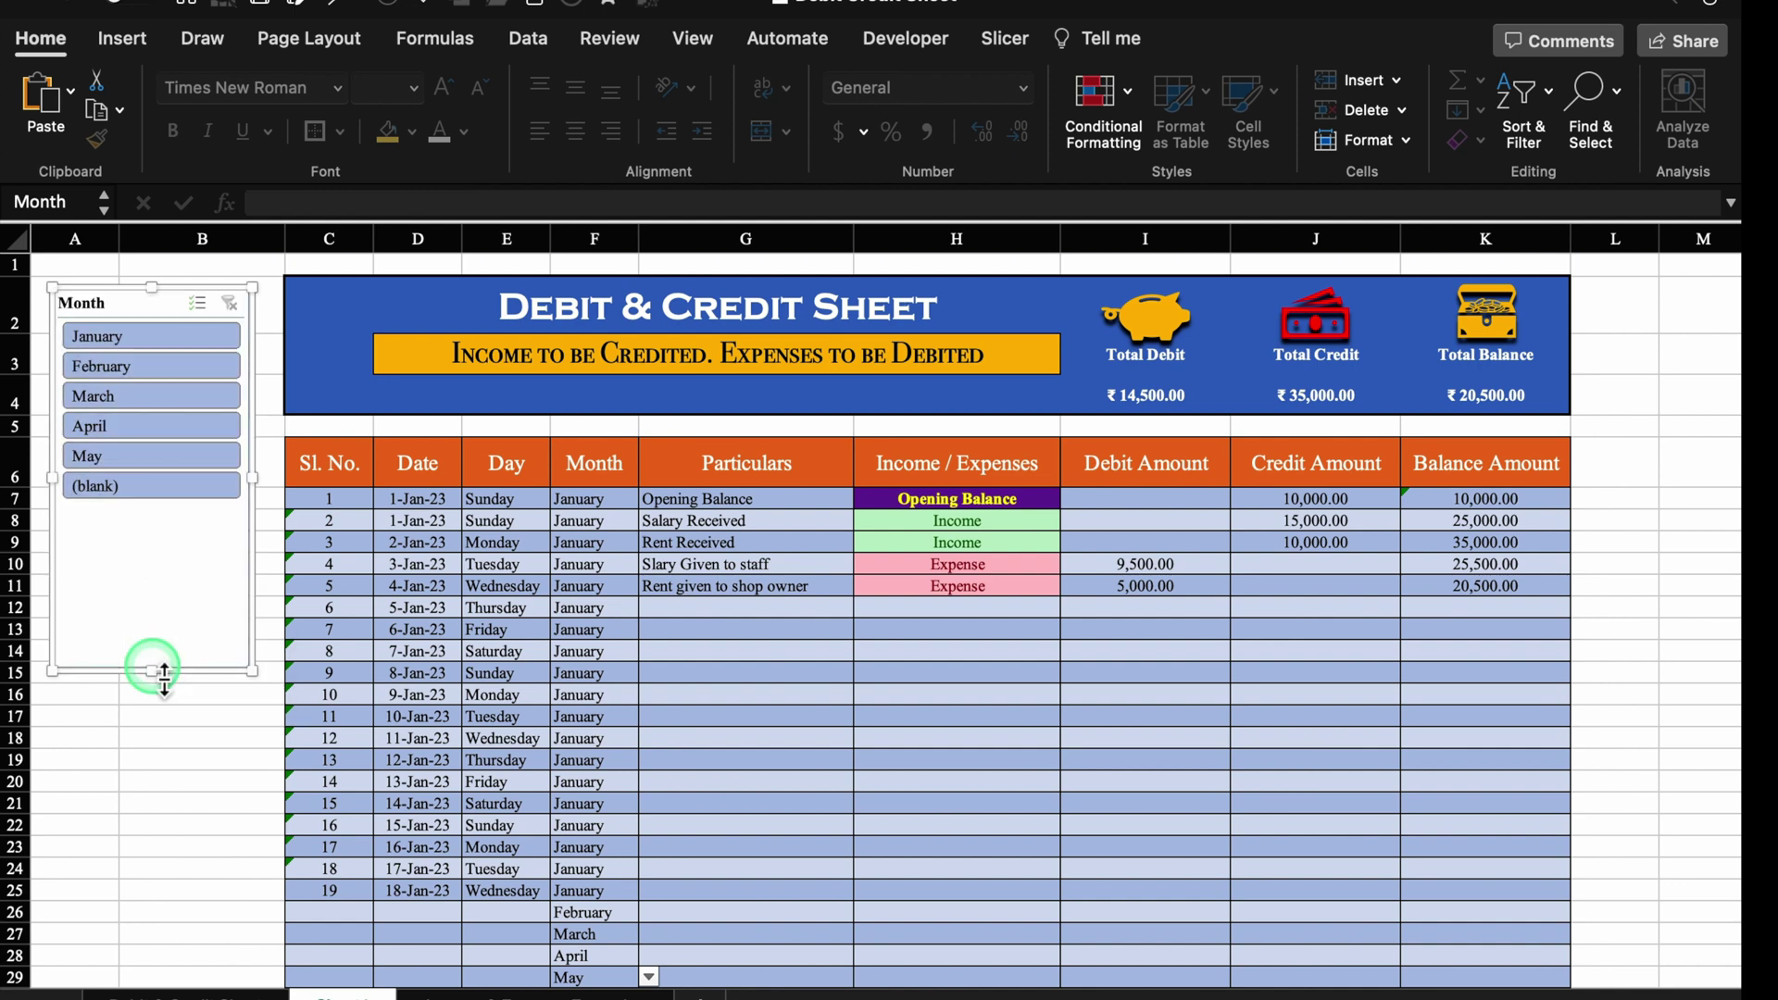
pyautogui.click(995, 45)
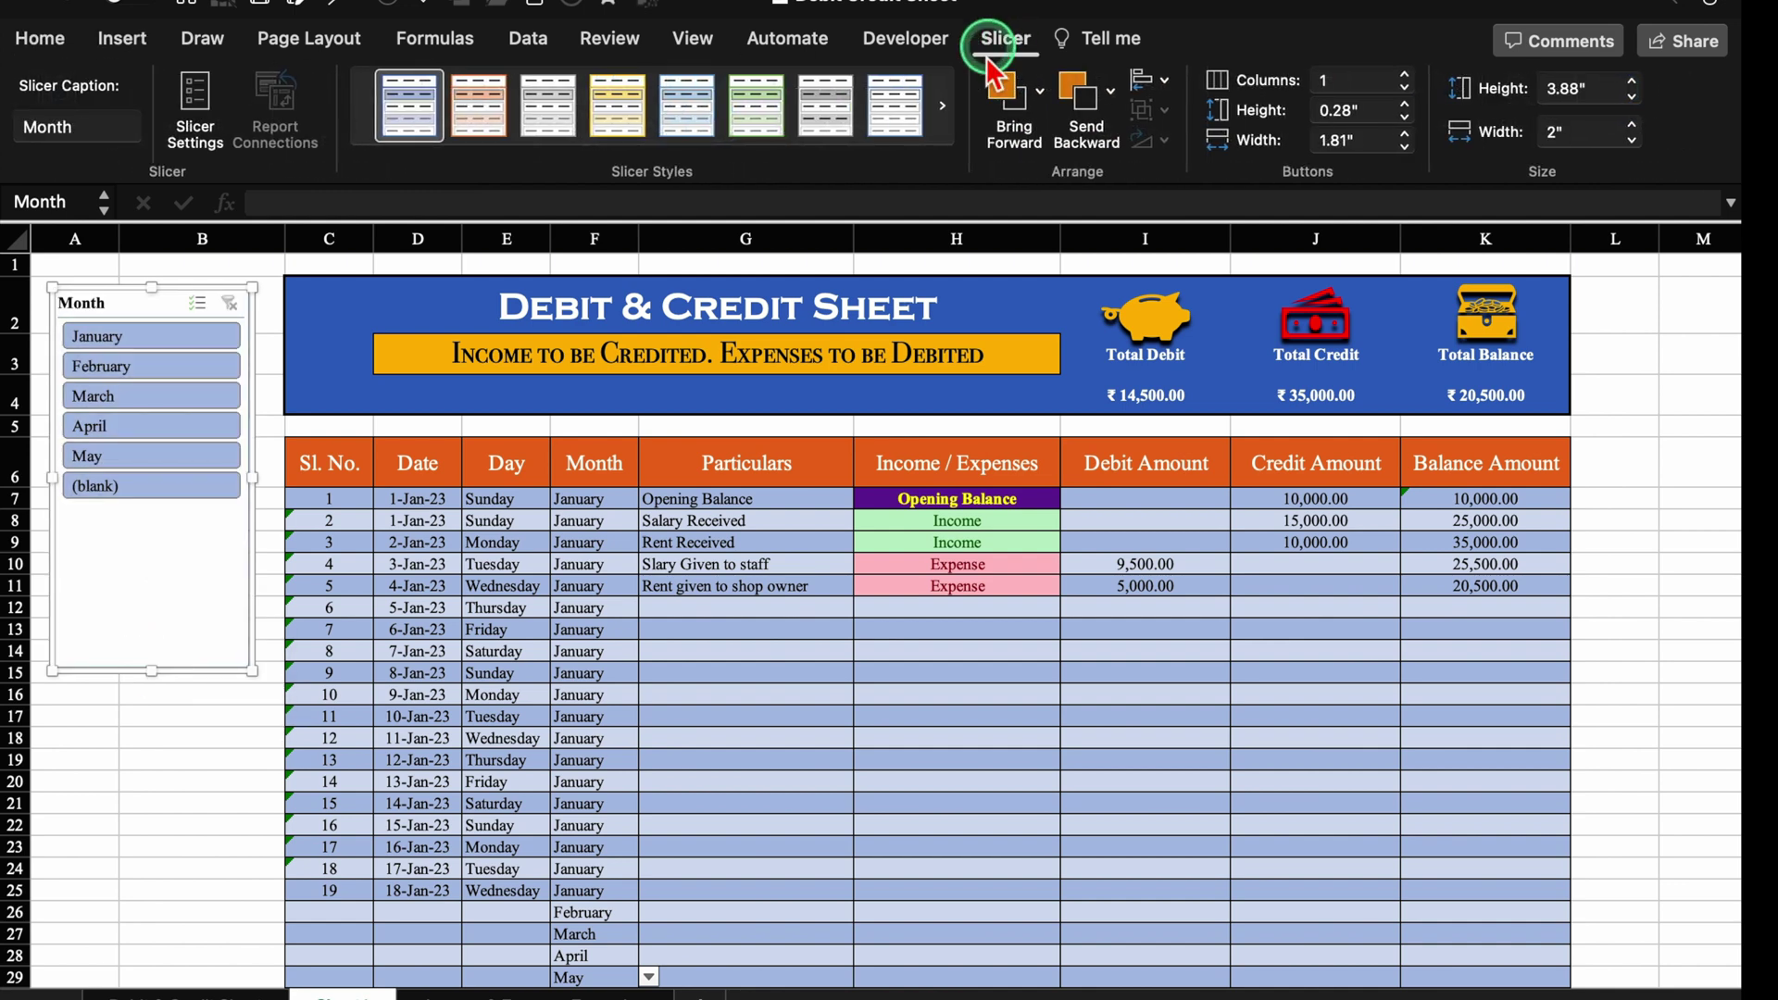
pyautogui.click(652, 151)
pyautogui.click(611, 435)
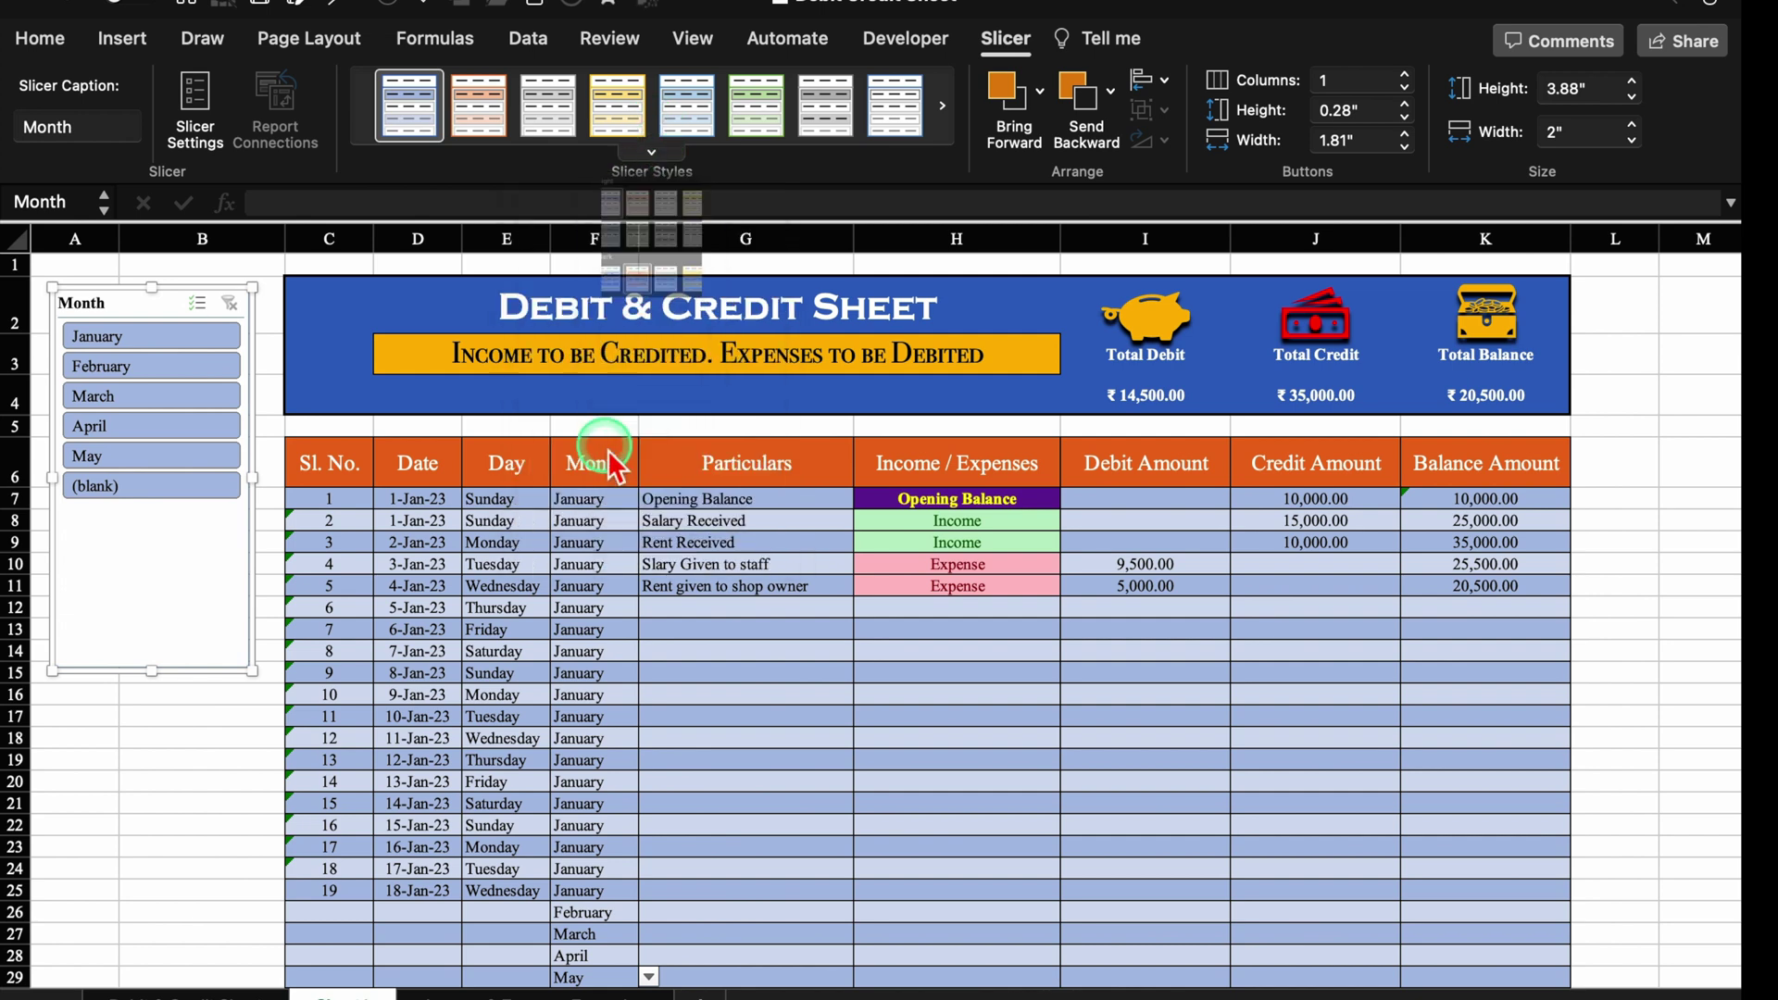
pyautogui.press('Escape')
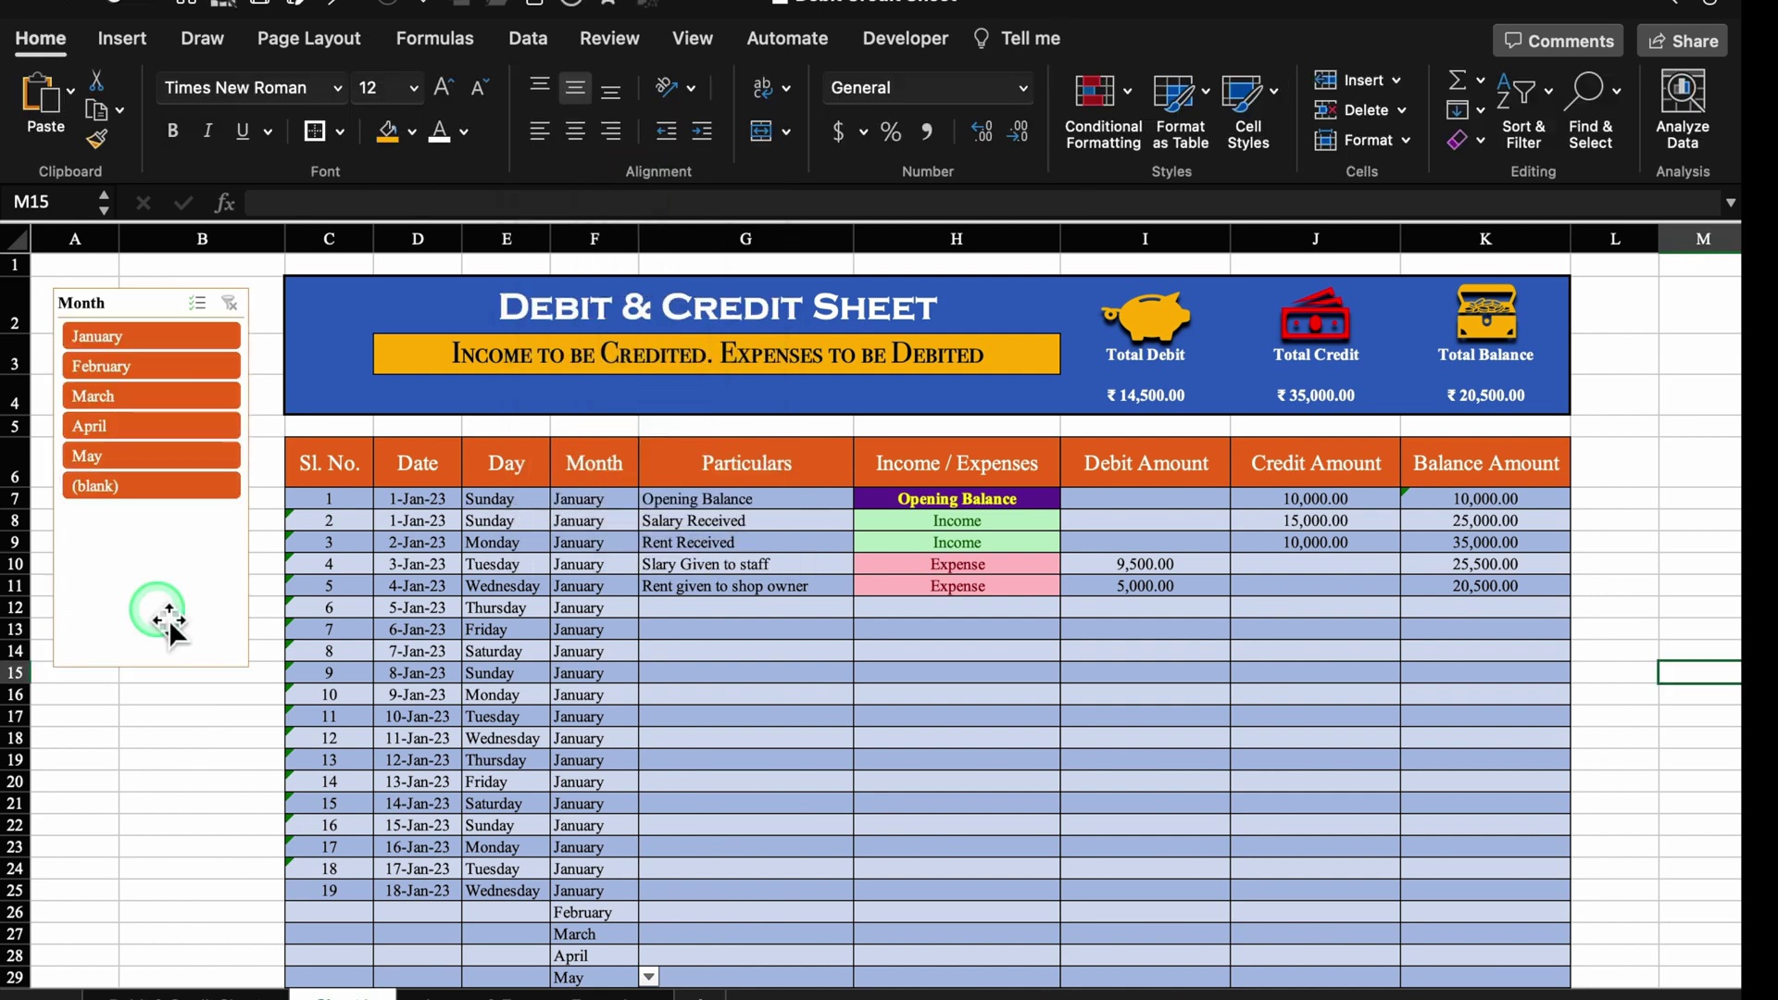
# Filter the table with the Month slicer by January, by February, by January again, and finally by January through May
pyautogui.click(176, 335)
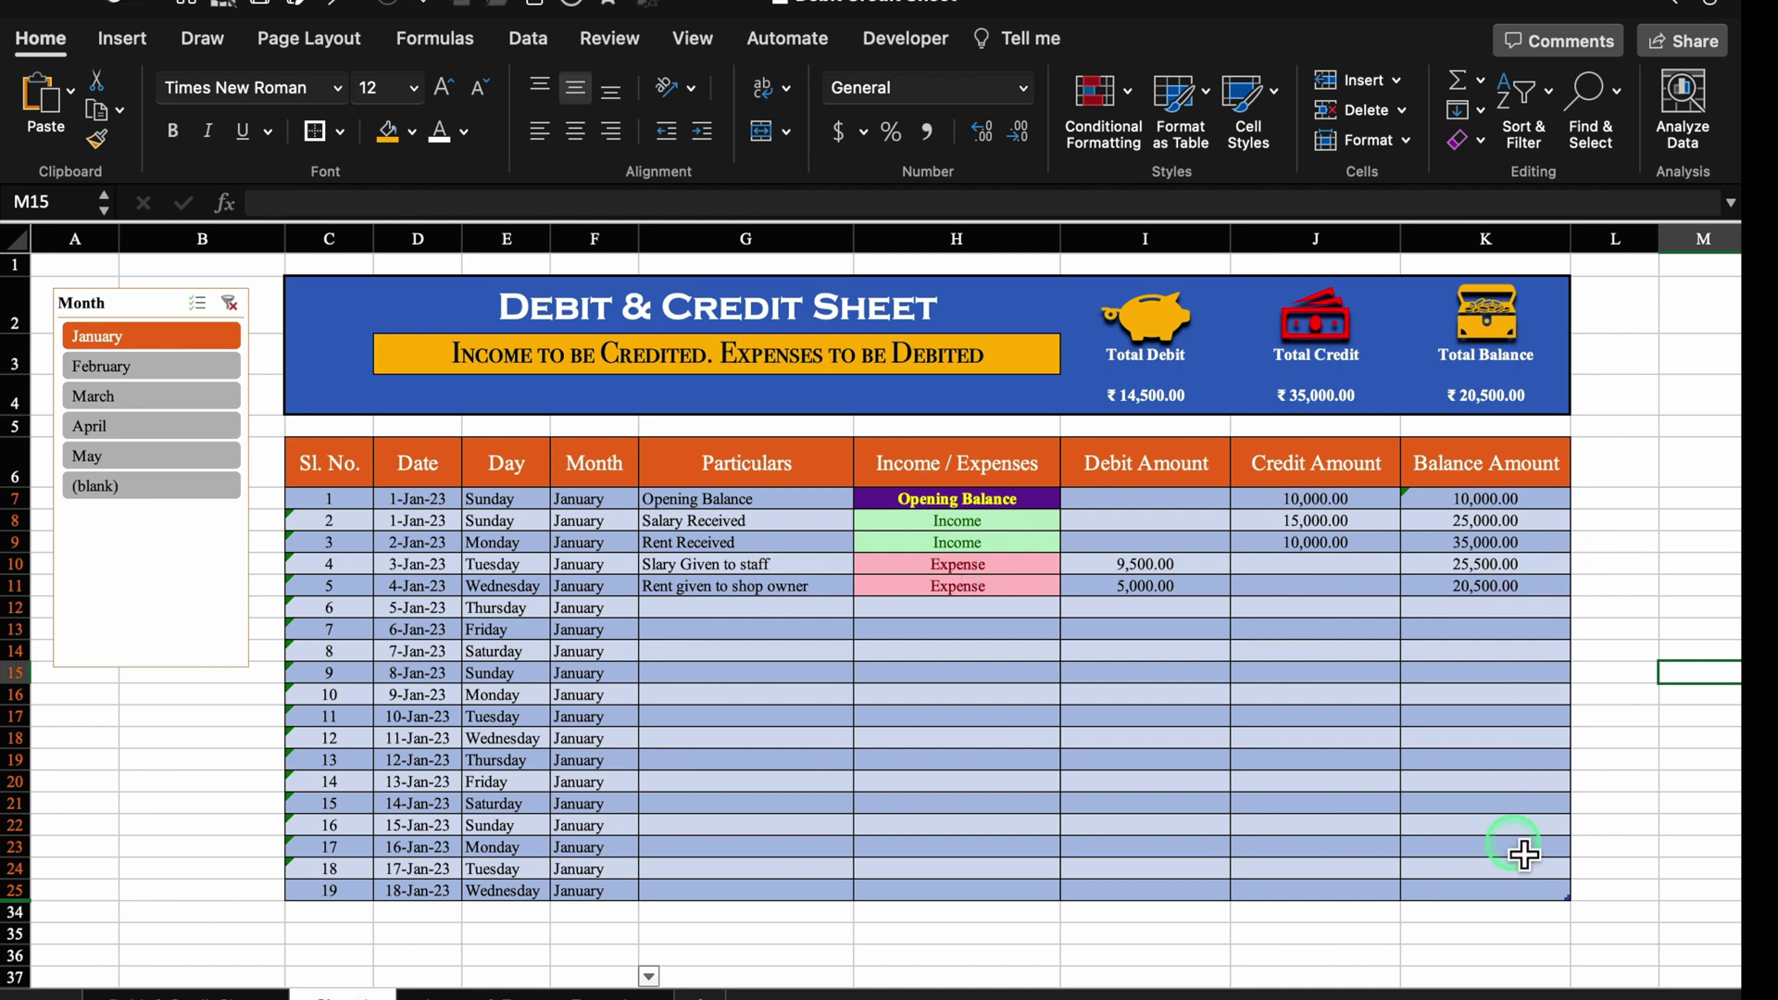
pyautogui.click(144, 370)
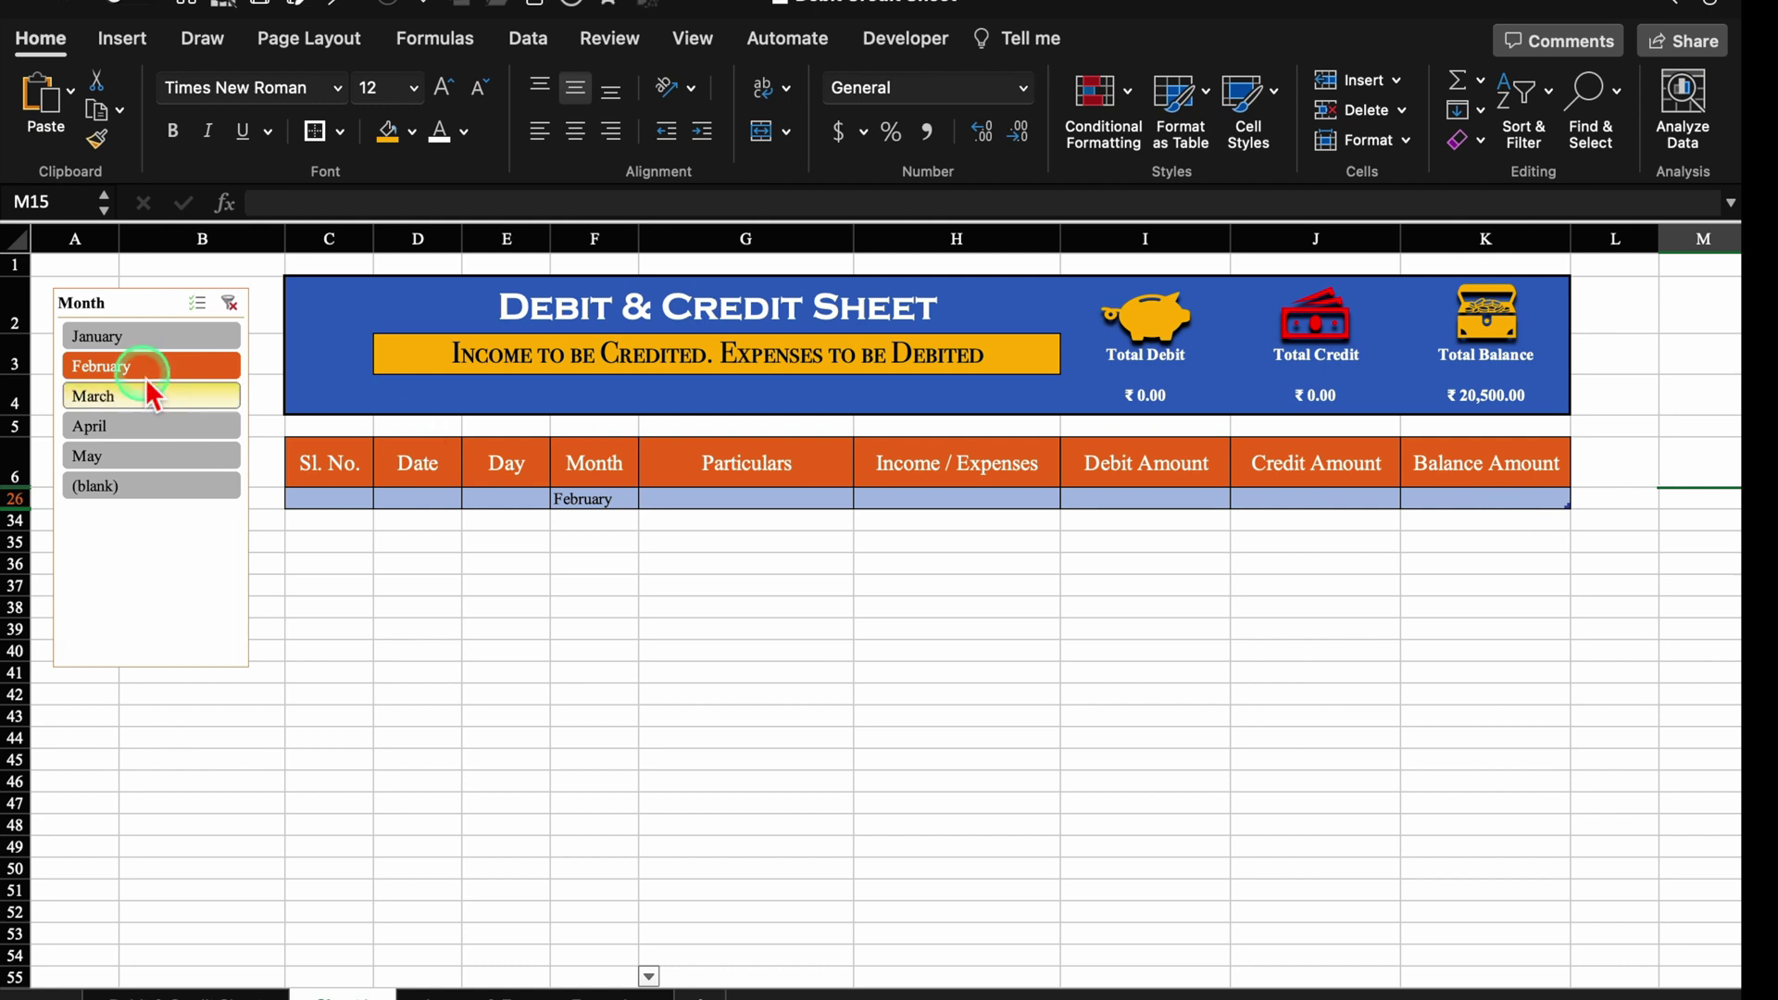
pyautogui.click(155, 339)
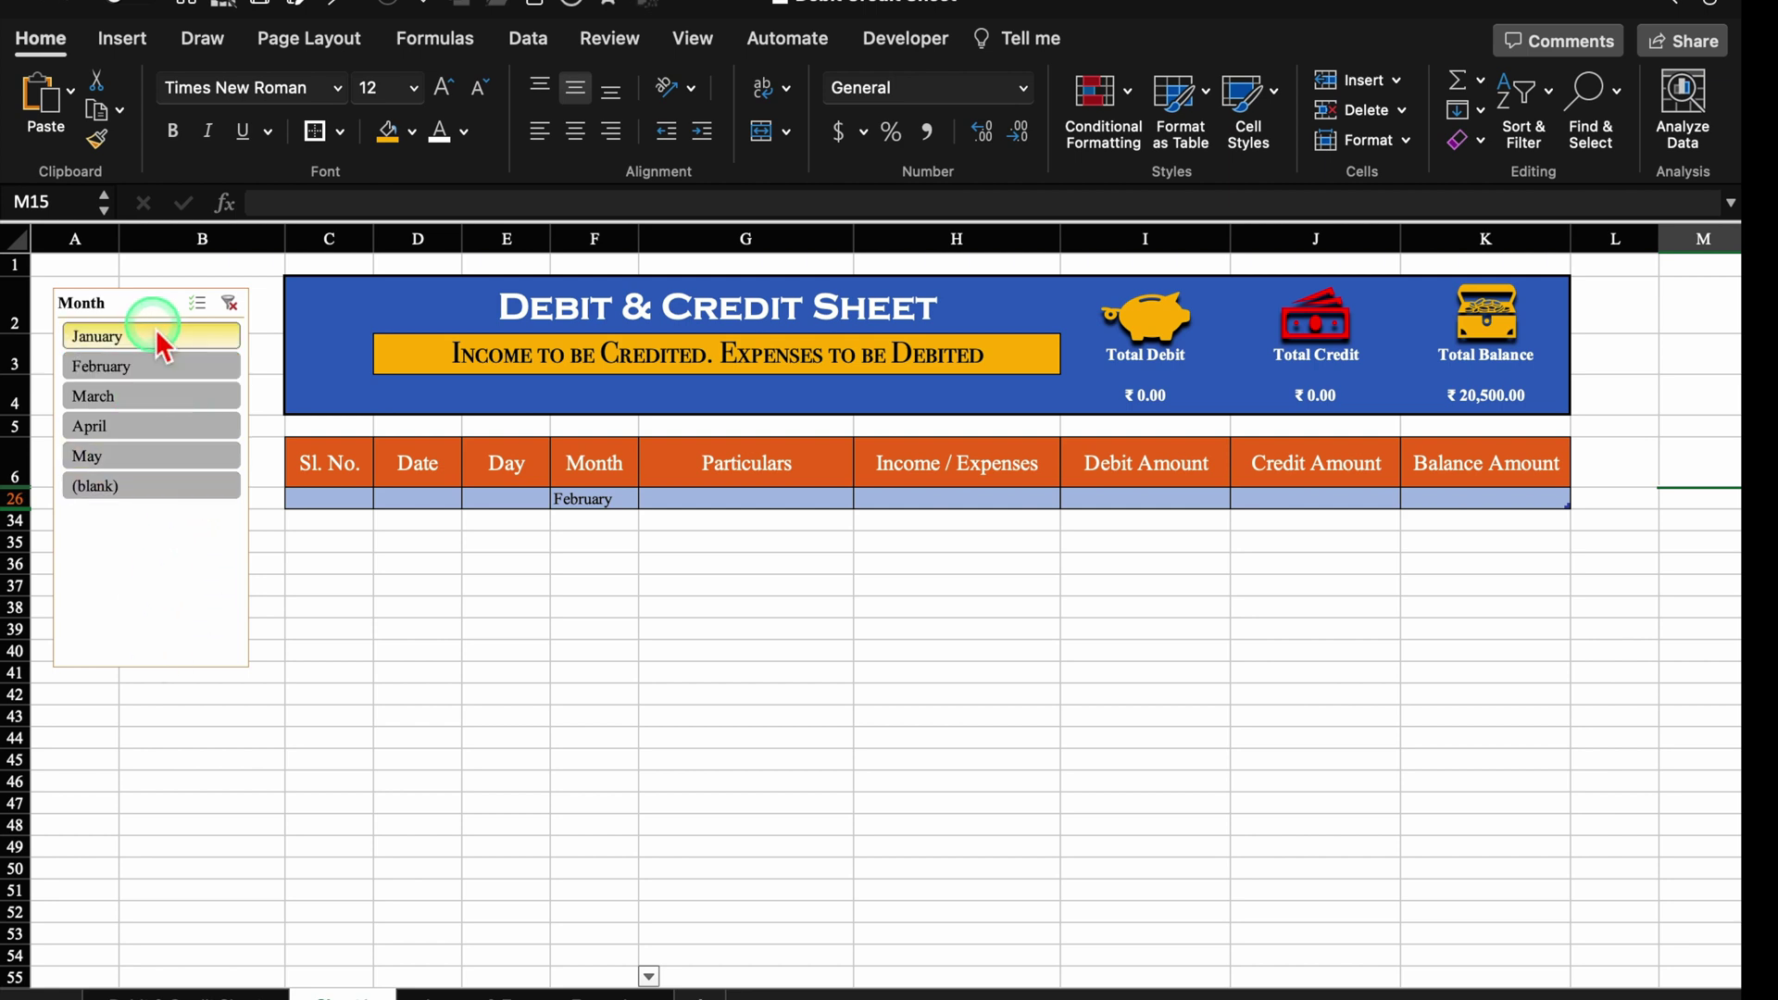
pyautogui.moveTo(165, 377); pyautogui.dragTo(169, 470)
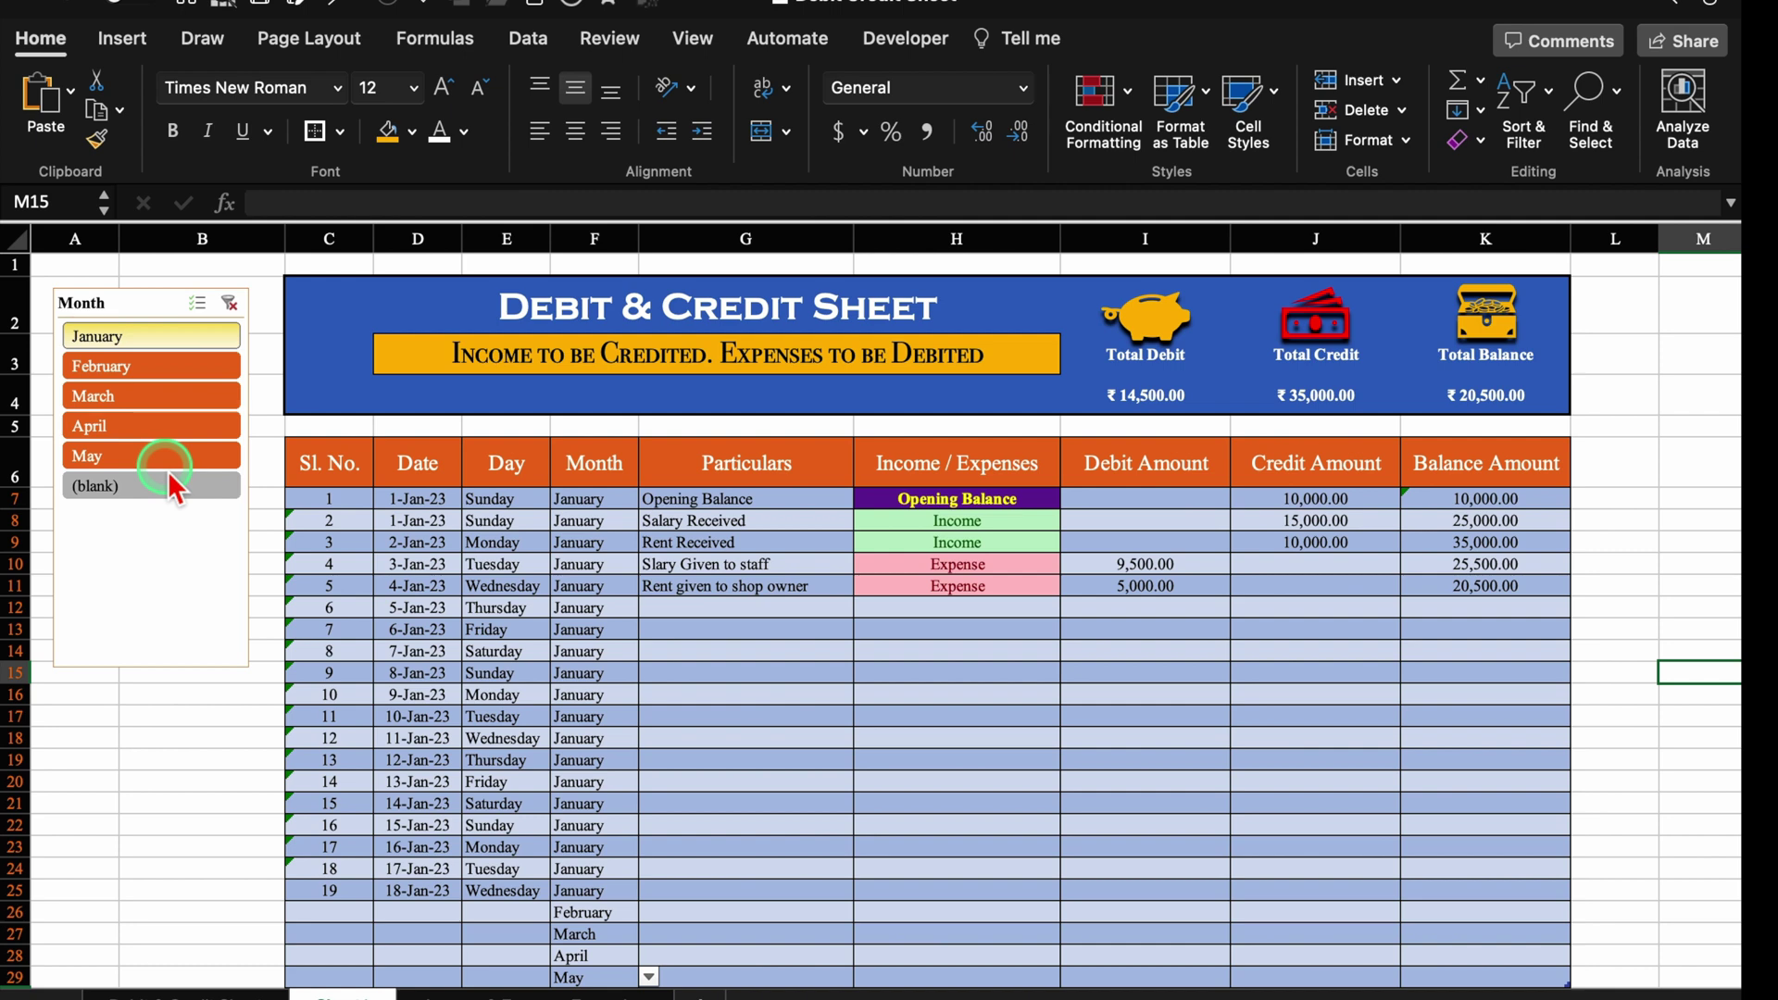